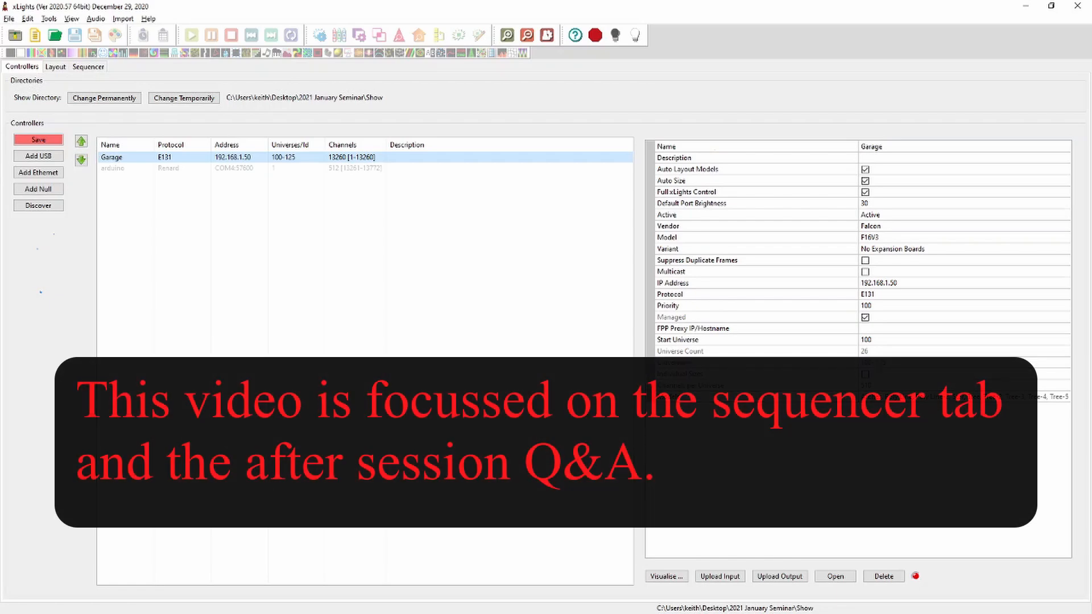
Step: Save the controller setup and open the house layout
left_click(38, 139)
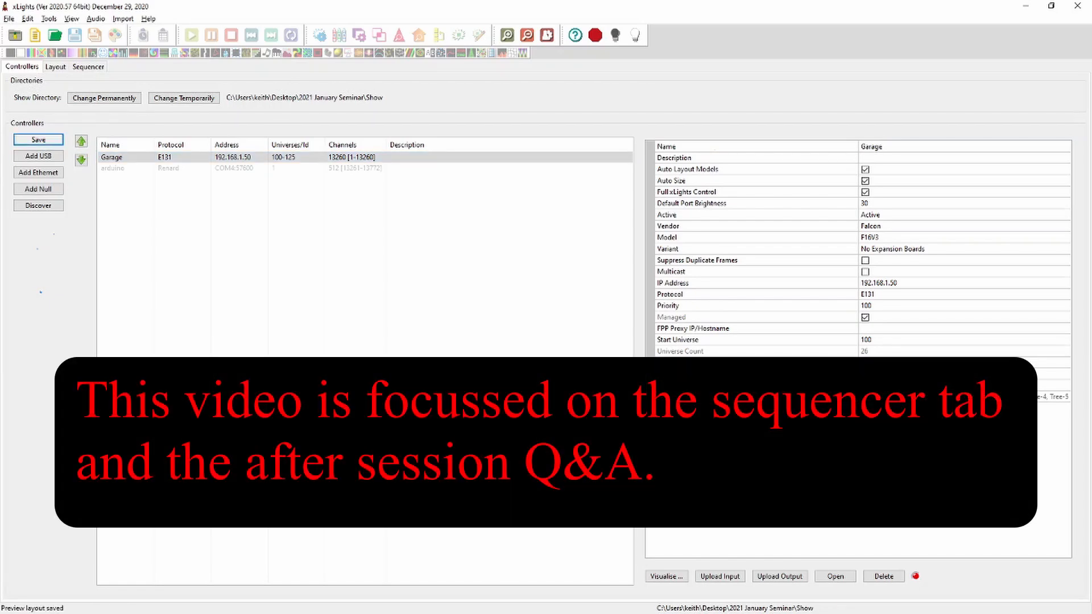
left_click(55, 67)
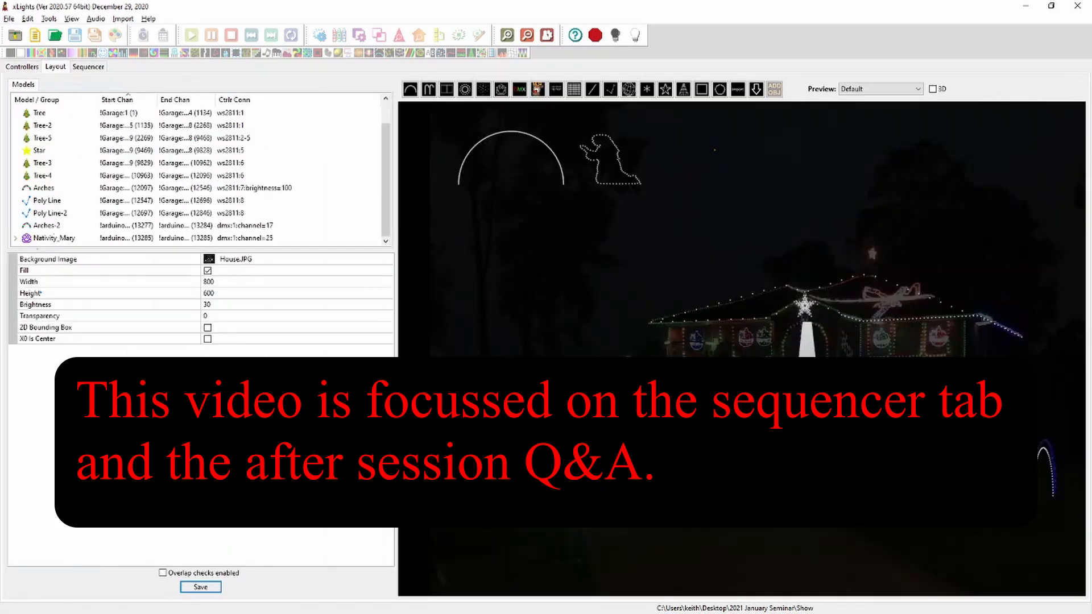
Step: Create a new musical sequence from Dynamite - Patrick Patrikios.mp3 at 20fps (50ms) using the All Models view
left_click(35, 35)
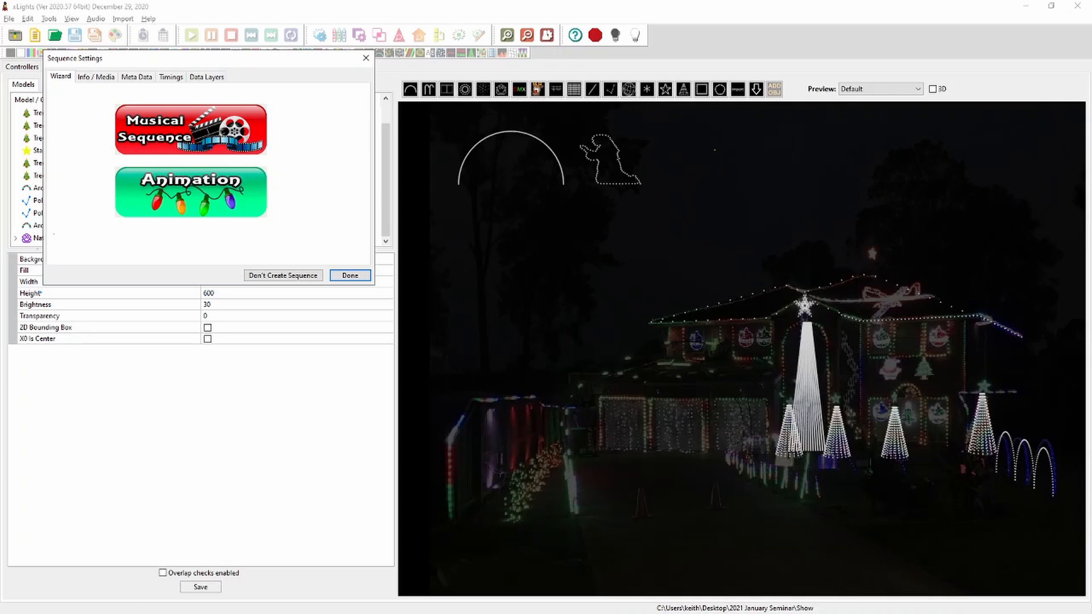
left_click(190, 130)
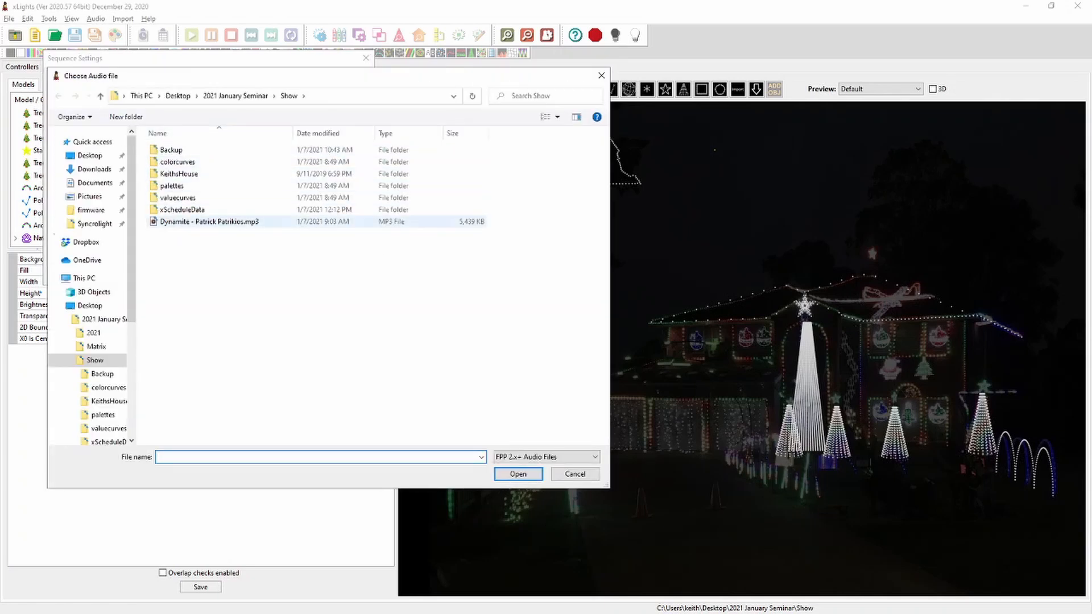
double_click(209, 222)
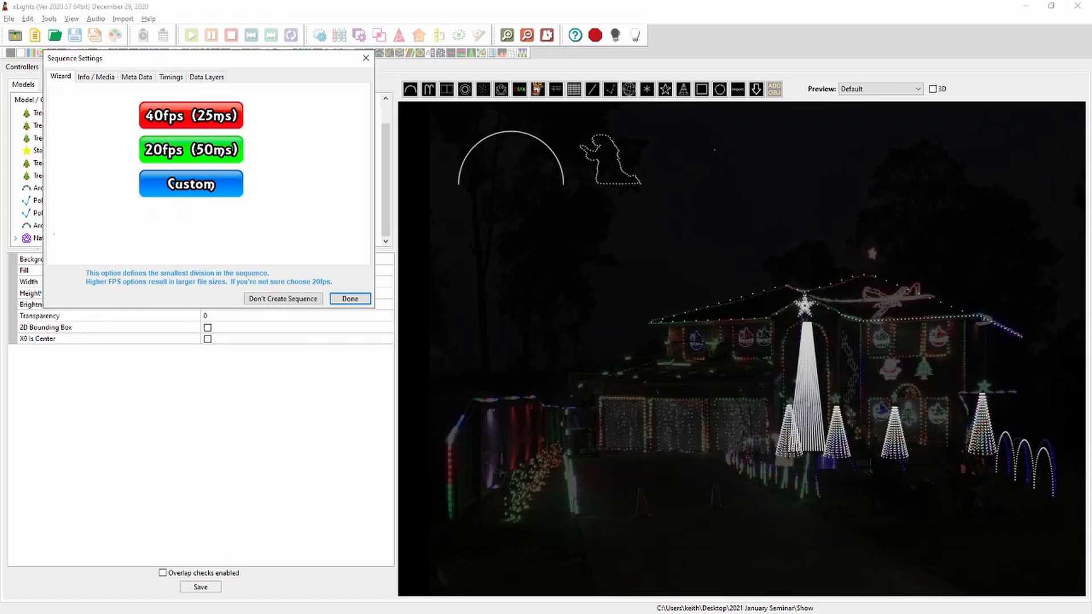
left_click(191, 150)
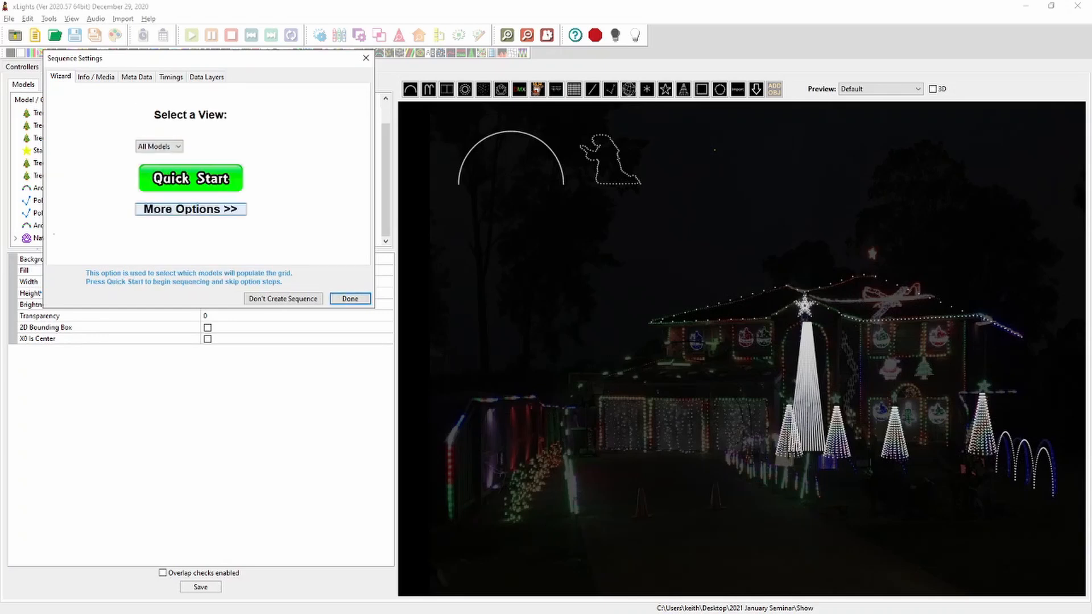
left_click(350, 299)
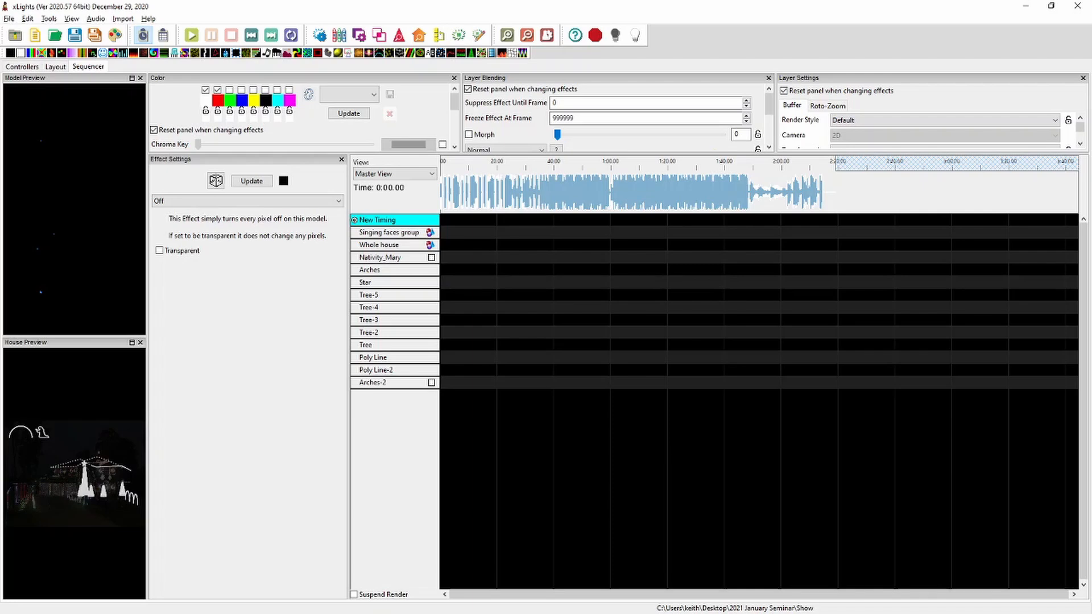
Step: Add a Spinner model to the layout in the empty sky beside the nativity figure
left_click(55, 67)
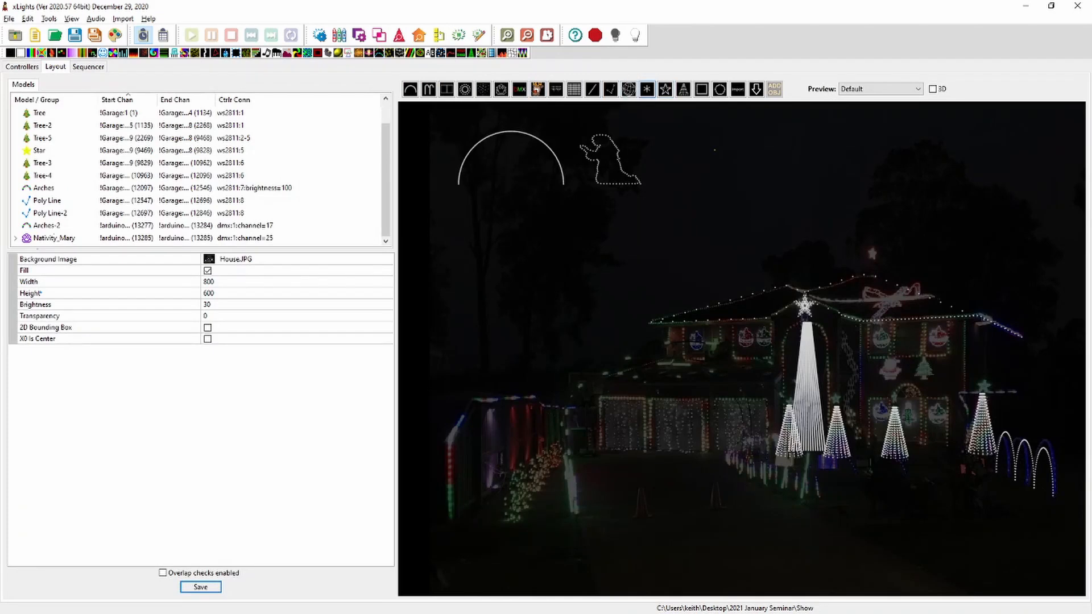
left_click_drag(703, 148, 774, 203)
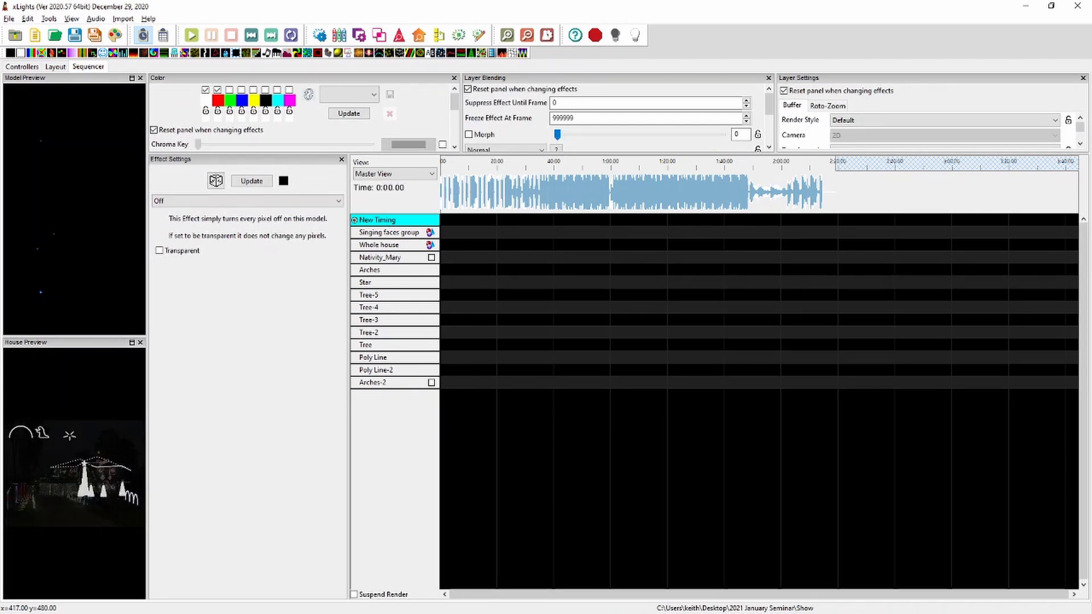
Step: Open the sequencer's display elements editor, enlarge it and float it over the effects grid
right_click(387, 273)
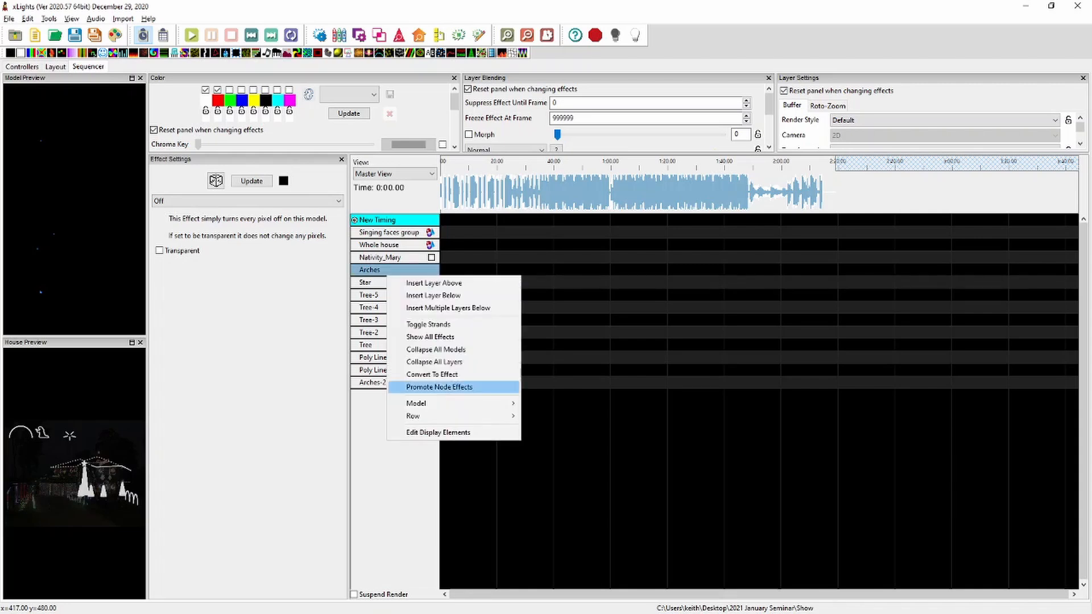
left_click(438, 432)
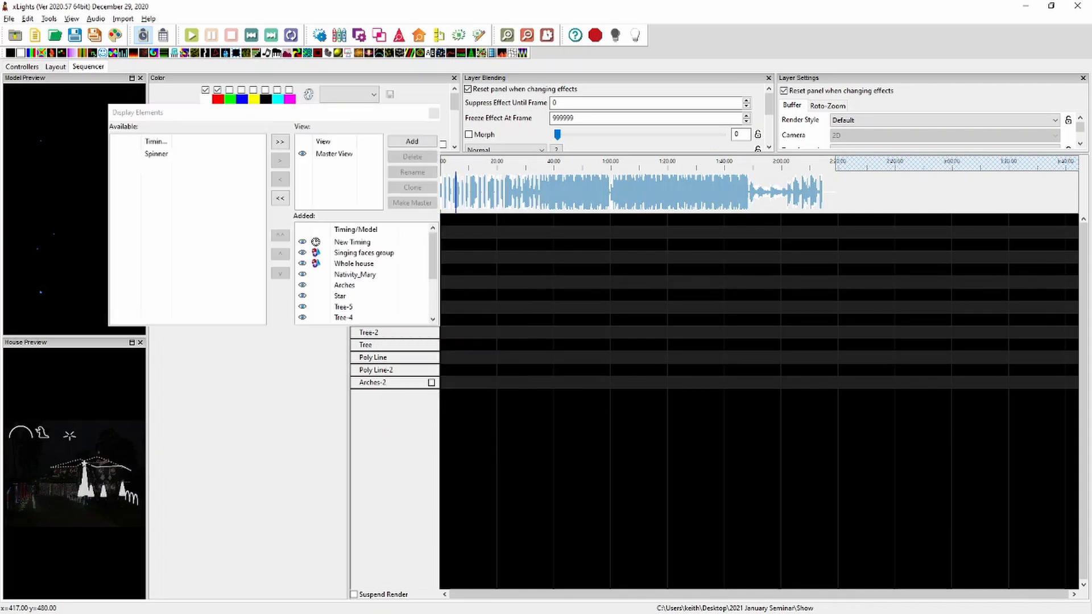
left_click_drag(440, 326, 736, 533)
left_click_drag(433, 113, 1091, 122)
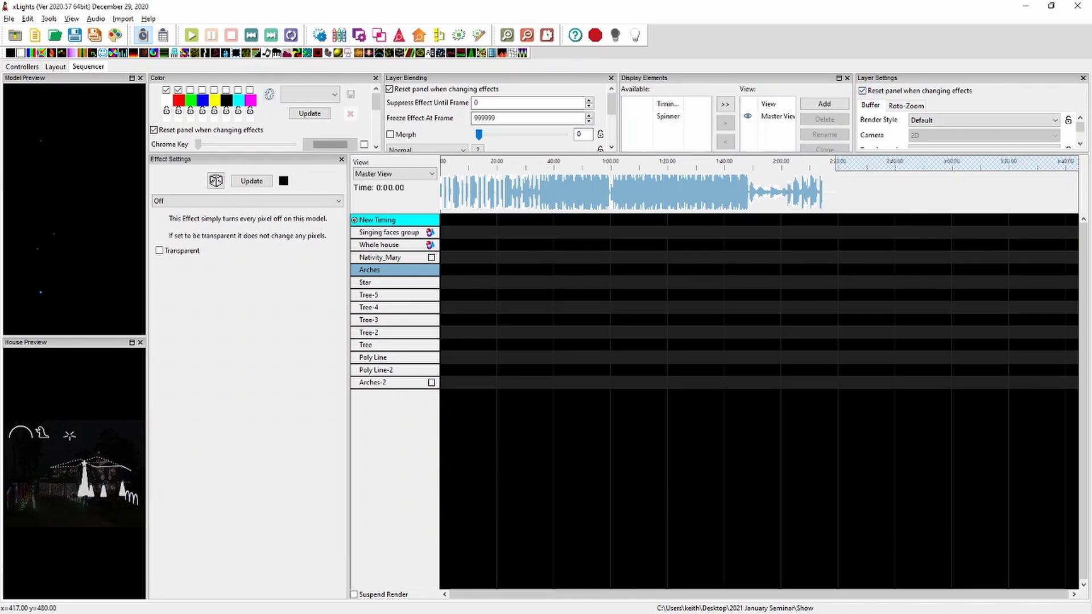
left_click_drag(706, 78, 527, 133)
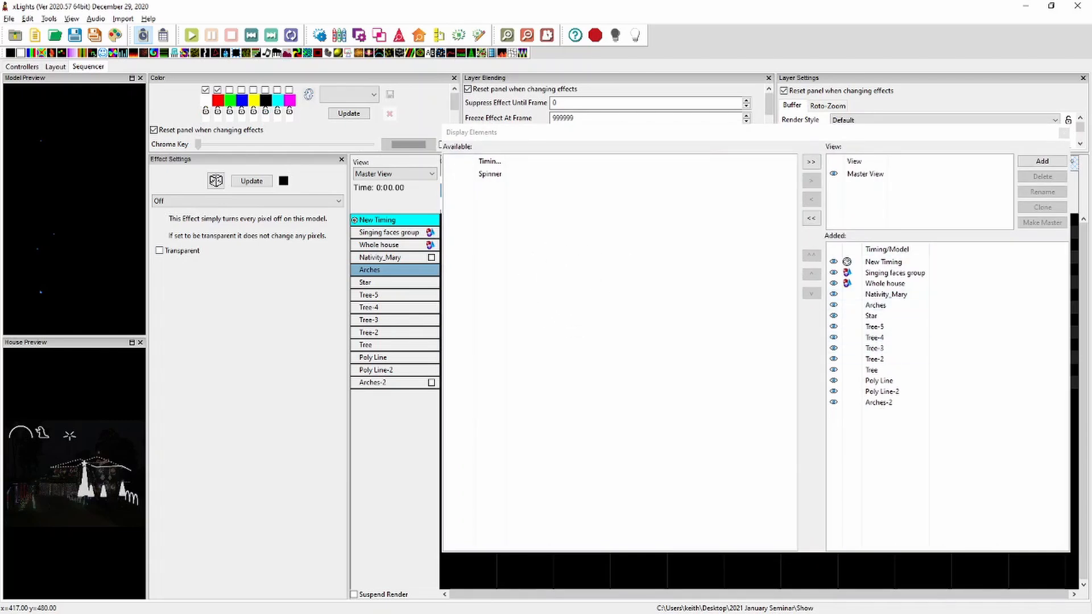
Step: Move Arches, Nativity_Mary and Star to the end of the Master View element list
left_click(872, 316)
left_click(812, 275)
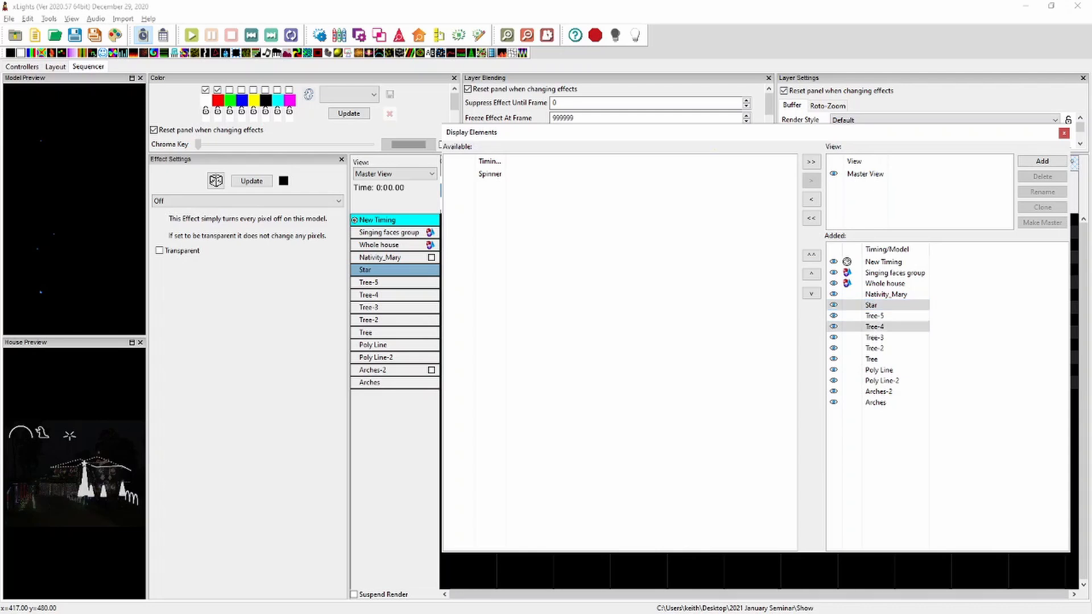
mouse_move(878, 391)
left_mouse_down()
mouse_move(878, 413)
mouse_move(879, 391)
left_mouse_up()
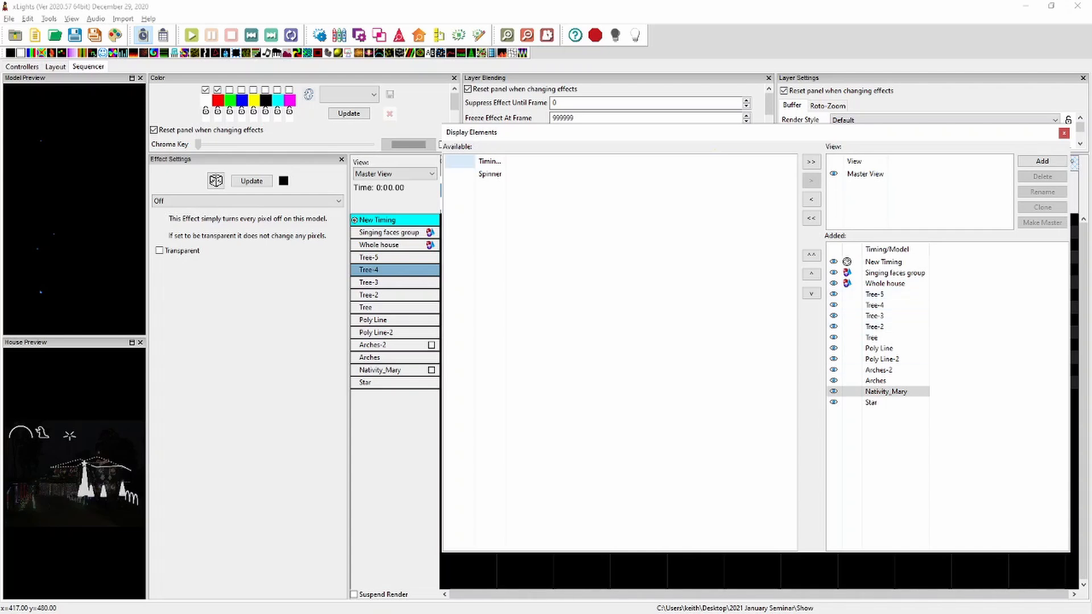
Step: Add the Spinner to Master View and sort its elements by name but groups at top by size
left_click(490, 174)
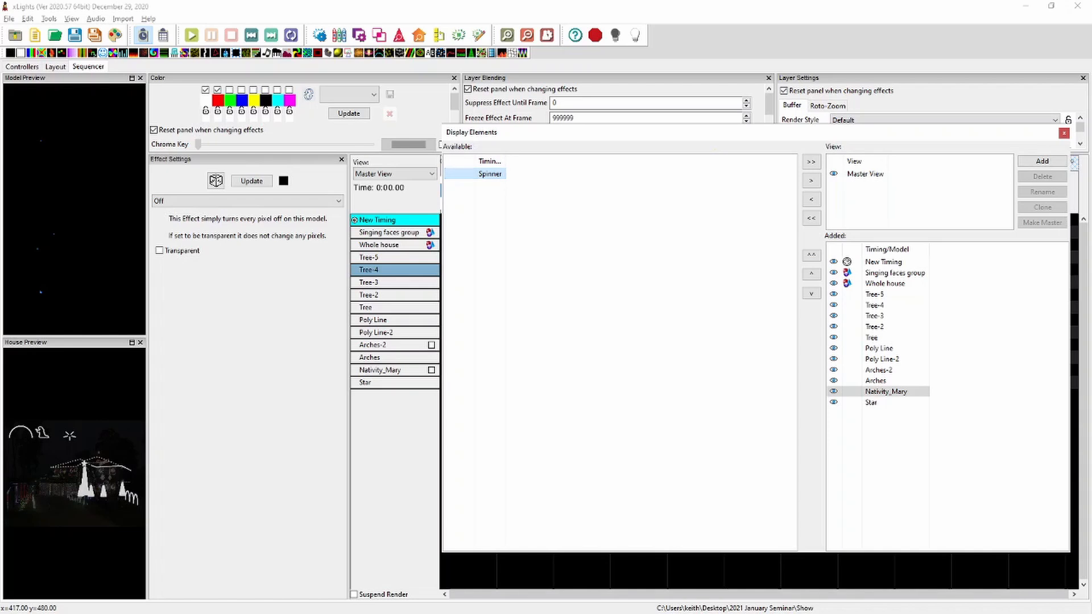
left_click(811, 181)
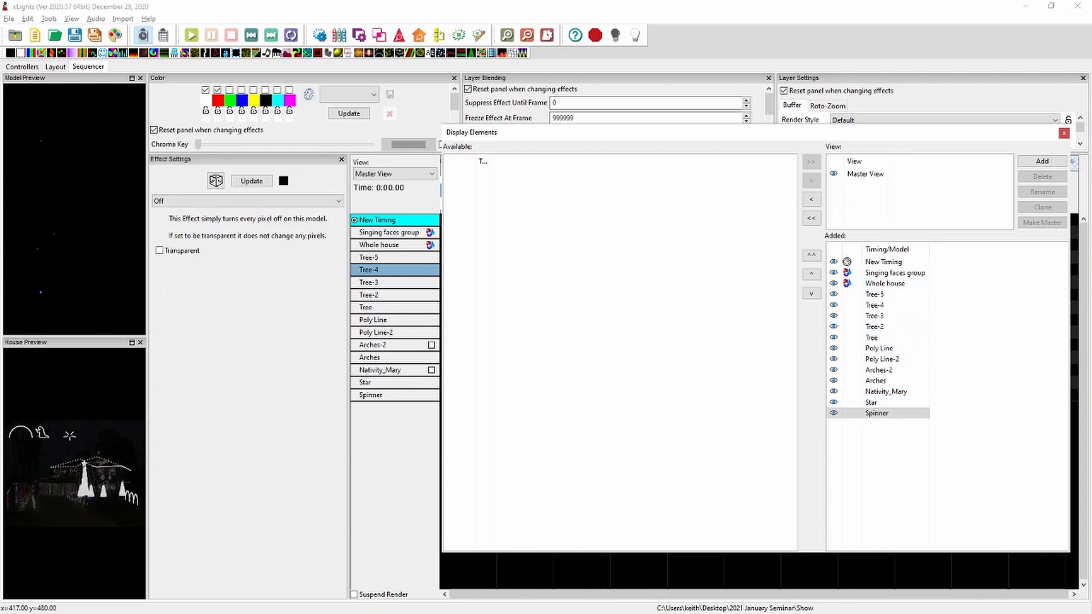
right_click(887, 326)
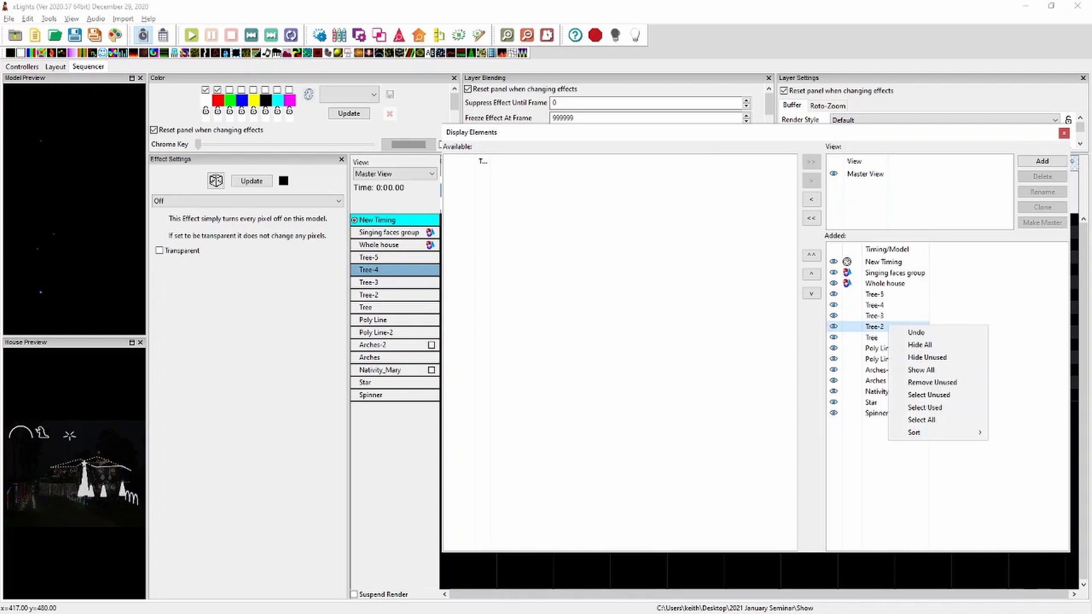
mouse_move(914, 432)
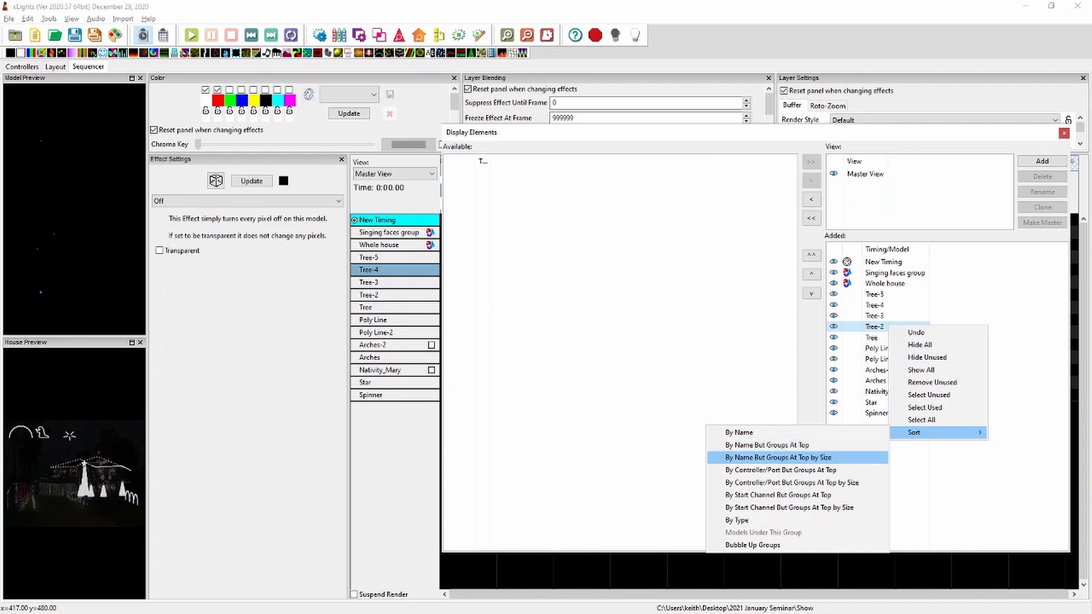
left_click(778, 457)
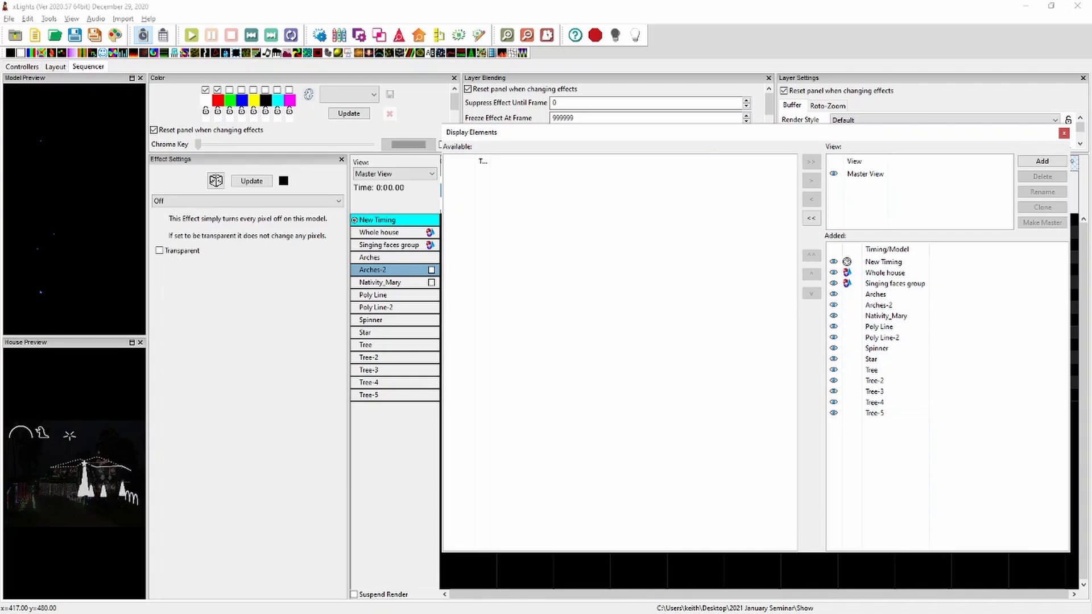
Step: Create a new view named My Master View and select it for editing
left_click(1042, 161)
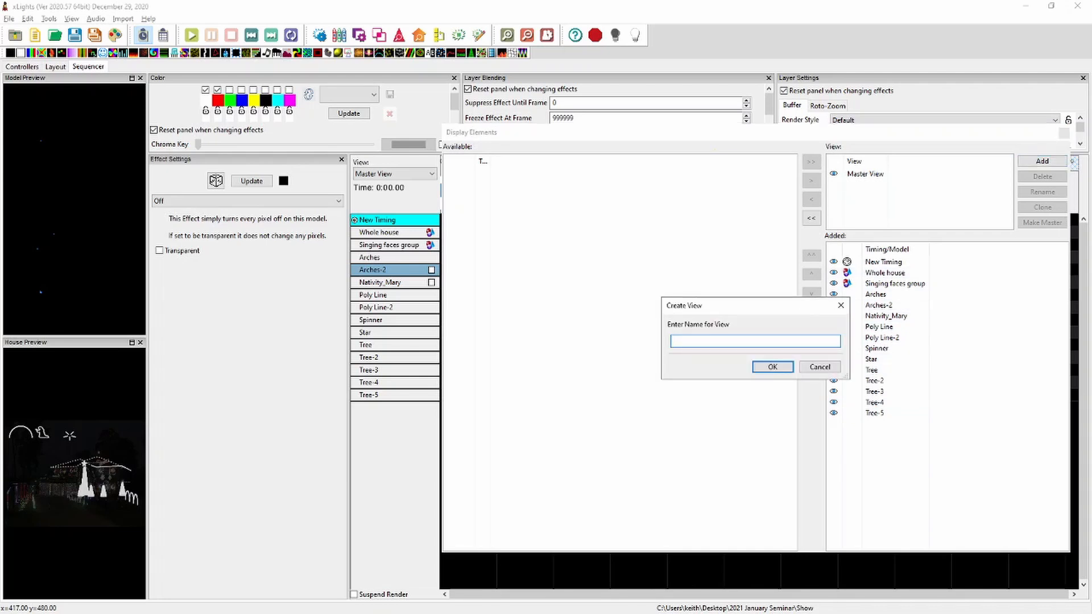
type("My")
left_click(772, 367)
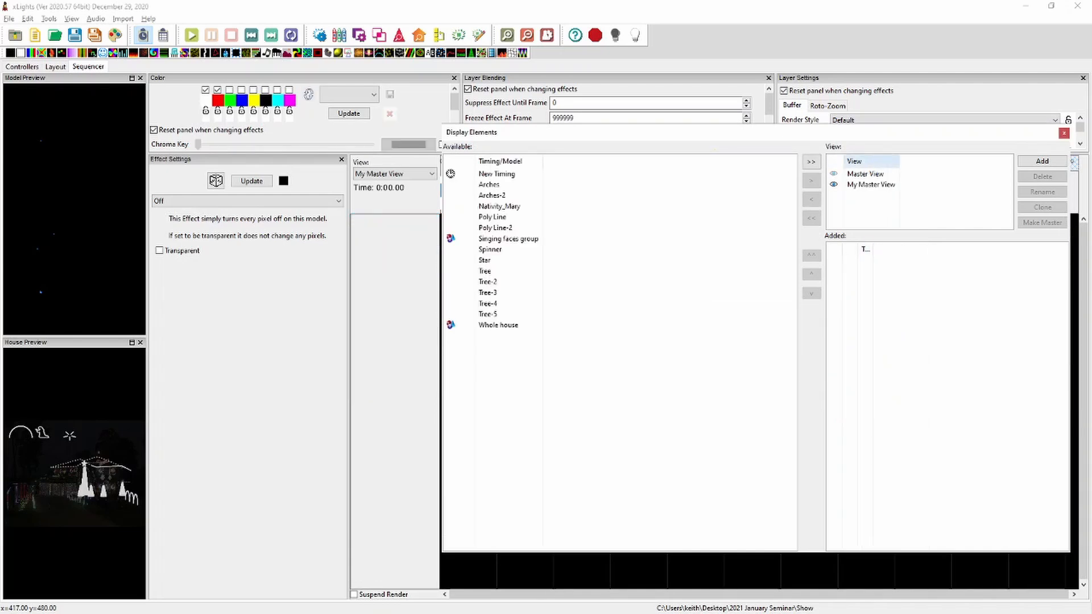
left_click(871, 185)
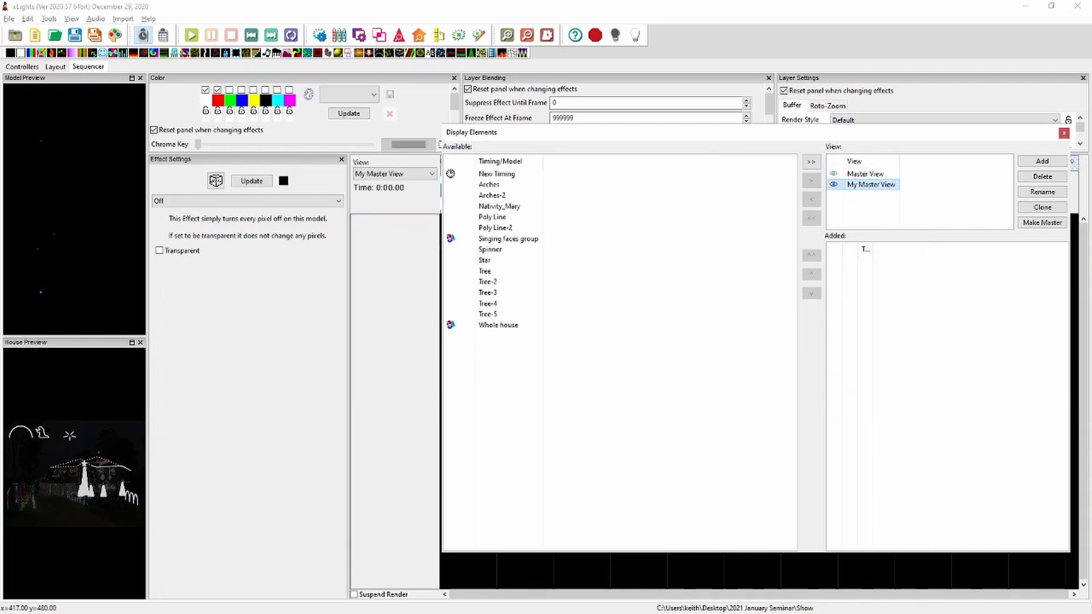
Step: Add all available elements to My Master View, sort them by name but groups at top by size, and close the editor
left_click(492, 217)
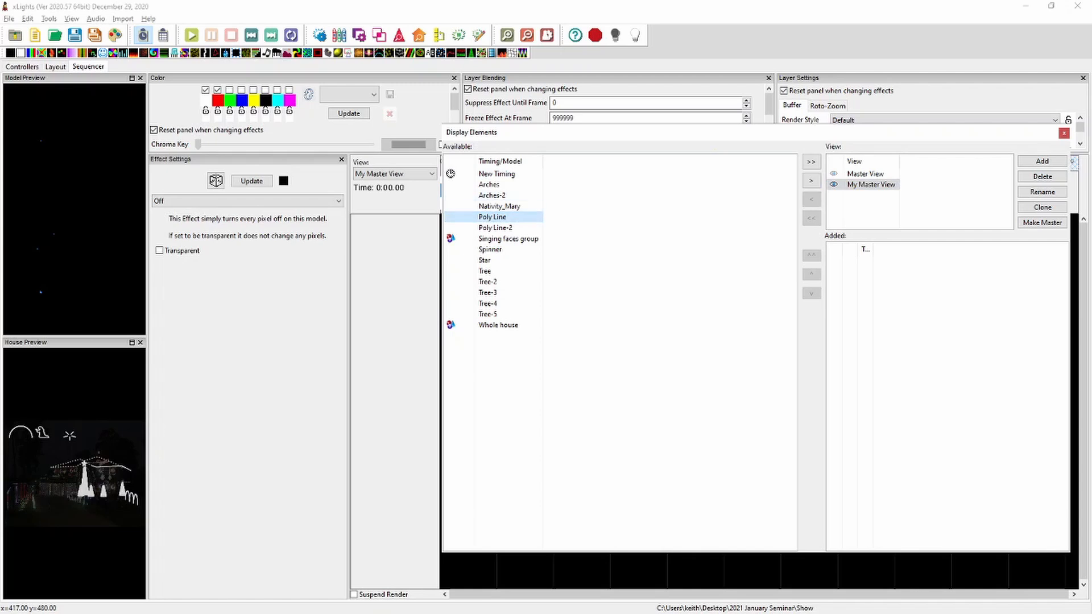
left_click(811, 161)
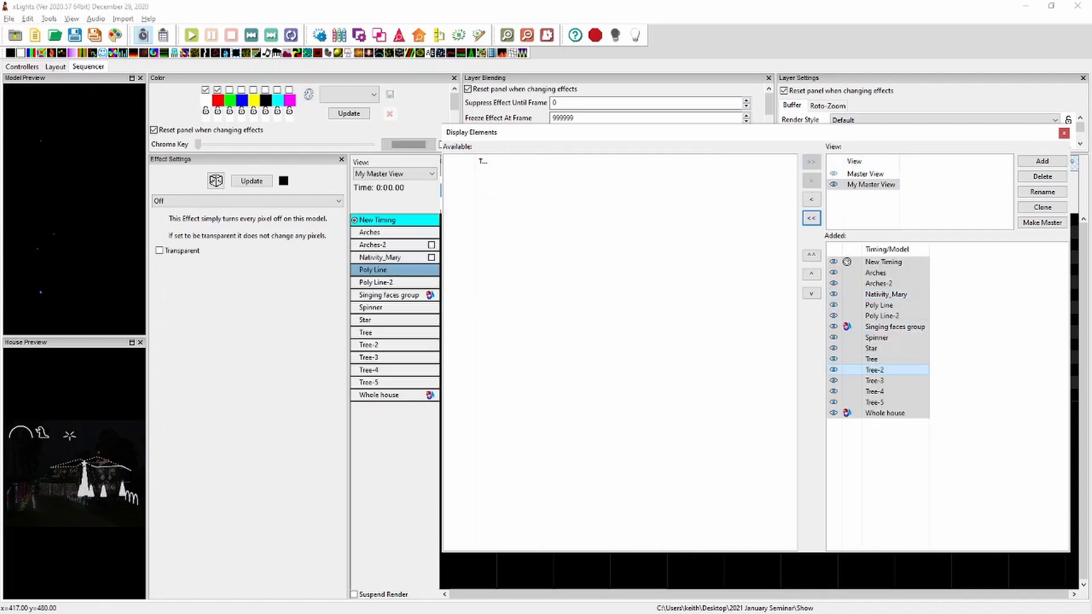
right_click(869, 361)
mouse_move(893, 468)
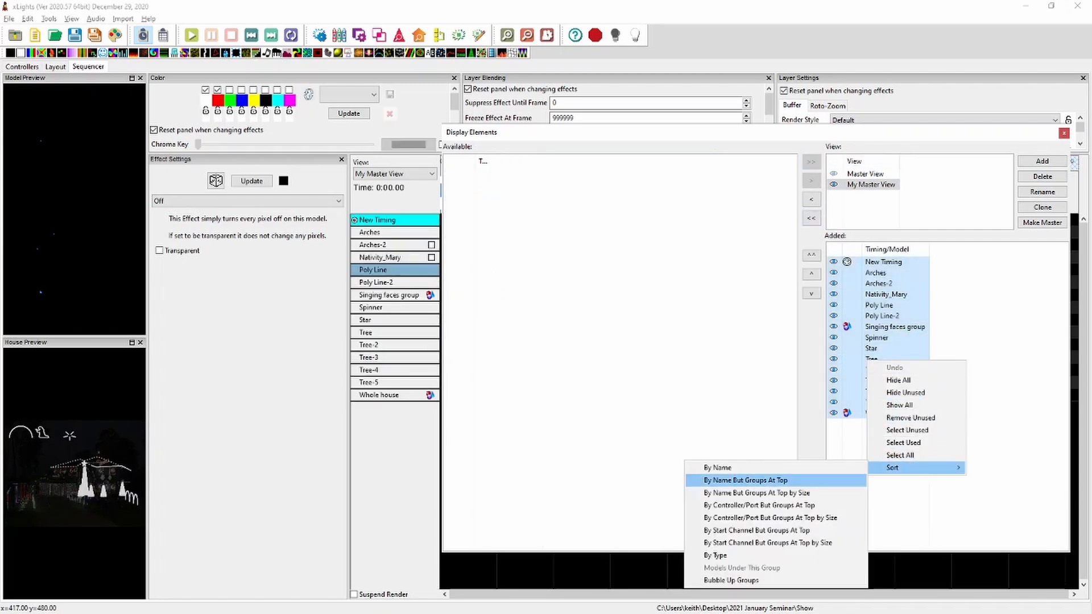
left_click(756, 492)
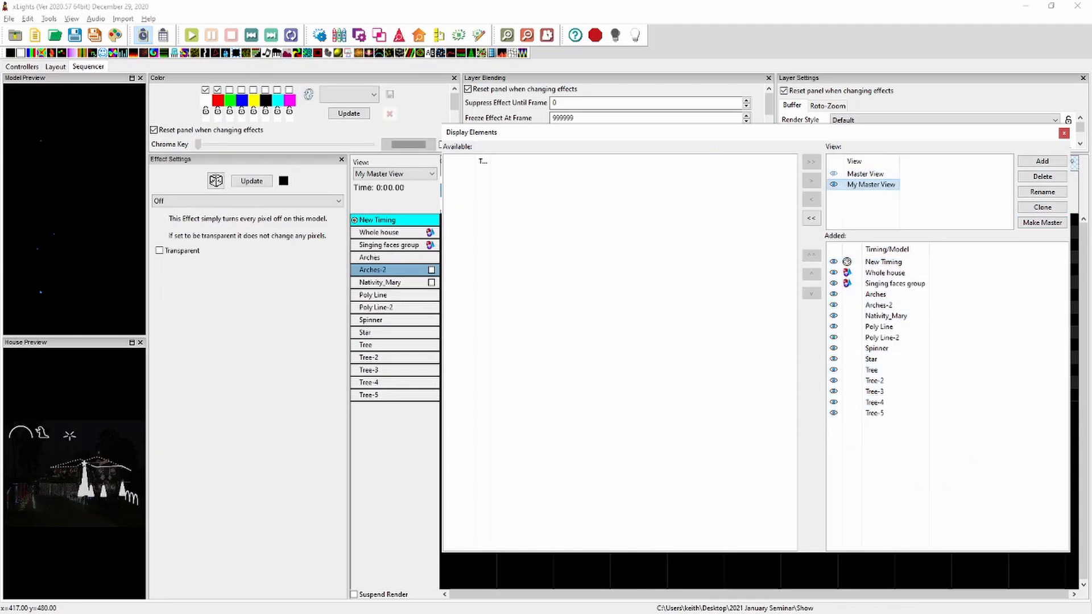
left_click(865, 174)
left_click(871, 185)
left_click(1064, 133)
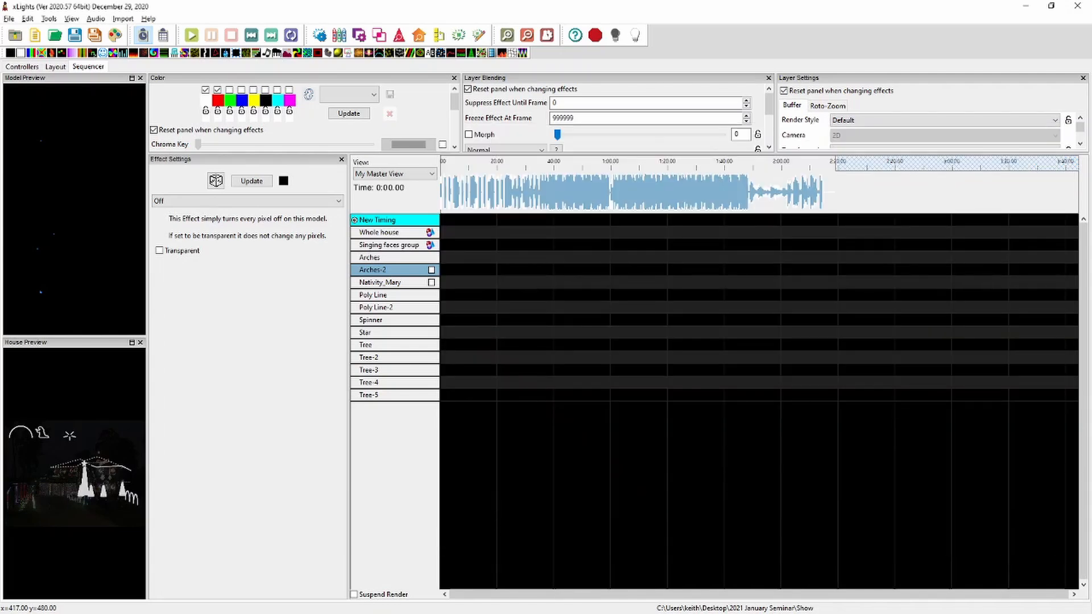
Step: Save the layout containing the new Spinner model and return to the sequencer
left_click(55, 67)
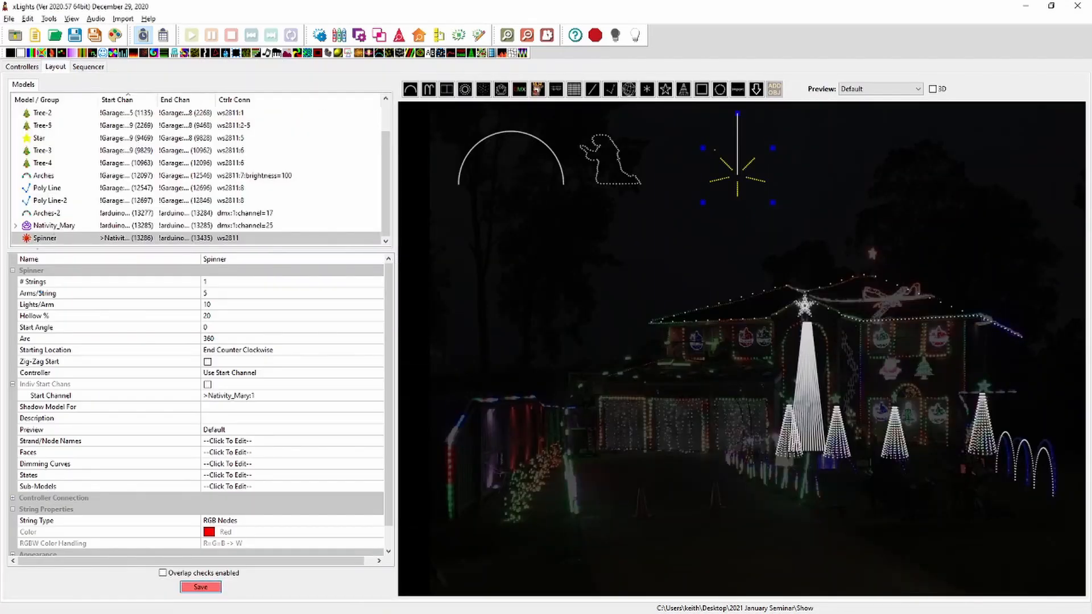
left_click(200, 587)
left_click(88, 66)
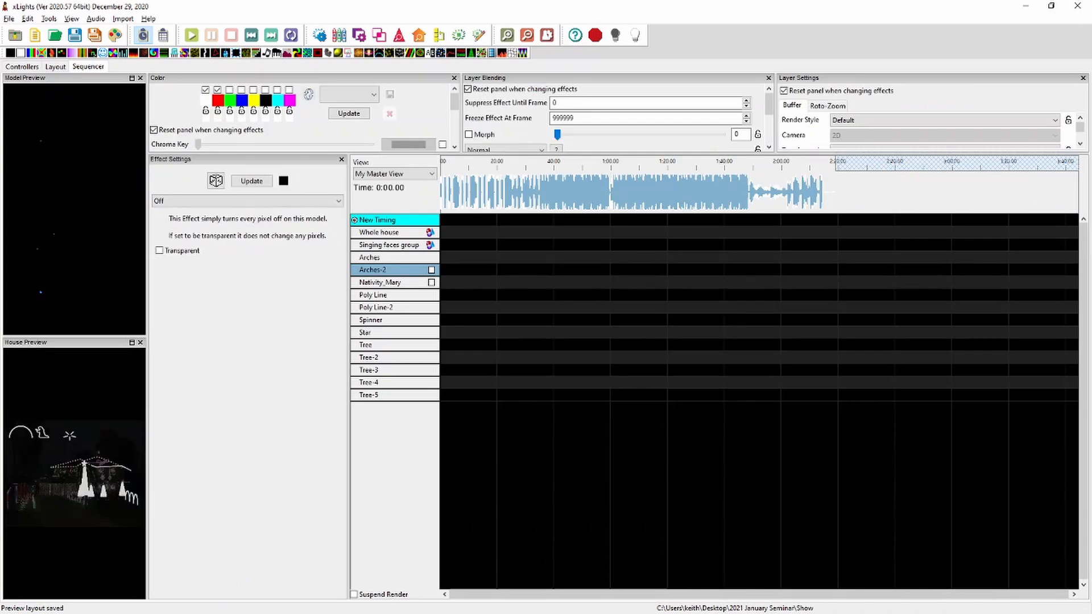
Step: Discard the open sequence's changes and create a new musical sequence from Dynamite - Patrick Patrikios.mp3
left_click(34, 35)
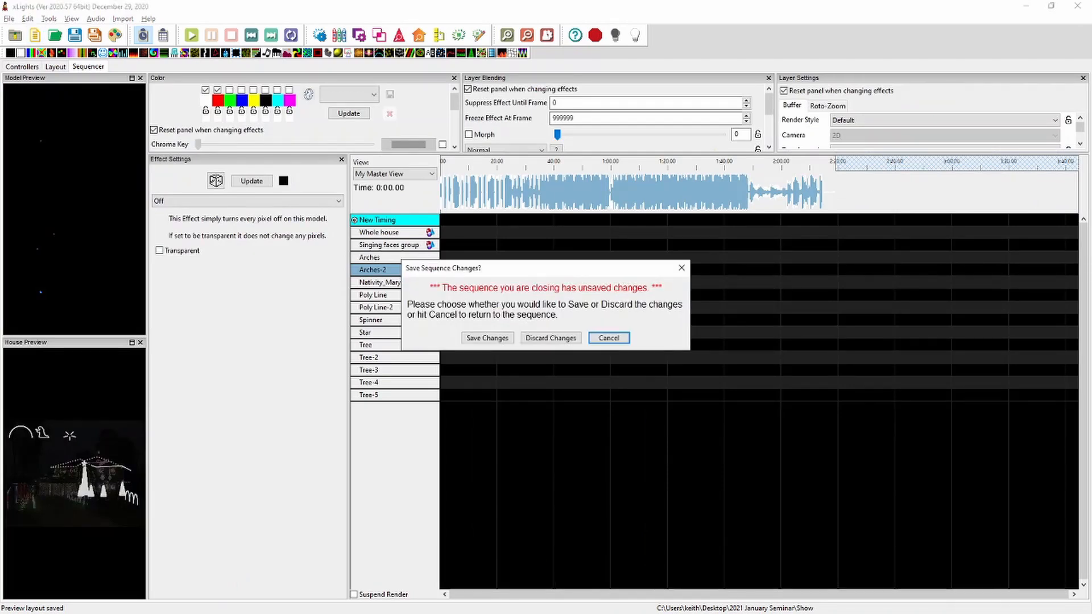
left_click(551, 338)
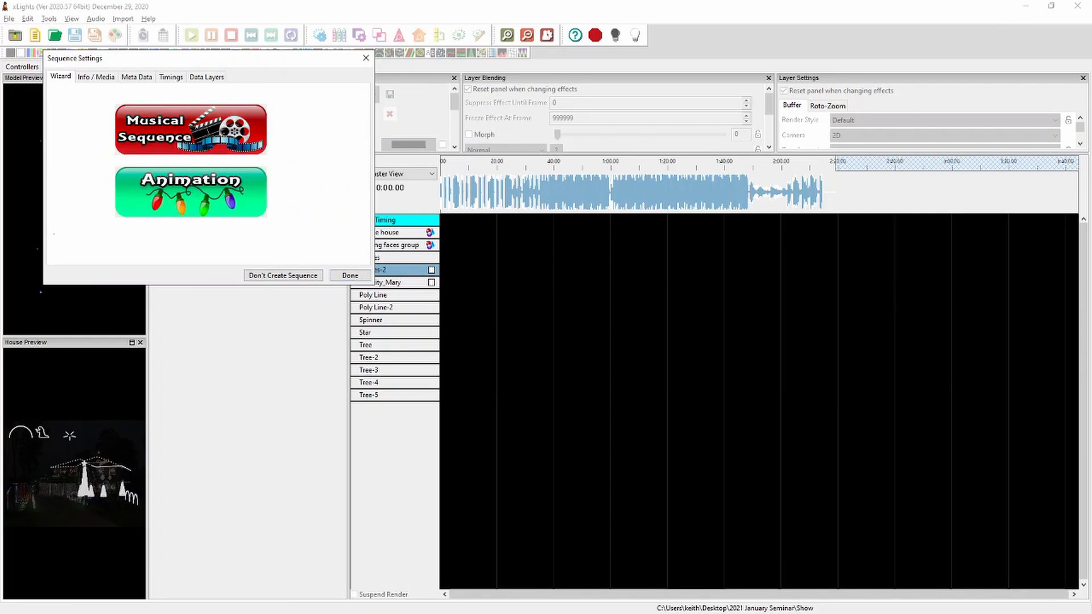
left_click(190, 129)
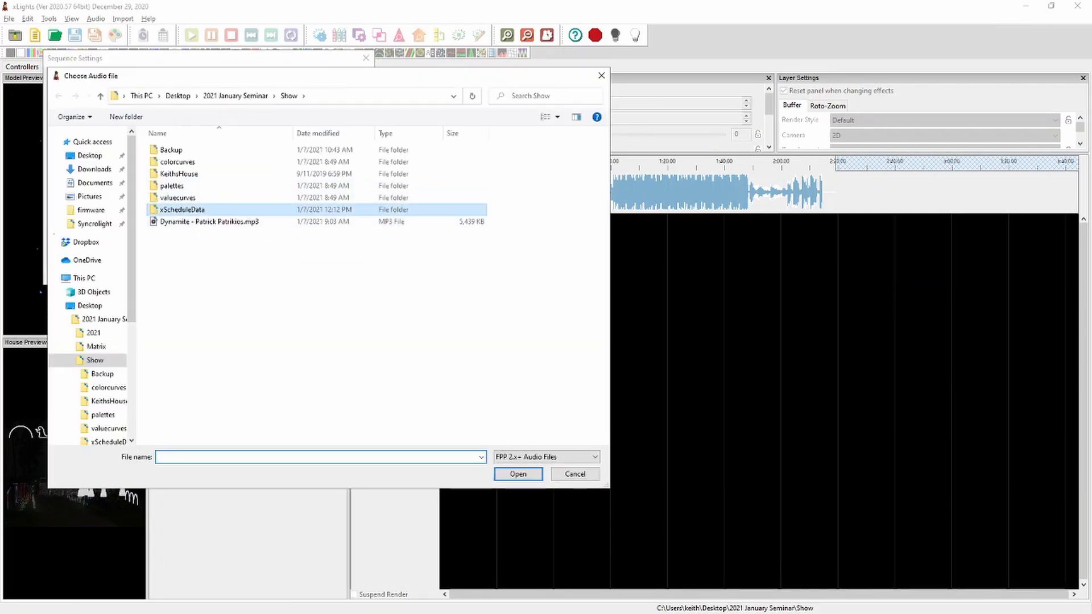
double_click(182, 210)
left_click(289, 95)
double_click(187, 223)
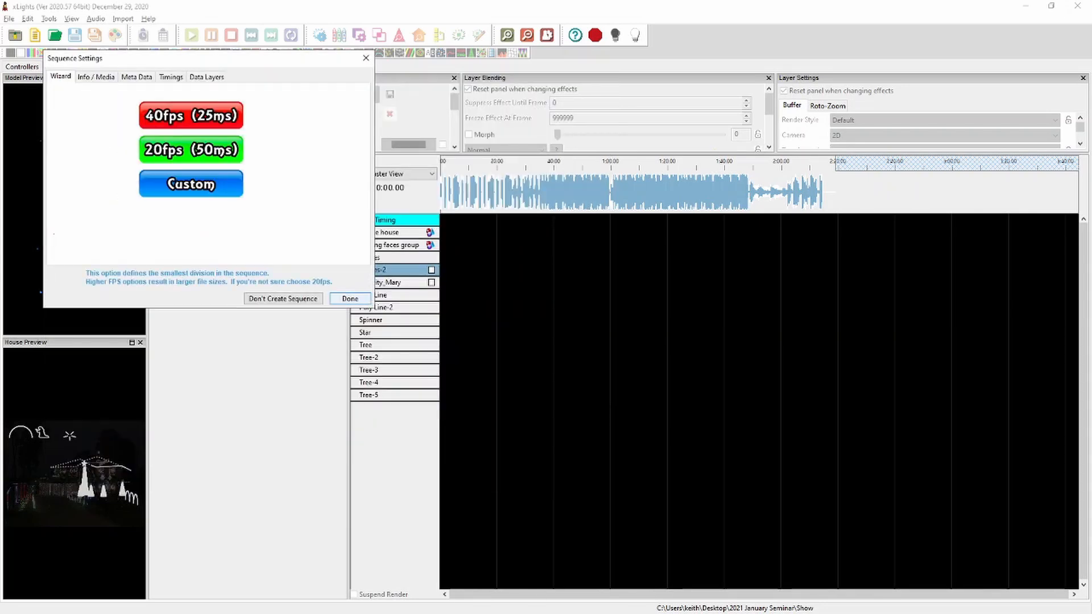
left_click(350, 299)
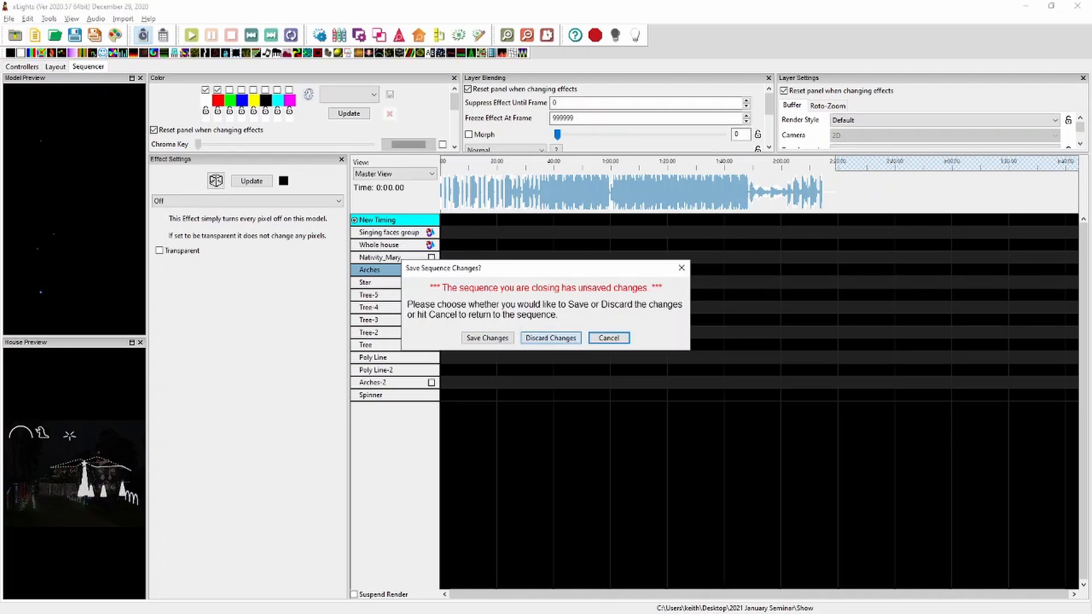
Step: Discard the unsaved changes and create a 20fps (50ms) musical sequence populated from My Master View
left_click(551, 338)
left_click(191, 129)
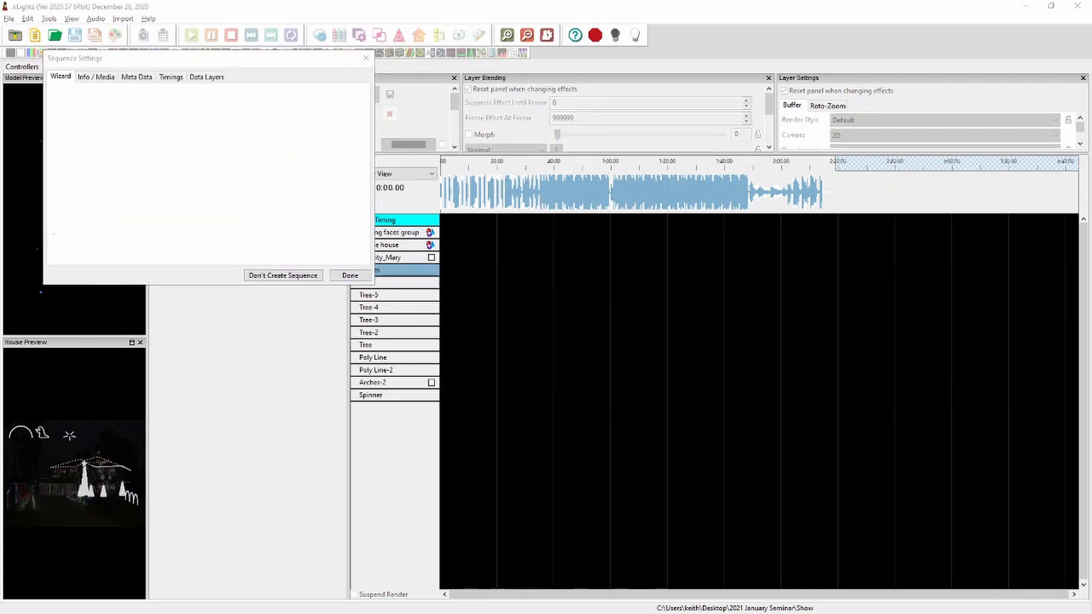
double_click(211, 222)
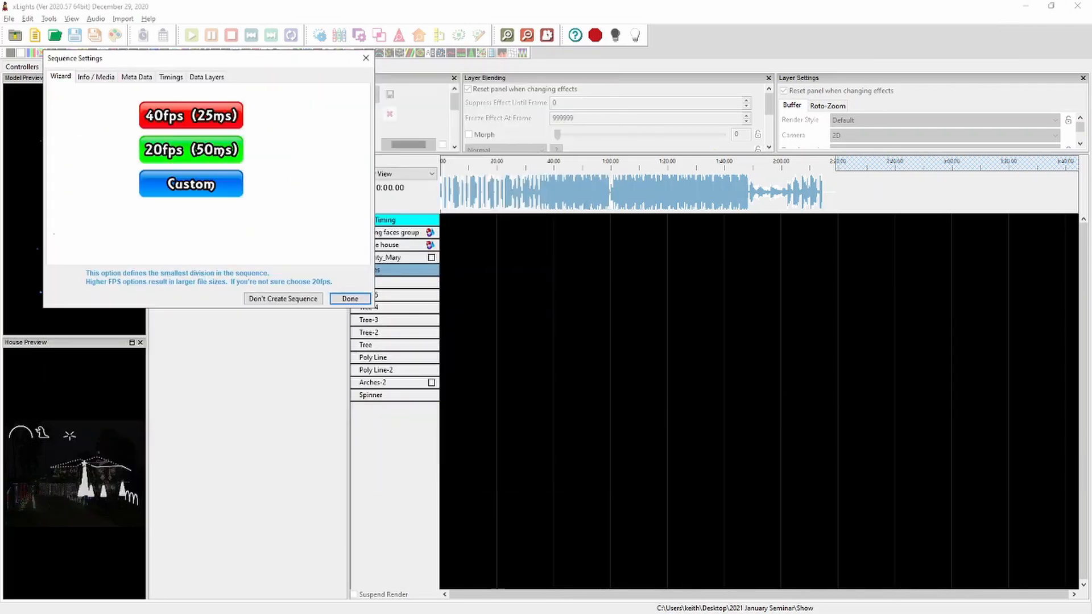
left_click(190, 150)
left_click(168, 146)
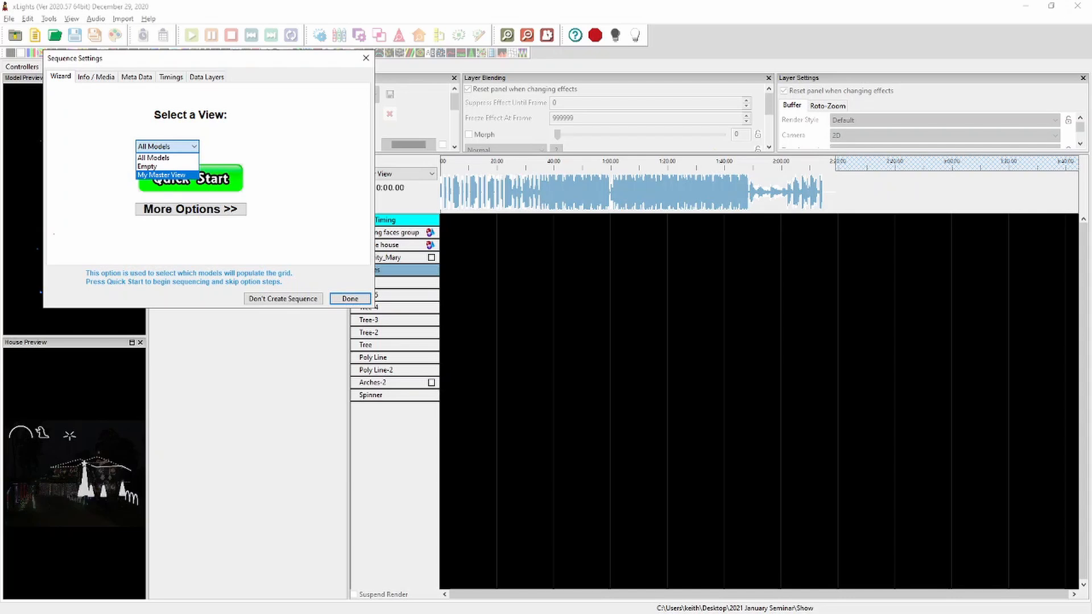
left_click(161, 175)
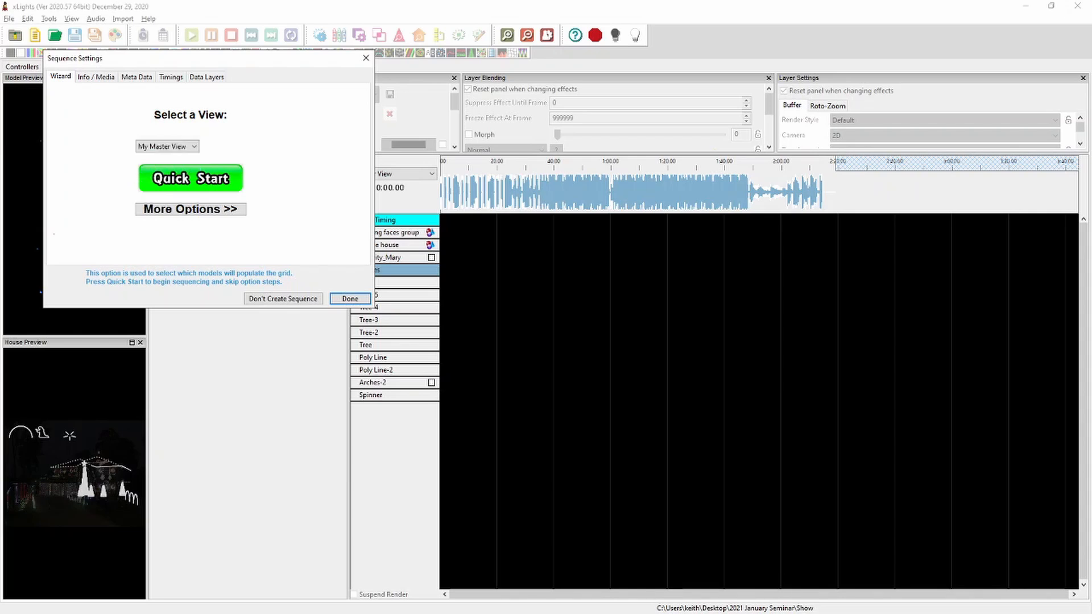
left_click(350, 298)
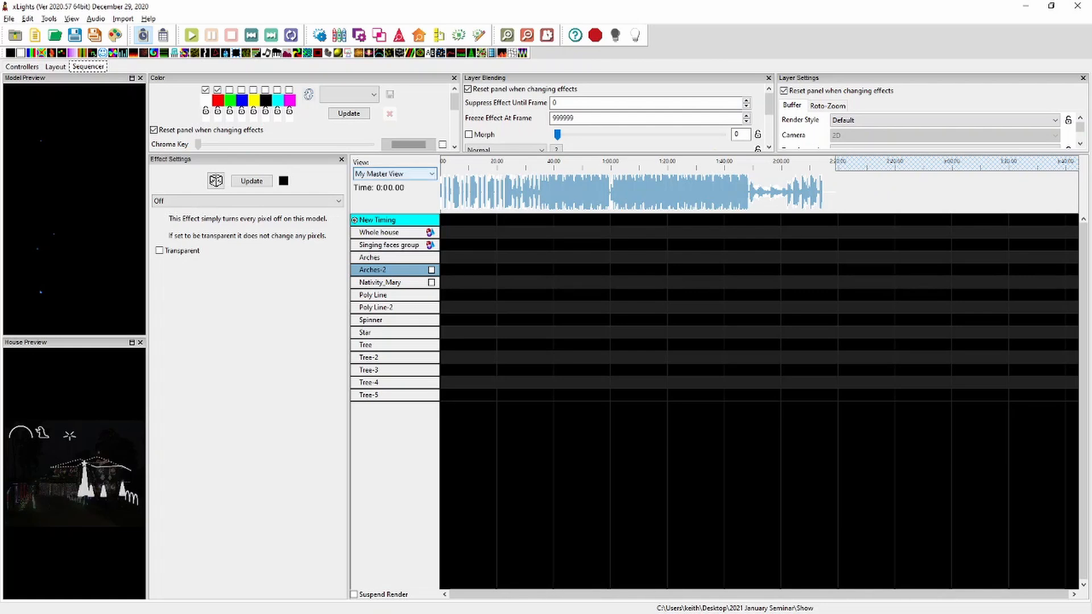
Step: Switch to Master View and add timing marks to New Timing at about 0:35.4, 1:00.2, 1:48.4 and the end of the audio
left_click(396, 174)
left_click(392, 186)
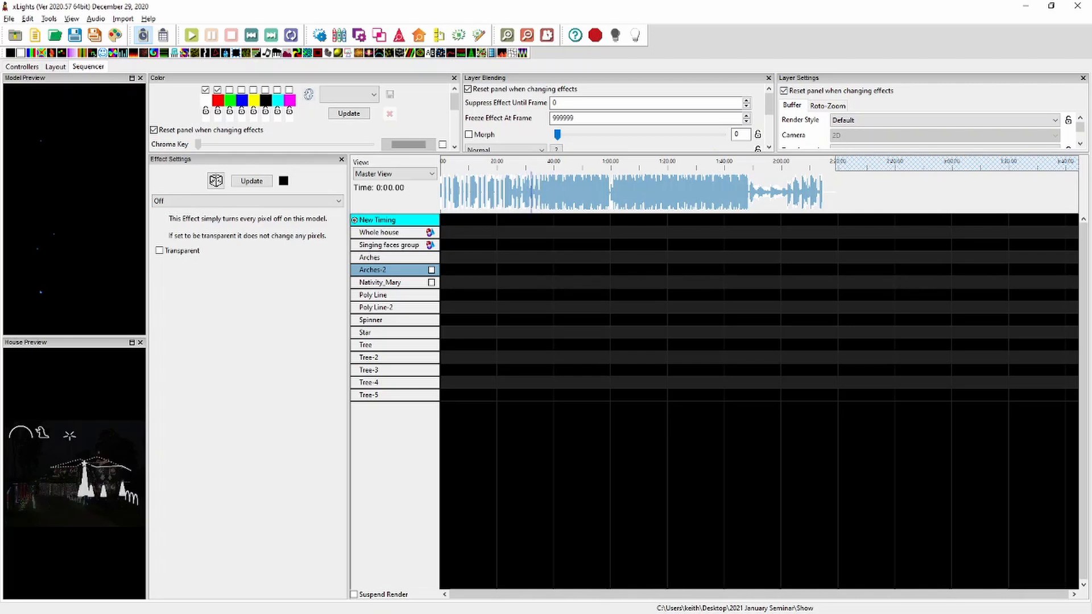
left_click(540, 192)
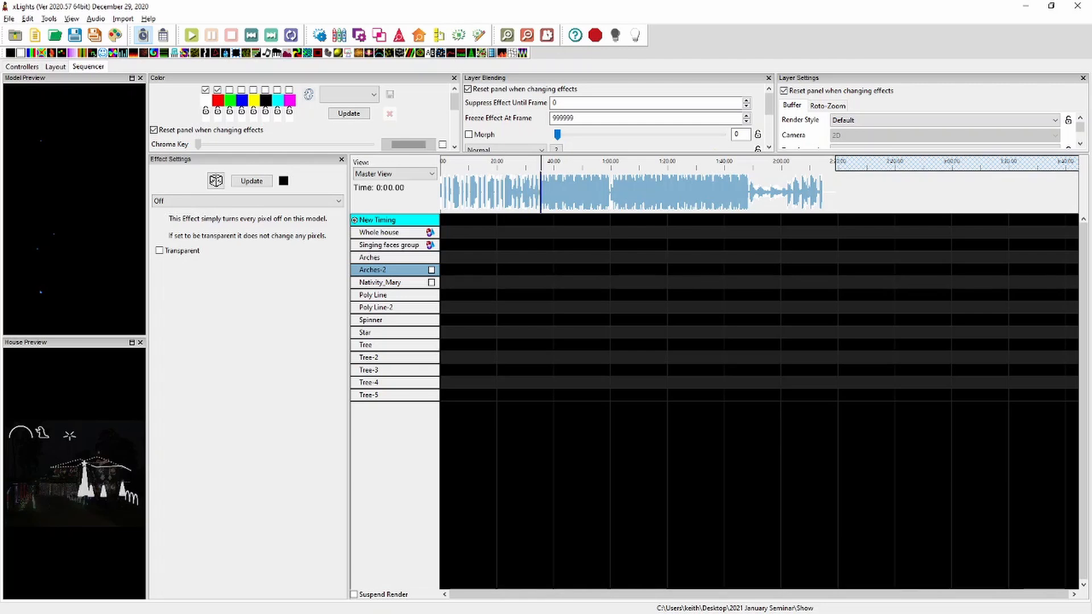
key("t")
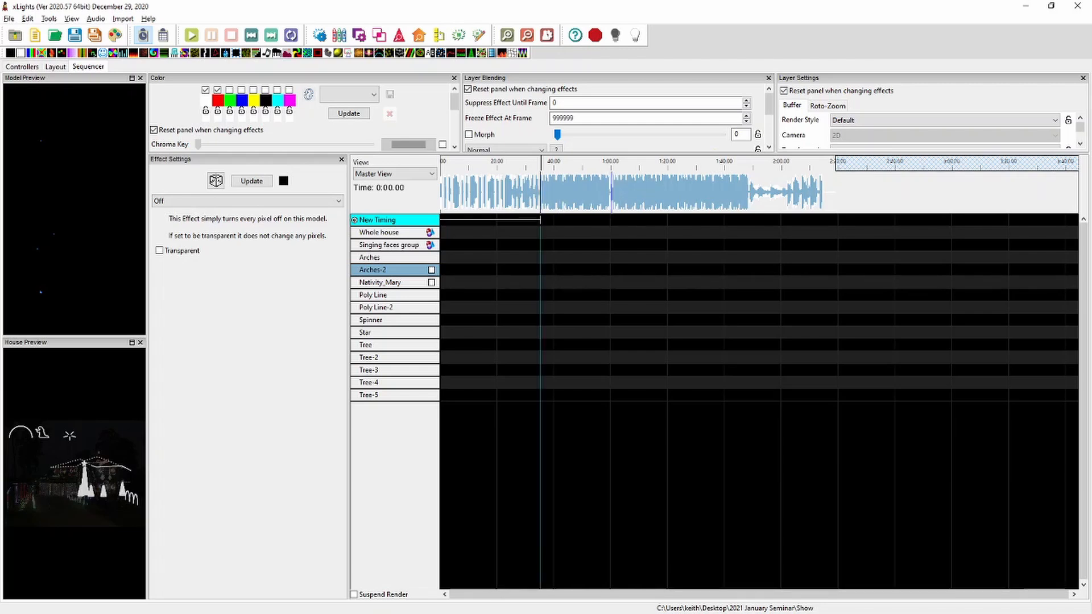
left_click(611, 192)
key("t")
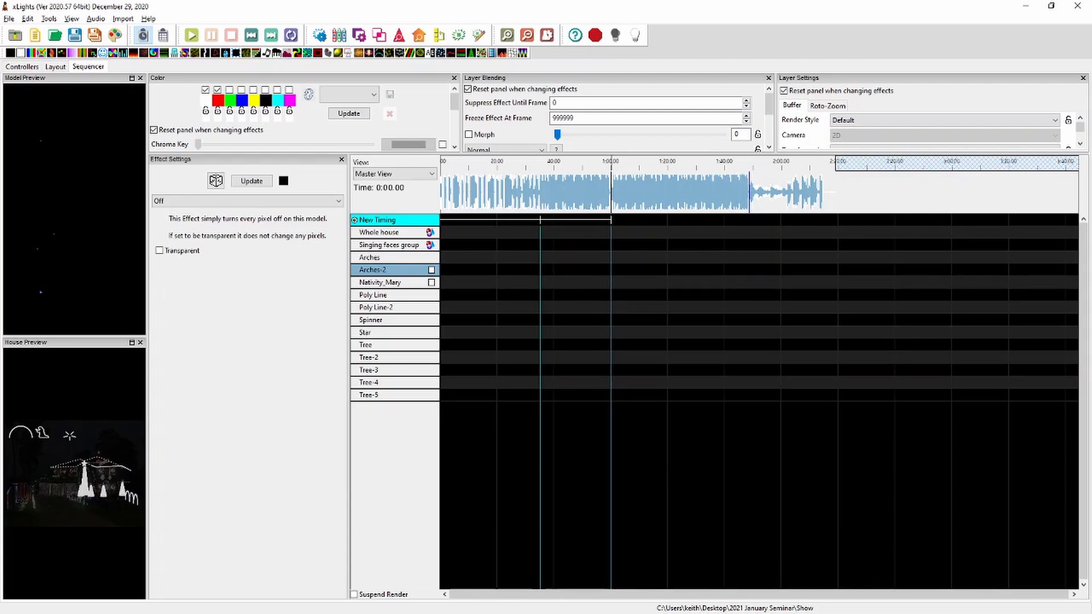
left_click(748, 193)
key("t")
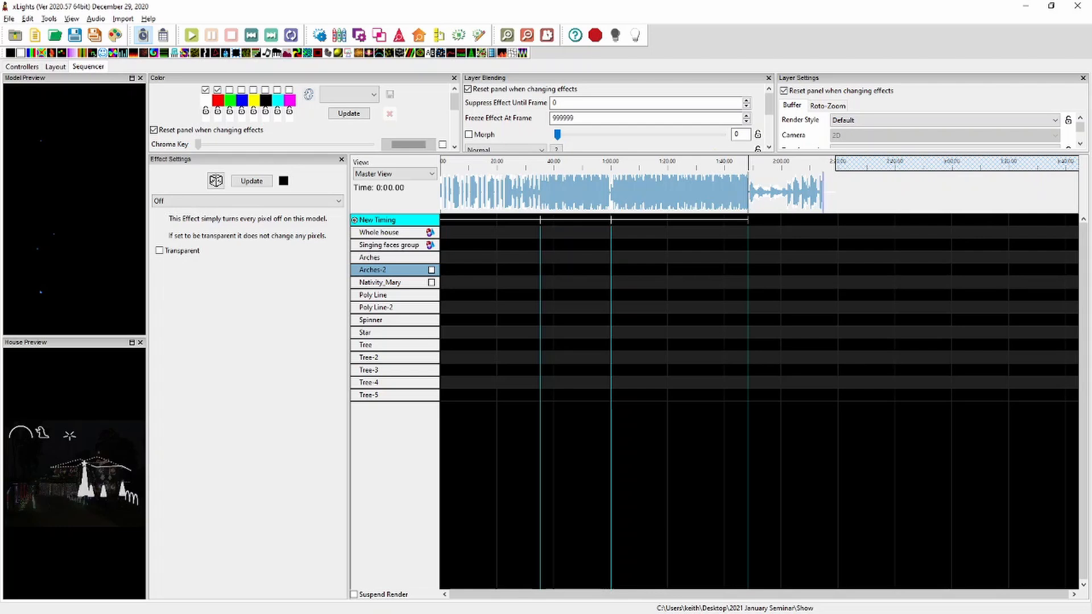
left_click(823, 192)
key("t")
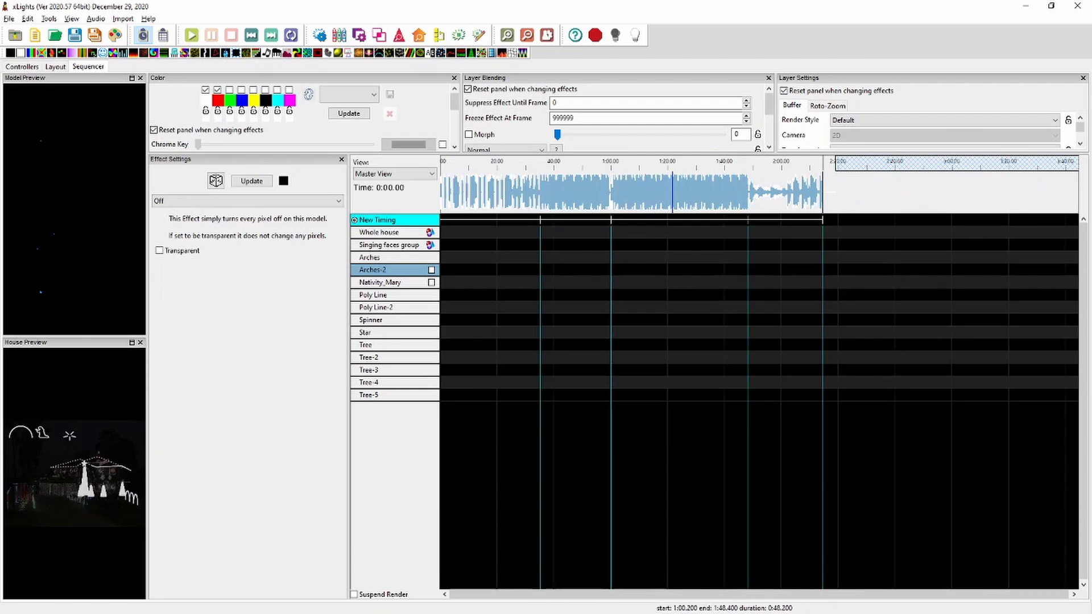
Step: Label the New Timing section starting at 1:00.200 as loud and the section before it as dddd
double_click(674, 219)
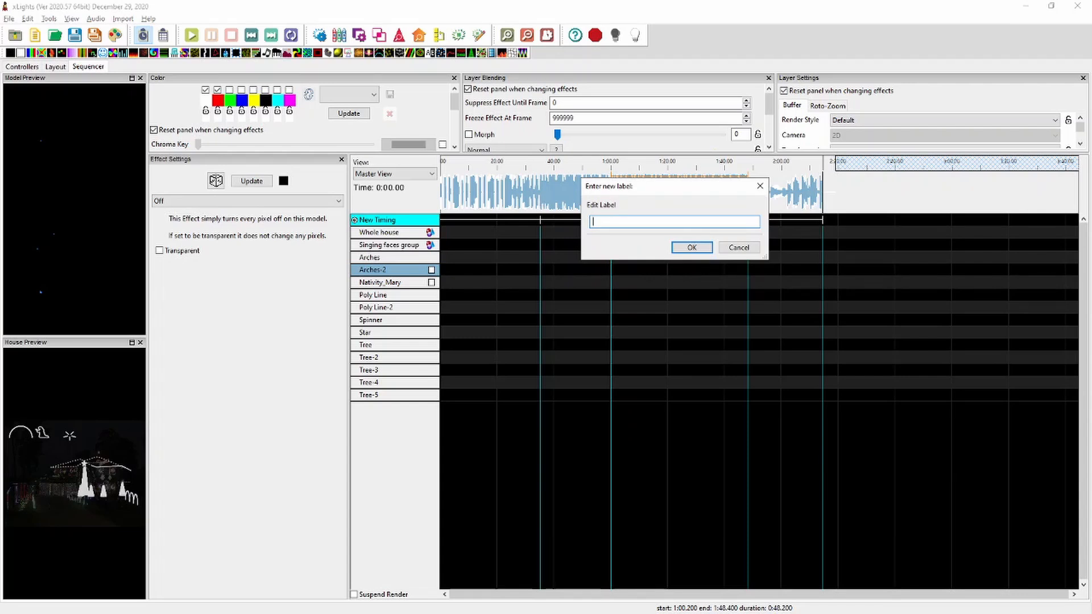
type("loud")
key("Return")
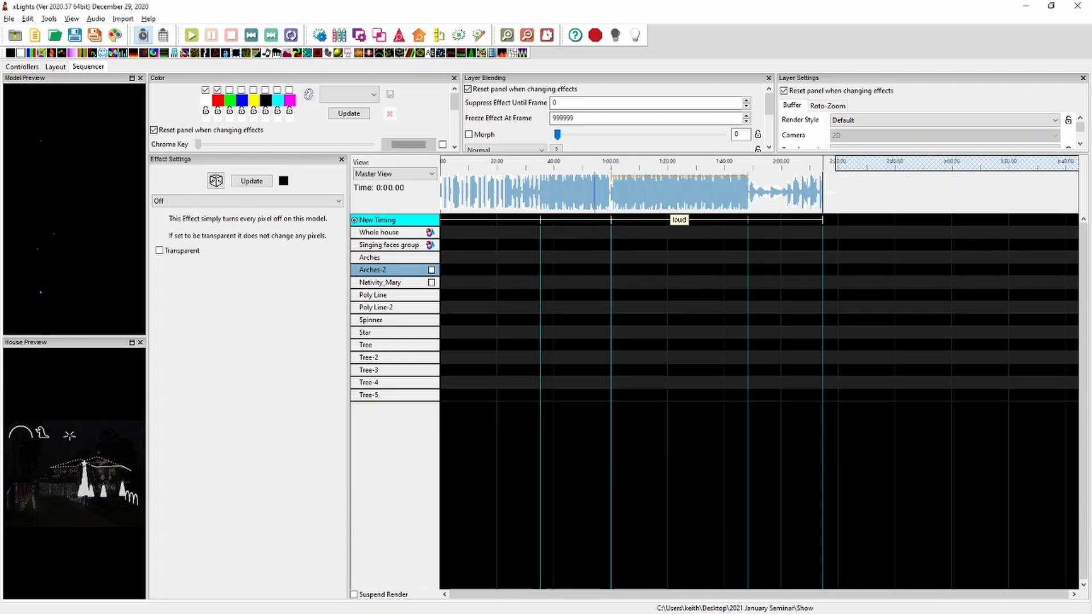
double_click(573, 219)
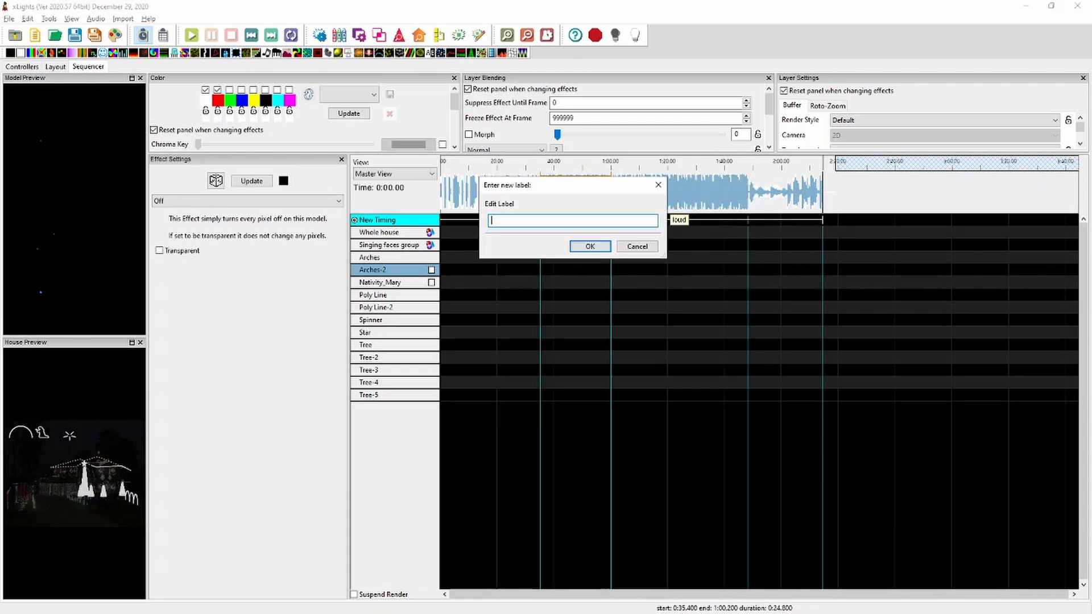
key("Return")
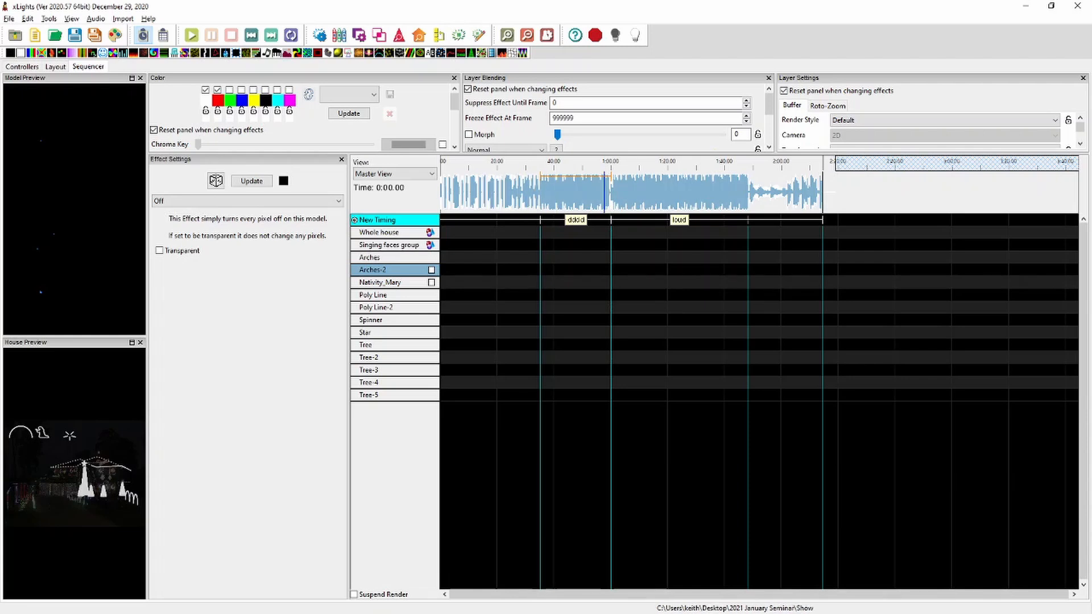
Step: Examine how the timing marks bound the effect cells on Poly Line-2 and Arches-2 at different timeline magnifications
left_click(481, 308)
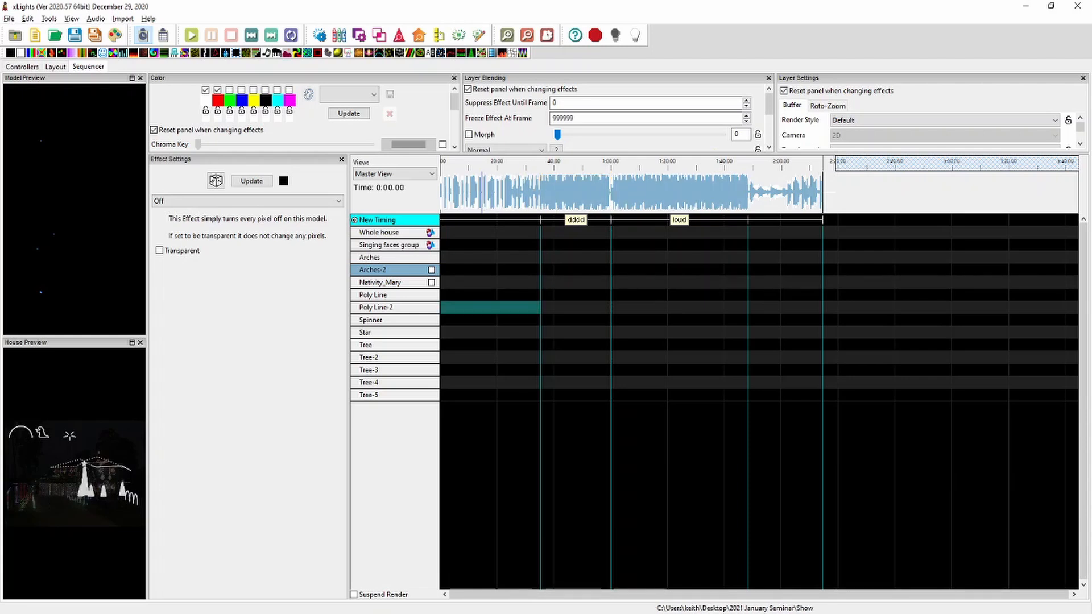
left_click(578, 270)
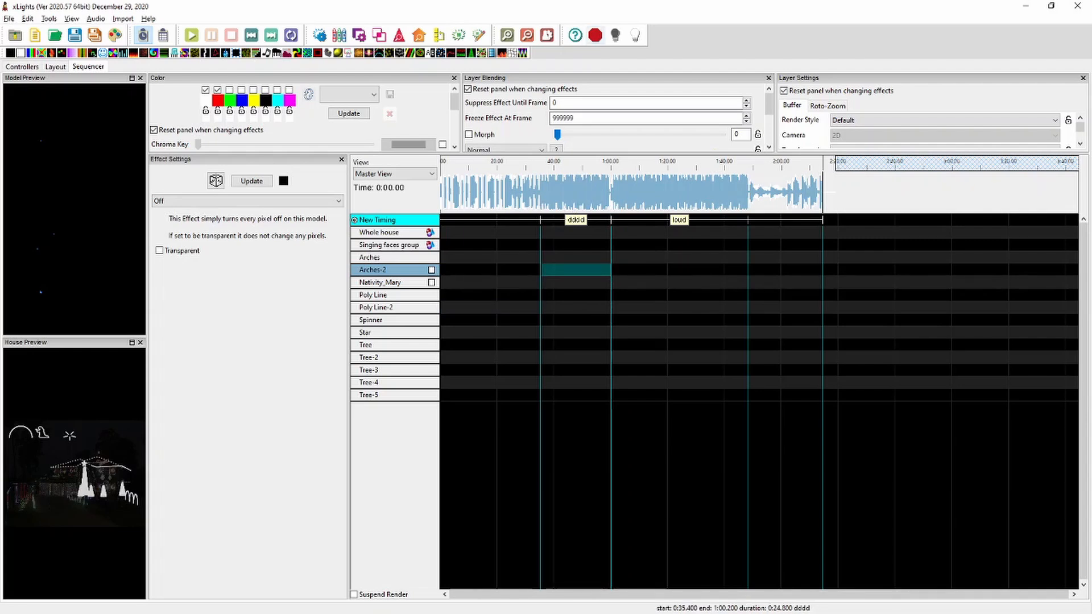
left_click(507, 35)
left_click(506, 35)
left_click(506, 35)
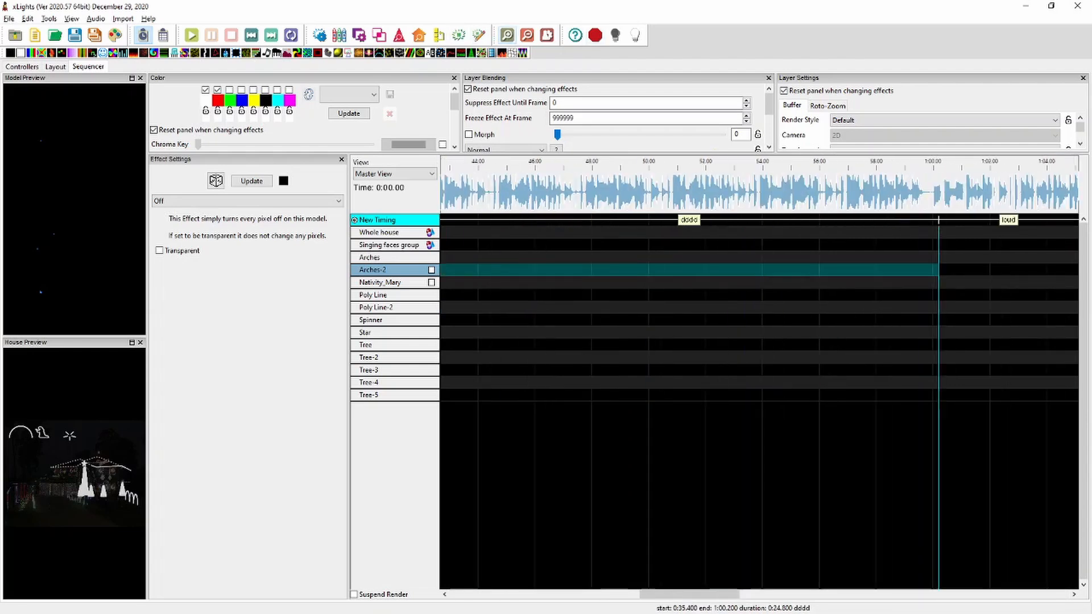
left_click(507, 35)
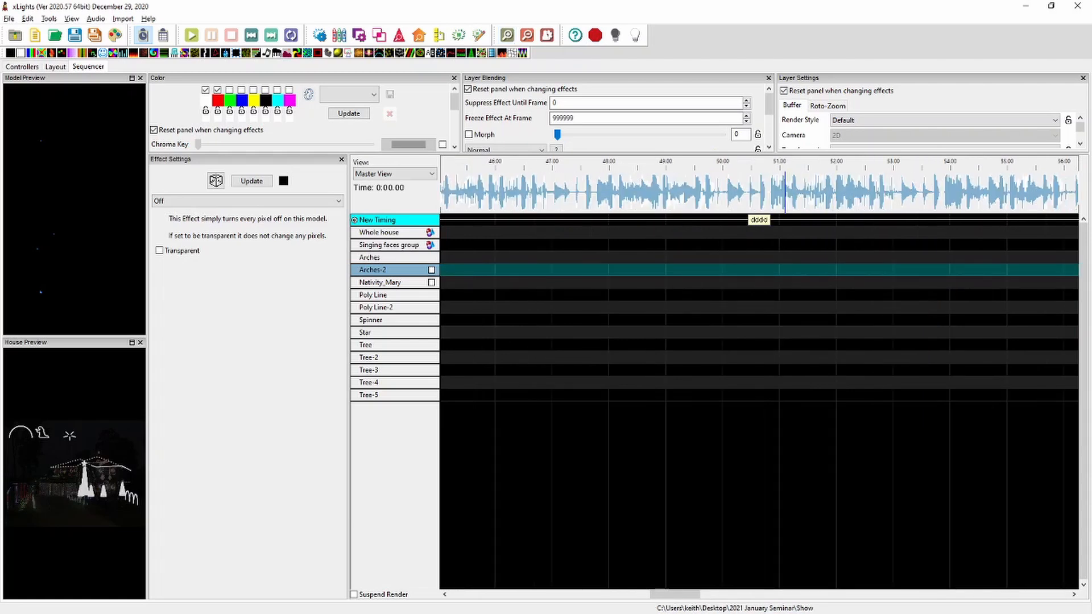
left_click(527, 35)
left_click(526, 35)
left_click(526, 35)
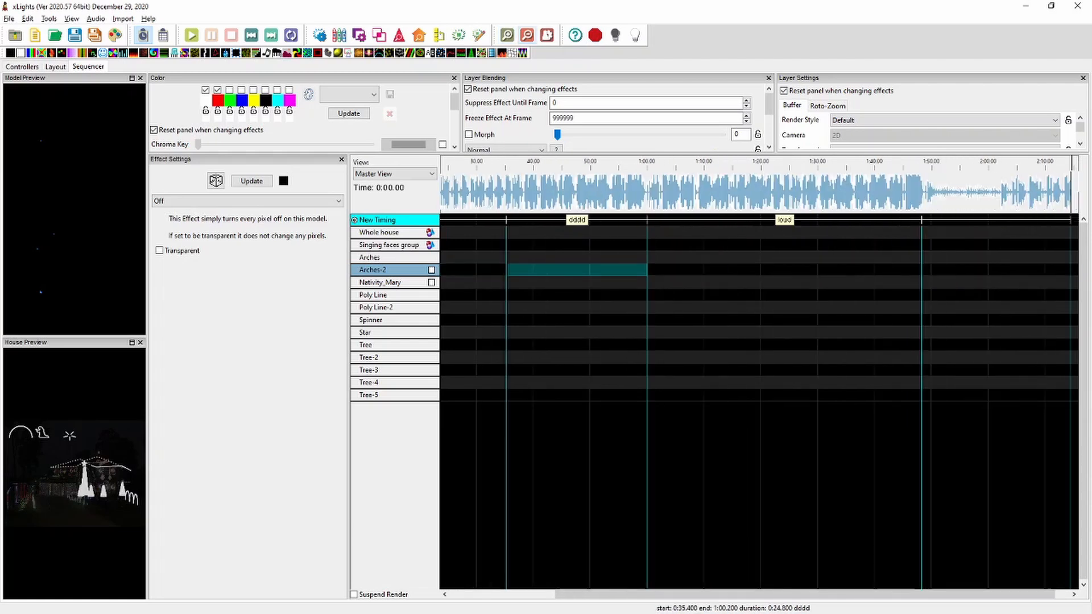
left_click(526, 34)
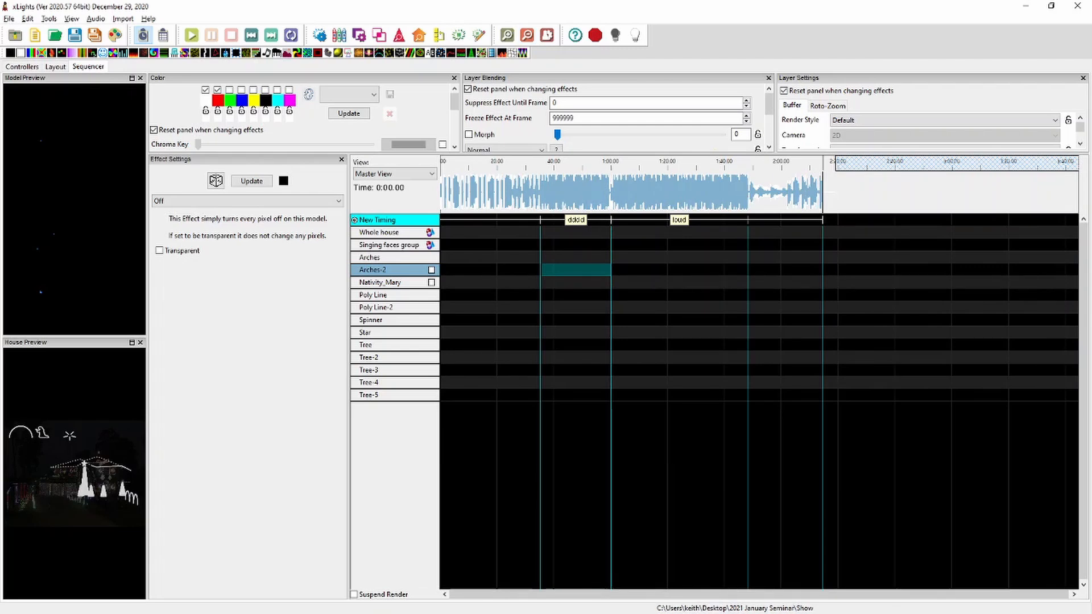
right_click(371, 219)
left_click(416, 226)
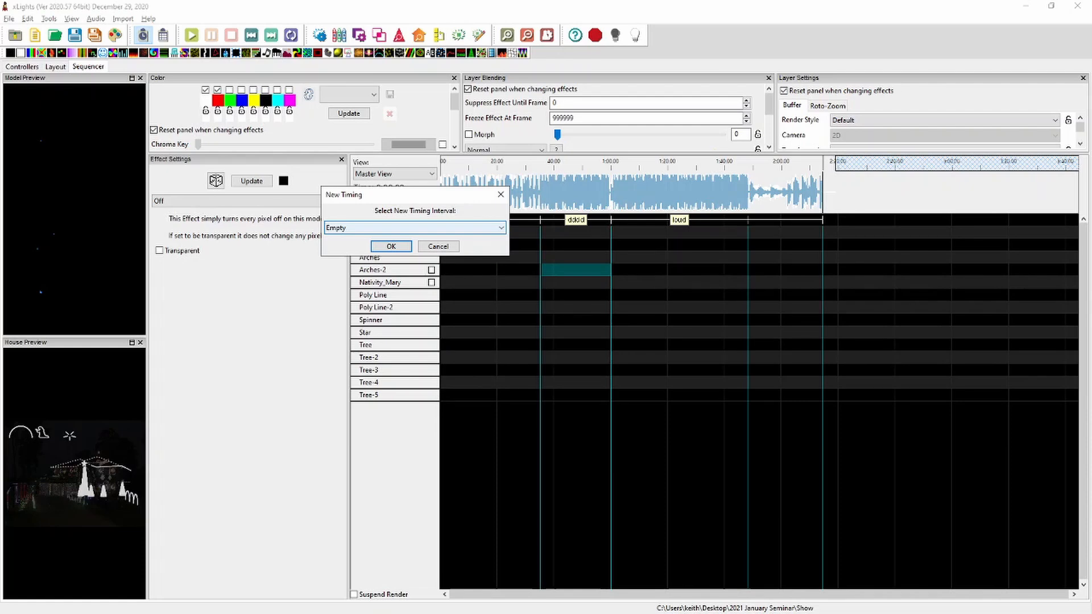
left_click(500, 228)
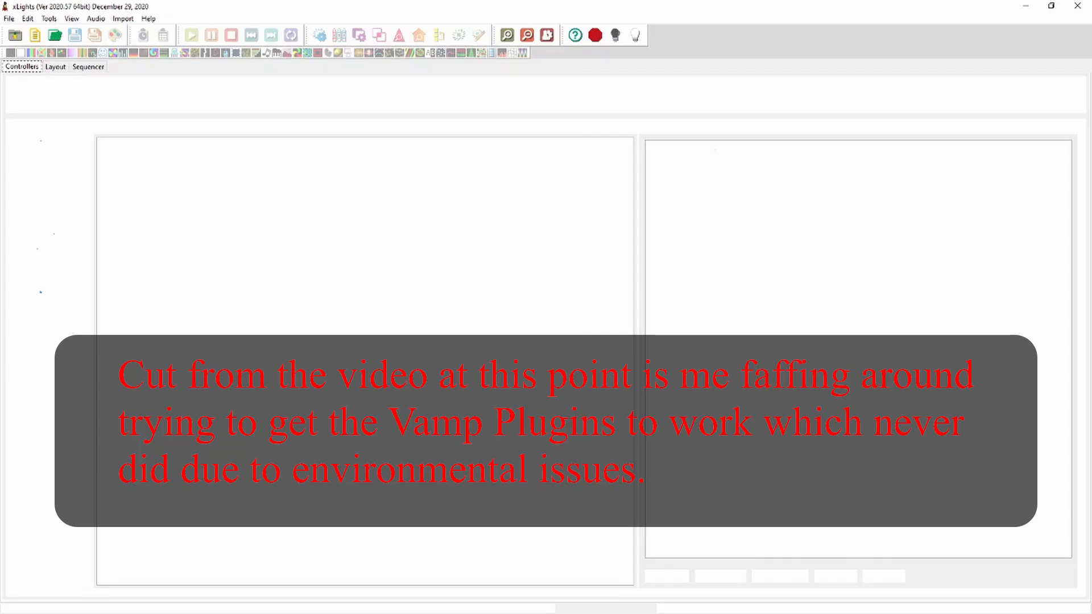
Step: Open the sequence file aaa.xsq and view the timings in its sequence settings
key("ctrl+o")
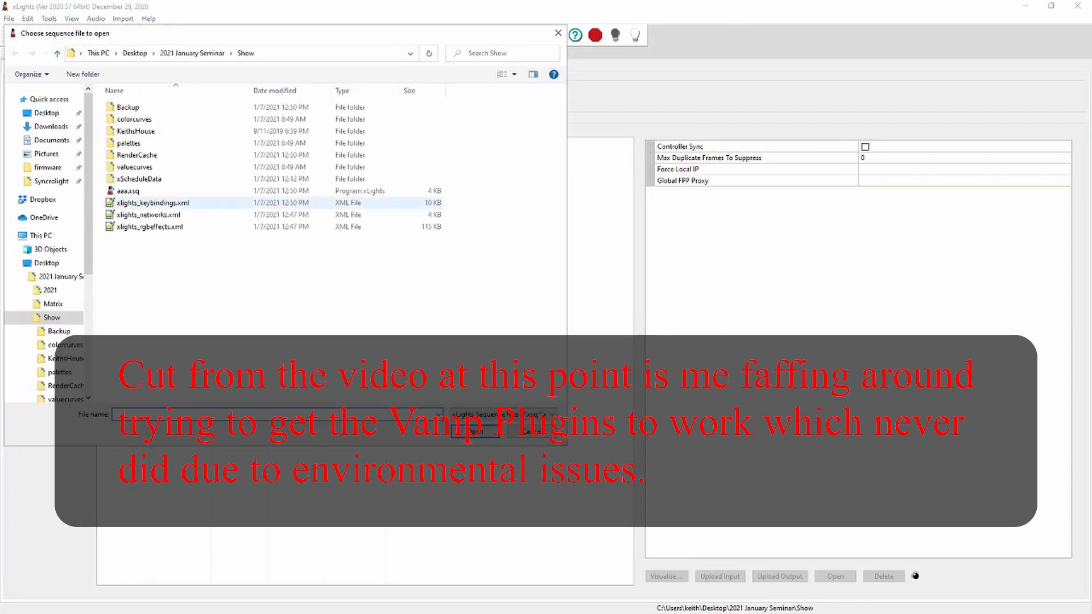
double_click(128, 191)
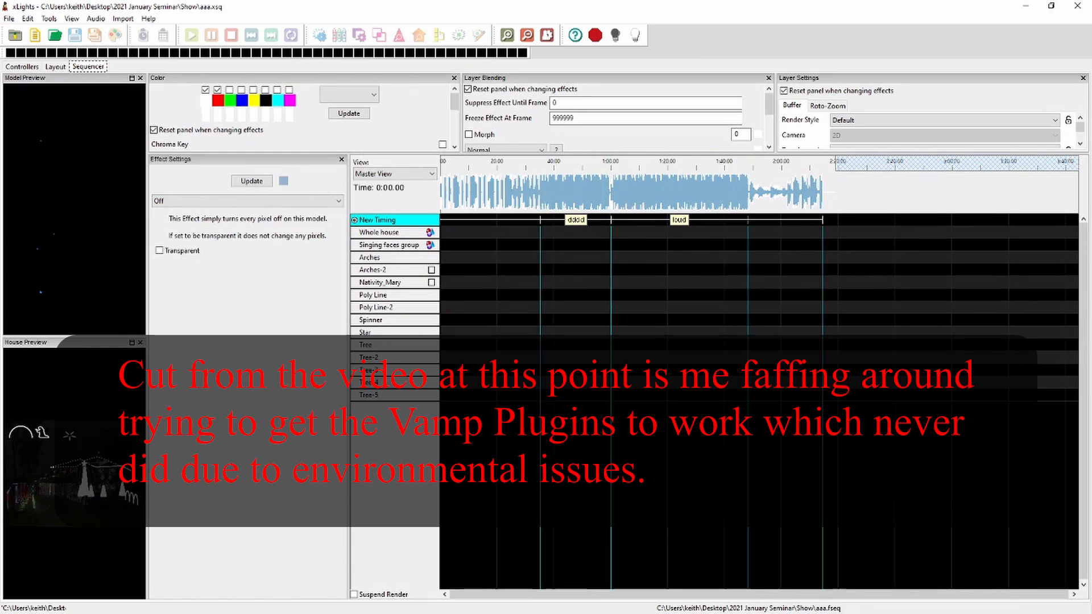
left_click(9, 18)
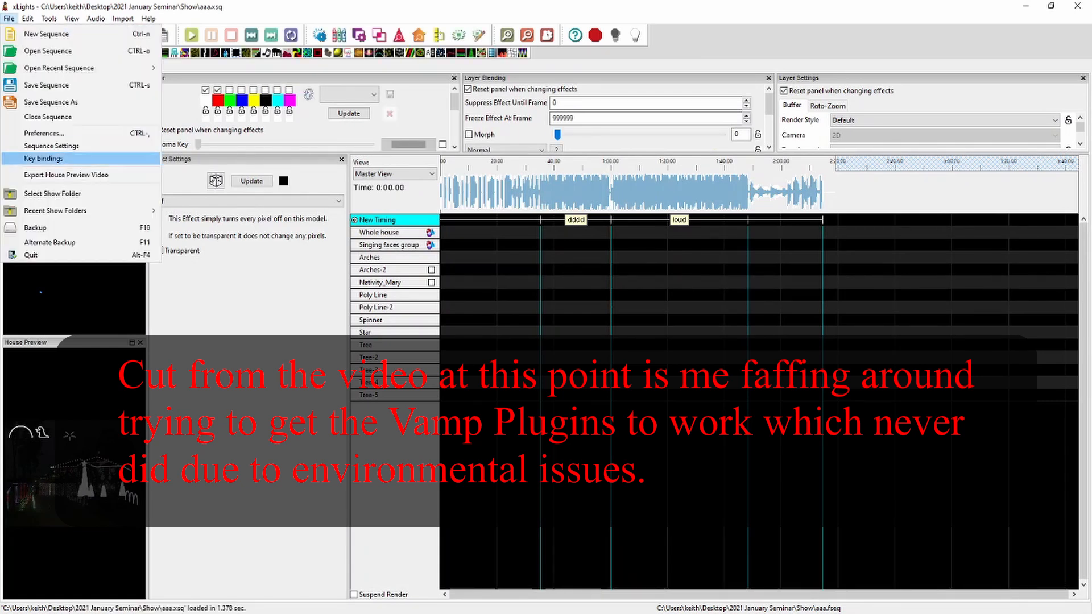
left_click(51, 145)
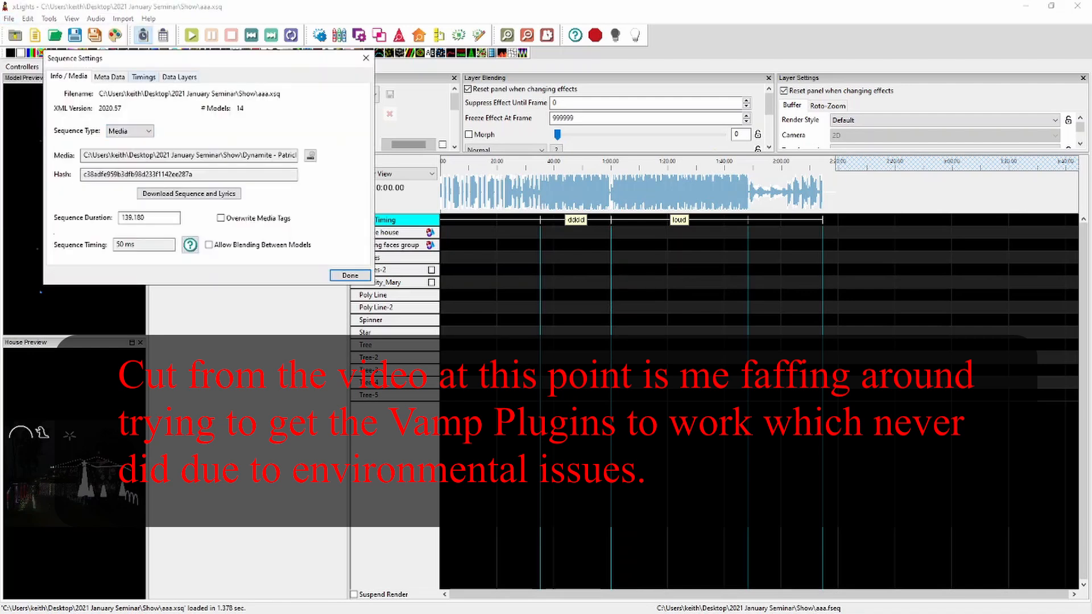
left_click(142, 76)
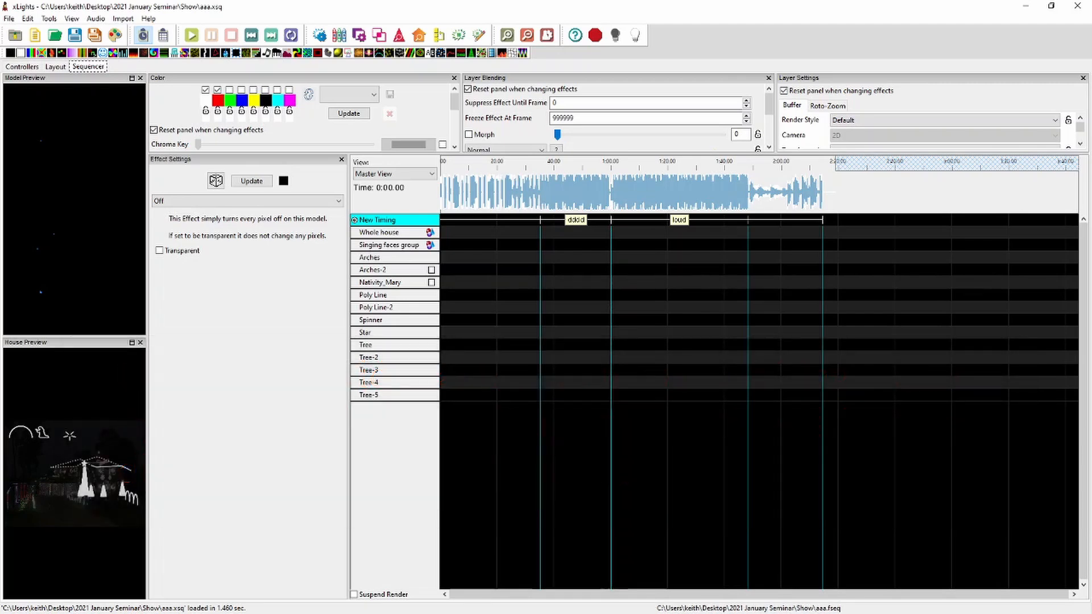
Step: Add a new timing track with the Empty interval and keep Empty as its name
right_click(386, 219)
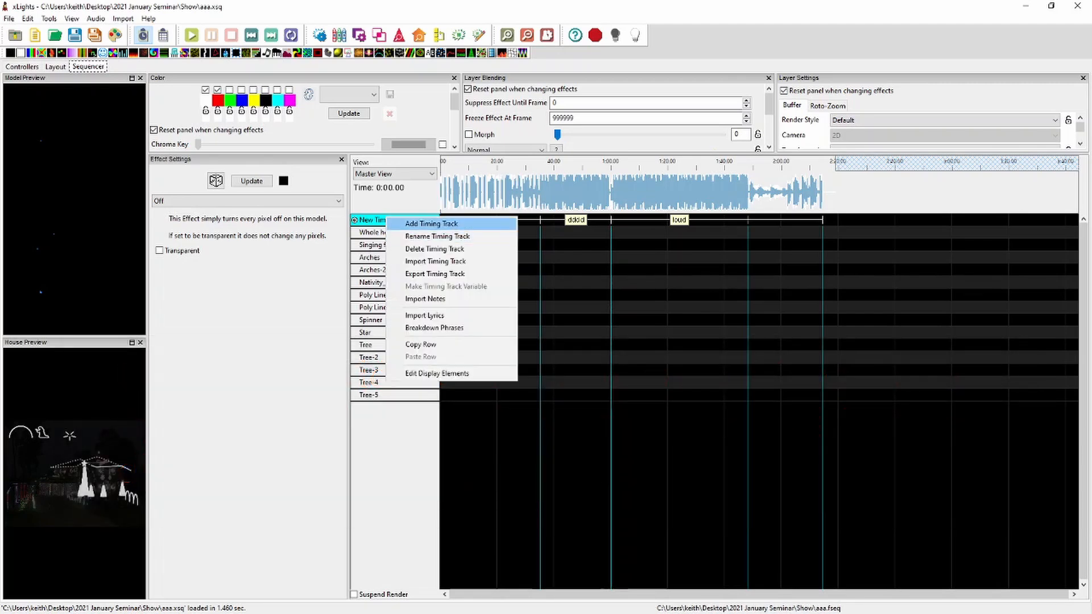
left_click(415, 223)
left_click(435, 232)
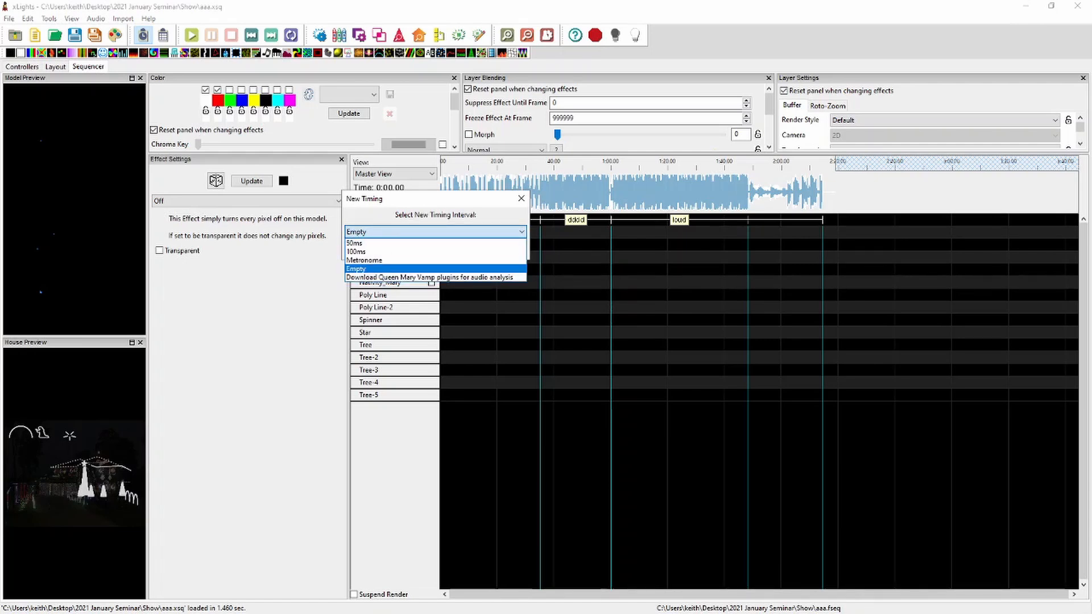
left_click(364, 268)
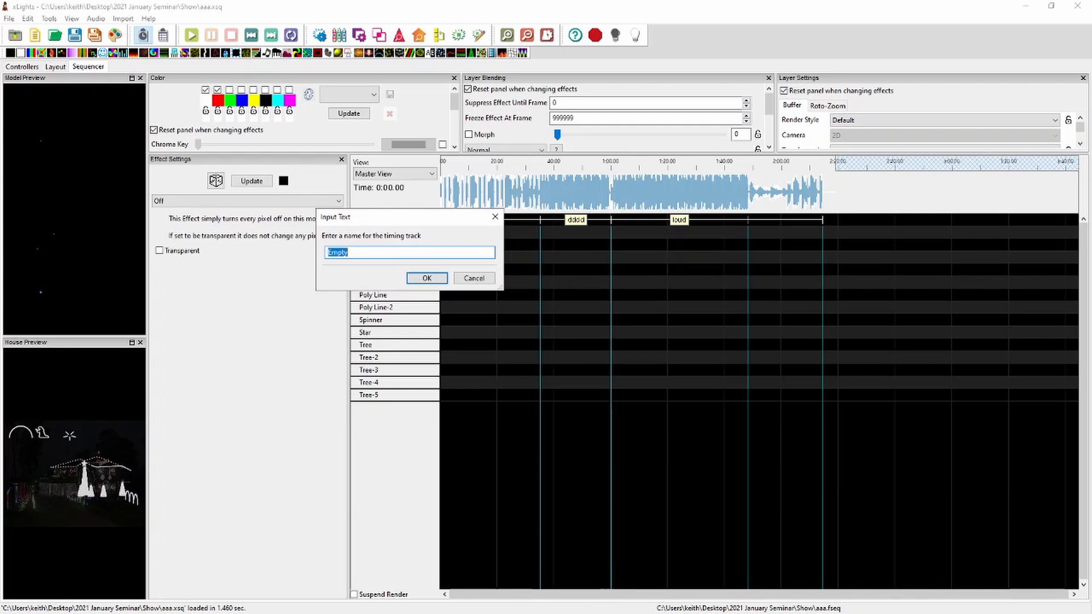
left_click(426, 278)
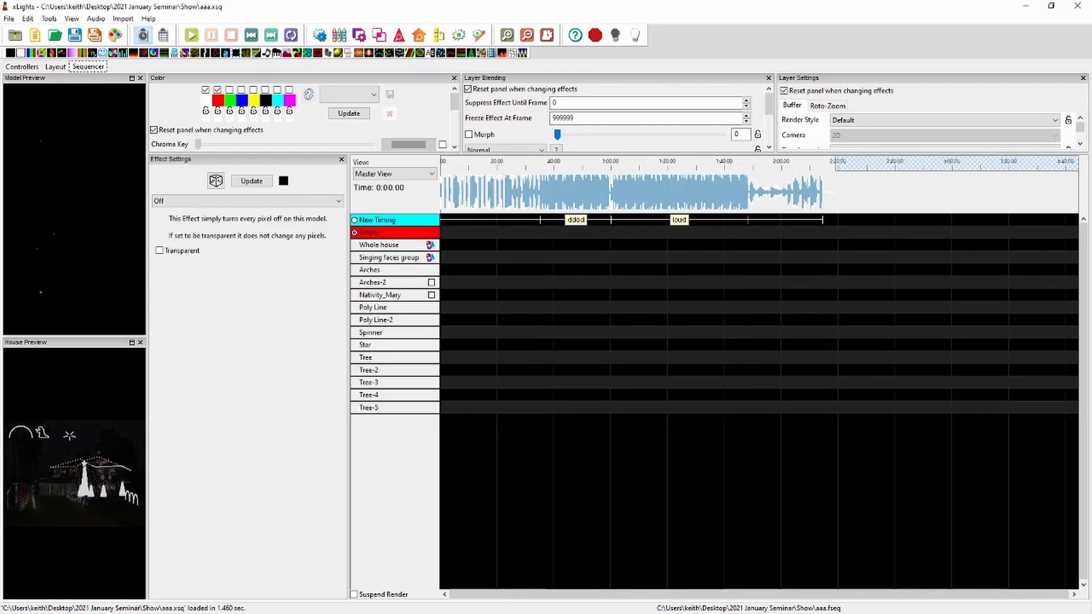
Step: Play the song from the start and tap timing marks onto the Empty track in time with the music, stopping after about 19 seconds
key("space")
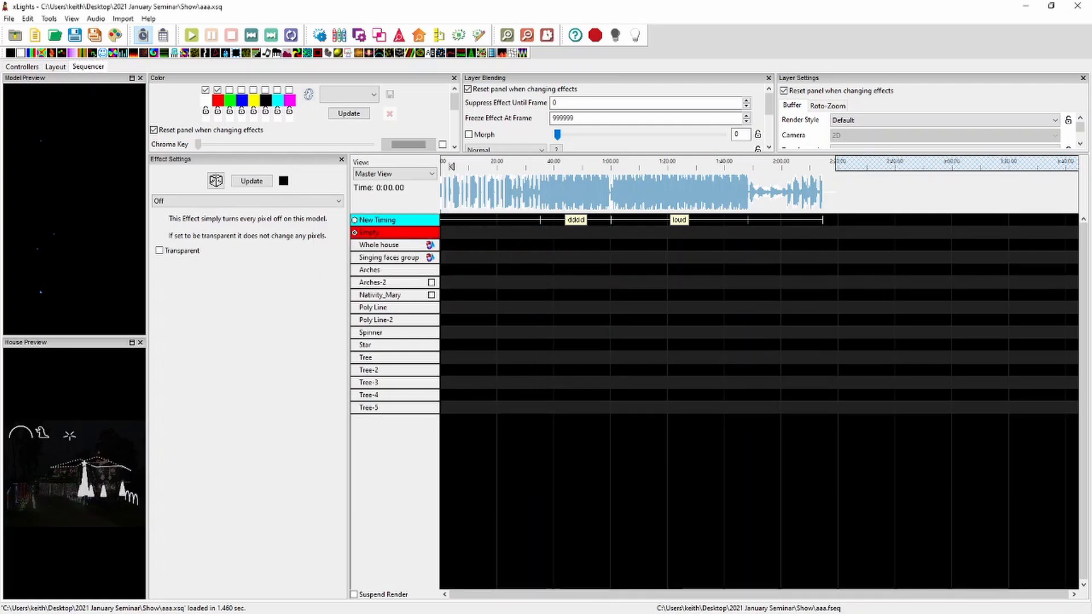
key("t")
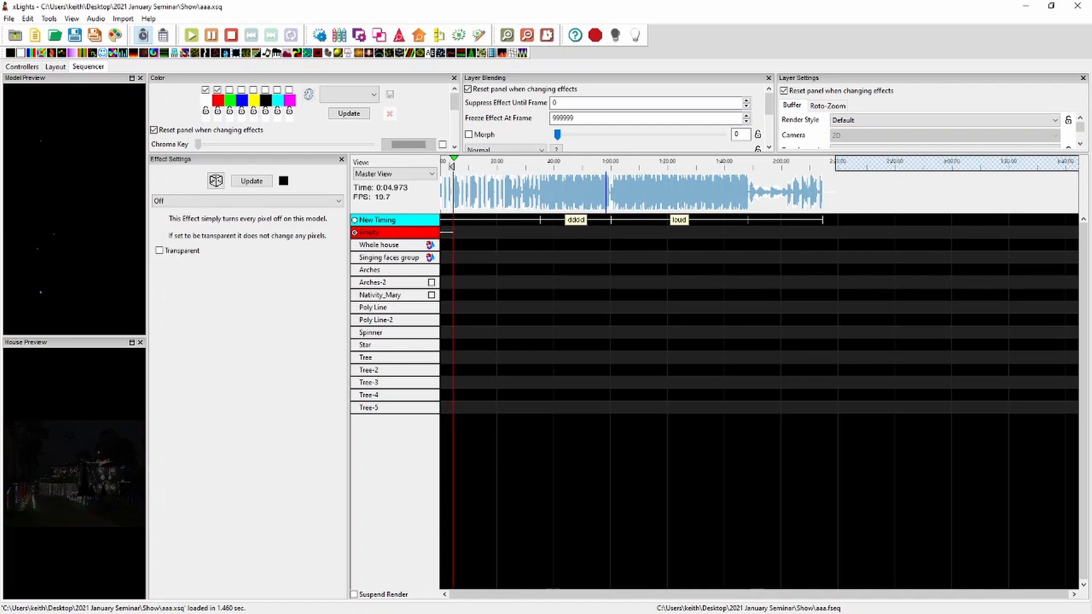
key("t")
key("t")
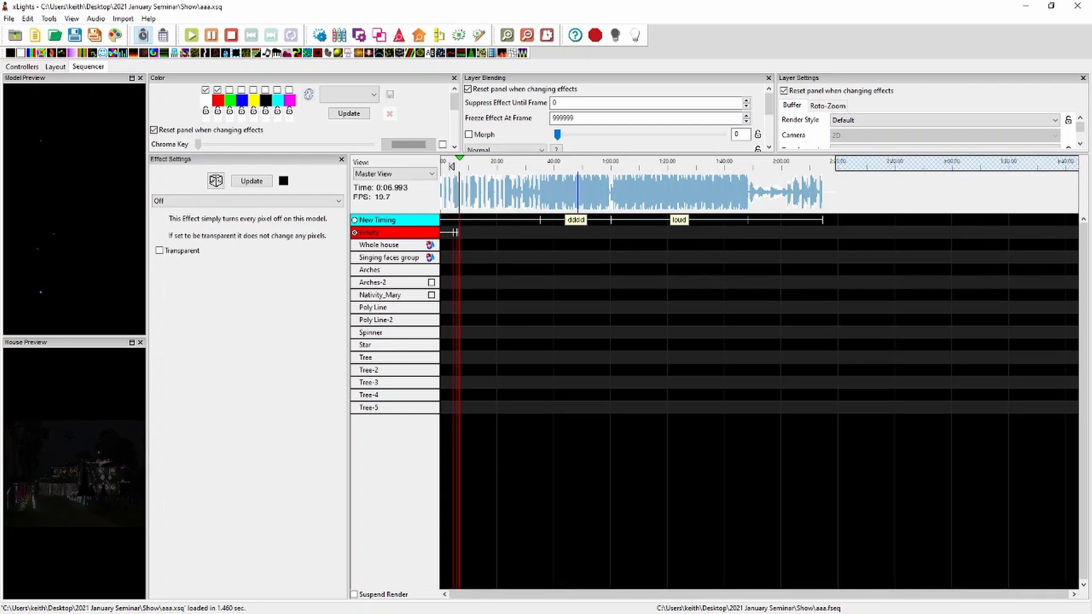
key("t")
key("t")
key("t")
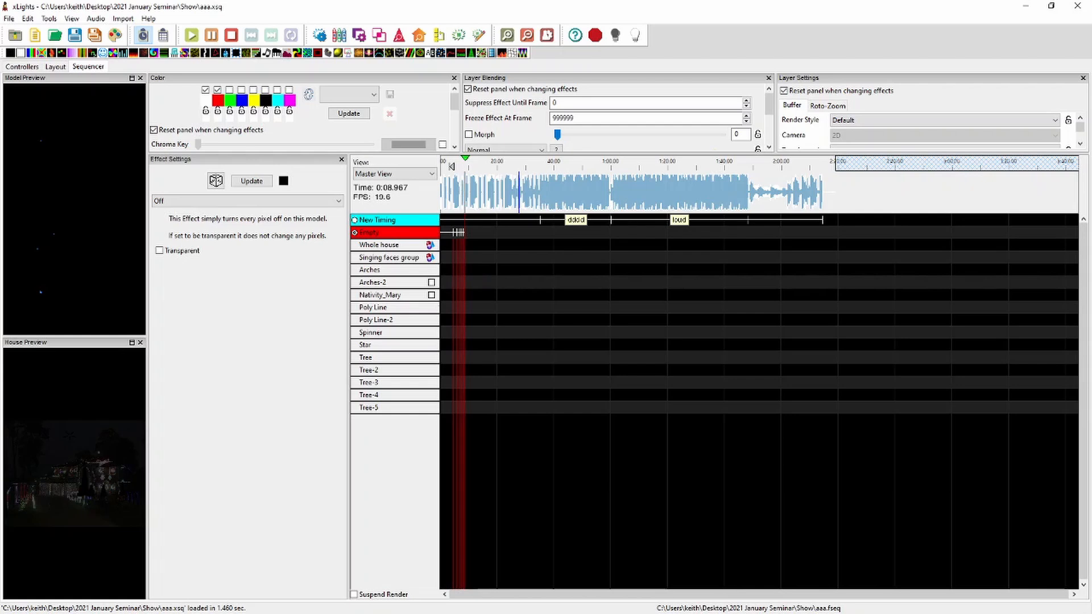
key("t")
key("t")
key("t")
key("t")
key("t")
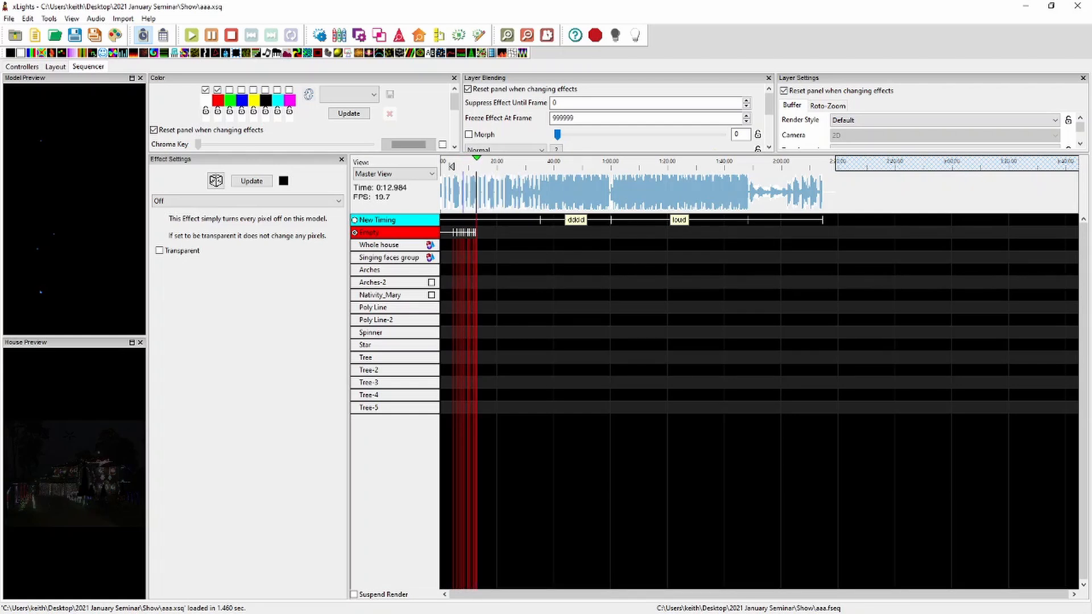
key("t")
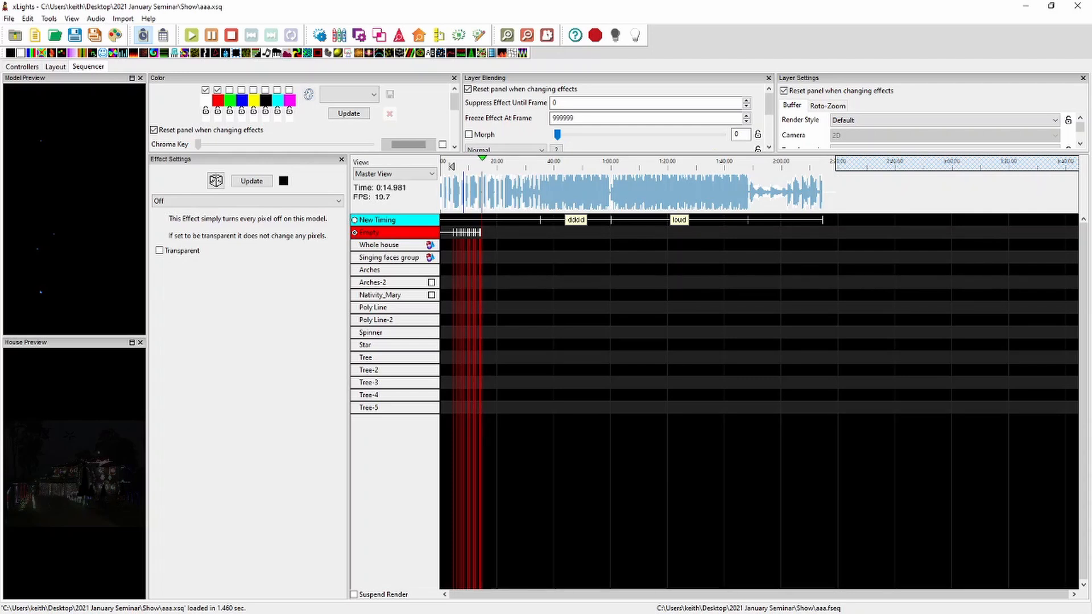
key("t")
key("t")
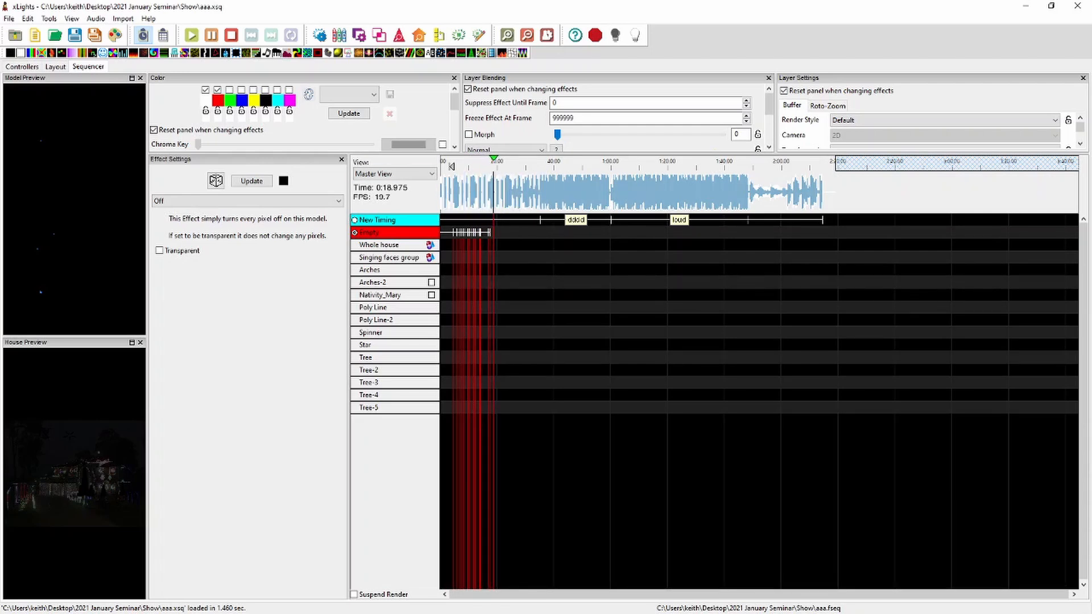
key("space")
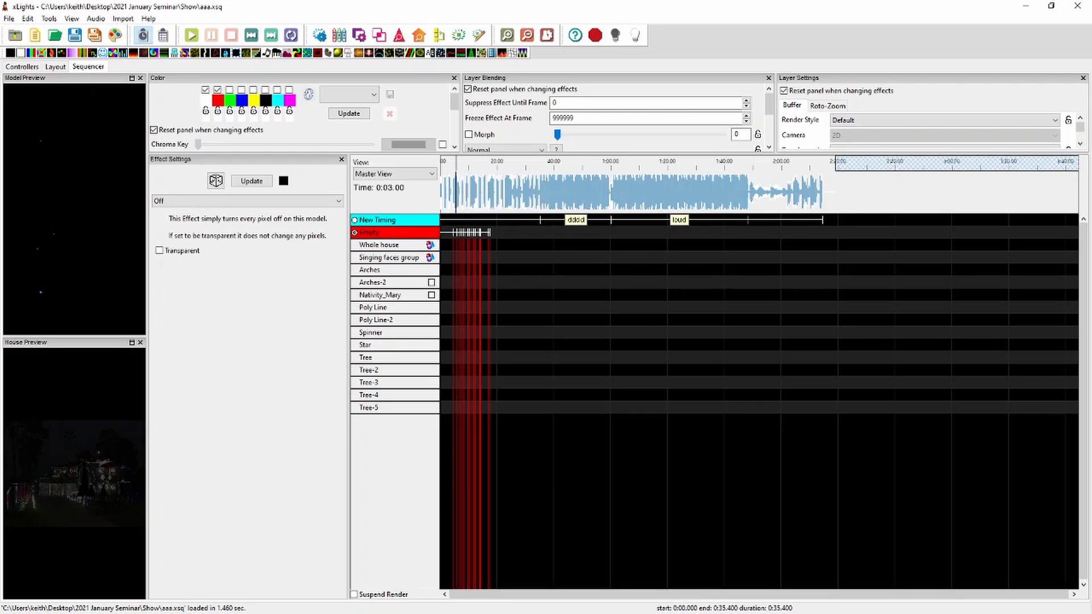
Step: Realign the Empty track's marks between about 6 and 10 seconds with the nearby beats in the waveform
left_click(507, 35)
left_click(507, 35)
left_click(507, 35)
left_click(508, 35)
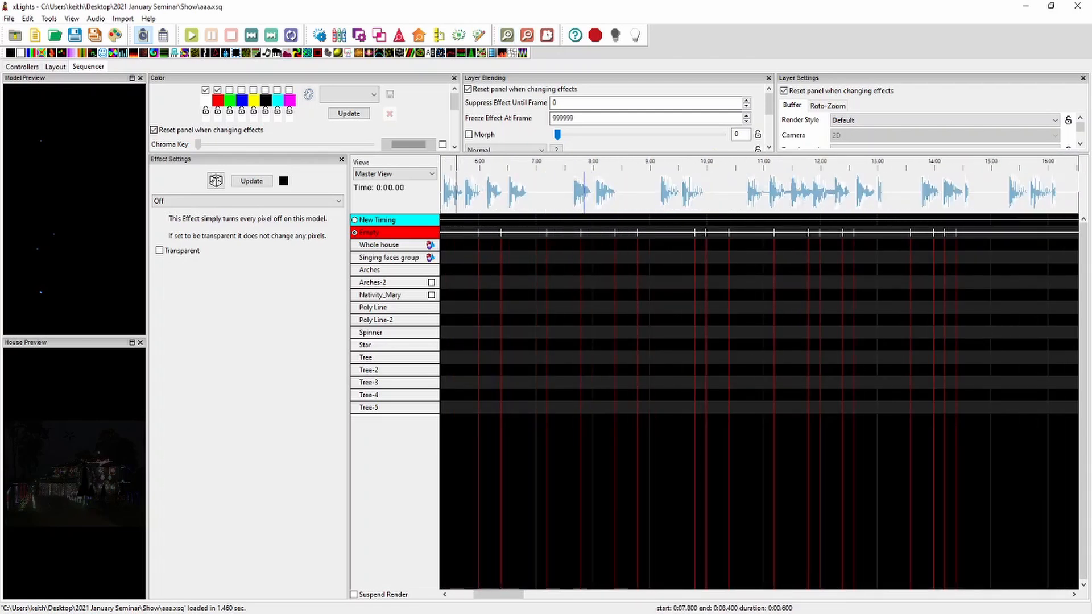
left_click_drag(581, 193, 573, 193)
left_click_drag(572, 232, 683, 233)
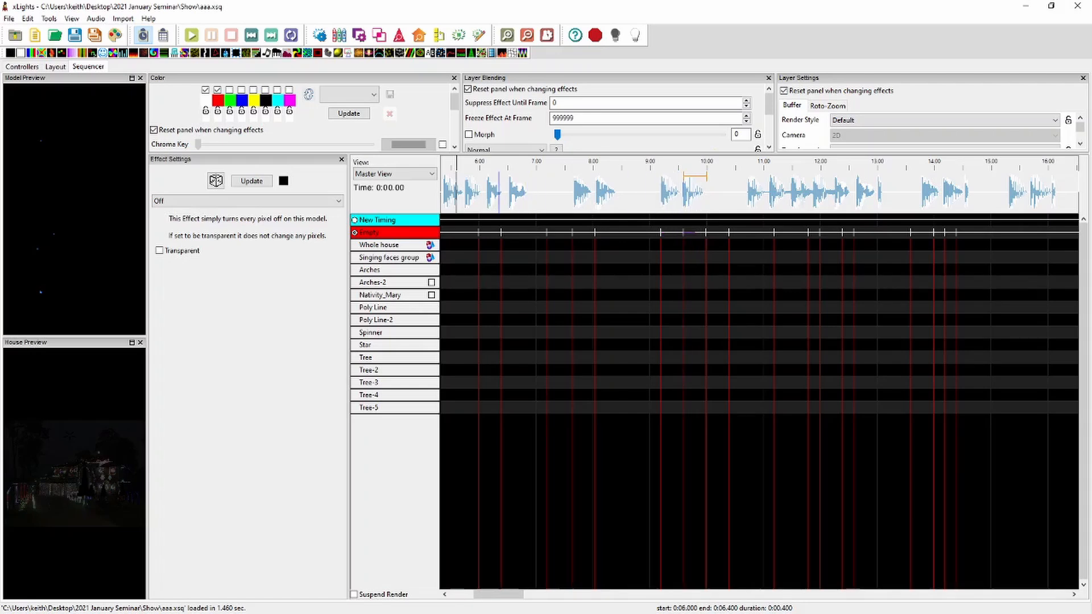
mouse_move(501, 233)
left_mouse_down()
mouse_move(513, 233)
mouse_move(488, 232)
left_mouse_up()
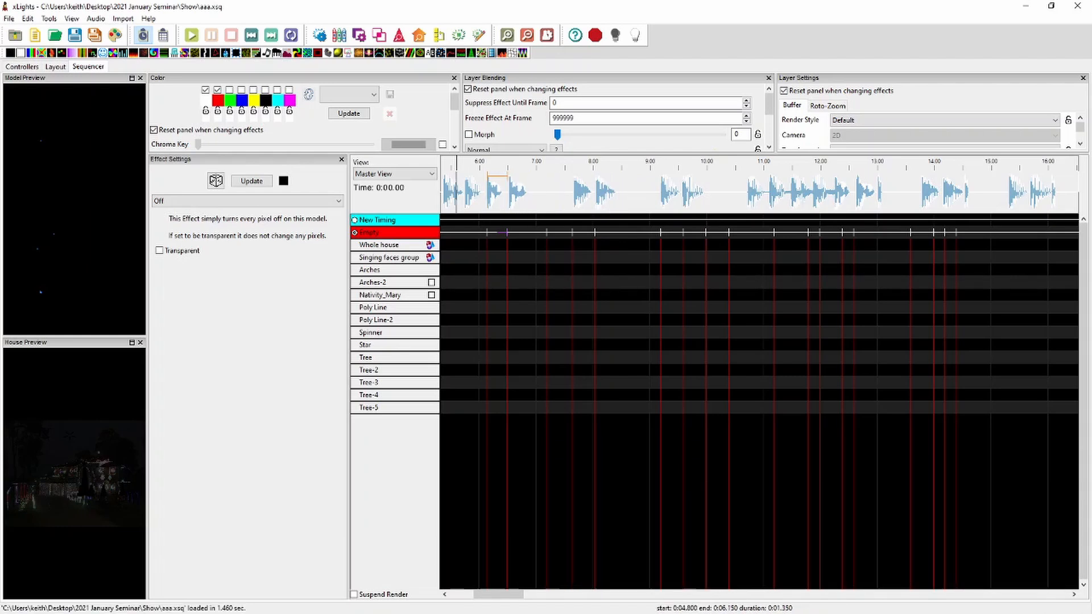
Step: Add a Pinwheel effect to Whole house from 8.05 to 14.4 seconds, with Thick at 100 and green enabled
left_click_drag(456, 154, 456, 264)
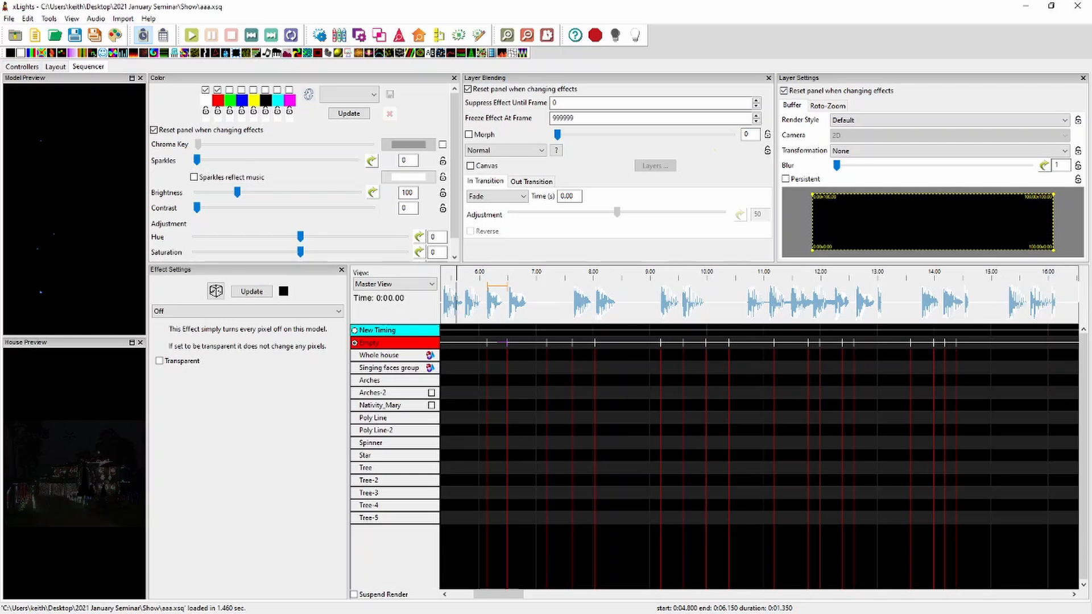
left_click(297, 53)
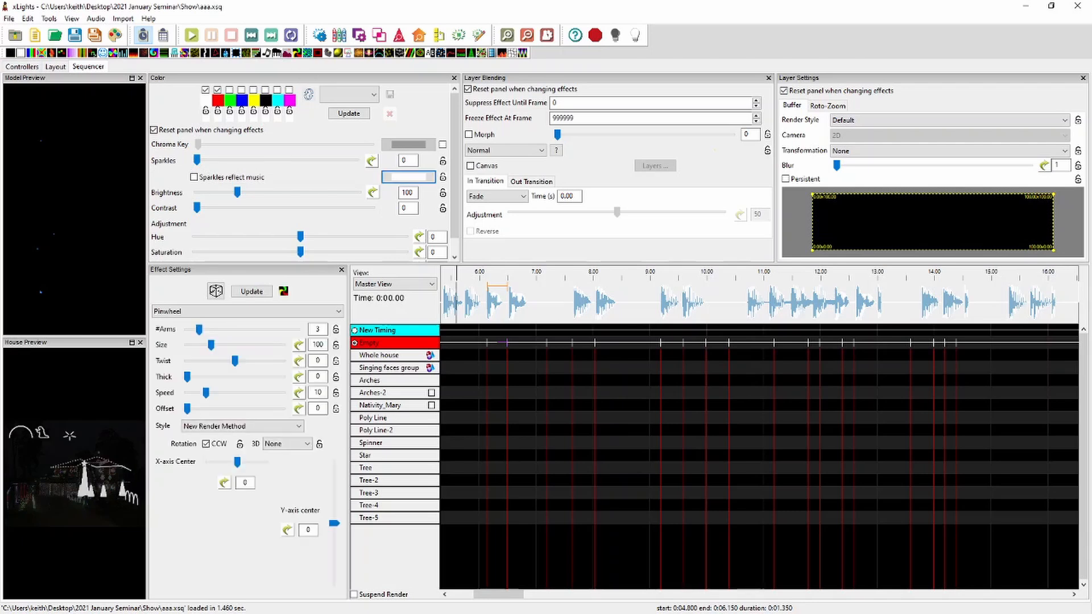
left_click_drag(297, 53, 956, 356)
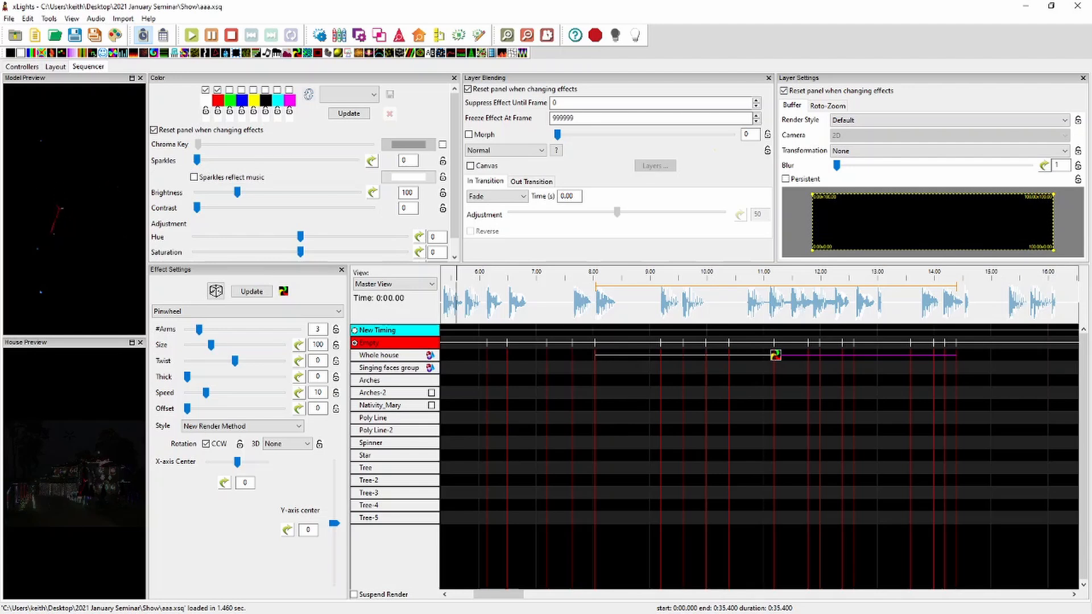
left_click_drag(196, 376, 283, 377)
left_click(229, 90)
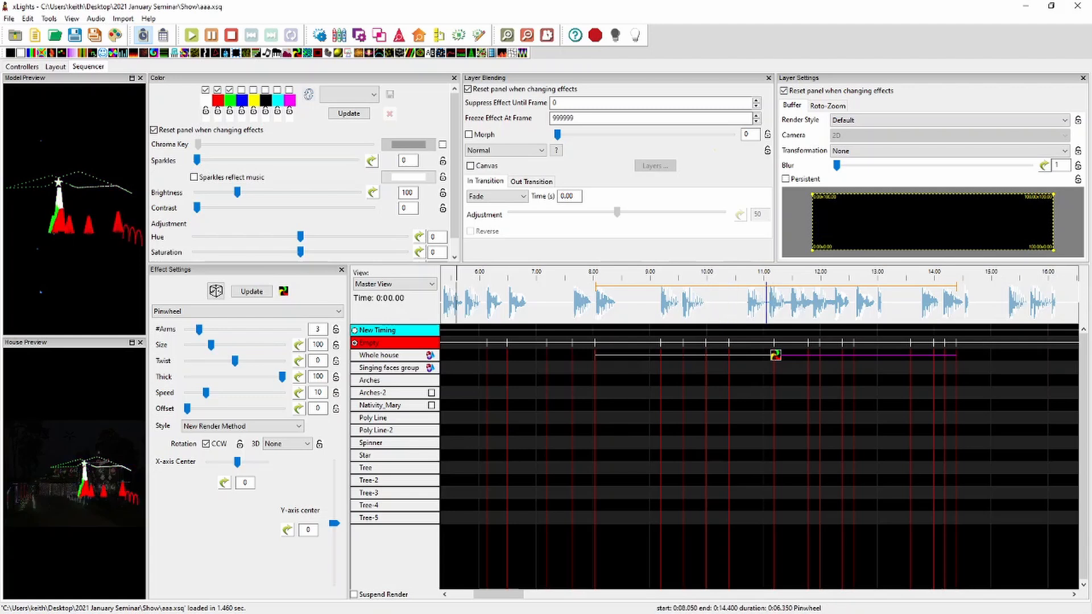
Step: Move the Pinwheel effect from Whole house to Poly Line-2 and from there to Tree-5, keeping its timing
left_click(780, 356)
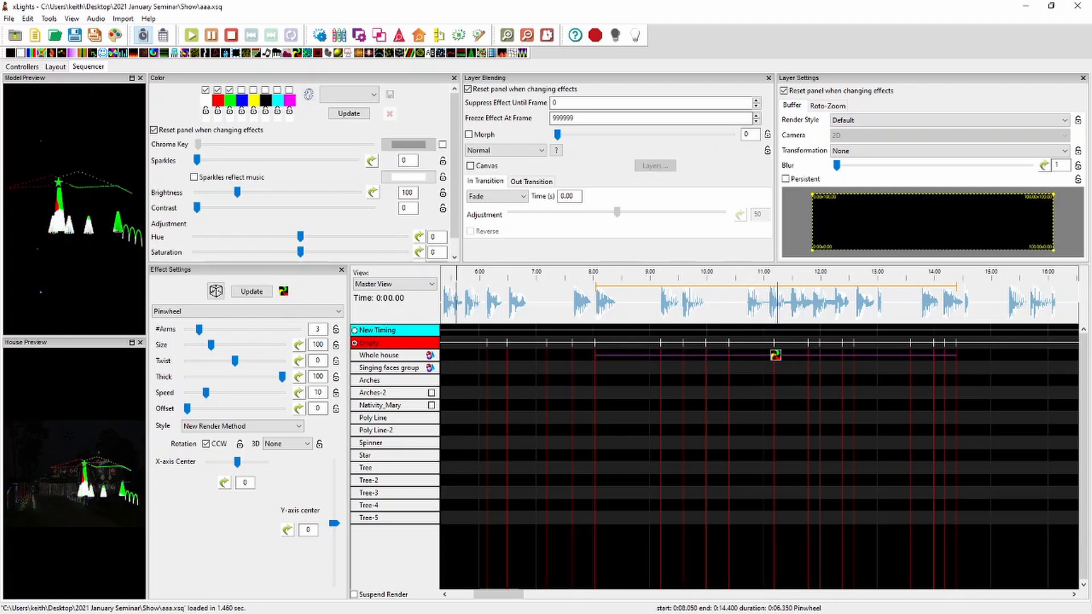
left_click_drag(776, 355, 776, 430)
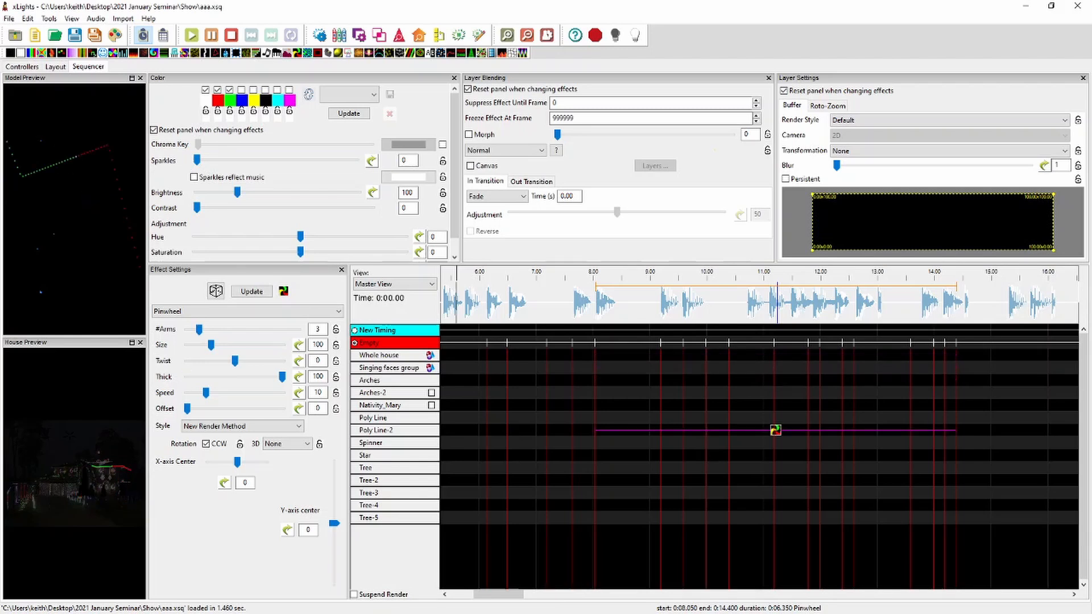
left_click(776, 429)
left_click_drag(776, 430, 776, 518)
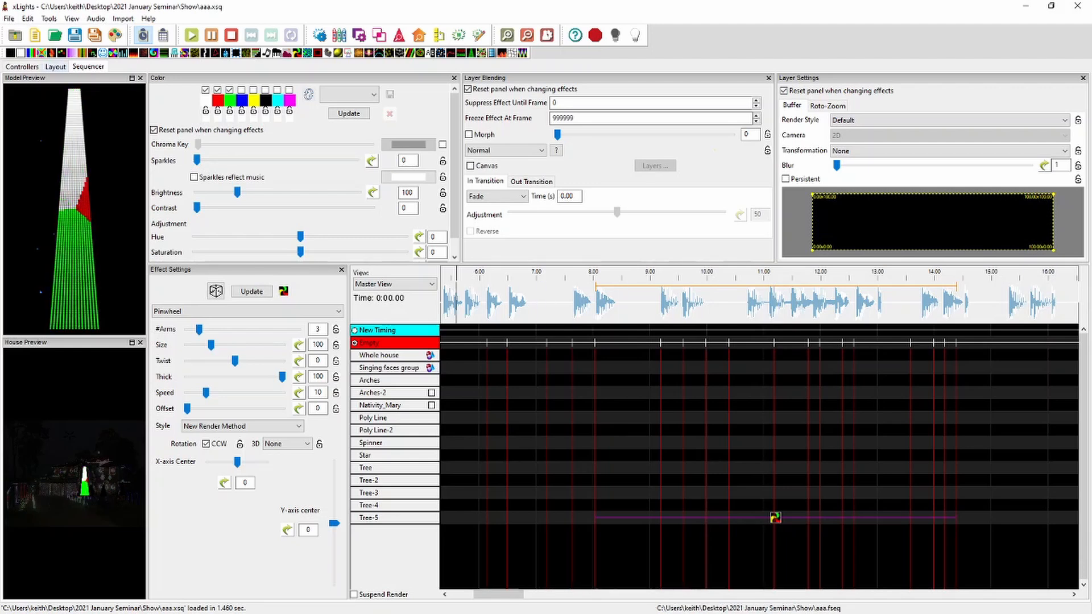
Step: Add a Butterfly effect to Whole house from 8.05 to 14.35 seconds
left_click(41, 53)
left_click_drag(41, 53, 954, 355)
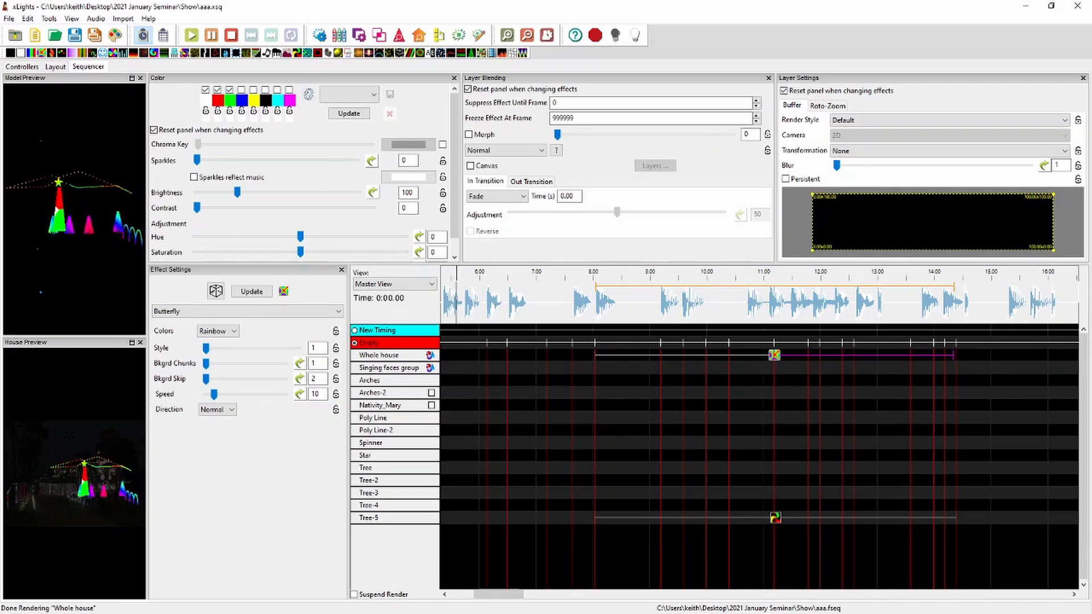
Step: Set the 3D option of the Tree-5 Pinwheel effect to 3D
left_click(765, 518)
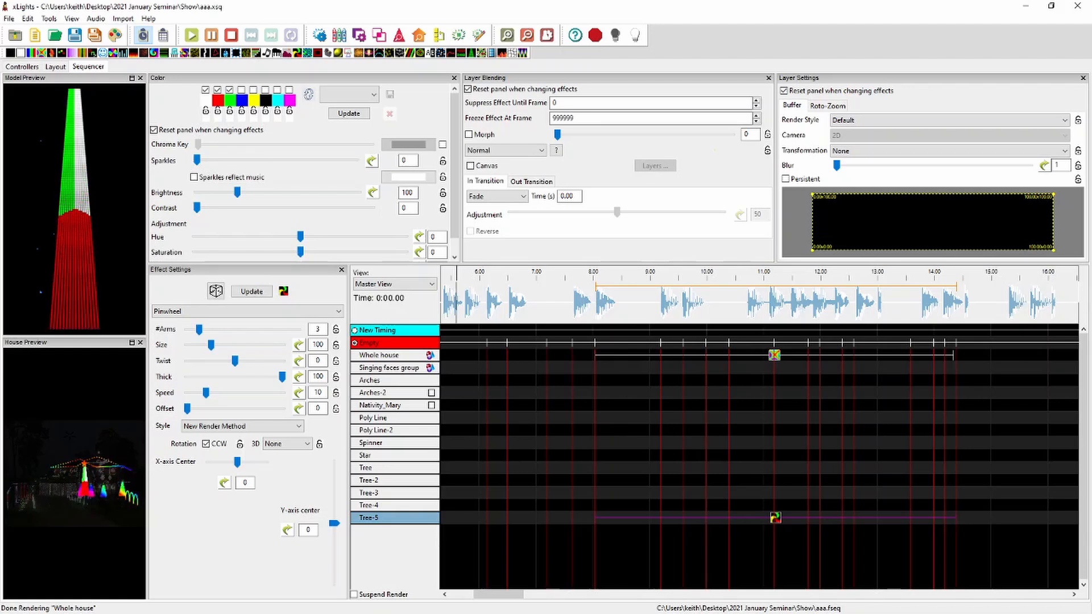
left_click(287, 444)
left_click(282, 458)
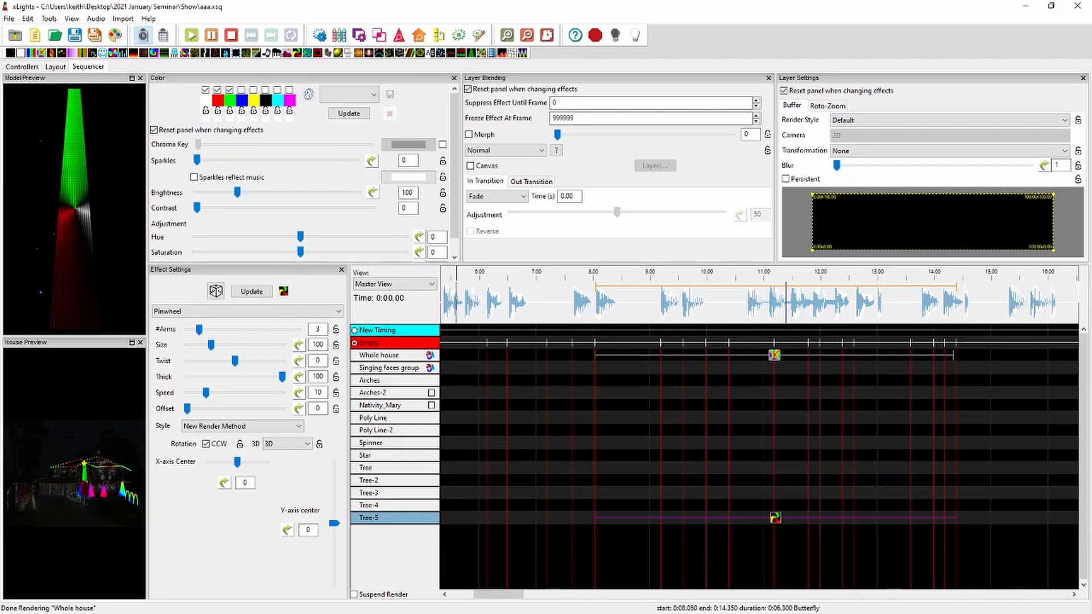
Step: Set the Style of the Whole house Butterfly effect to 3
left_click(774, 355)
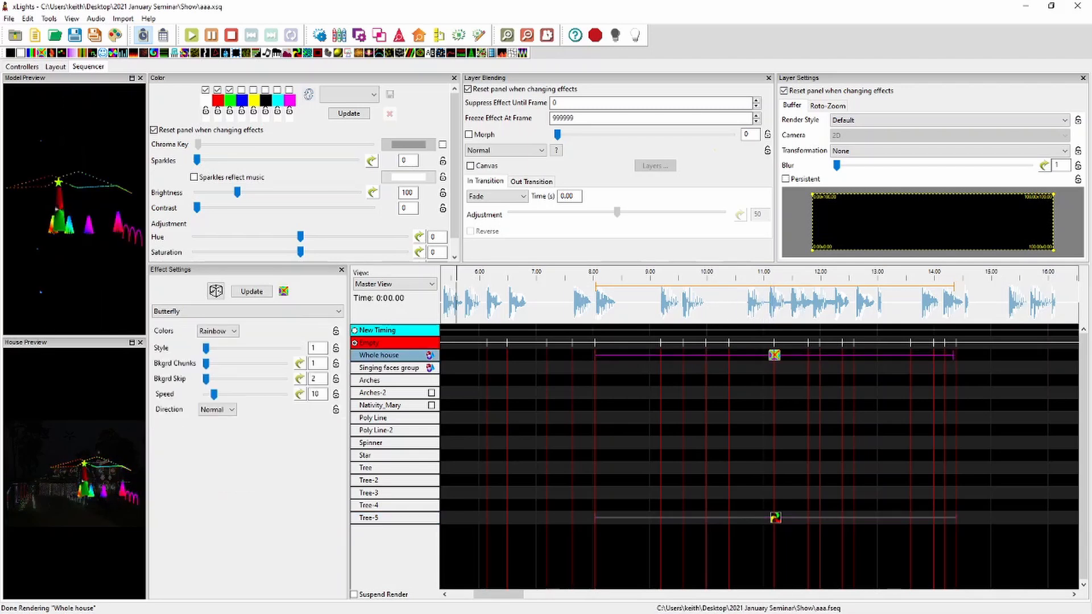
left_click(232, 348)
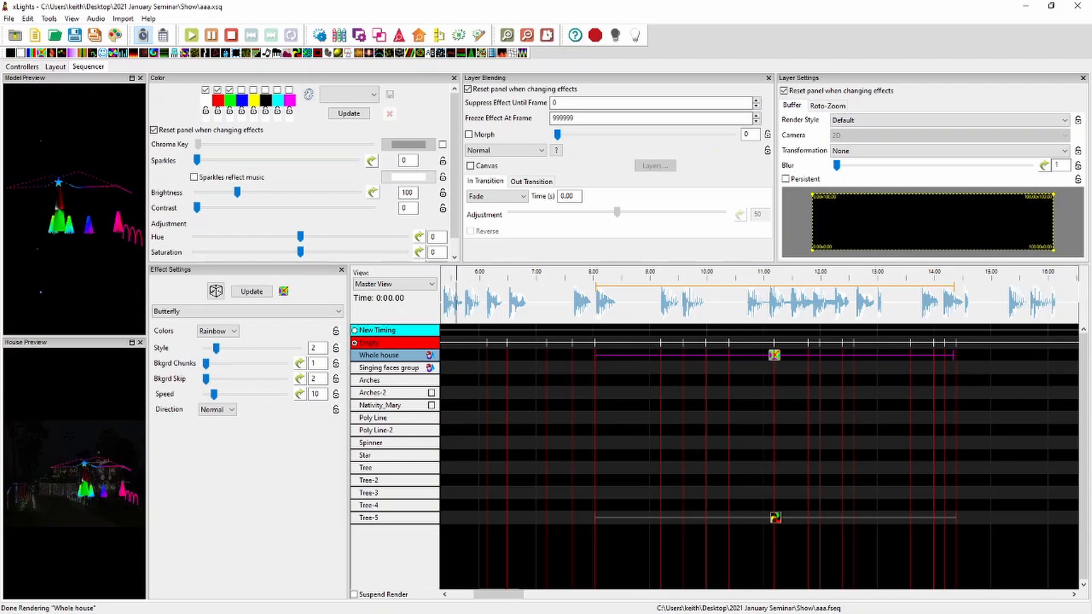
left_click(232, 348)
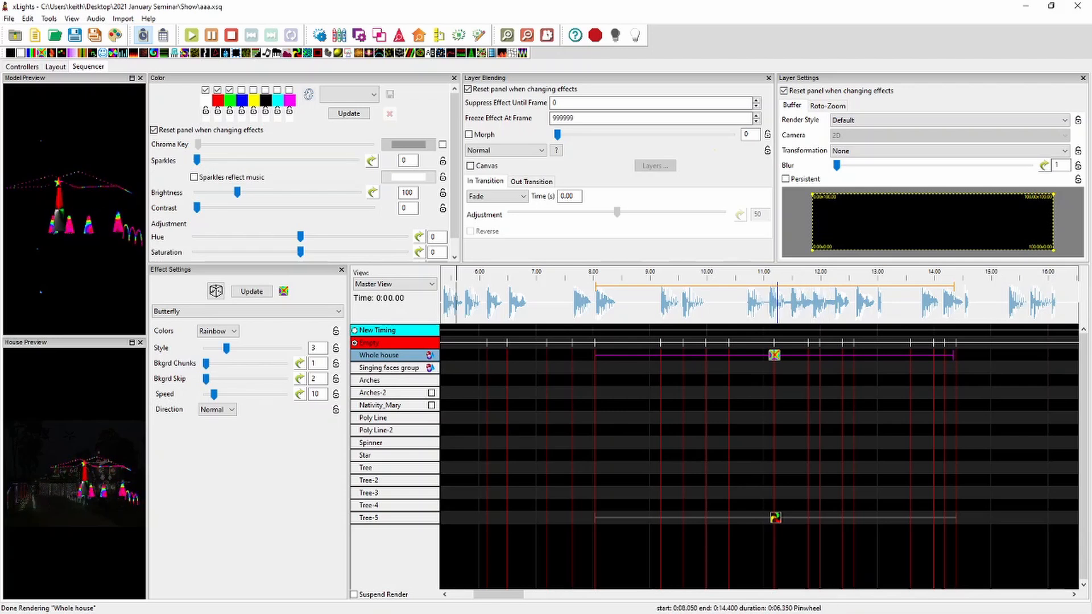
left_click(776, 355)
Step: Enable blue and disable white in the colours of the Tree-5 Pinwheel effect
left_click(775, 518)
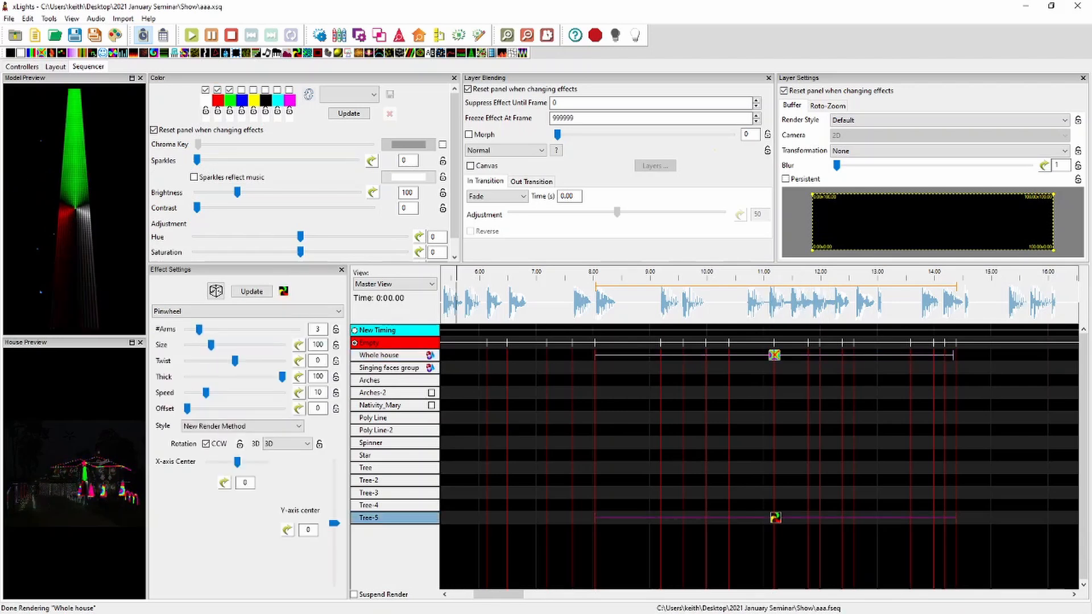
left_click(241, 90)
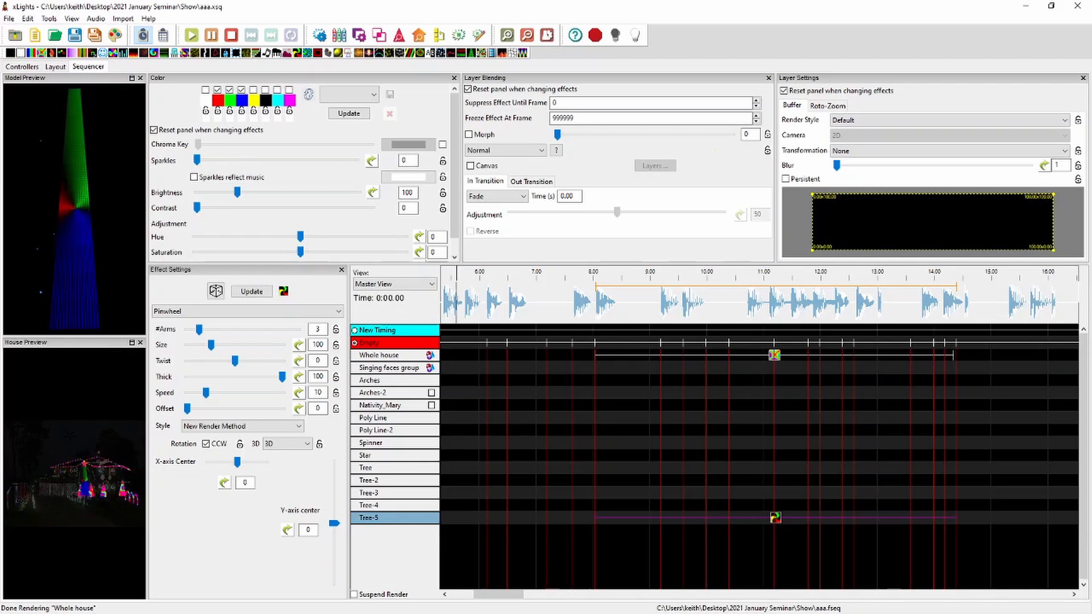
left_click(218, 101)
left_click(90, 202)
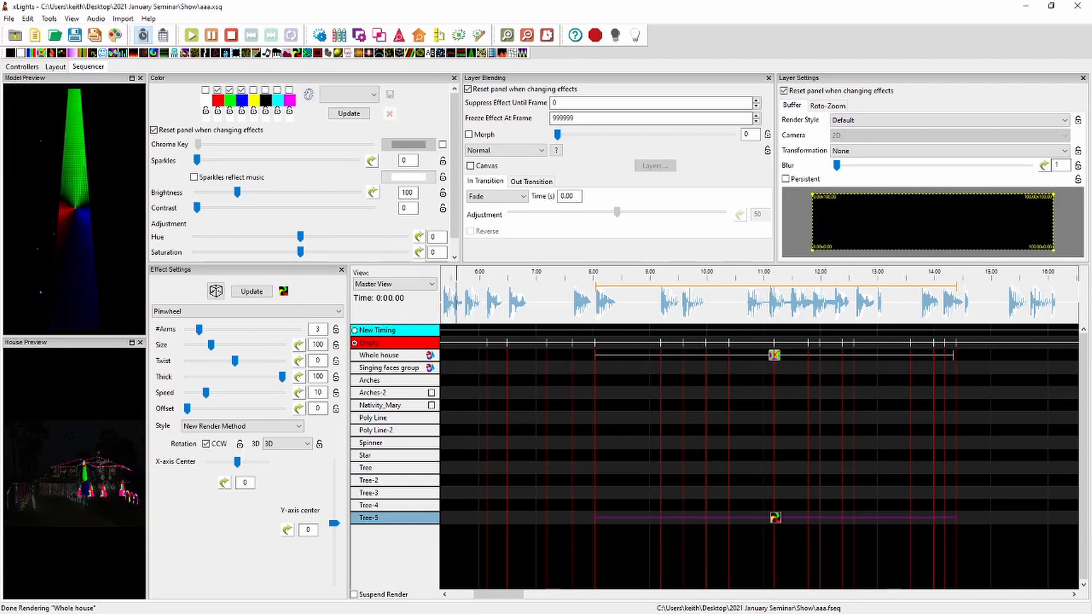
Step: Try the saved pink and blue palettes on the Tree-5 Pinwheel, finishing with the multicolour palette that starts with red, green and blue
left_click(354, 94)
left_click(350, 159)
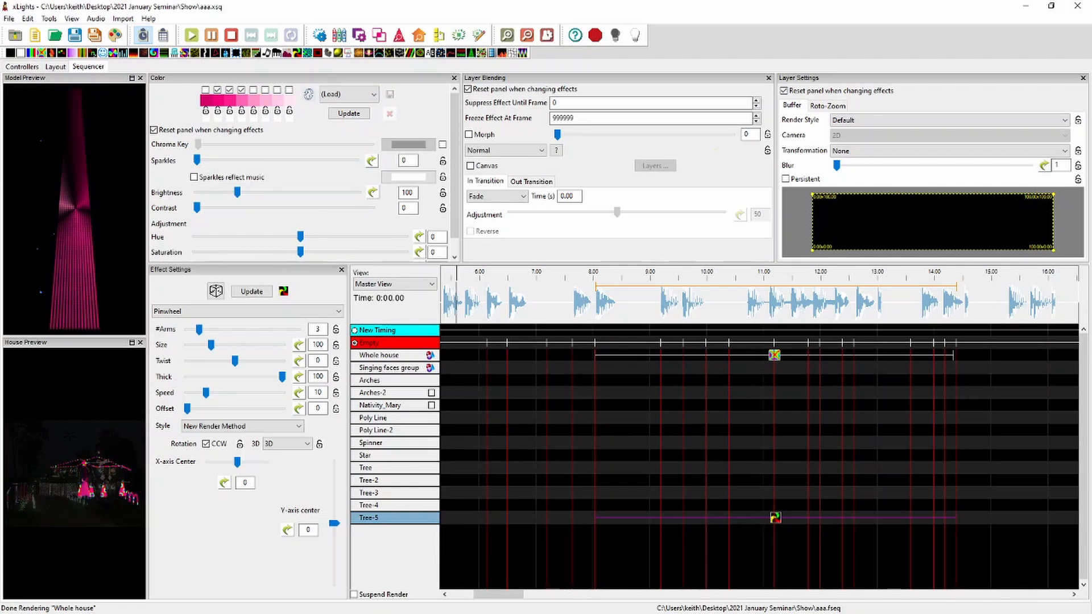
left_click(349, 93)
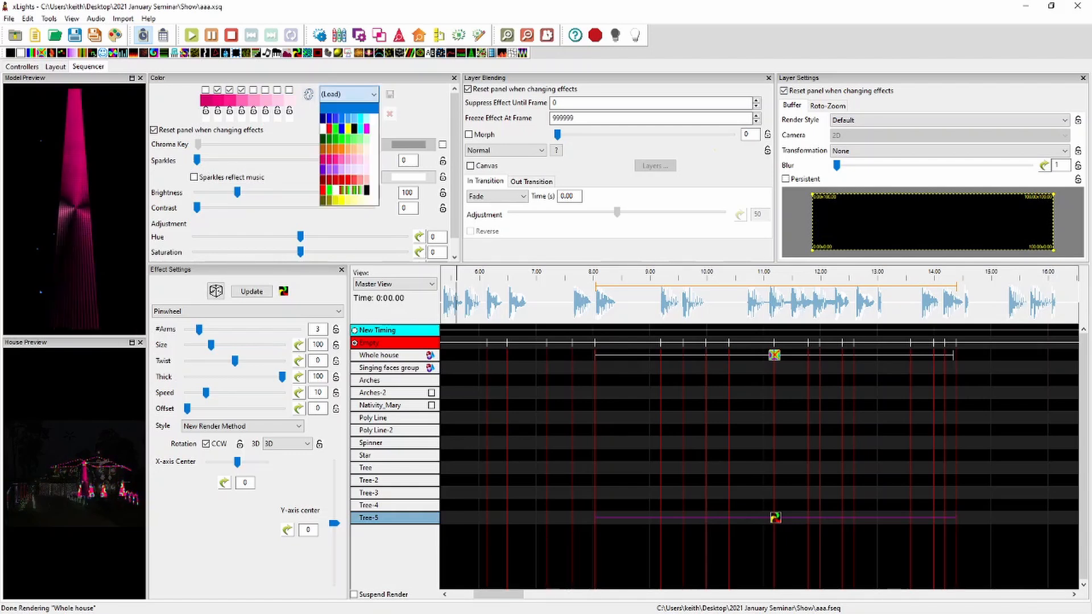
left_click(348, 118)
left_click(349, 94)
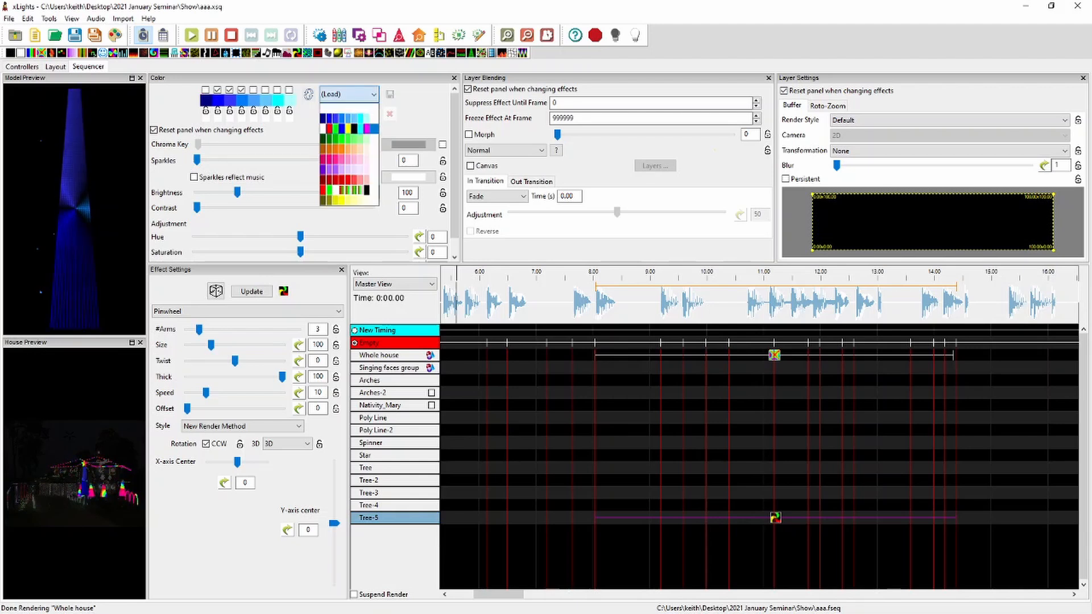
left_click(348, 128)
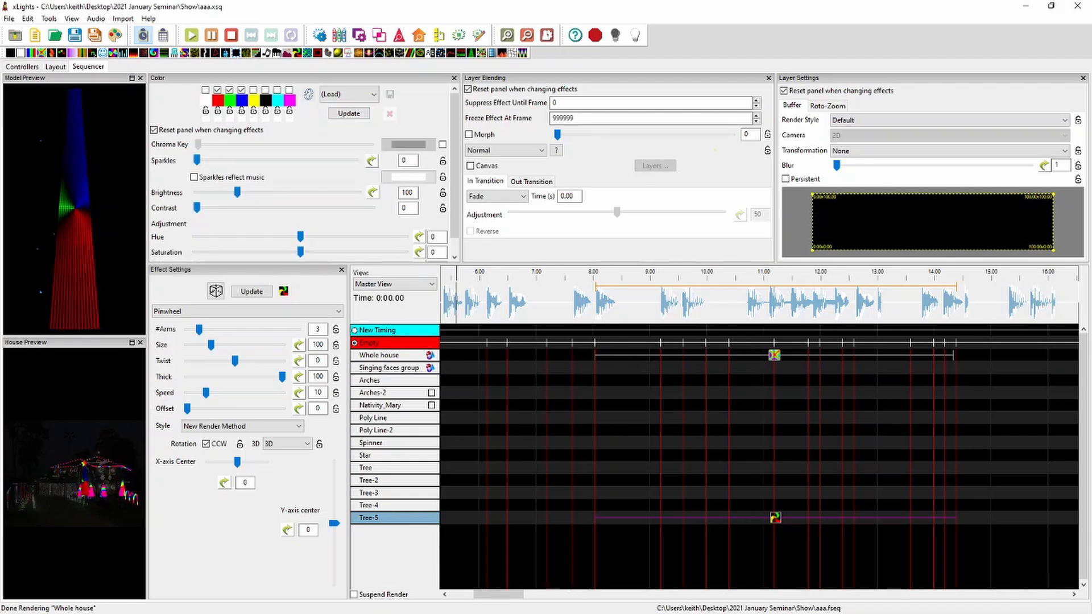
Step: Try reversing the colour order of the Tree-5 Pinwheel's palette and reverse it back
left_click(308, 94)
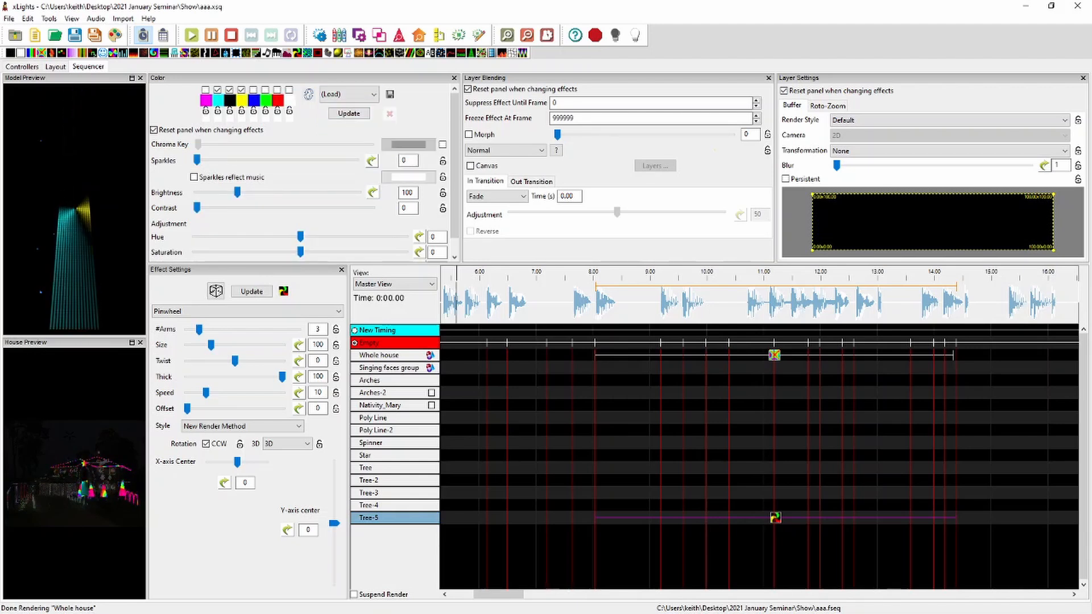
left_click(309, 94)
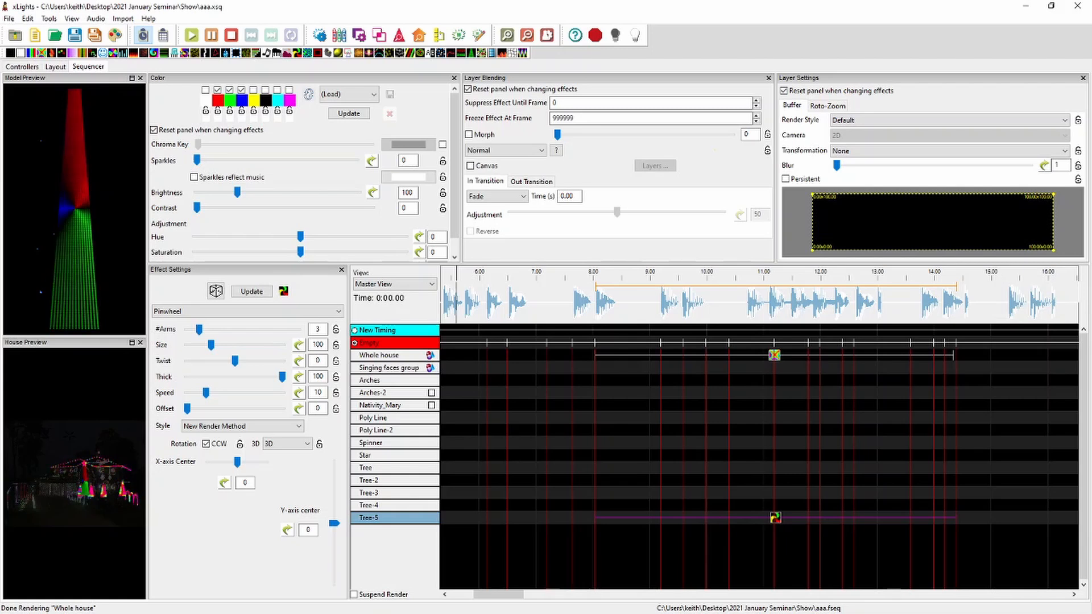
Step: Replace the red in the Tree-5 Pinwheel's palette with the saved red-to-violet rainbow colour curve, using Gradient blend mode
right_click(218, 101)
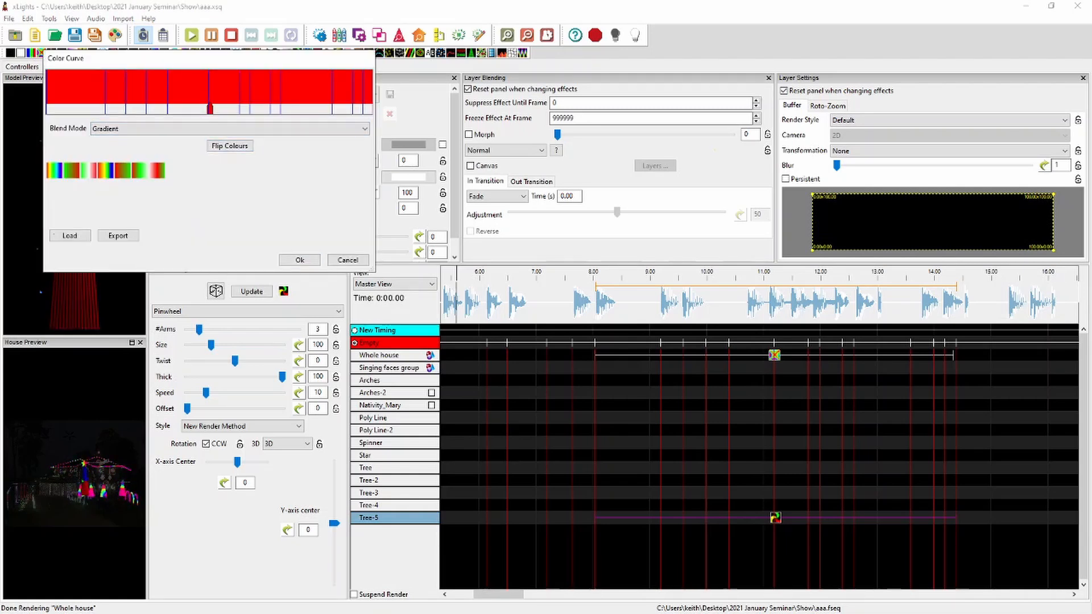
left_click(106, 170)
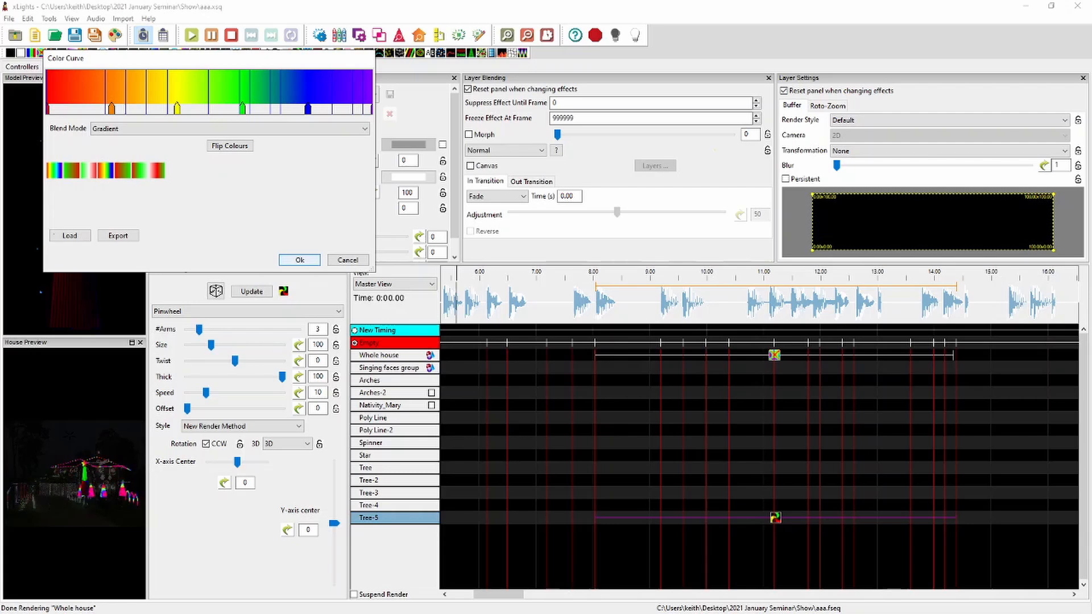
left_click(299, 260)
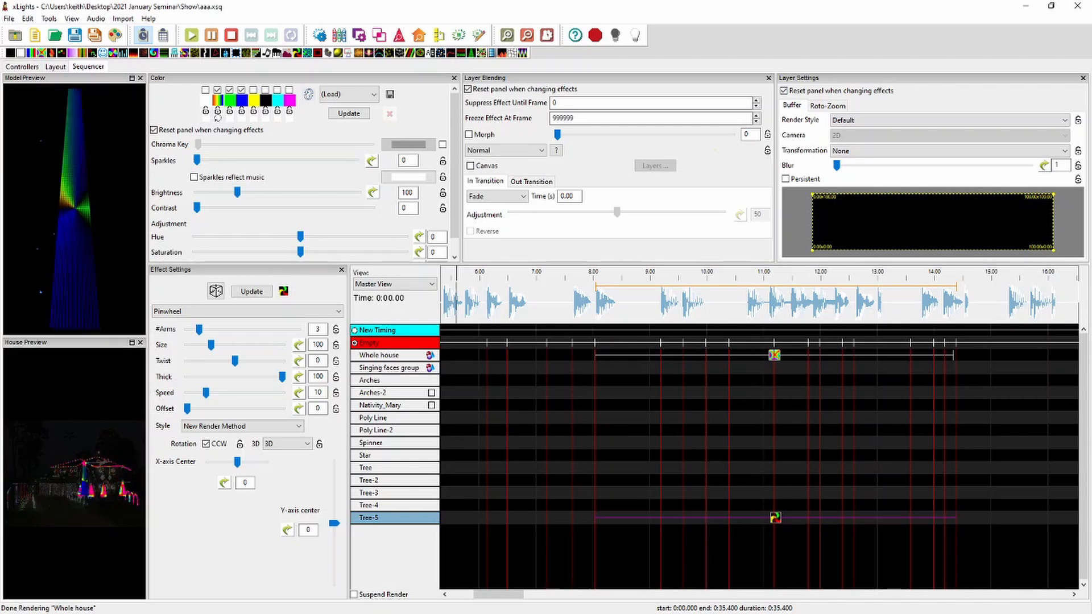
Step: Set the Tree-5 Pinwheel's Speed to 0 and Offset to 226, and make its sparkles reflect the music
left_click_drag(206, 393, 187, 393)
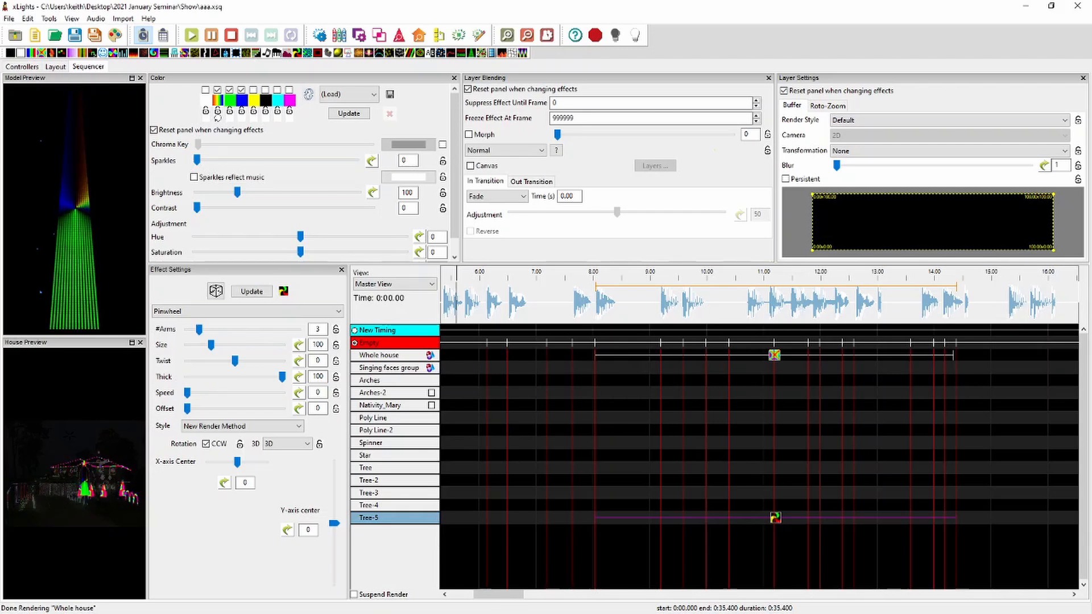
left_click_drag(187, 408, 247, 408)
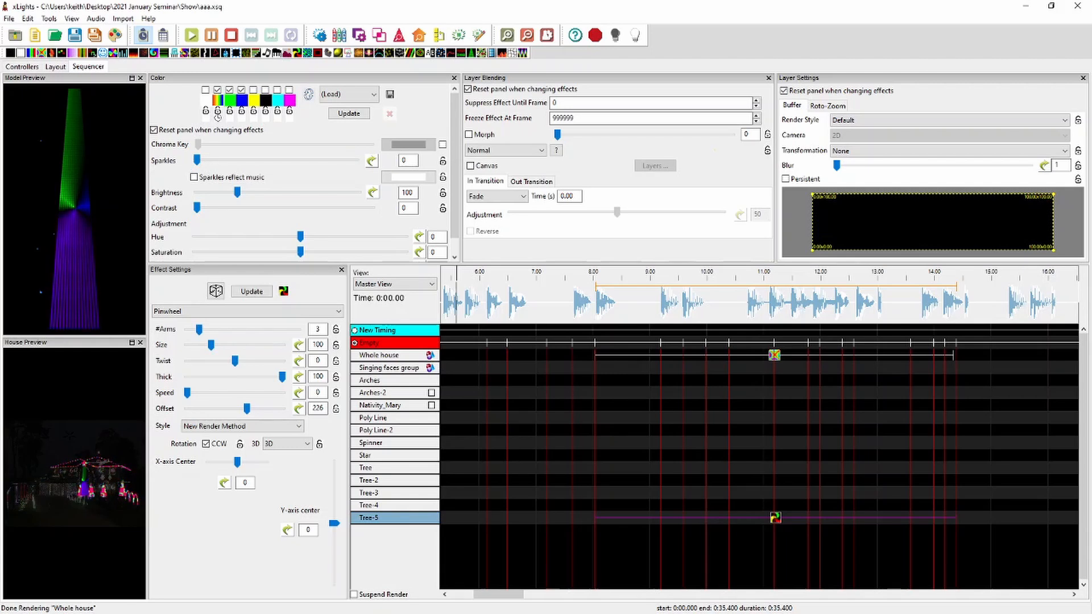
left_click(194, 176)
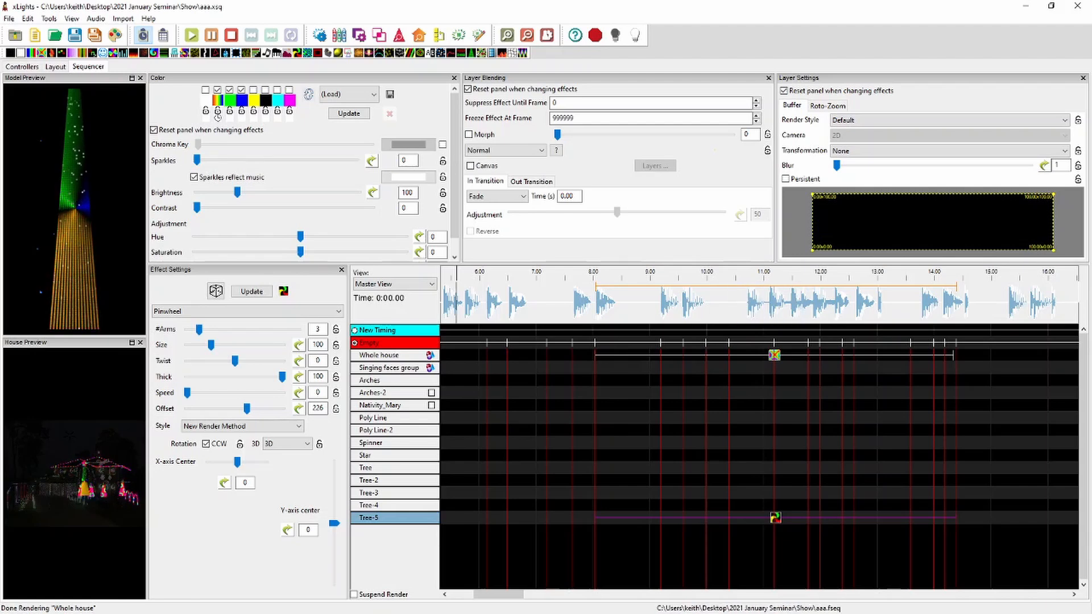
Step: Insert a layer below on Tree-5 and add a Fire effect to it over the same time span as the Pinwheel
right_click(407, 354)
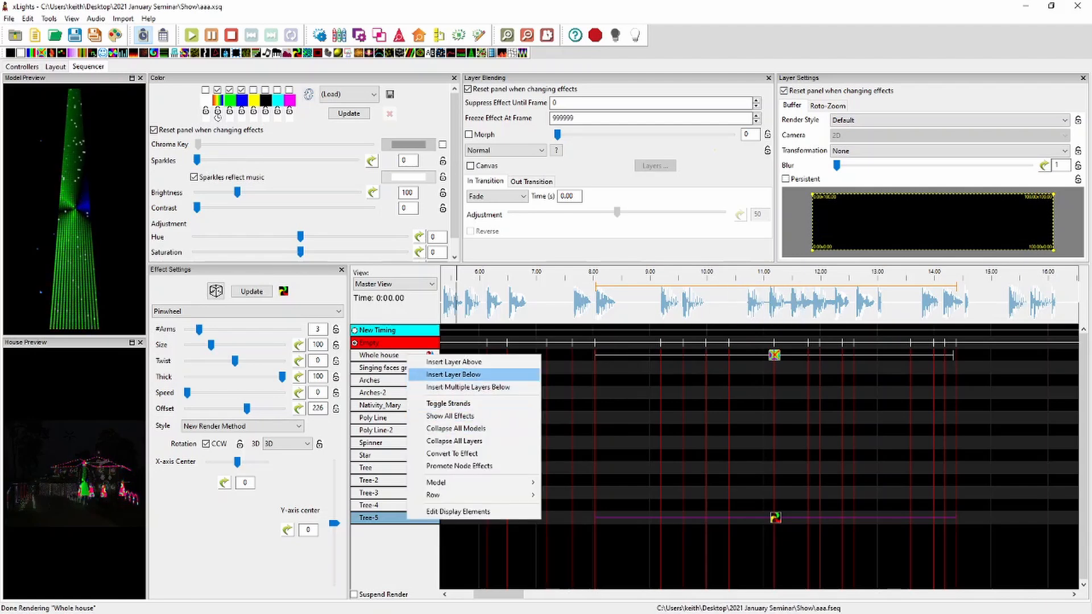
left_click(453, 374)
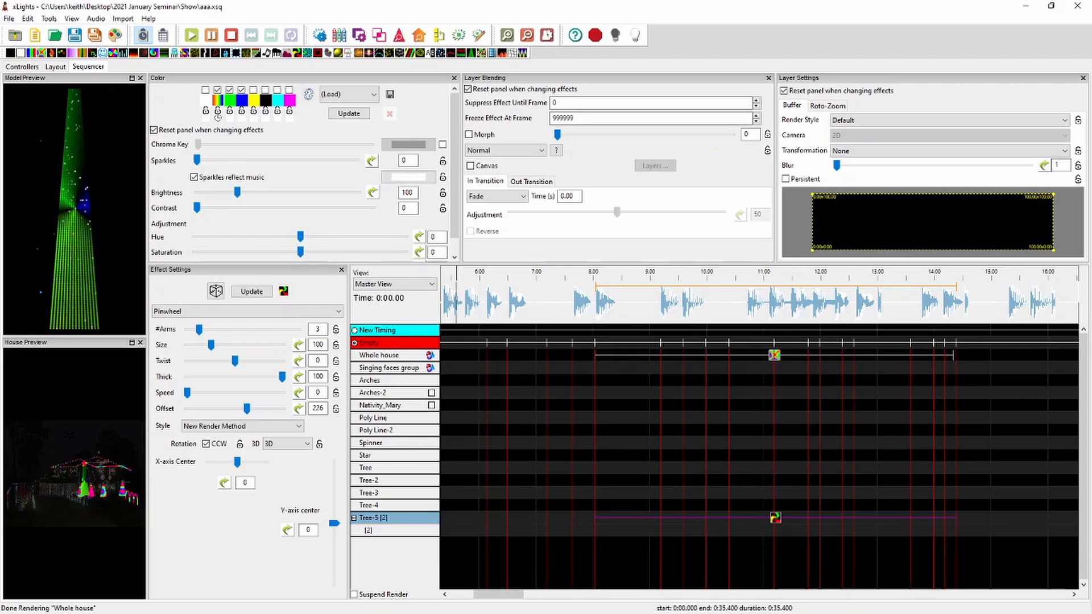
left_click_drag(133, 53, 955, 530)
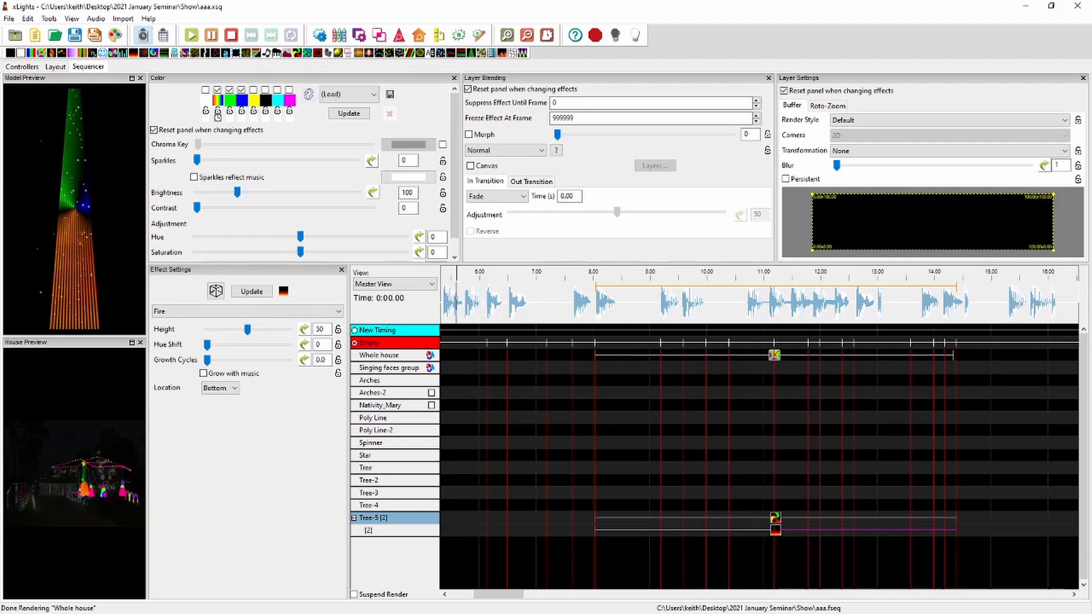
Step: Shift the Tree-5 Pinwheel slightly later and set its Offset to 56, Thick to 59 and Speed to 10
left_click_drag(775, 518, 779, 518)
left_click(267, 409)
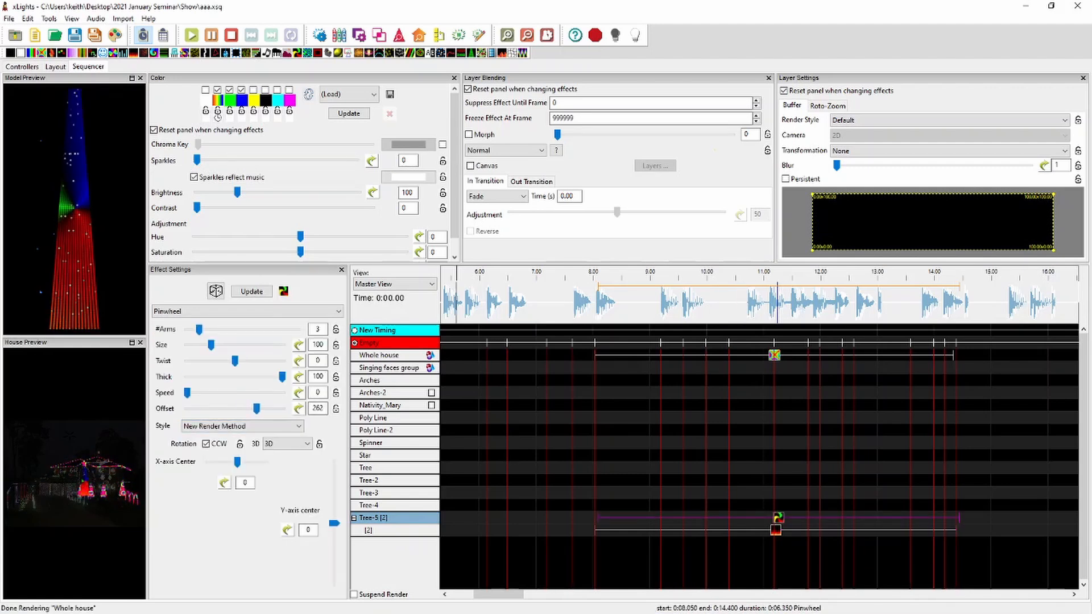
left_click_drag(257, 408, 201, 409)
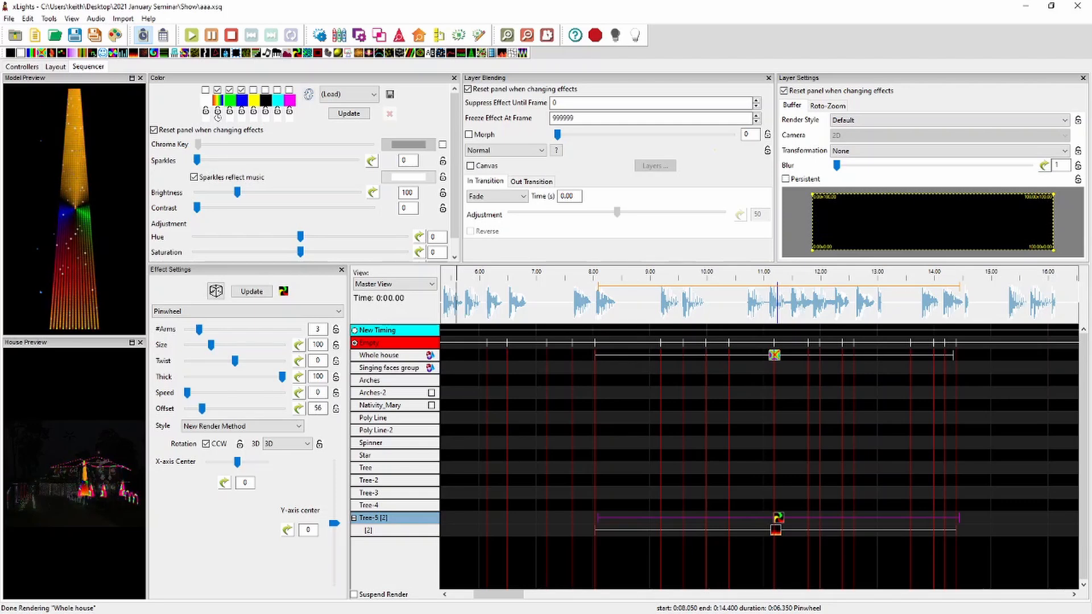
left_click_drag(282, 376, 243, 376)
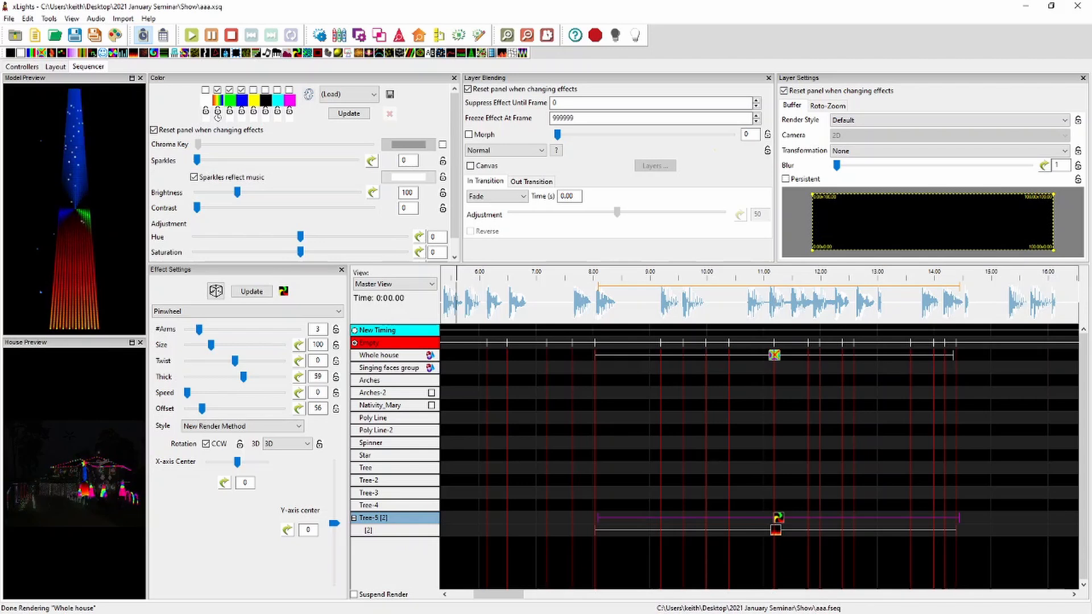
left_click_drag(187, 392, 206, 393)
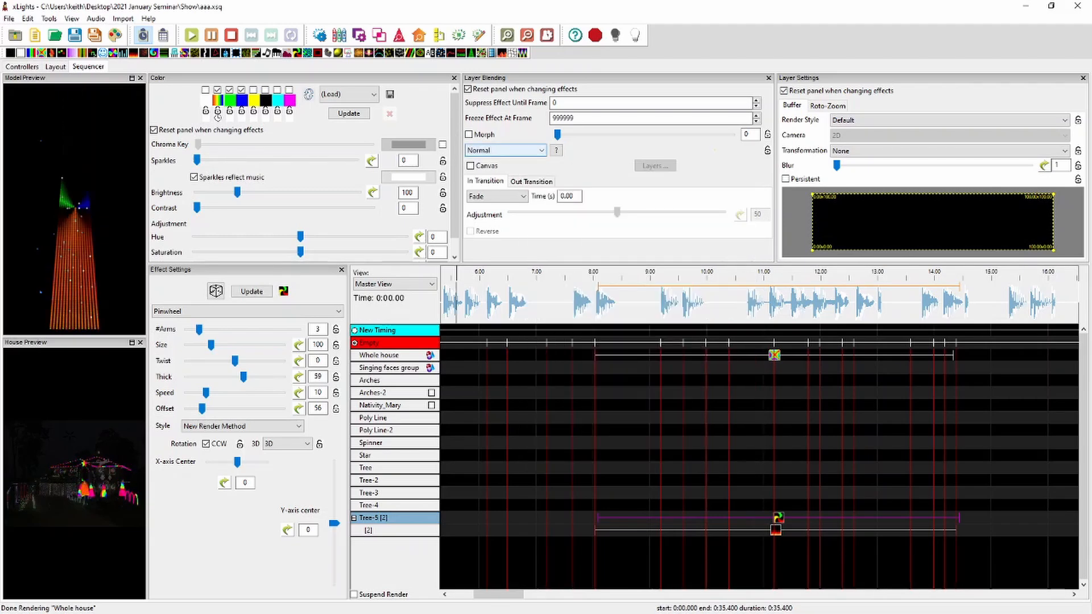
Step: Try the 1 is True Unmask and Average layer blending modes on the Tree-5 Pinwheel, and return it to Normal
left_click(506, 151)
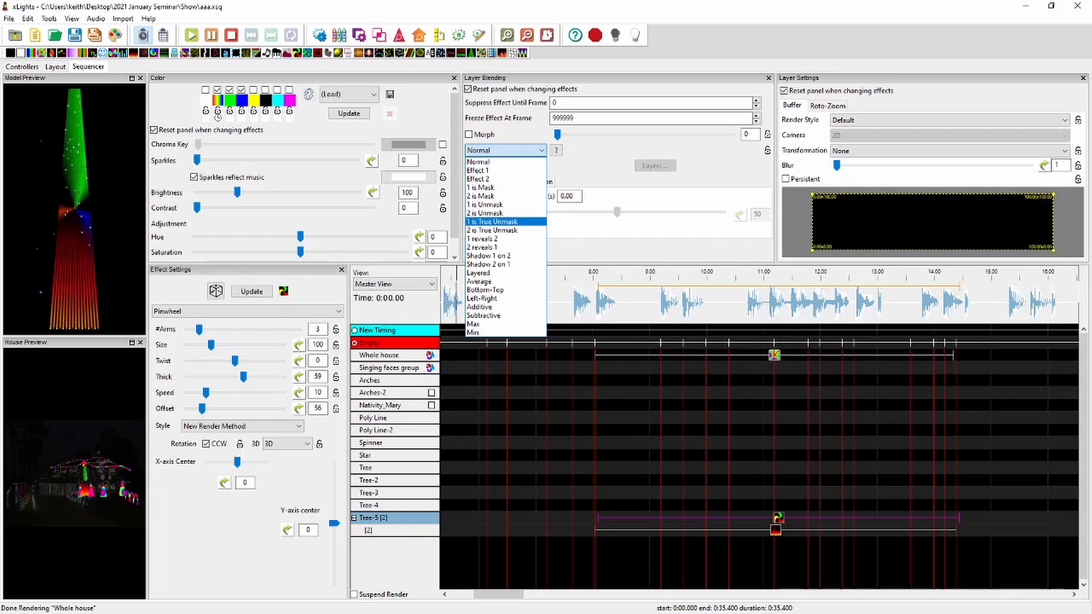
left_click(492, 221)
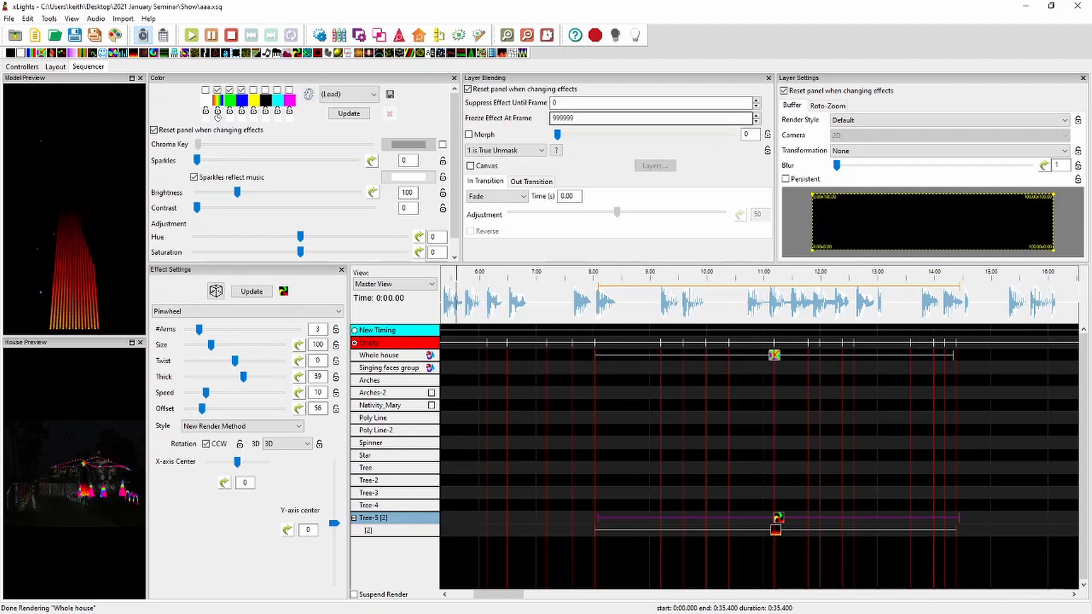
left_click(505, 150)
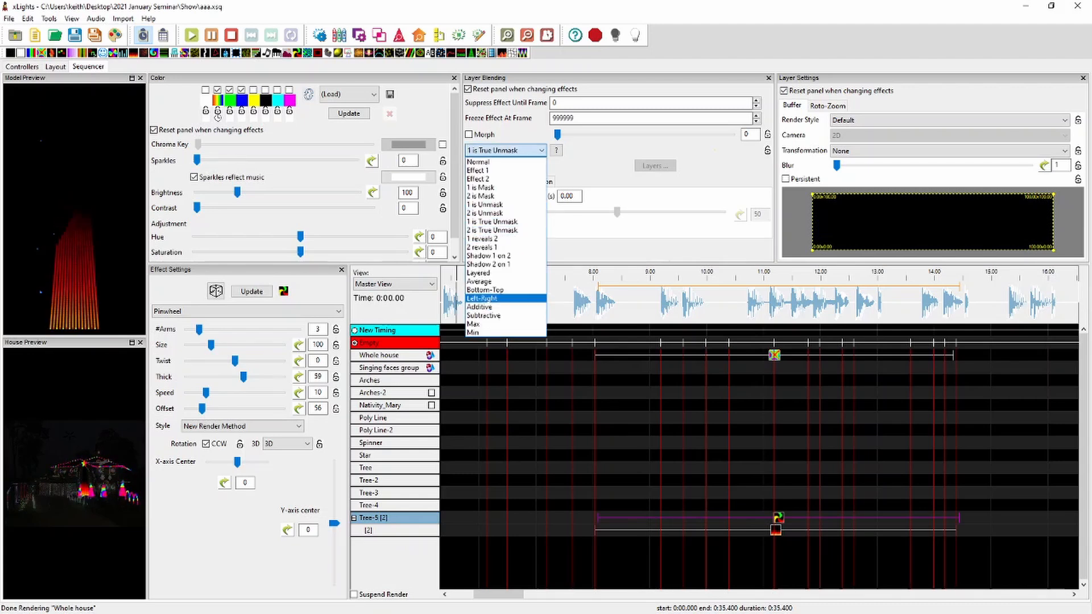
left_click(502, 282)
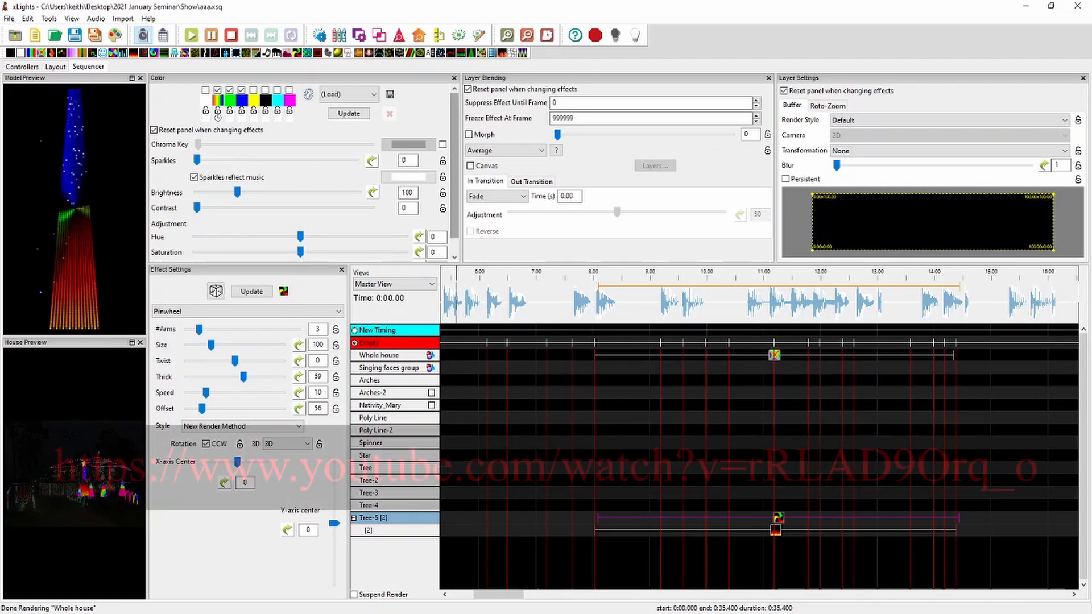
left_click(505, 150)
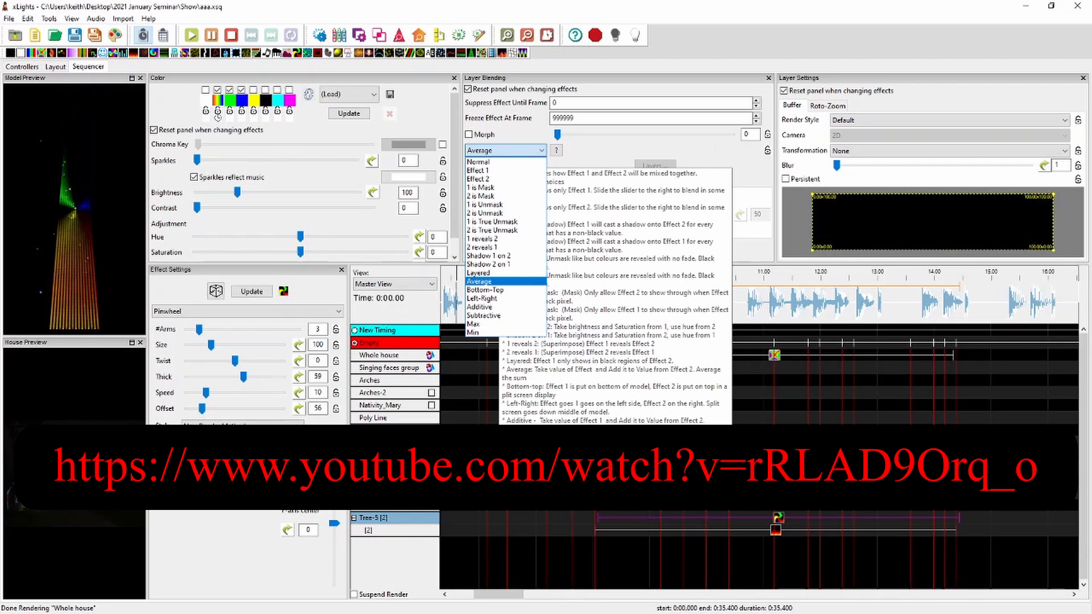
left_click(505, 150)
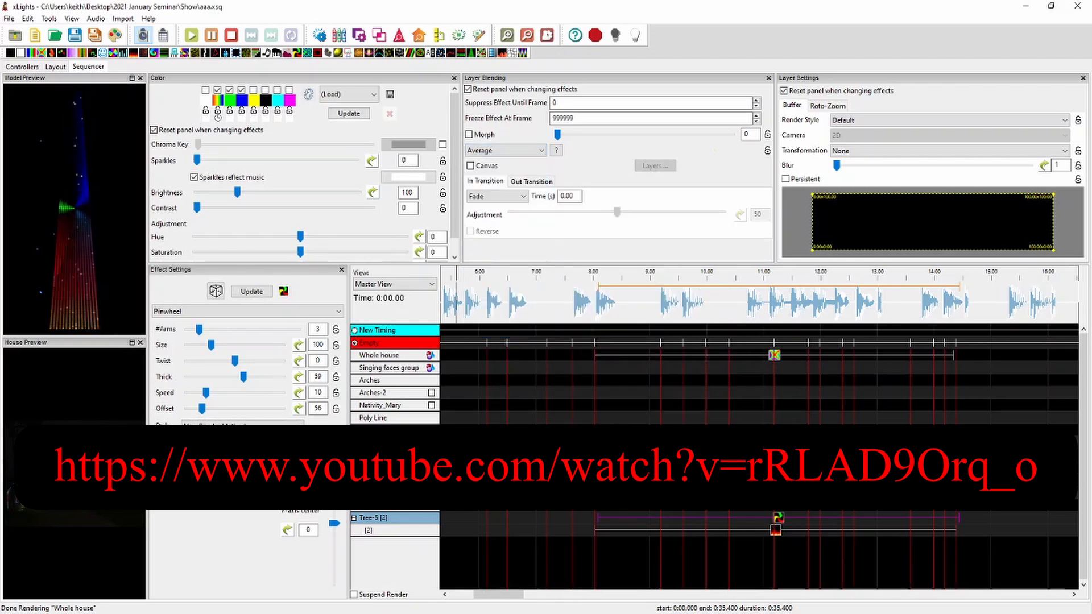
left_click(505, 150)
key("Return")
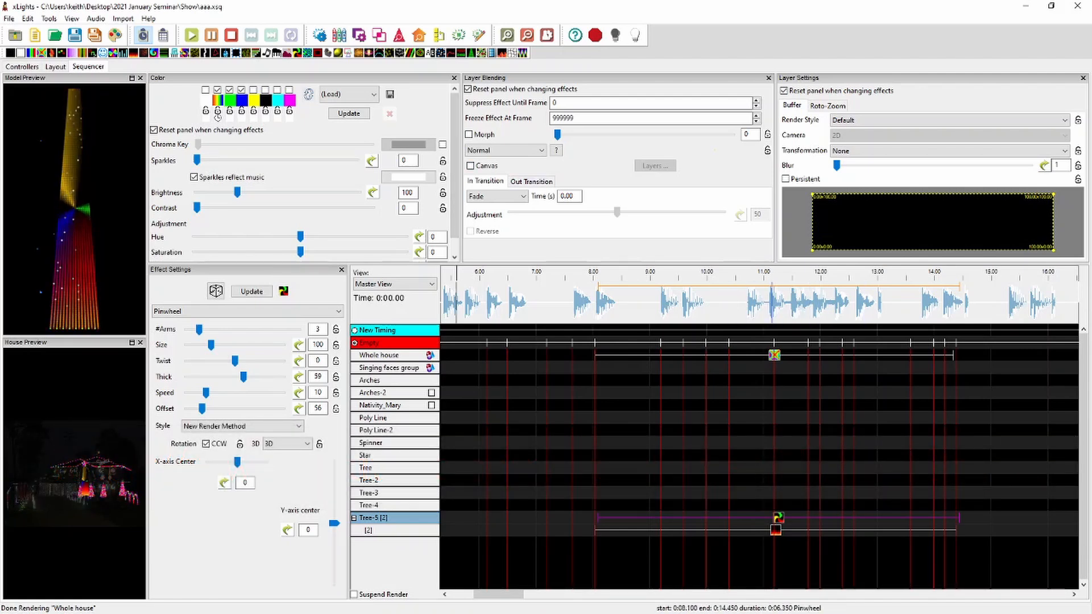
Step: Give the Fire effect on Tree-5's second layer a Fade in transition of 3 seconds
left_click(778, 530)
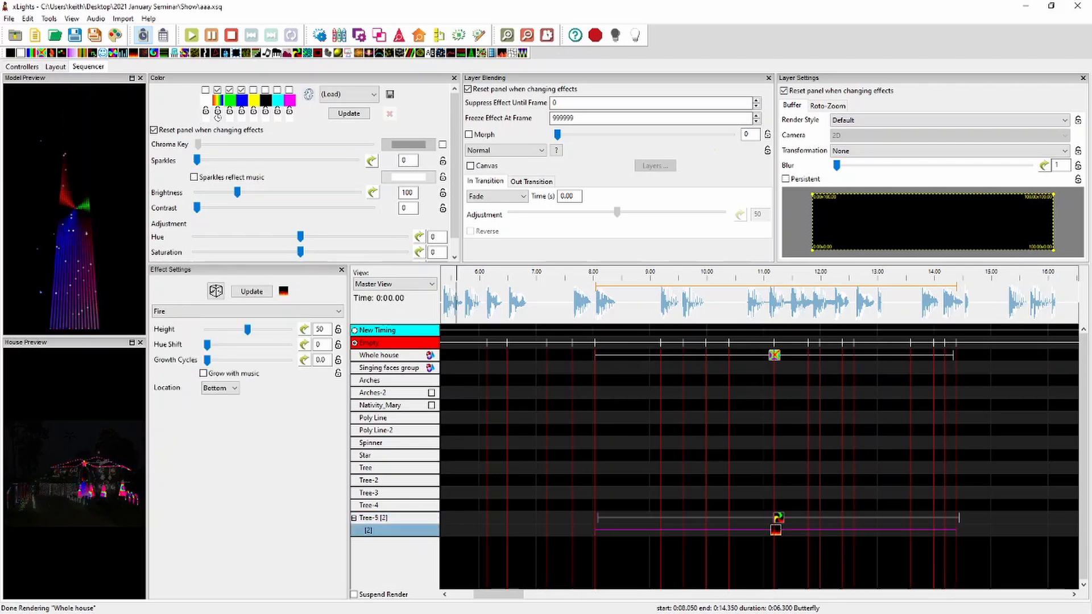
left_click(574, 196)
double_click(571, 196)
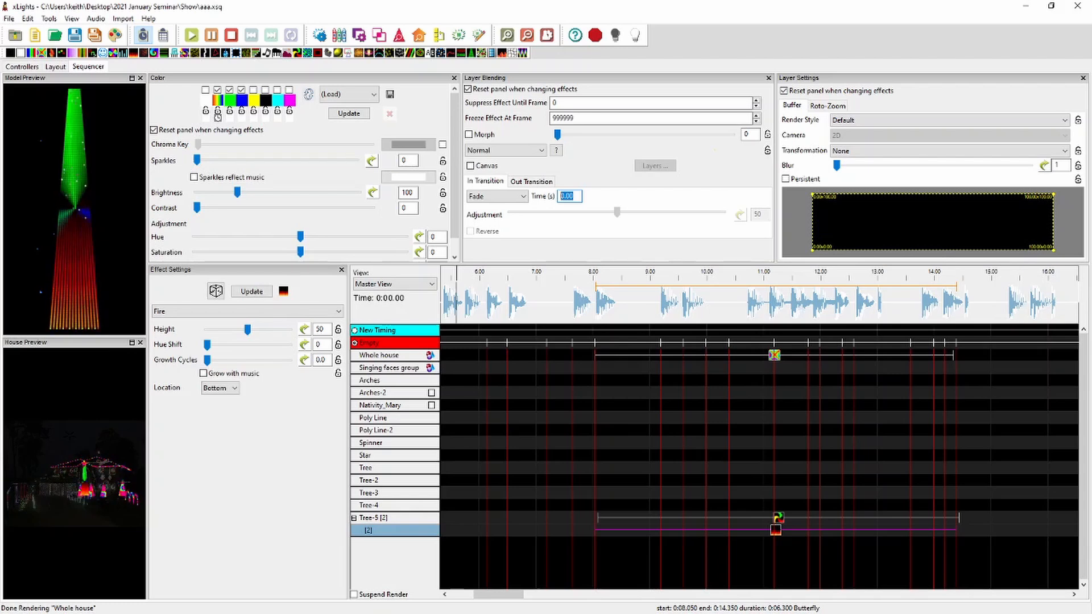
type("3")
key("Tab")
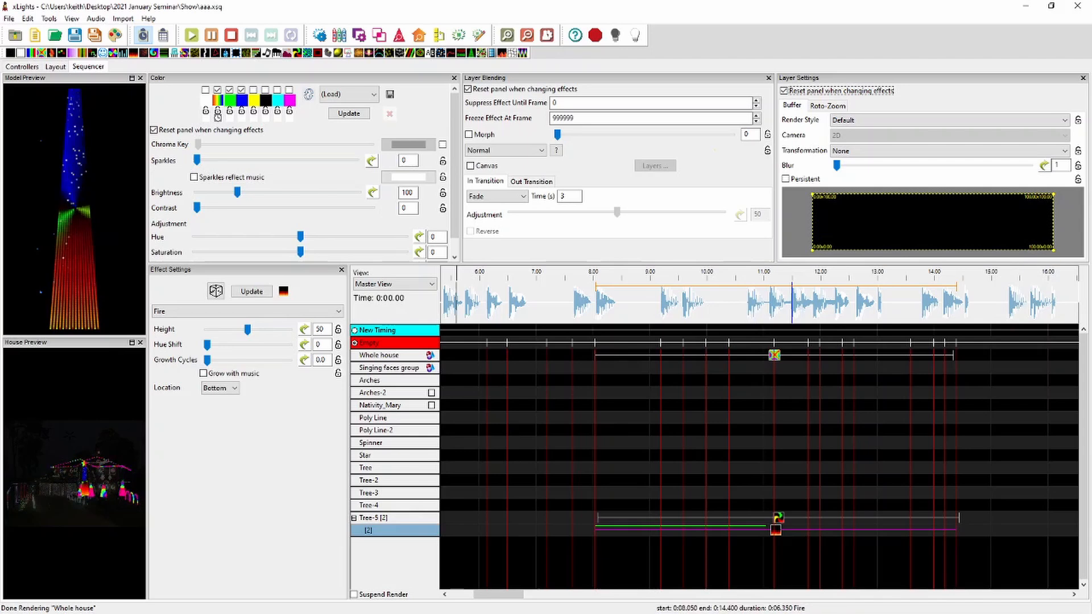
Step: Give the same Fire effect a Fade out transition of 1 second
left_click(531, 182)
key("Tab")
type("1")
key("Tab")
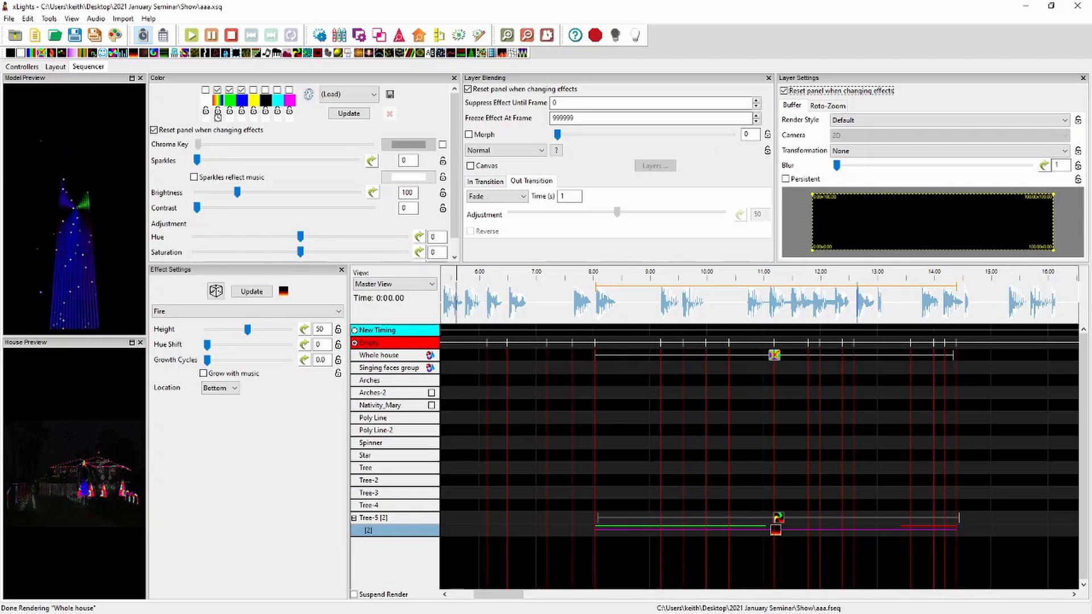
Step: Try shrinking, moving and stretching the Tree-5 Pinwheel's buffer area, and reset it to the full buffer
left_click(778, 518)
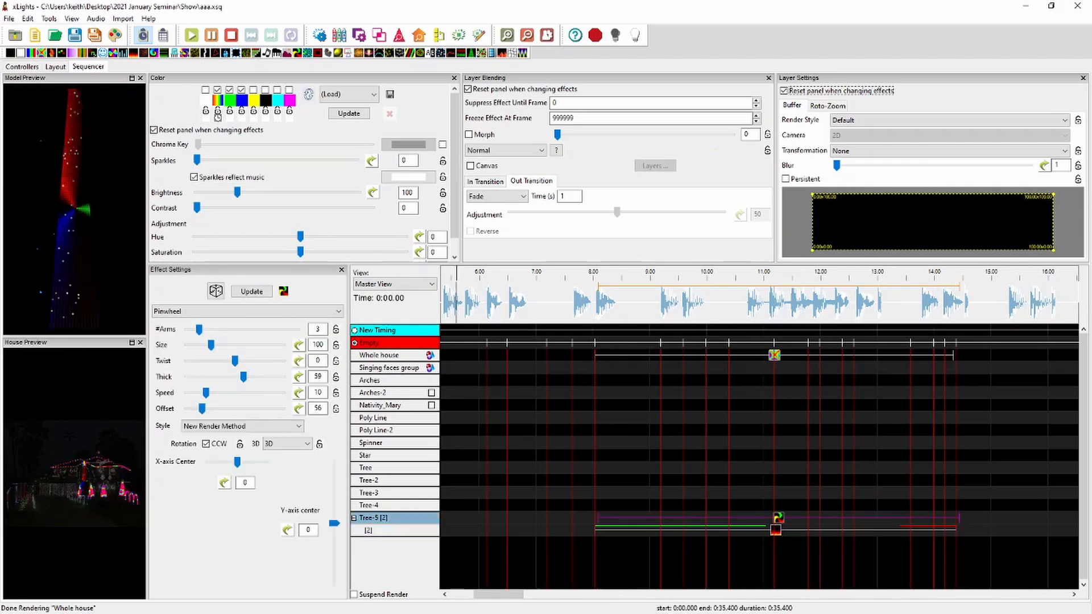
left_click_drag(812, 194, 993, 214)
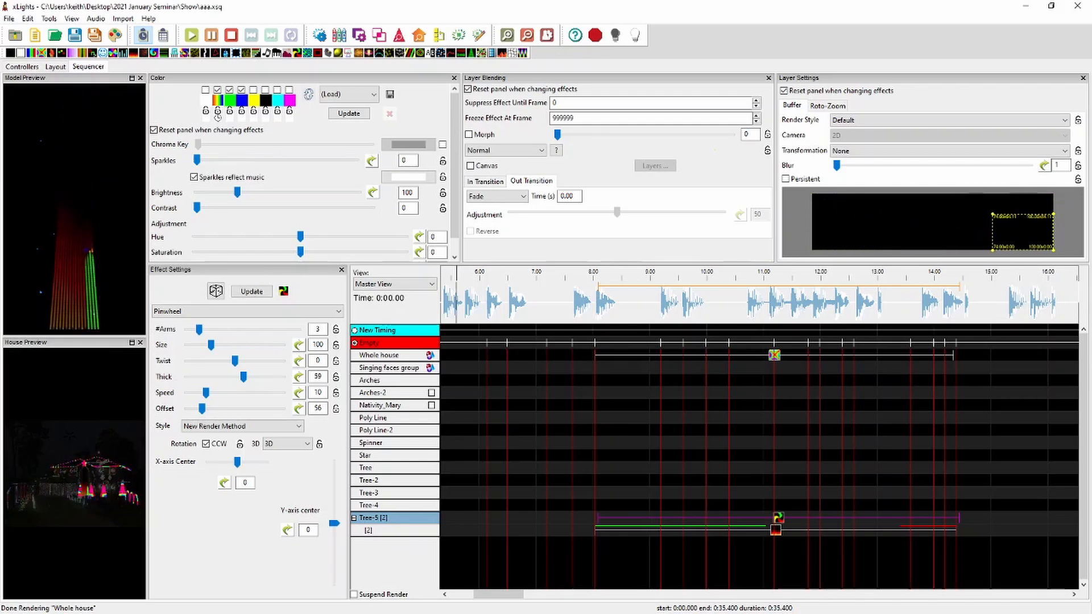
left_click_drag(1023, 232, 931, 221)
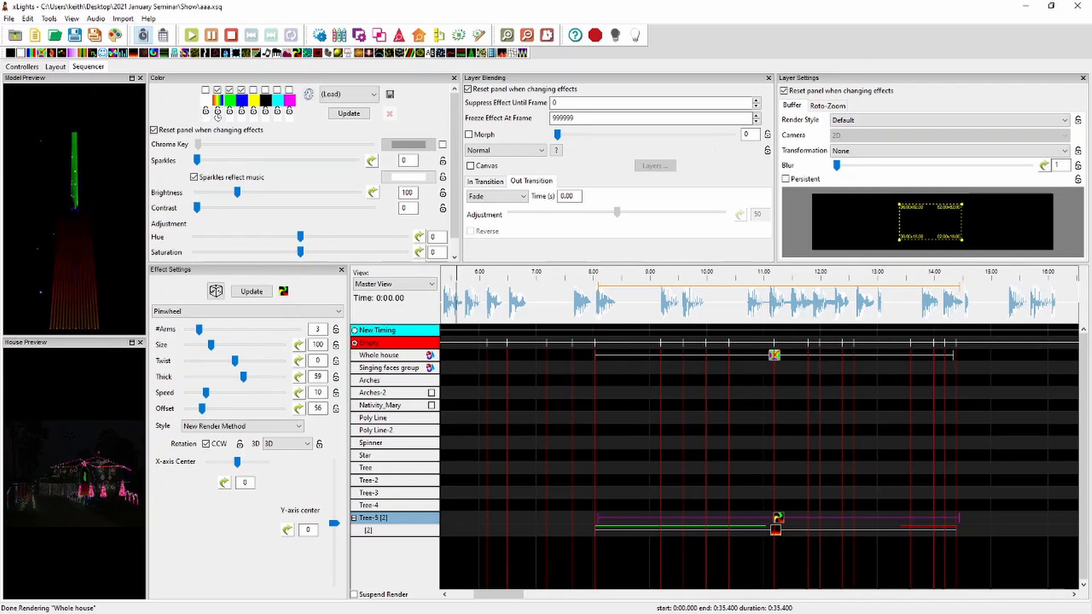
left_click_drag(899, 204, 820, 197)
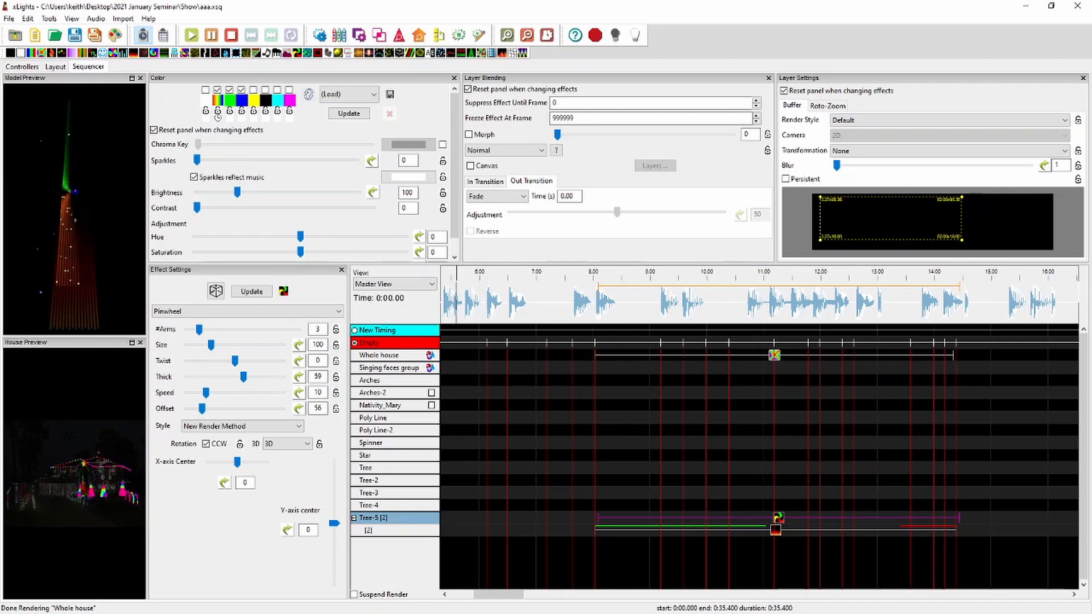
left_click_drag(962, 240, 1053, 249)
double_click(936, 223)
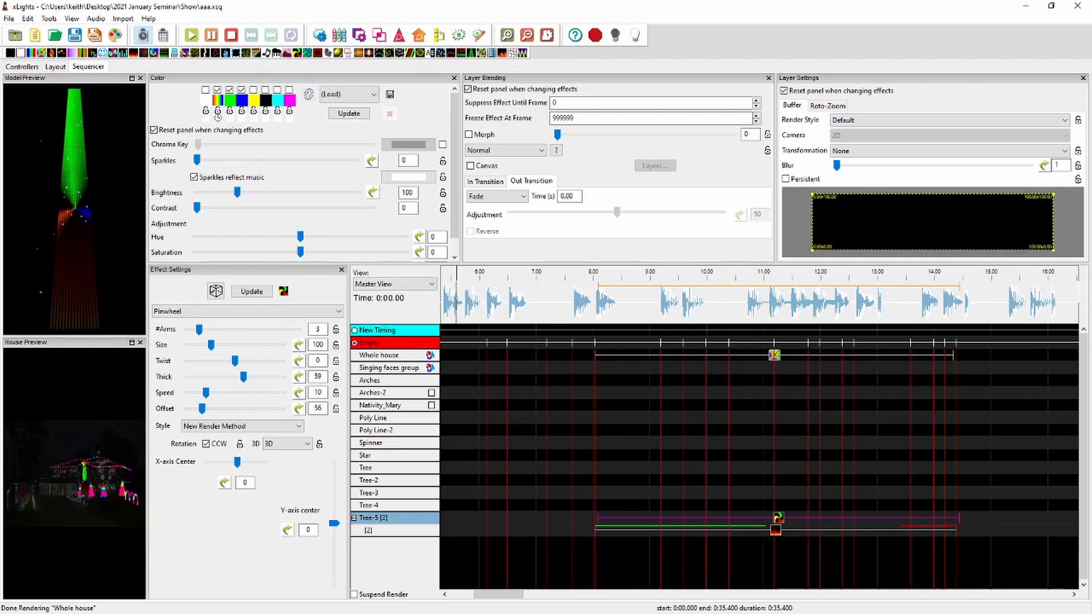
Step: Check the render styles offered for the Tree-5 Pinwheel and set the Whole house Butterfly's Render Style to Per Model Default
left_click(950, 120)
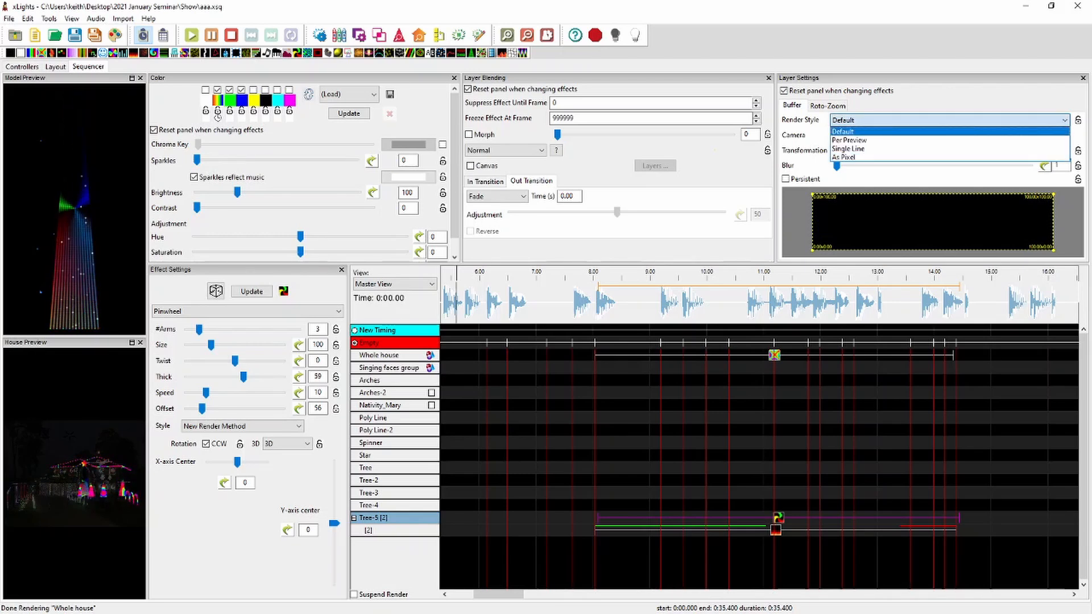
left_click(1016, 364)
left_click(775, 355)
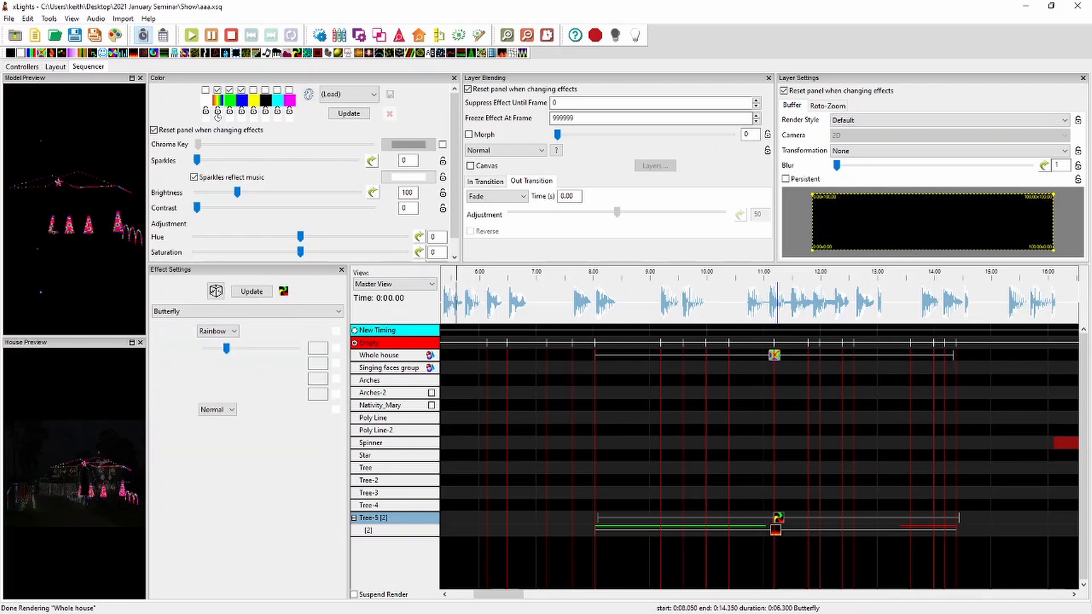
left_click(949, 120)
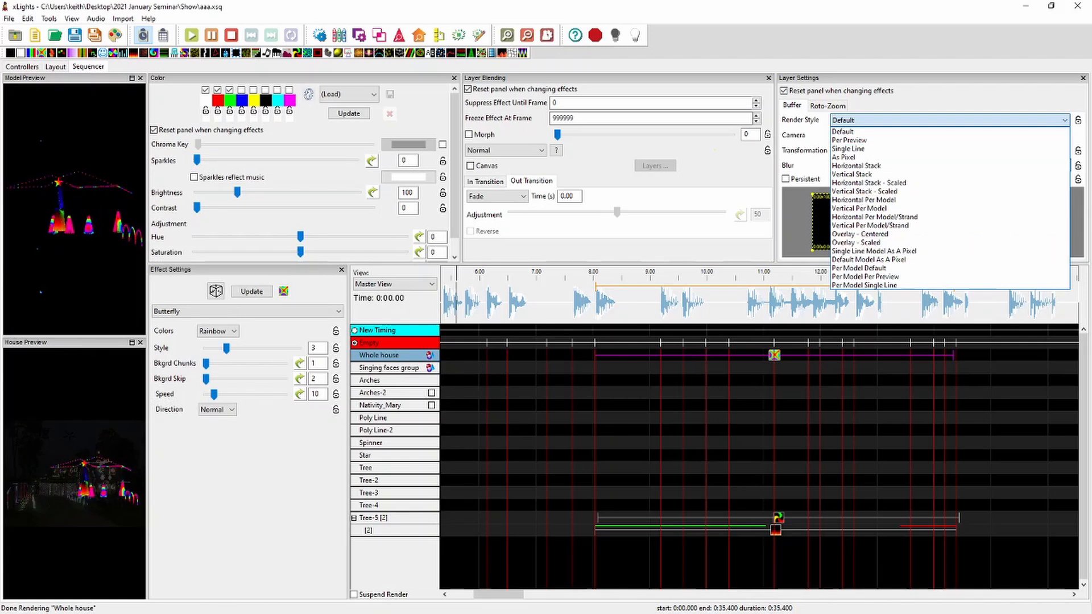
left_click(859, 268)
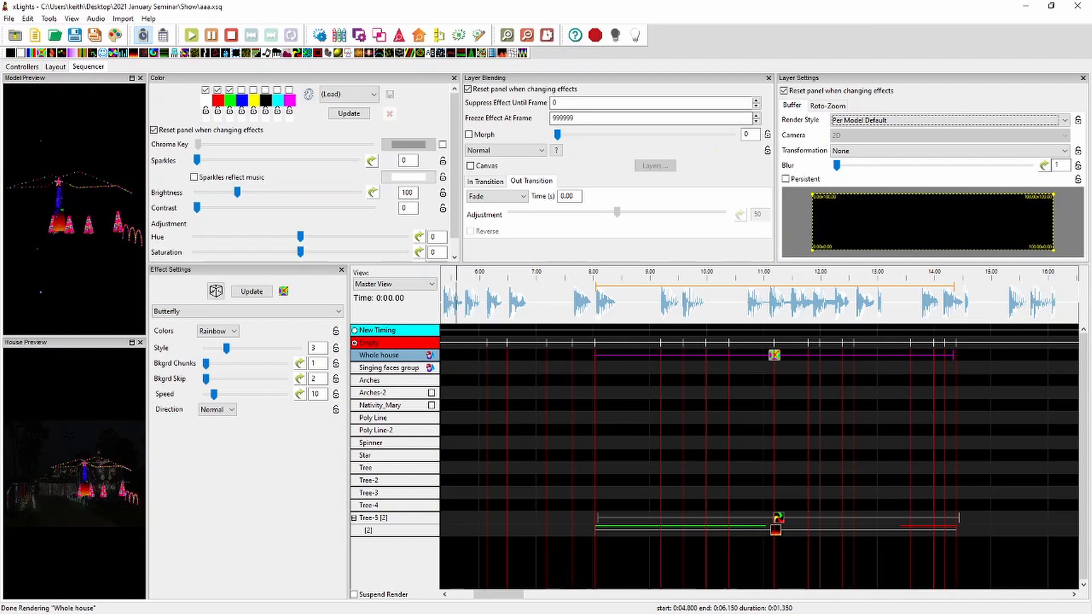
key("super")
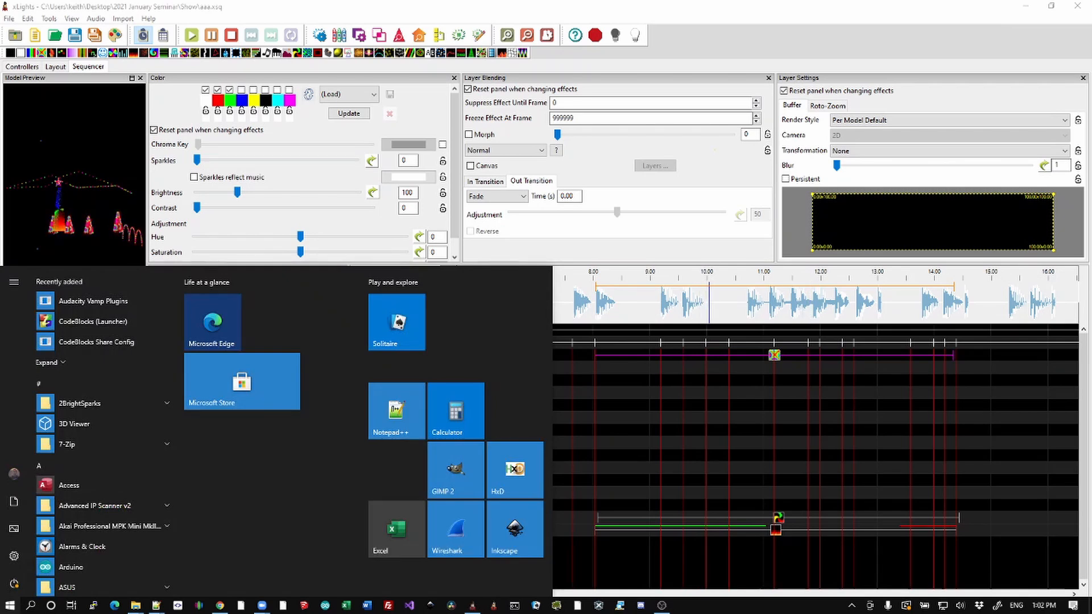
key("Escape")
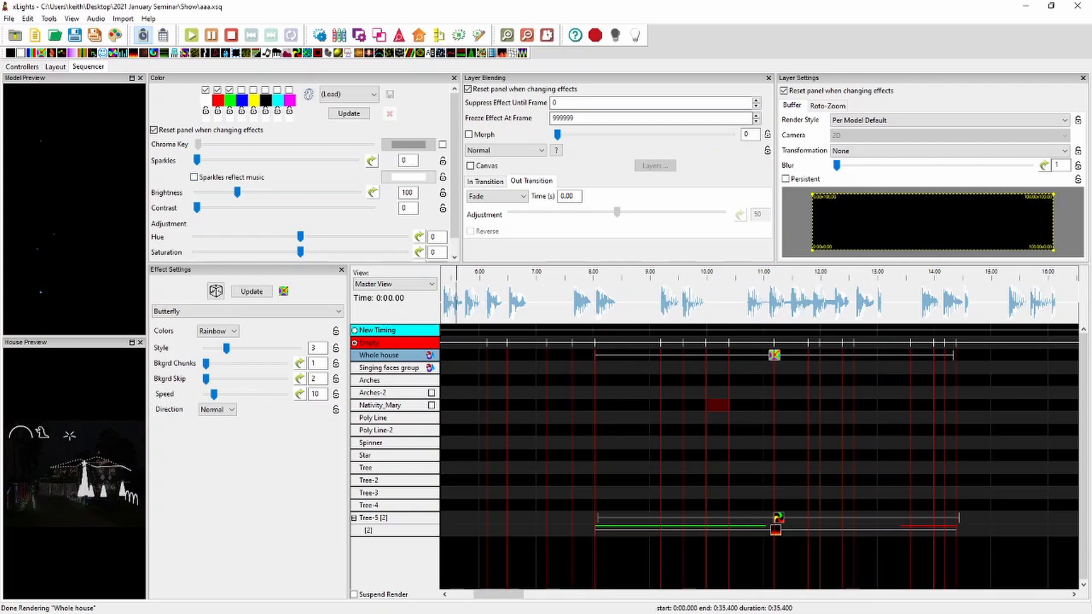
Step: Switch to the Xlights Share in Google Drive and open the xLights Around the World folder under Free Sequences
key("alt+Tab")
key("alt+Tab")
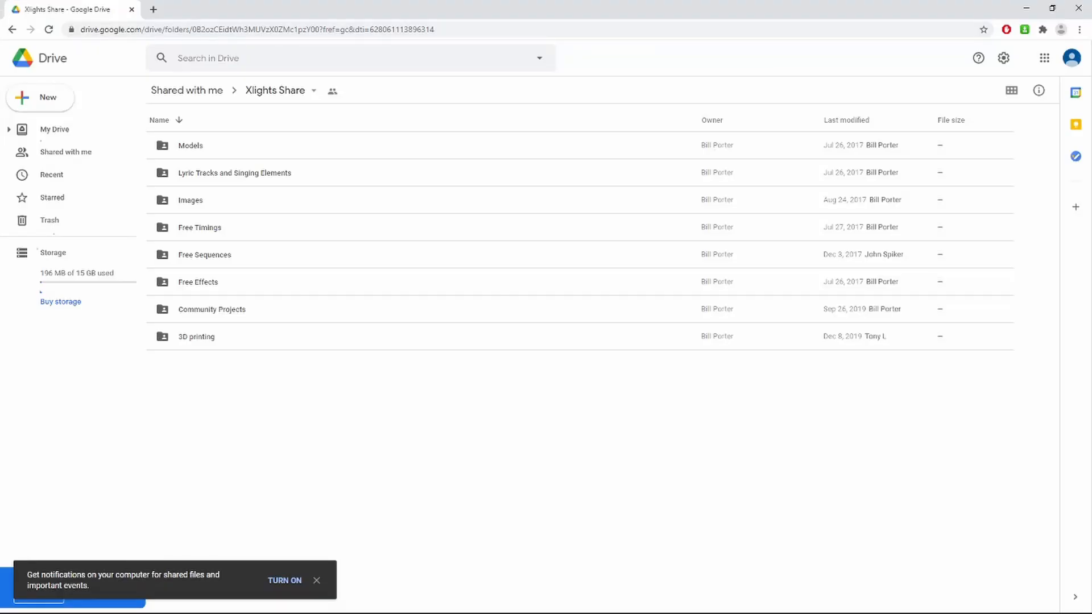
double_click(205, 255)
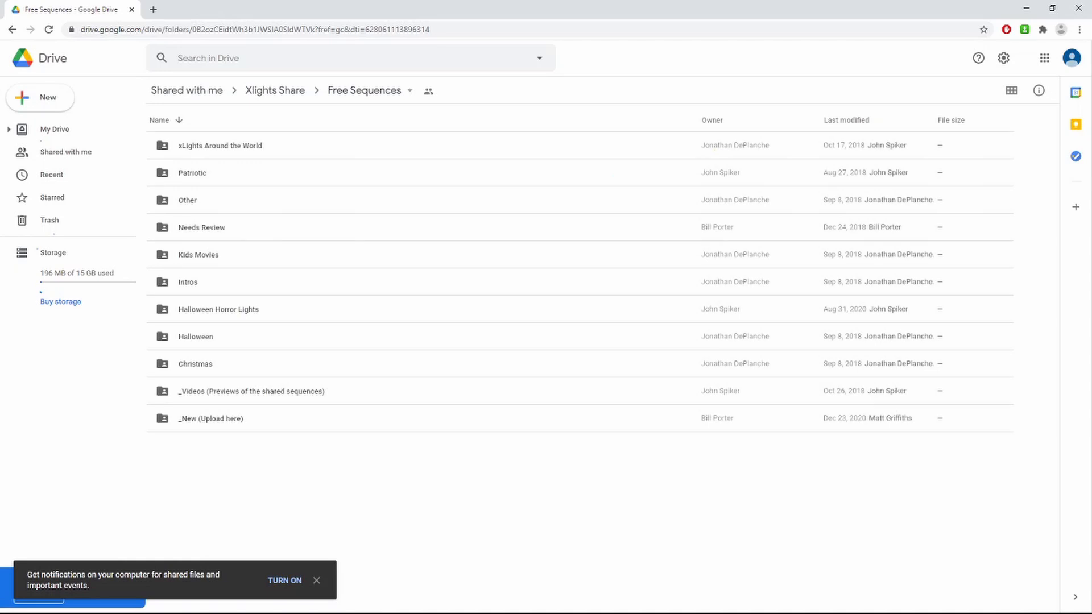
double_click(195, 364)
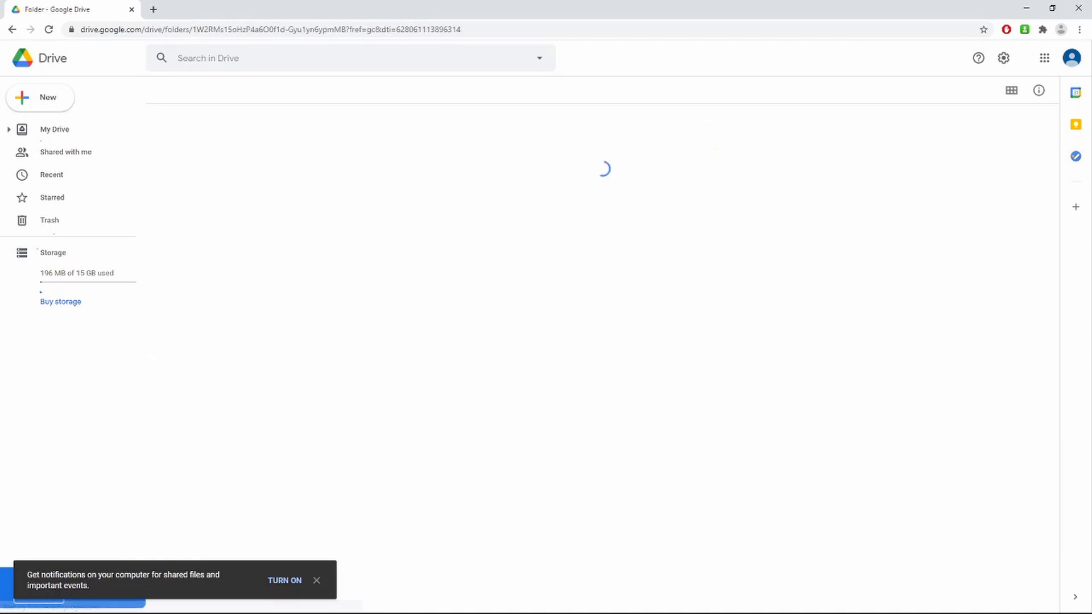
left_click(364, 91)
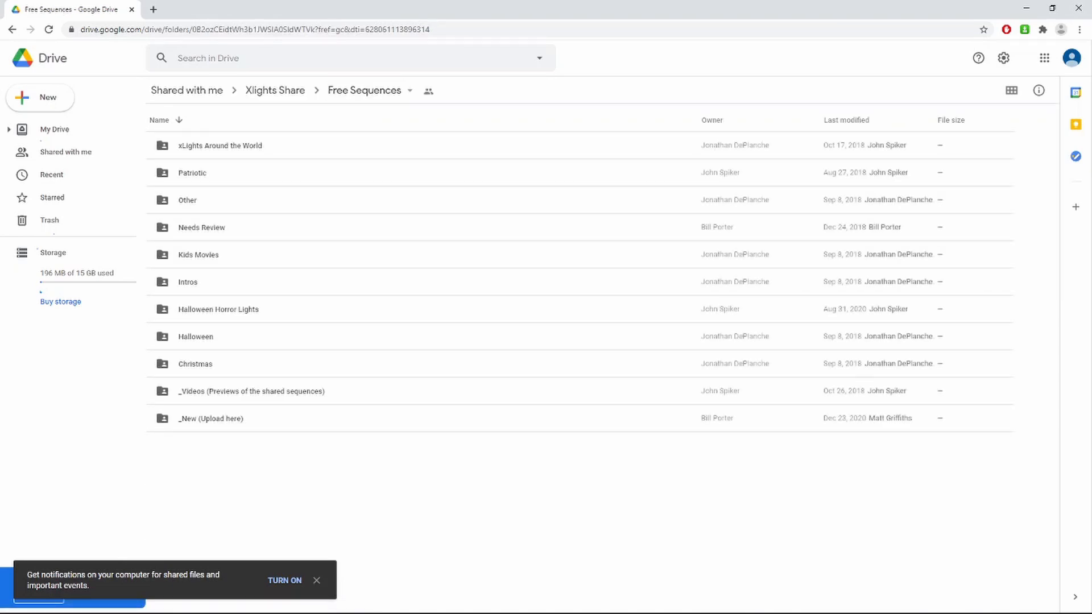
double_click(219, 145)
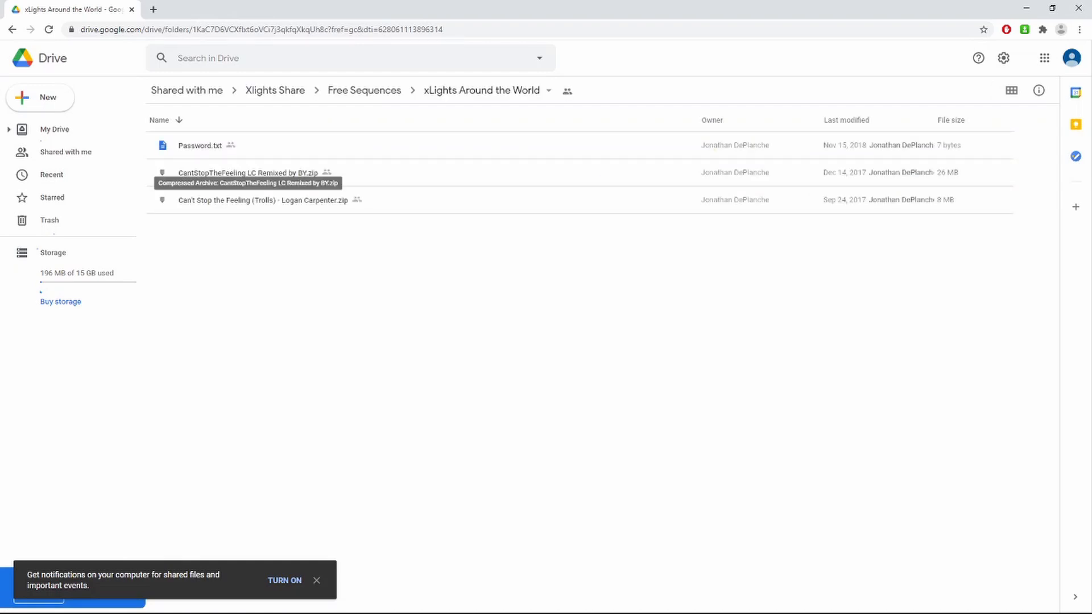
Step: Download CantStopTheFeeling LC Remixed by BY.zip from the shared folder and open the downloaded archive
left_click(248, 173)
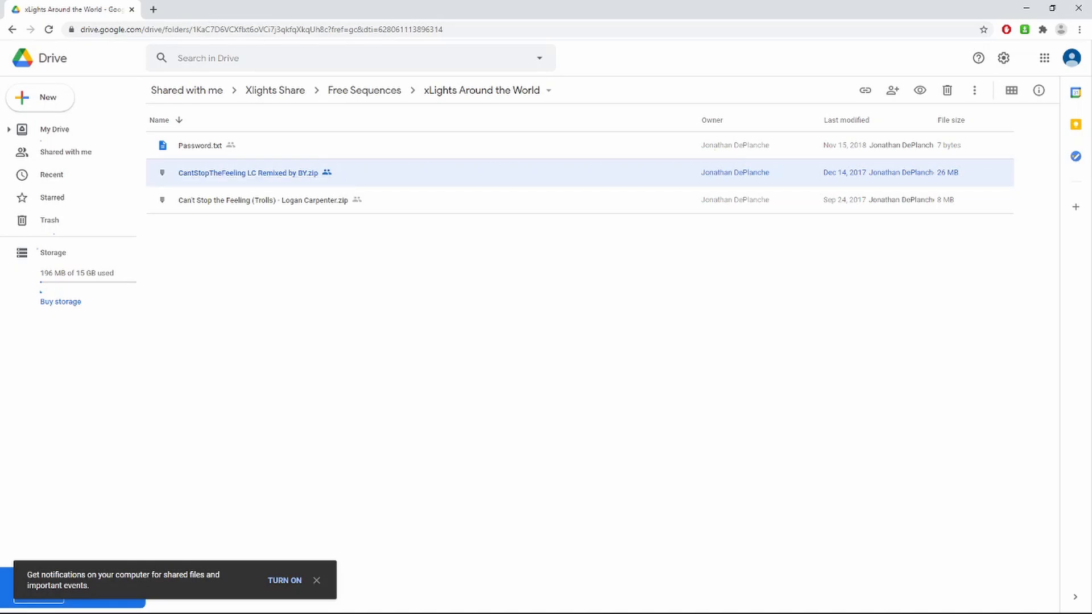
key("Return")
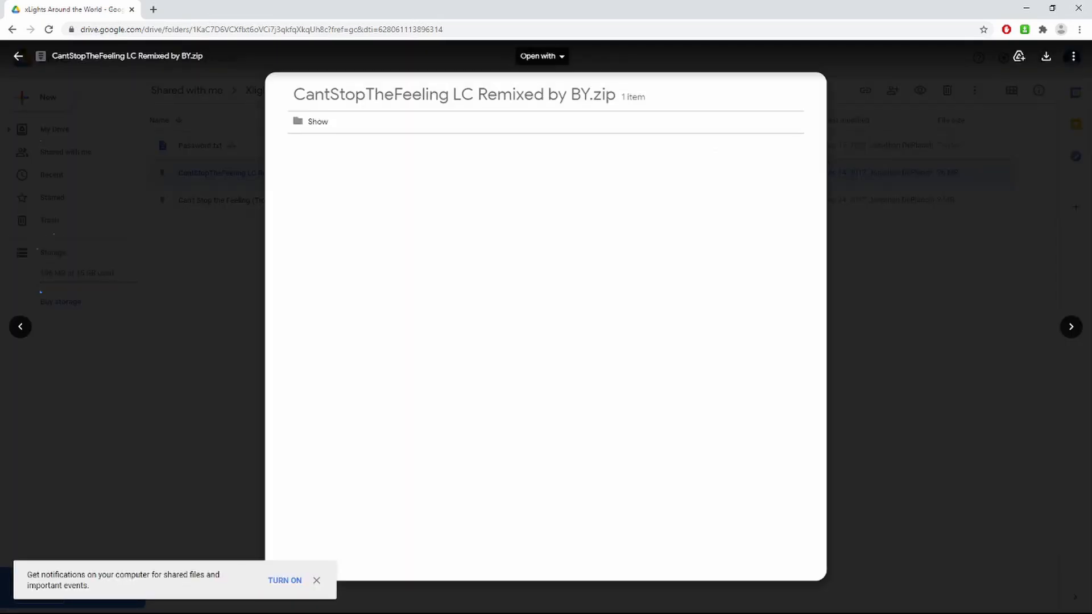
left_click(1046, 55)
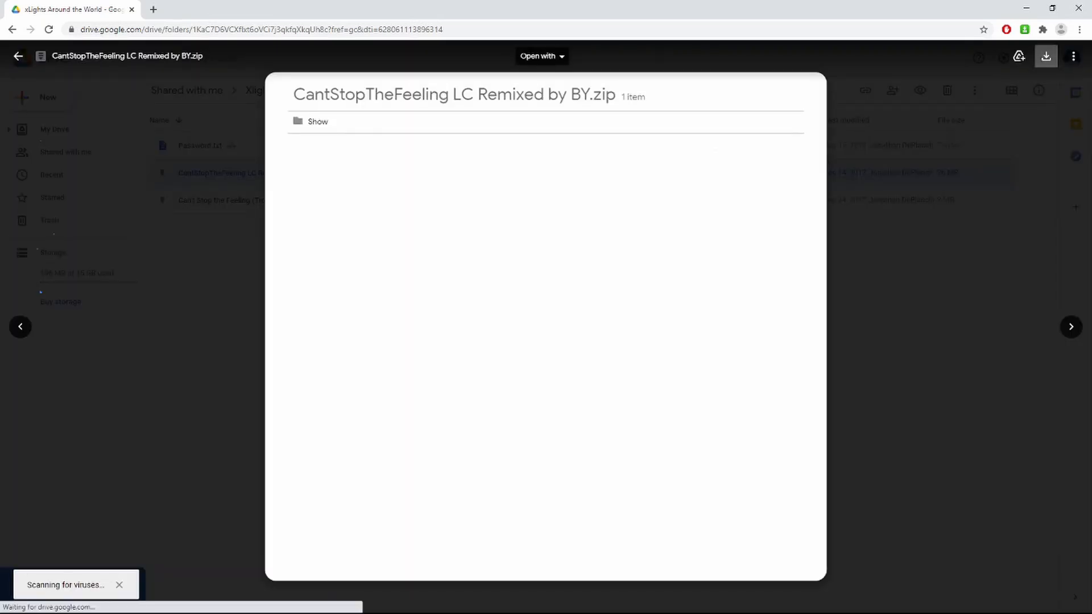
left_click(641, 362)
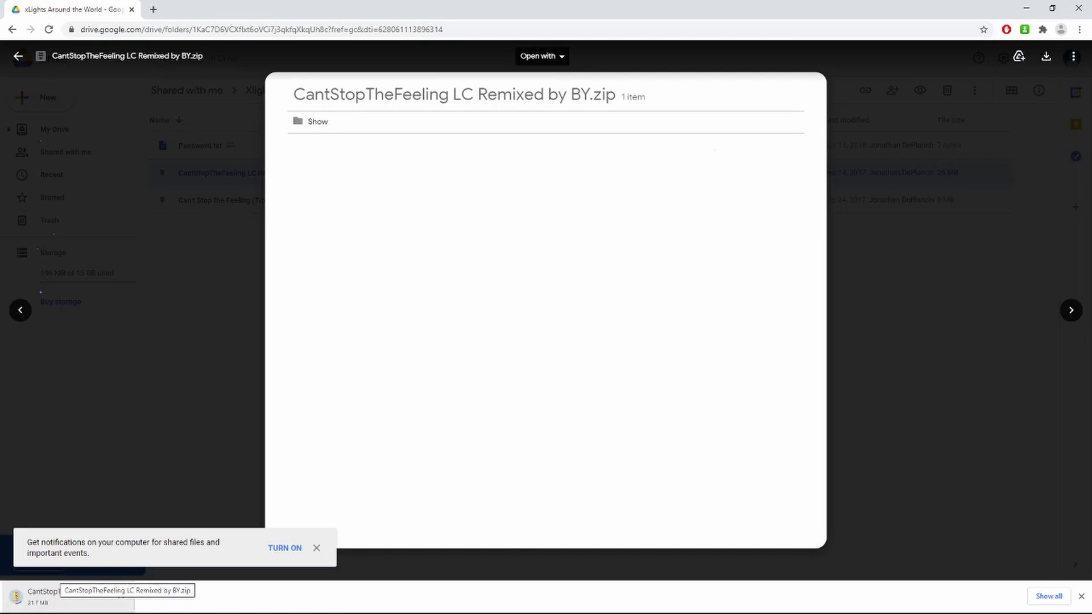
left_click(57, 596)
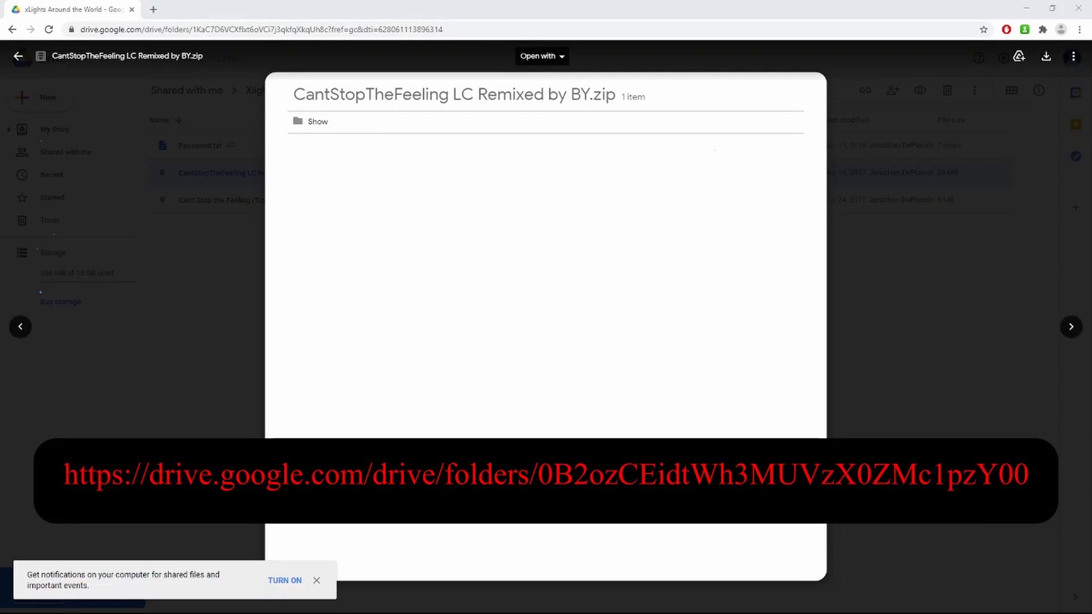
Step: View the Resources page of the xLights website in a new browser tab
left_click(153, 9)
type("xlights")
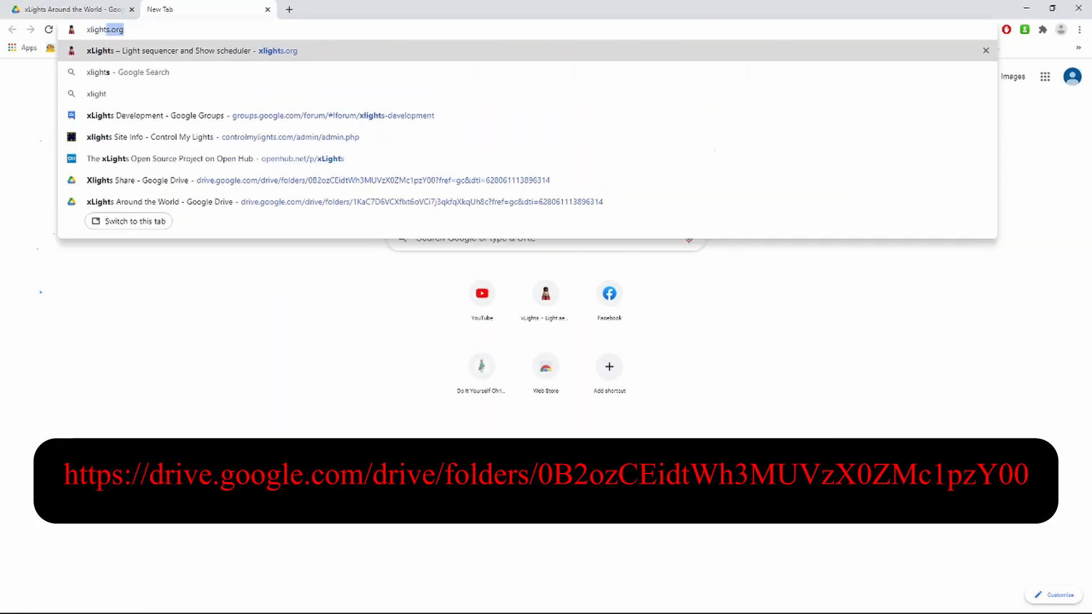
key("Return")
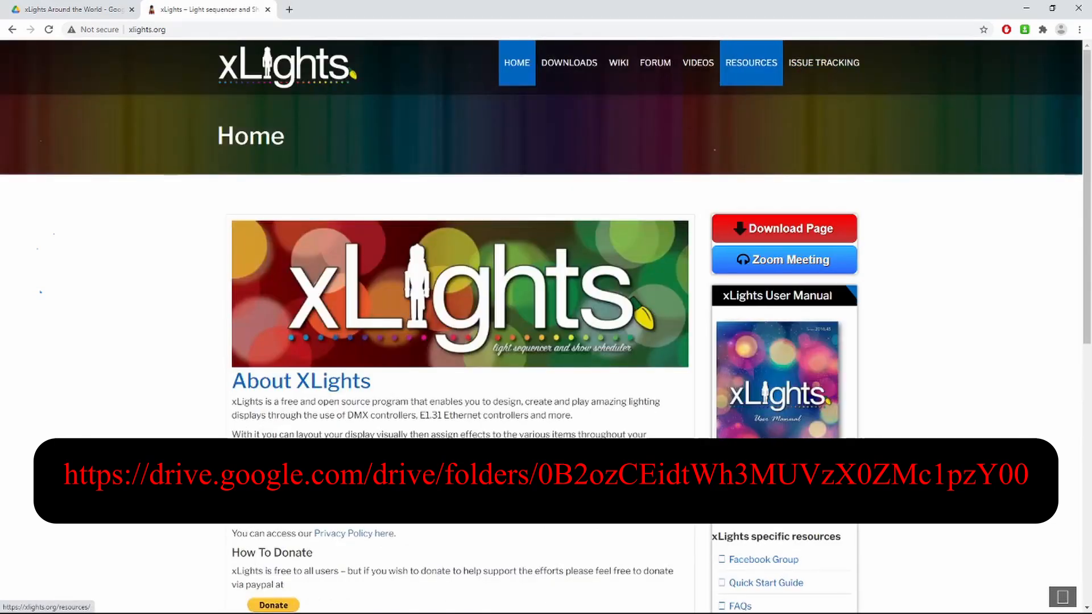
left_click(751, 62)
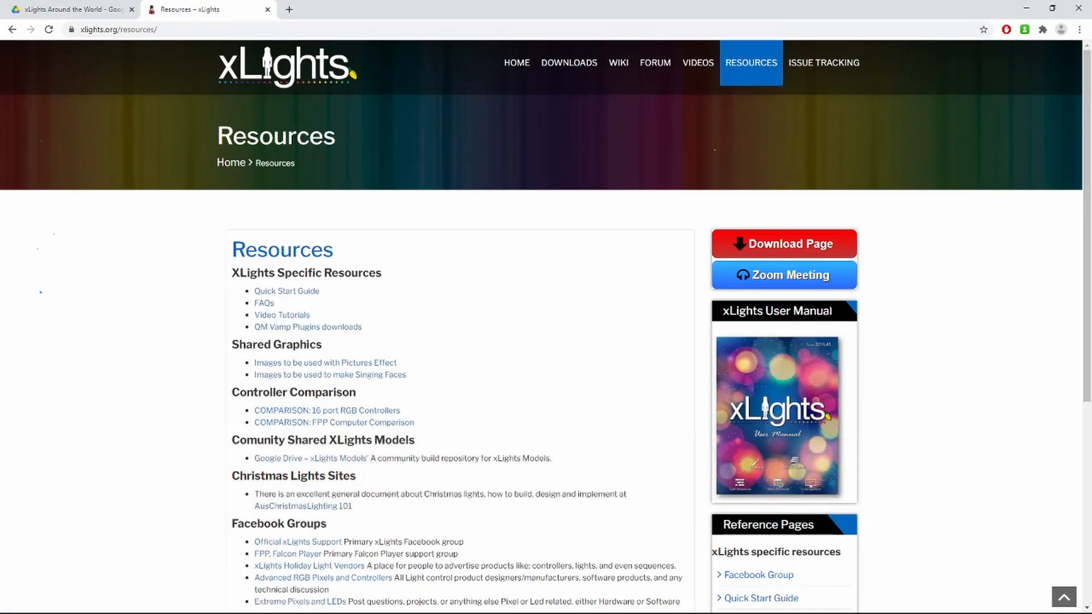
Step: Copy the Show folder from the downloaded archive and go to the Show folder in 2021 January Seminar on the Desktop
left_click(74, 9)
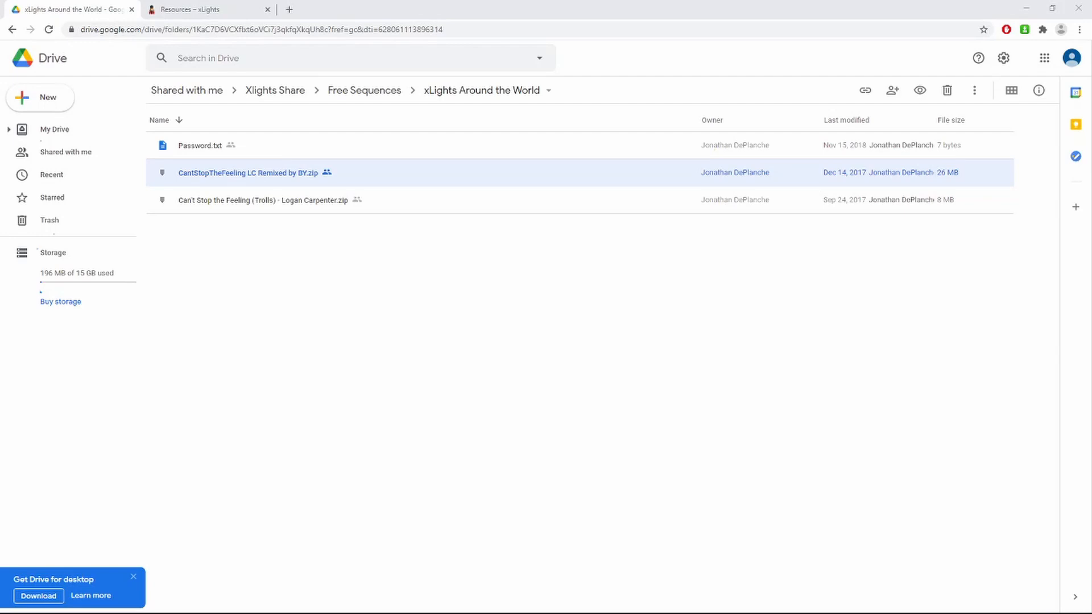
mouse_move(632, 0)
left_mouse_down()
mouse_move(599, 115)
mouse_move(572, 92)
left_mouse_up()
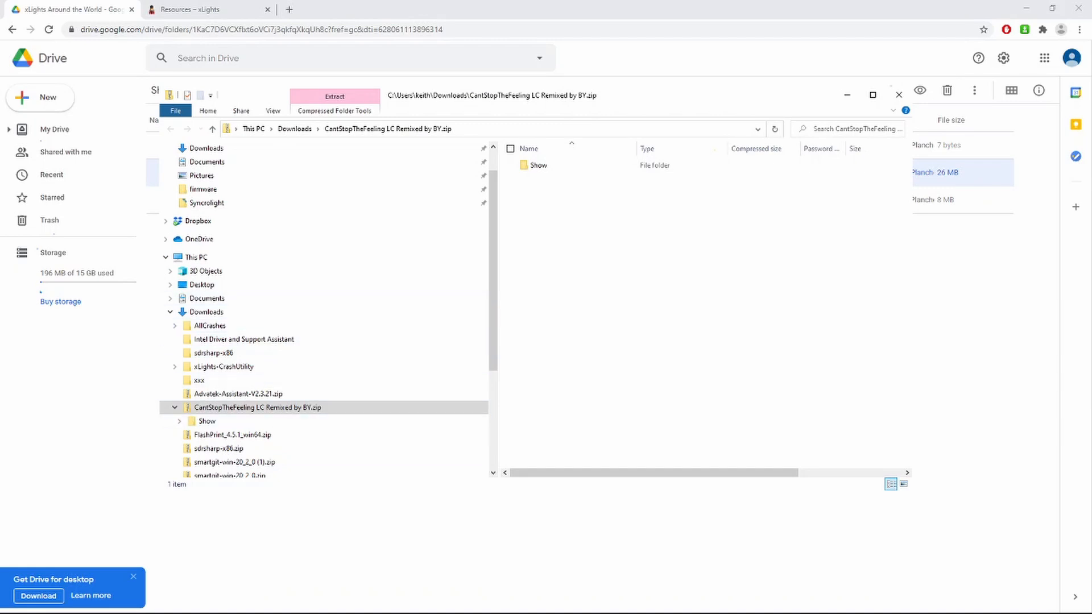
left_click(539, 165)
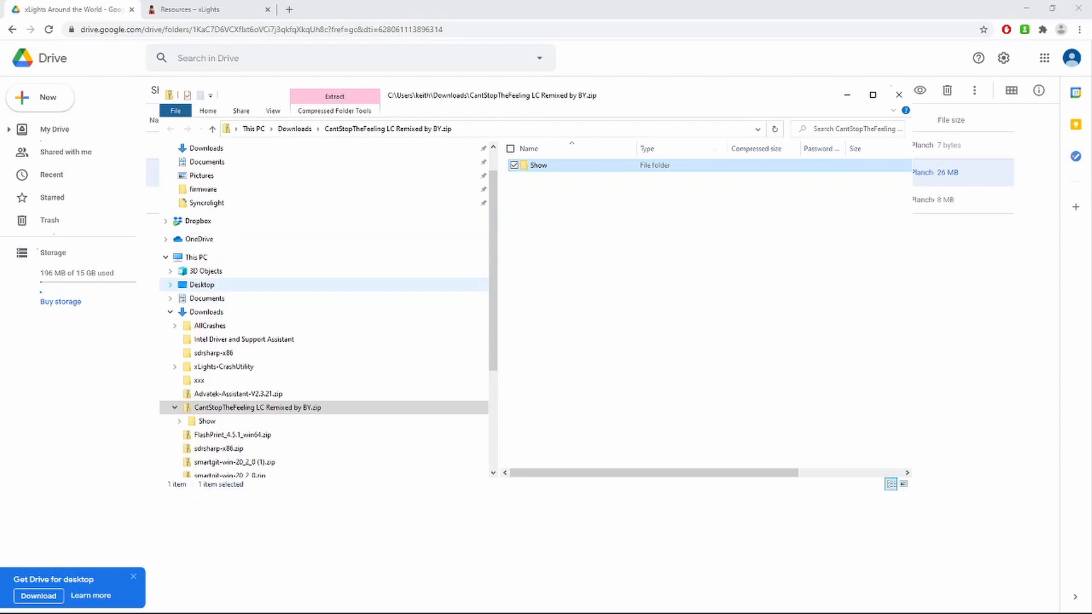
left_click(170, 285)
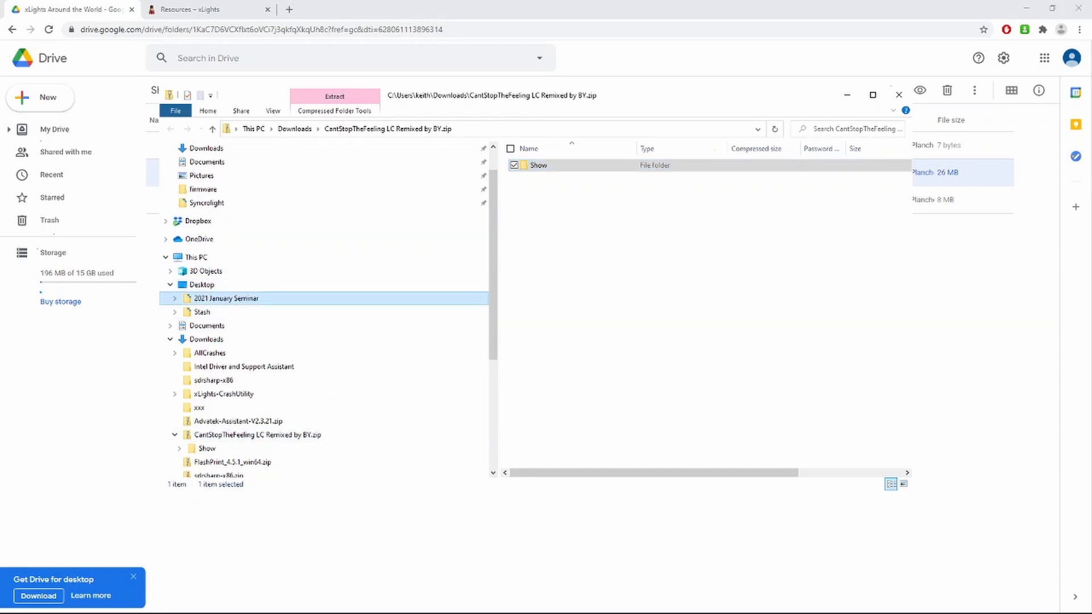
left_click(226, 298)
double_click(541, 189)
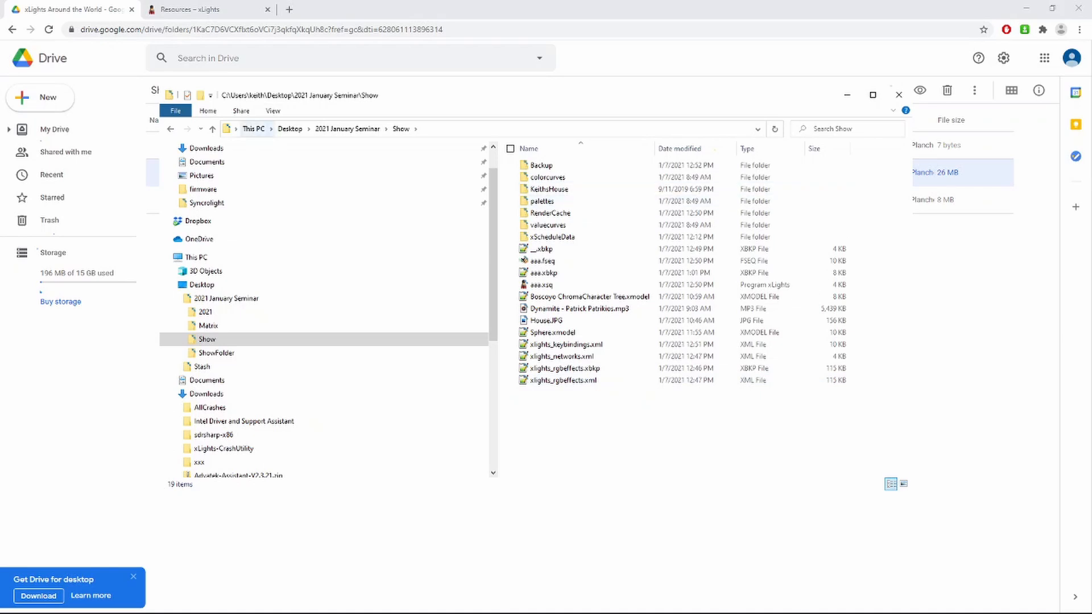
Step: Create a folder named Imported inside the show folder and paste the copied Show folder into it
left_click(200, 95)
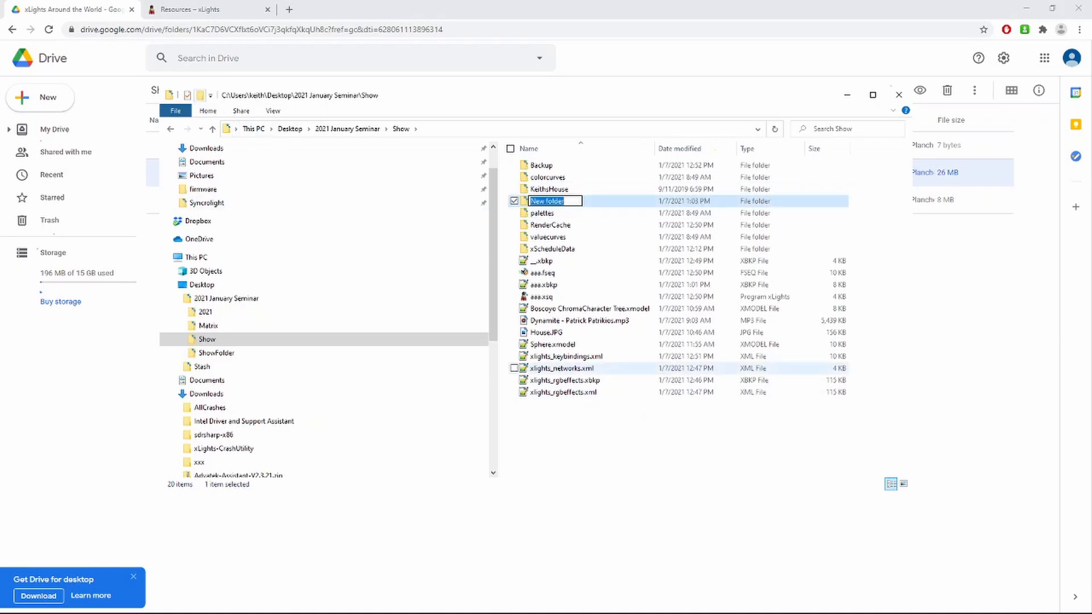
type("Imported")
key("Return")
key("Return")
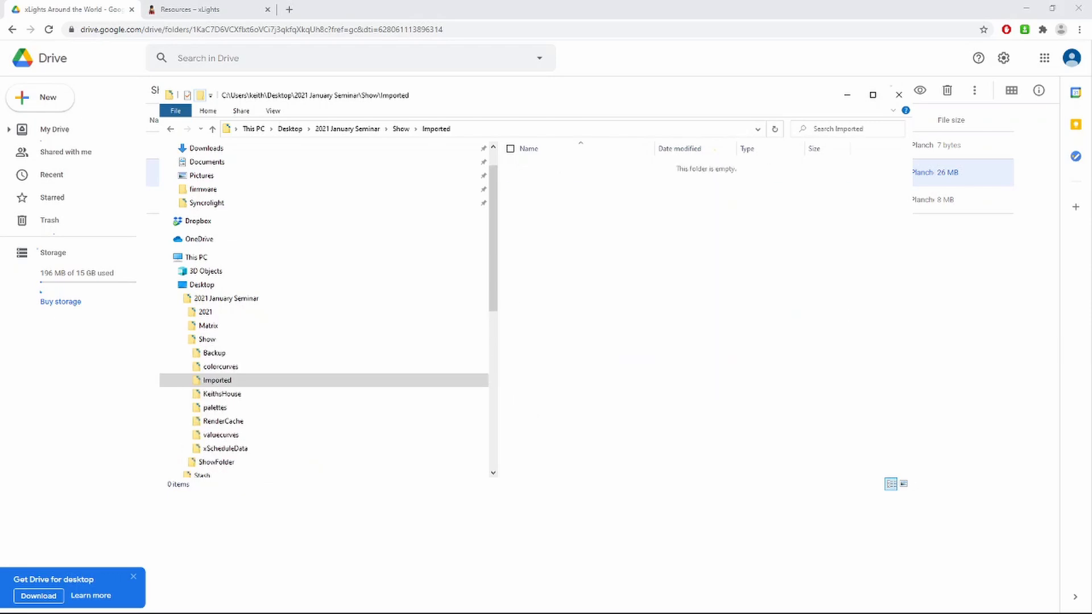
key("ctrl+v")
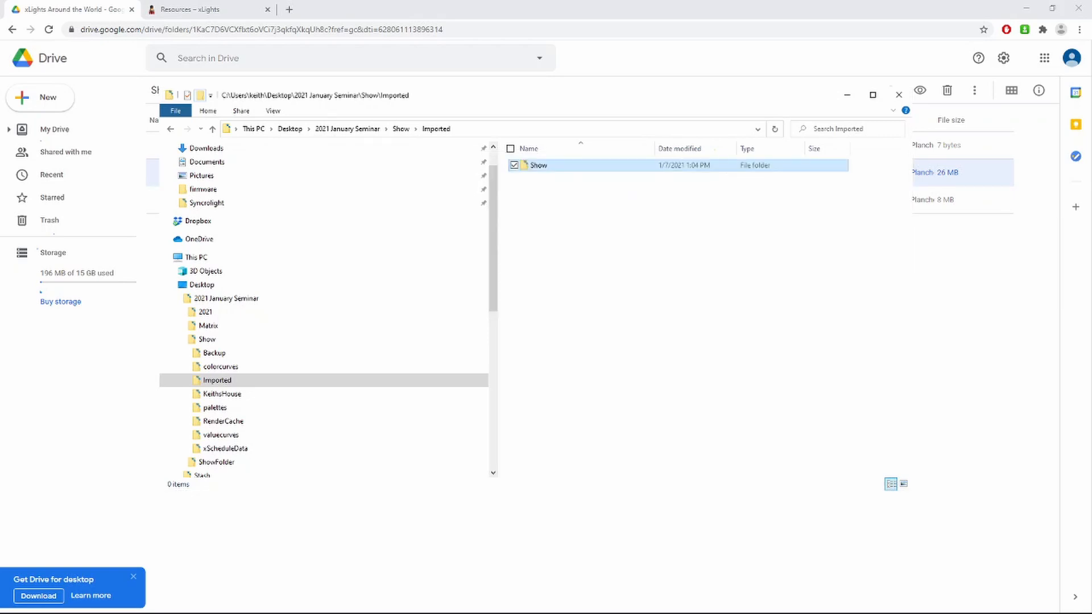
Step: Examine the contents of the pasted Show folder, including the media files in its _lost subfolder
key("Return")
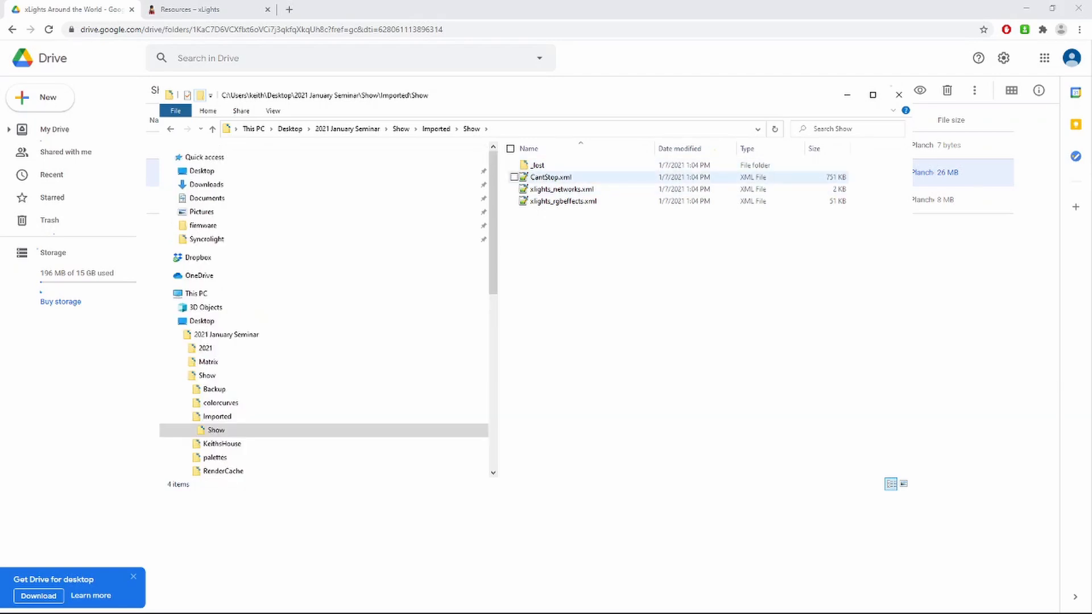
double_click(538, 165)
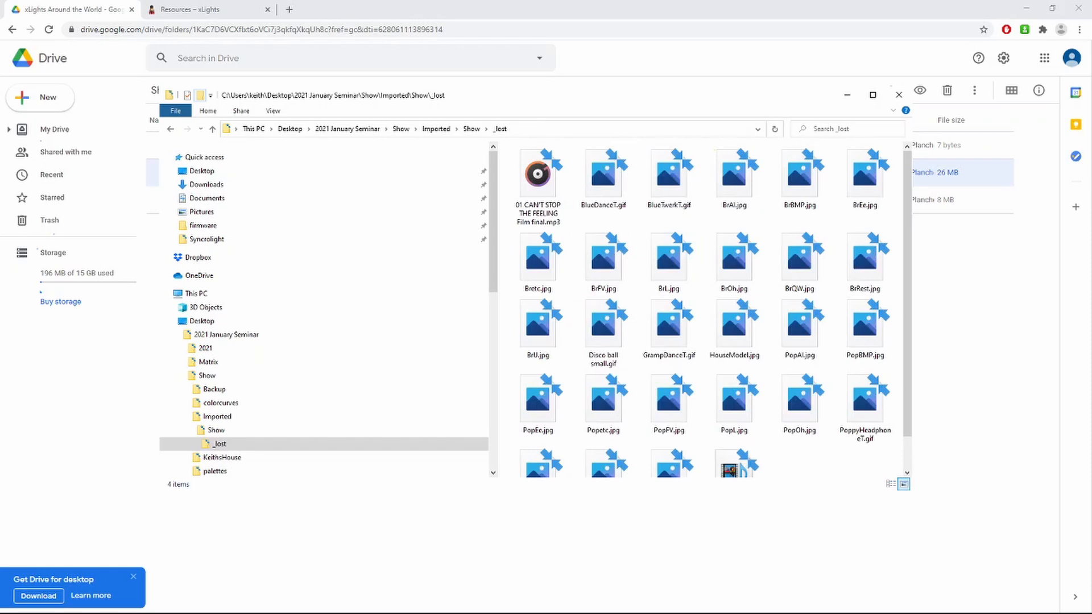
scroll(669, 319, "down", 2)
scroll(669, 284, "up", 2)
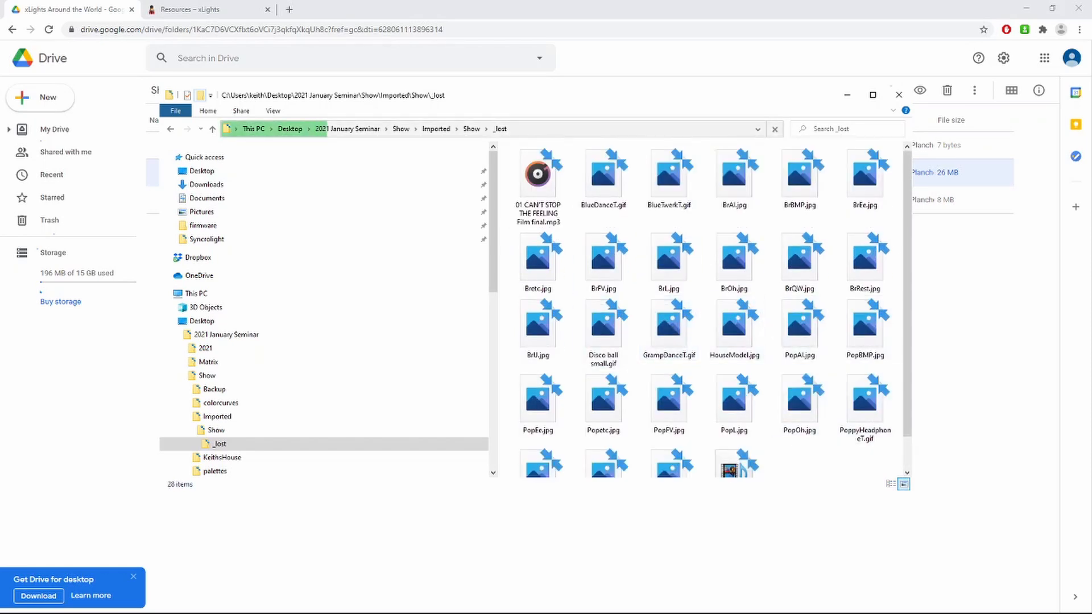
scroll(734, 341, "down", 2)
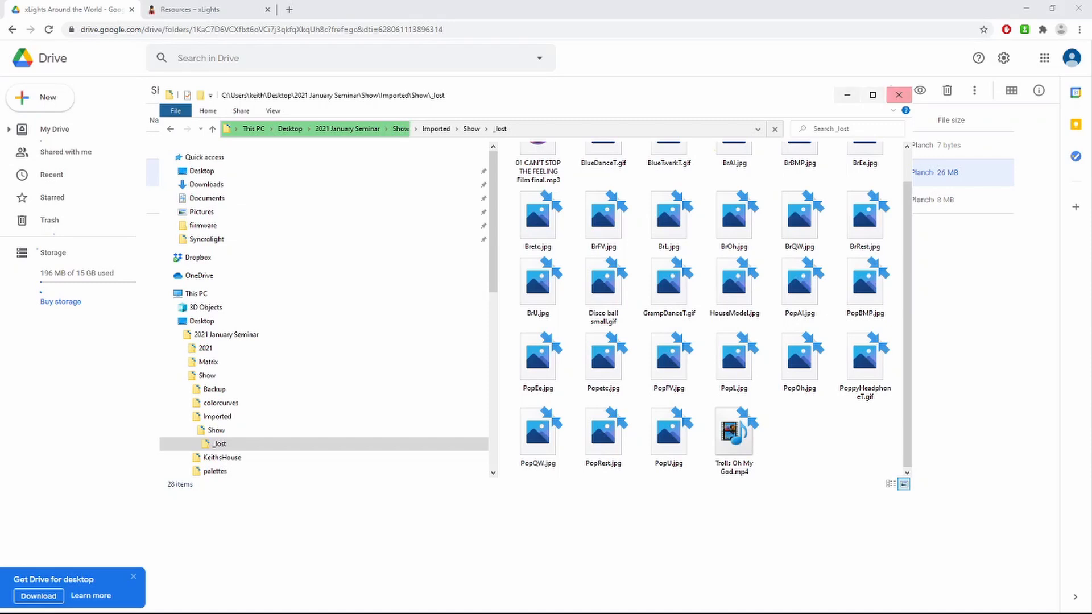
left_click(847, 95)
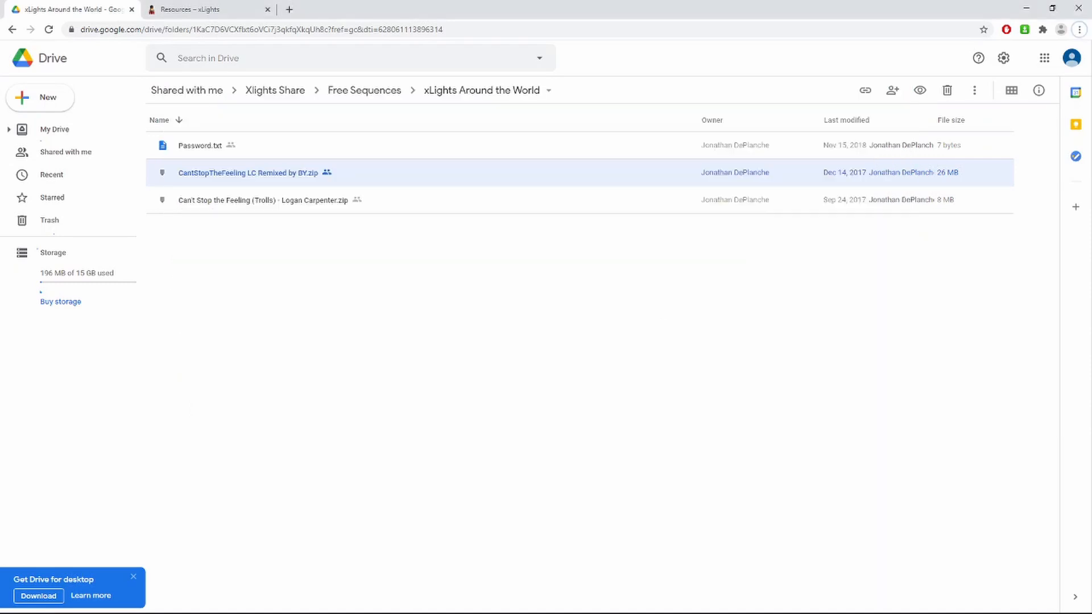
Step: In xLights, temporarily change the show directory to 2021 January Seminar\Show\Imported\Show and display its layout
left_click(1026, 8)
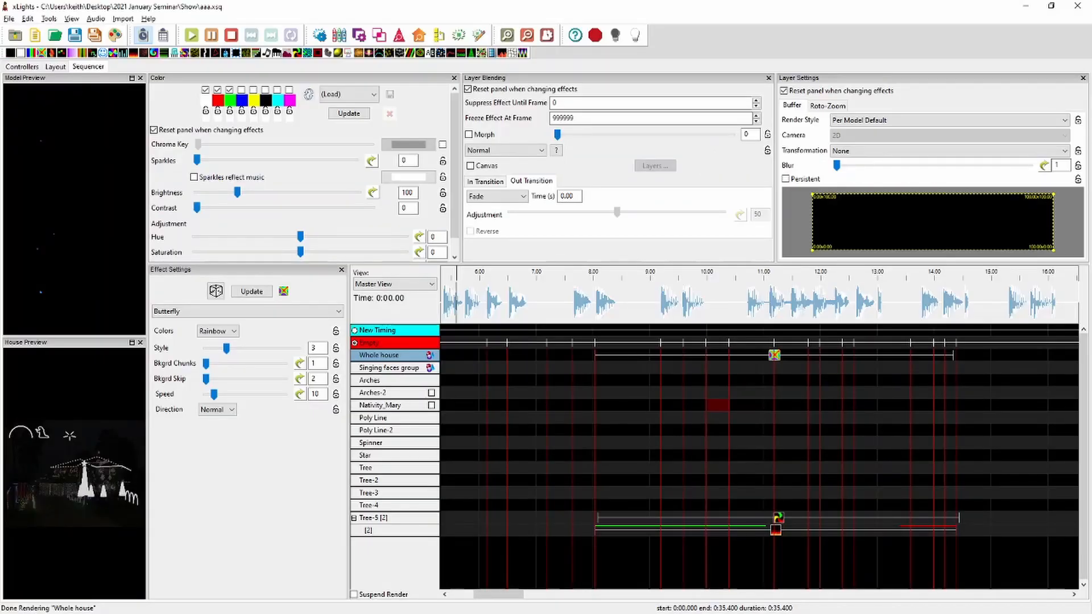
left_click(21, 67)
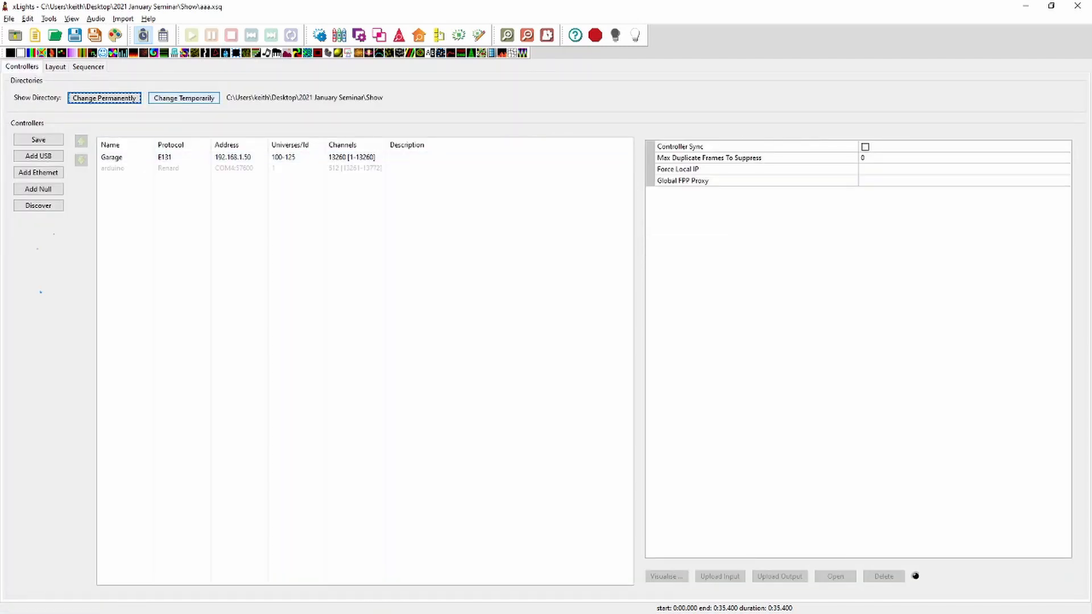
left_click(88, 67)
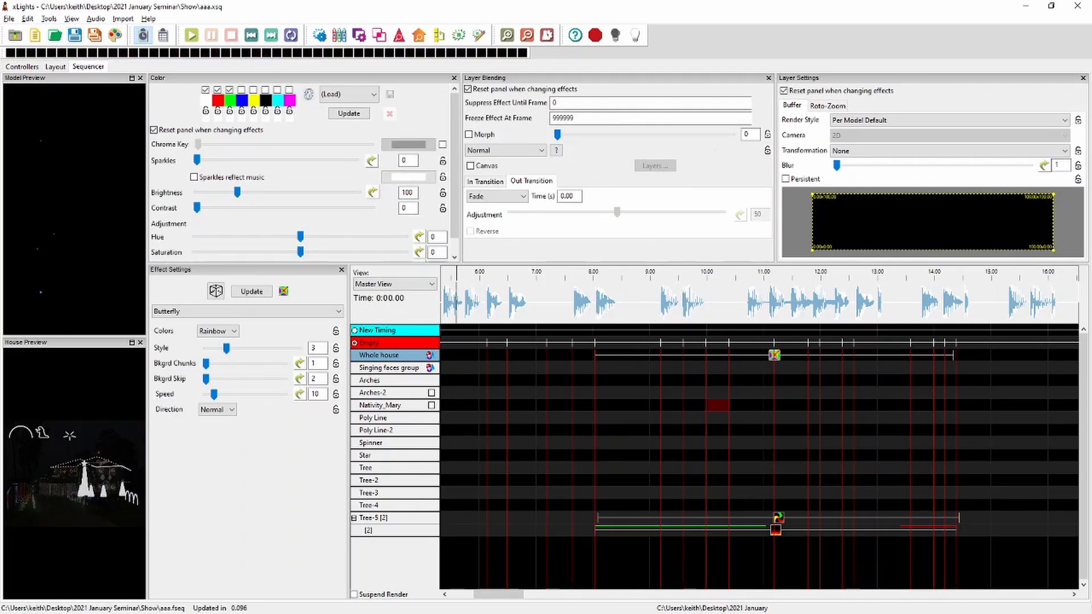
left_click(22, 67)
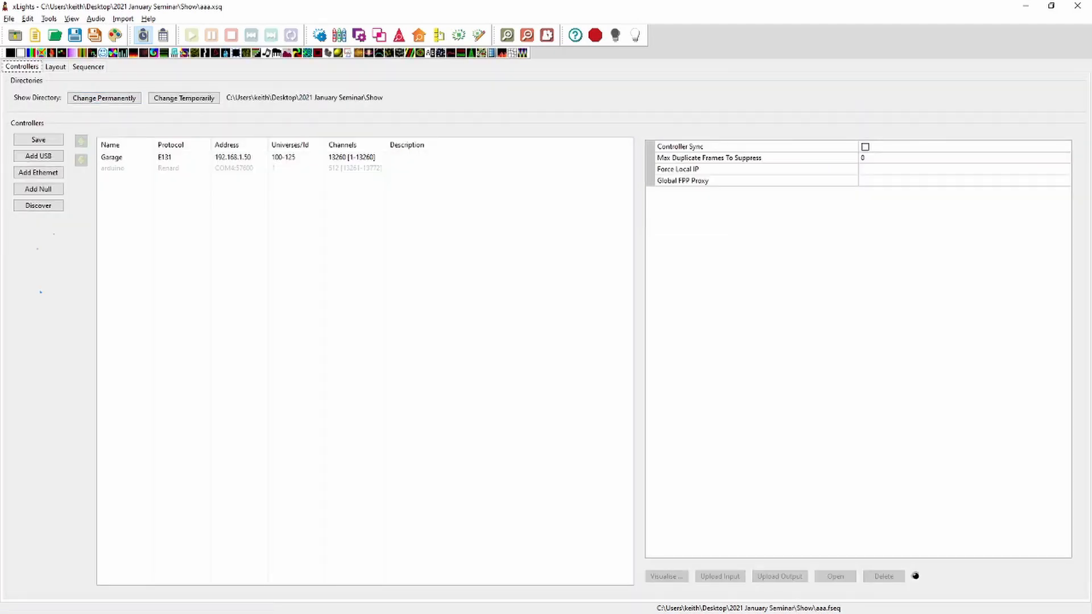
left_click(184, 98)
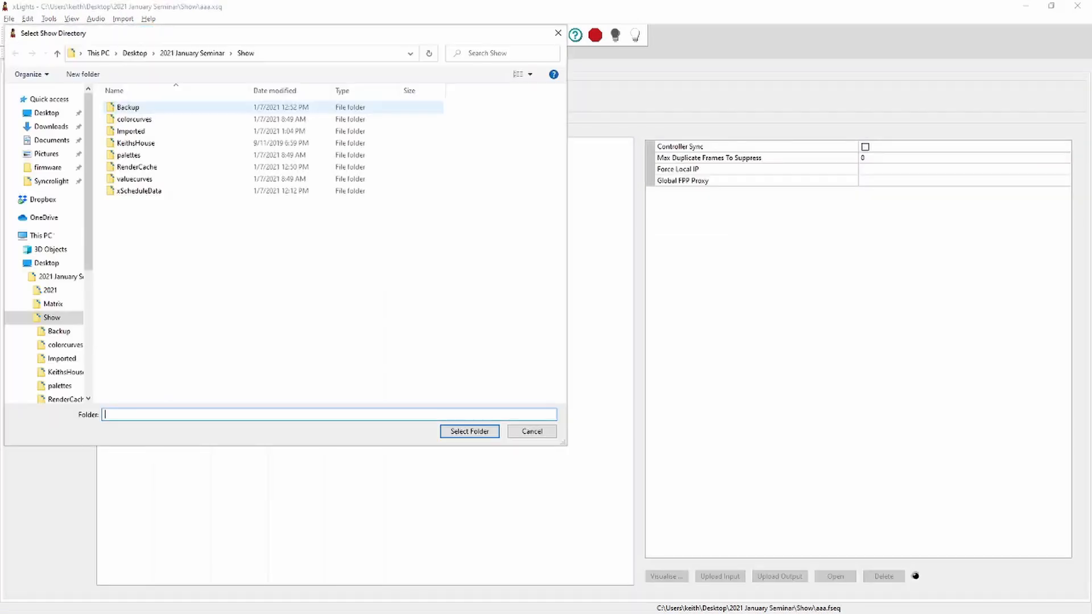
double_click(131, 131)
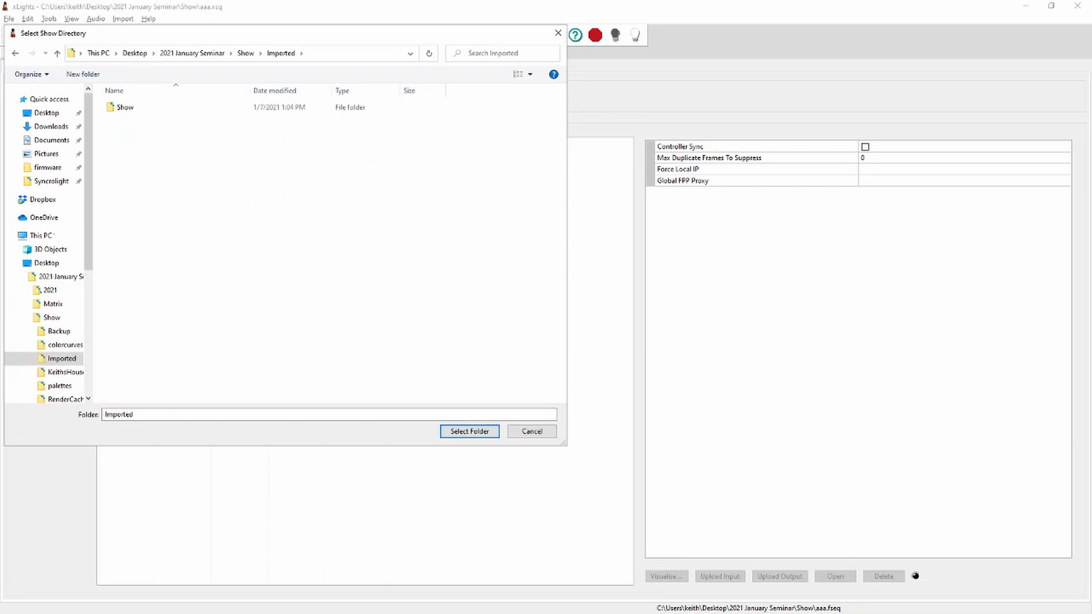
double_click(122, 107)
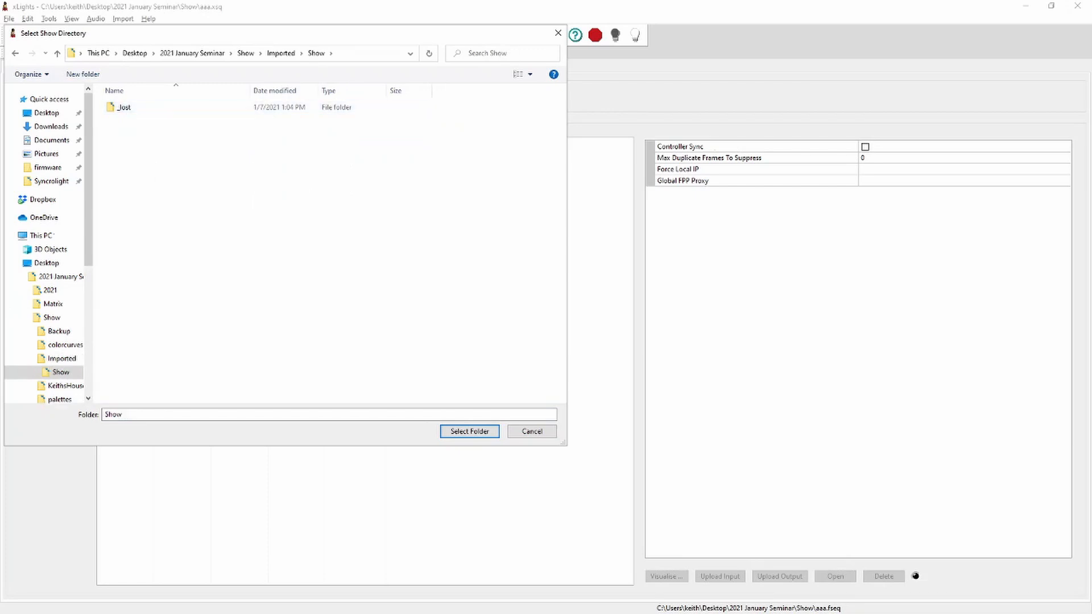
left_click(469, 432)
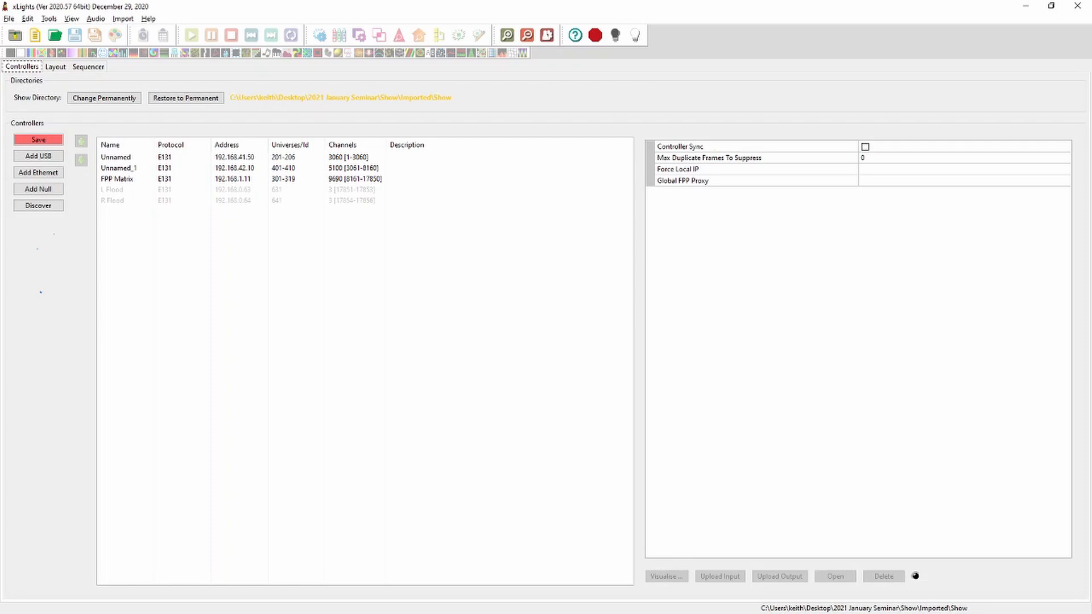
left_click(55, 67)
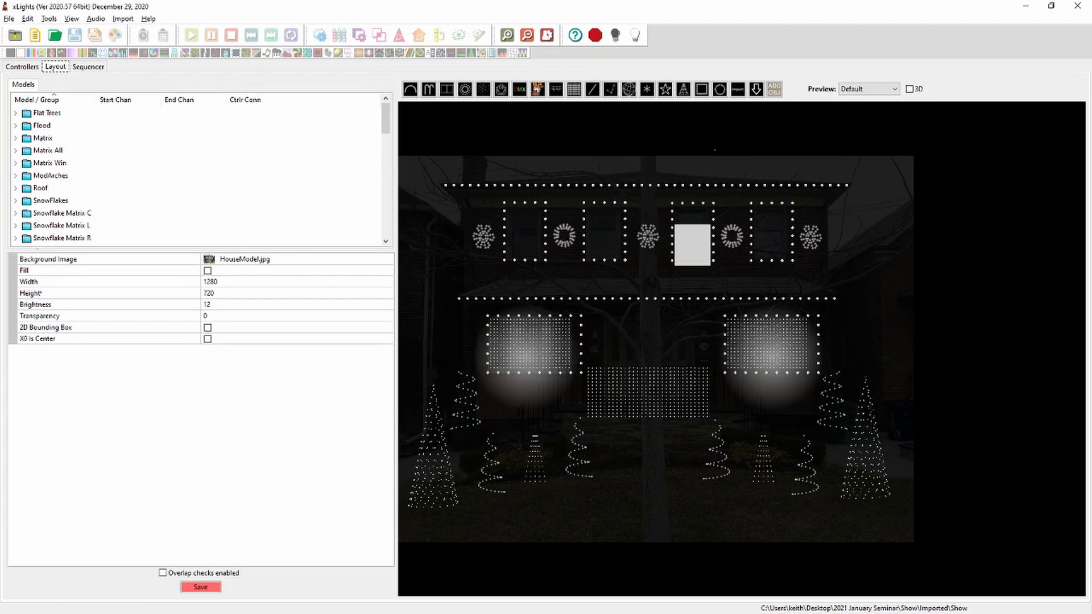
Step: Open the CantStop.xml sequence from the imported Show folder in the sequencer
left_click(88, 67)
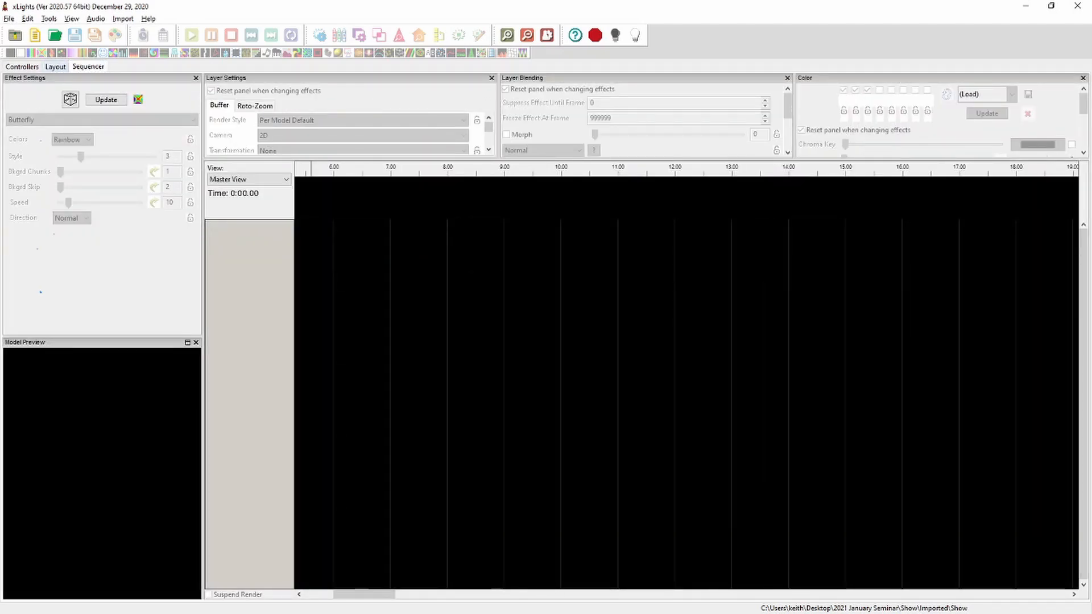
left_click(54, 35)
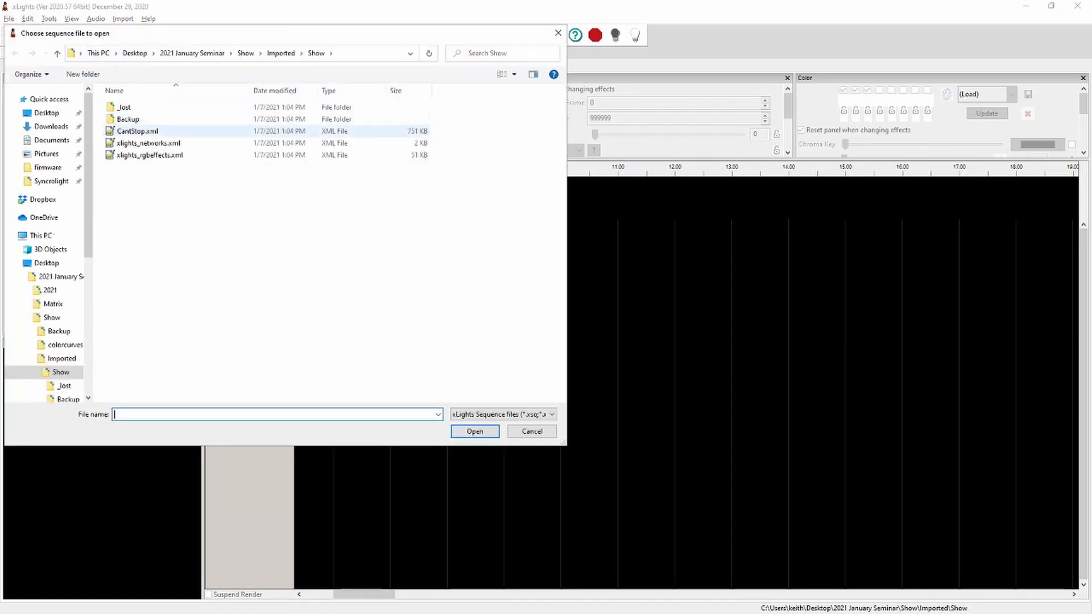
double_click(137, 131)
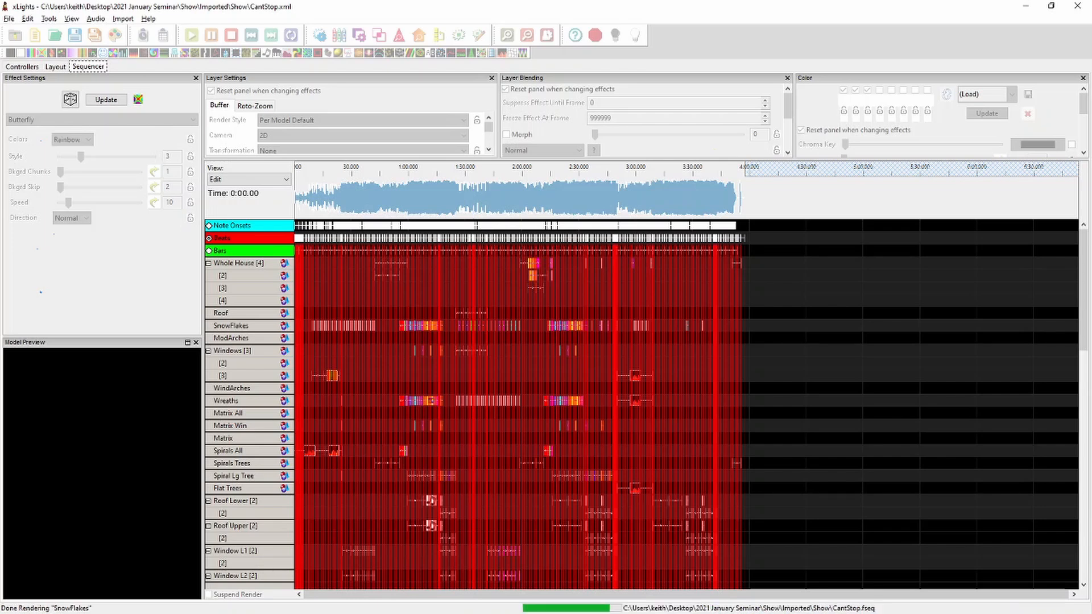
Step: Play part of the CantStop sequence, show it in the House Preview window, and stop playback
left_click(96, 18)
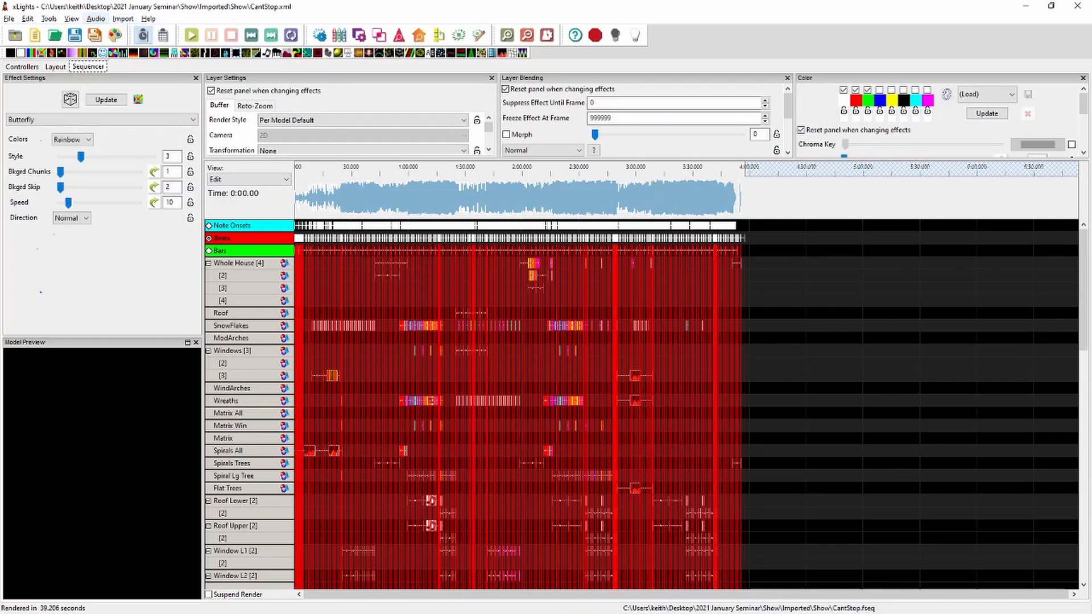
left_click(117, 173)
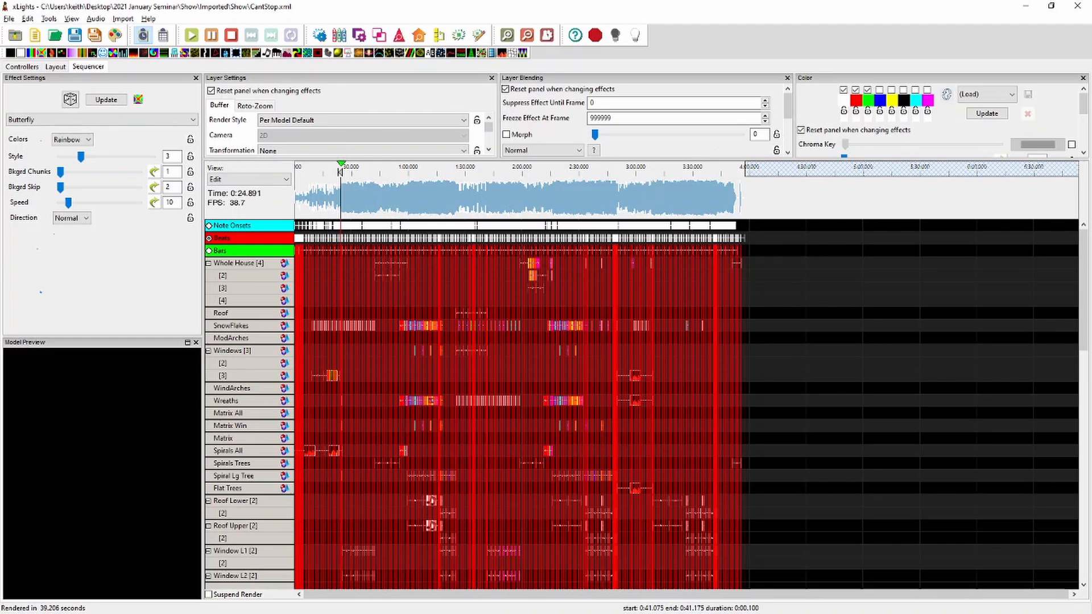
left_click(418, 35)
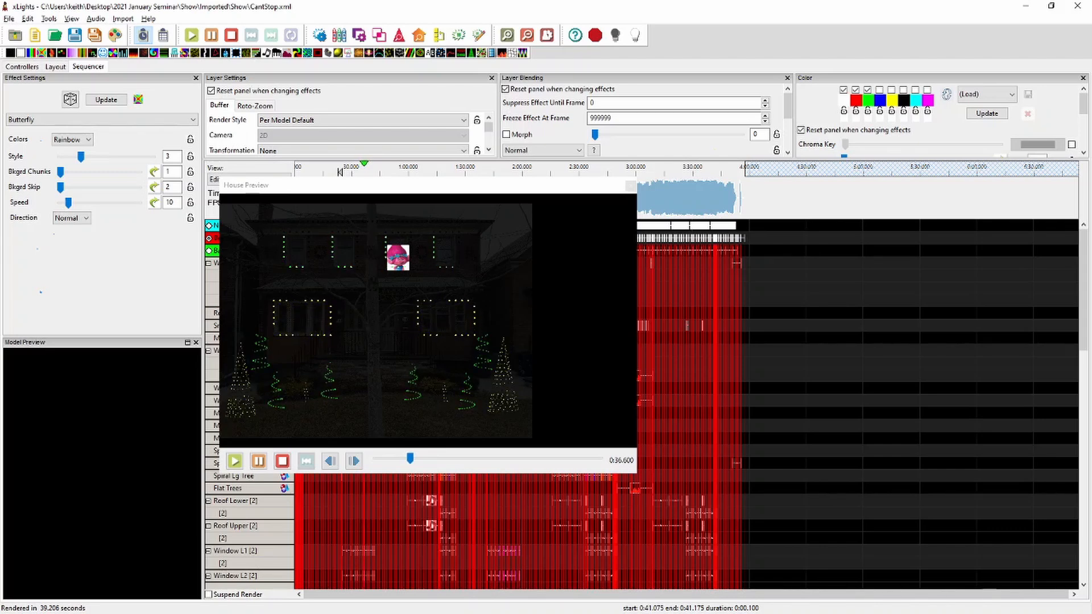
left_click(282, 460)
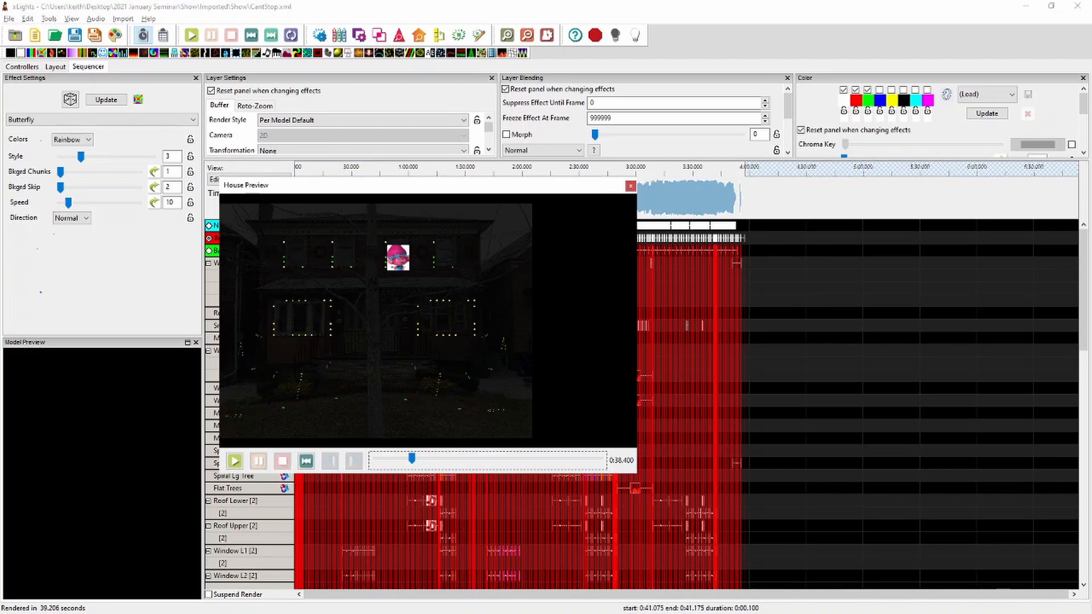
Step: Dock the House Preview above the Model Preview and save the CantStop sequence
left_click_drag(480, 190, 98, 263)
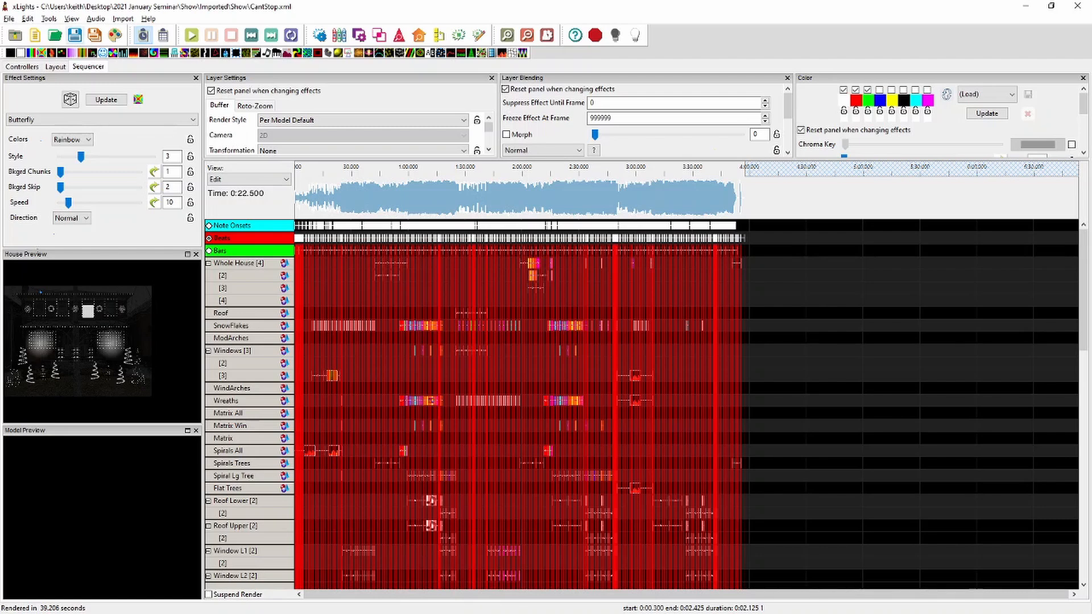
key("ctrl+s")
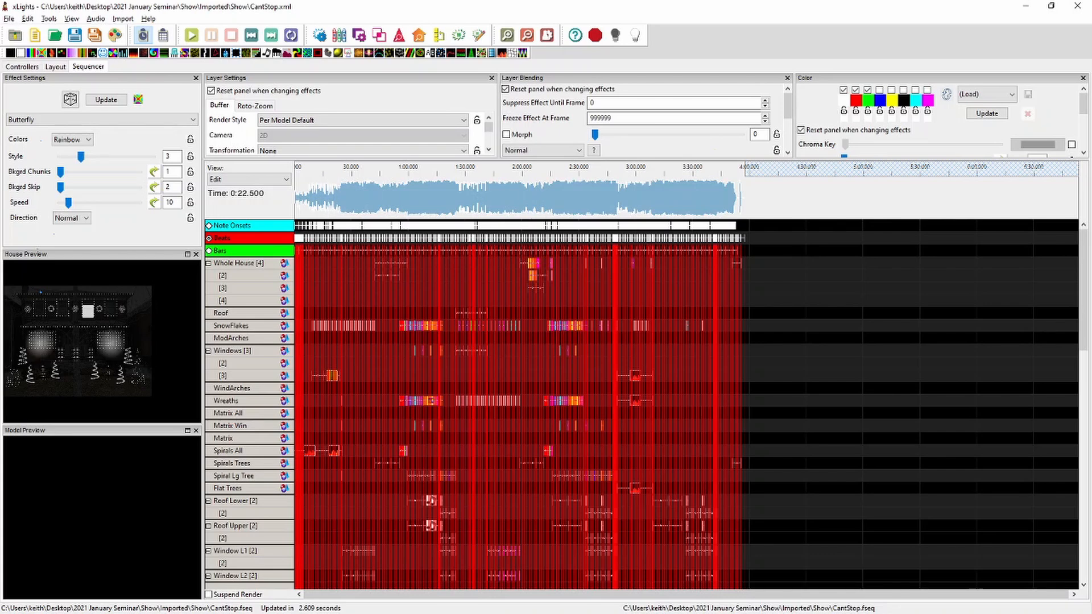
Step: Save the imported show's controller setup, restore the permanent show directory and display its layout
left_click(23, 66)
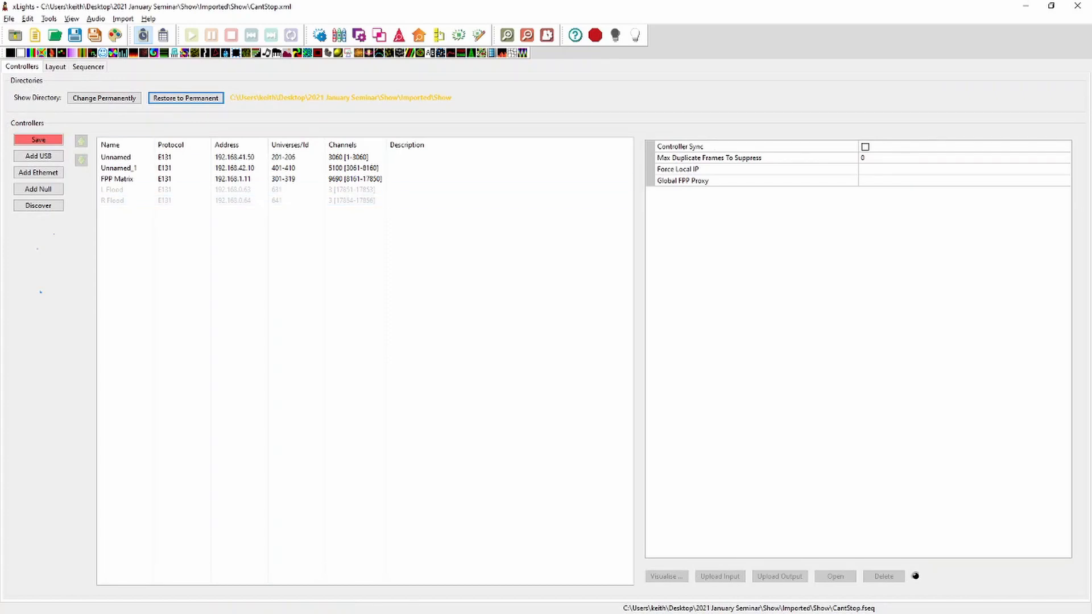
left_click(38, 140)
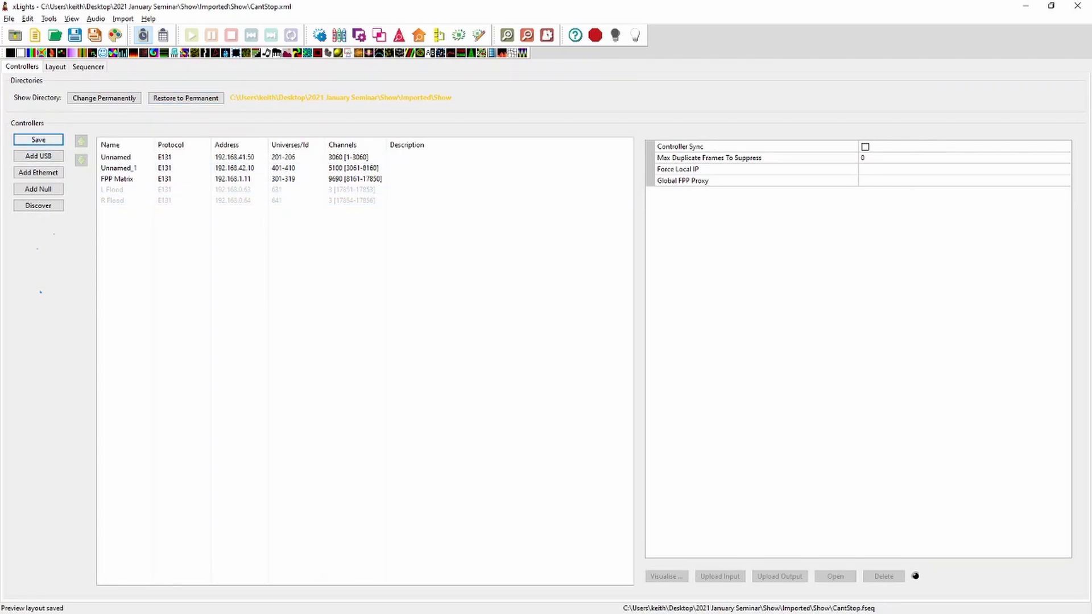
left_click(185, 98)
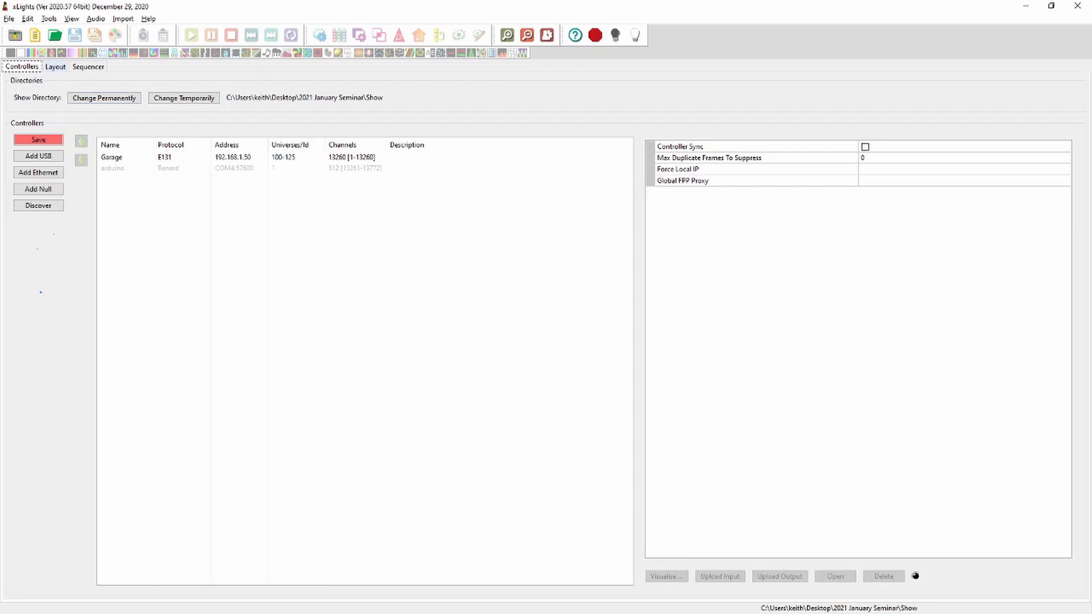
left_click(55, 67)
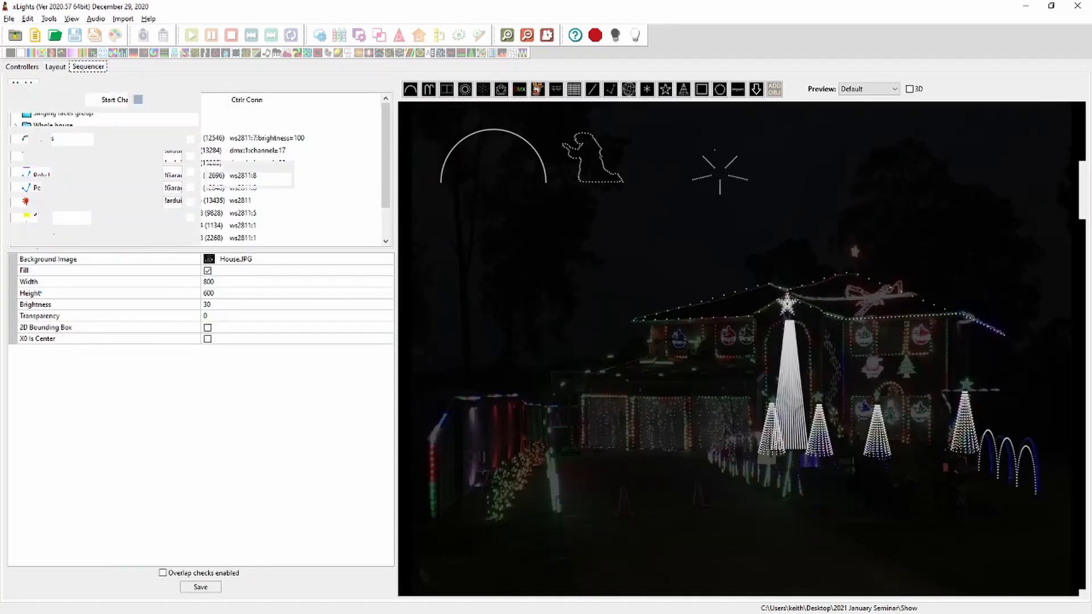
Step: Create a new musical sequence using 01 CAN'T STOP THE FEELING Film final.mp3 from the Imported\Show\_lost folder
left_click(88, 67)
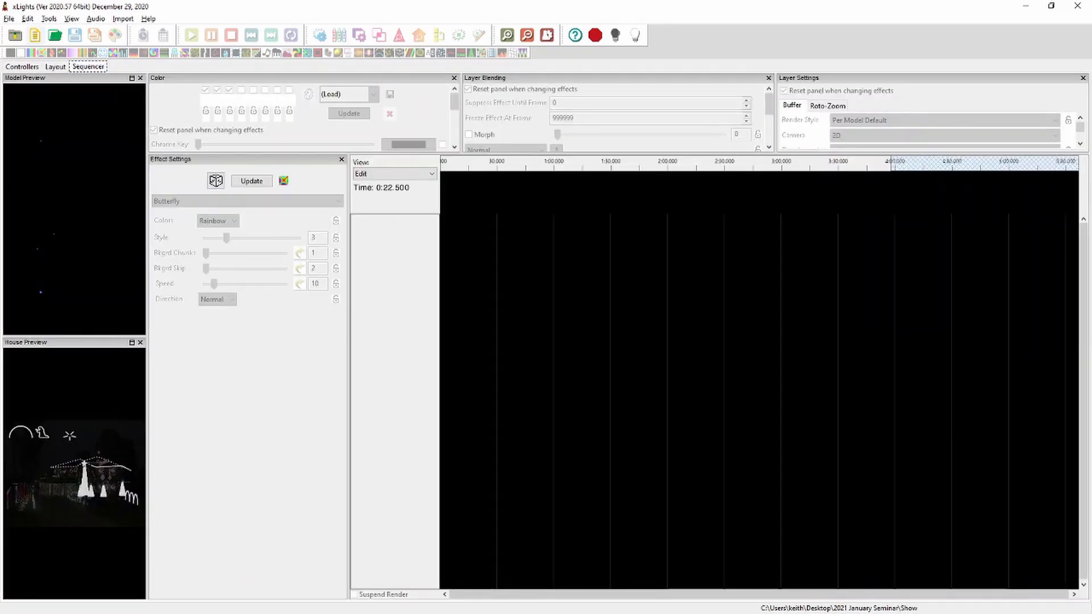
left_click(35, 35)
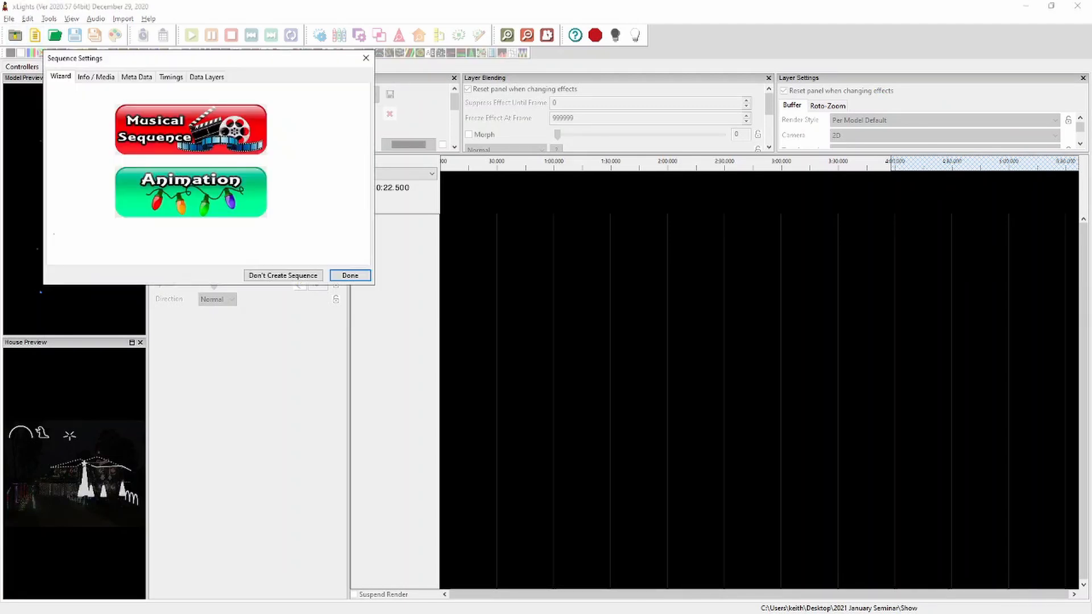
left_click(191, 129)
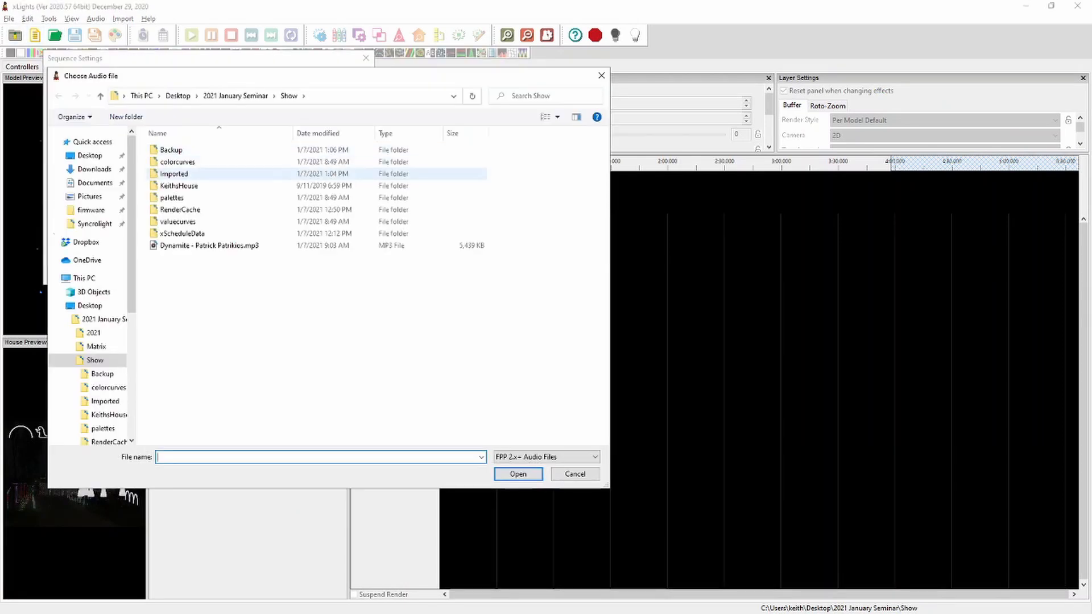
double_click(173, 173)
double_click(167, 149)
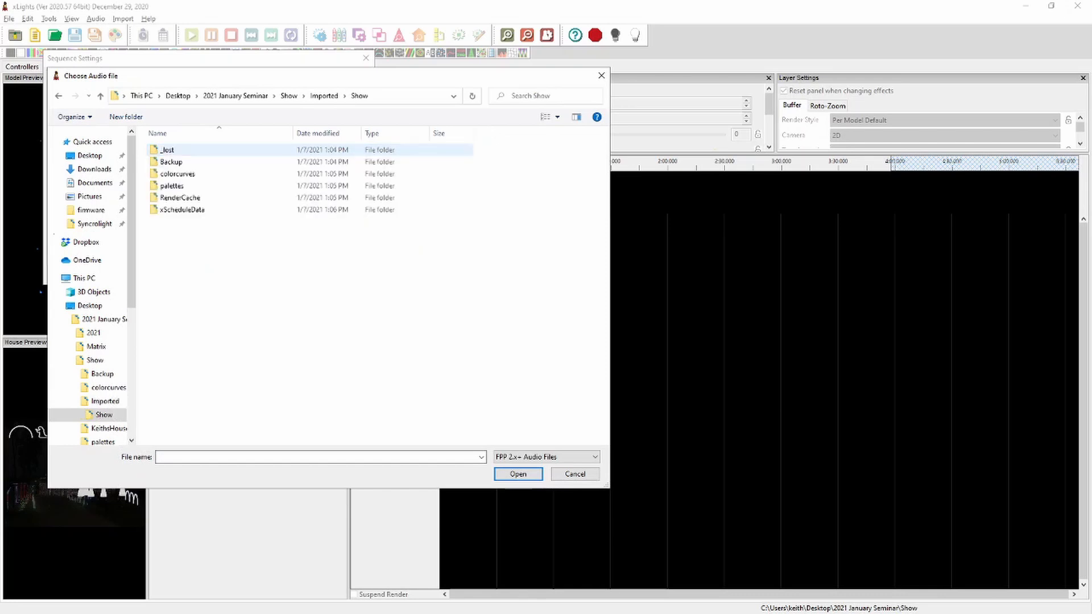
double_click(167, 150)
double_click(194, 149)
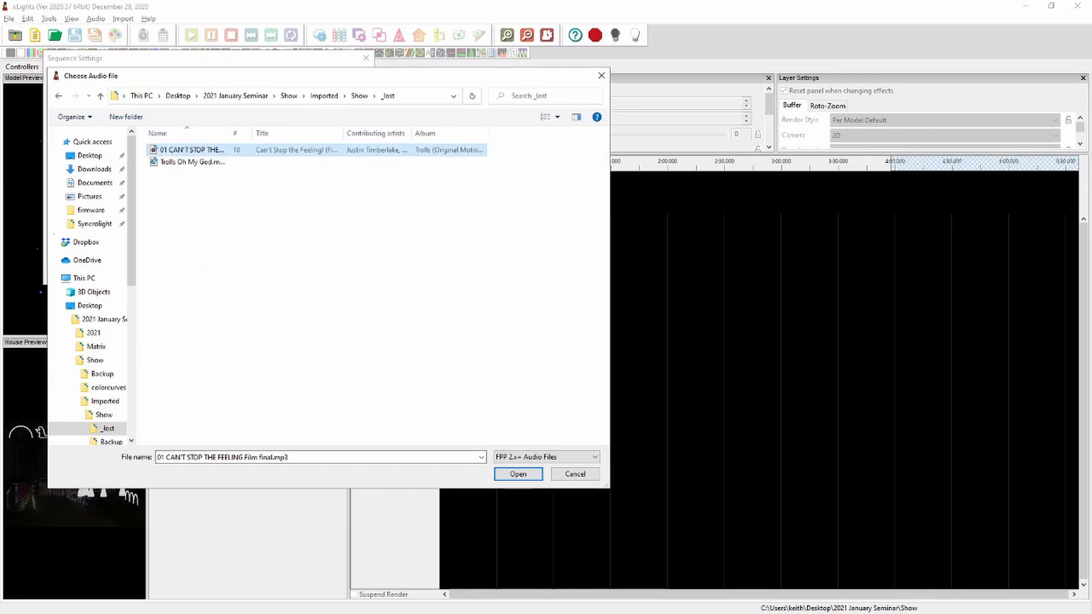
left_click(350, 298)
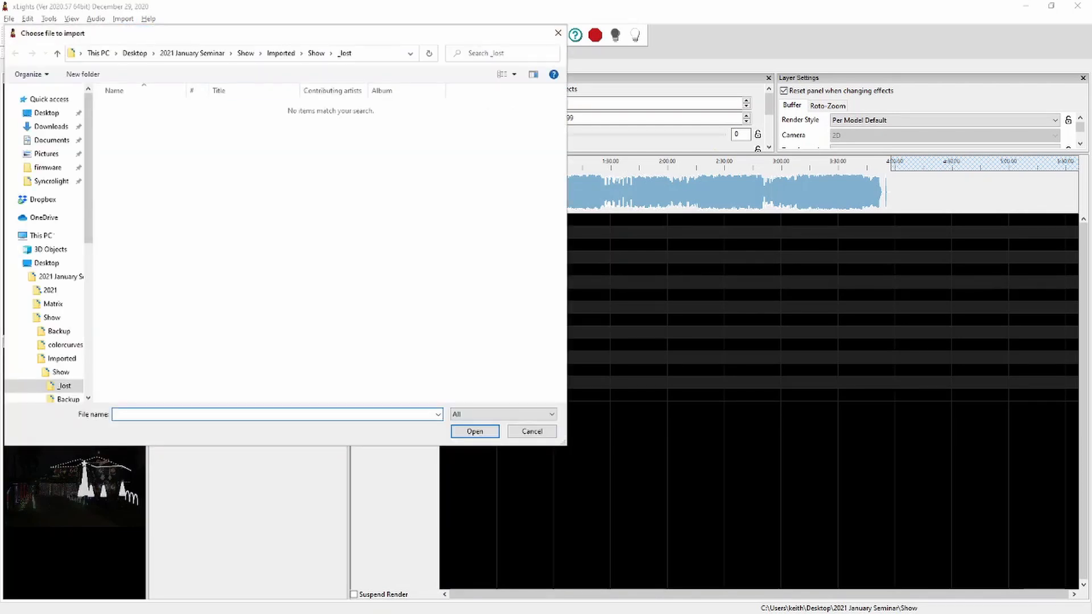
Step: Choose CantStop.xsq in Imported\Show as the effects import source and enlarge the channel mapping dialog
left_click(316, 53)
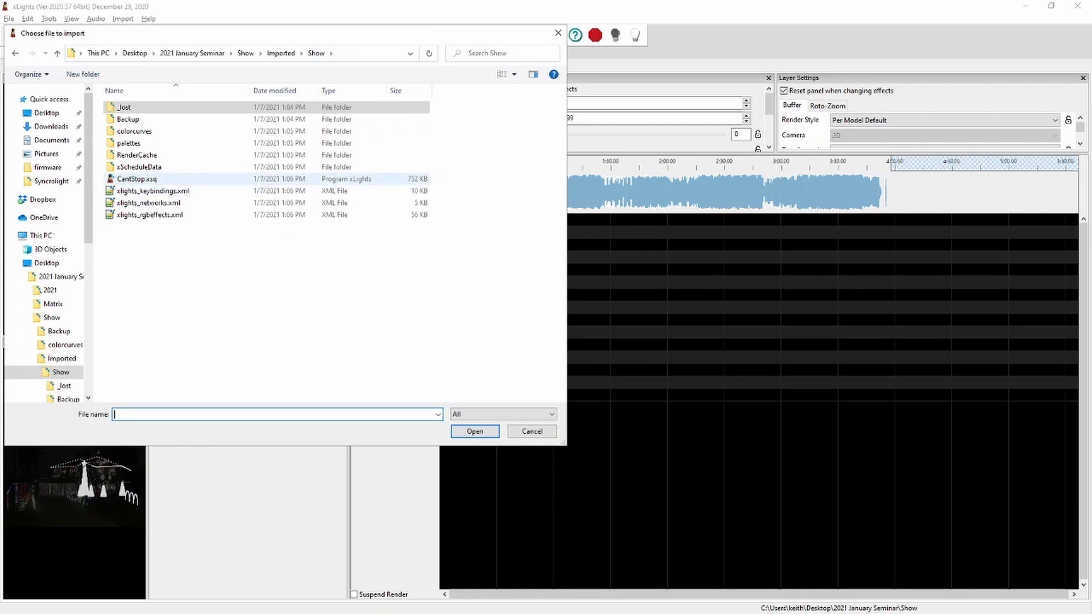
double_click(136, 178)
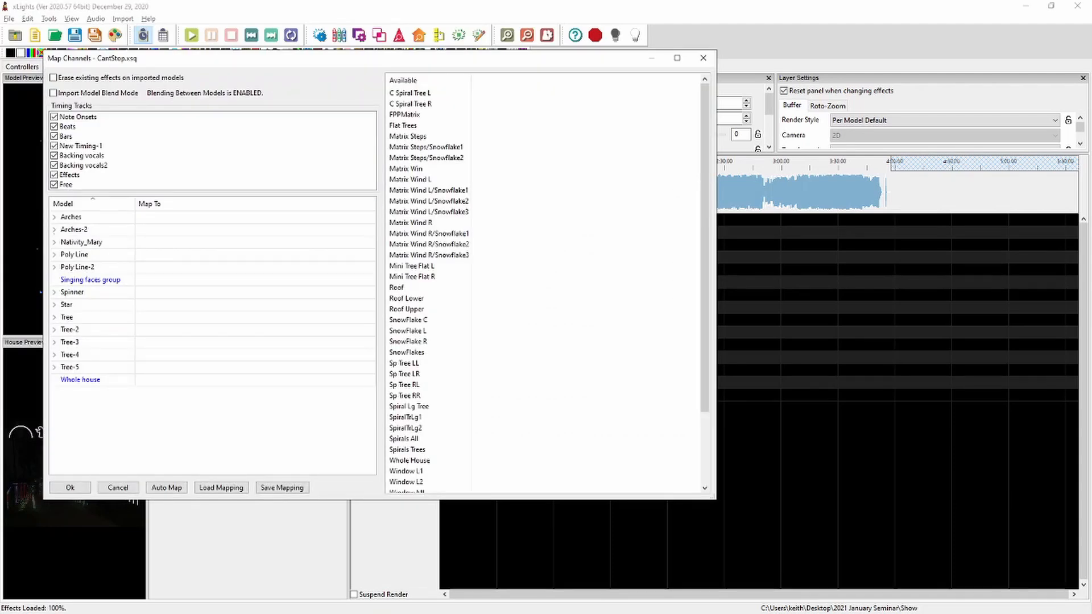
left_click_drag(578, 61, 591, 23)
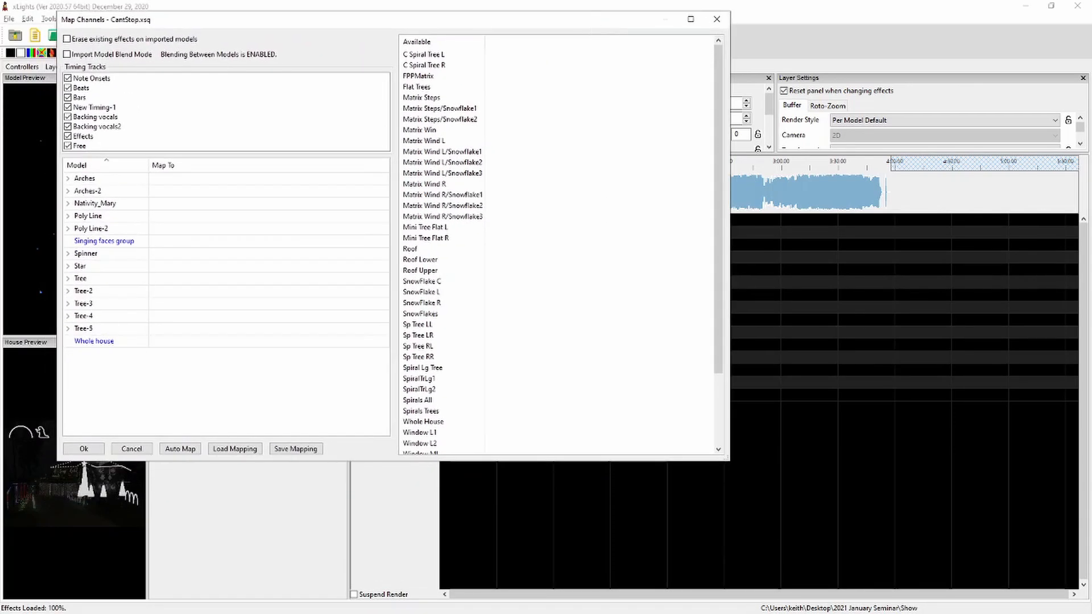
left_click_drag(729, 461, 933, 564)
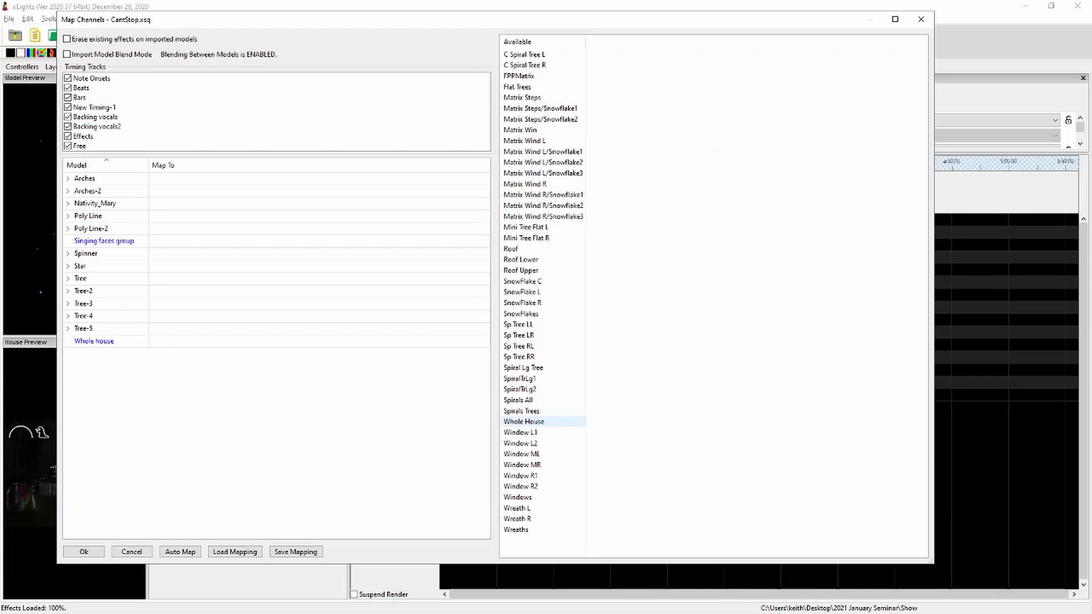
Step: Map the source Whole House to the Whole house group, Roof to Poly Line, and Matrix Win to Tree-5
left_click_drag(524, 422, 170, 341)
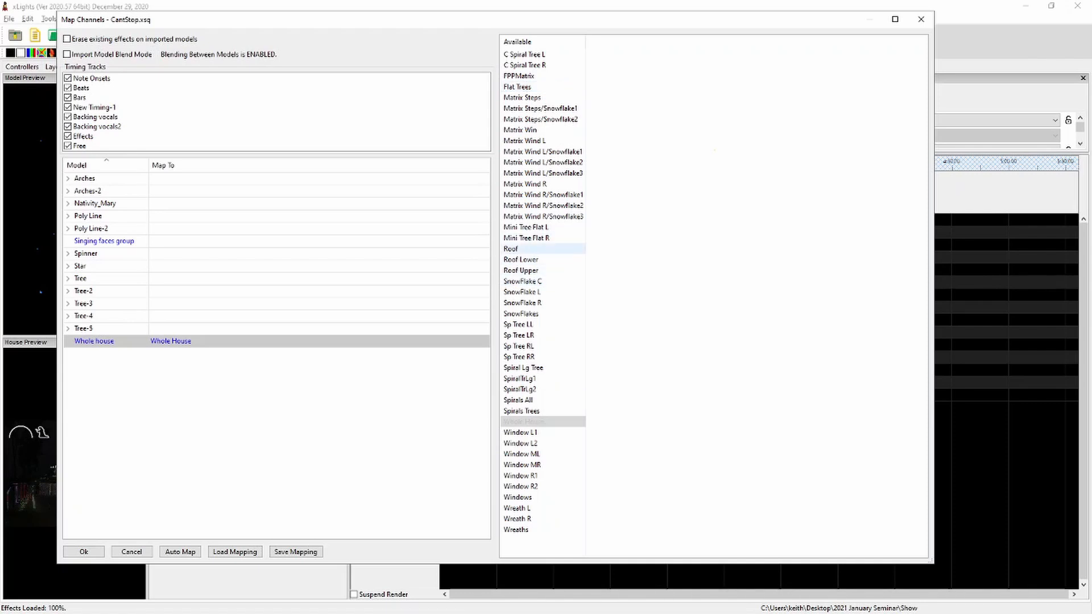
left_click_drag(512, 249, 176, 216)
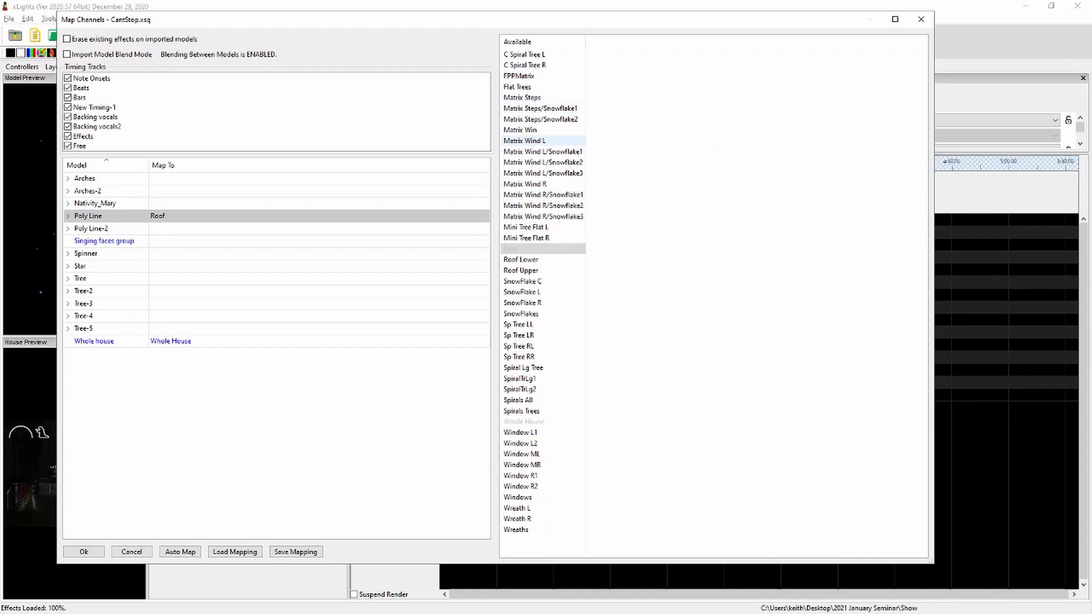
left_click(519, 130)
left_click_drag(520, 129, 188, 328)
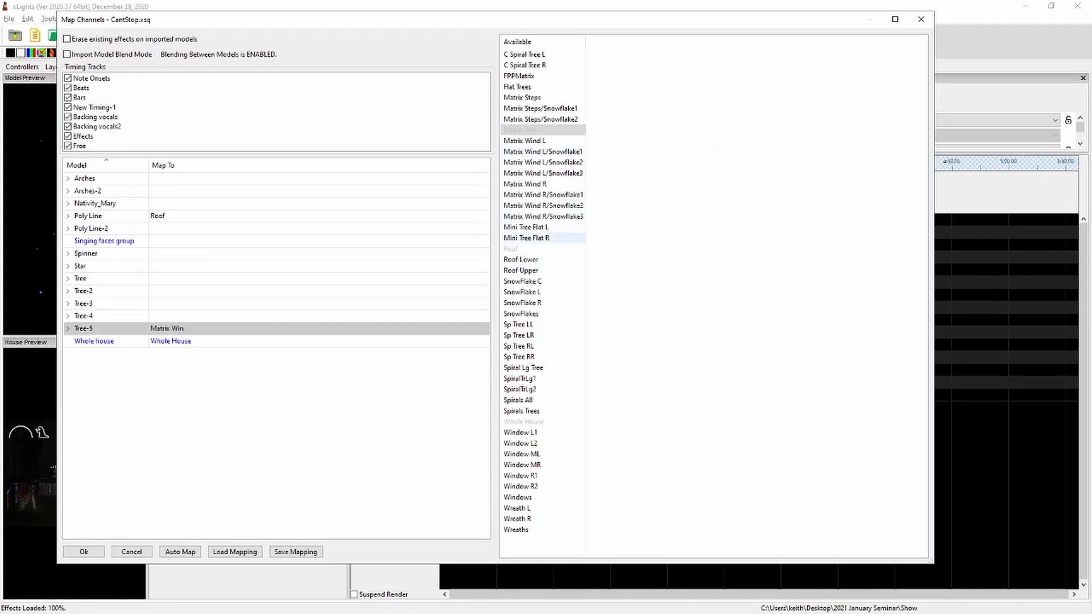
Step: Map Mini Tree Flat L and R to Tree and Tree-2, Sp Tree LL and LR to Arches and Arches-2, and Spiral Lg Tree to Tree-3
left_click_drag(526, 227, 227, 278)
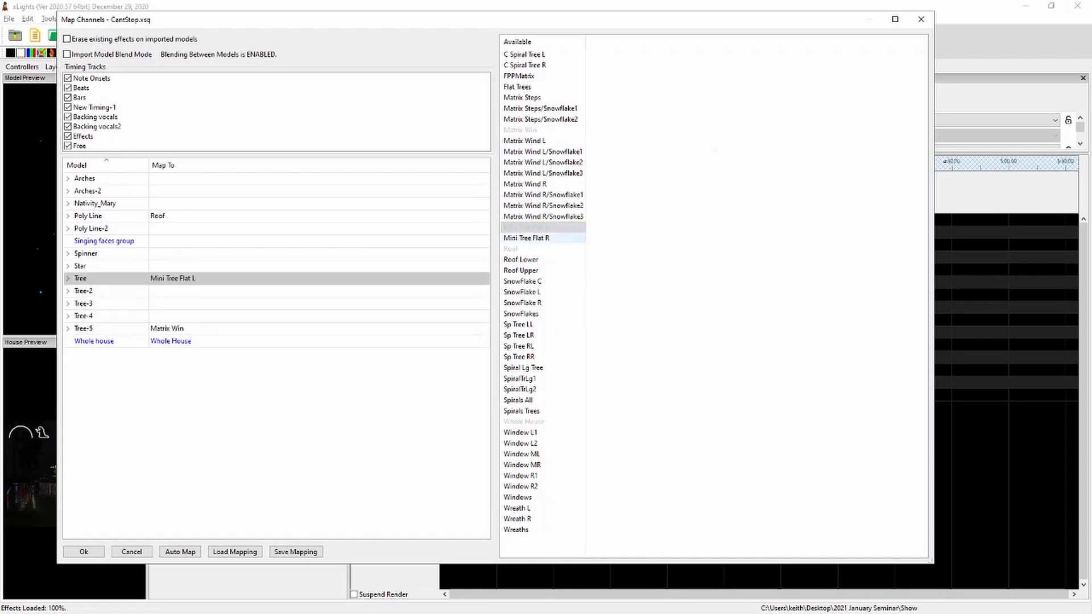
left_click_drag(527, 238, 228, 290)
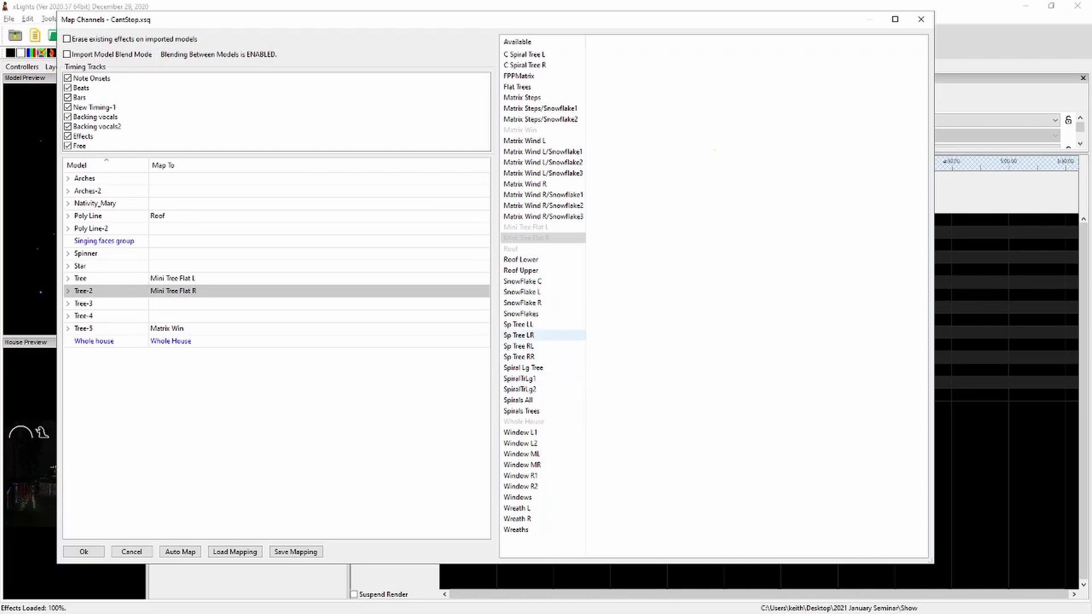
left_click_drag(518, 324, 284, 178)
left_click_drag(519, 335, 284, 191)
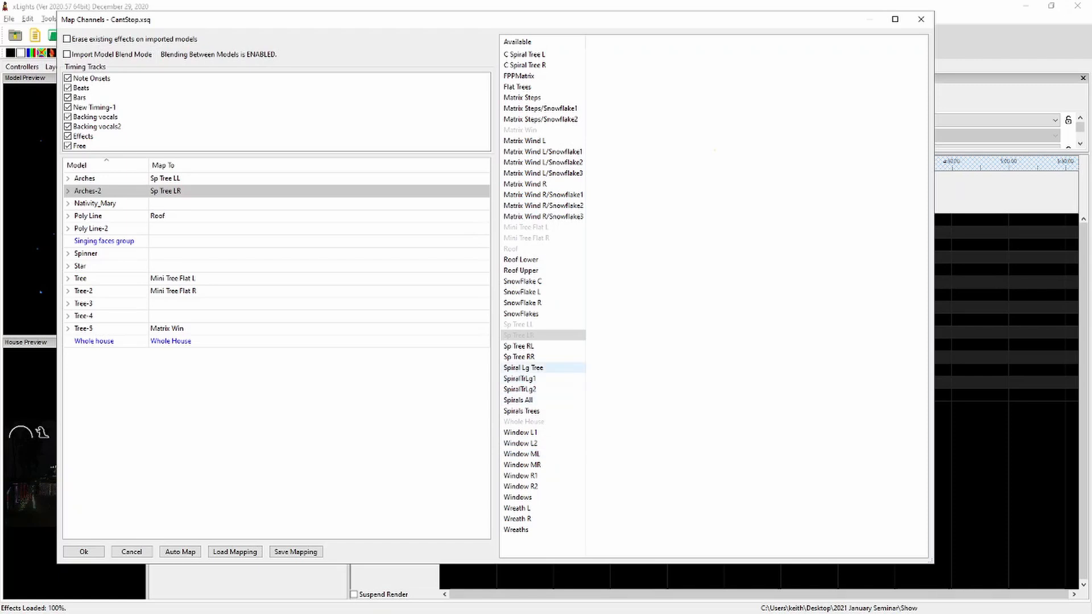
left_click_drag(523, 368, 284, 303)
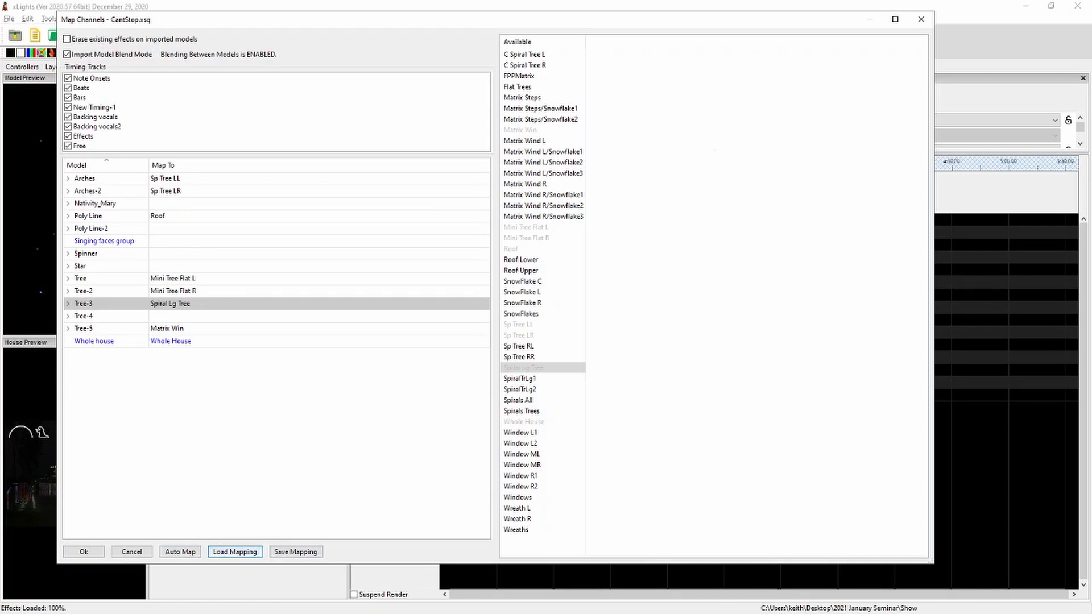
Step: Import the mapped effects with Import Model Blend Mode enabled, without saving the mapping for future imports
left_click(83, 552)
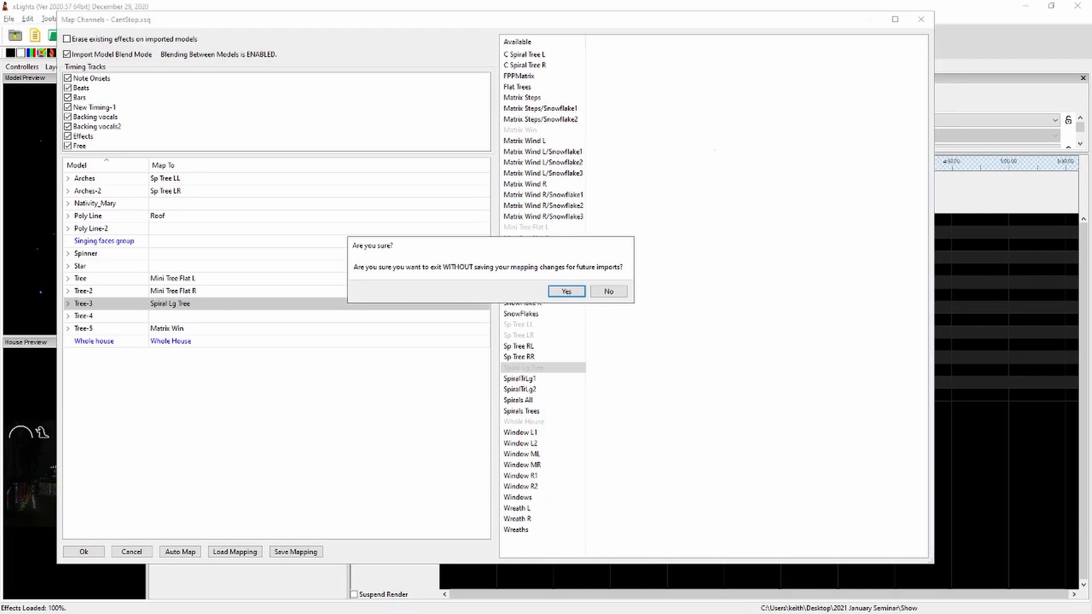
key("Return")
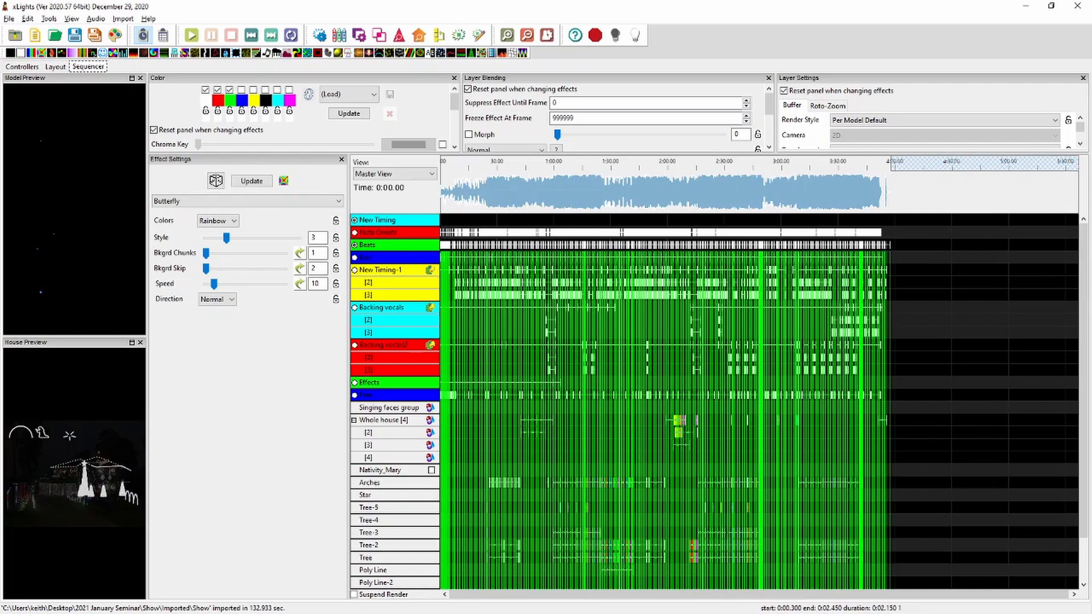
Step: Turn off the Beats timing lines across the effects grid and render the whole imported sequence
left_click(354, 245)
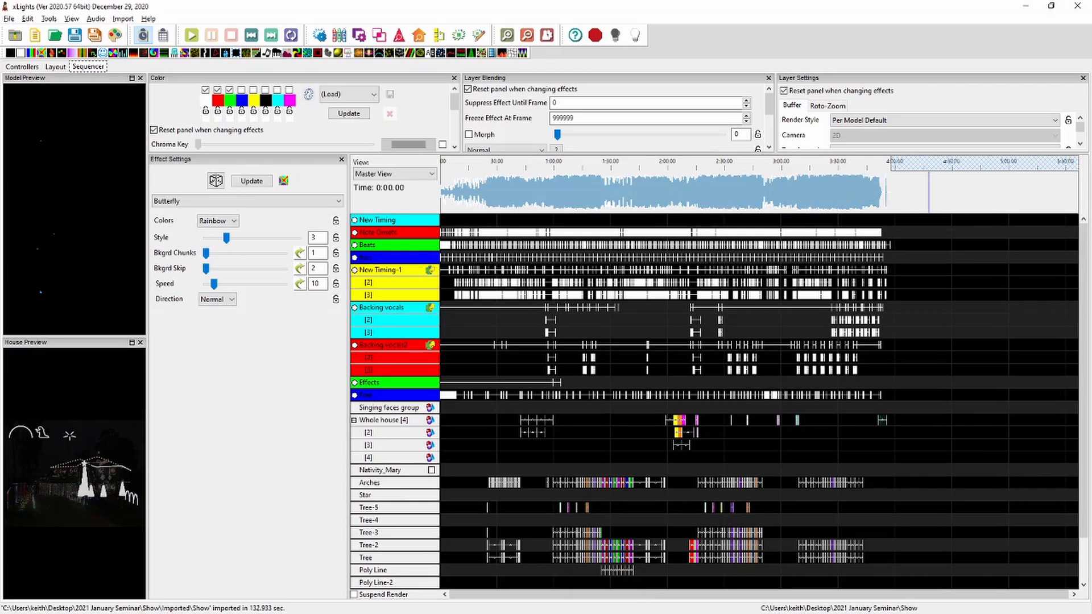
scroll(971, 432, "down", 2)
scroll(966, 433, "up", 2)
scroll(515, 433, "down", 2)
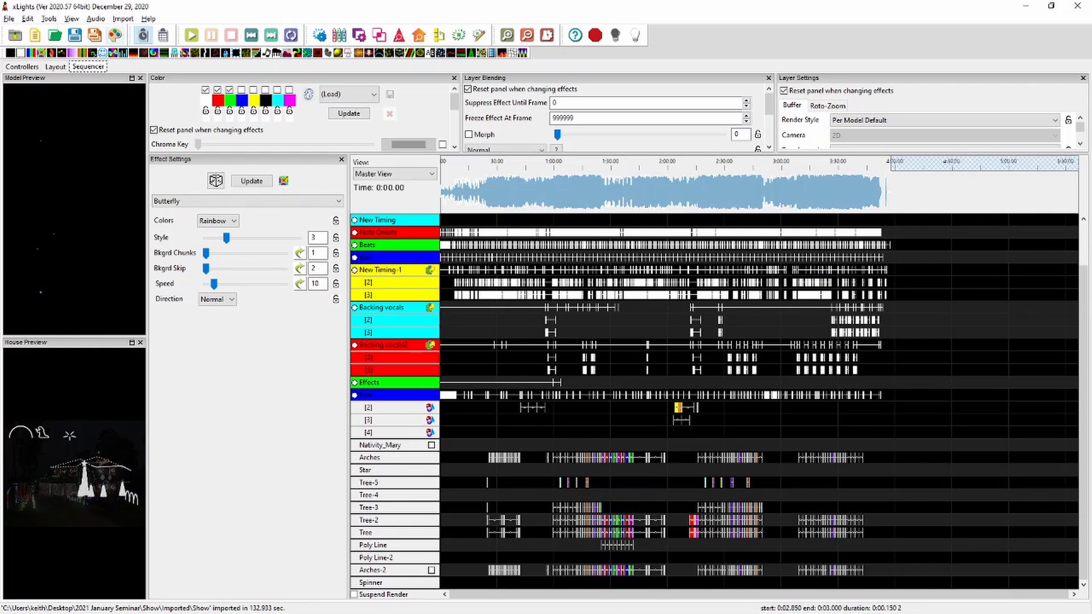
left_click(115, 35)
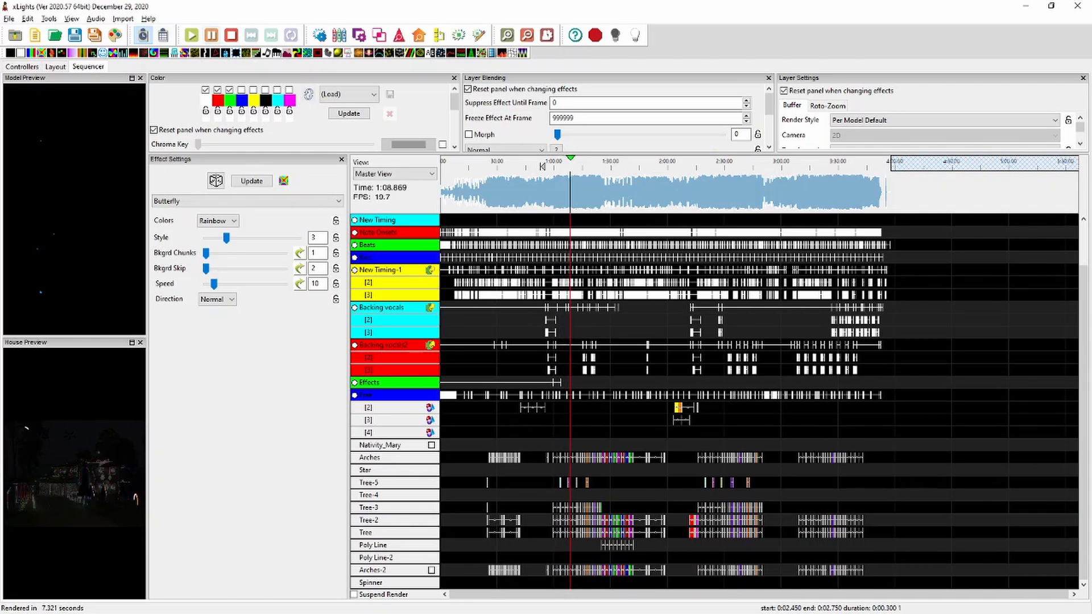
Step: Stop playback and create a new sequence with the default settings, discarding the unsaved changes of the open one
left_click(232, 36)
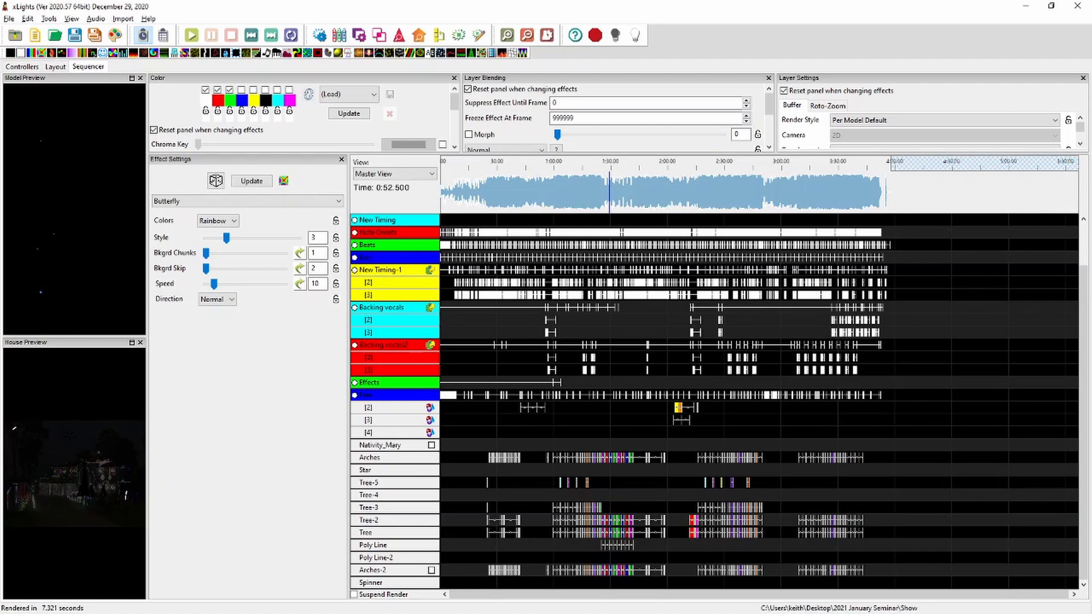
scroll(604, 484, "up", 1)
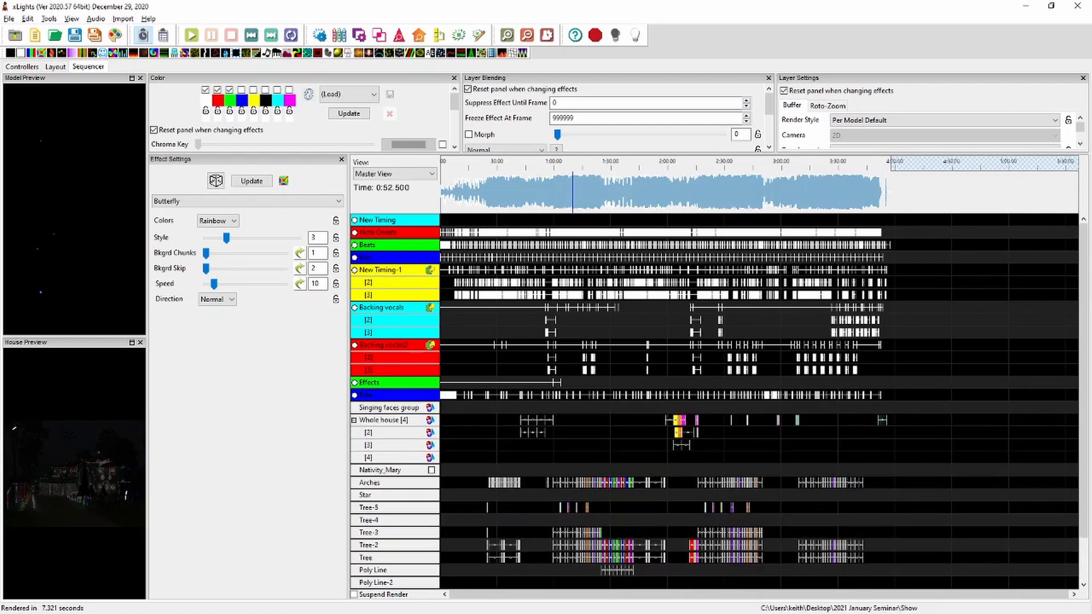
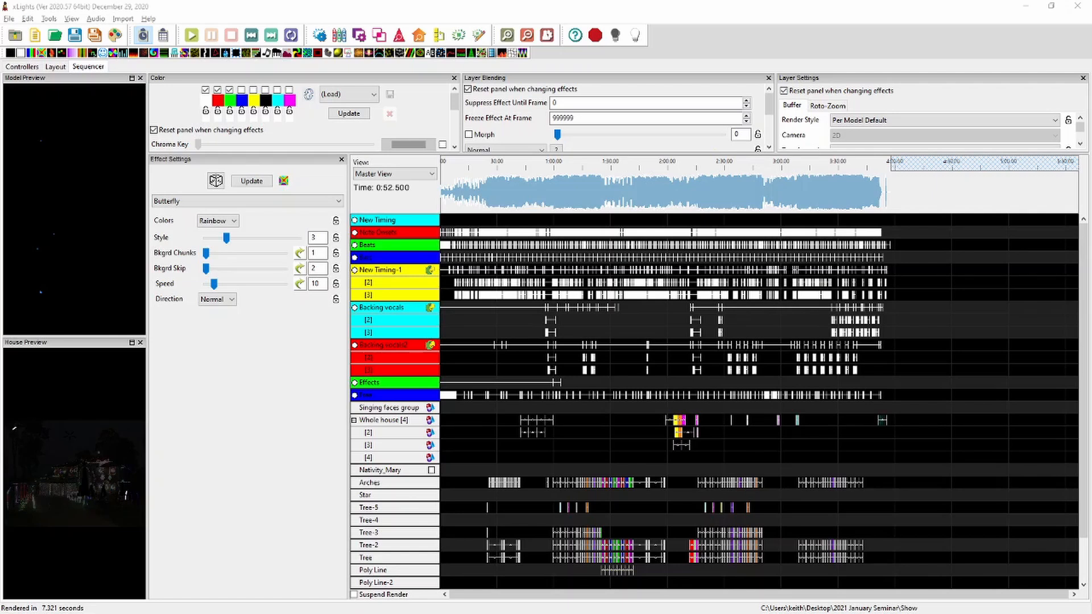
left_click(35, 36)
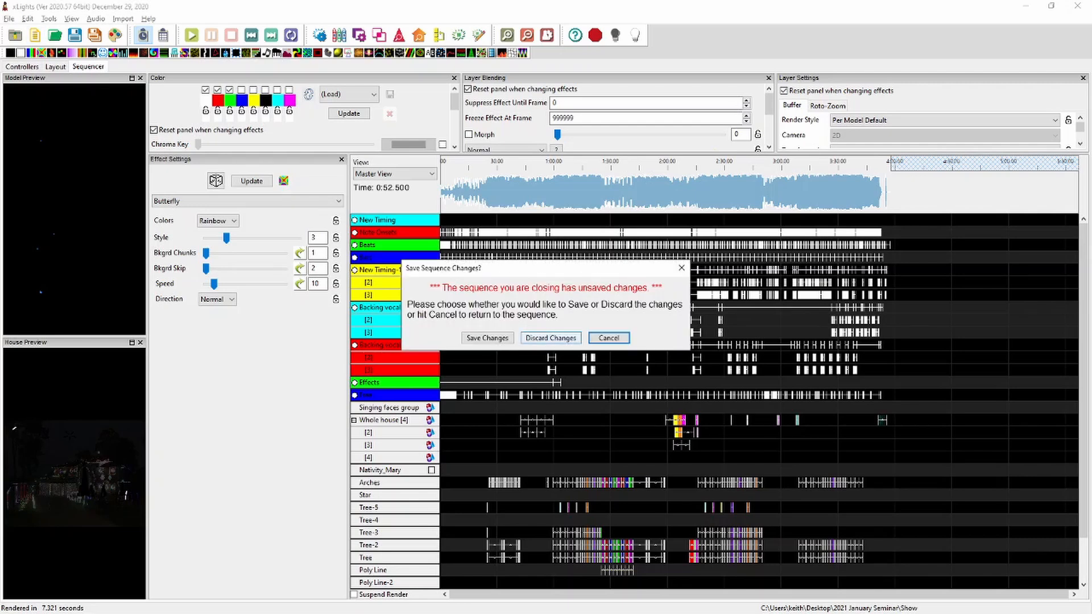
left_click(550, 338)
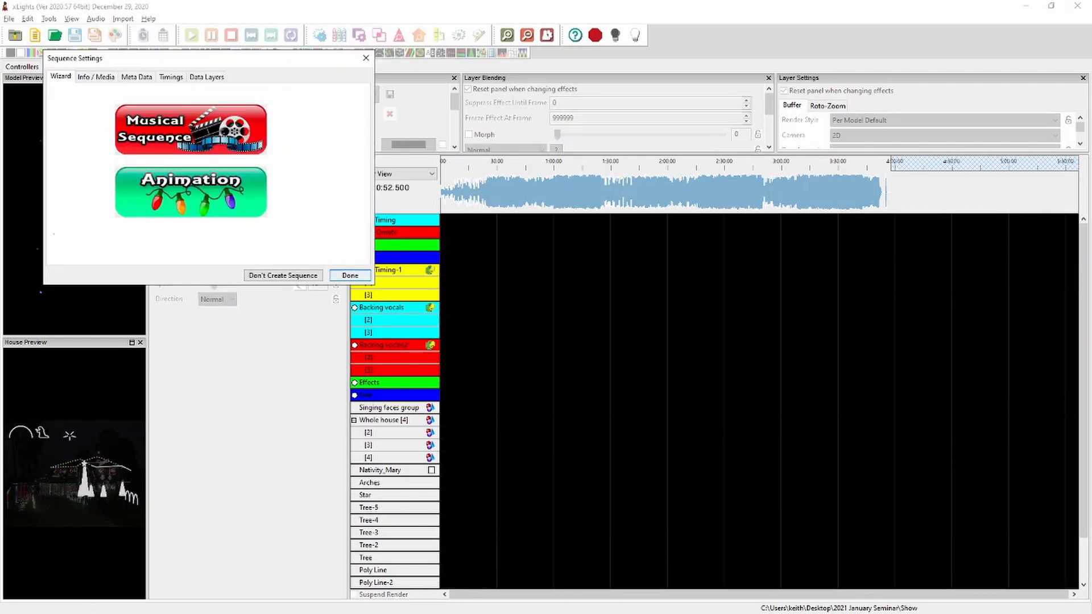
left_click(349, 275)
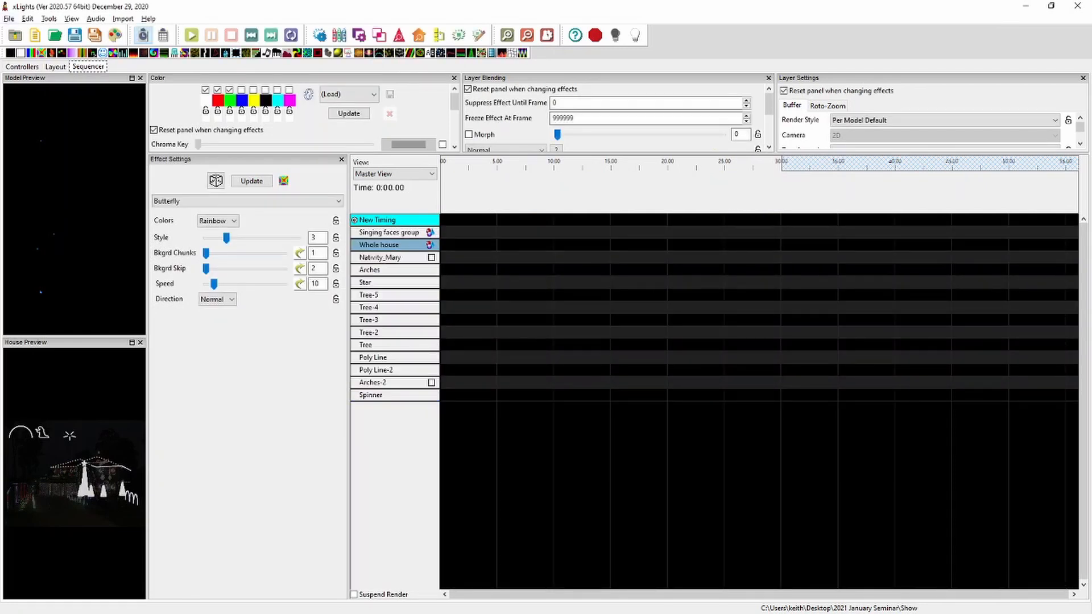
Step: Set the new sequence's duration to 90 seconds in its sequence settings
left_click(10, 18)
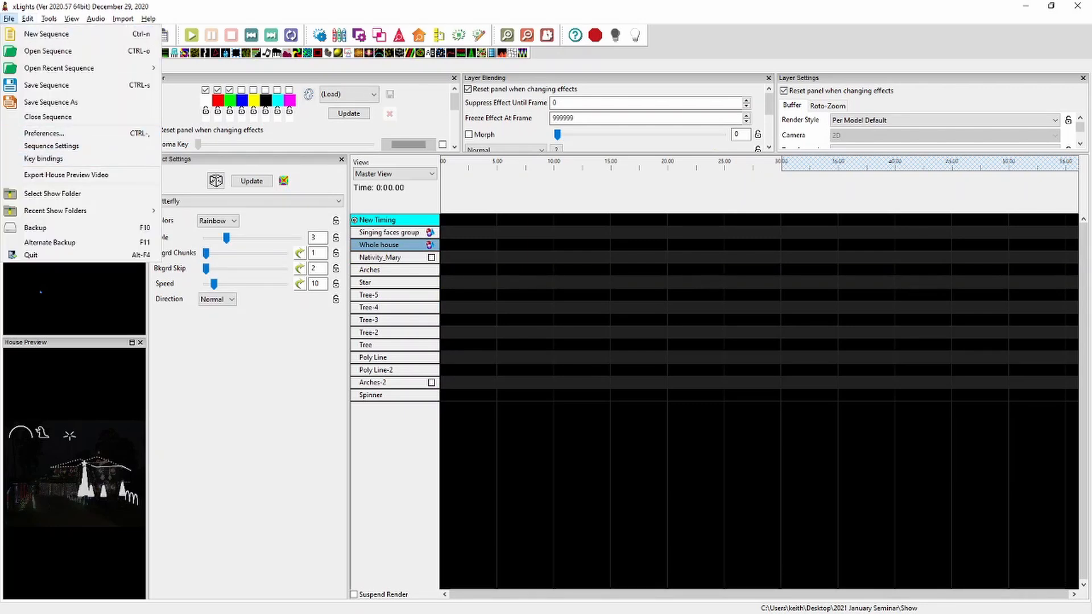
left_click(51, 146)
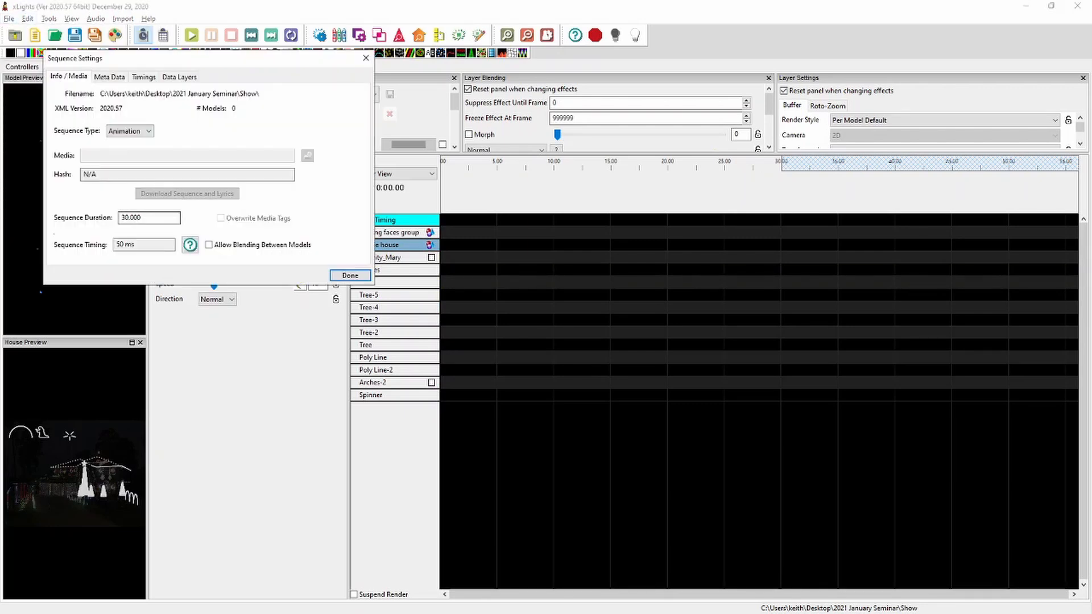
left_click(123, 217)
key("Delete")
type("9")
left_click(350, 275)
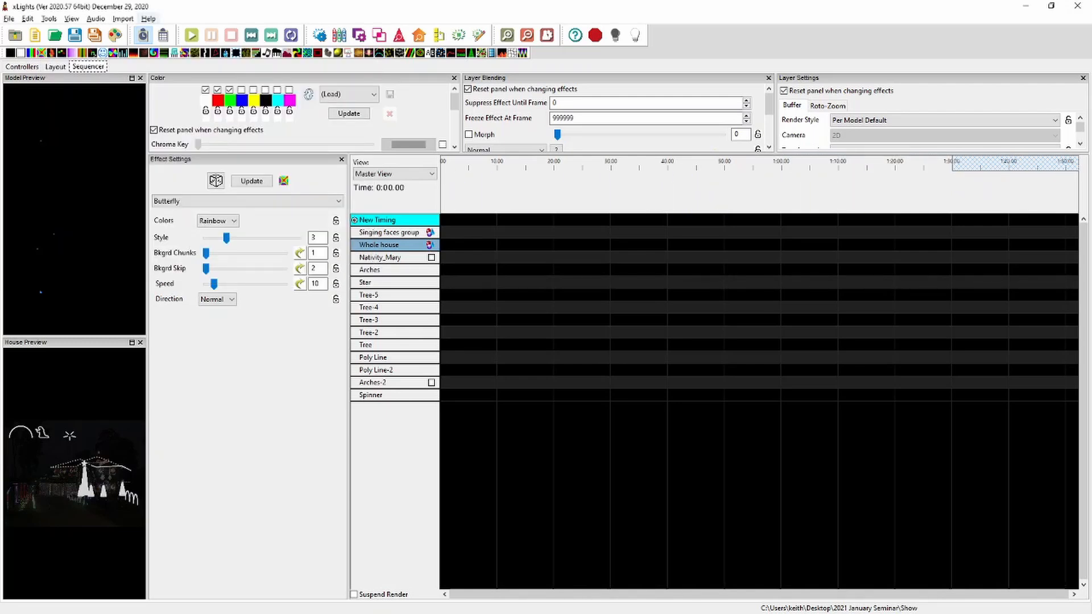
Step: Open Amazing-grace-2017.lms from the 2021 January Seminar folder's Show\Imported subfolder for effect import
left_click(123, 18)
left_click(150, 31)
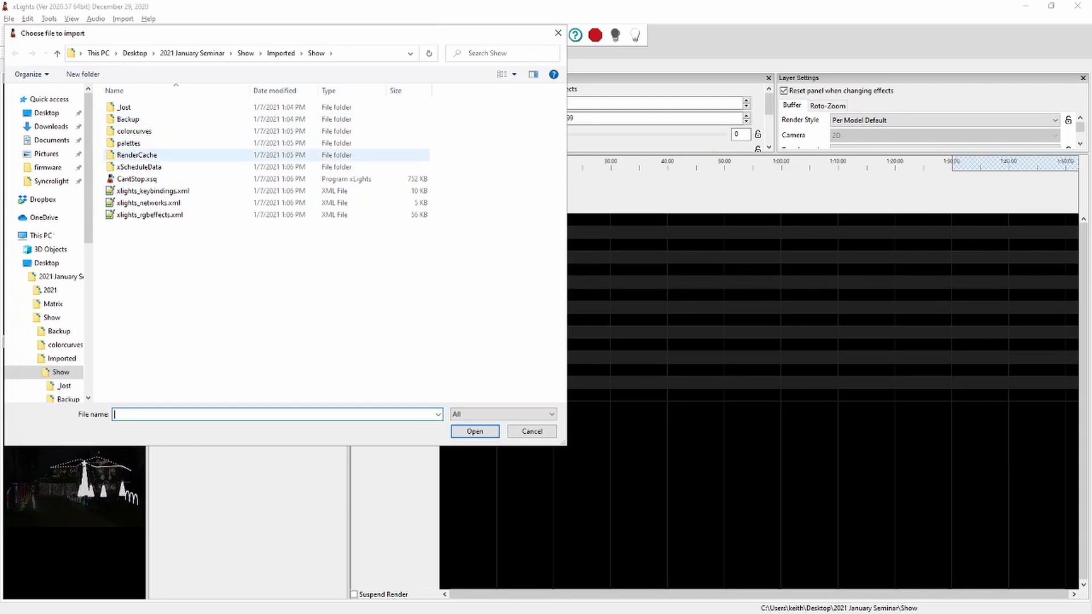
left_click(192, 53)
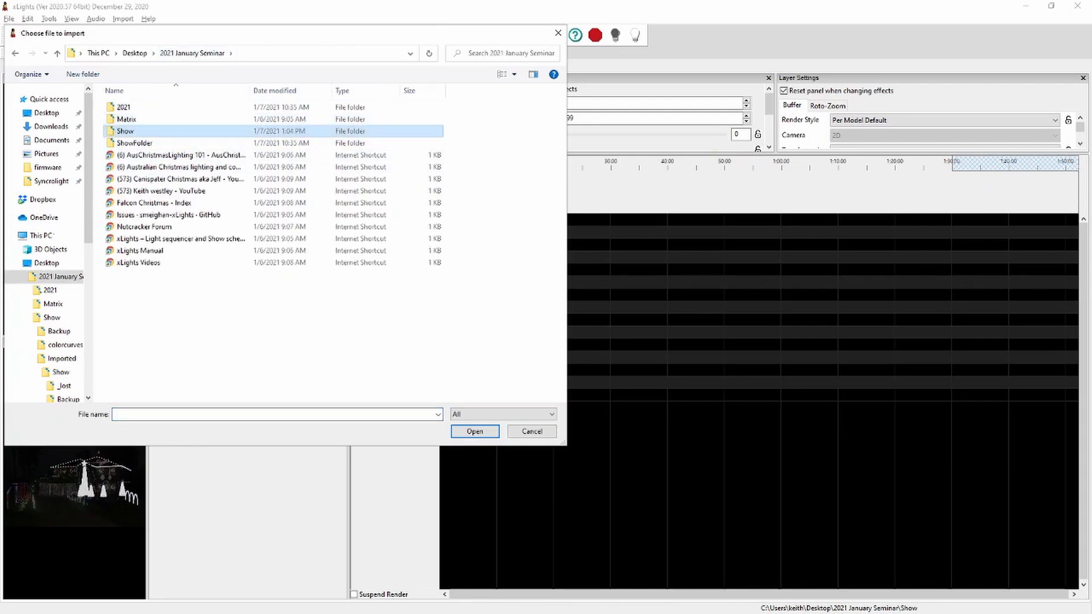
double_click(126, 130)
double_click(128, 131)
left_click(154, 119)
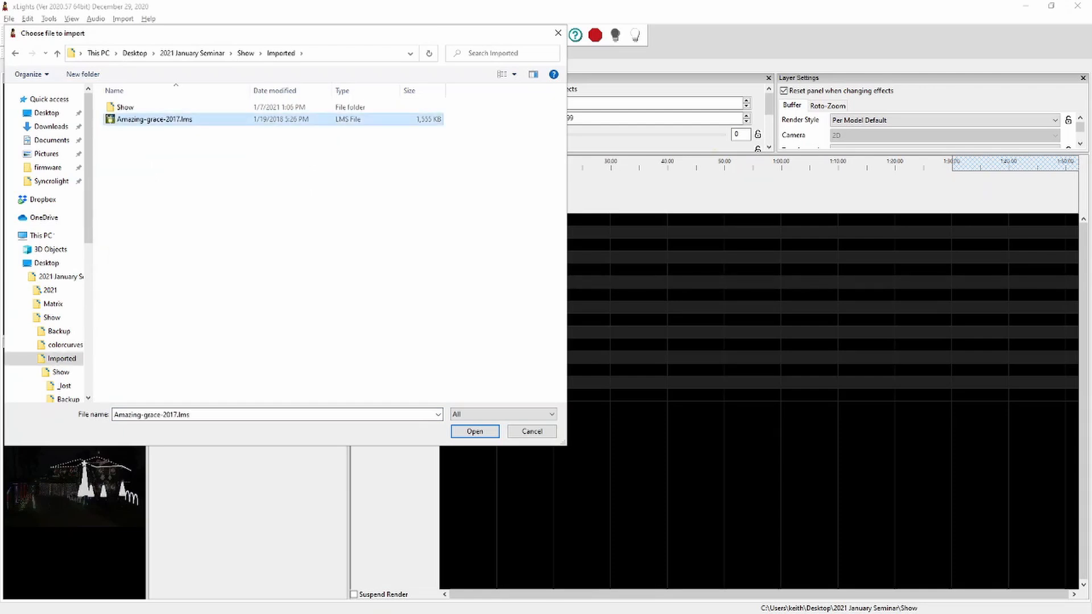
left_click(474, 431)
Step: Map source channels Arch 1-01 through Arch 1-08 to Nodes 1 through 8 of Strand 1 in Arches-2
scroll(540, 296, "down", 20)
scroll(541, 296, "down", 6)
scroll(540, 296, "up", 6)
scroll(711, 296, "up", 12)
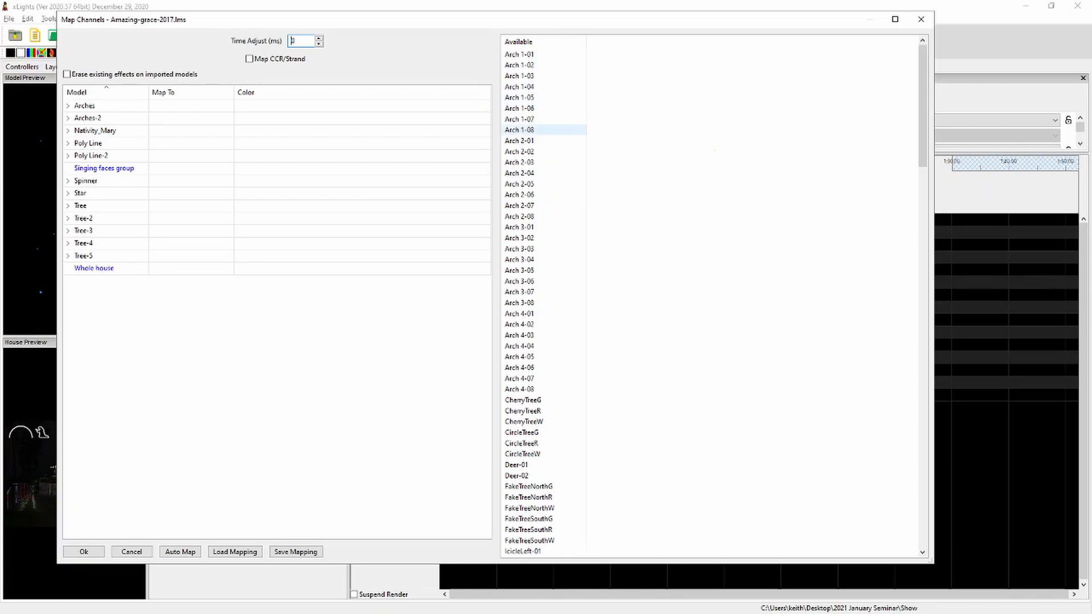
left_click(68, 106)
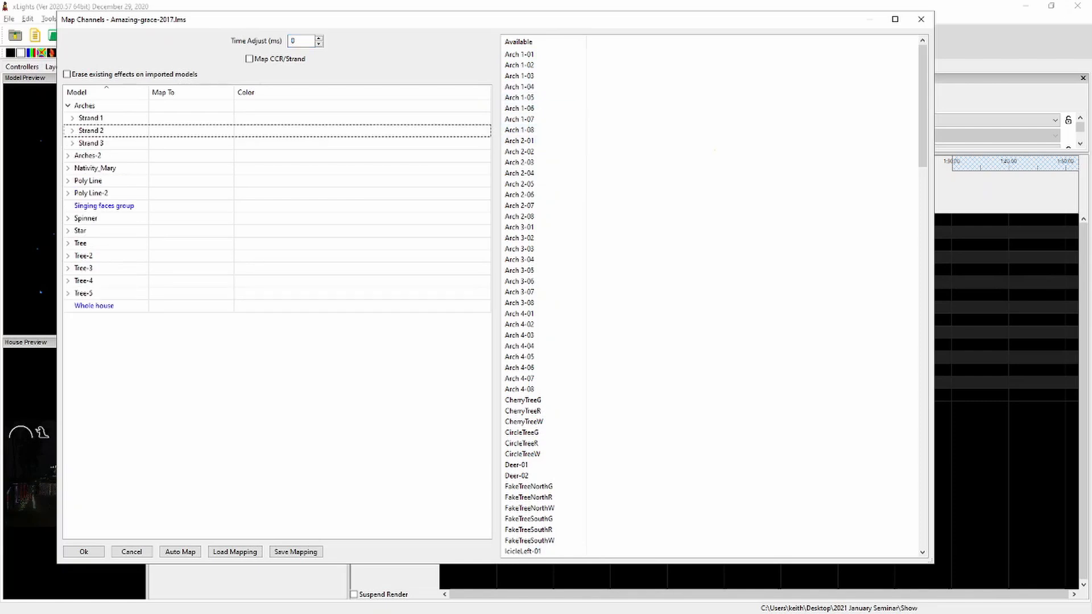
left_click(68, 156)
left_click(72, 168)
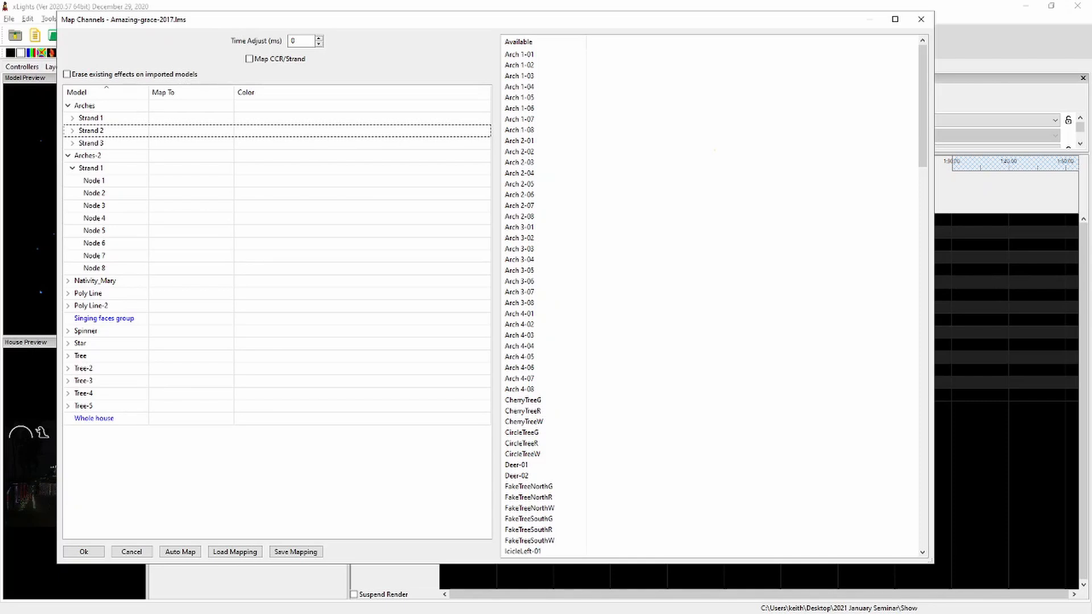
left_click(95, 181)
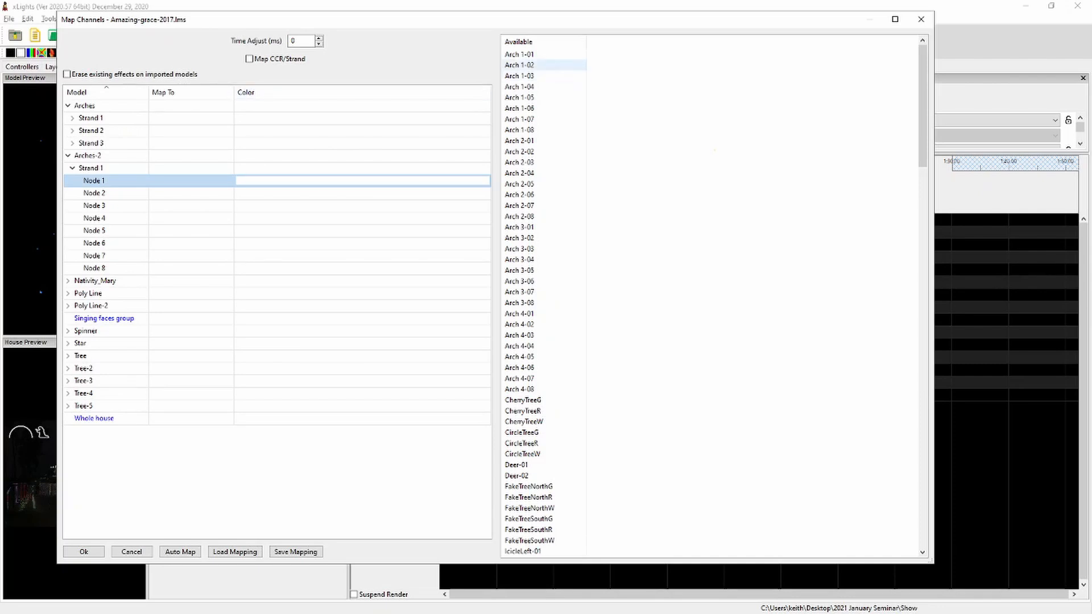
left_click(520, 55)
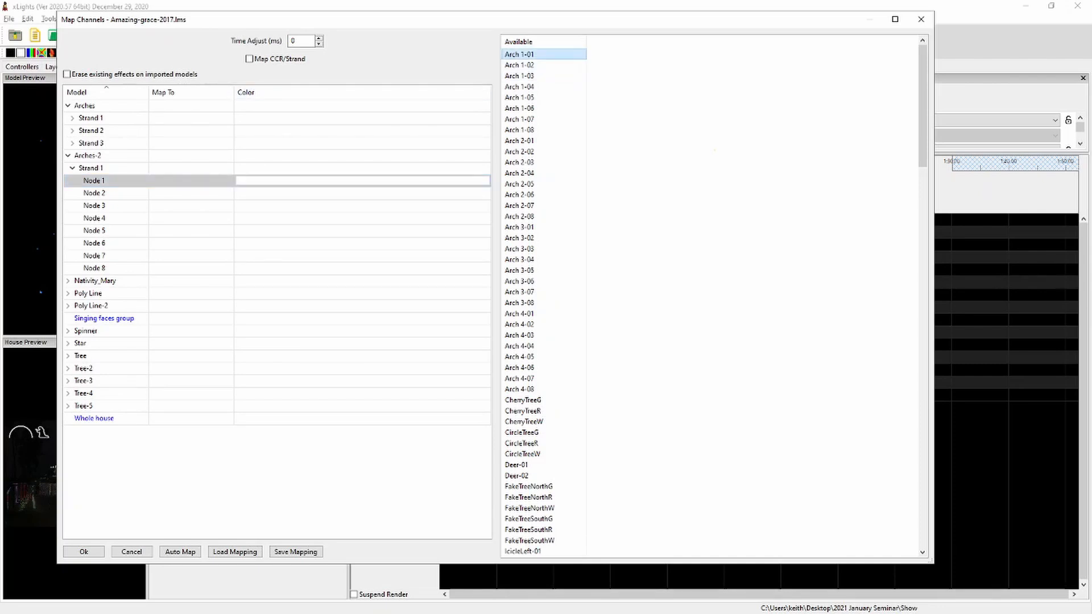
key("Return")
key("Return")
key("Return")
key("Return")
key("Return")
key("Return")
key("Return")
key("Return")
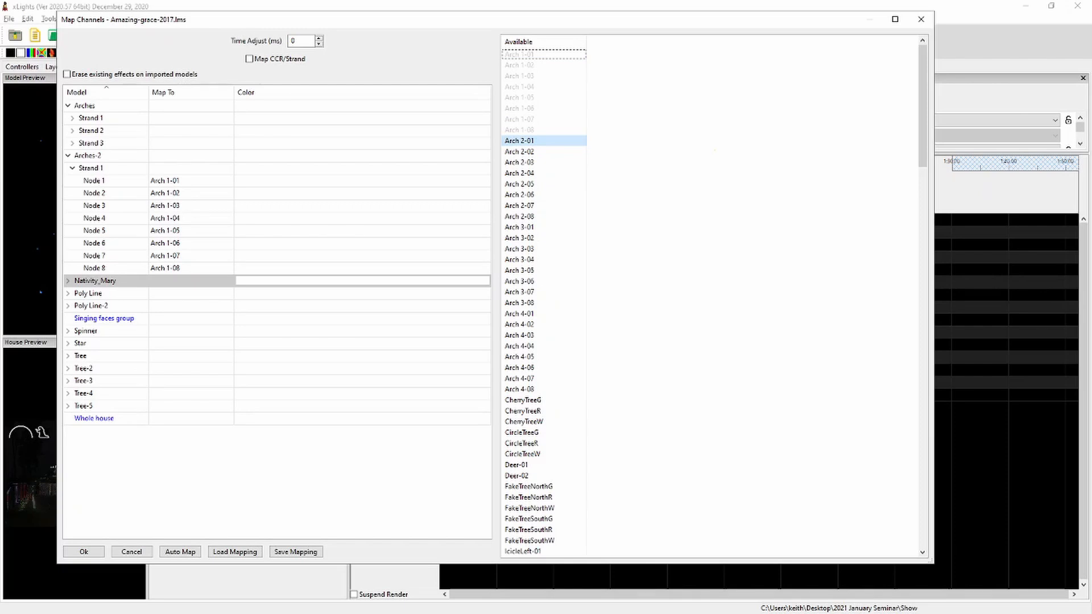
Step: Map Spiral TreeR-01 through TreeR-08 to Strands 1 to 8 of Tree-2, and Spiral TreeW-01 through TreeW-08 to Strands 9 to 16
left_click(68, 156)
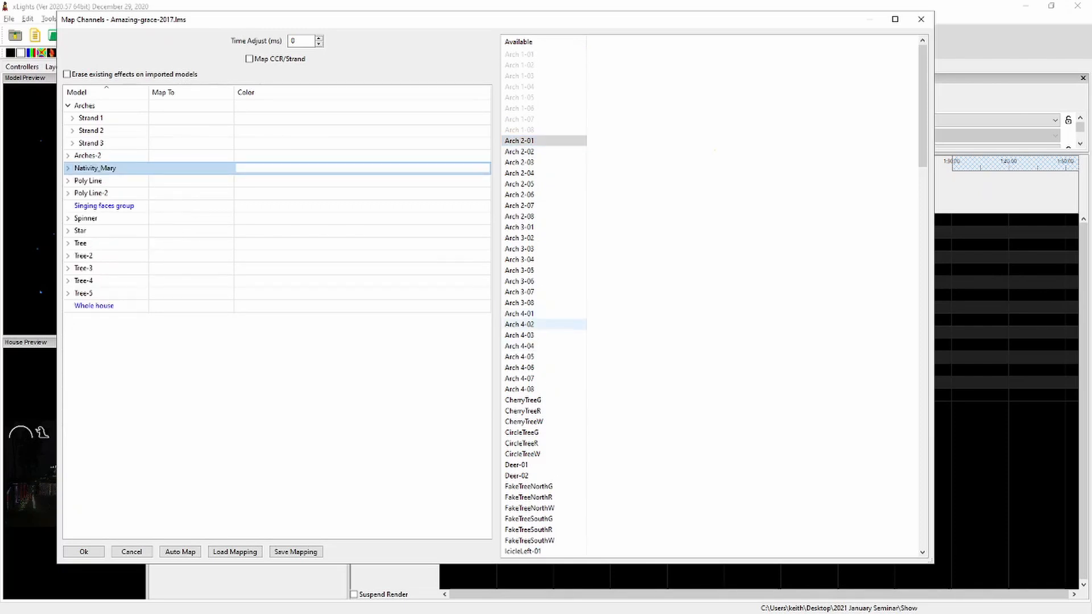
scroll(529, 316, "down", 10)
scroll(529, 314, "down", 20)
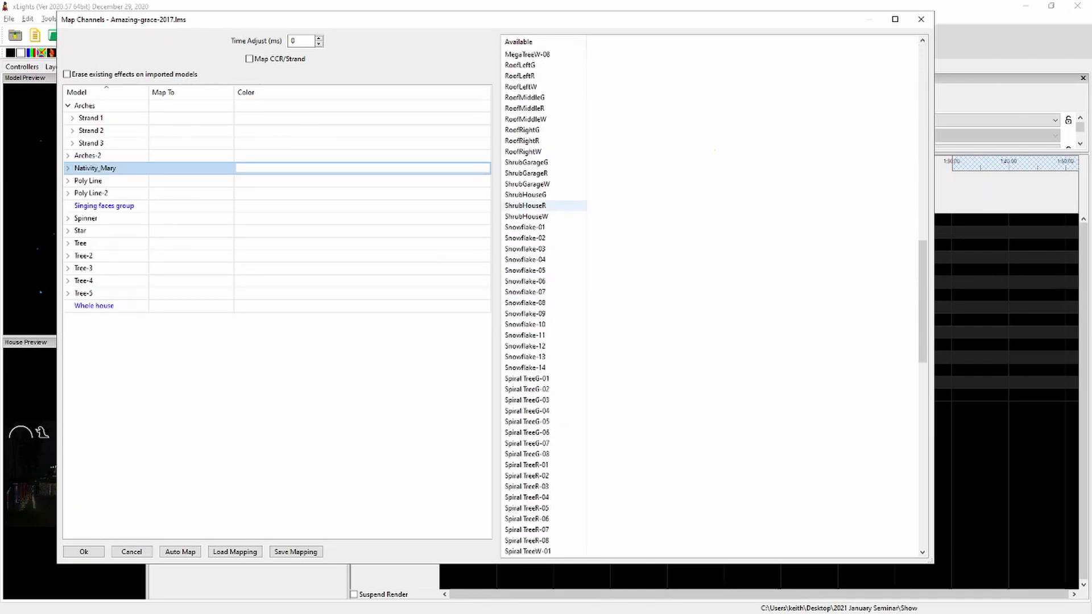
scroll(529, 271, "down", 7)
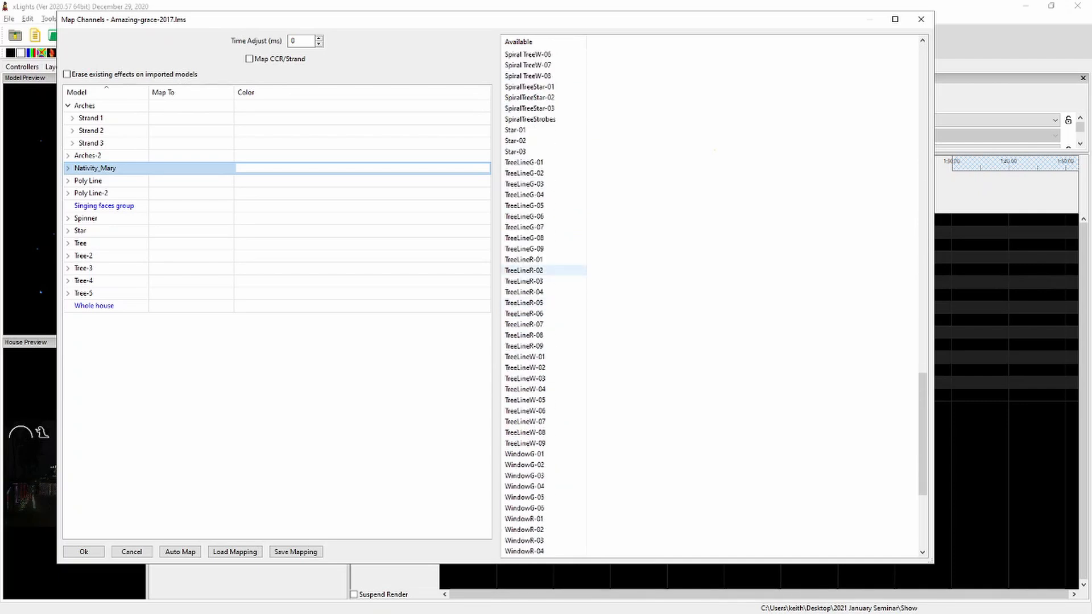
scroll(529, 301, "down", 7)
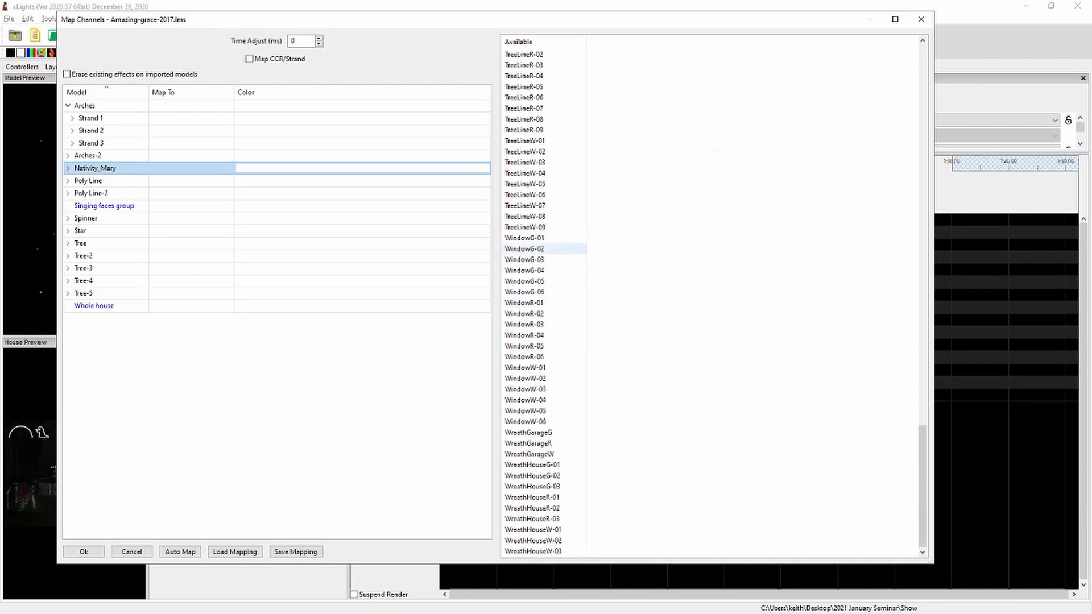
scroll(529, 313, "up", 16)
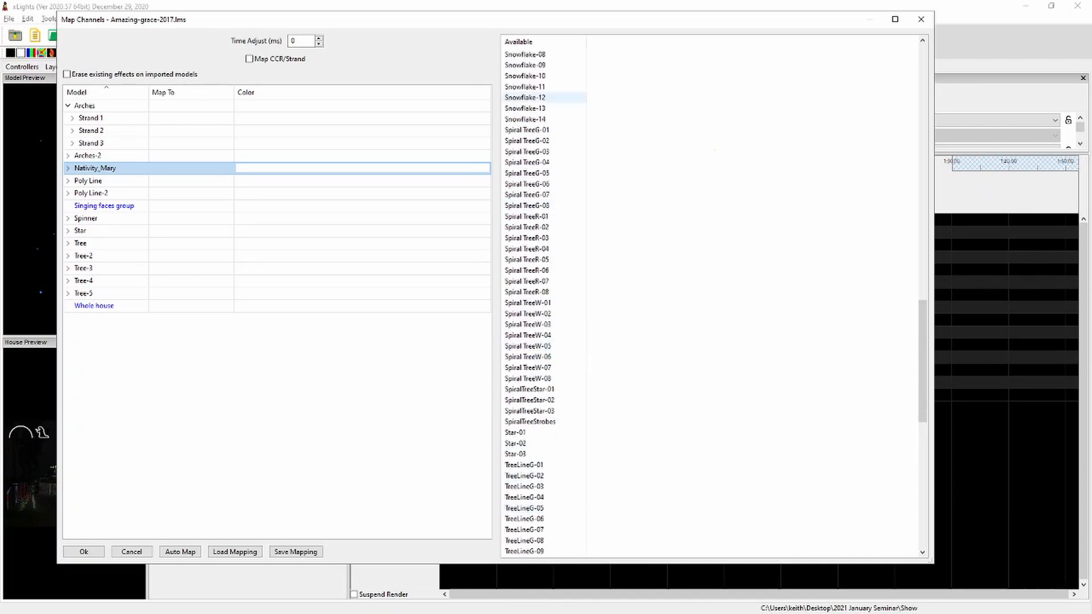
scroll(529, 302, "up", 2)
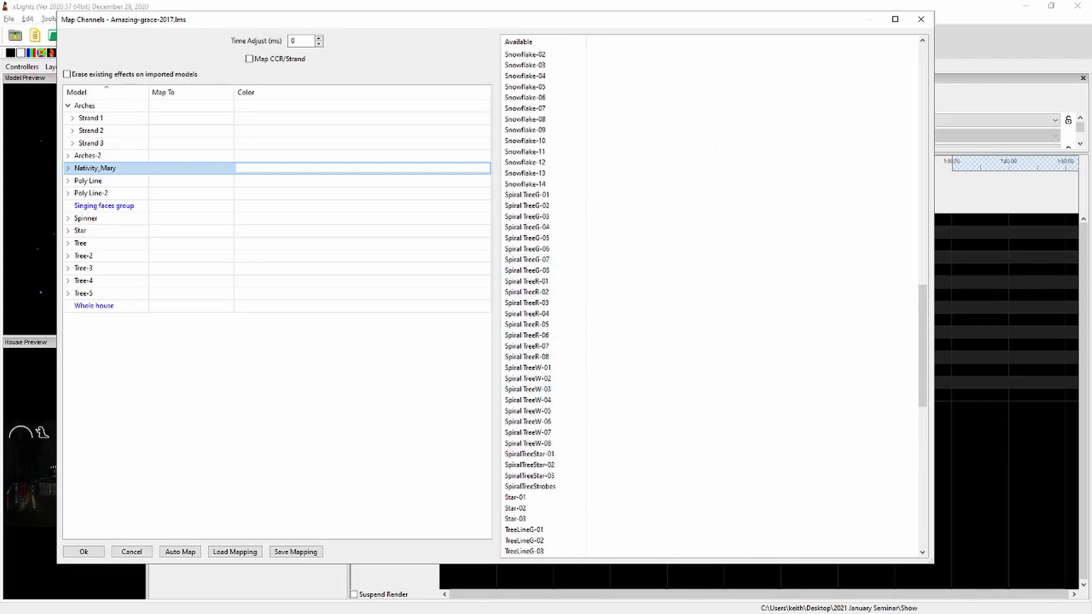
left_click(67, 256)
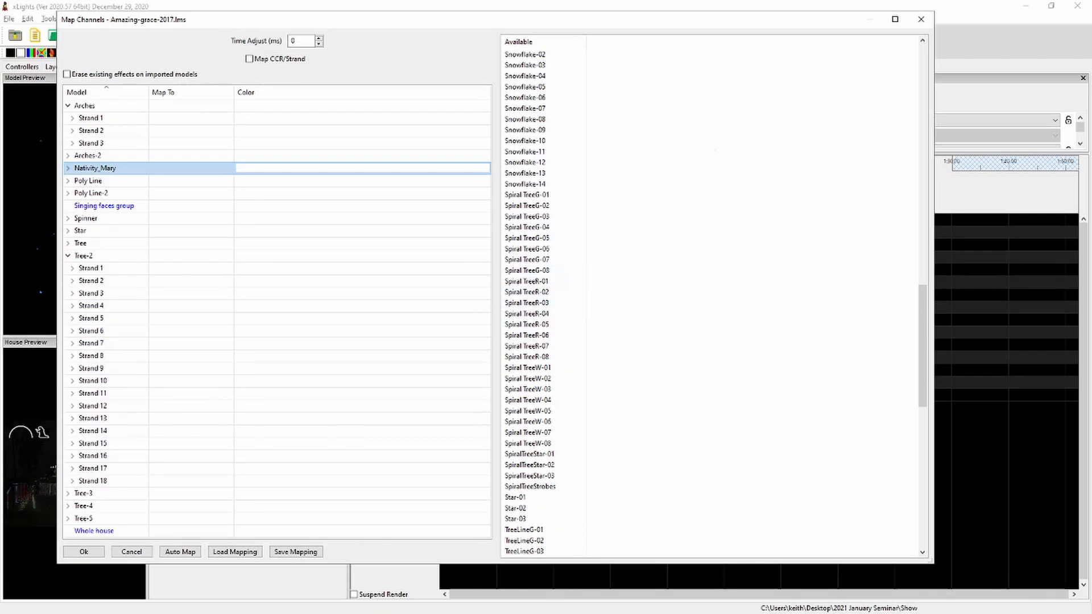
left_click(91, 268)
left_click(527, 282)
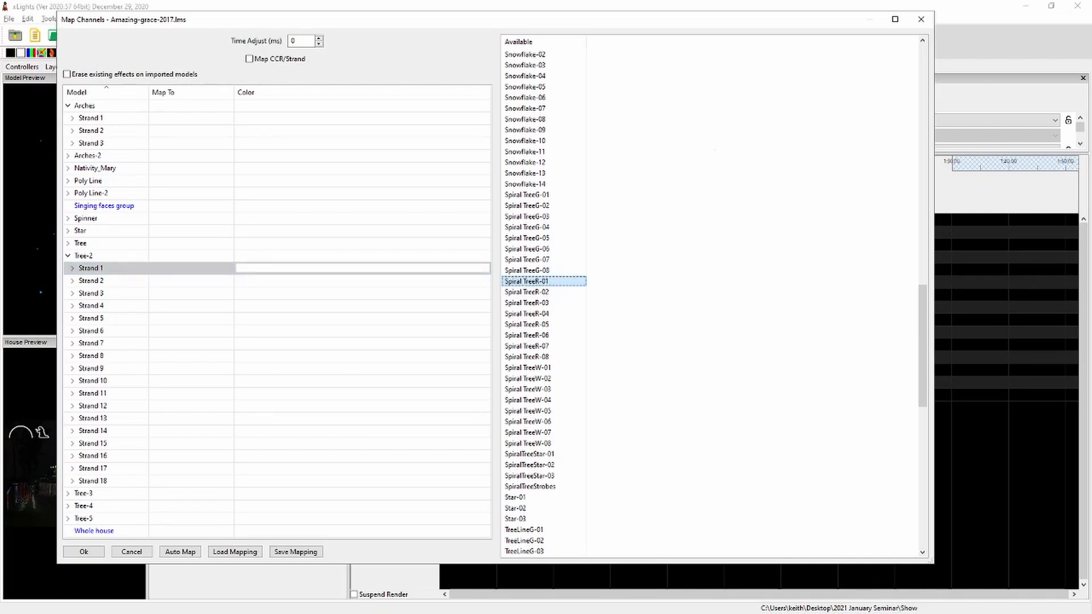
key("Return")
key("Return")
key("Return")
key("Return")
key("Return")
key("Return")
key("Return")
key("Return")
key("Return")
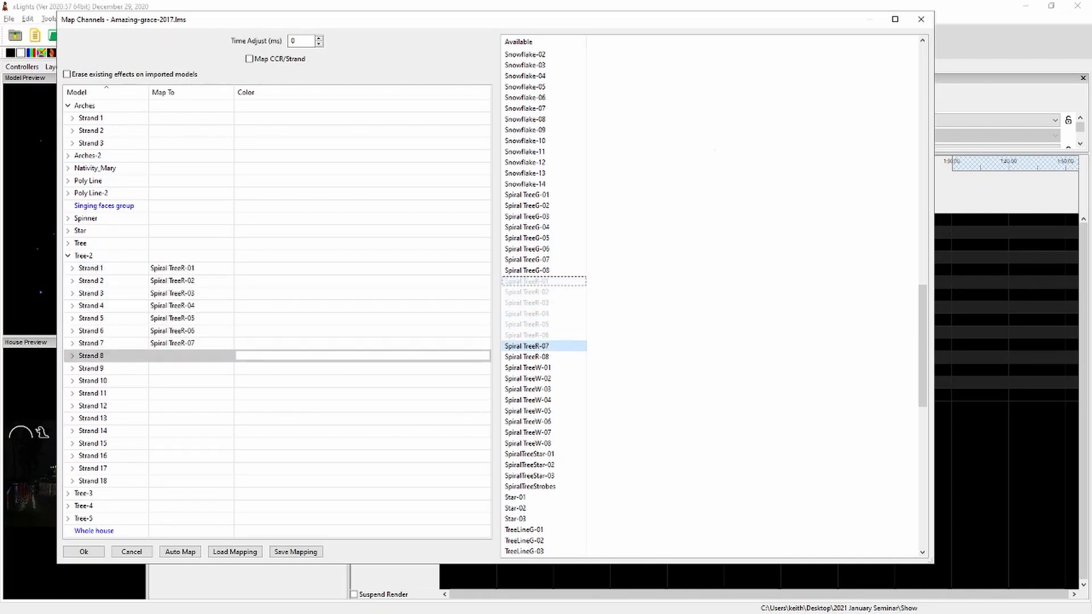
key("Return")
key("Return")
key("Return")
key("Return")
key("Return")
key("Return")
key("Return")
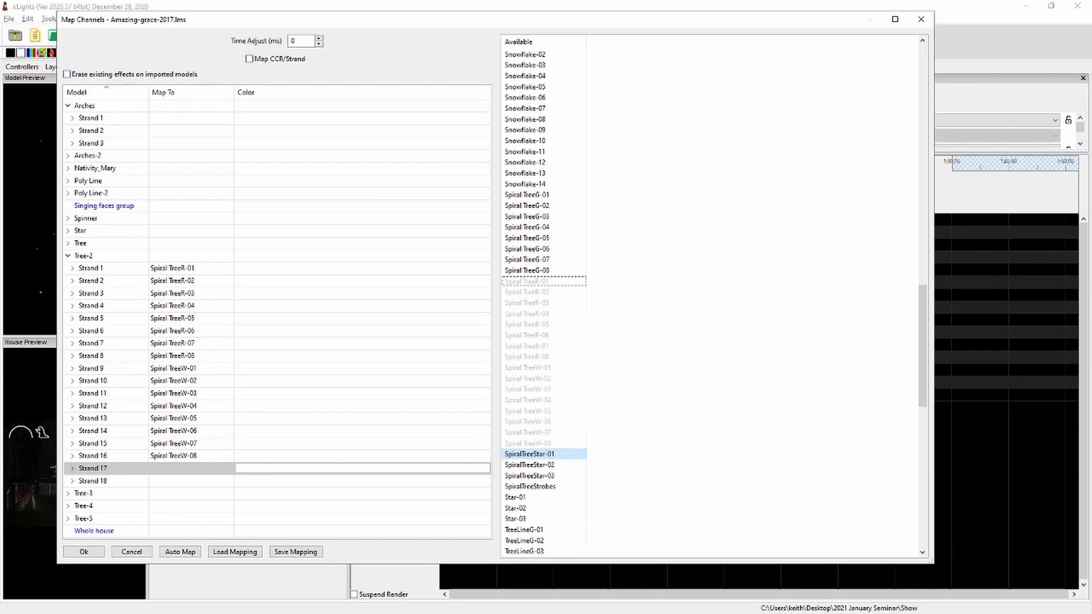
Step: Accept the channel mapping and import the mapped effects into the sequence
scroll(544, 296, "up", 6)
left_click_drag(922, 298, 922, 105)
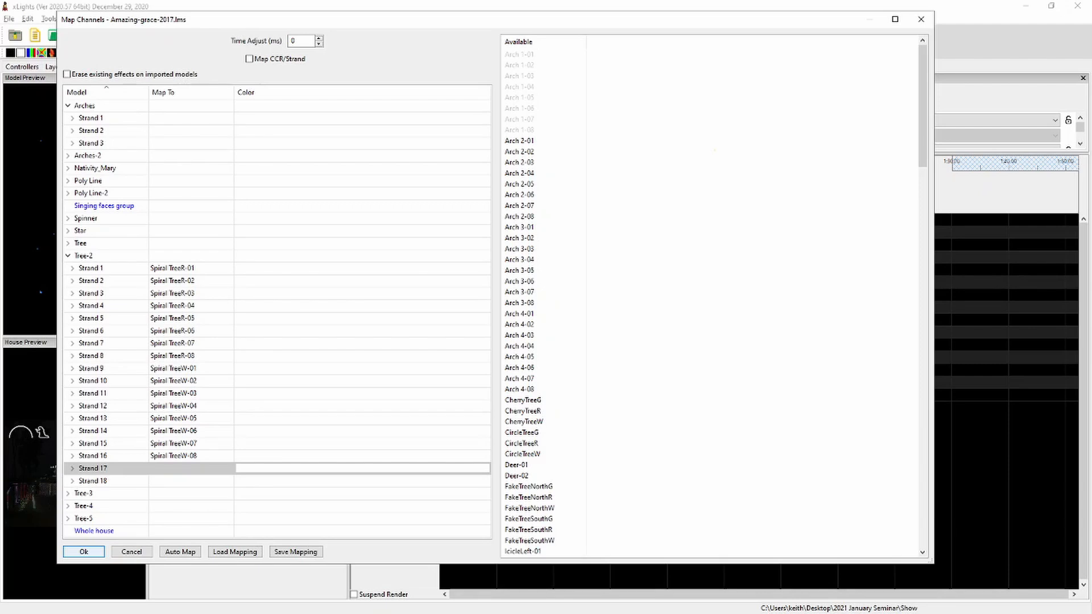
key("Return")
key("Return")
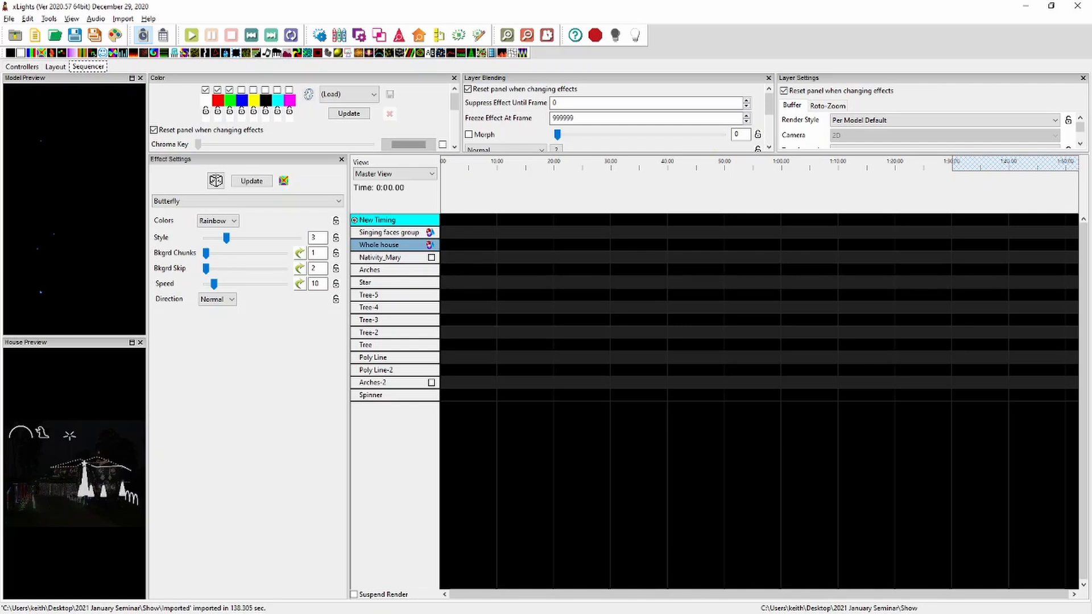
Step: Expand Arches-2 down to its nodes and check Tree's strands and nodes to examine where effects were imported
double_click(386, 383)
double_click(387, 396)
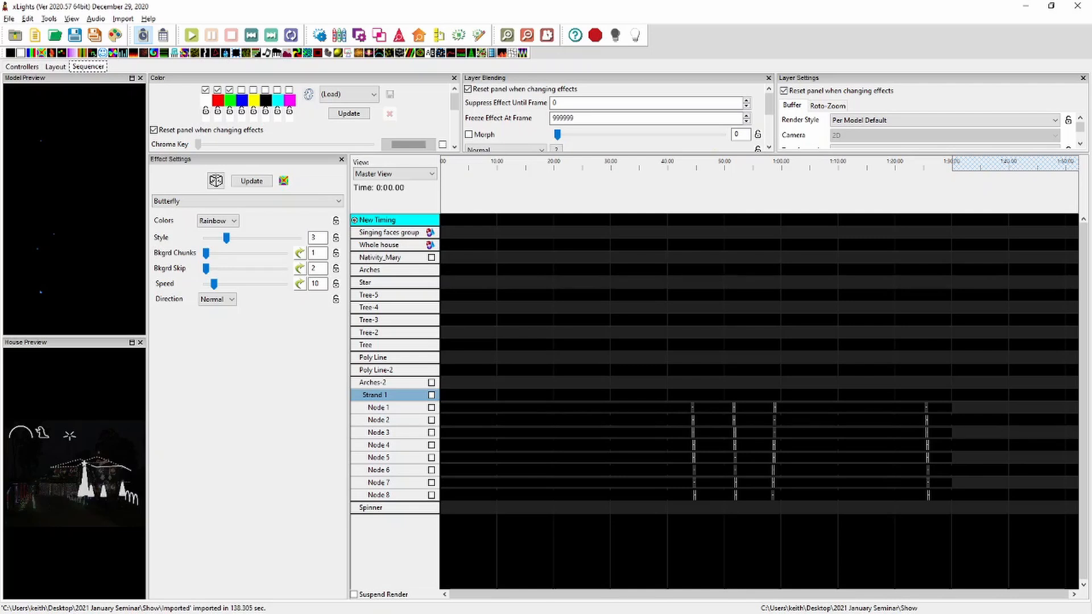
double_click(375, 345)
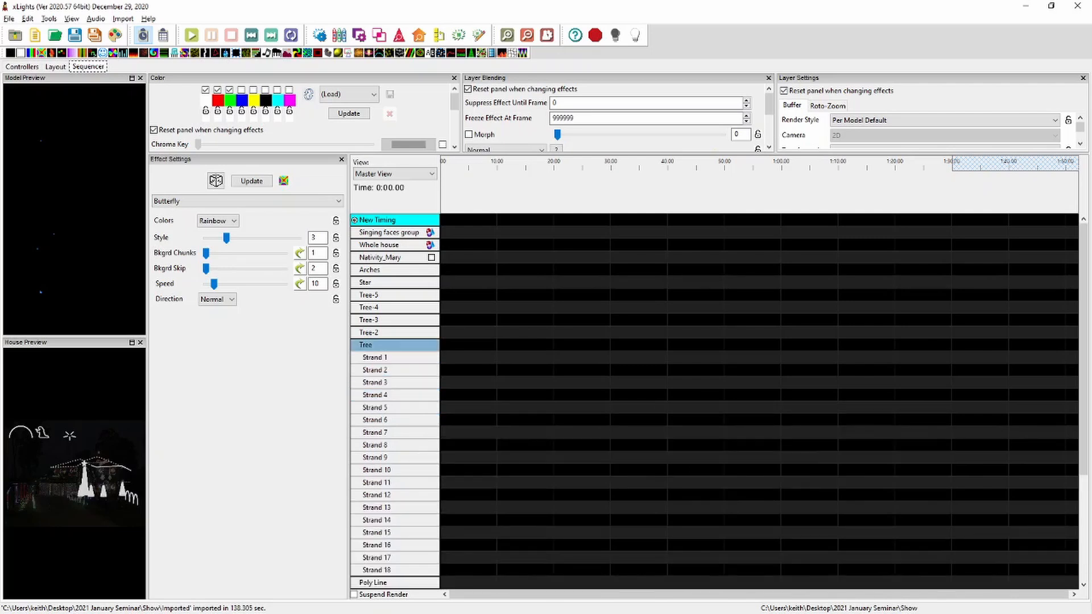
double_click(375, 358)
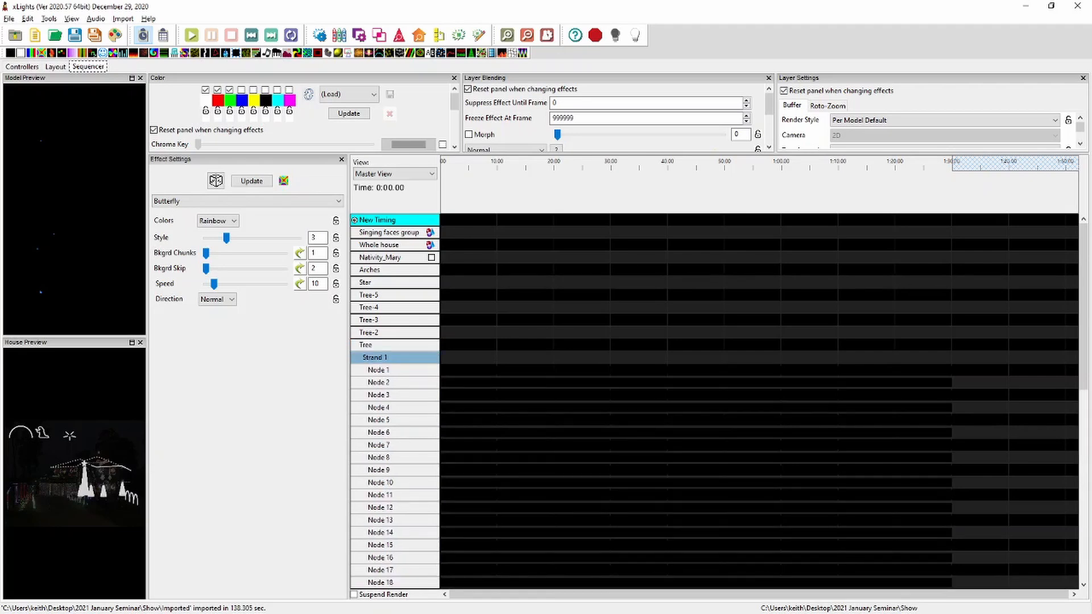
double_click(376, 346)
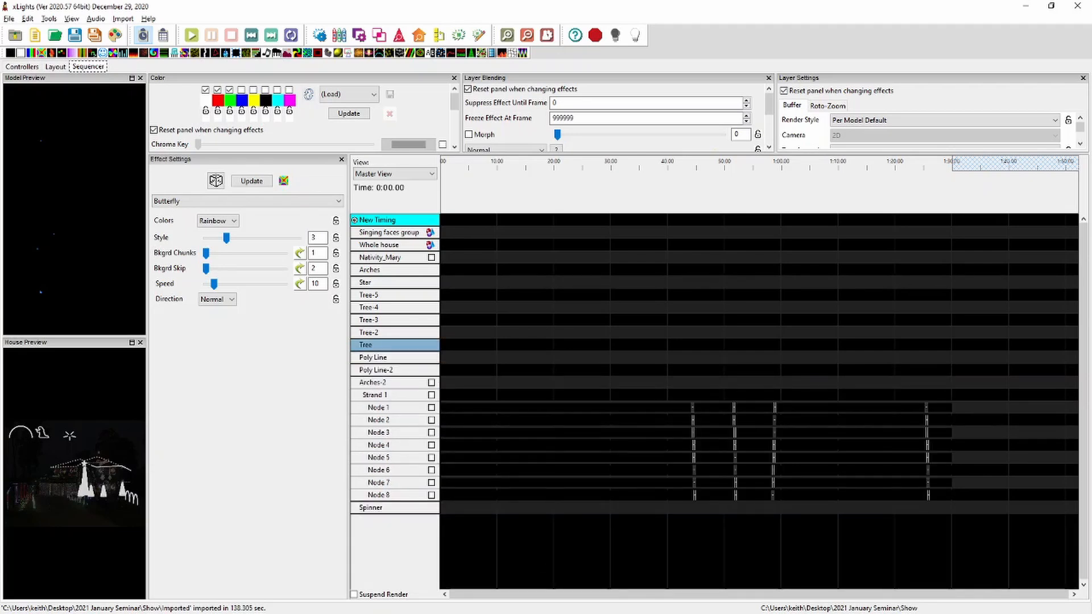
Step: Look through the Tree-5, Tree-4, Tree-3 and Tree-2 models and examine the imported effects on Tree-2's strands
double_click(376, 295)
double_click(376, 296)
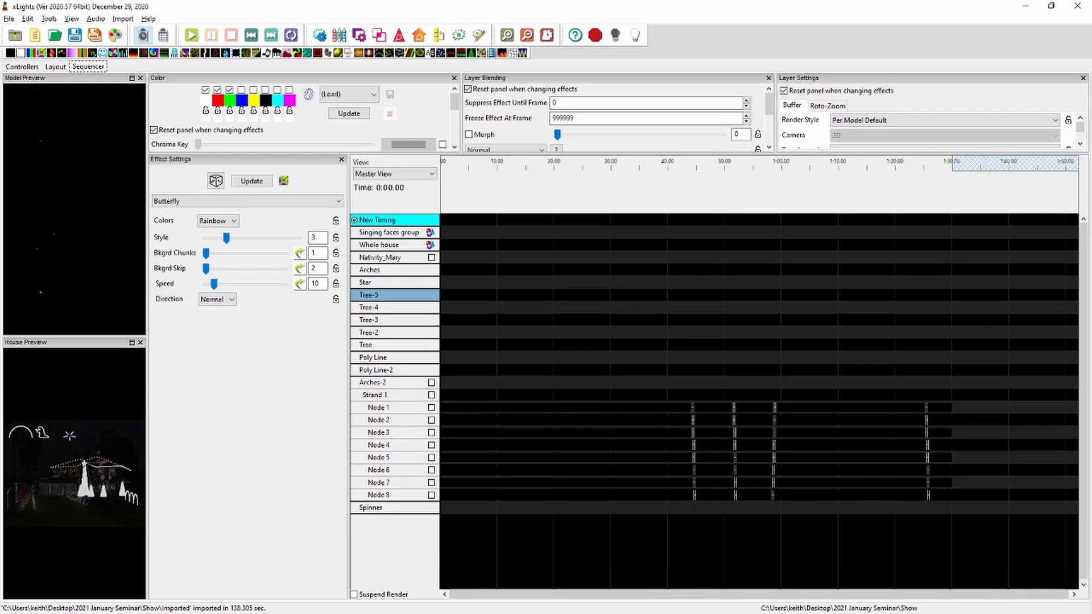
double_click(375, 307)
double_click(375, 307)
double_click(376, 320)
double_click(375, 320)
double_click(376, 333)
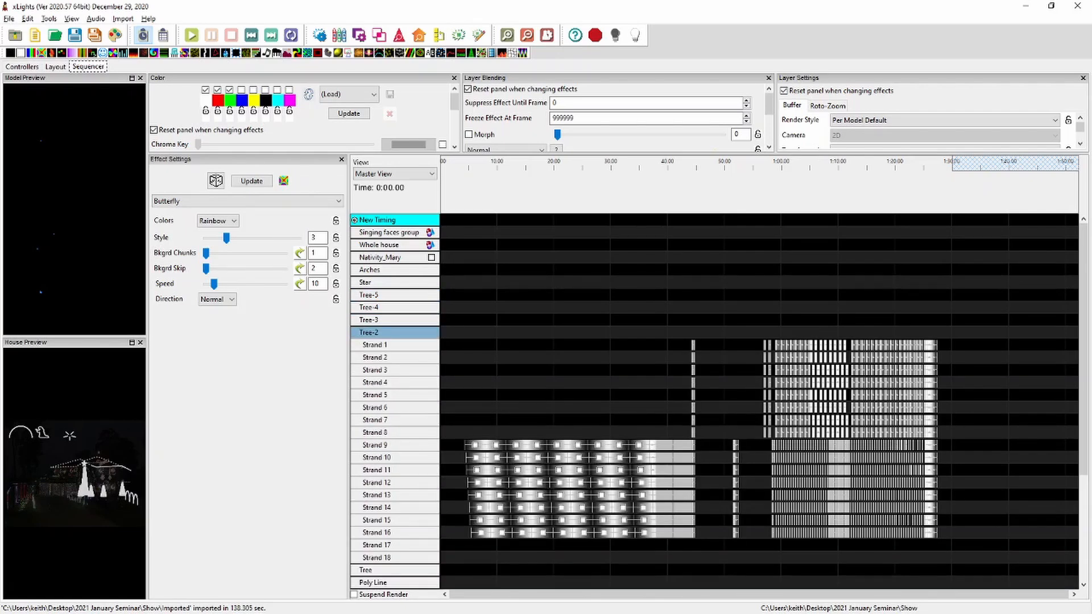
scroll(653, 398, "down", 5)
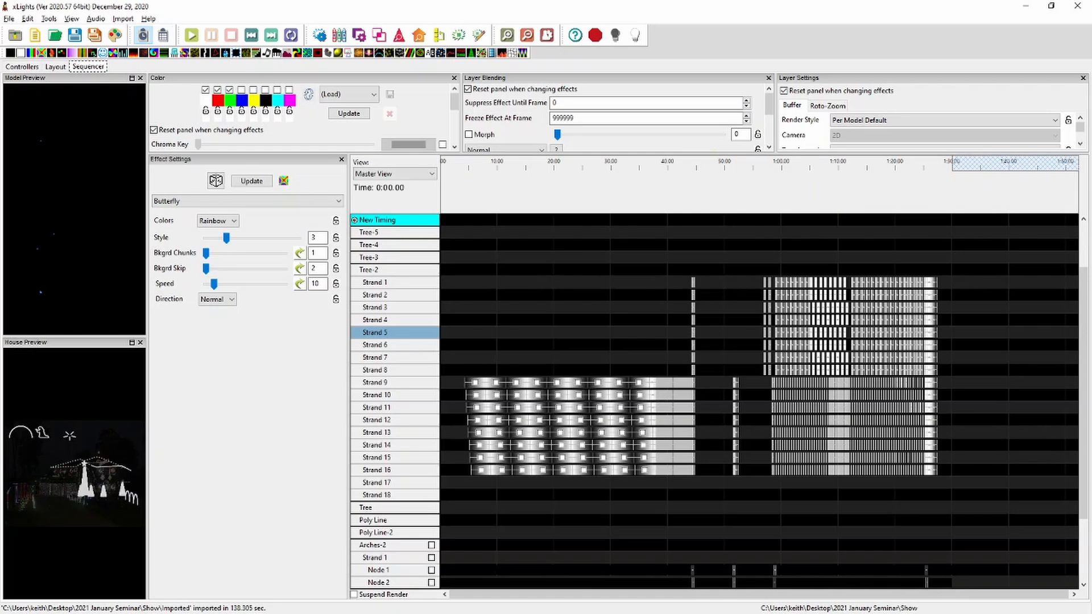
Step: Render the whole sequence and play it from several points on the timeline to preview the Tree-2 effects
left_click(115, 35)
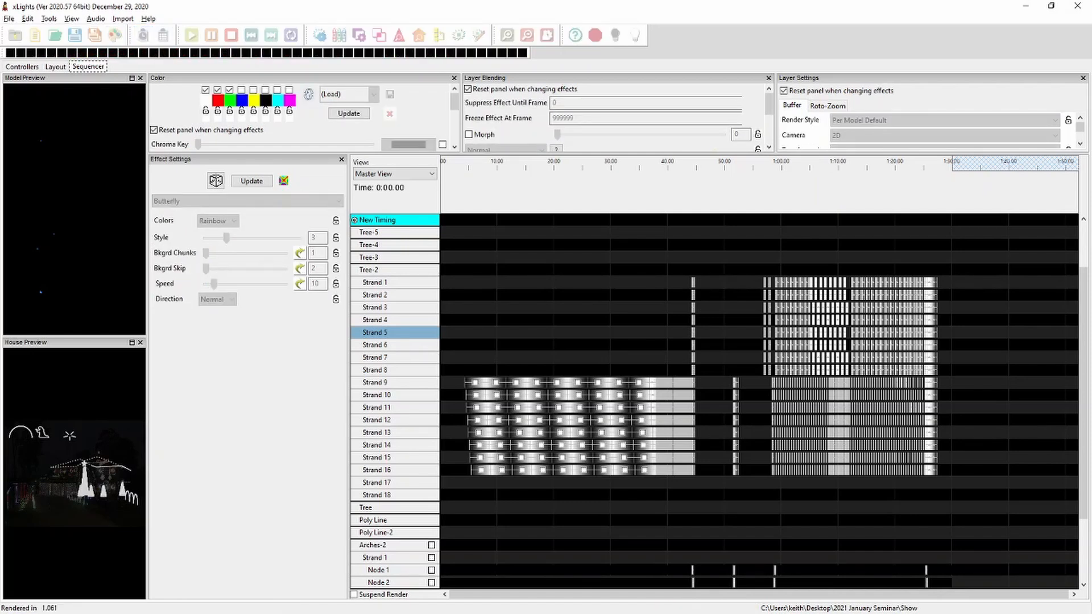
left_click(493, 165)
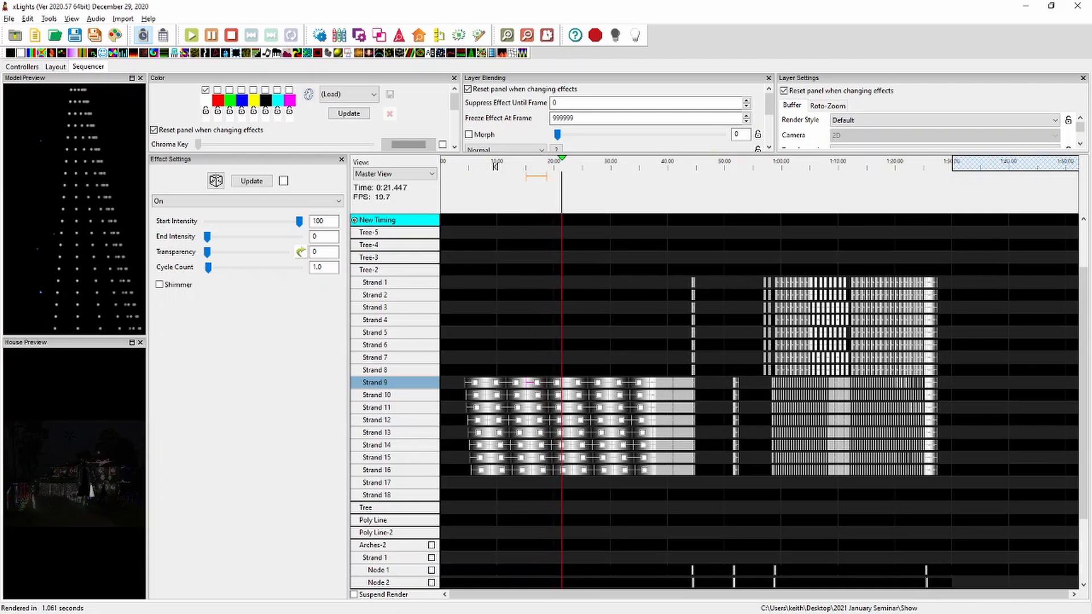
left_click(519, 166)
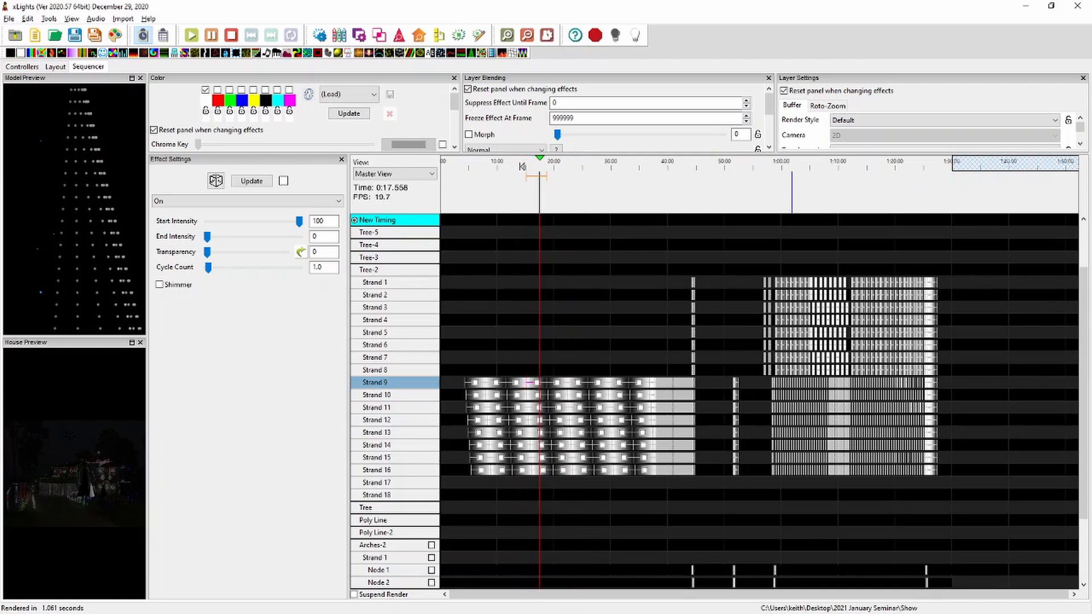
left_click(795, 166)
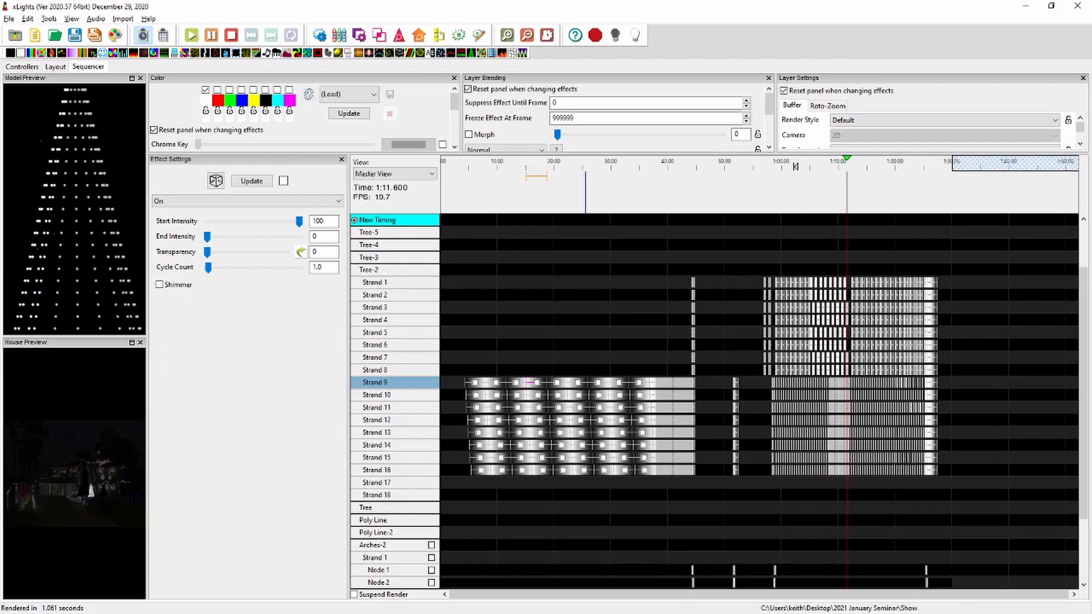
key("alt+Tab")
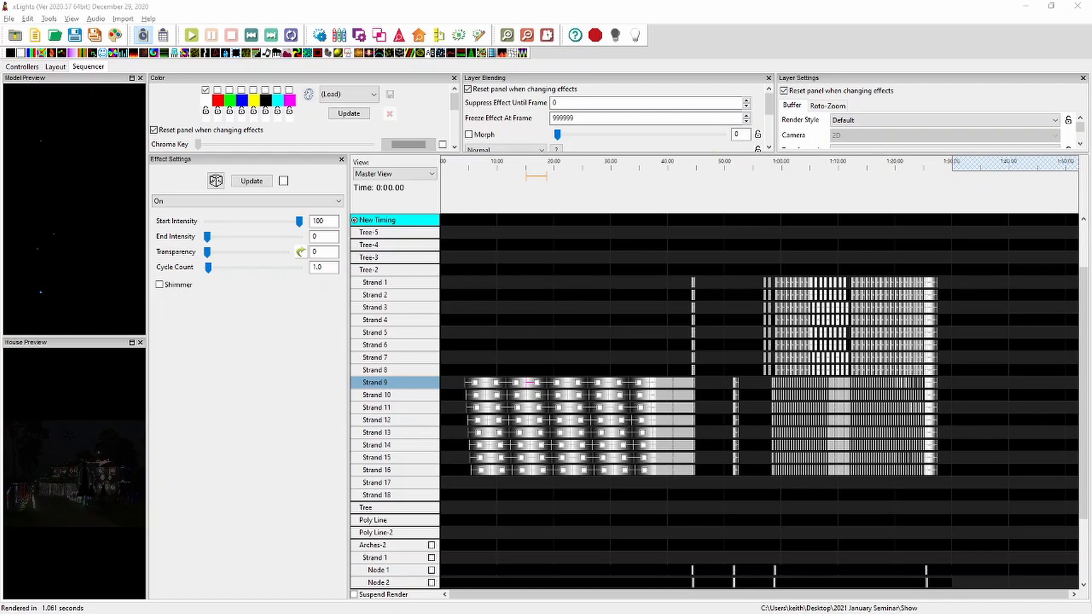
left_click(48, 19)
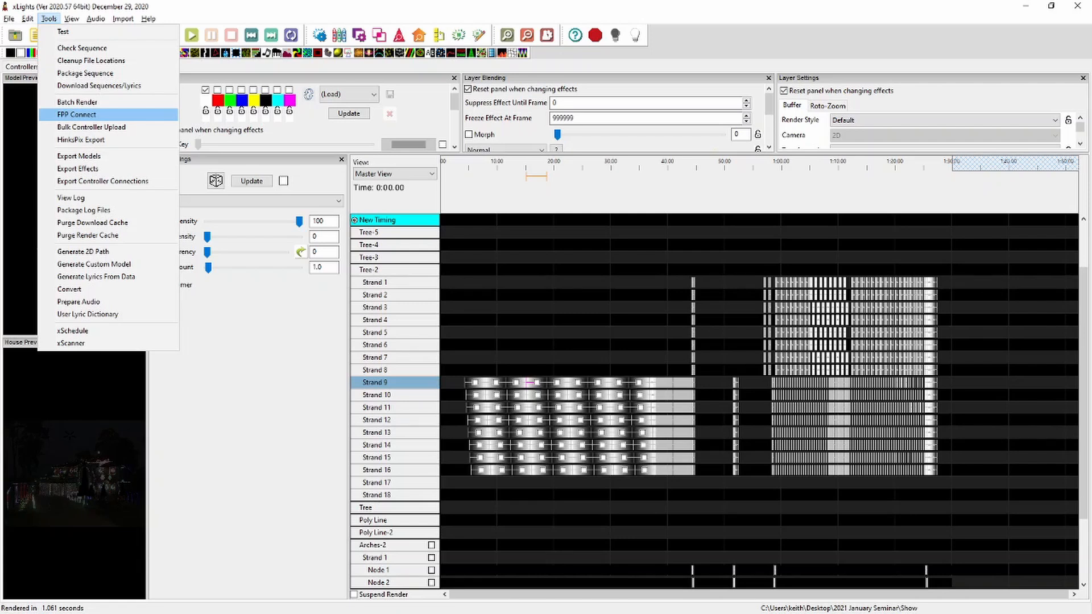
mouse_move(9, 19)
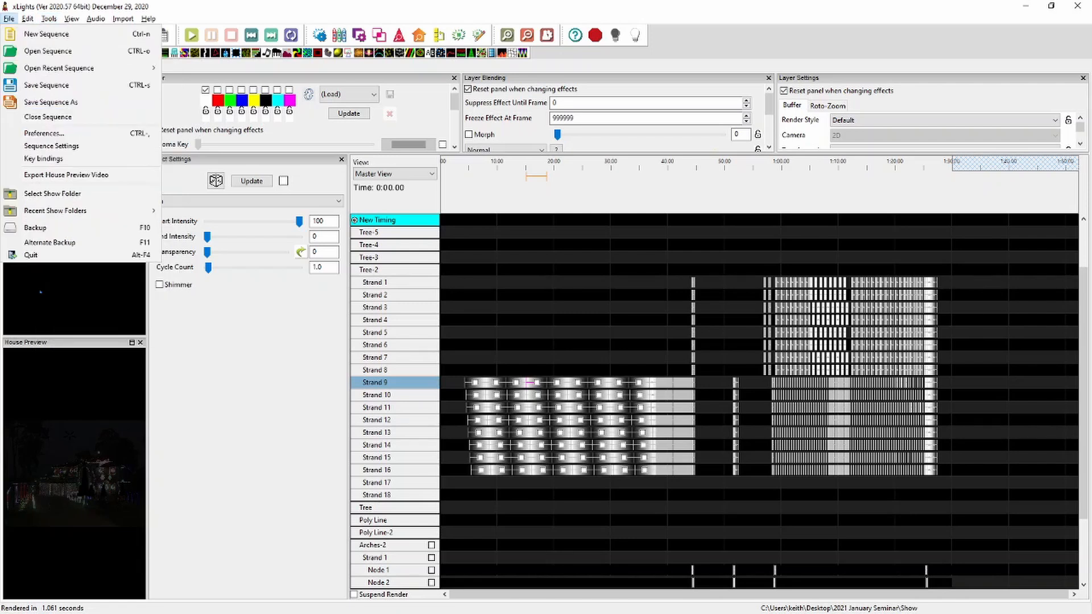
left_click(44, 134)
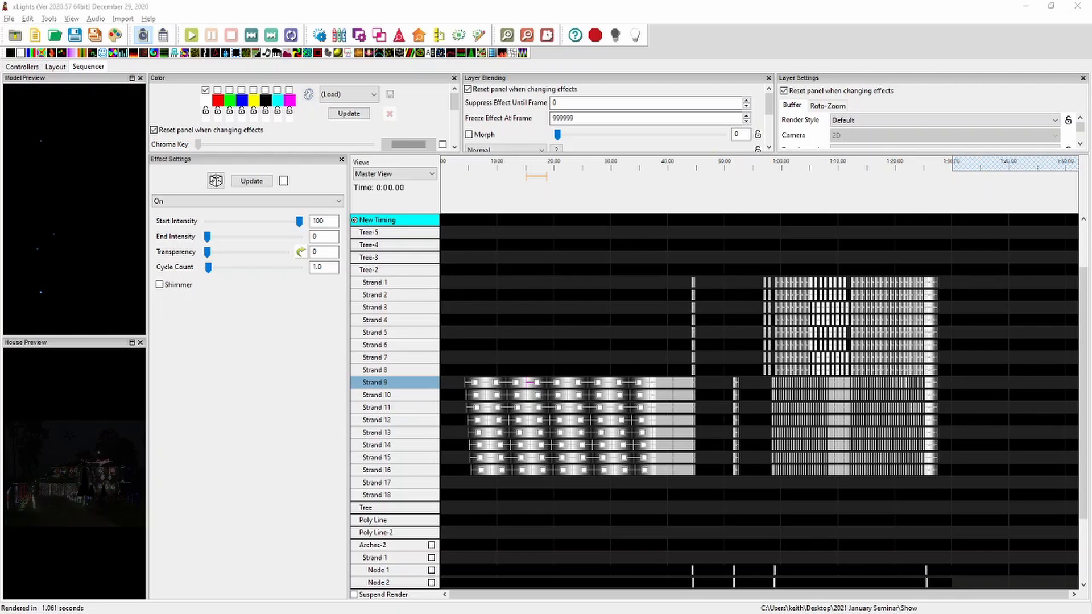
Step: Launch xSchedule and set its show folder to Desktop\2021 January Seminar\Show
key("super")
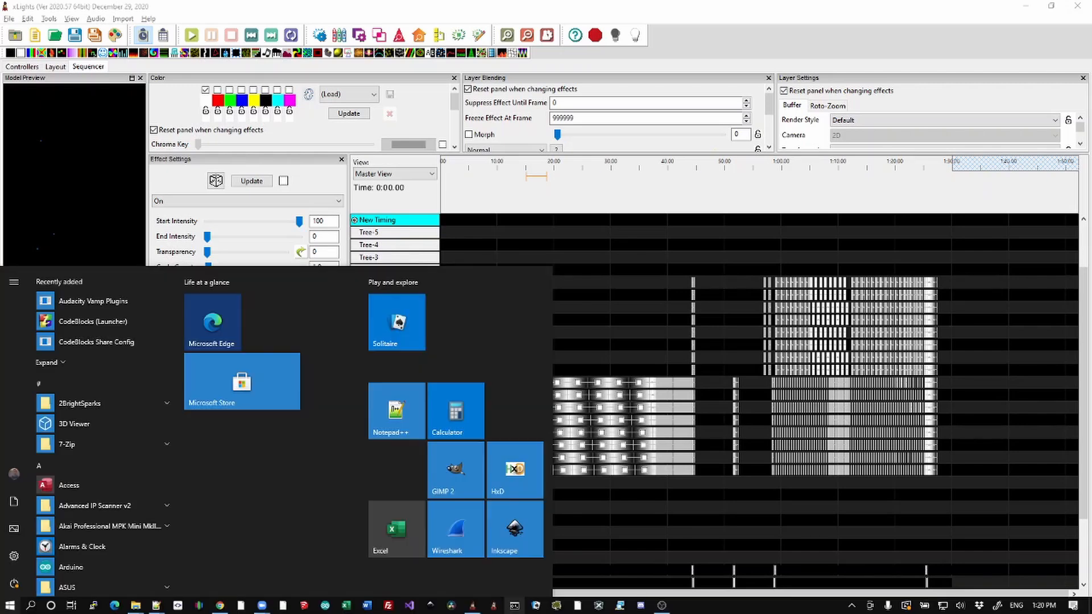
key("super")
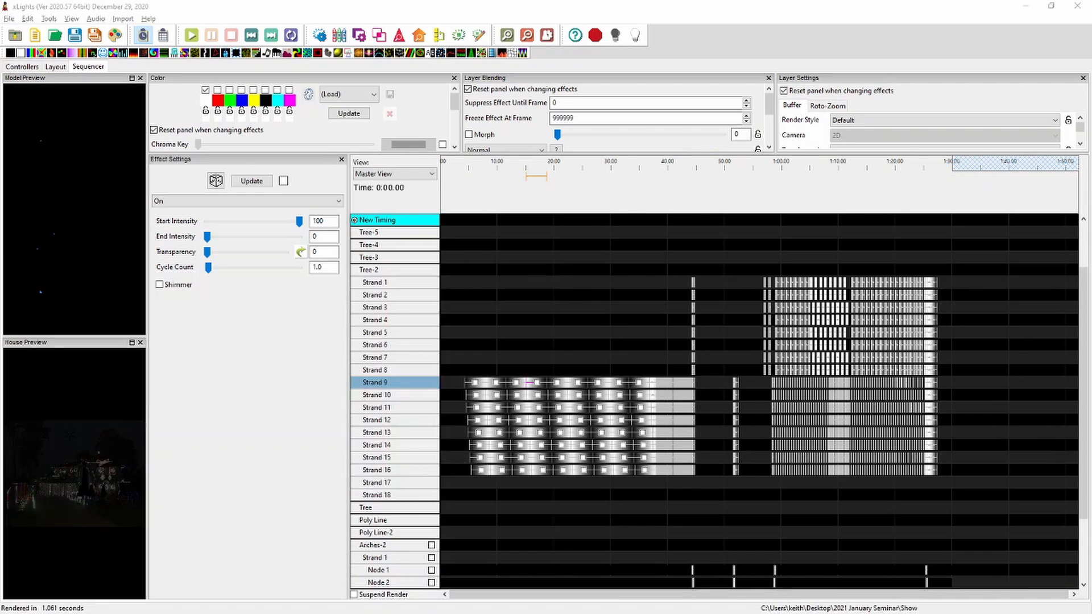
key("F9")
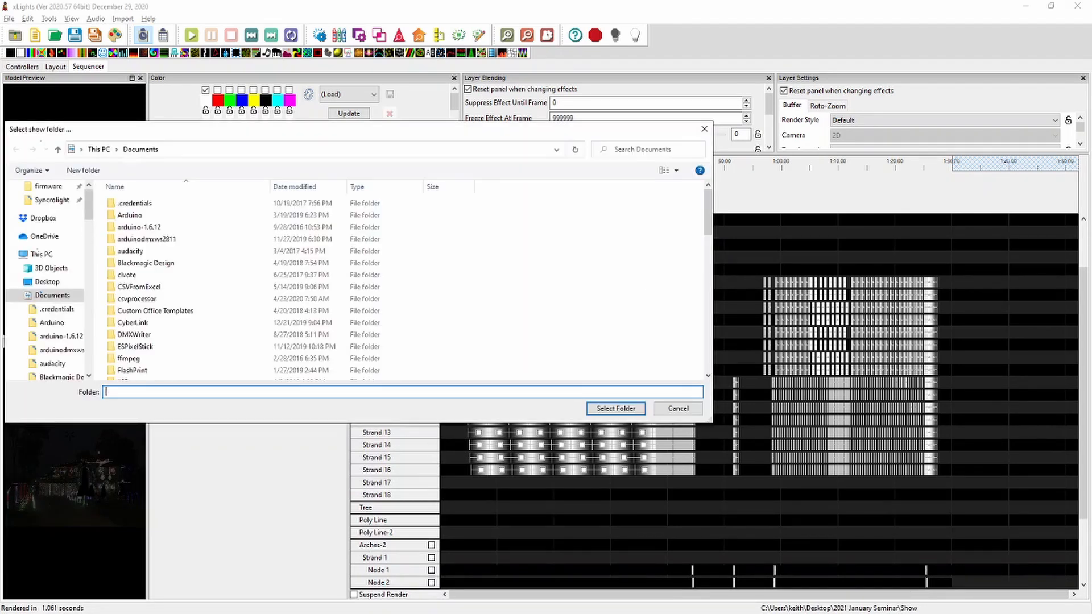
left_click_drag(398, 129, 606, 91)
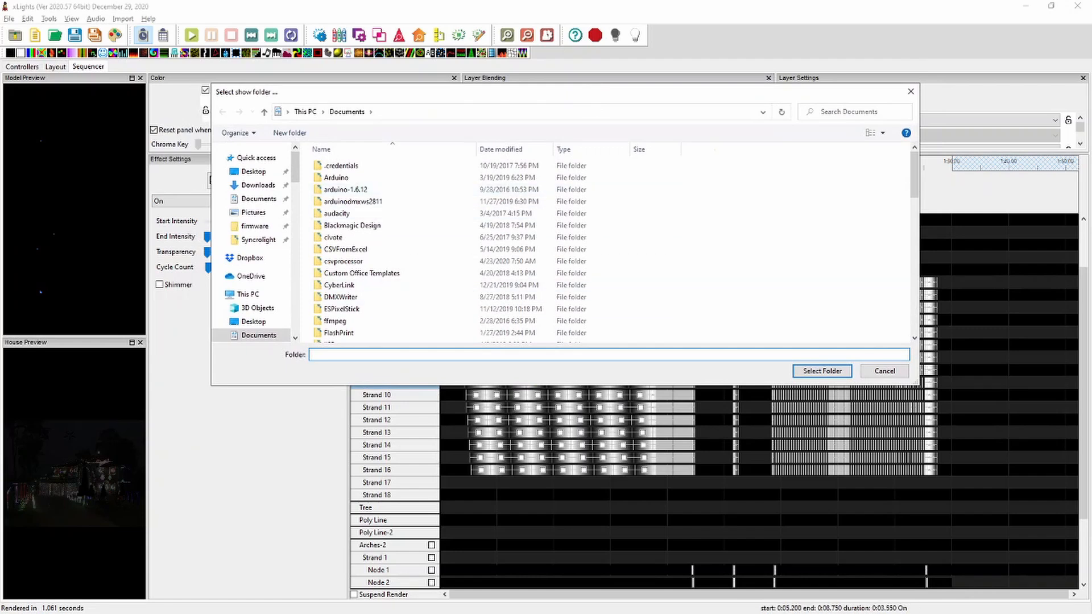
left_click(253, 171)
left_click(331, 177)
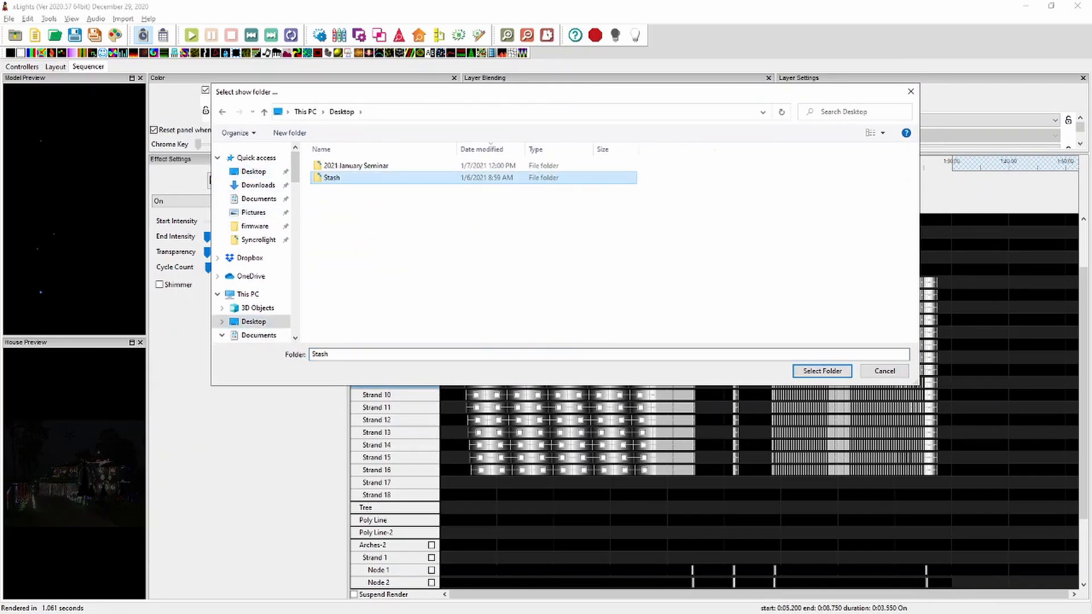
double_click(356, 165)
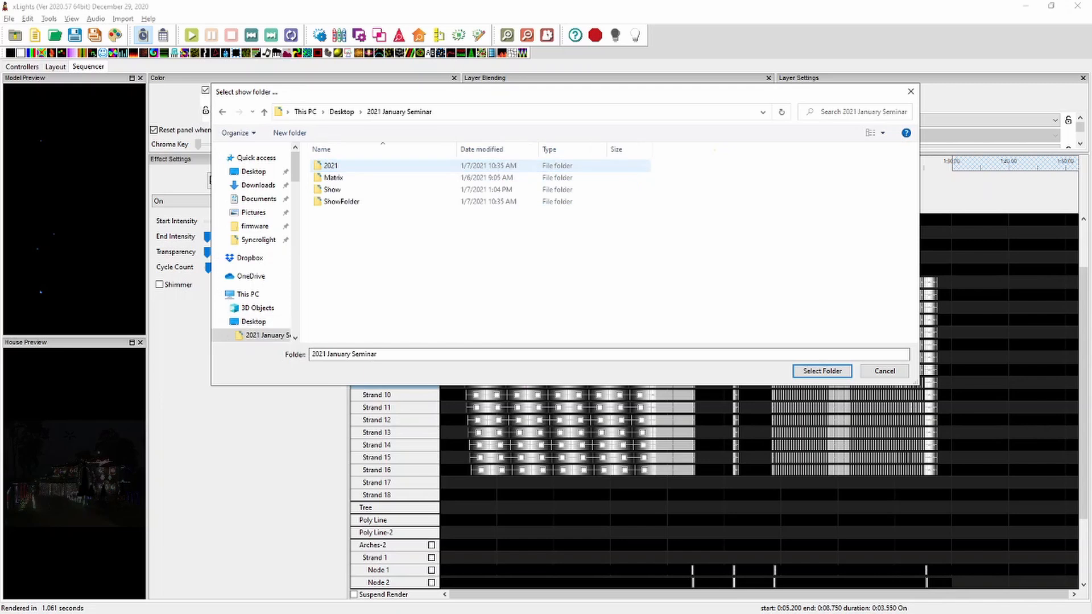
left_click(332, 189)
double_click(332, 189)
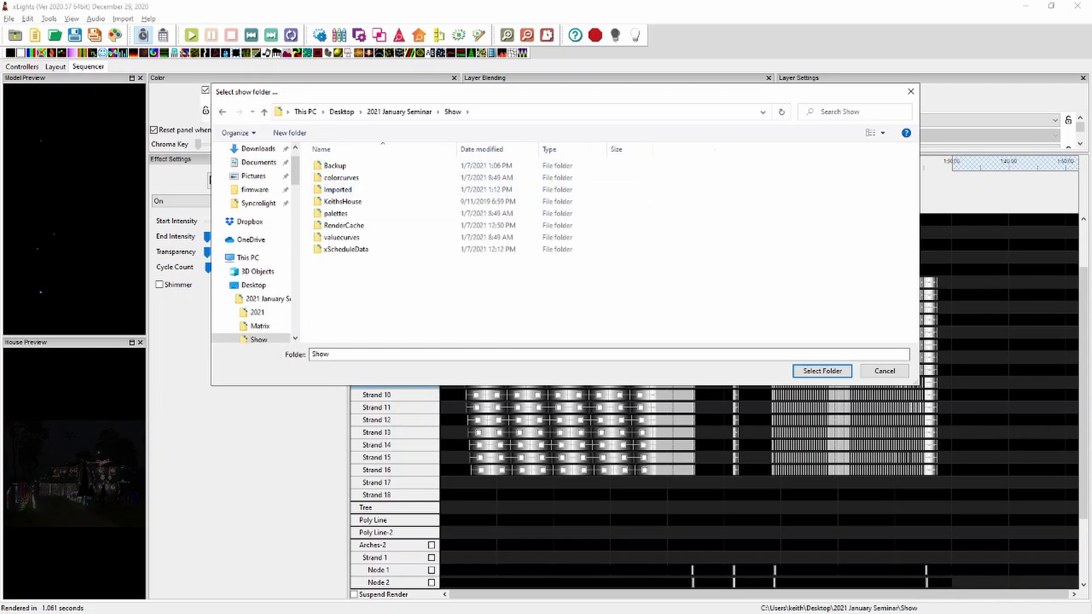
left_click(821, 371)
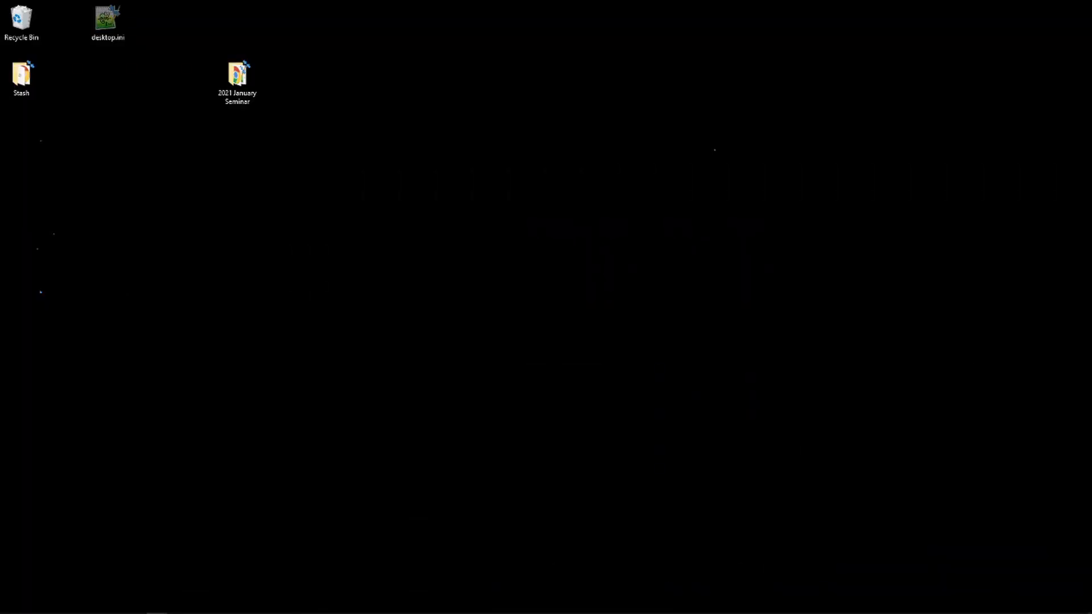
Step: Bring up the running xSchedule window, dismiss the message, and reposition and enlarge the window
mouse_move(455, 612)
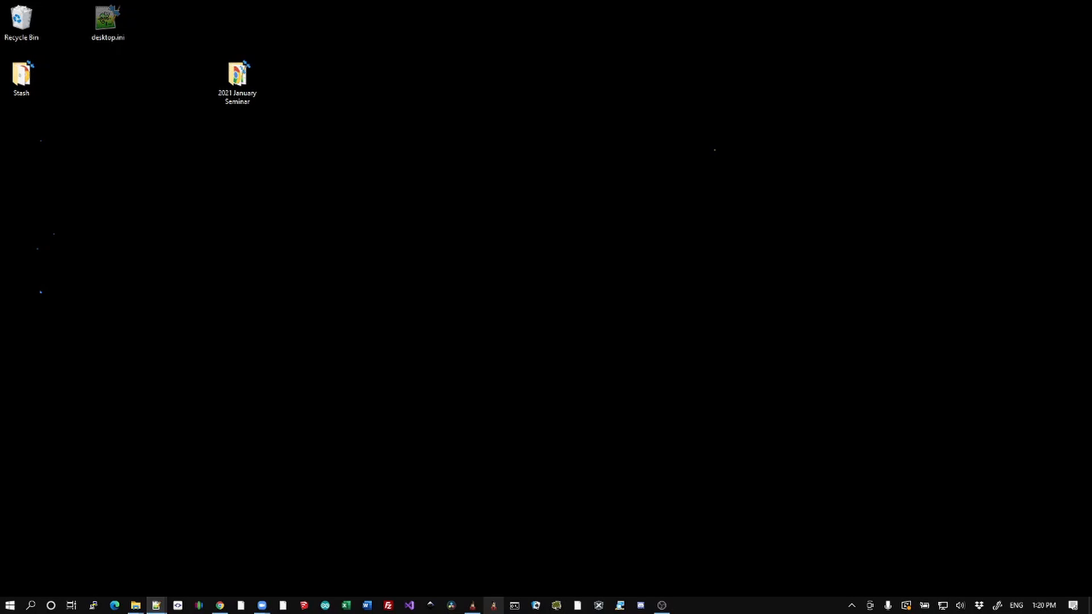
left_click(494, 606)
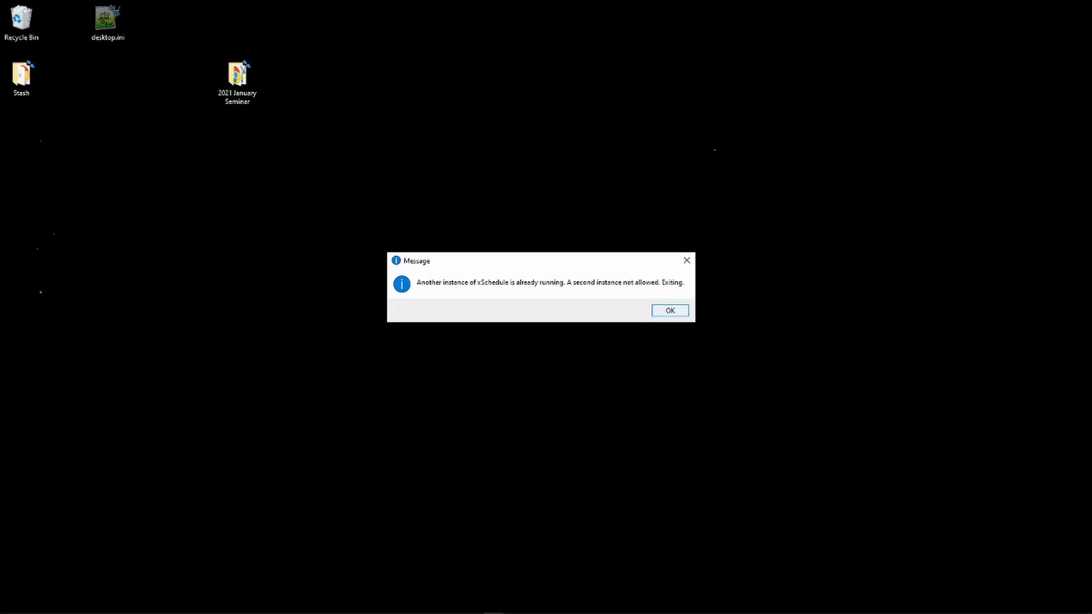
left_click(670, 311)
left_click_drag(454, 8, 450, 42)
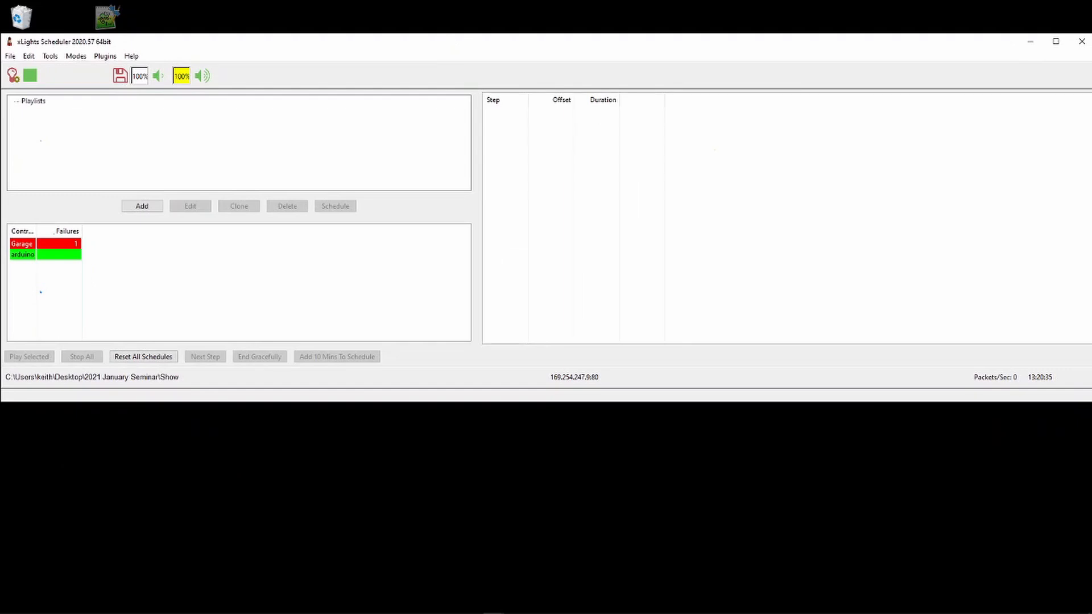
left_click_drag(290, 403, 319, 550)
Step: Create an unnamed playlist containing the FSEQ sequence aaa.fseq and save the scheduler configuration
left_click(142, 280)
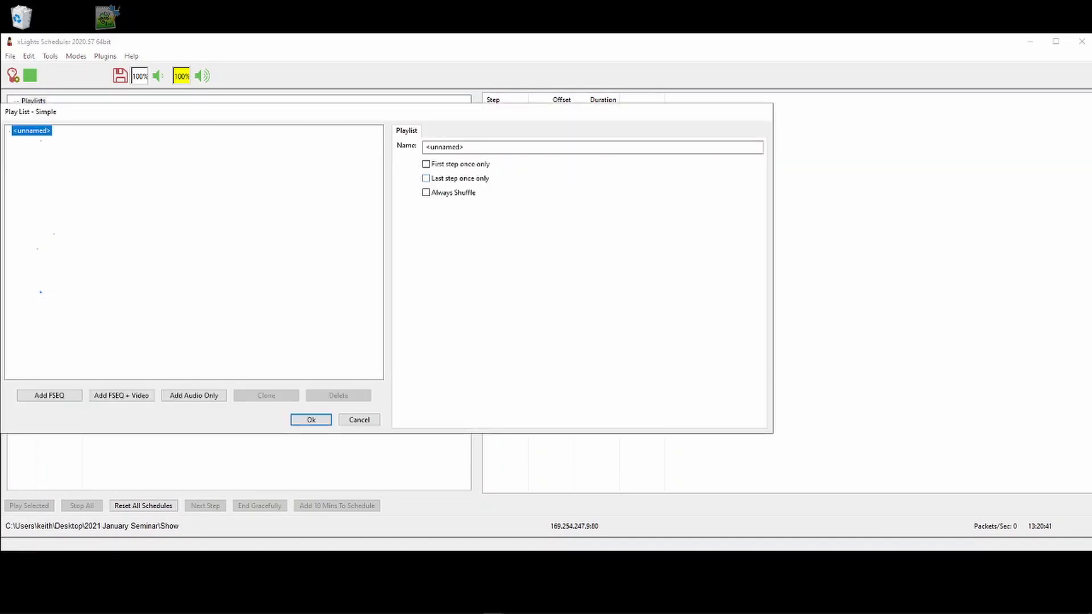
left_click(49, 395)
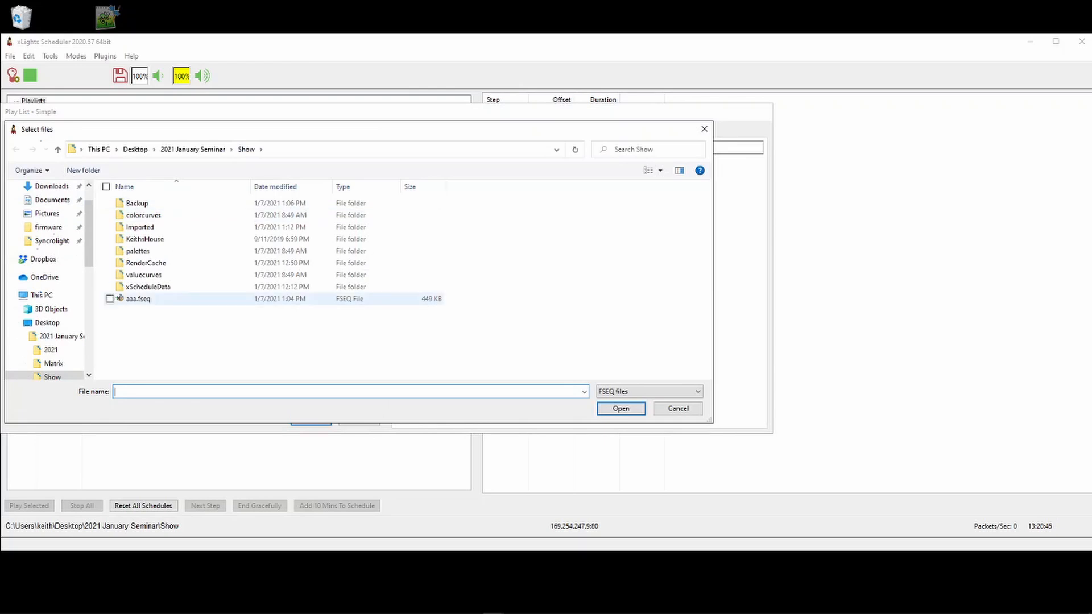
double_click(138, 299)
left_click(311, 420)
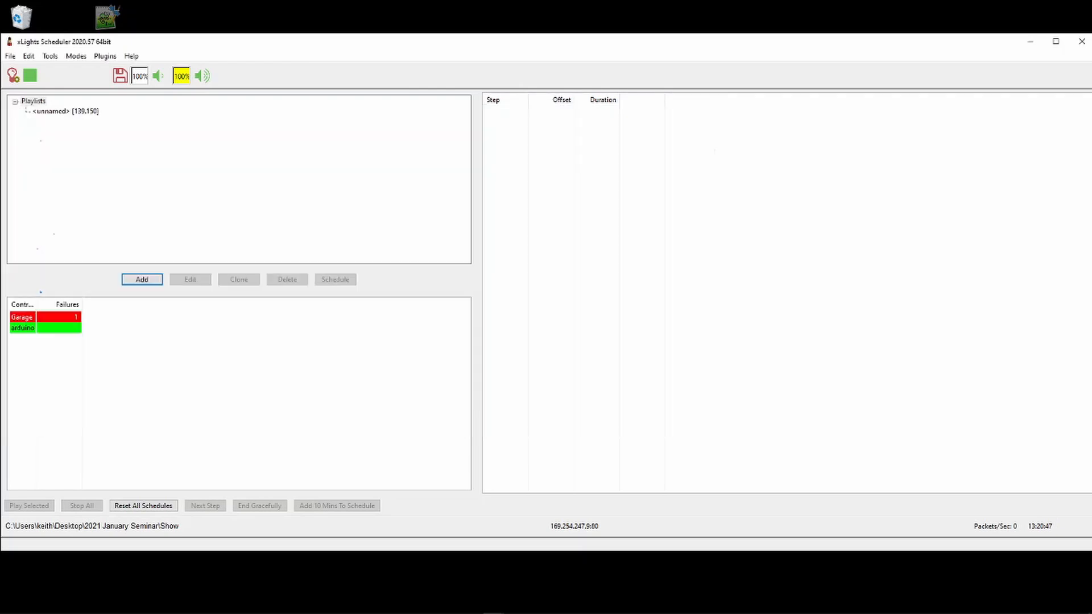
left_click(120, 75)
Step: Schedule the unnamed playlist for every day of the week from 19:00 to 22:00 with Loop enabled, and save it
left_click(66, 112)
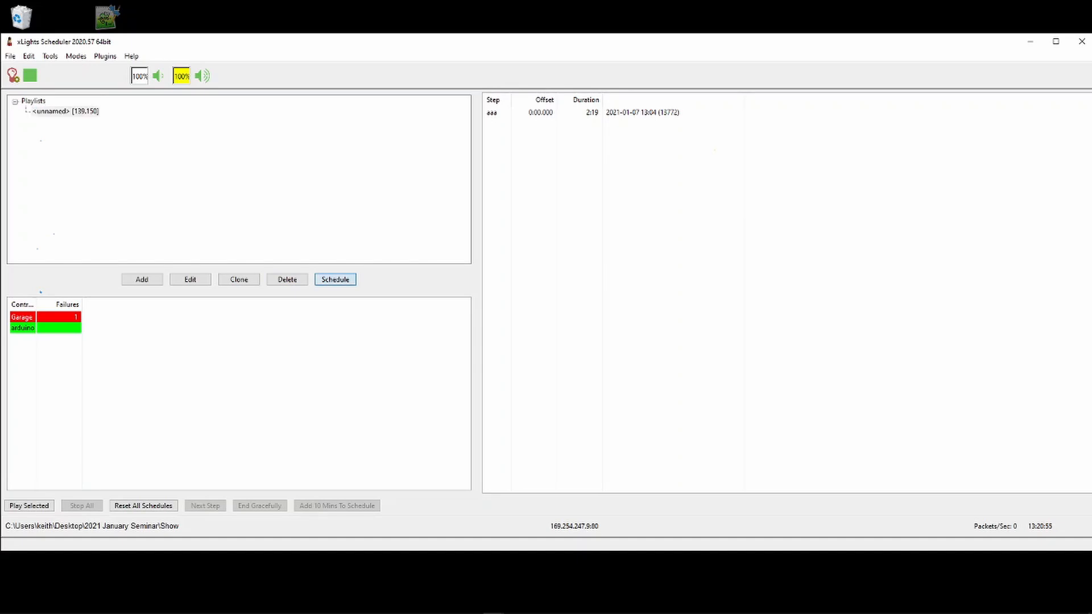
left_click(335, 280)
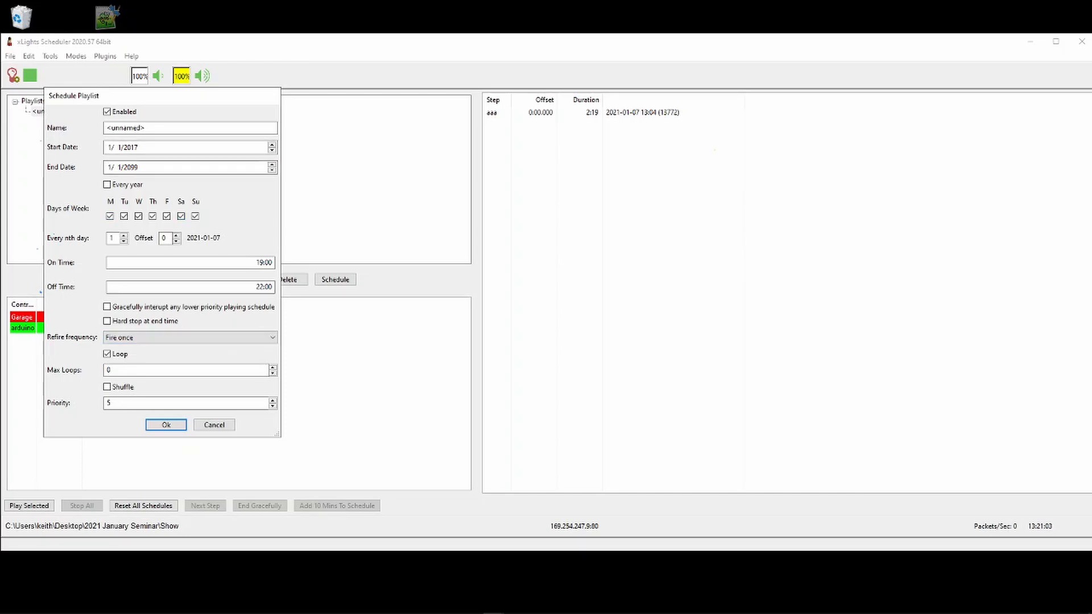
left_click(166, 425)
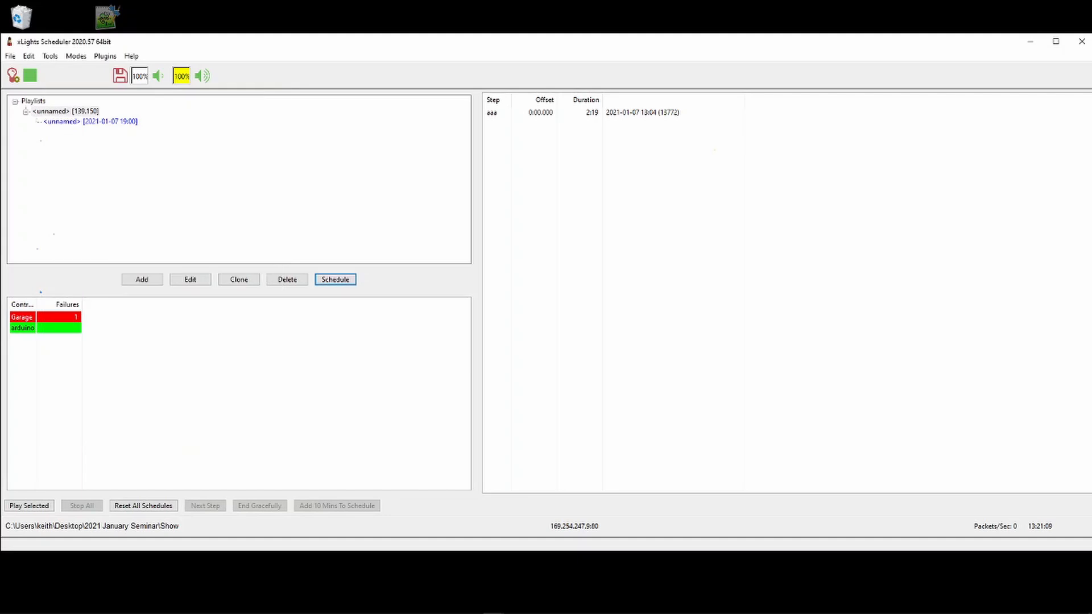
left_click(66, 112)
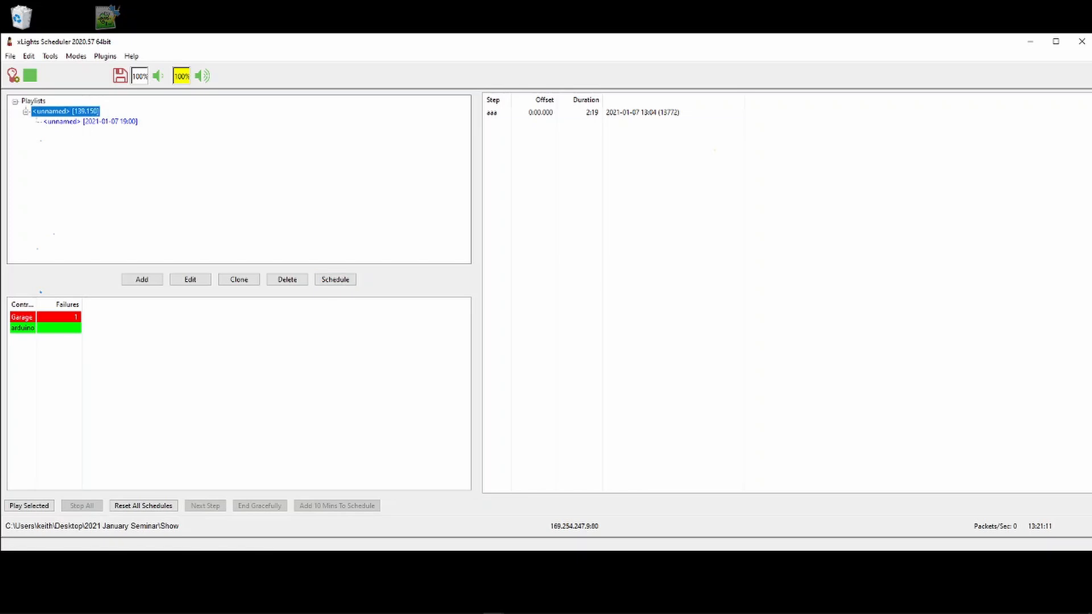
left_click(540, 113)
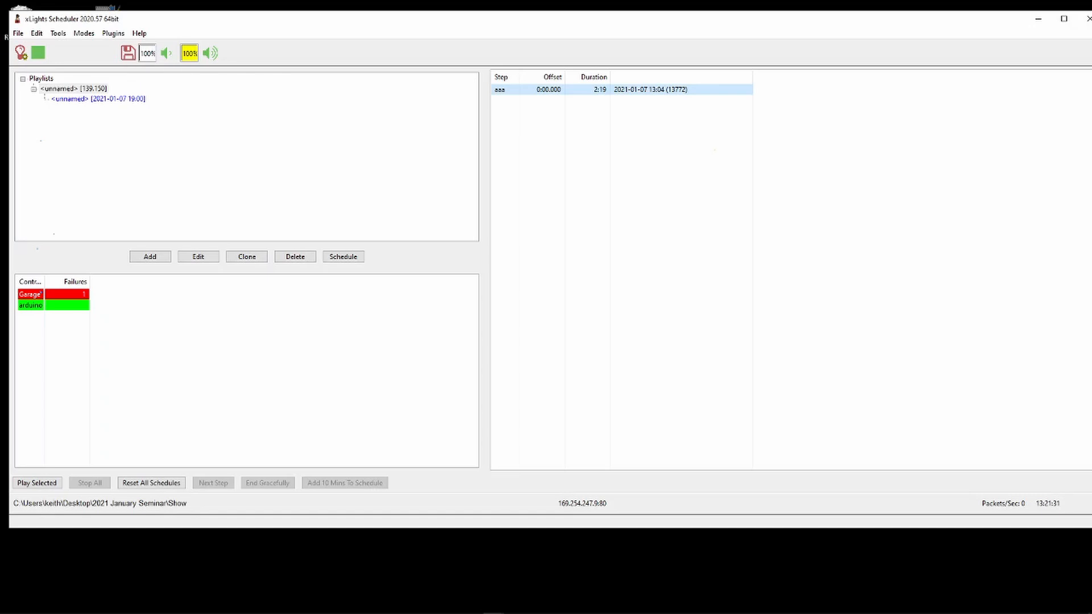
left_click(129, 53)
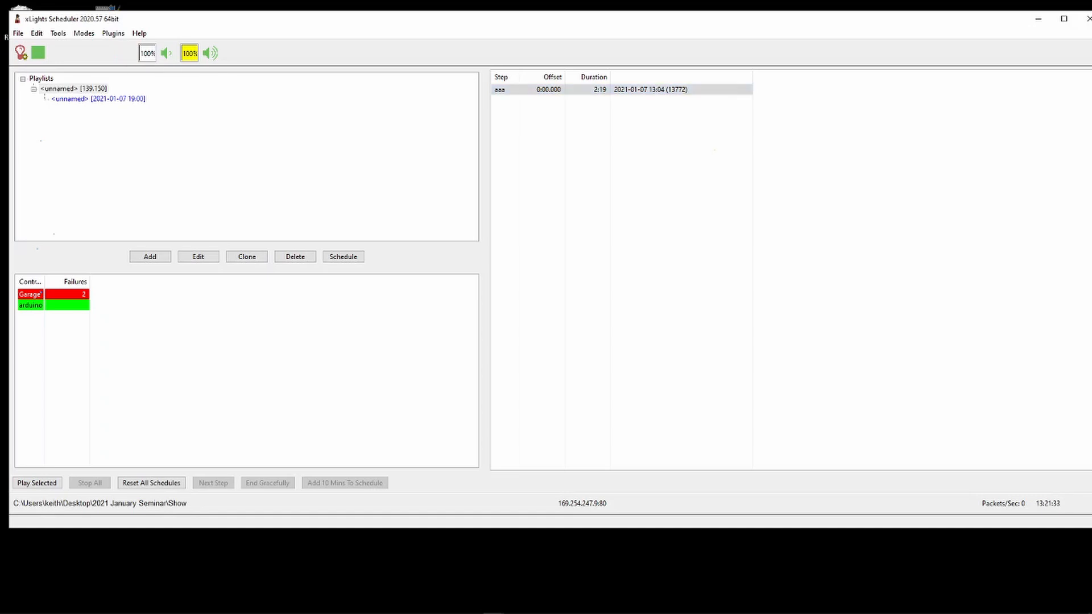
Step: Reposition the xSchedule window and pull in its edge so that the whole window fits on the screen
left_click(18, 34)
left_click(35, 71)
left_click_drag(318, 22, 274, 22)
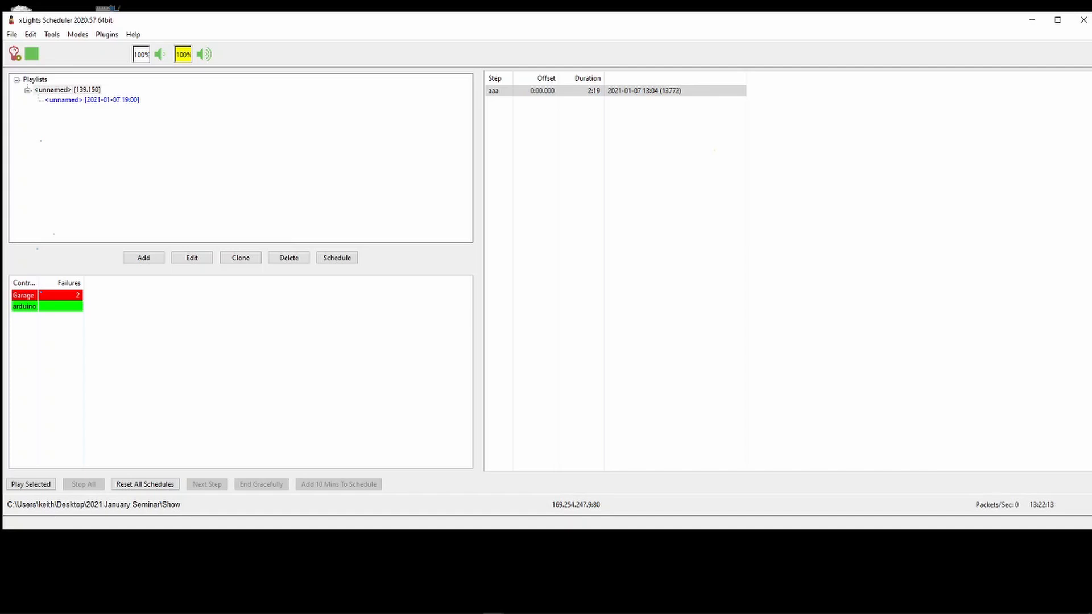
left_click_drag(3, 142, 40, 142)
mouse_move(298, 21)
left_mouse_down()
mouse_move(281, 29)
mouse_move(290, 11)
mouse_move(291, 26)
left_mouse_up()
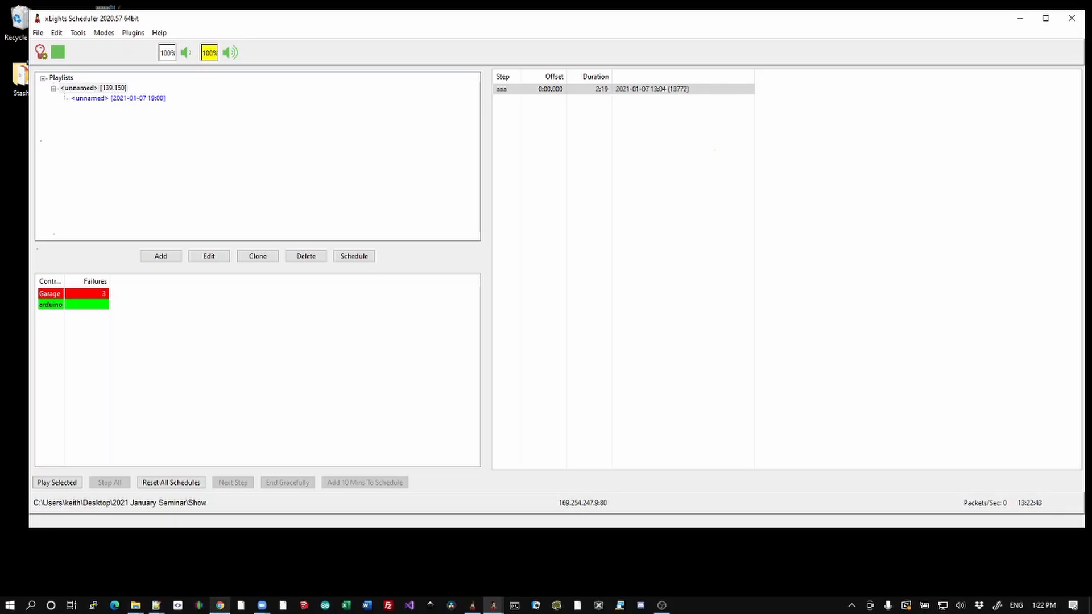
Step: Switch to Chrome and open the YouTube home page in a new tab
left_click(219, 605)
key("ctrl+t")
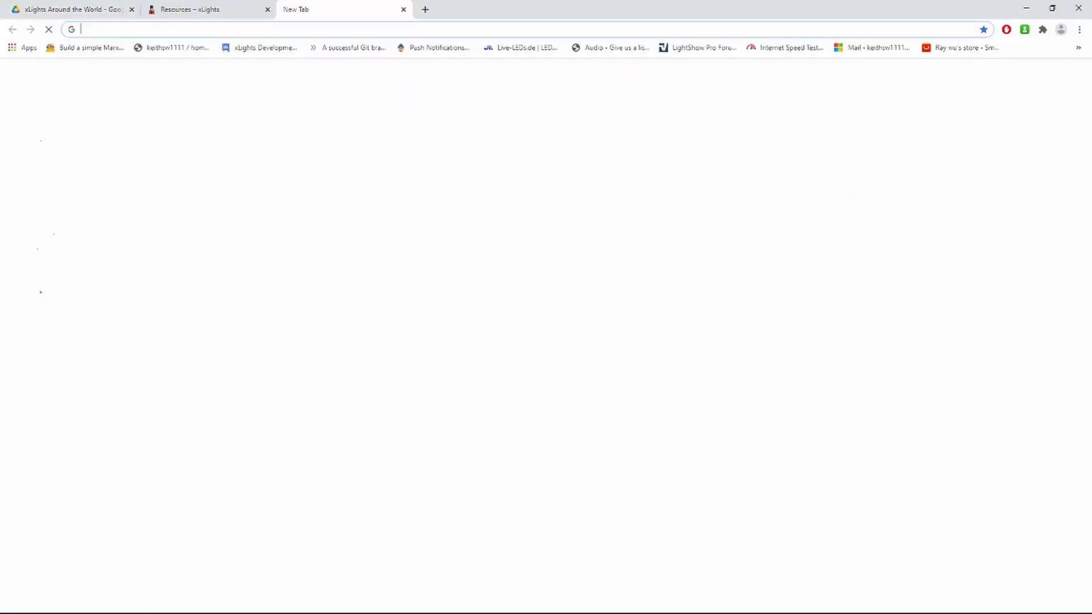
type("youtb")
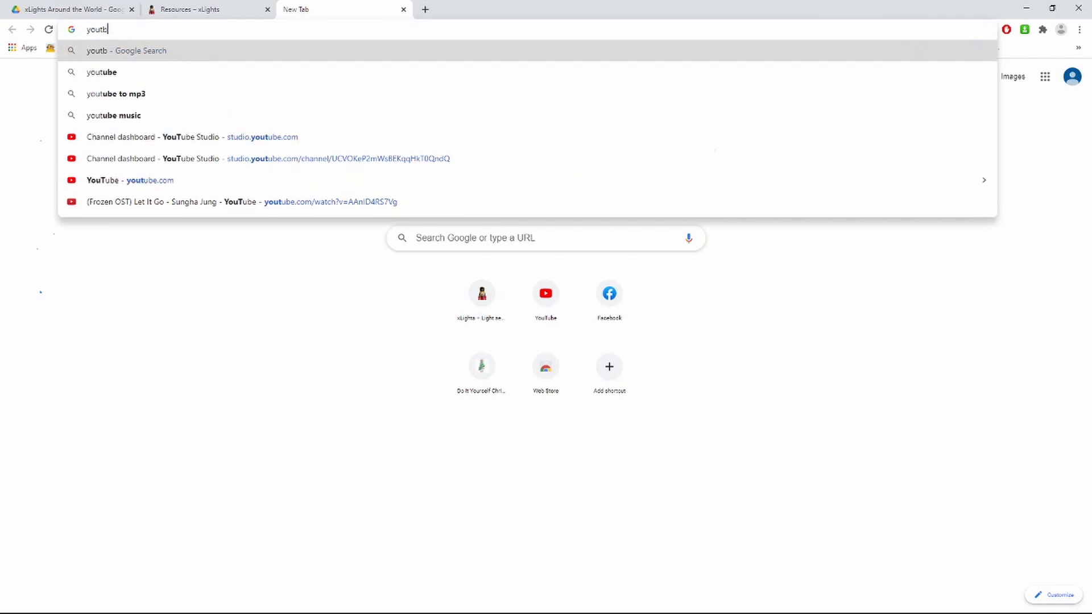
key("BackSpace")
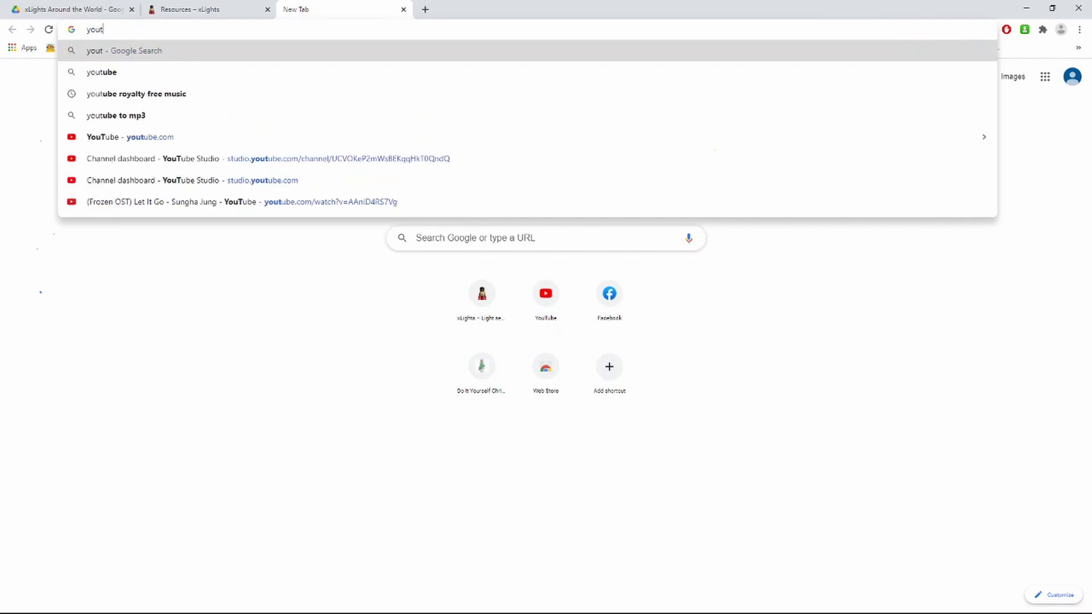
type("ube")
key("Return")
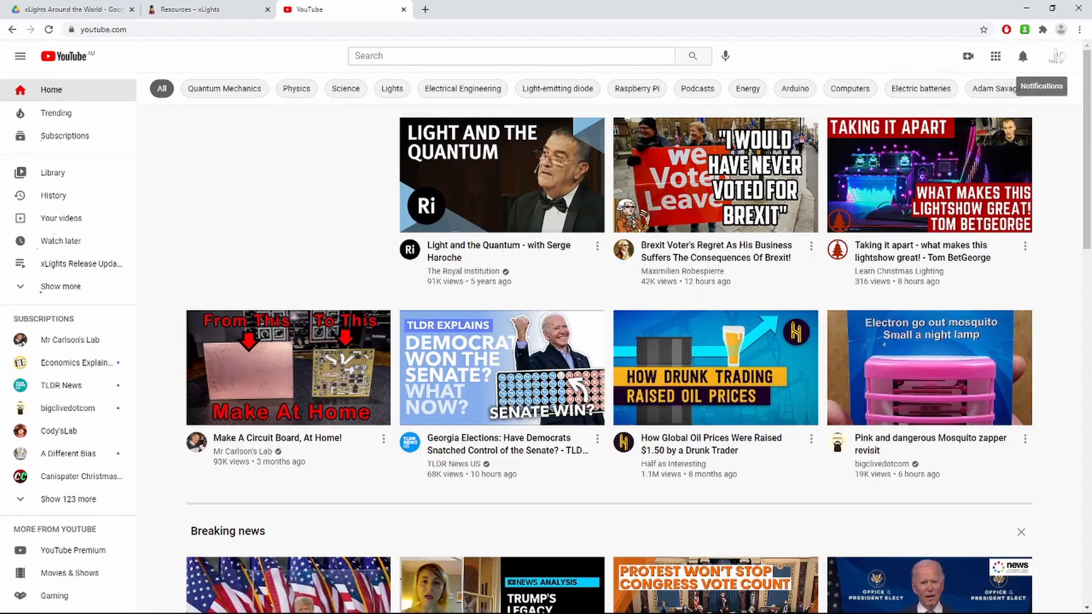
Step: Open the signed-in account's own YouTube channel and show its full list of uploaded videos
left_click(1056, 55)
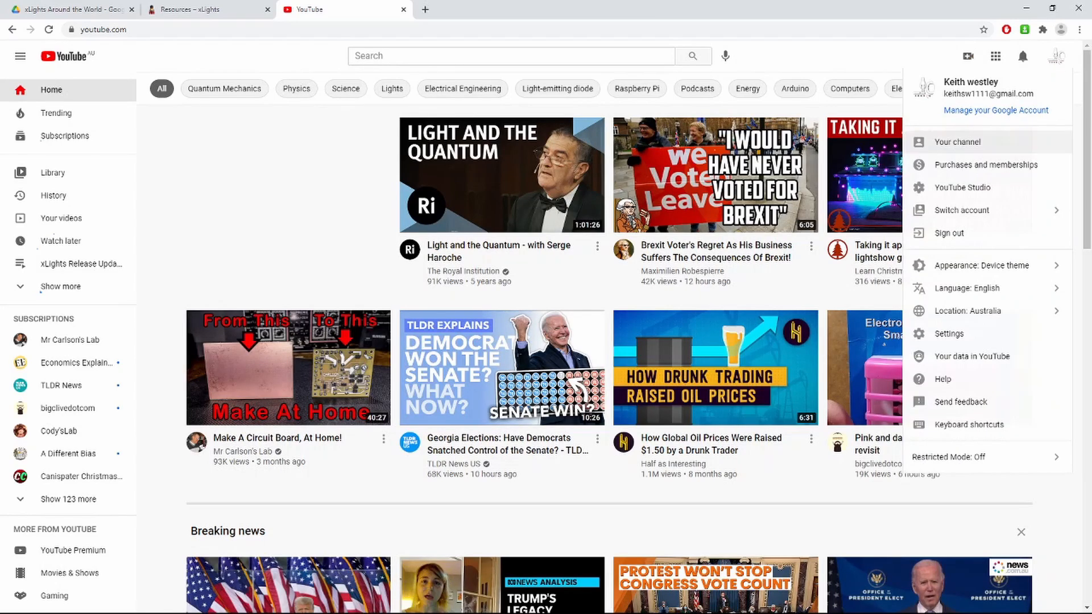
left_click(958, 141)
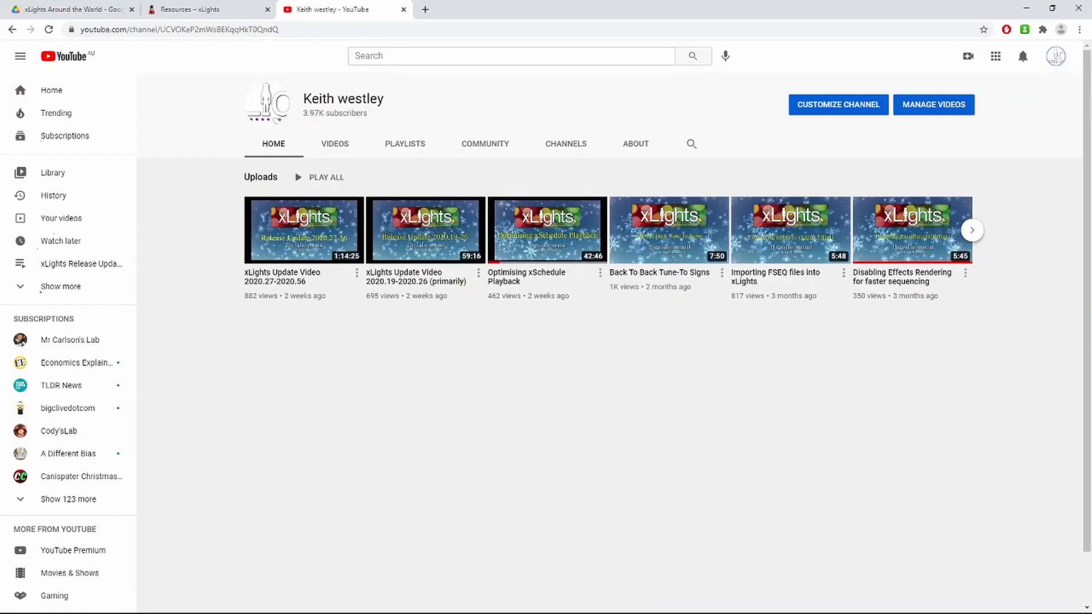
left_click(335, 144)
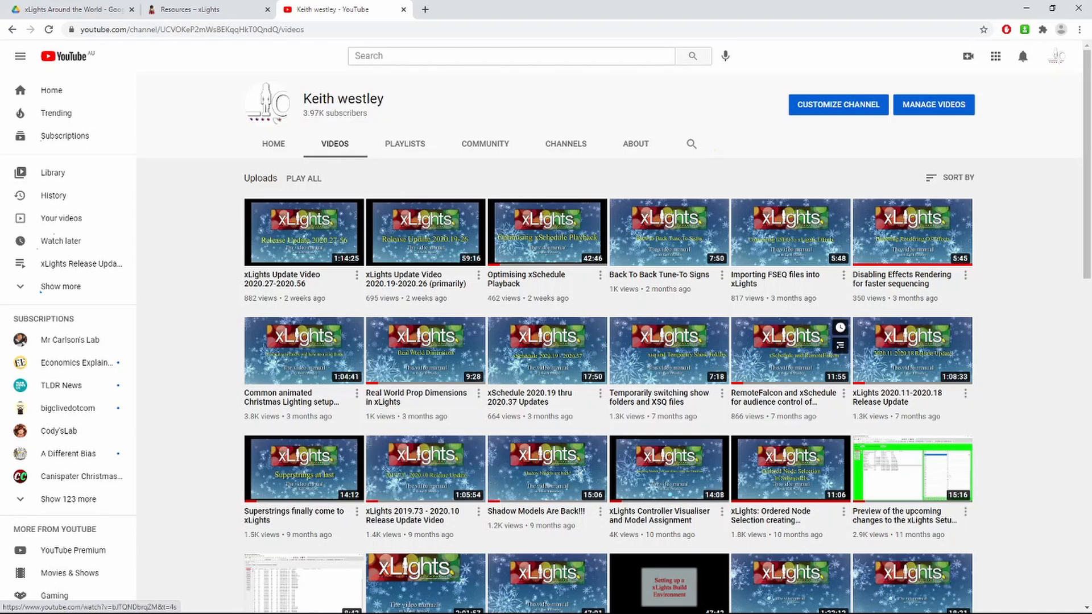
Step: Look through the channel's uploads for xLights seminar, release update and xSchedule tutorial videos, and return to the newest ones
scroll(609, 347, "down", 1)
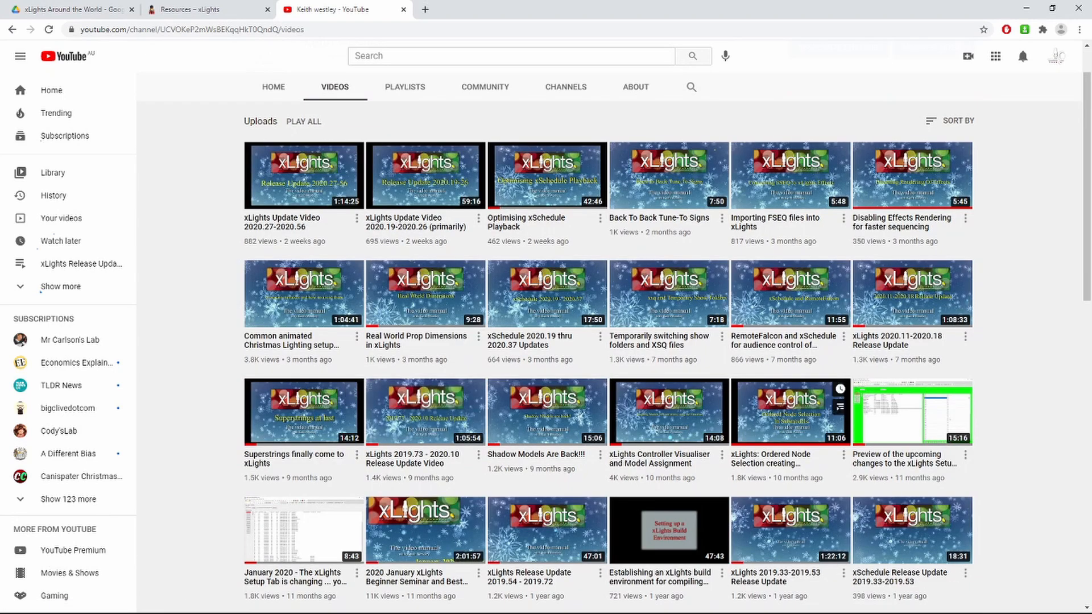
scroll(609, 353, "down", 2)
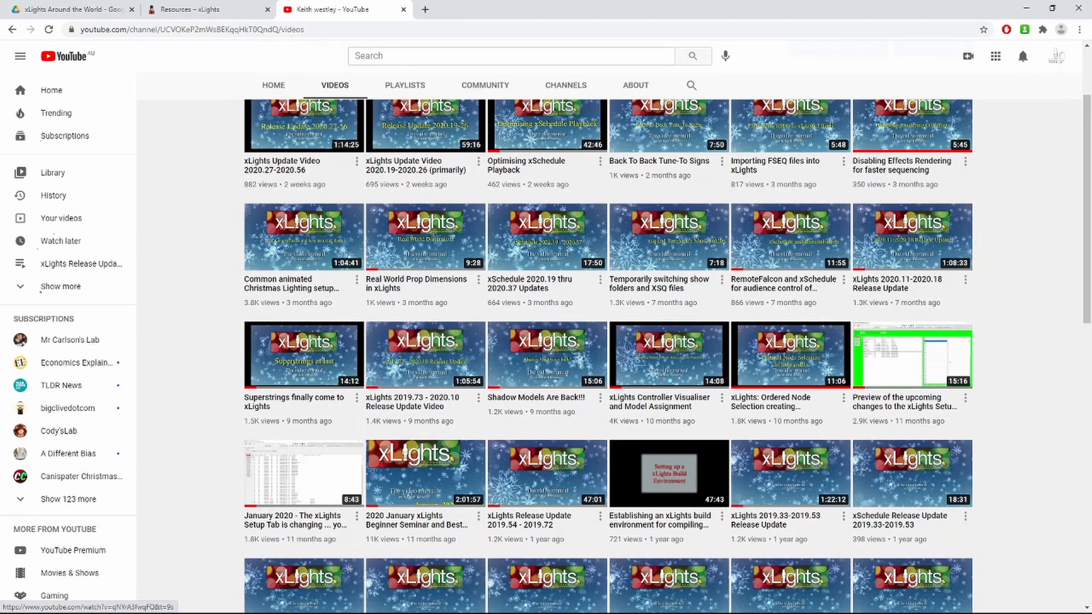
scroll(608, 352, "down", 1)
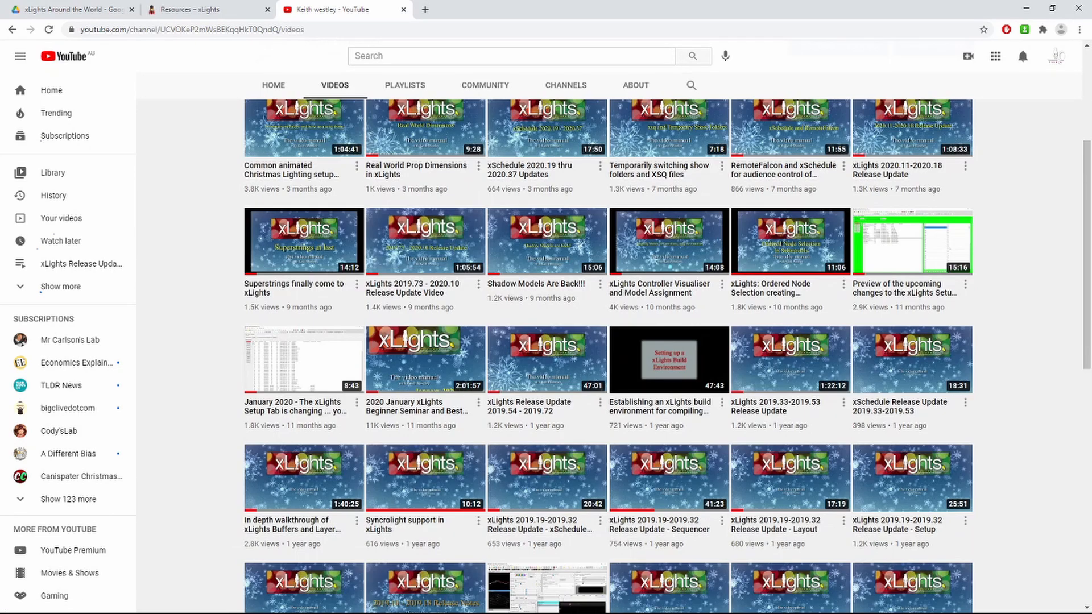
scroll(609, 352, "down", 2)
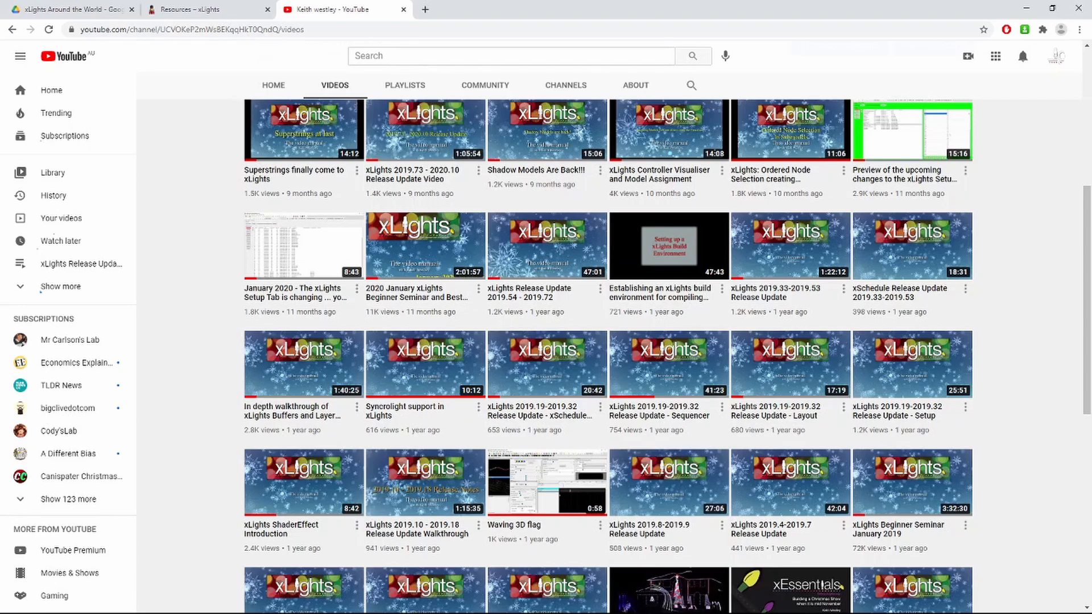
scroll(608, 353, "down", 2)
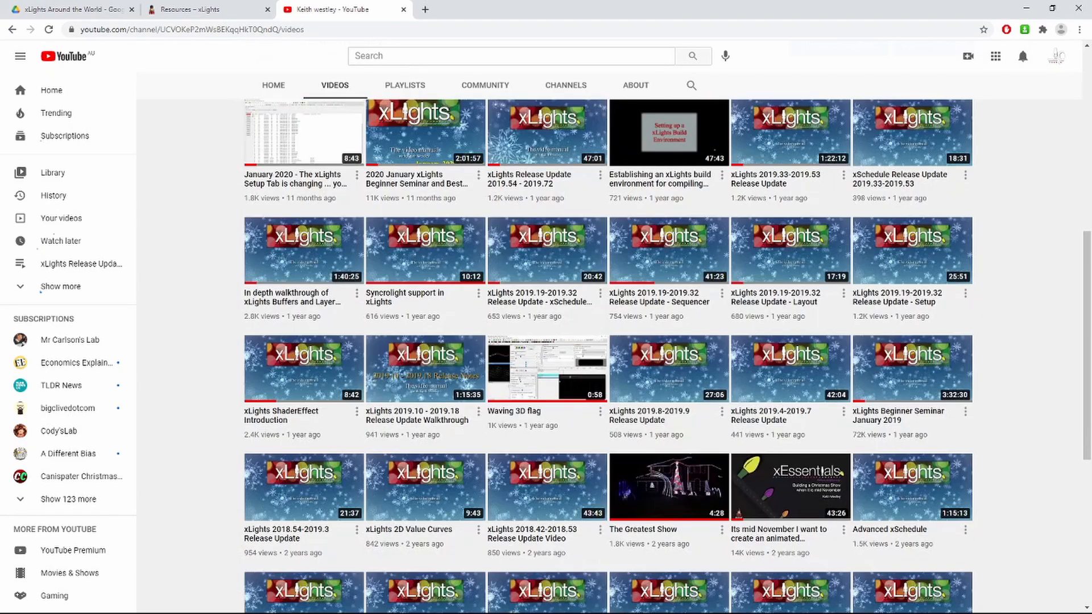
scroll(909, 376, "down", 2)
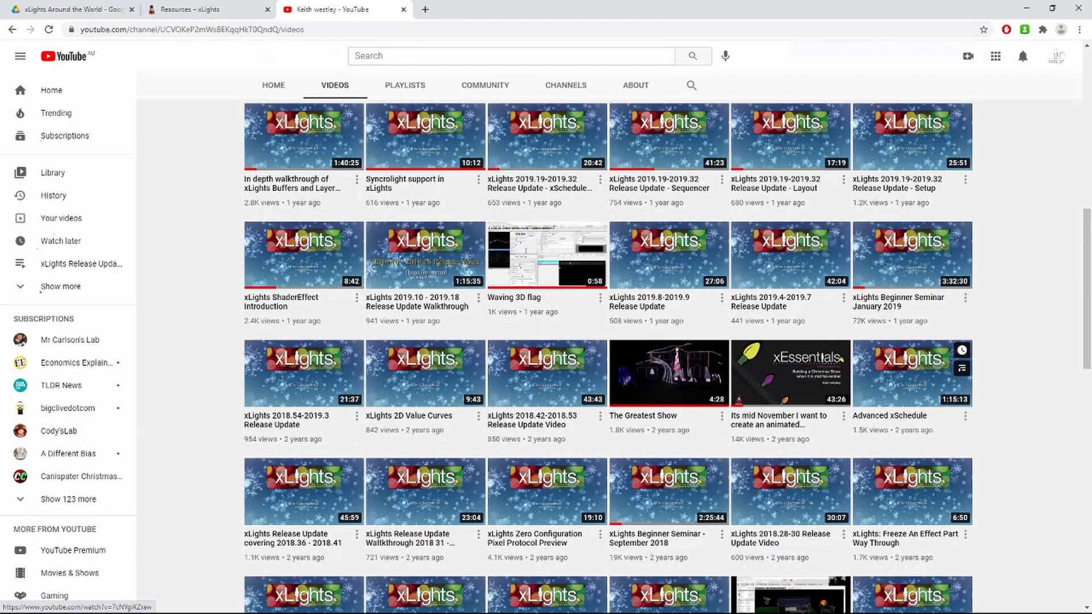
scroll(910, 376, "up", 1)
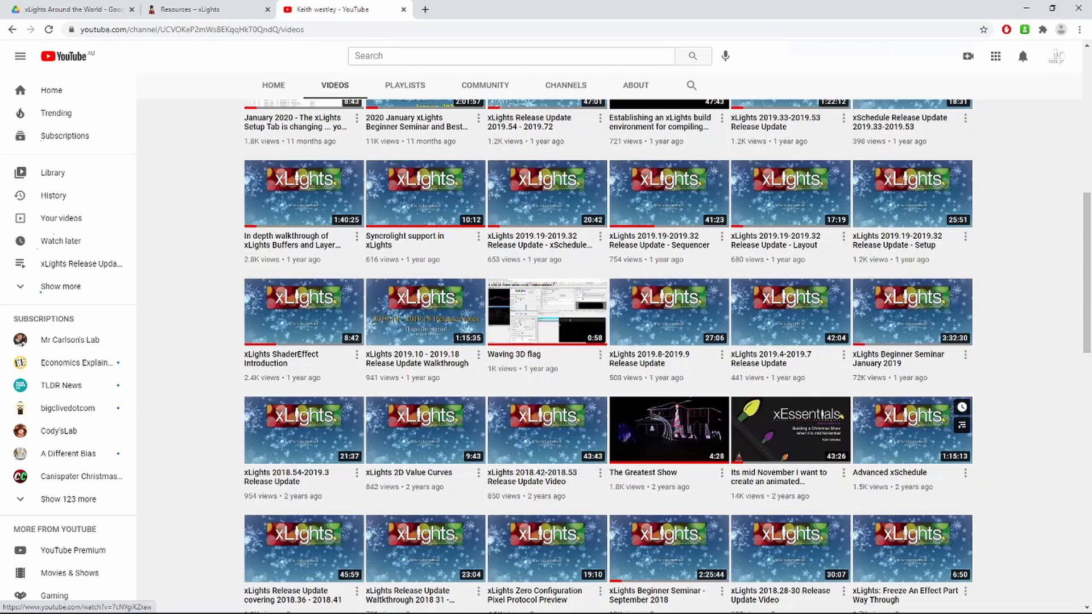
scroll(607, 356, "down", 1)
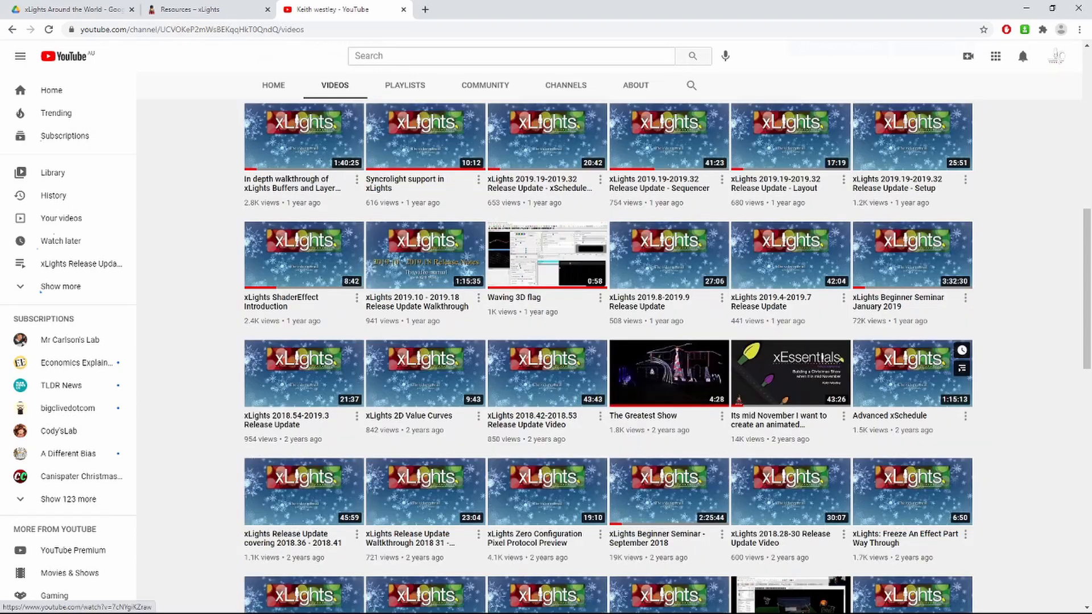
scroll(607, 357, "up", 1)
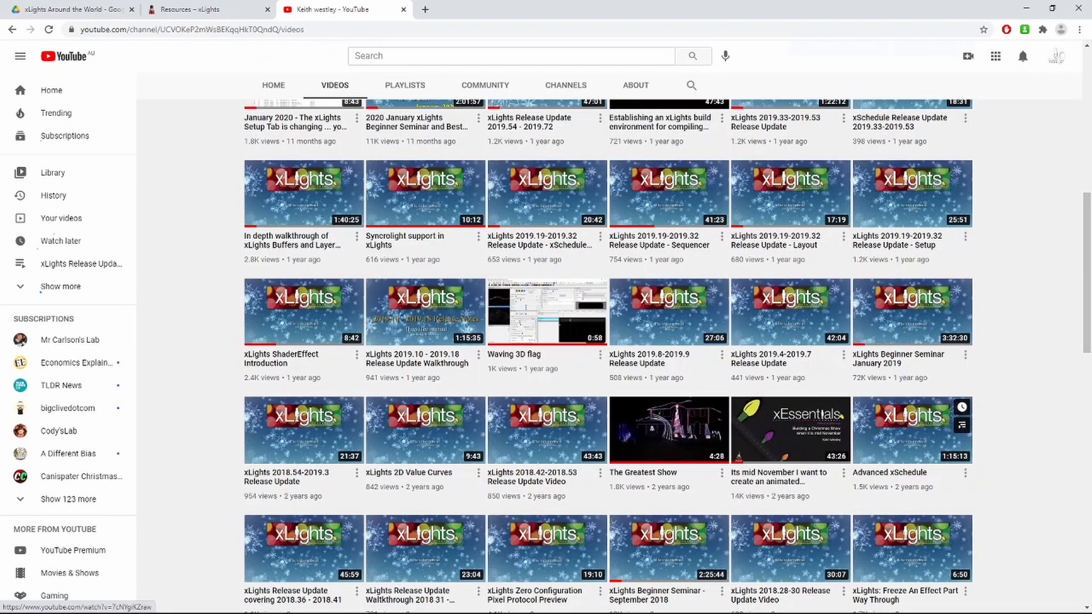
scroll(607, 356, "up", 7)
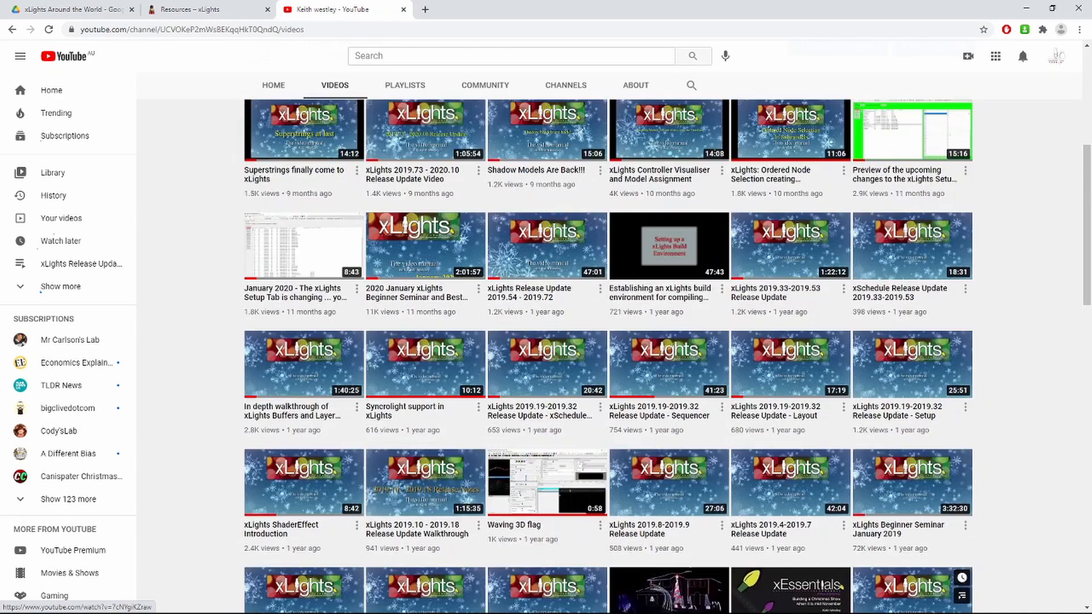
scroll(608, 356, "up", 2)
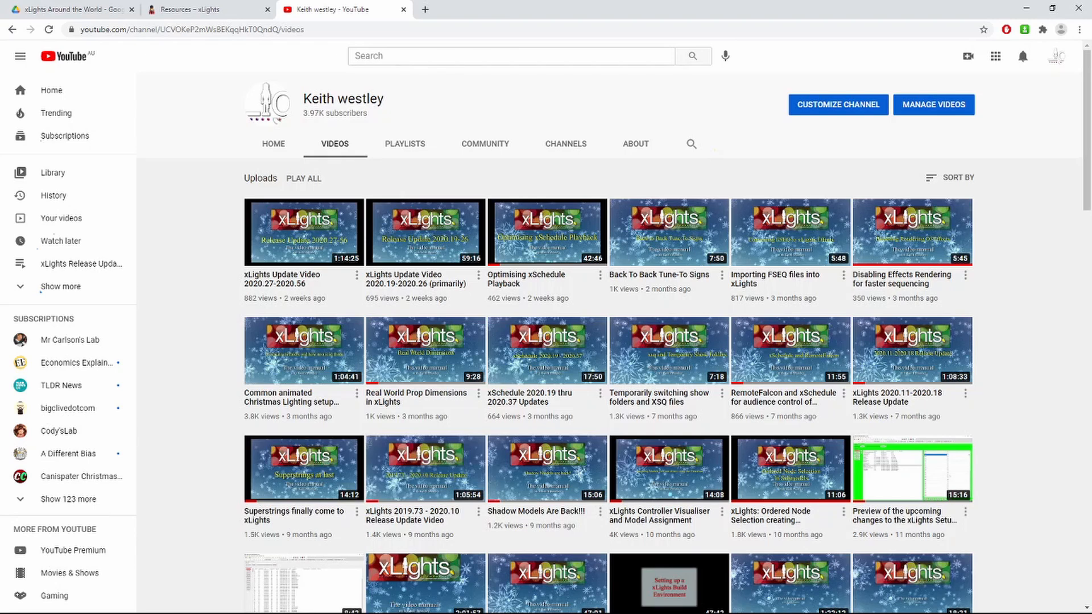
Step: Switch to xLights and open FPP Connect for uploading sequences to a Falcon Player
key("alt+Tab")
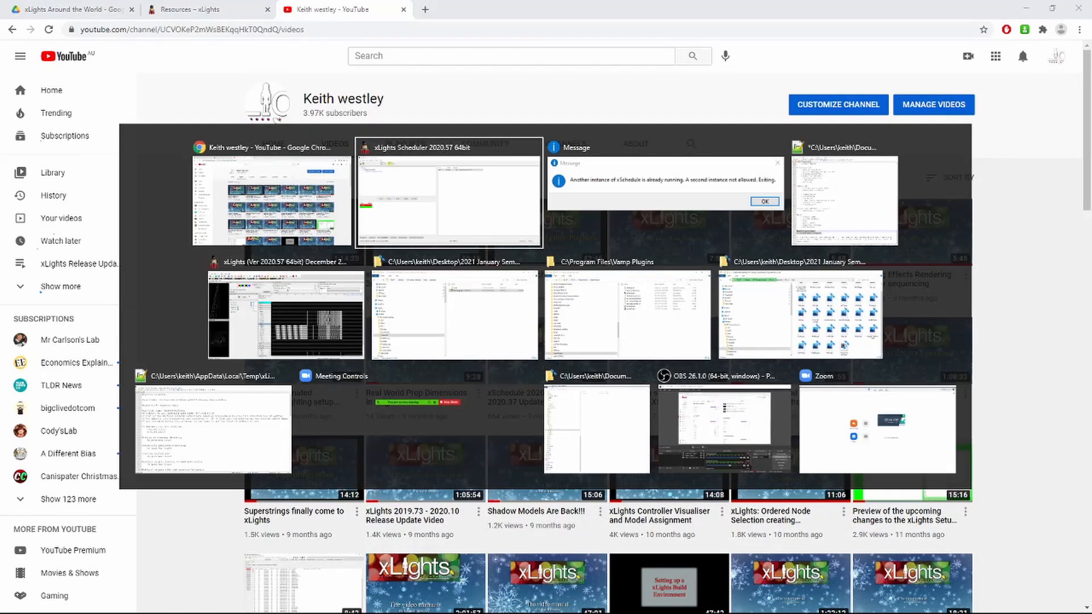
key("alt+Tab")
key("alt+Tab")
key("alt+Tab")
key("alt+Tab")
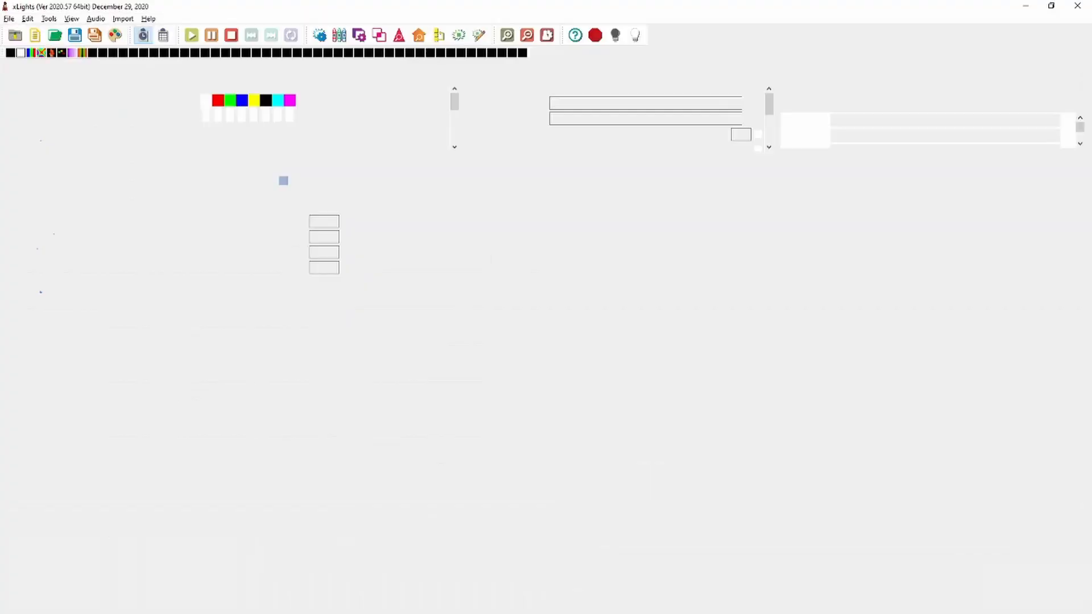
left_click(48, 19)
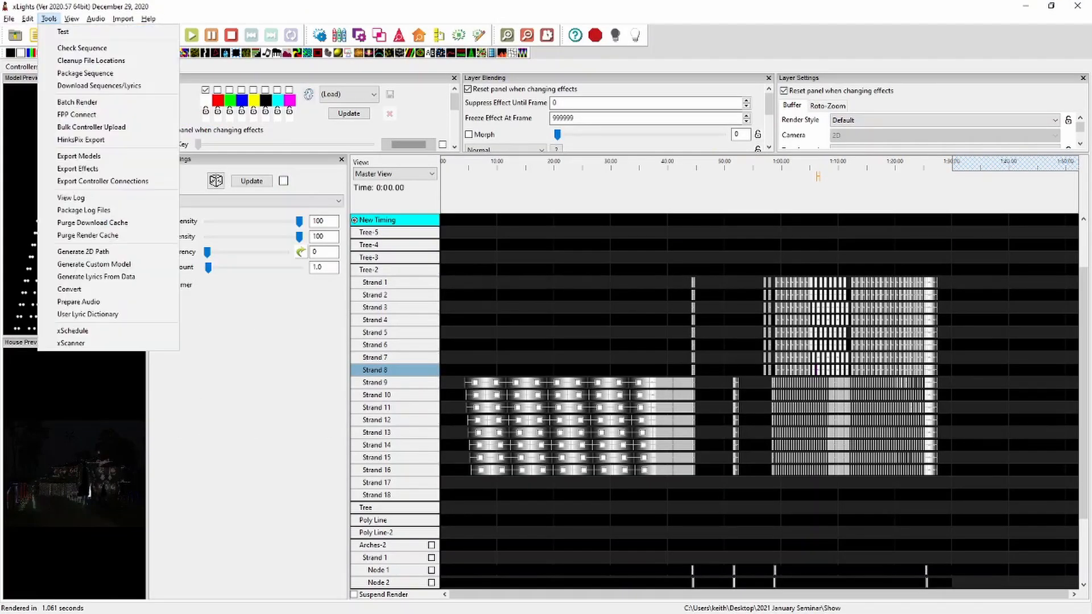
left_click(76, 114)
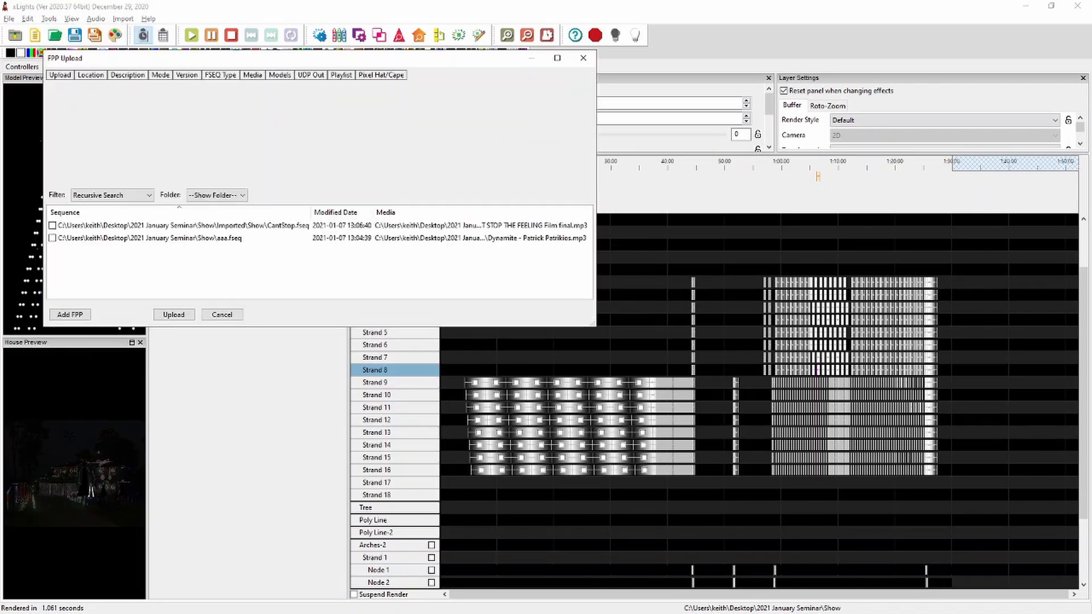
Step: Enlarge the FPP Upload window to examine the full media paths of the listed sequences, and close it
left_click_drag(596, 327, 893, 491)
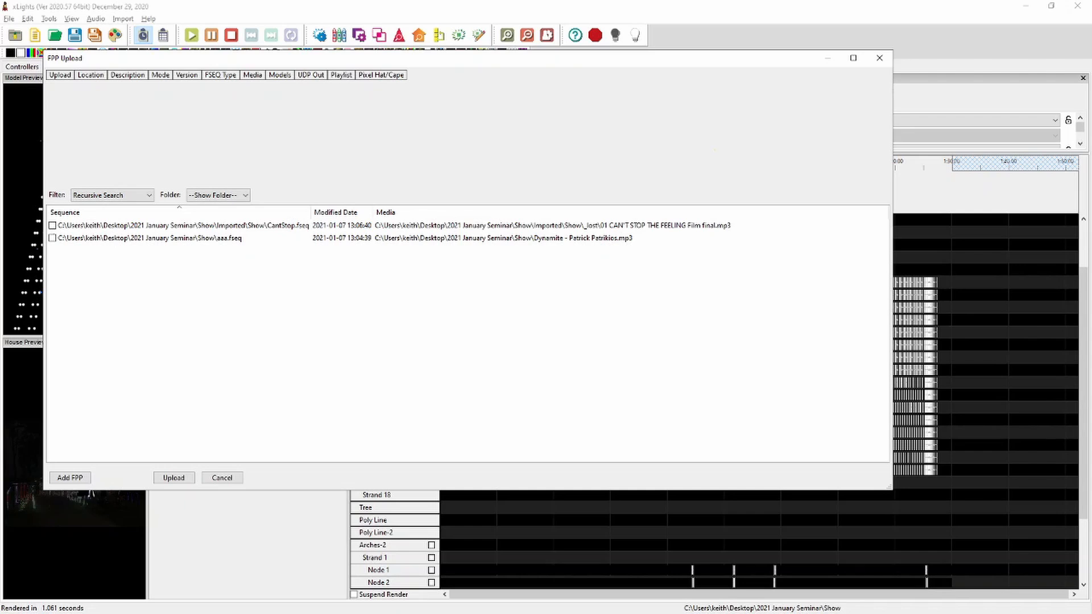
key("Escape")
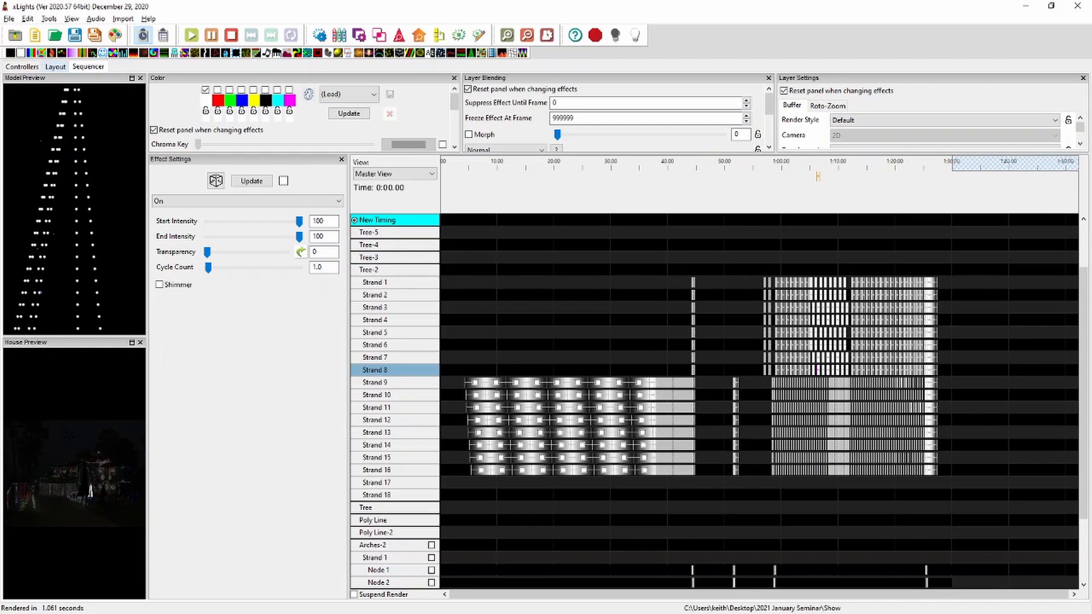
Step: In the layout, move the Arches model to the fence beside the driveway, shrink and rotate it along the fence, with an arch tilt of 76
left_click(56, 67)
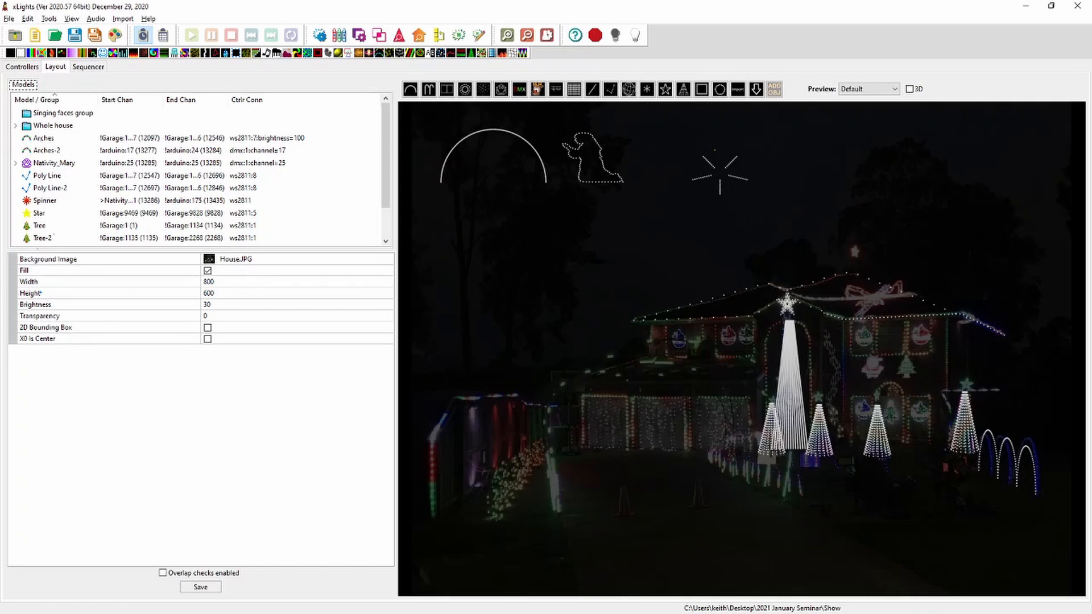
left_click_drag(1017, 459, 569, 460)
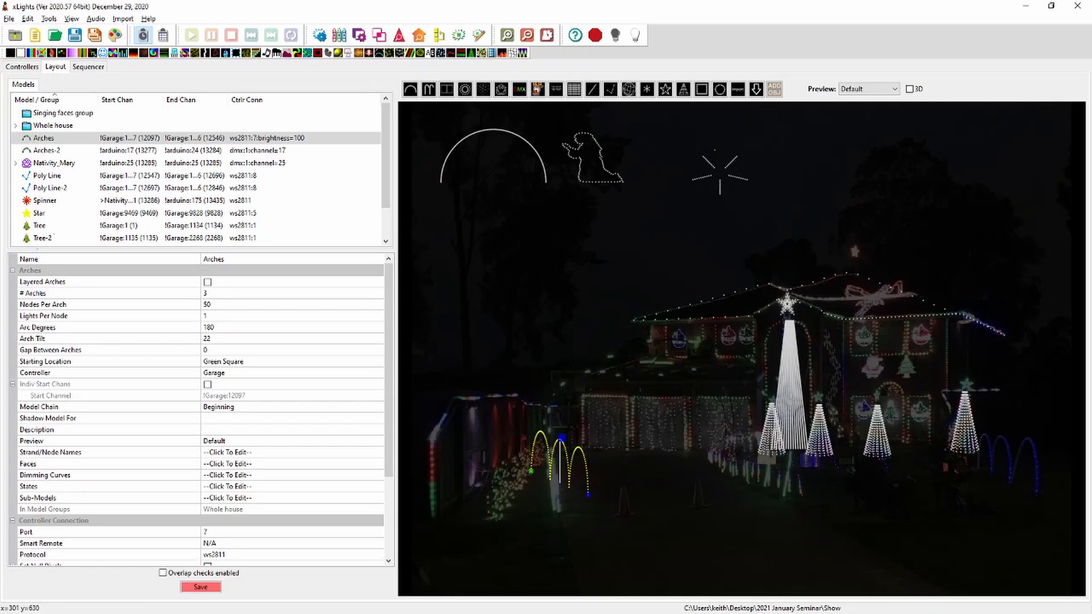
left_click_drag(588, 495, 560, 508)
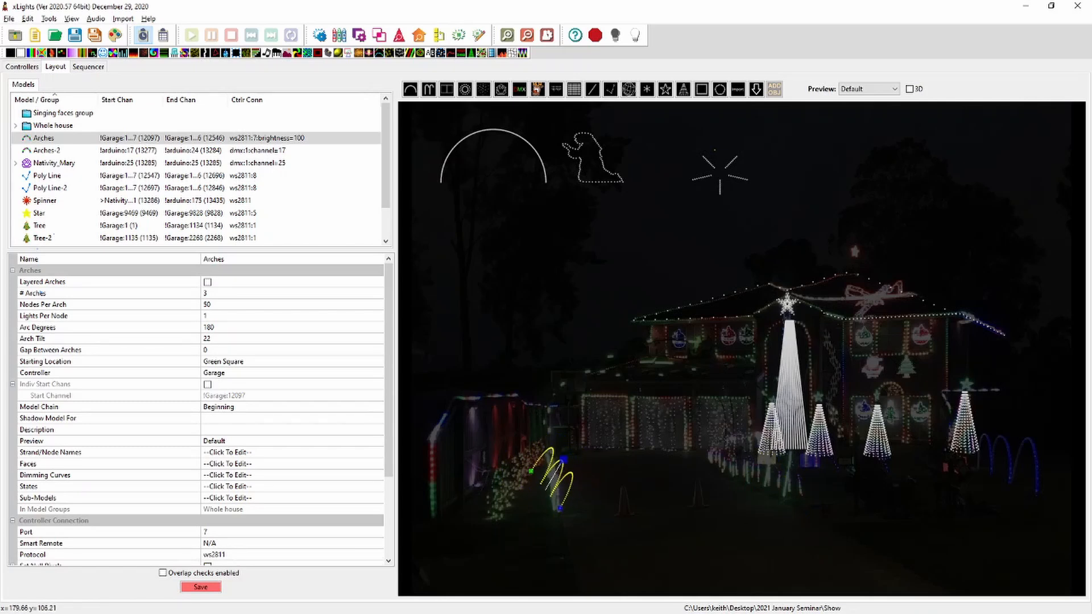
left_click_drag(530, 471, 552, 418)
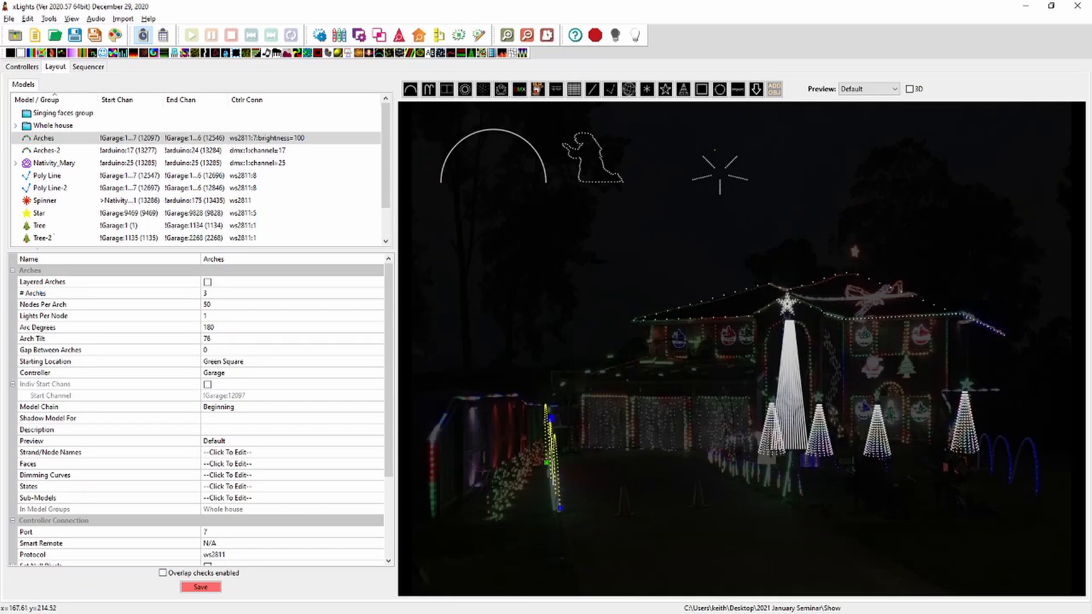
left_click(597, 472)
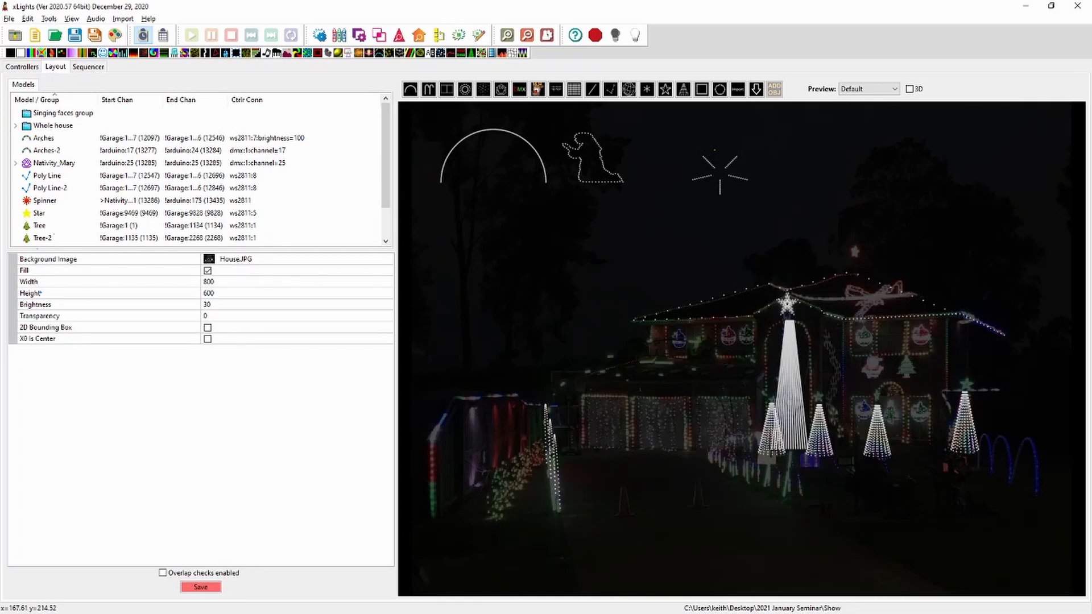
Step: Try X Center Offsets of 0, 100 and 40 for the Whole house group, and set it to 50
left_click(53, 126)
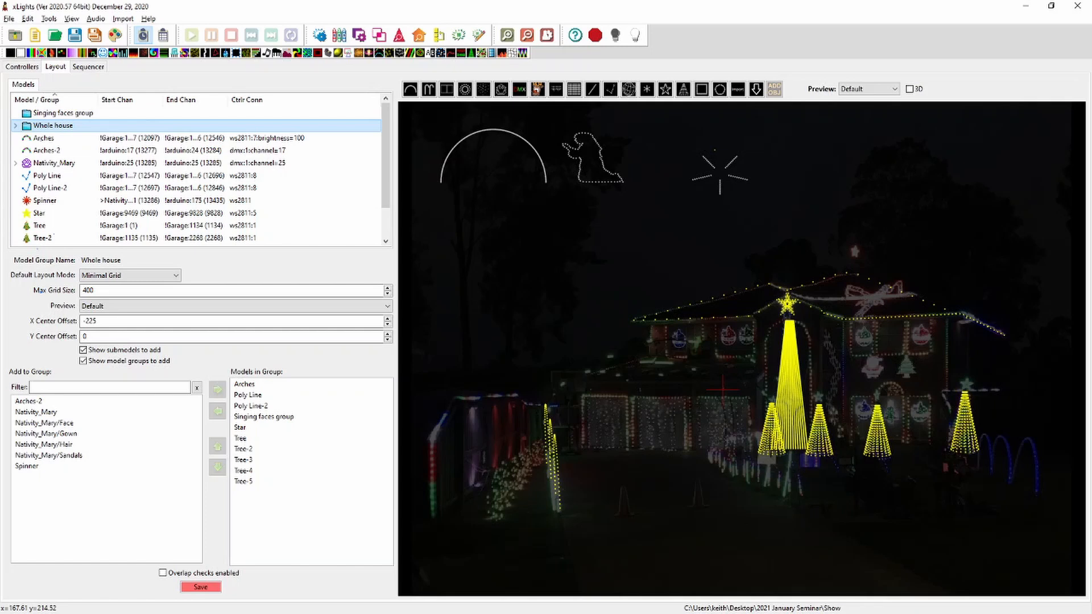
double_click(90, 321)
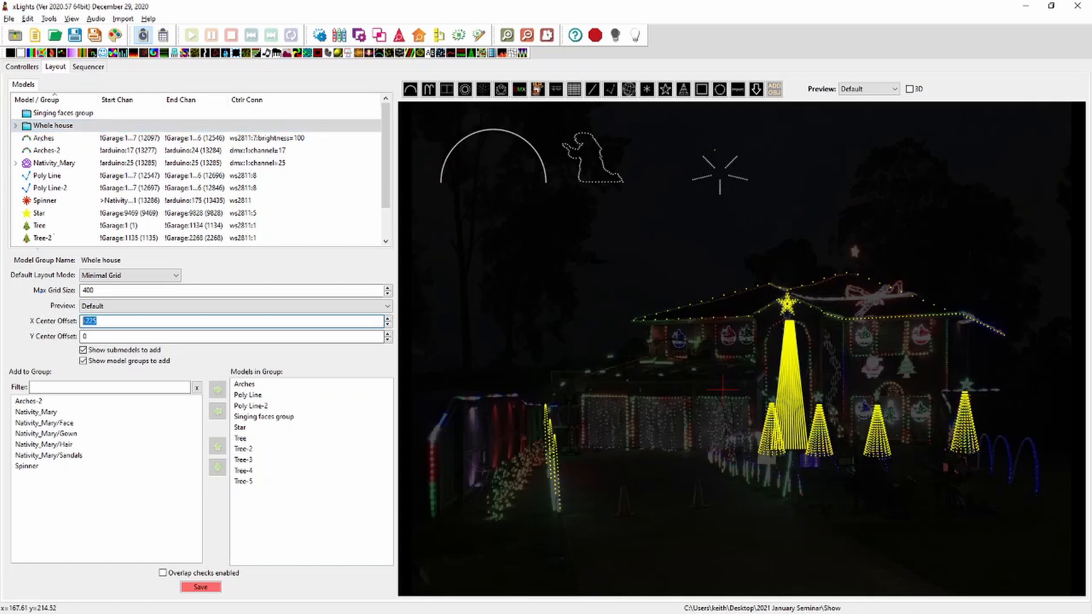
type("0")
key("Tab")
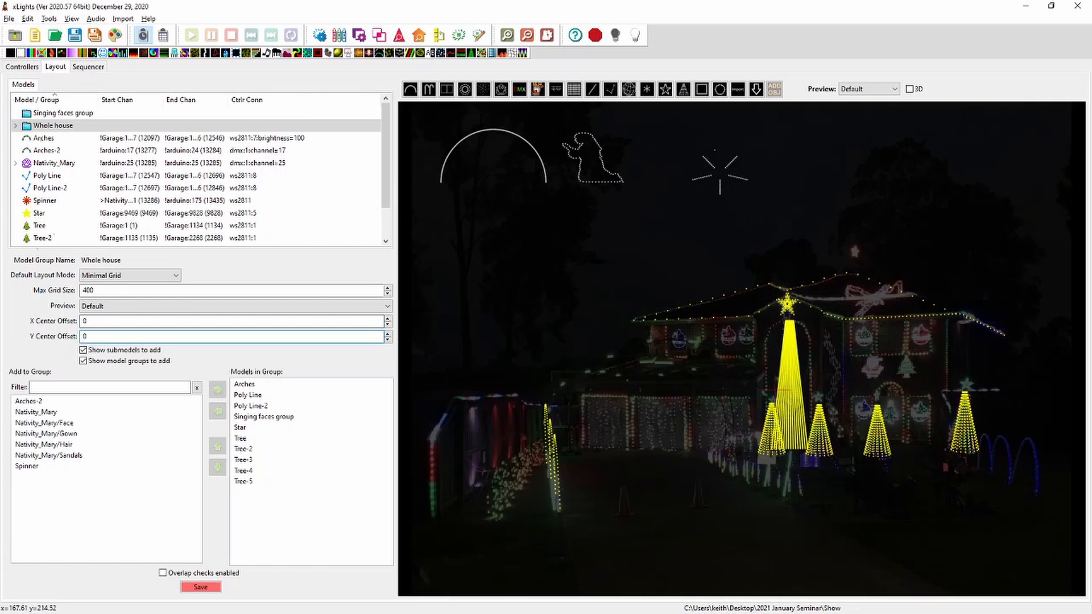
double_click(85, 321)
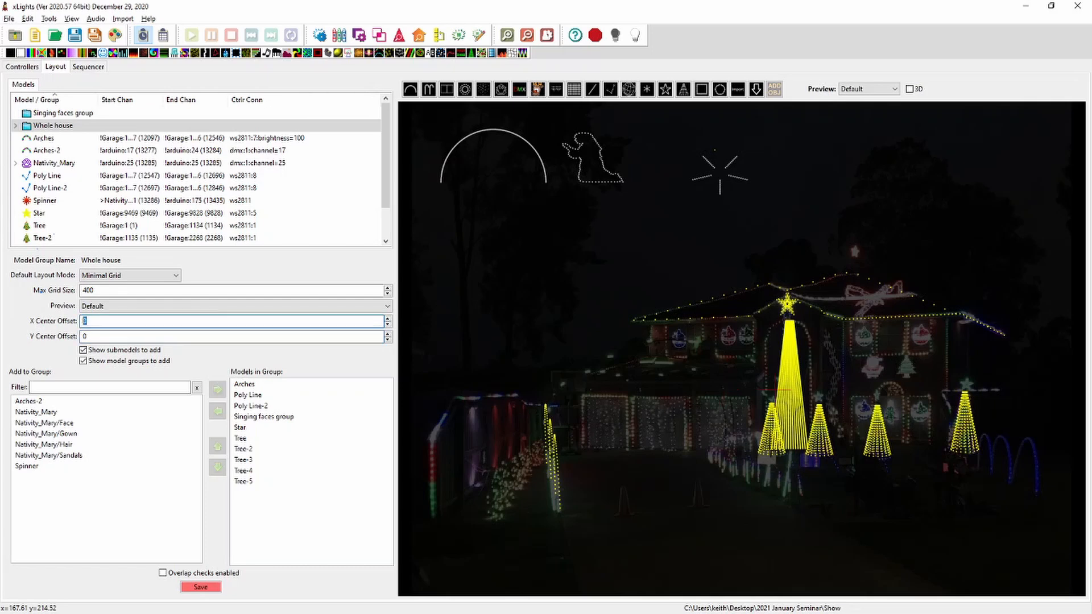
type("100")
key("Tab")
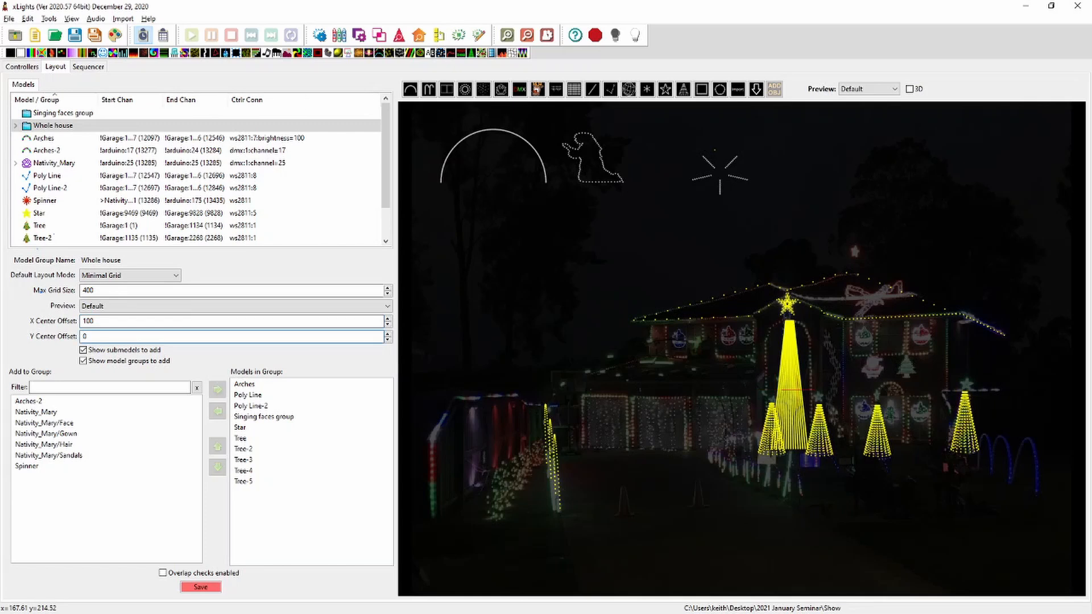
double_click(86, 322)
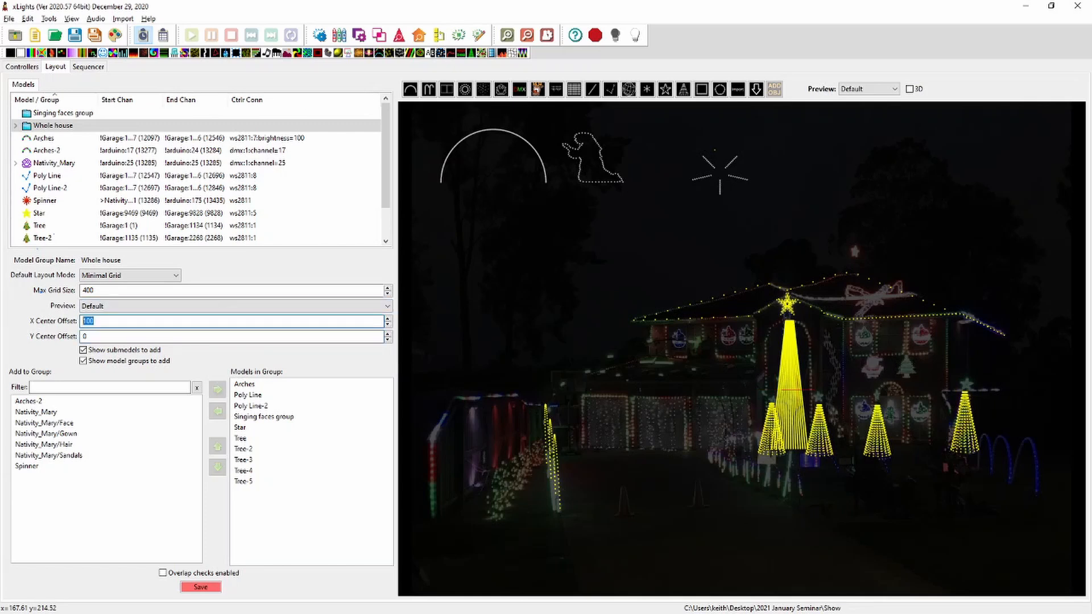
type("40")
key("Tab")
key("shift+Tab")
type("50")
key("Tab")
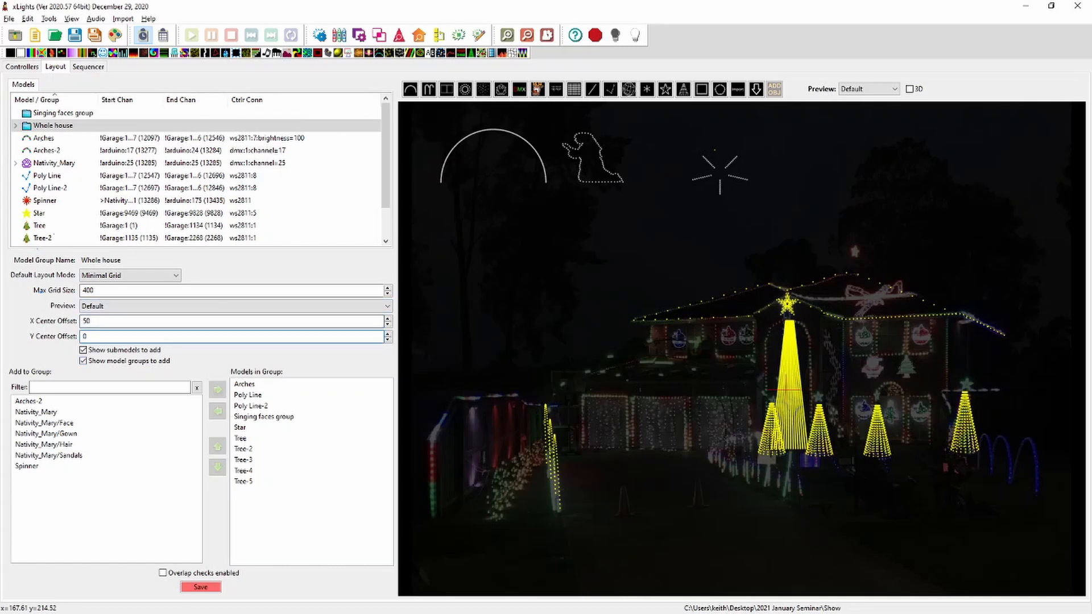
left_click(49, 18)
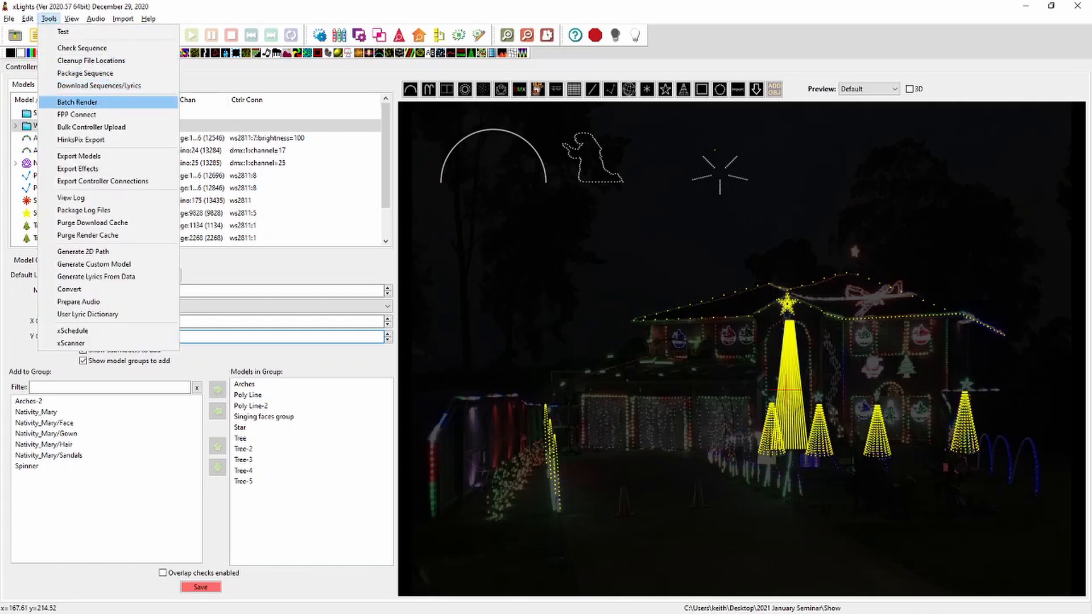
left_click(77, 102)
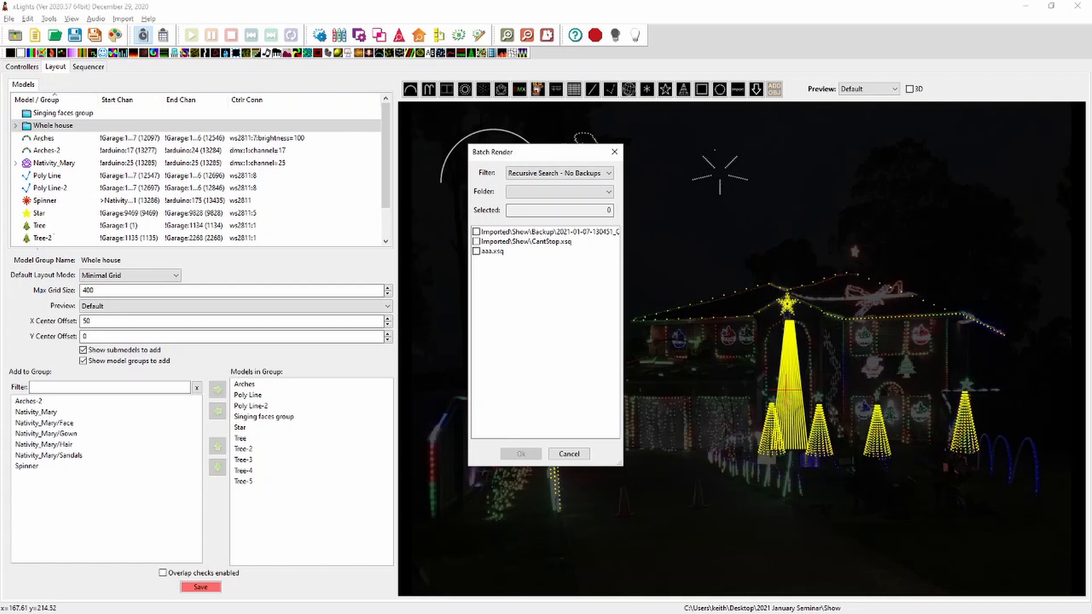
left_click(477, 252)
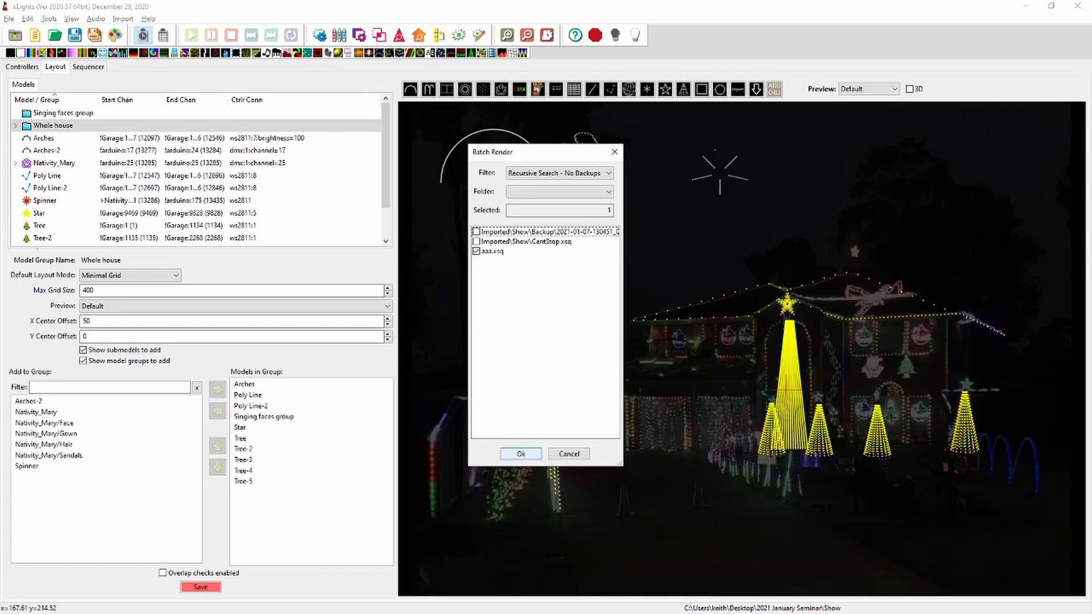
left_click(569, 454)
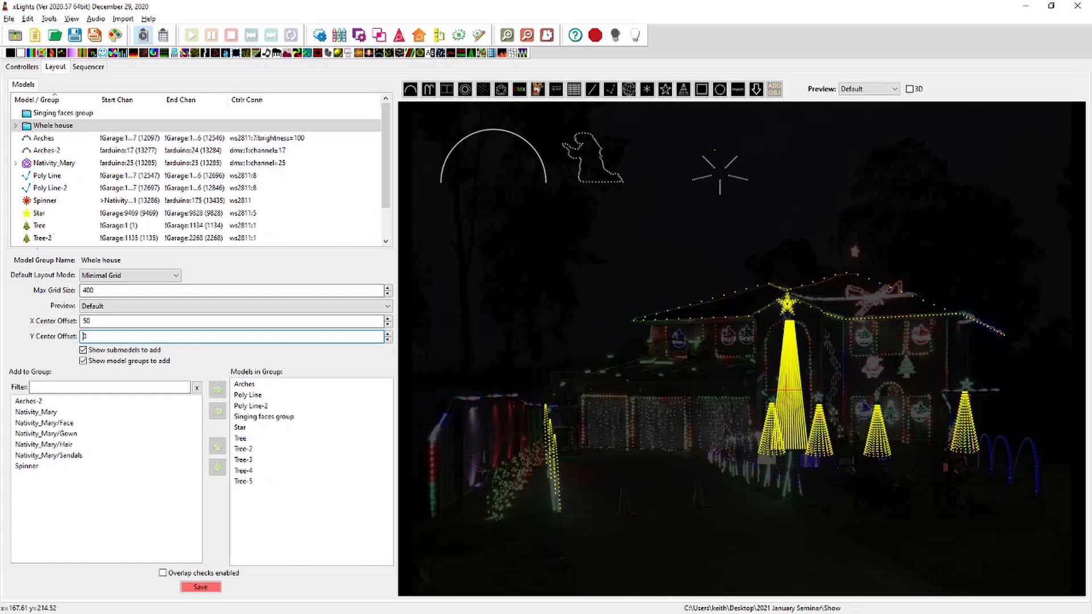
Step: Save the layout changes and open FPP Connect
left_click(200, 586)
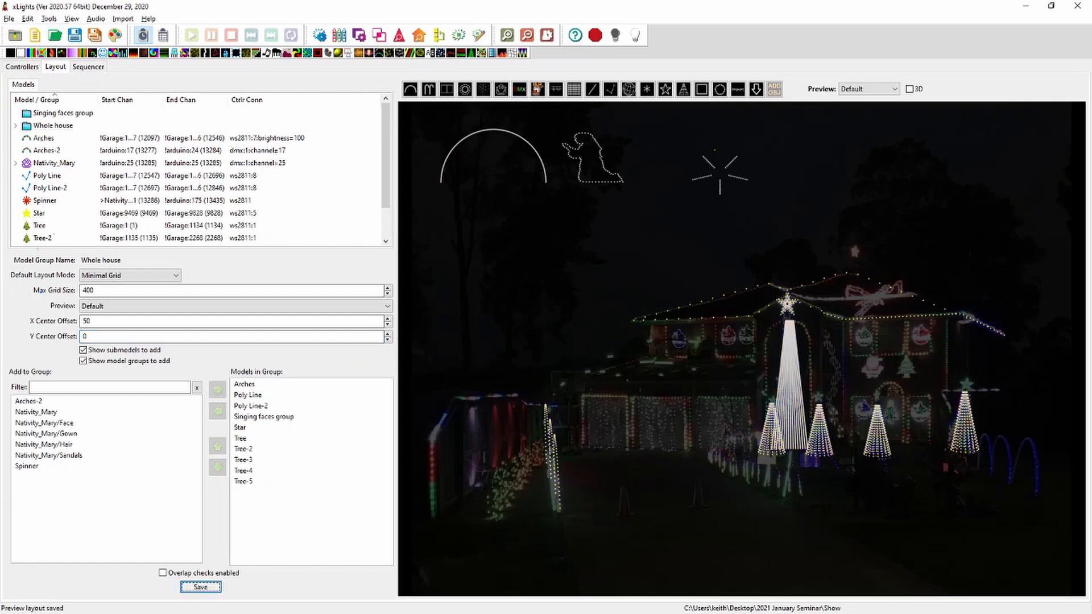
left_click(49, 18)
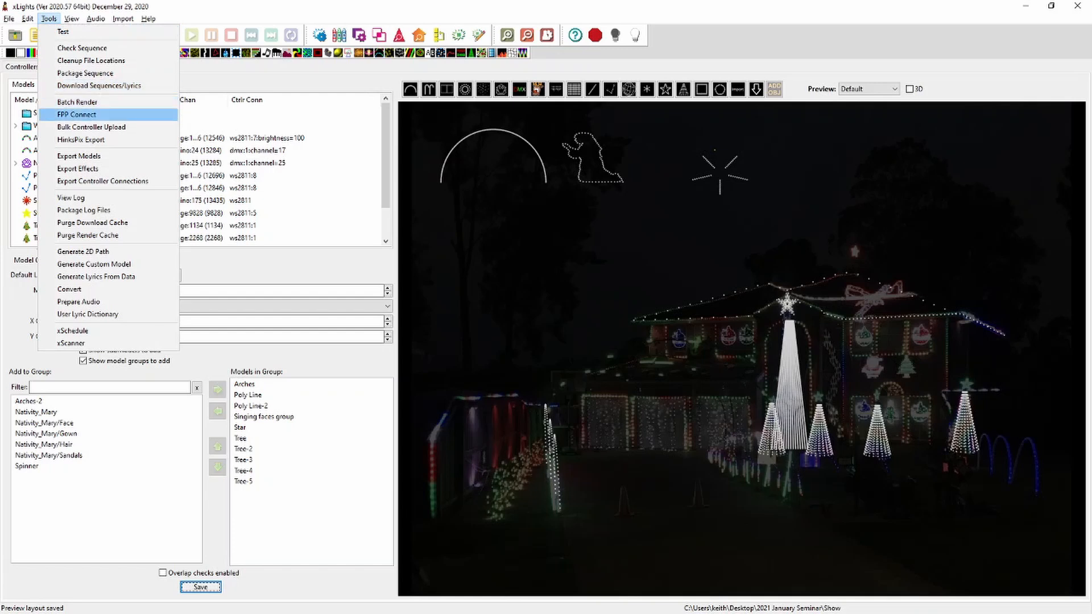
left_click(77, 115)
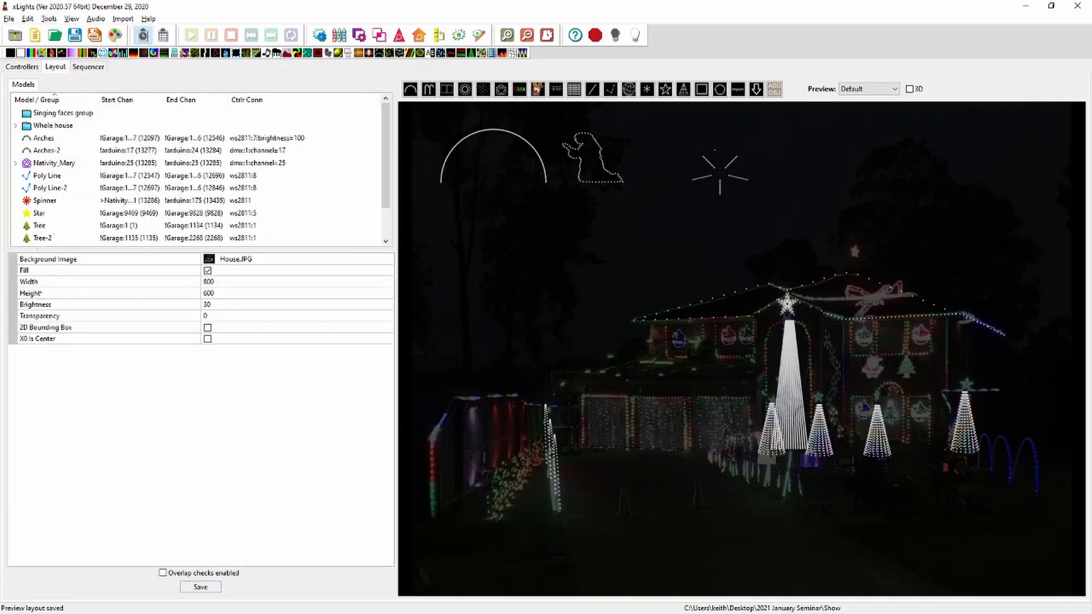
Step: In the Garage controller's visualiser, reassign the Arches model to Pixel Port 12 and save the controller setup
left_click(548, 447)
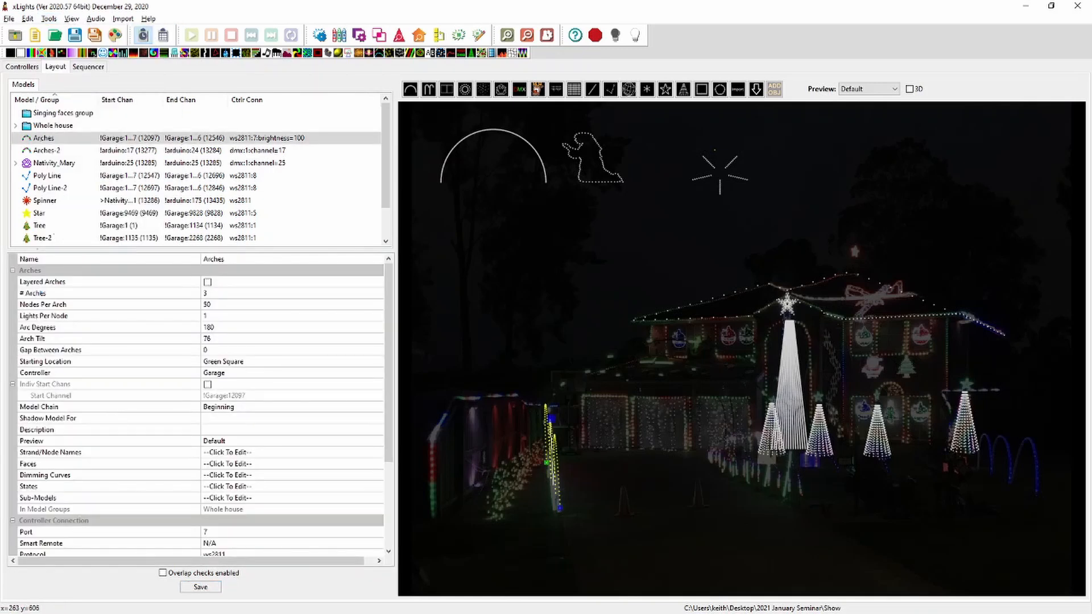
left_click(23, 66)
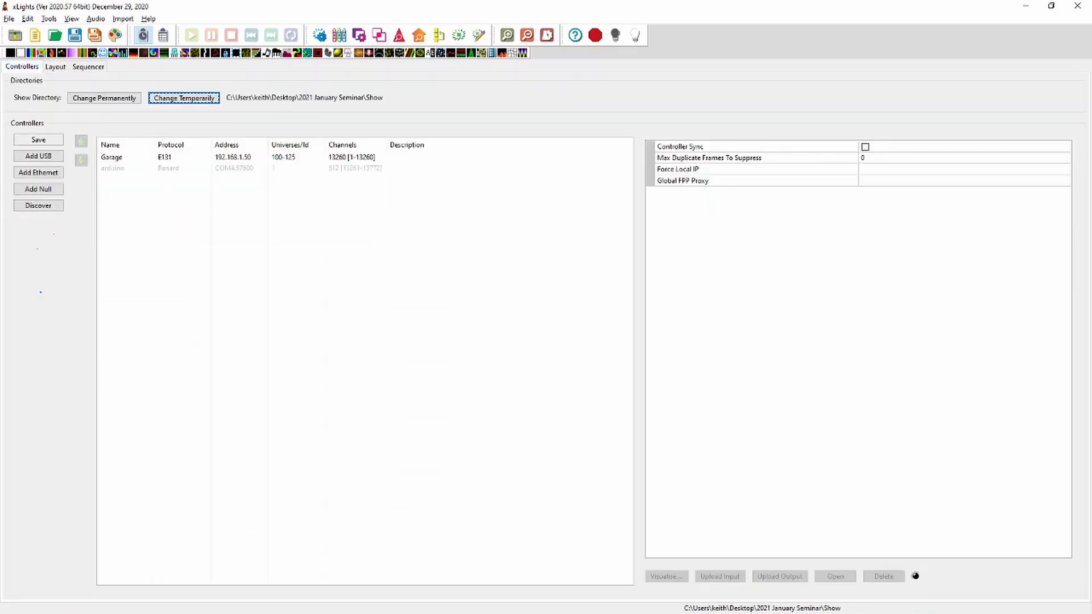
left_click(120, 157)
left_click(666, 576)
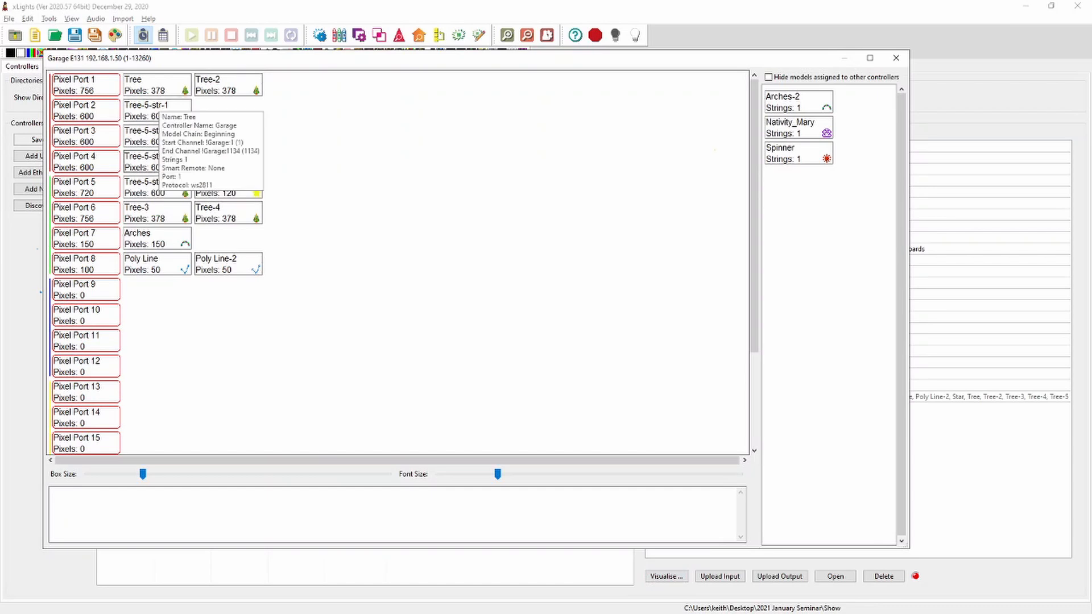
mouse_move(260, 267)
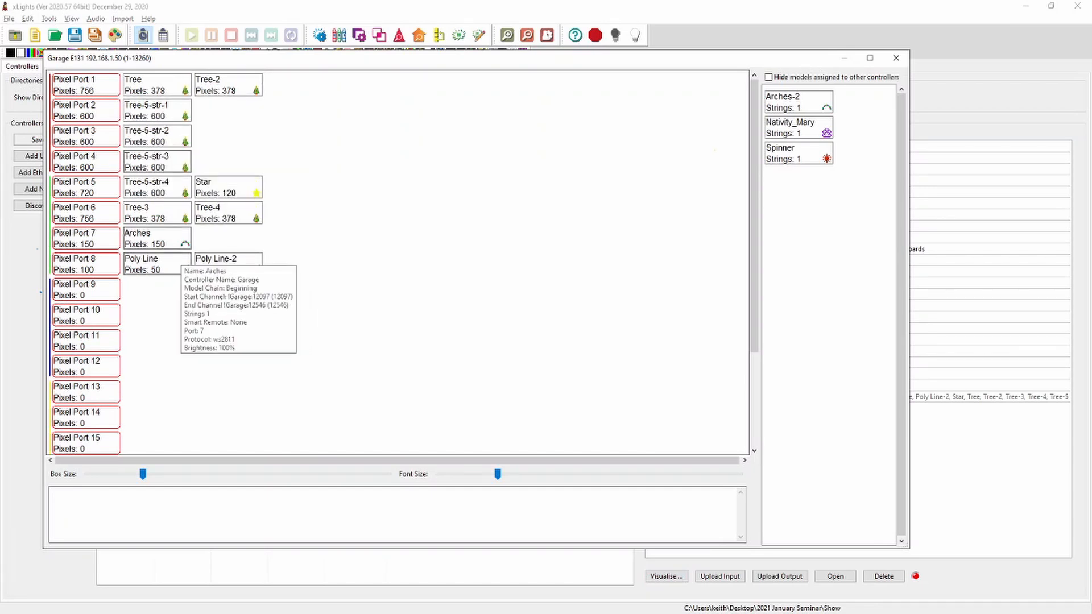
left_click_drag(157, 239, 85, 367)
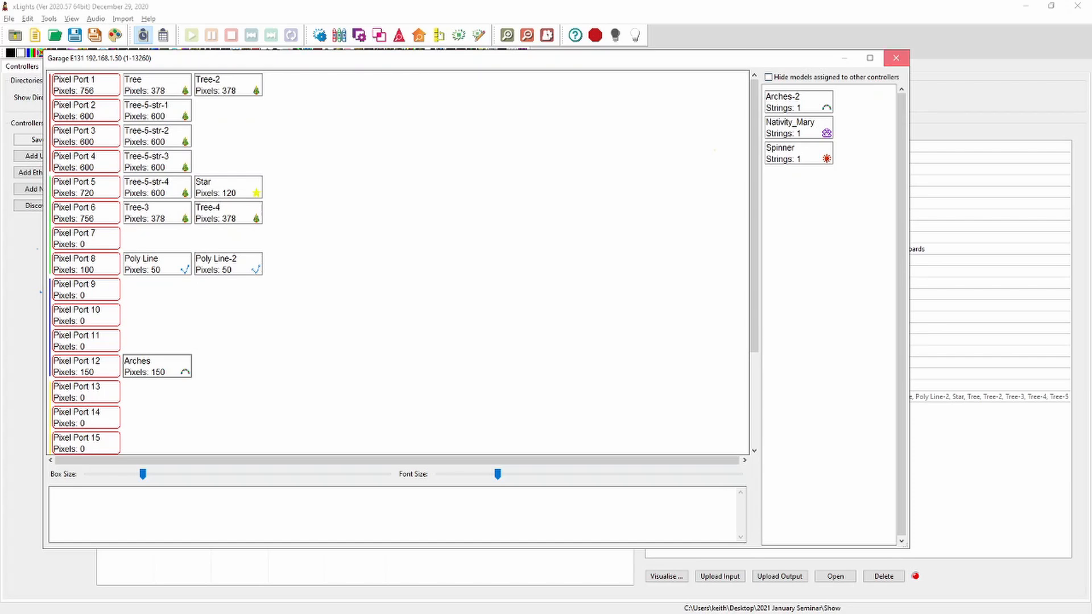
left_click(896, 57)
left_click(38, 139)
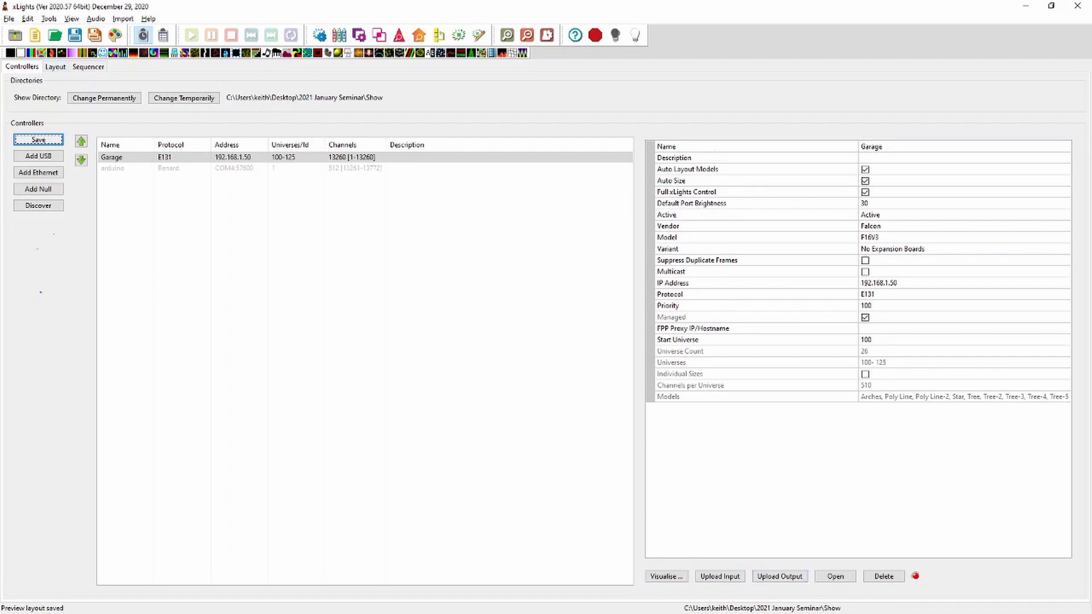
left_click(49, 18)
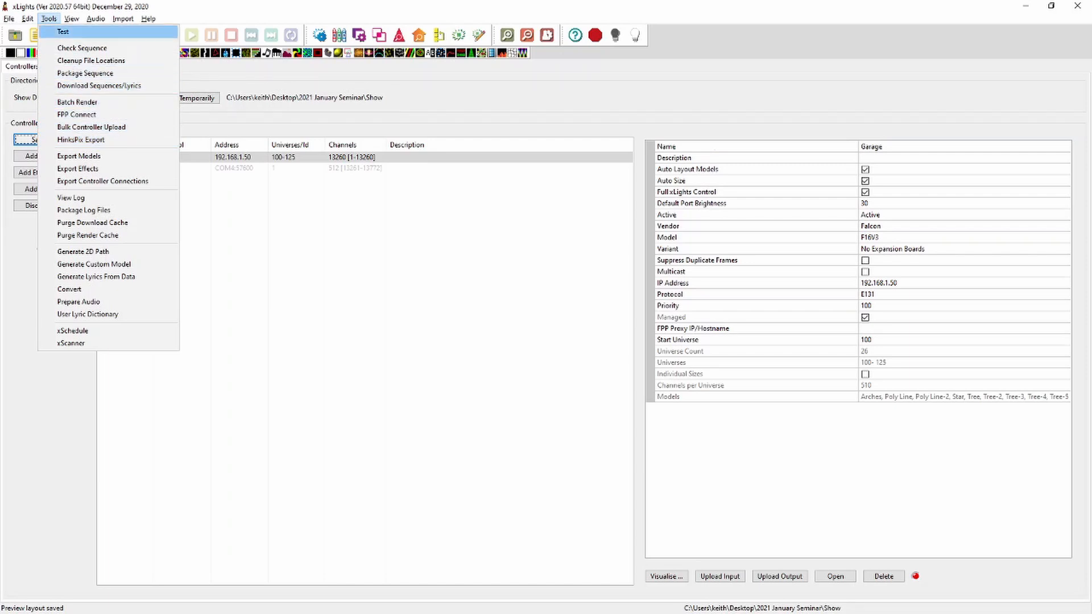
left_click(49, 18)
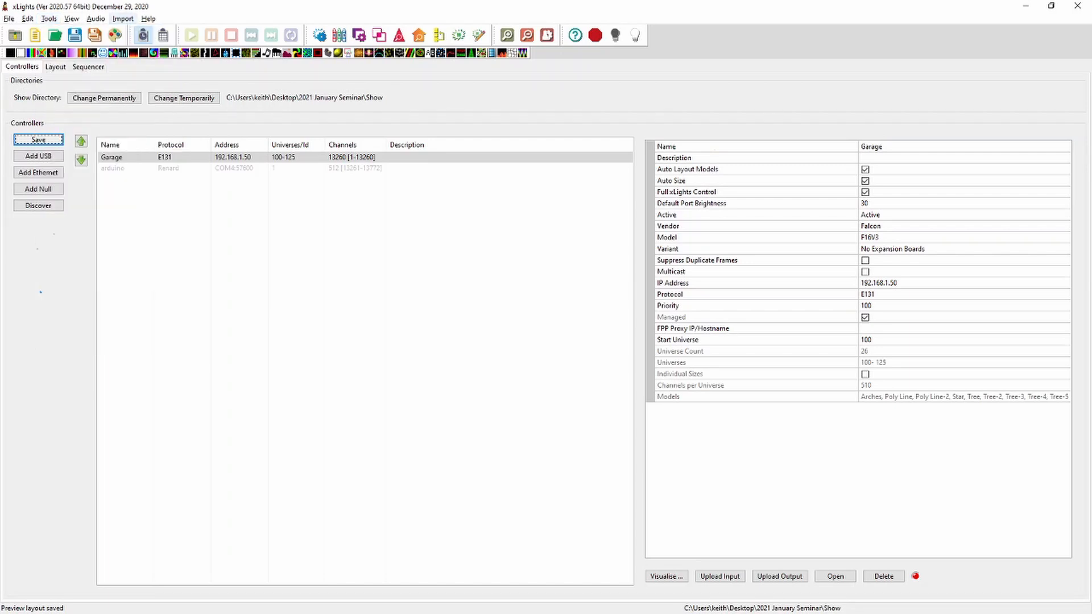
Step: In the layout, stretch the Matrix model downward to make it taller and set its direction to Vertical
left_click(55, 66)
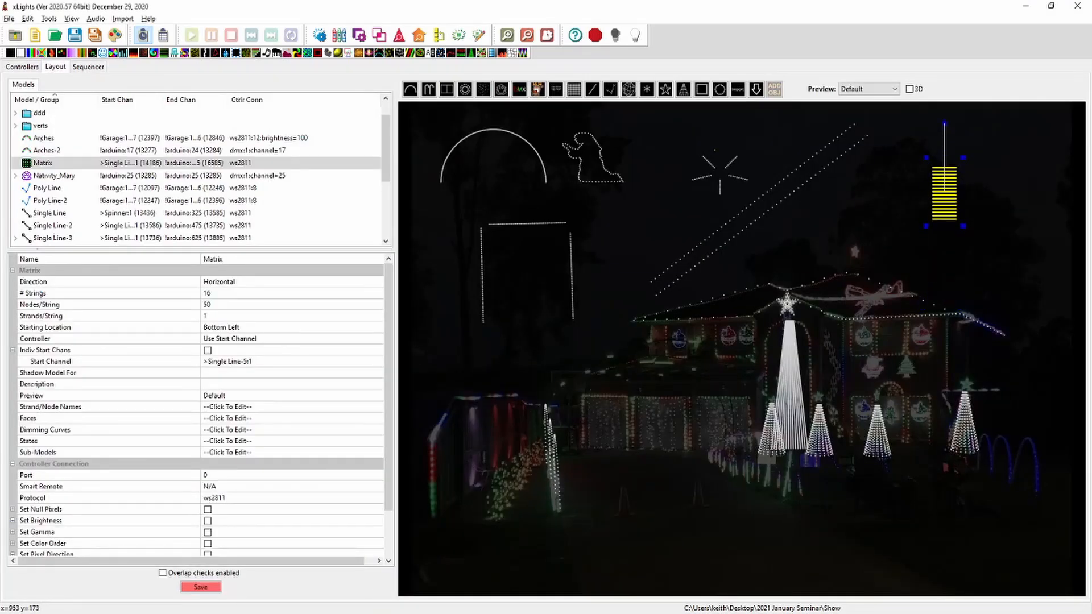
left_click_drag(941, 200, 960, 263)
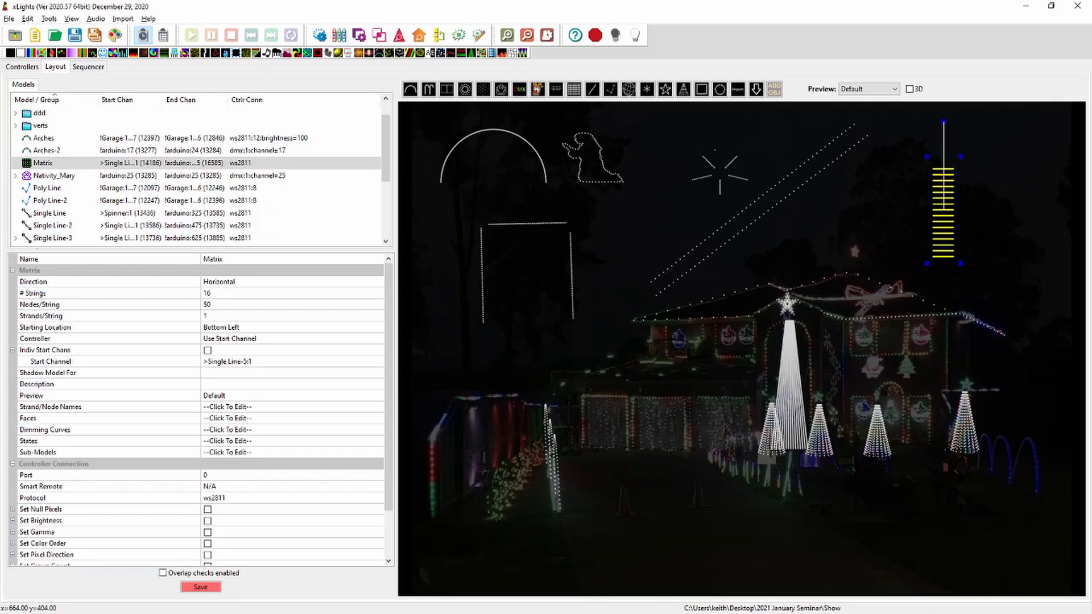
left_click(239, 282)
left_click(239, 282)
left_click(228, 304)
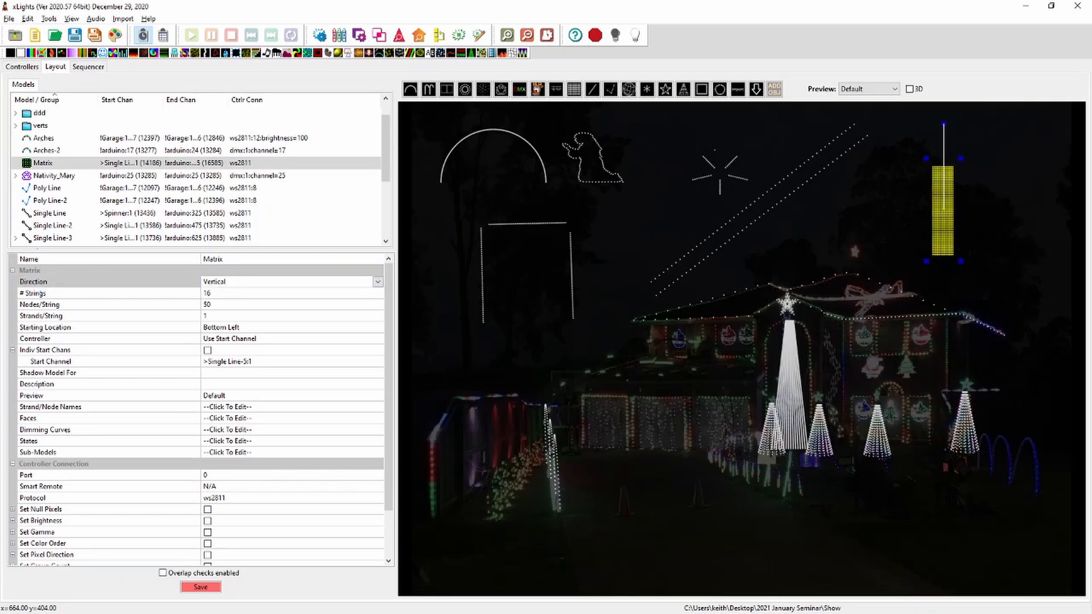
Step: Configure the Matrix with 1 string, 399 nodes per string and 7 strands per string, and move it up and shrink it
left_click(228, 294)
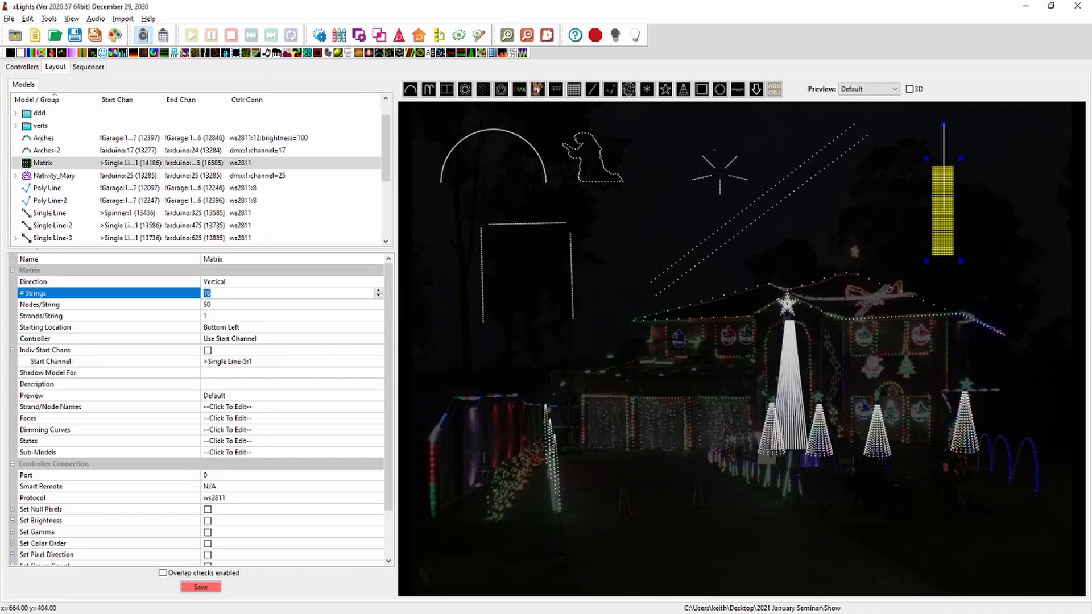
type("1")
key("Return")
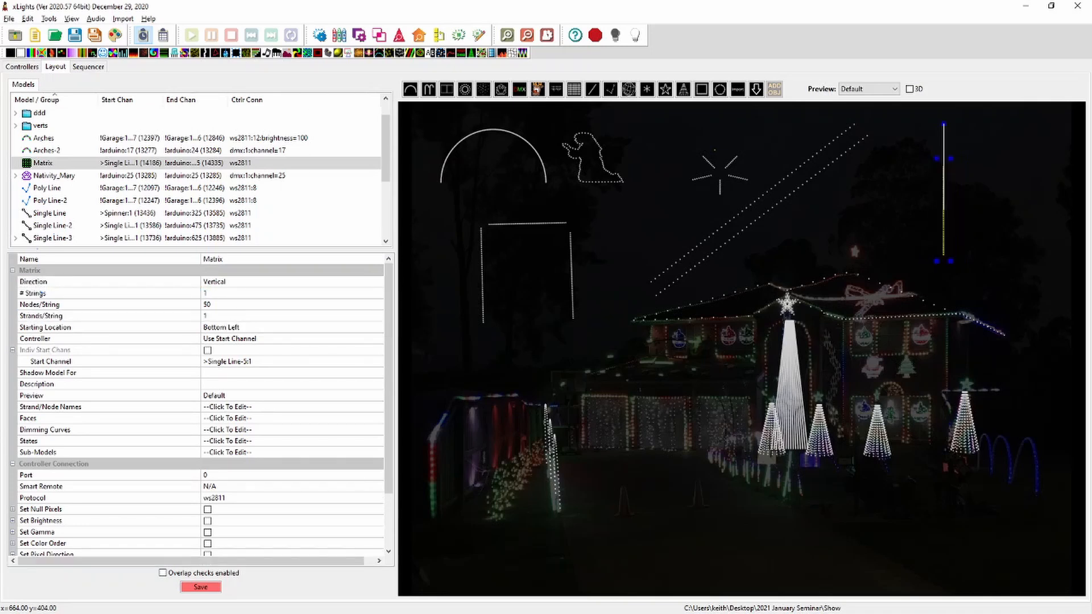
left_click(225, 316)
type("7")
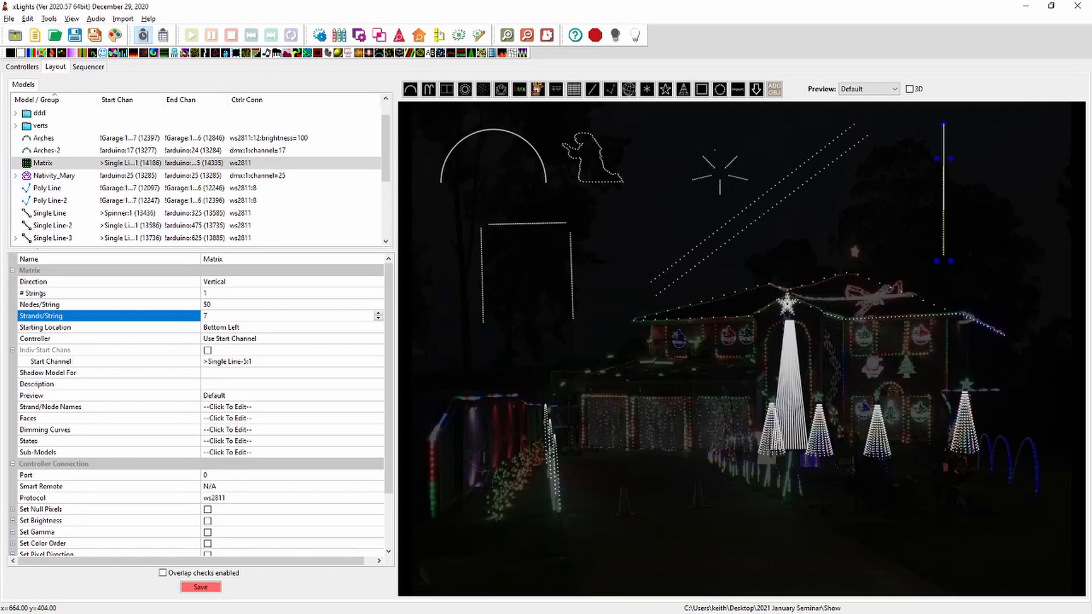
left_click(225, 305)
left_click(225, 305)
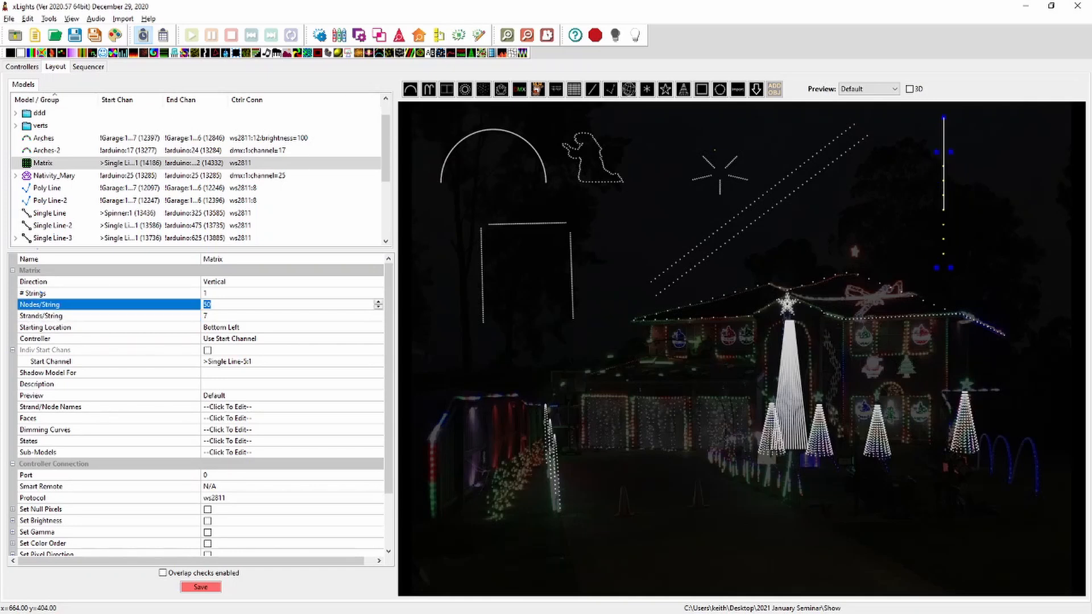
type("399")
key("Return")
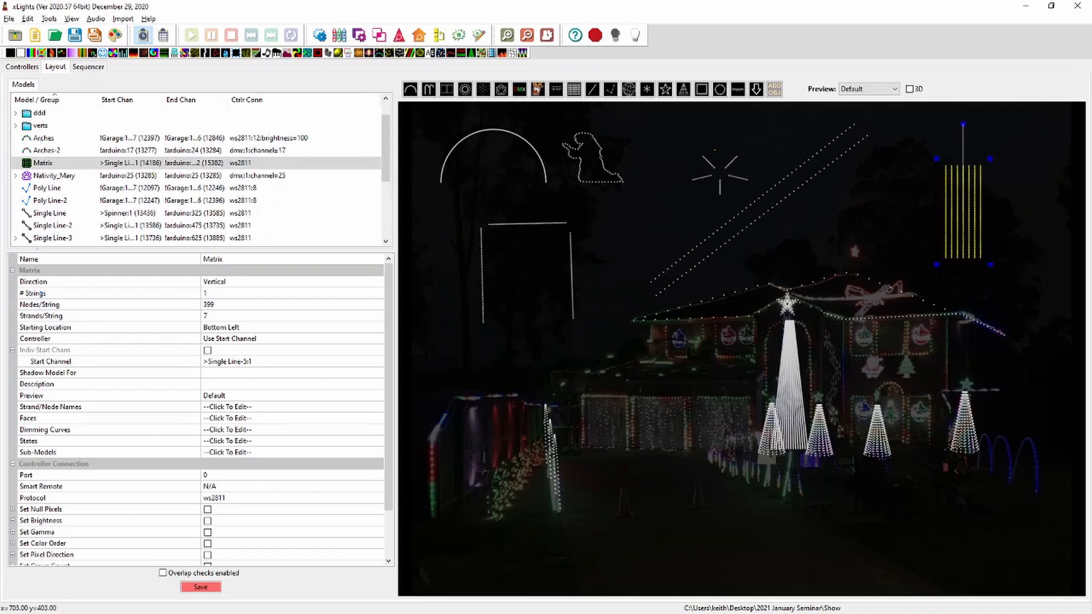
left_click_drag(961, 227, 930, 200)
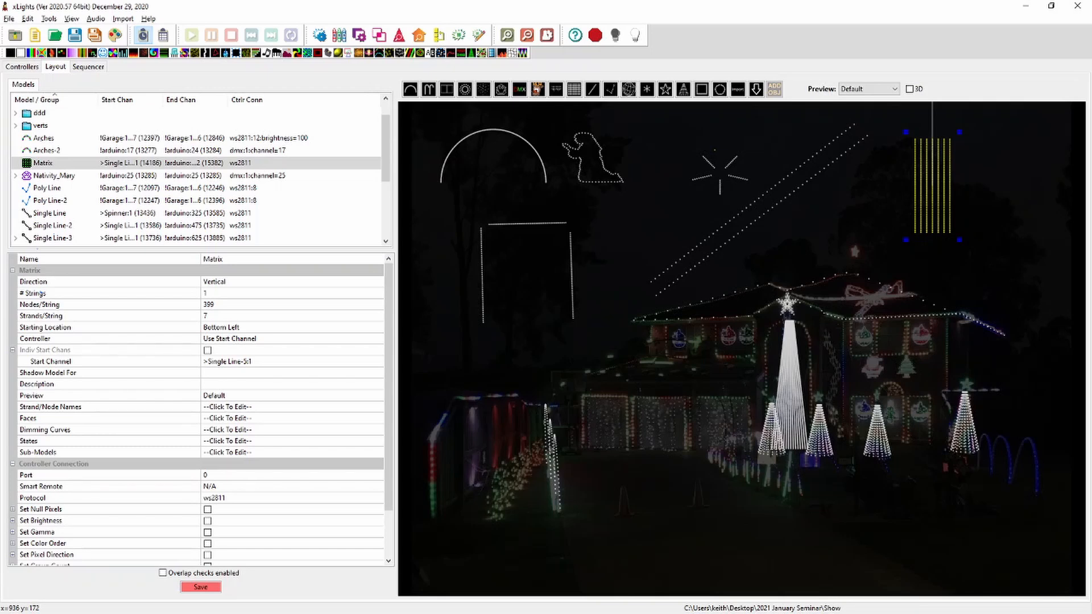
mouse_move(931, 227)
left_mouse_down()
mouse_move(950, 229)
mouse_move(943, 224)
left_mouse_up()
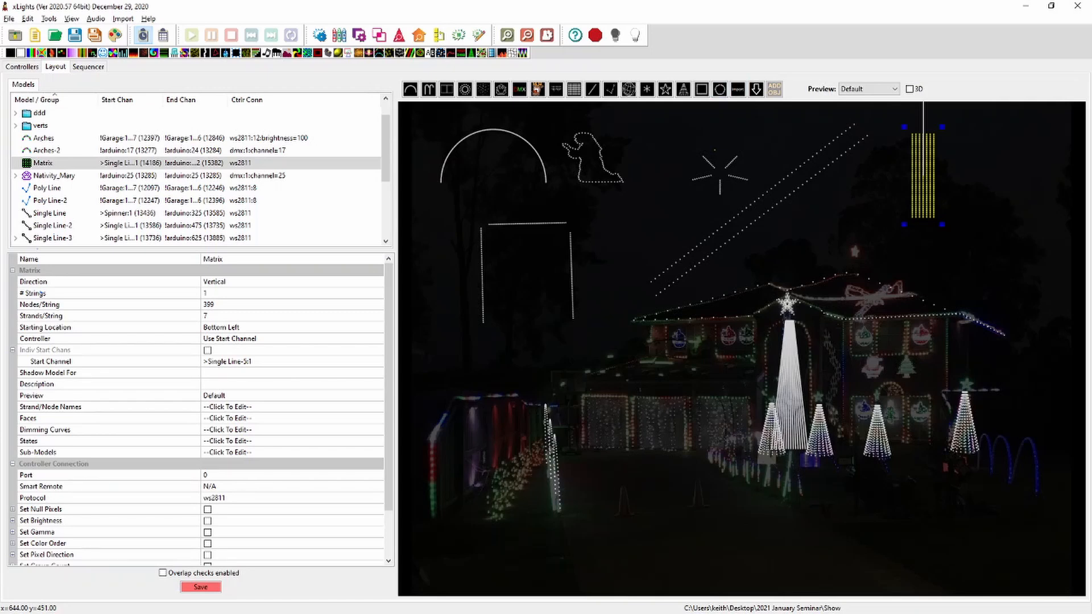
Step: Draw a short horizontal single line beside the upper part of the Matrix and set it to 228 nodes per string
left_click(592, 90)
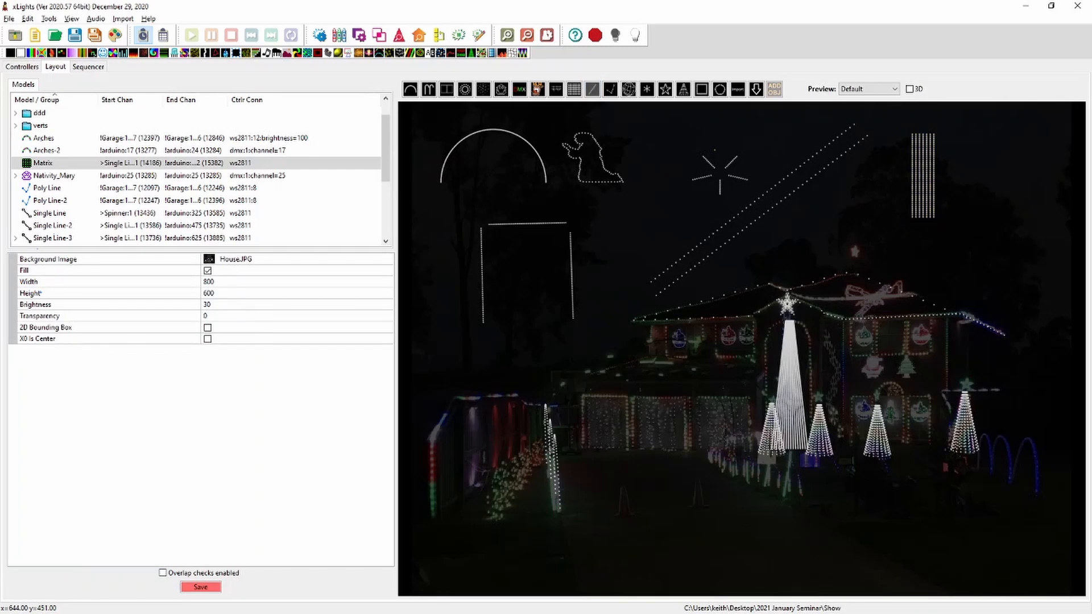
left_click_drag(964, 142, 1037, 141)
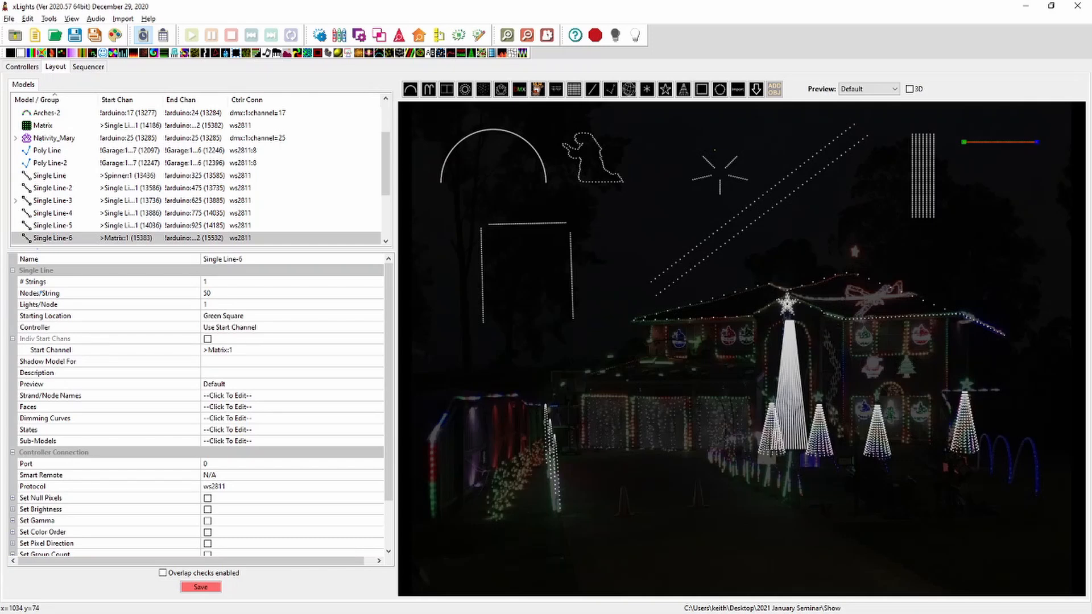
left_click(214, 294)
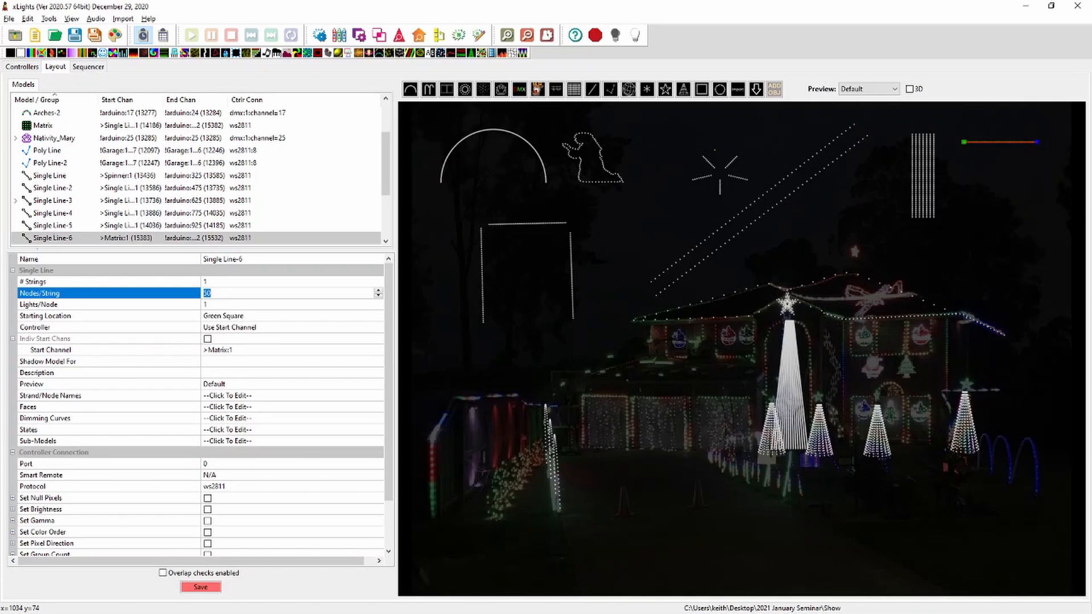
type("228")
key("Return")
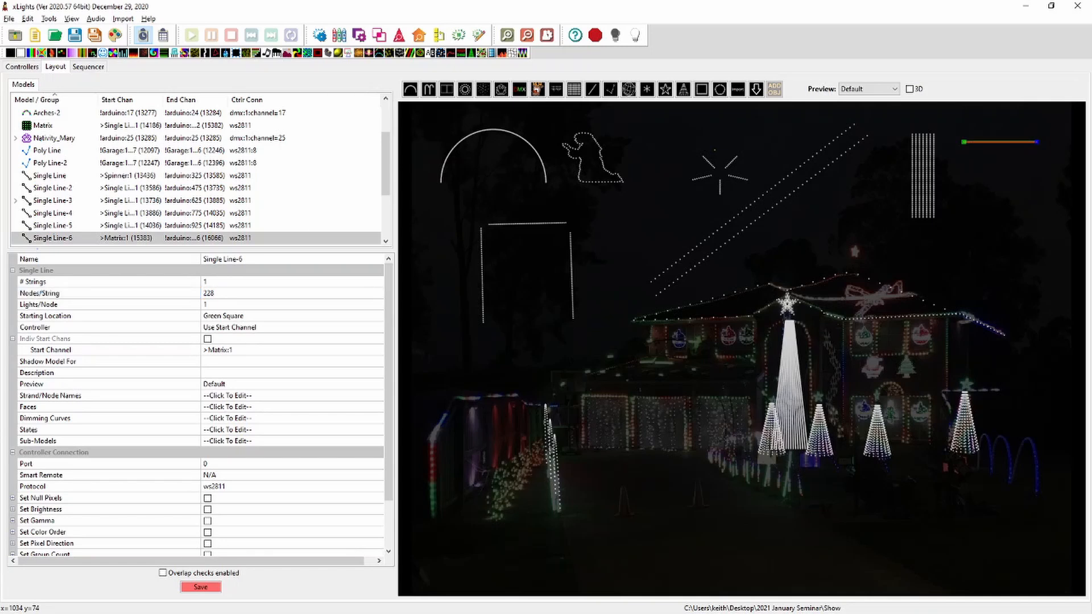
Step: Draw a second horizontal single line below the first, set it to 171 nodes per string and move it closer to the first
left_click(592, 89)
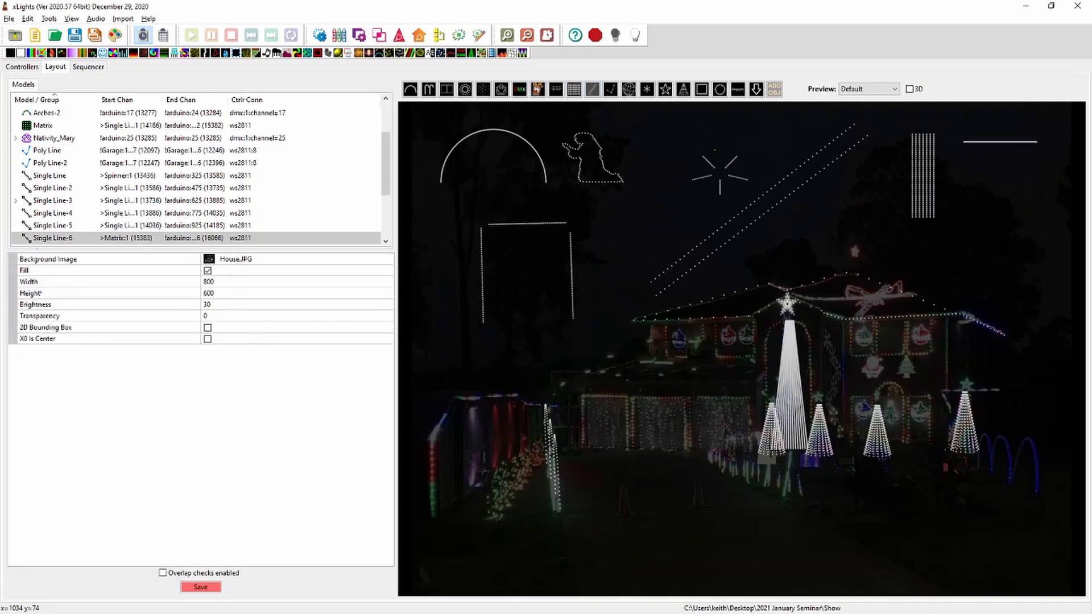
left_click_drag(967, 168, 1035, 169)
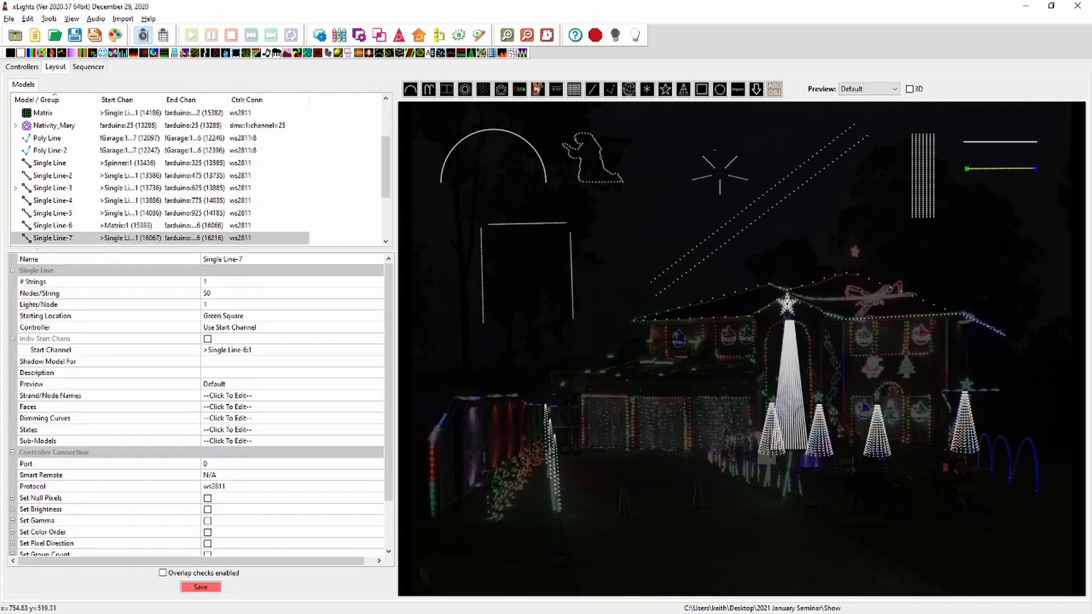
left_click(41, 293)
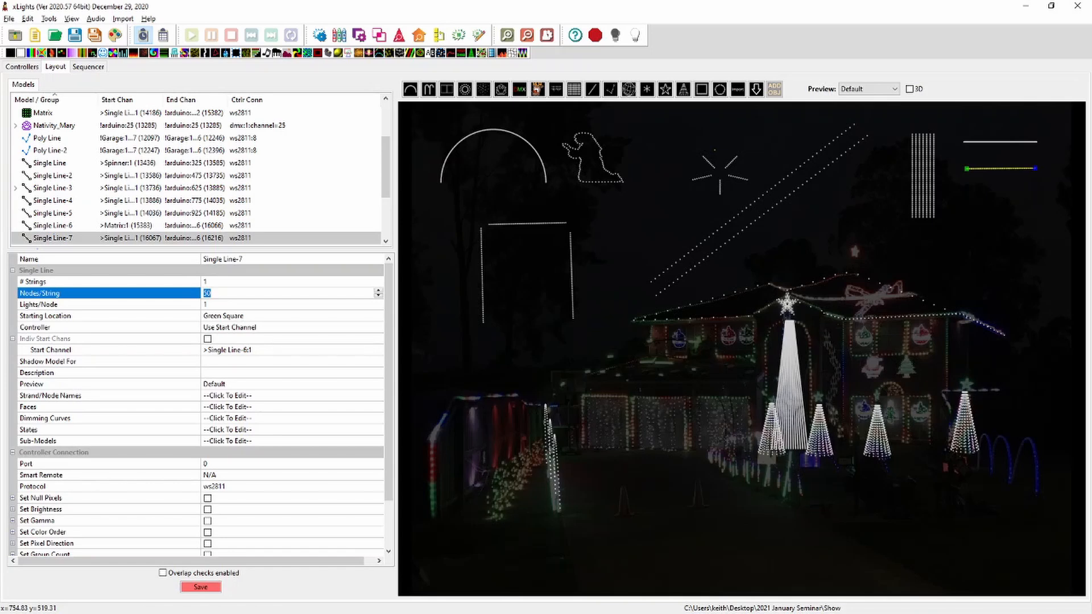
type("171")
key("Return")
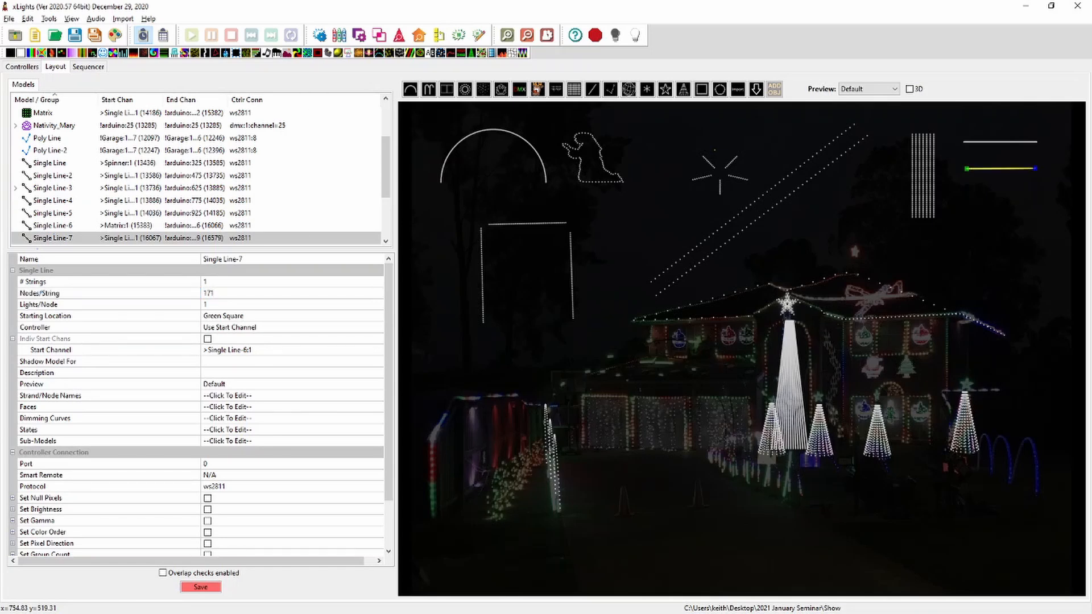
left_click_drag(976, 168, 973, 155)
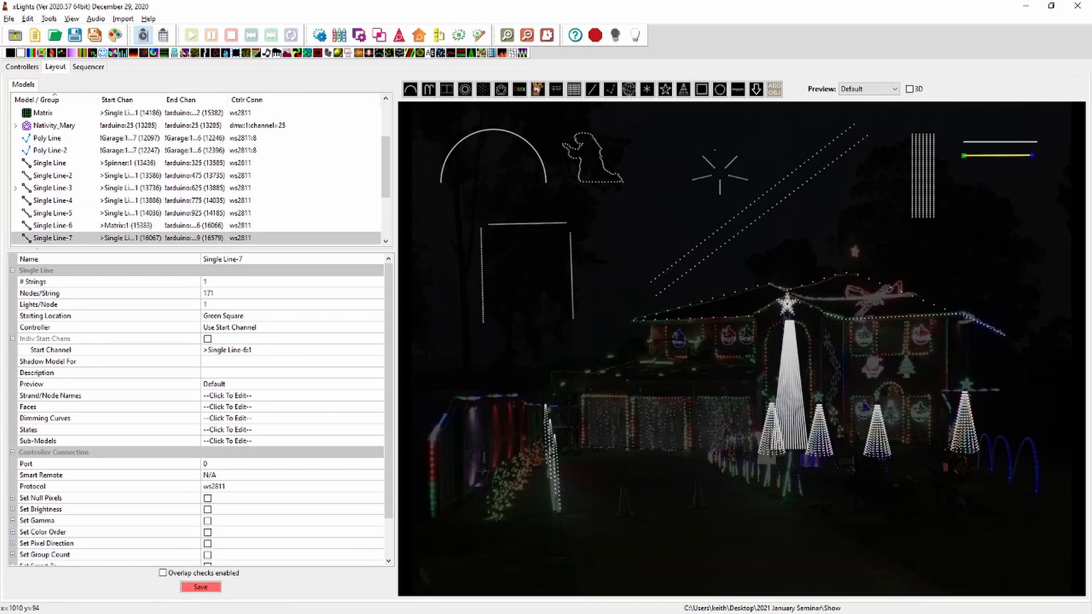
Step: Rename the upper horizontal line beside the Matrix as "MAtrixShadow 1"
left_click(977, 141)
left_click(923, 159)
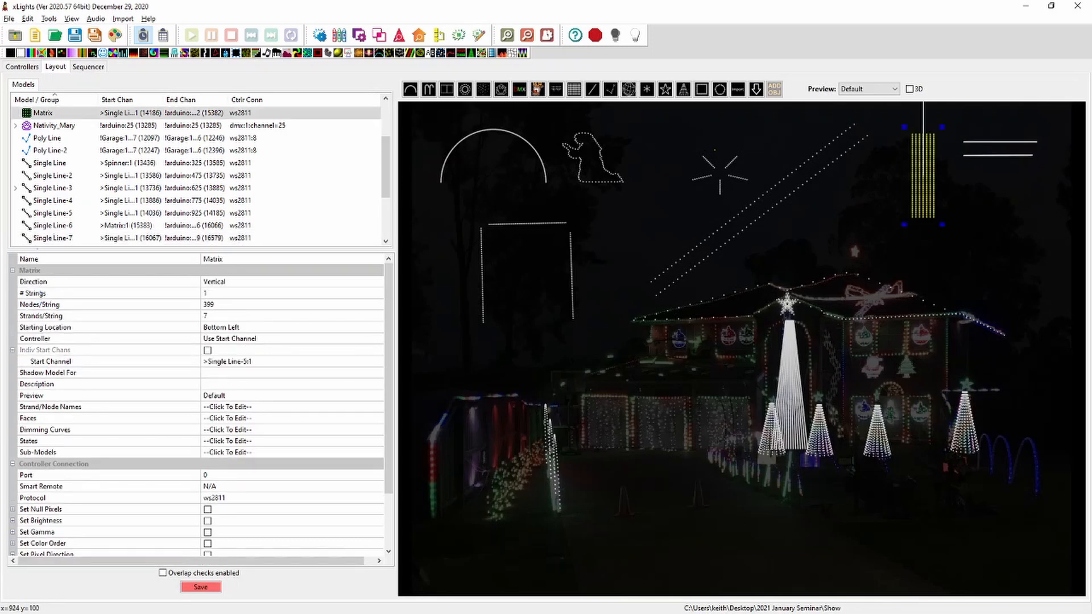
left_click(1018, 143)
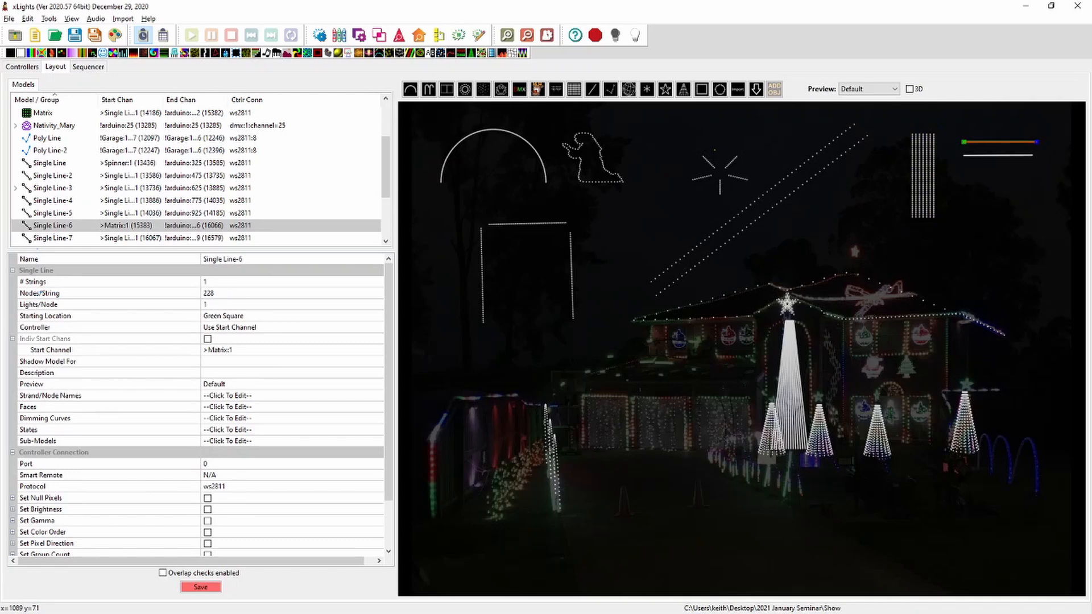
left_click(224, 260)
type("MAtrixSha")
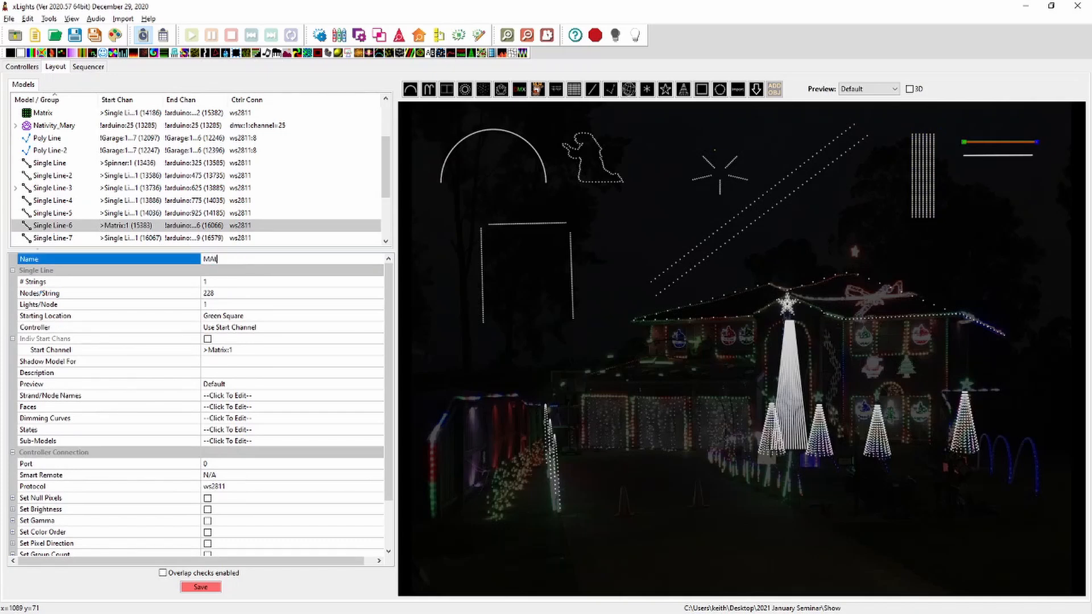
type("dow 1")
key("Return")
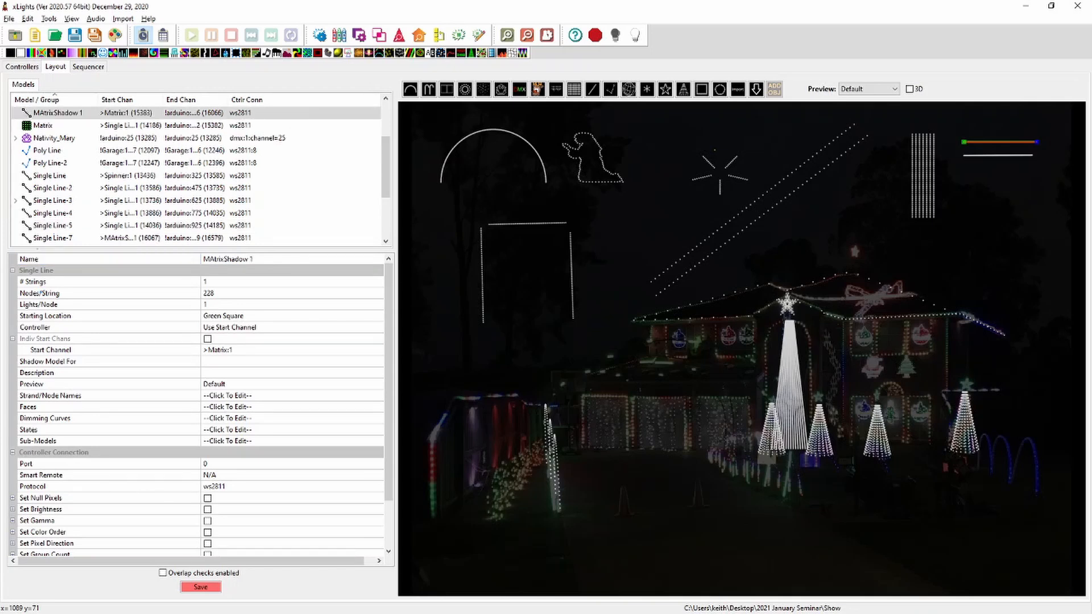
Step: Rename the lower horizontal line beside the Matrix as "MAtrix Shadow 2"
left_click(983, 156)
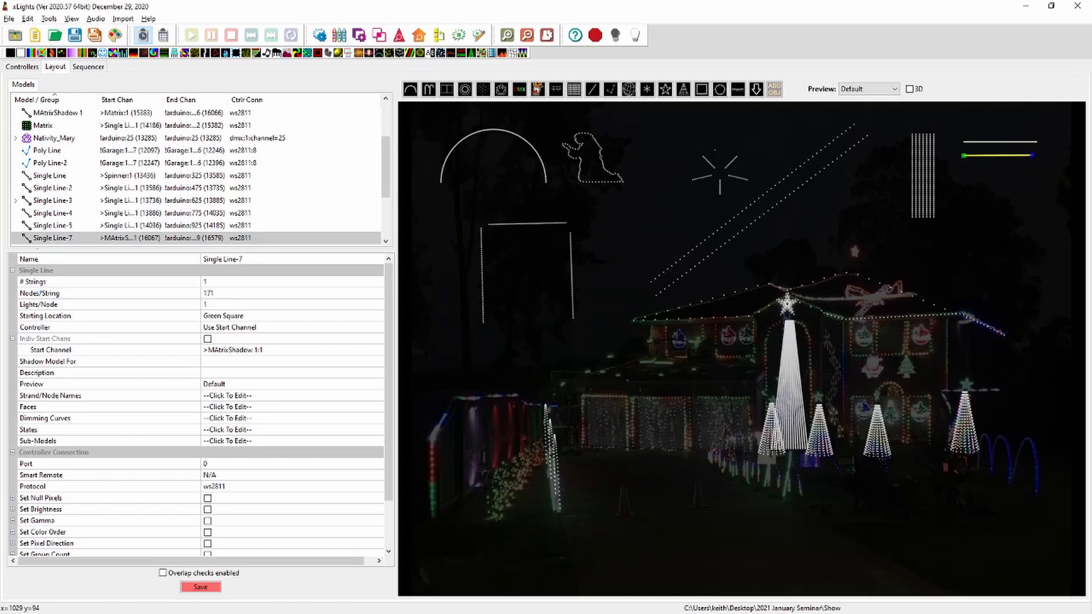
left_click(227, 259)
type("MAtrix Shadow 2")
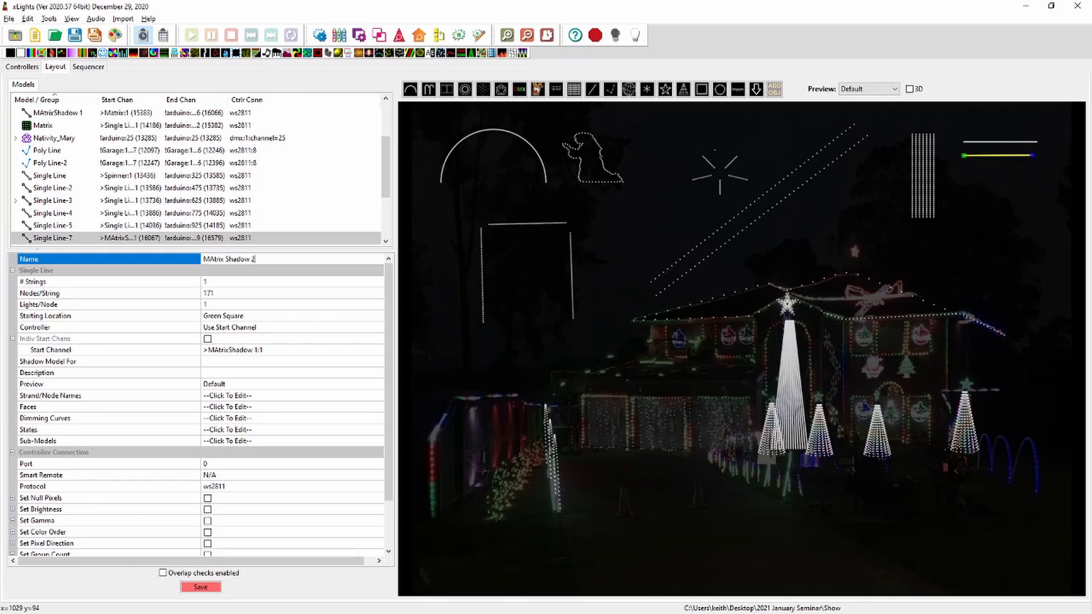
key("Return")
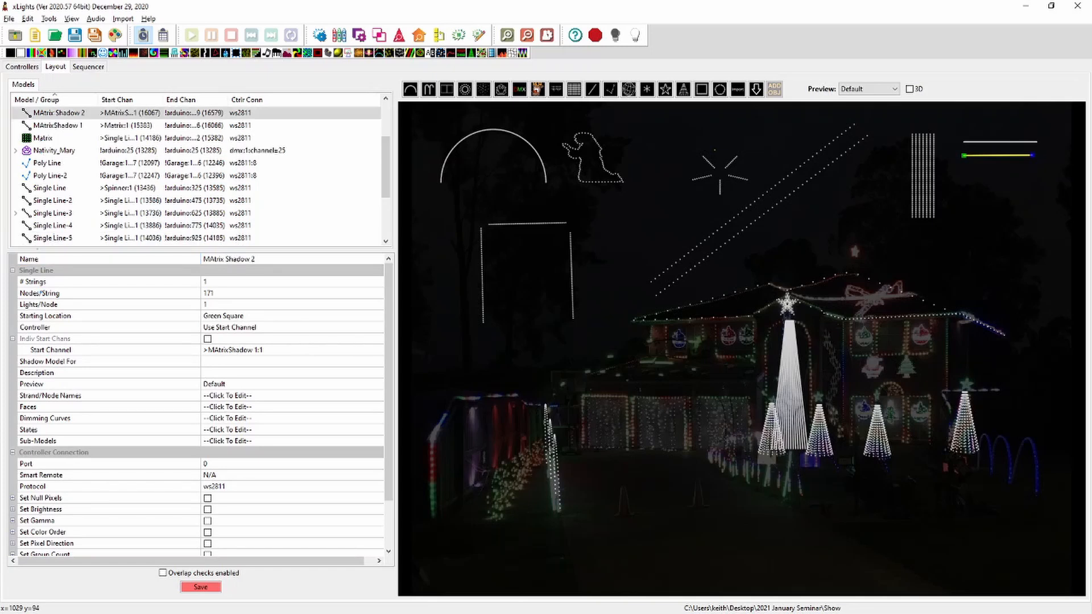
Step: Set the Matrix's start channel to channel 1 offset from the start of the model MAtrixShadow 1
scroll(93, 153, "up", 1)
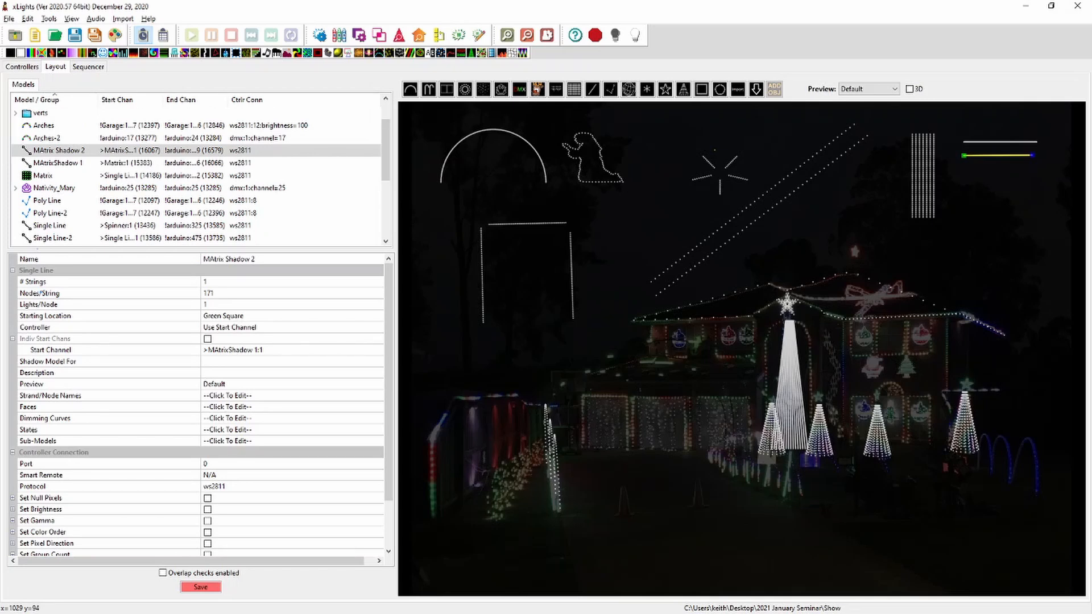
left_click(974, 141)
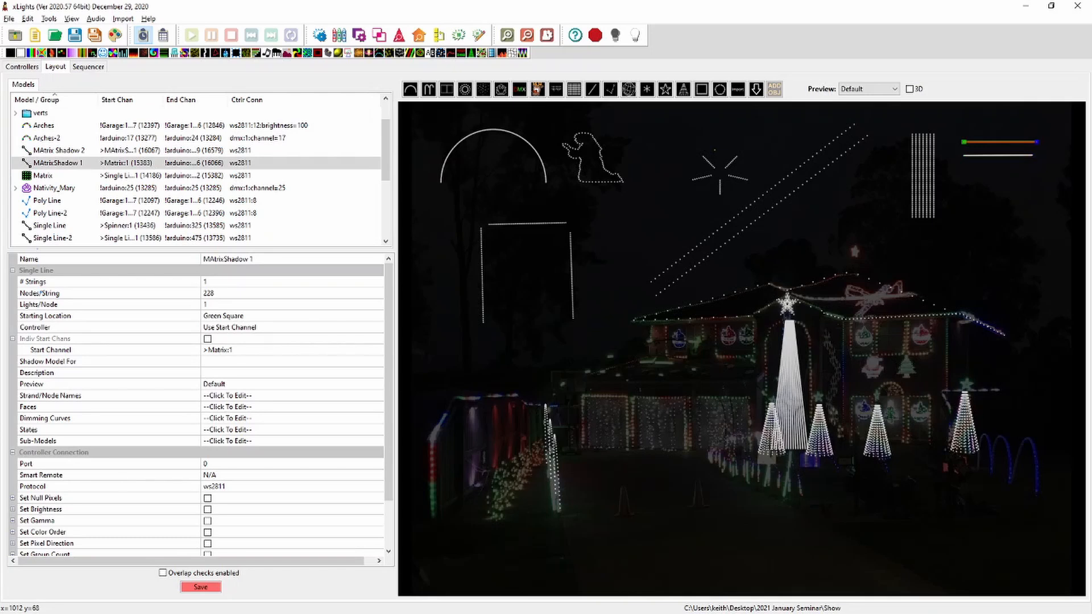
left_click(928, 153)
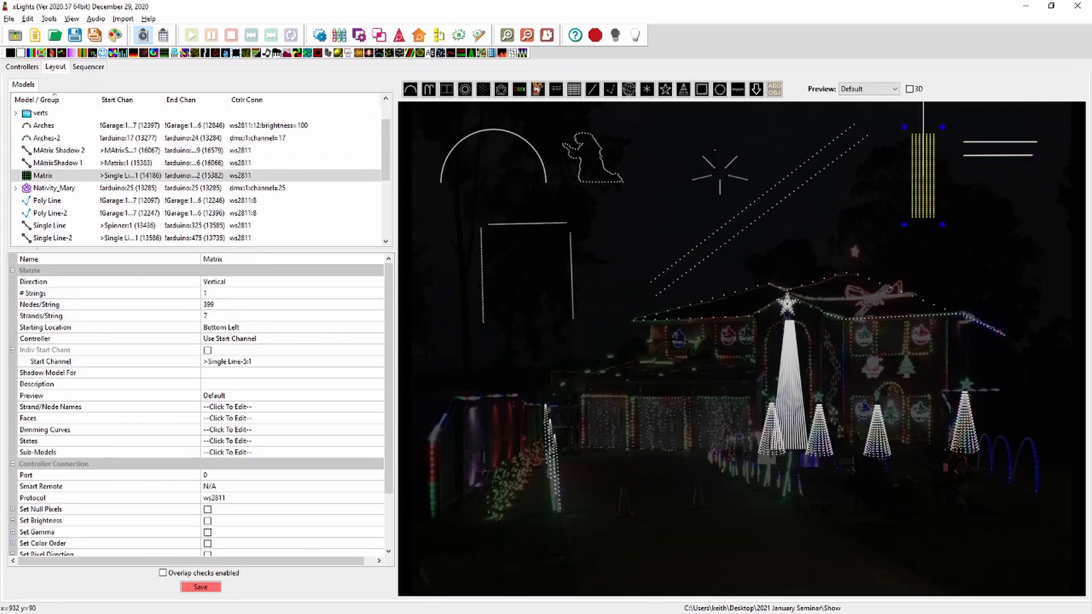
left_click(250, 362)
left_click(377, 361)
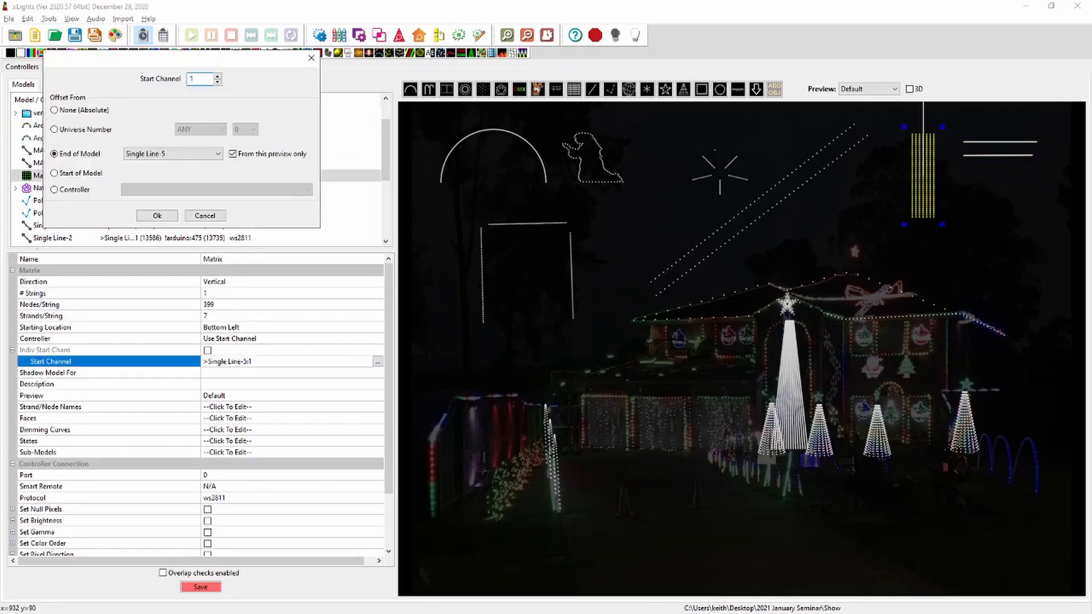
left_click(54, 190)
left_click(54, 174)
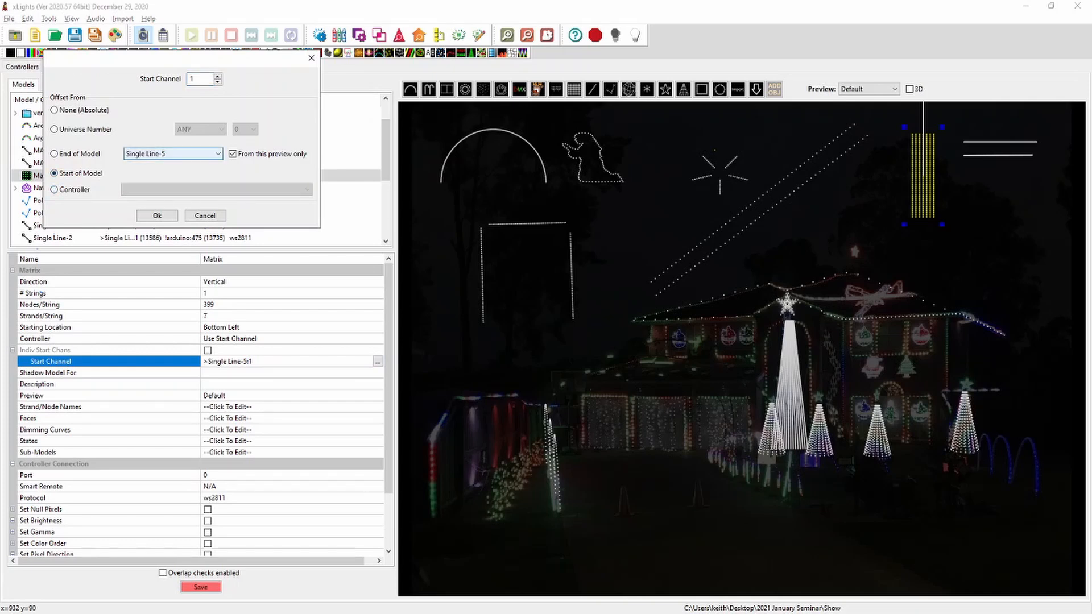
left_click(173, 154)
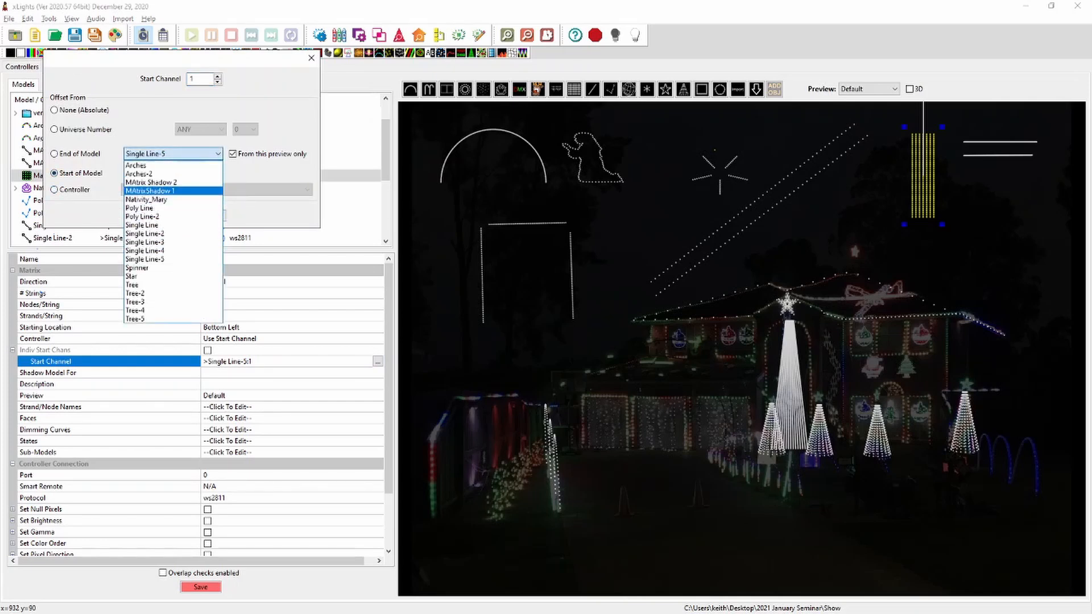
key("Return")
key("Return")
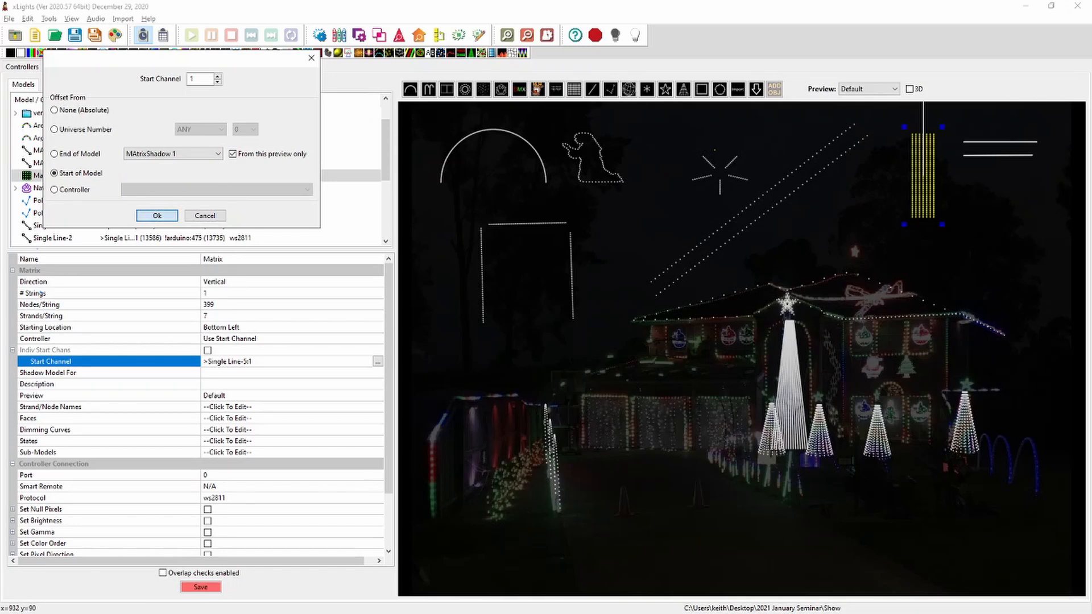
key("Return")
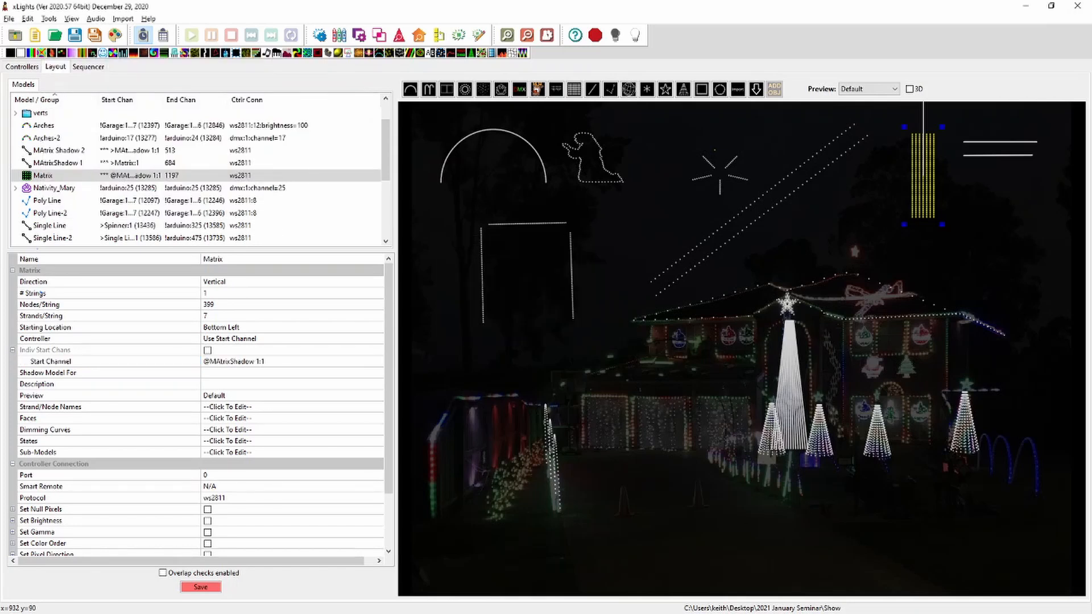
Step: Set the start channel of MAtrixShadow 1 to channel 1 offset from the end of the model Single Line-5
left_click(996, 143)
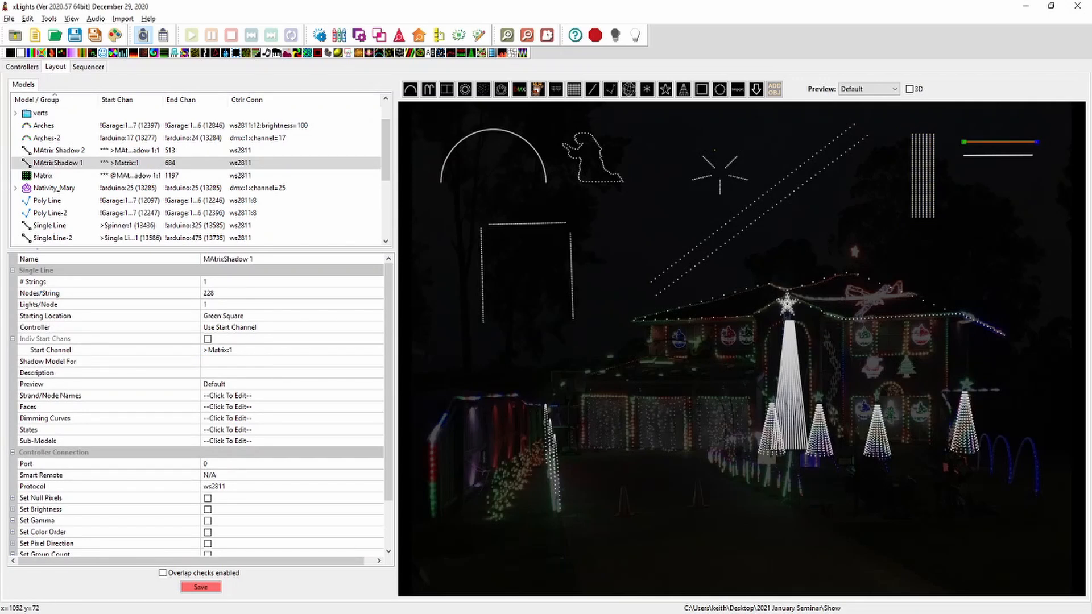
left_click(232, 350)
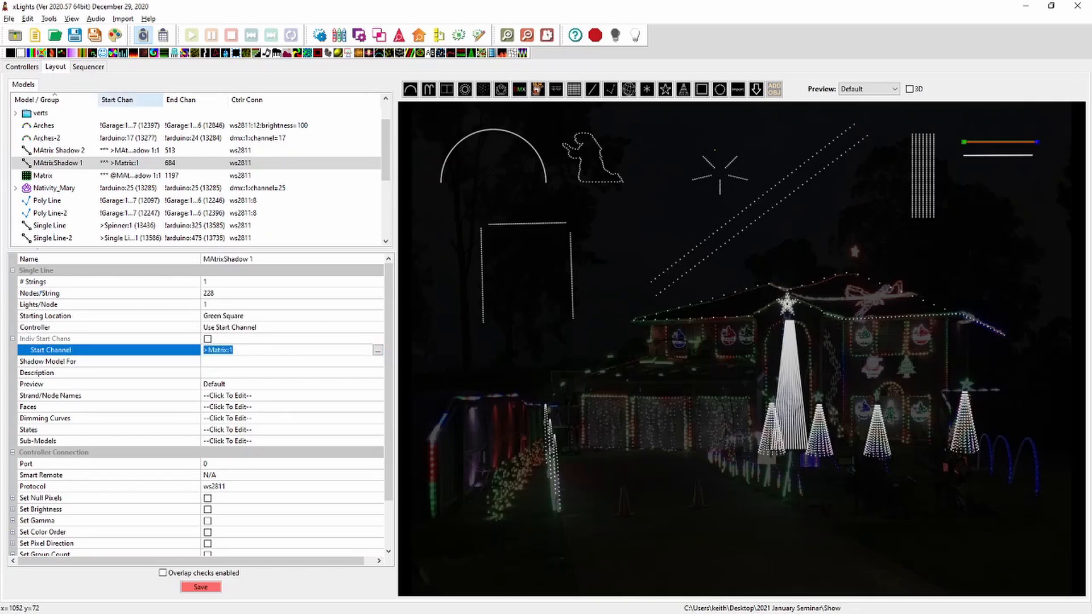
left_click(127, 100)
scroll(199, 177, "down", 4)
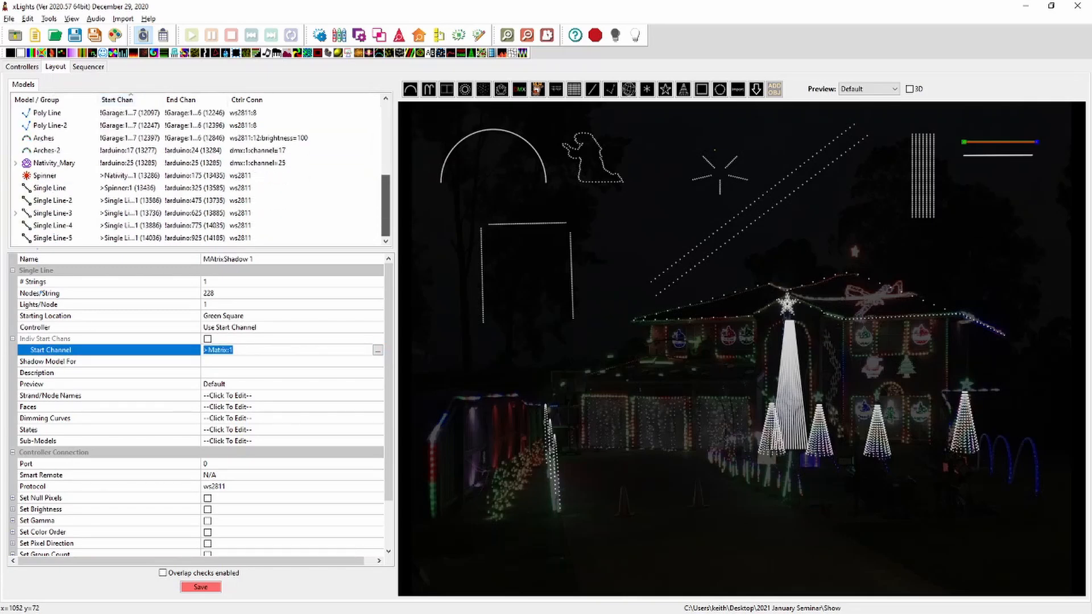
left_click(378, 350)
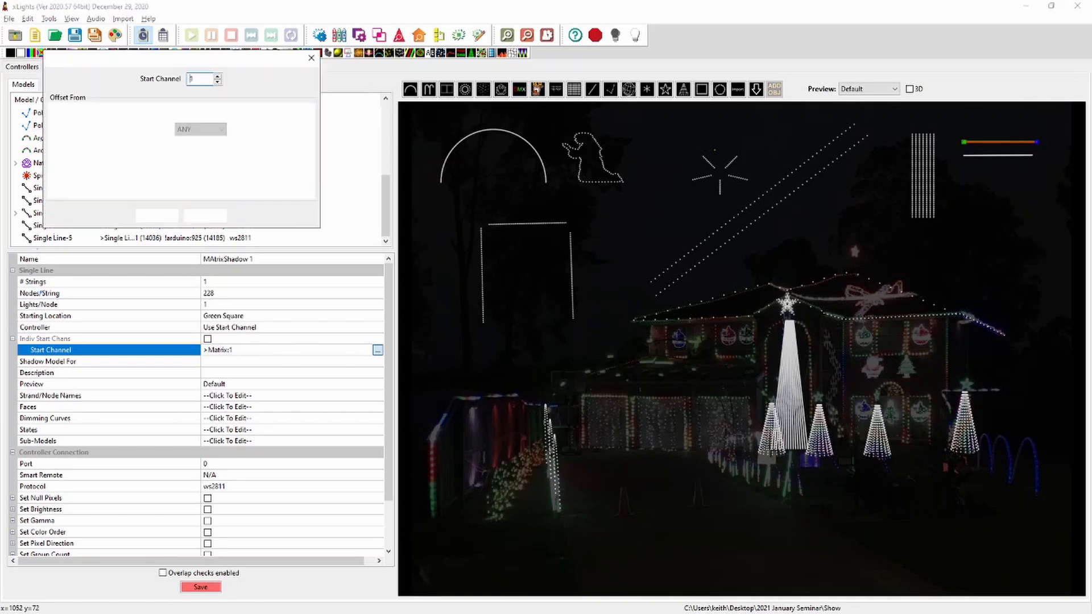
left_click(173, 154)
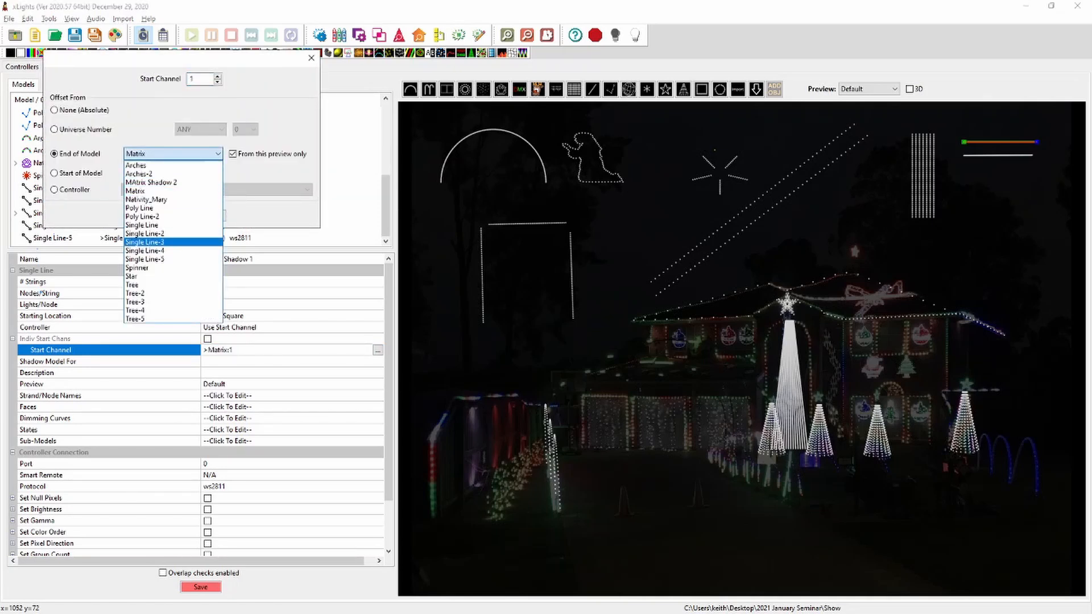
left_click(162, 258)
left_click(157, 215)
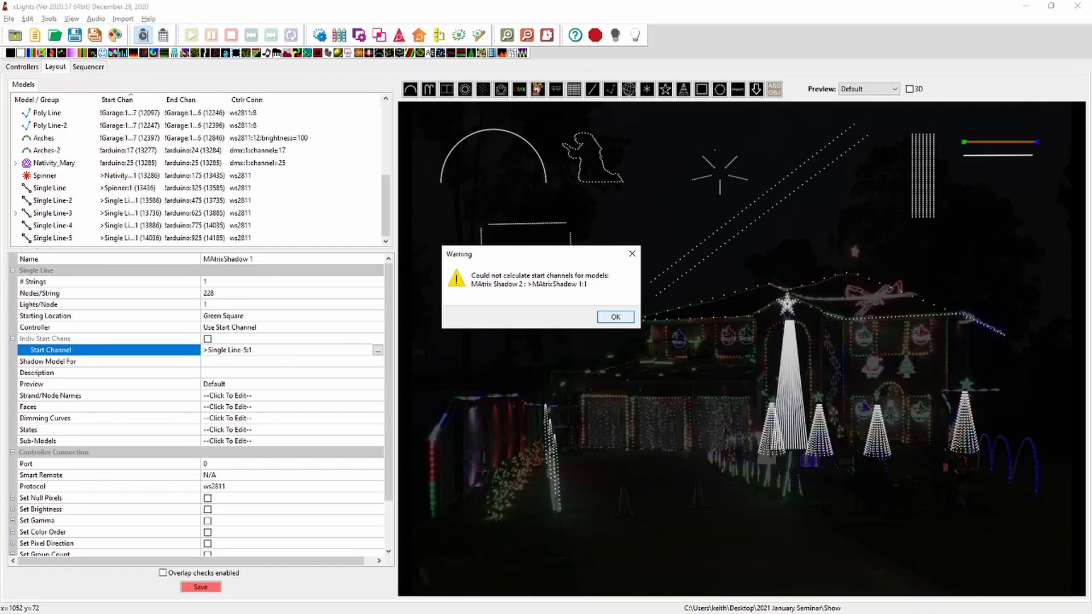
key("Return")
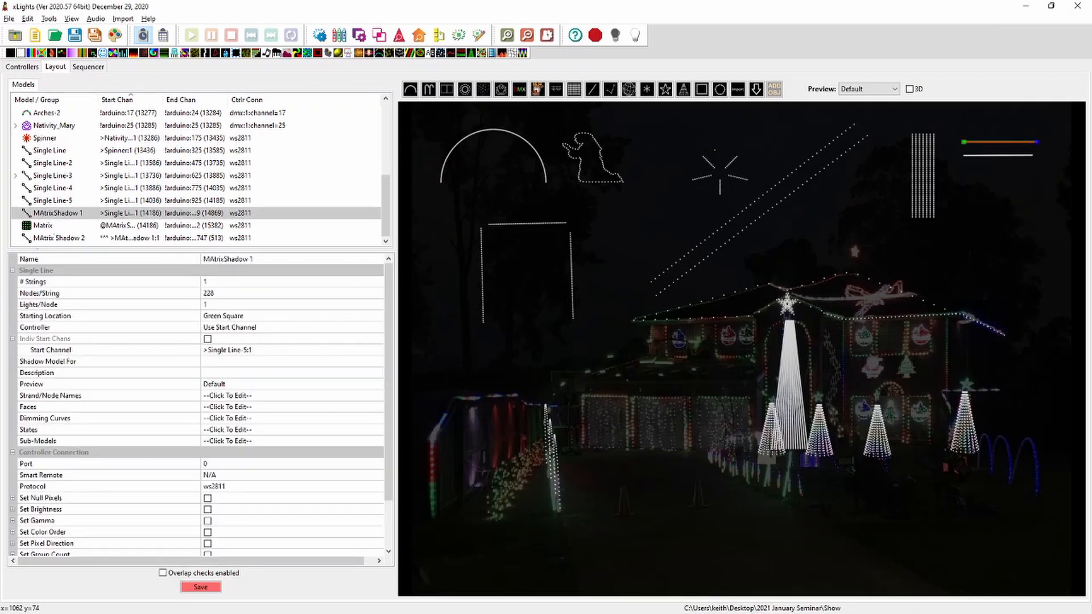
Step: Make the upper line, MAtrixShadow 1, a shadow model for Matrix
left_click_drag(1034, 141, 1035, 141)
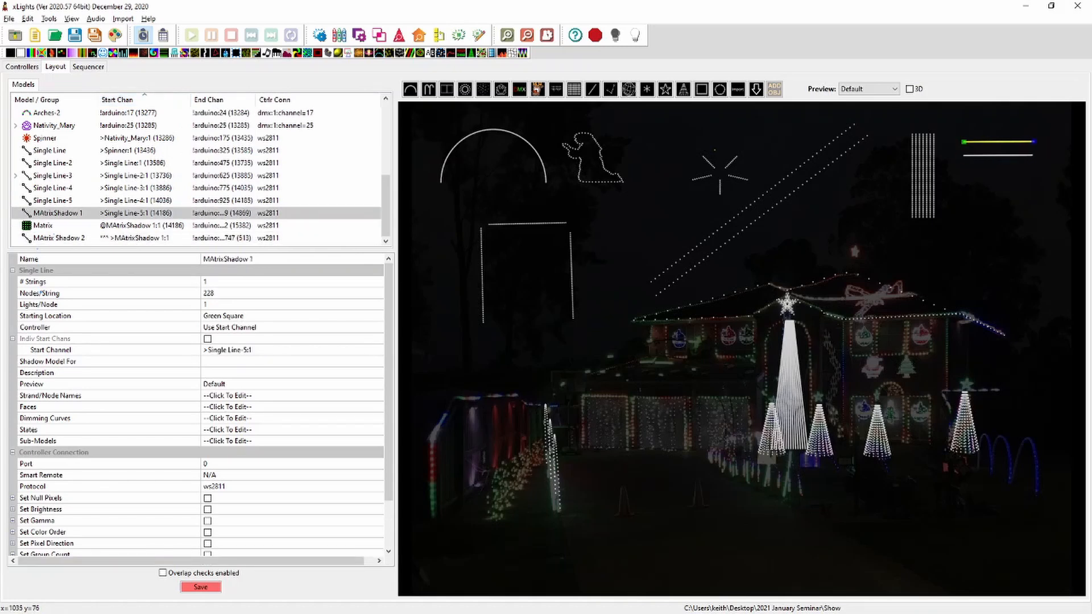
left_click(933, 162)
left_click(994, 143)
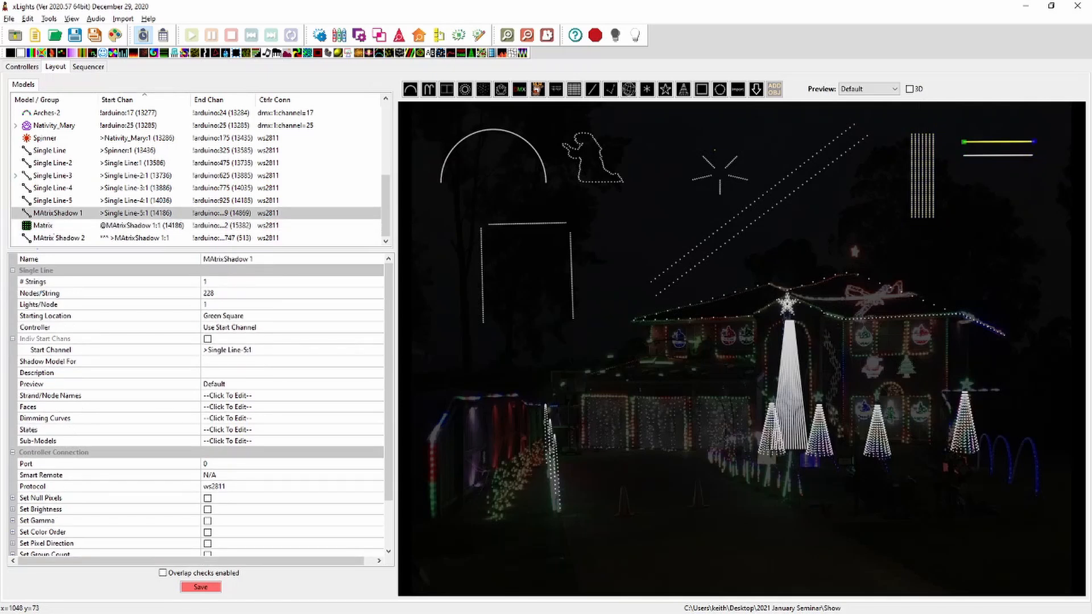
left_click(290, 362)
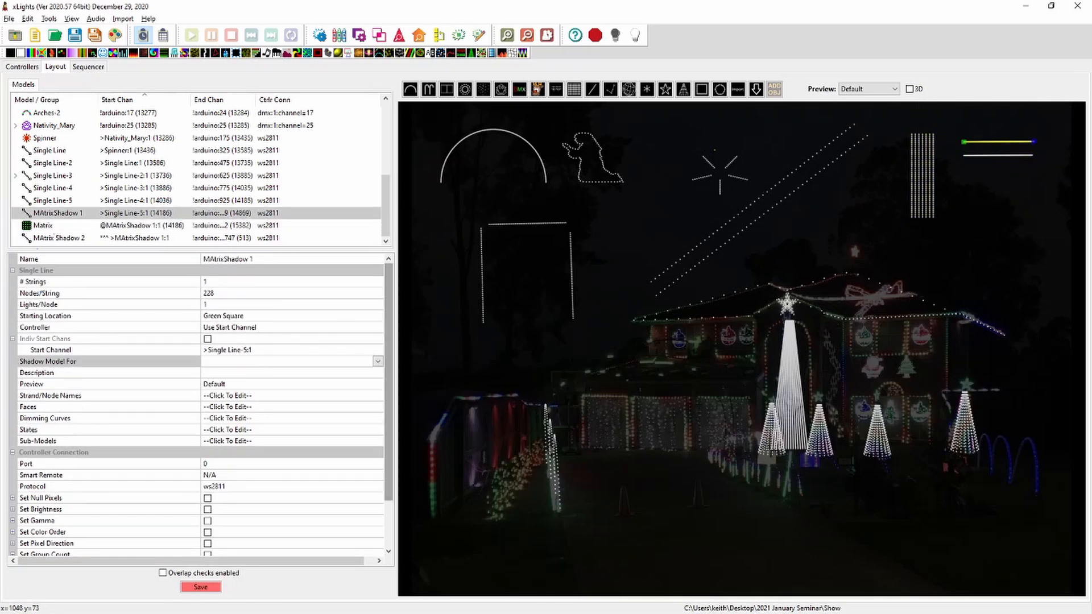
left_click(377, 362)
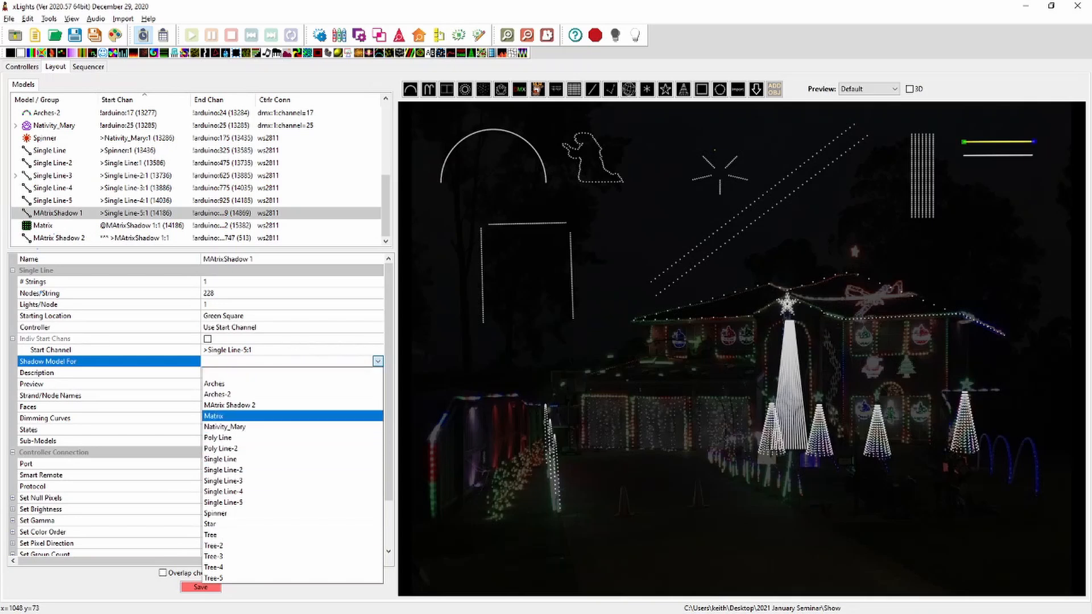
left_click(213, 416)
Step: Make the lower line, MAtrix Shadow 2, a shadow model for Matrix and save the layout
left_click(982, 154)
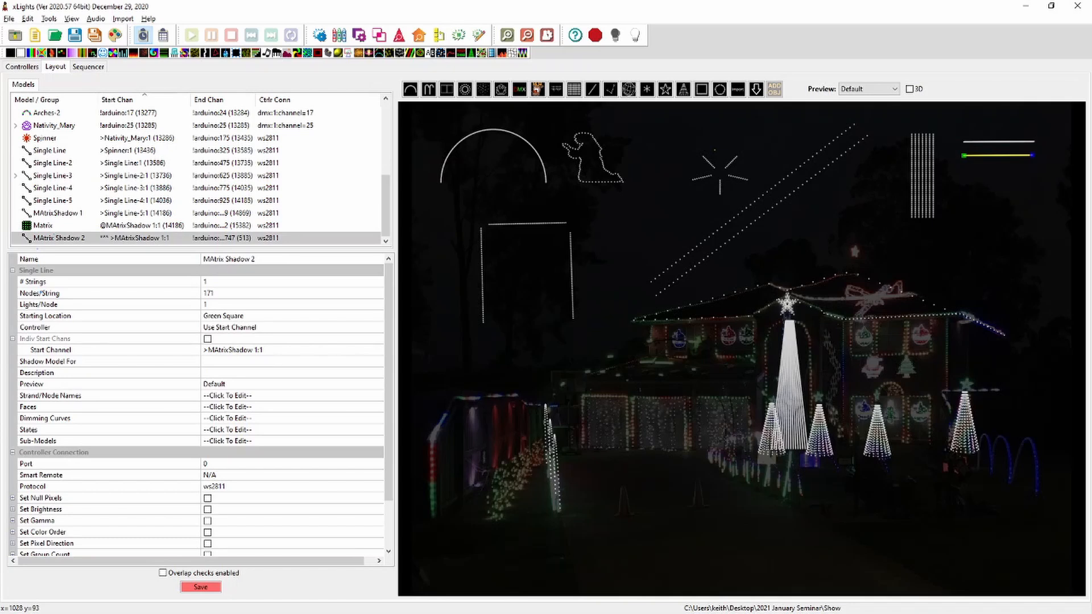
left_click(290, 362)
left_click(378, 362)
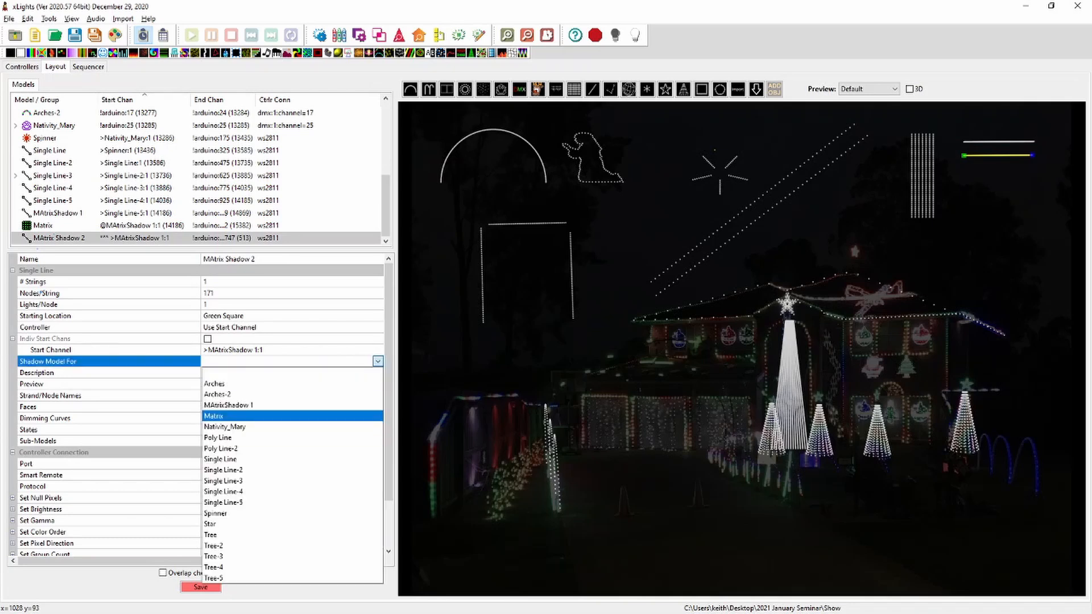
left_click(214, 417)
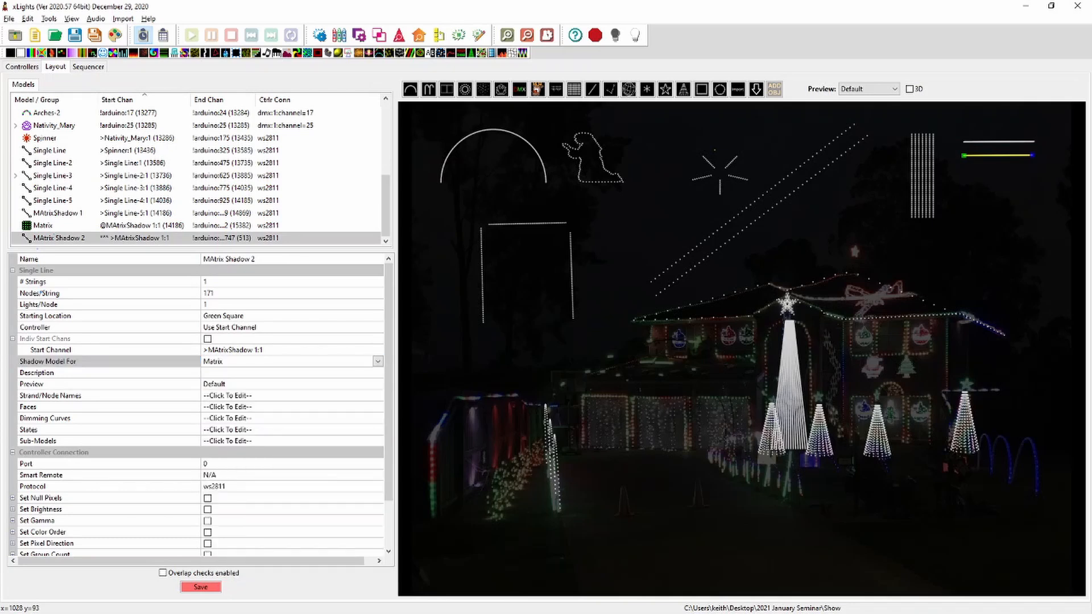
left_click(1000, 142)
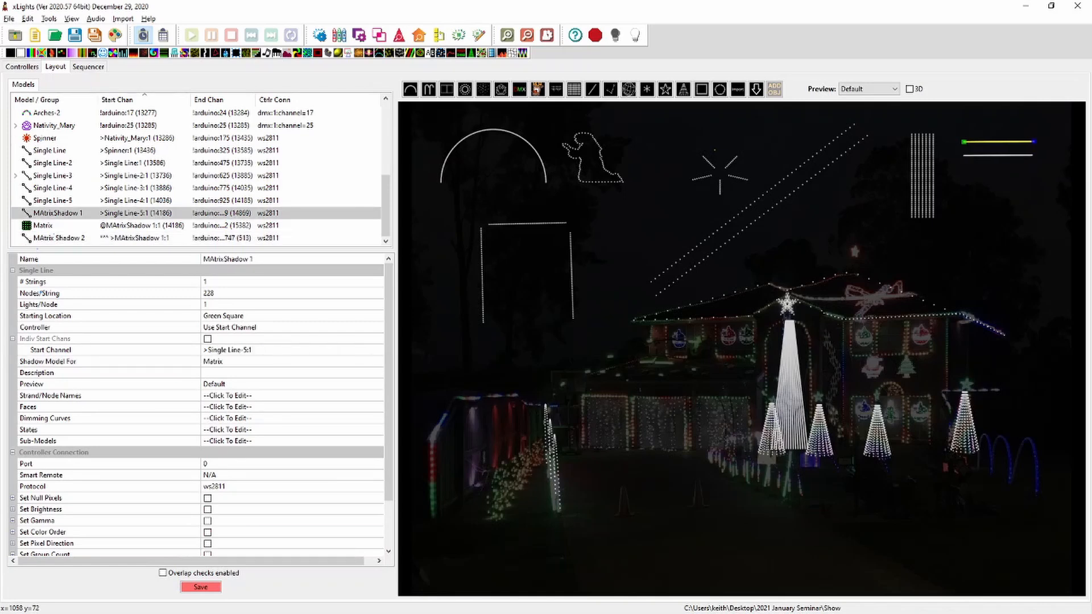
left_click(200, 587)
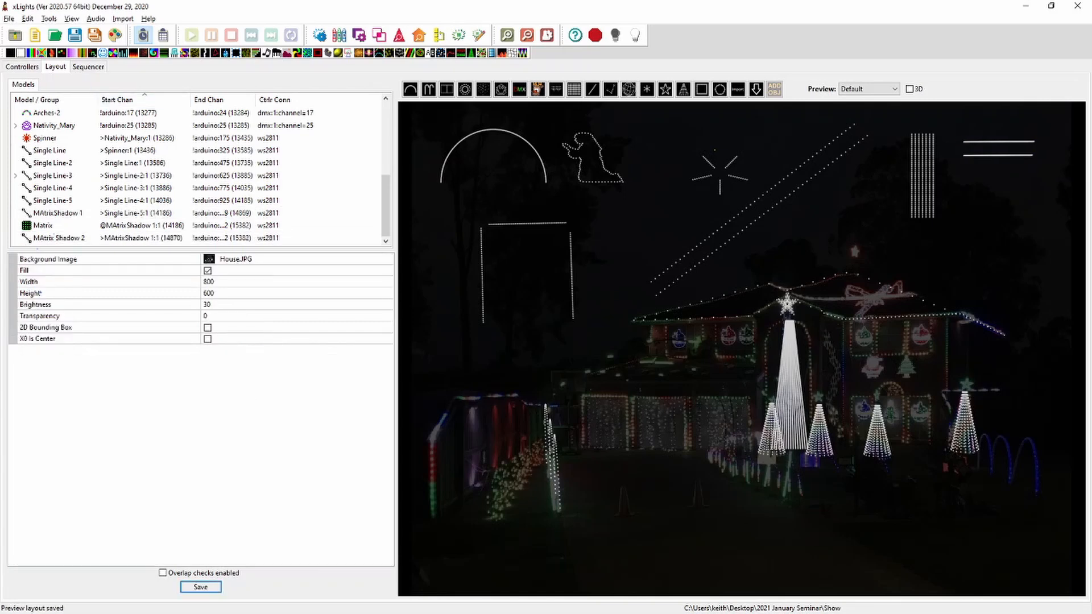
Step: In the Garage controller's port visualiser, assign MAtrixShadow 1 to Pixel Port 9 and MAtrix Shadow 2 to Pixel Port 10
left_click(23, 67)
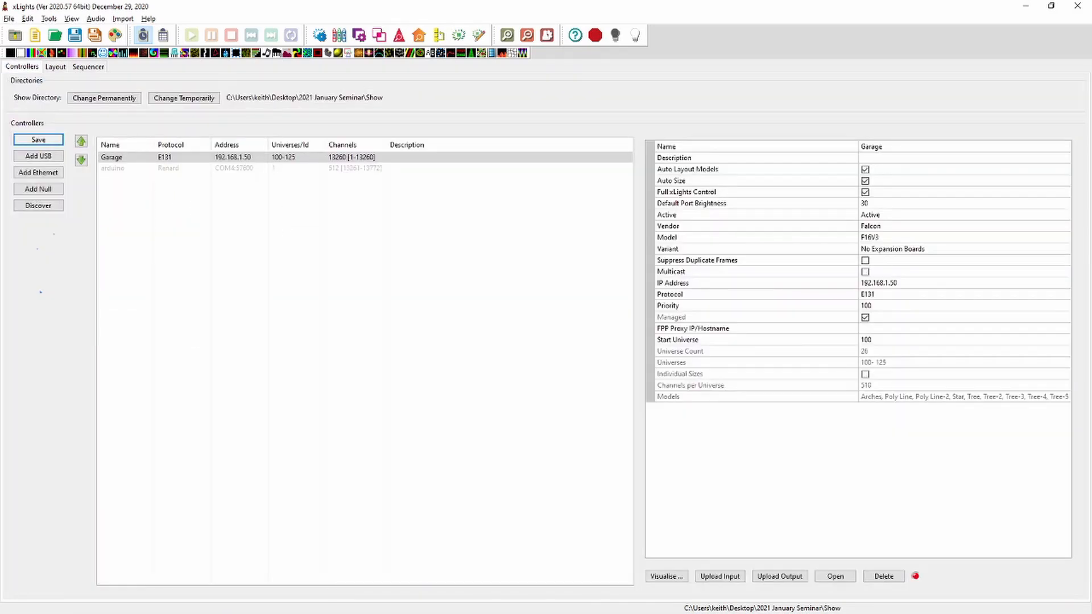
left_click(667, 576)
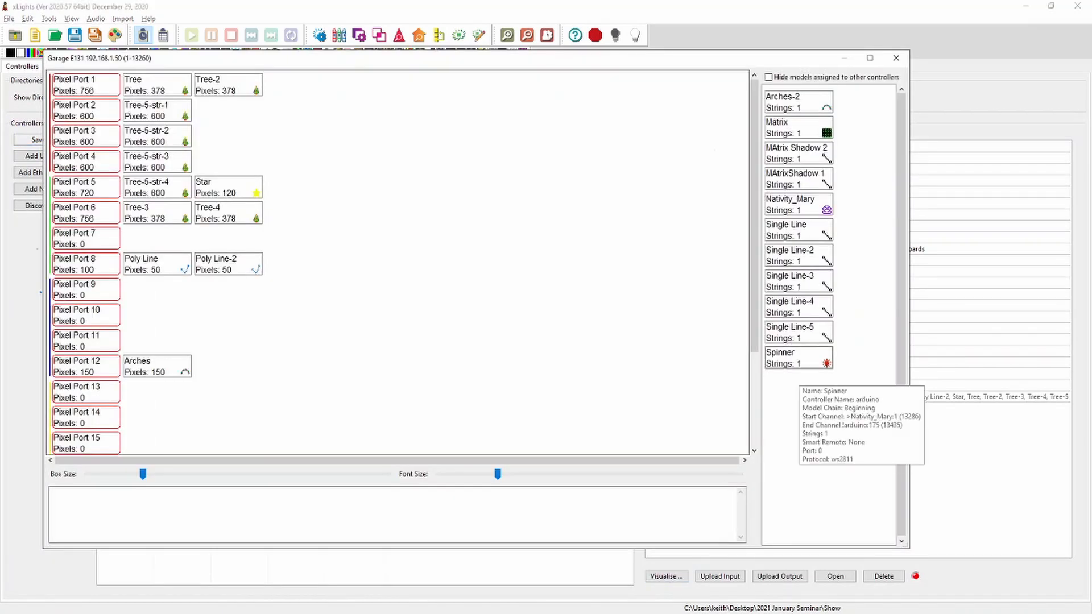
mouse_move(792, 128)
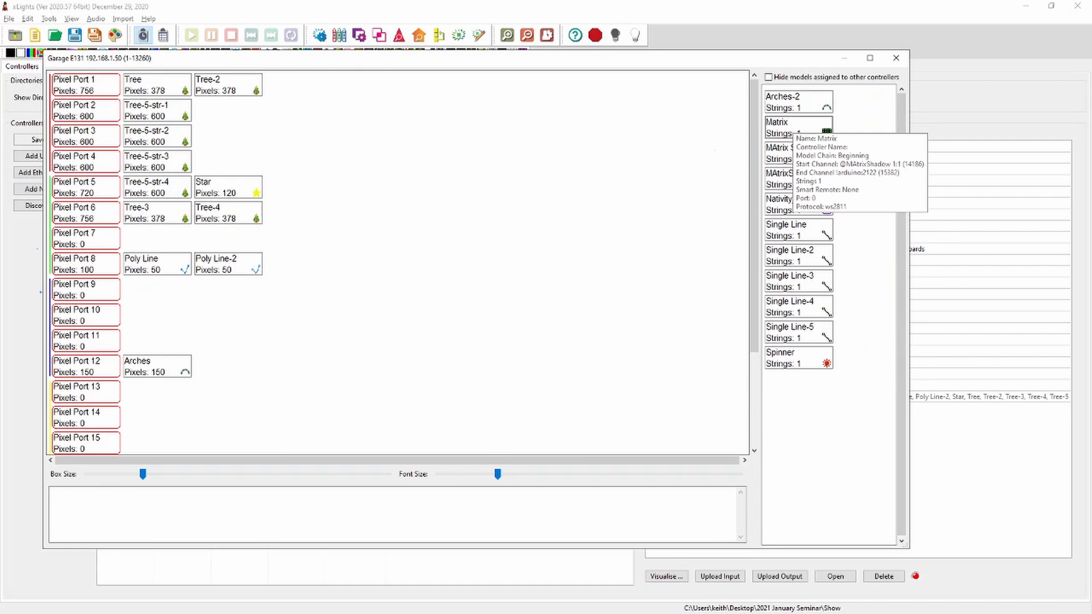
left_click_drag(792, 129, 813, 392)
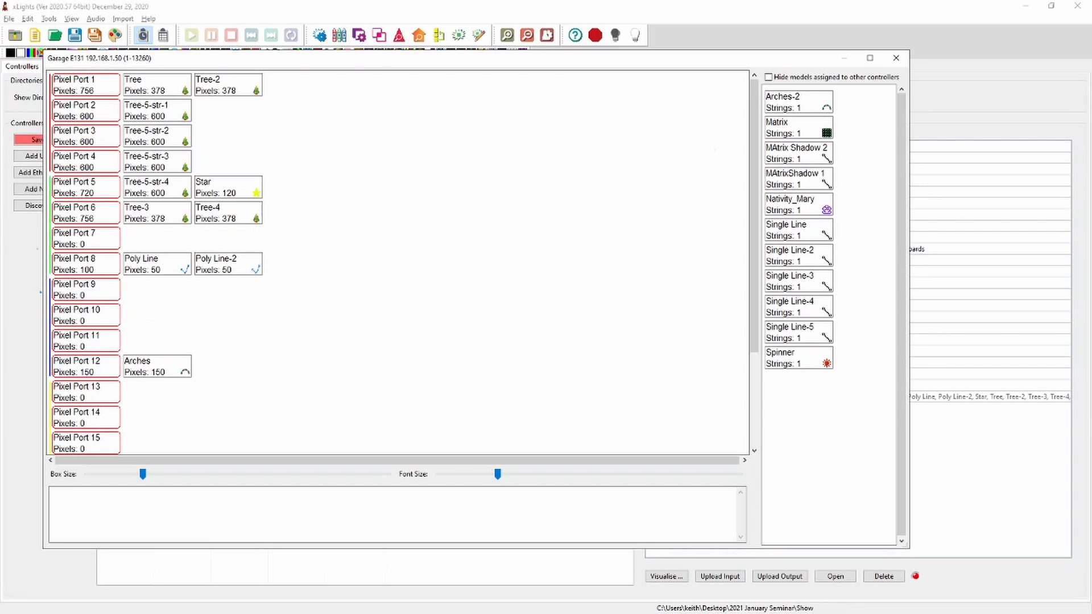
mouse_move(794, 182)
left_click_drag(793, 182, 97, 289)
left_click_drag(798, 153, 85, 315)
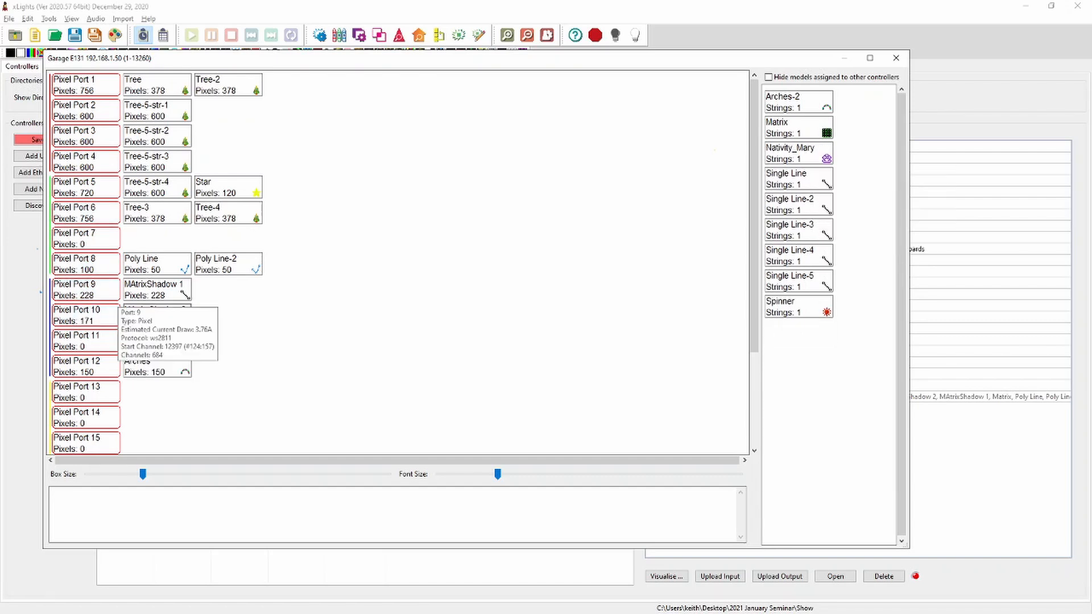
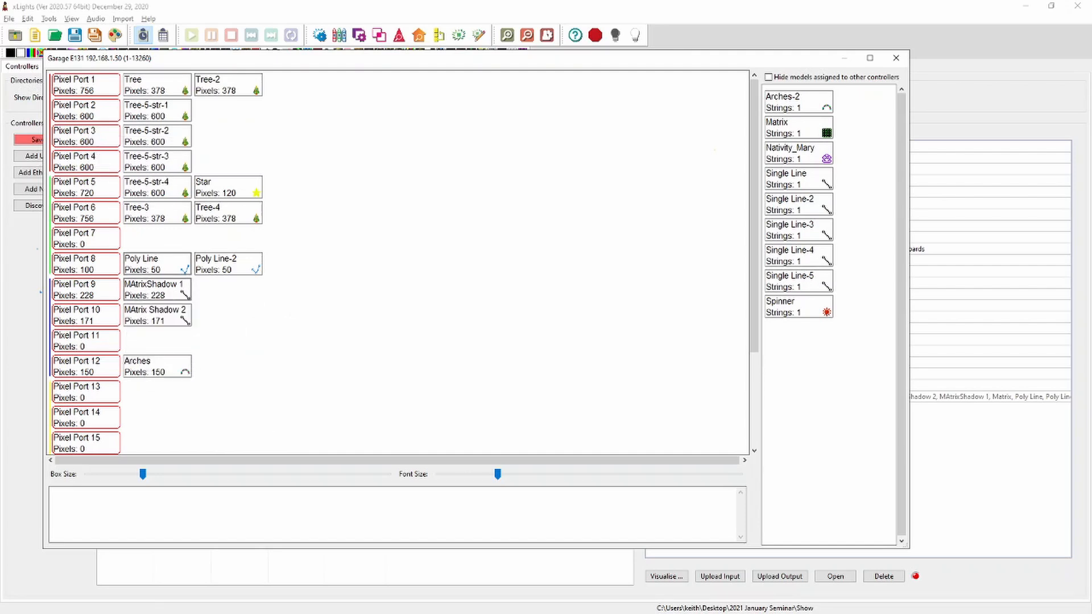
left_click(896, 57)
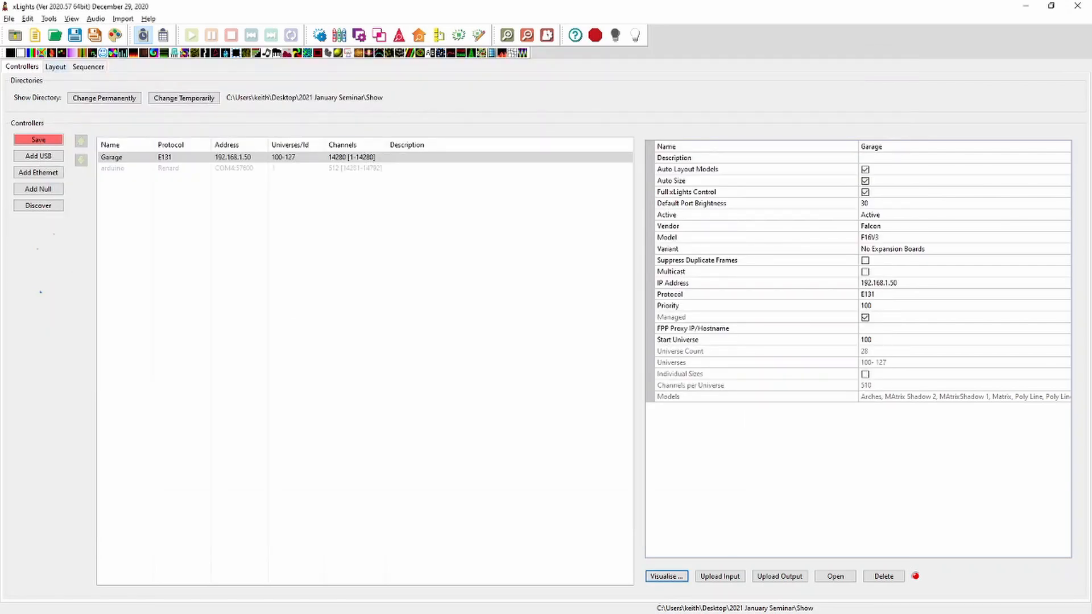
Step: Select both shadow lines in the layout and bulk edit their preview to Unassigned
left_click(56, 67)
left_click_drag(953, 181, 963, 169)
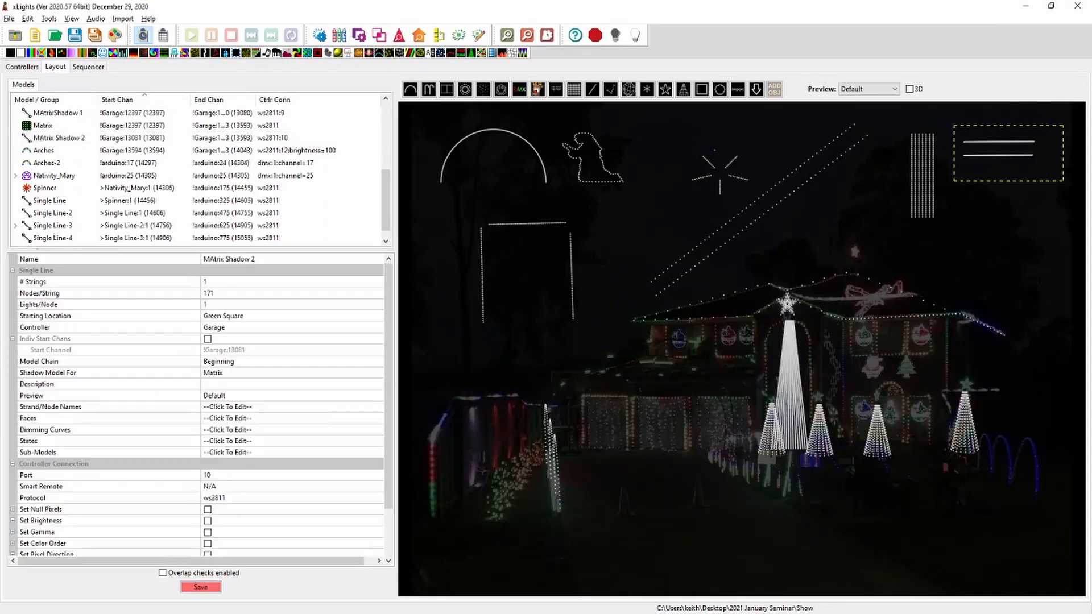
left_click_drag(1063, 125, 1064, 125)
right_click(943, 157)
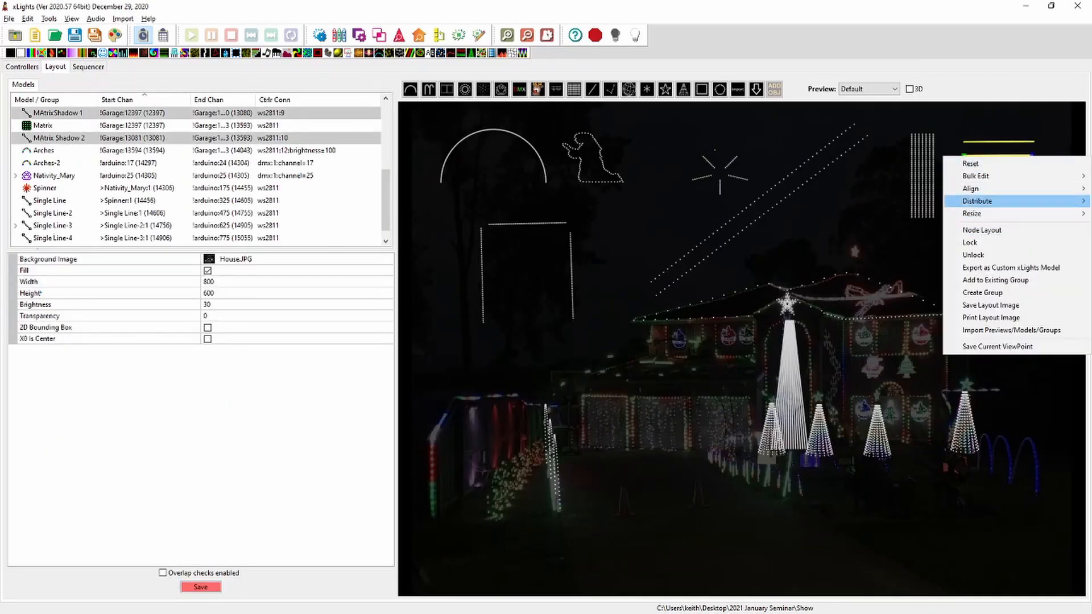
mouse_move(995, 175)
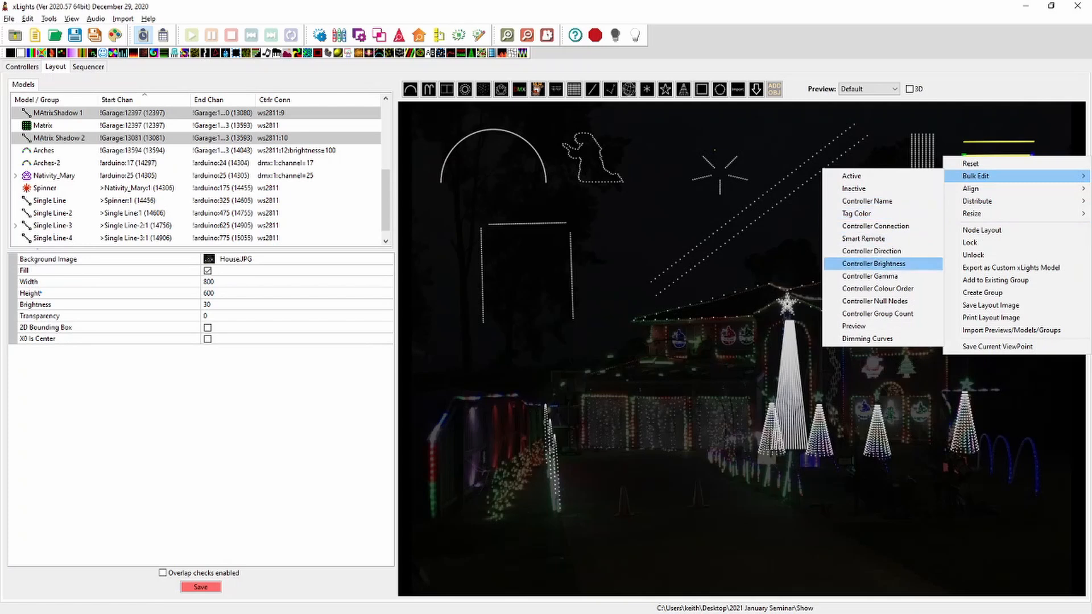
left_click(853, 326)
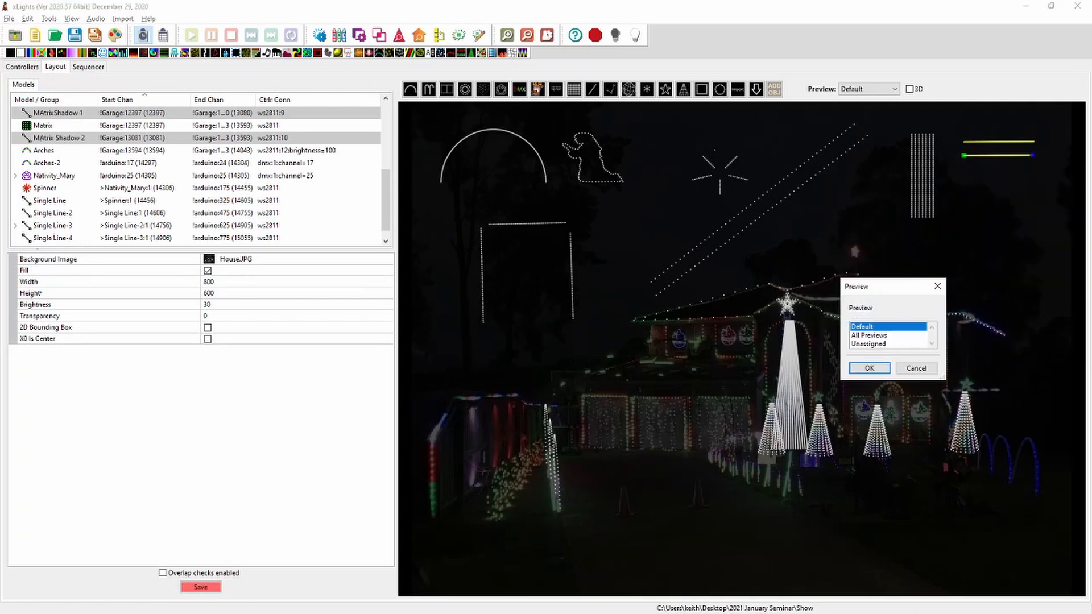
left_click(868, 344)
left_click(869, 368)
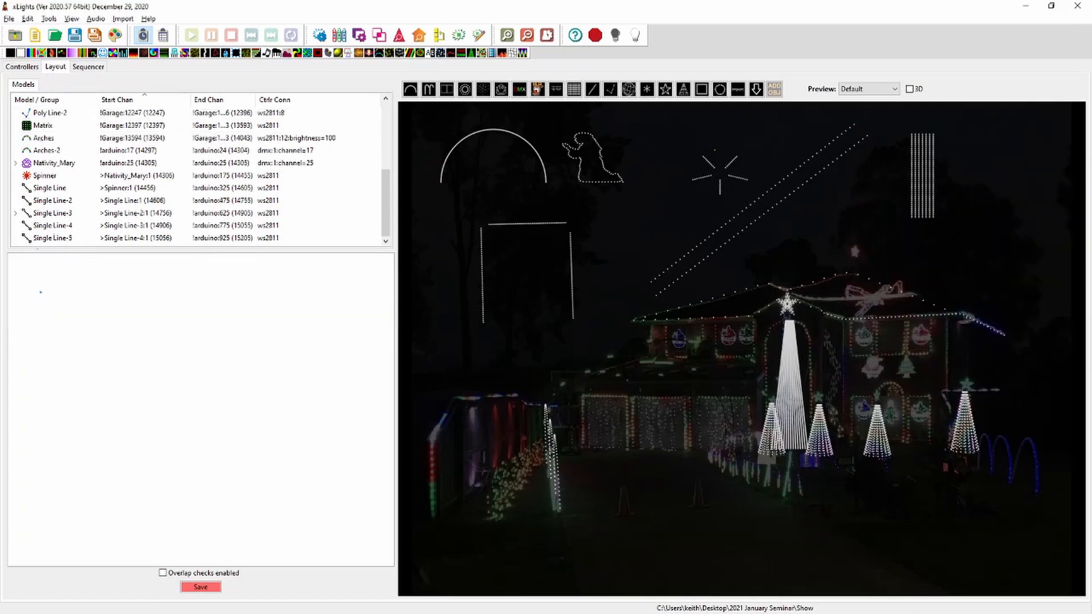
Step: View the Unassigned preview to check the shadow lines, and return to the Default preview
left_click(869, 89)
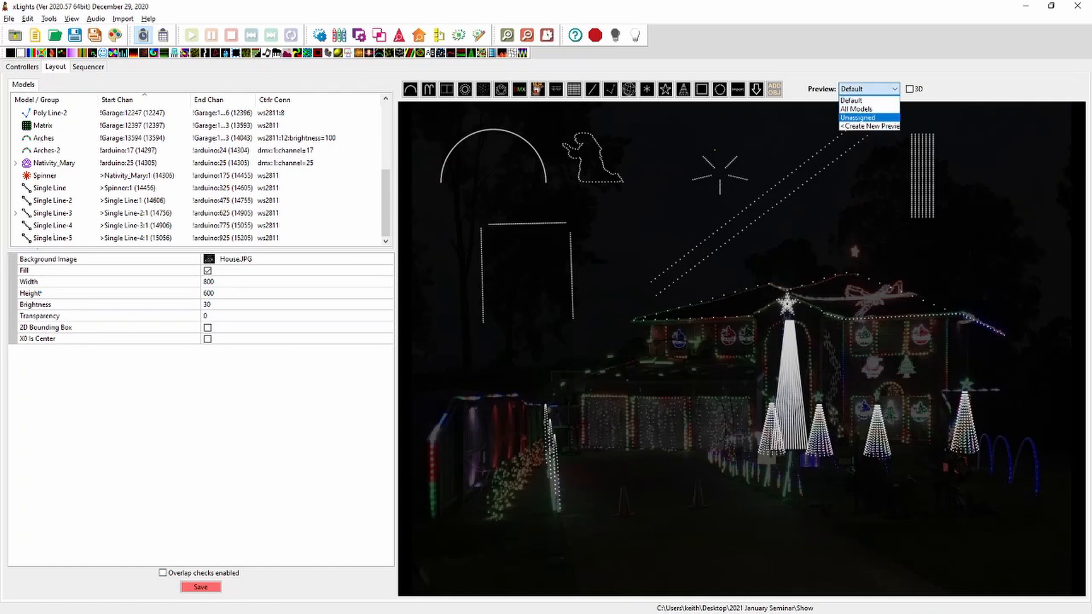
left_click(868, 118)
left_click(868, 90)
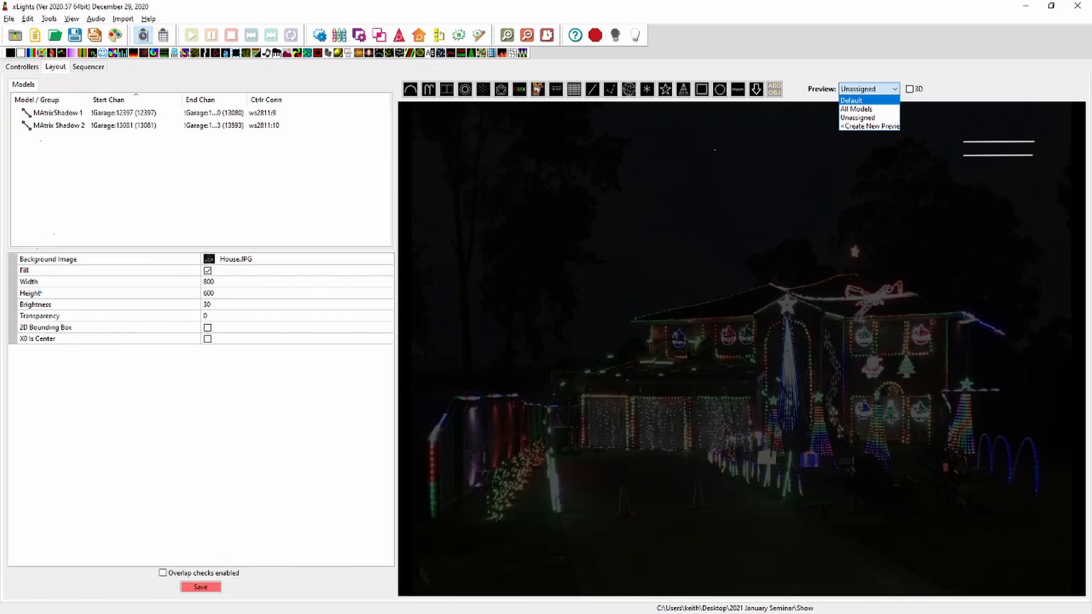
key("Return")
Step: Shrink the Matrix model from its lower corner, mainly in height, and deselect it
left_click(919, 163)
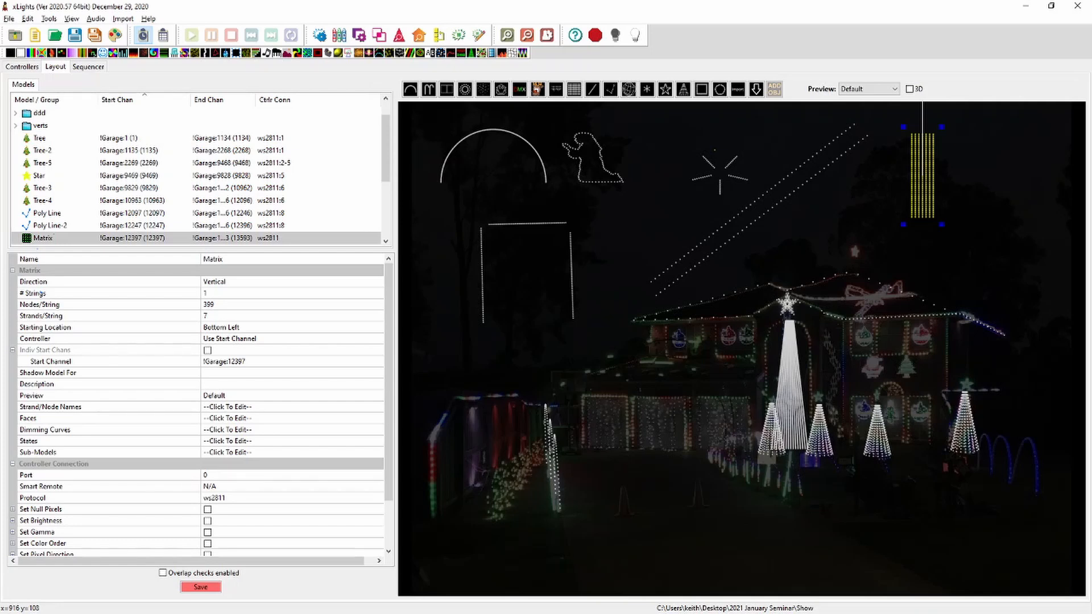
left_click_drag(941, 225, 935, 199)
key("Escape")
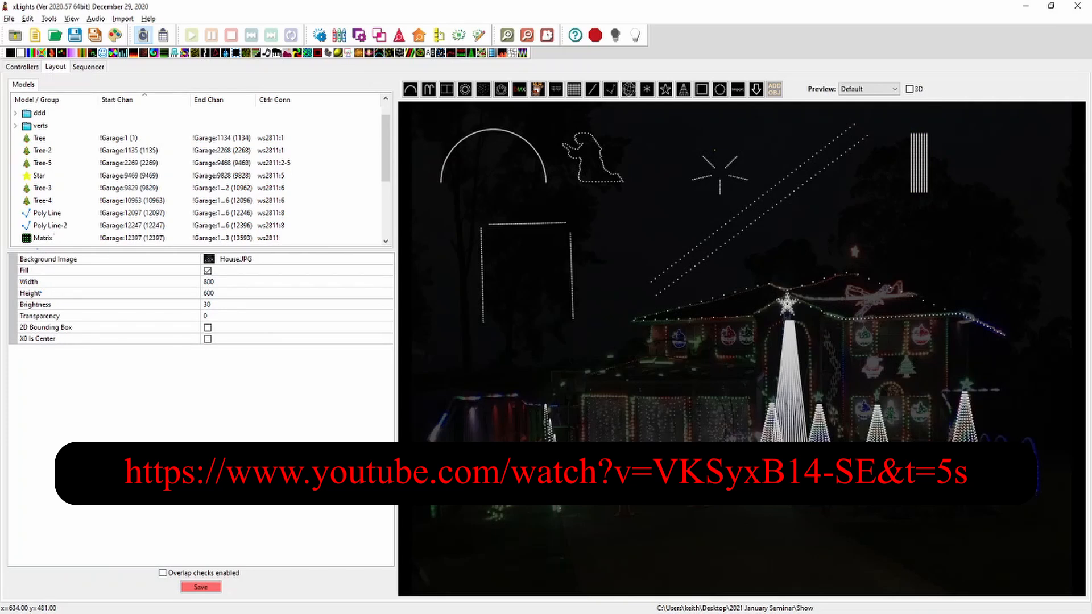
Step: Run Check Sequence and examine the report's controller, spanning-model, start-channel and overlapping-channel sections
left_click(49, 19)
left_click(80, 48)
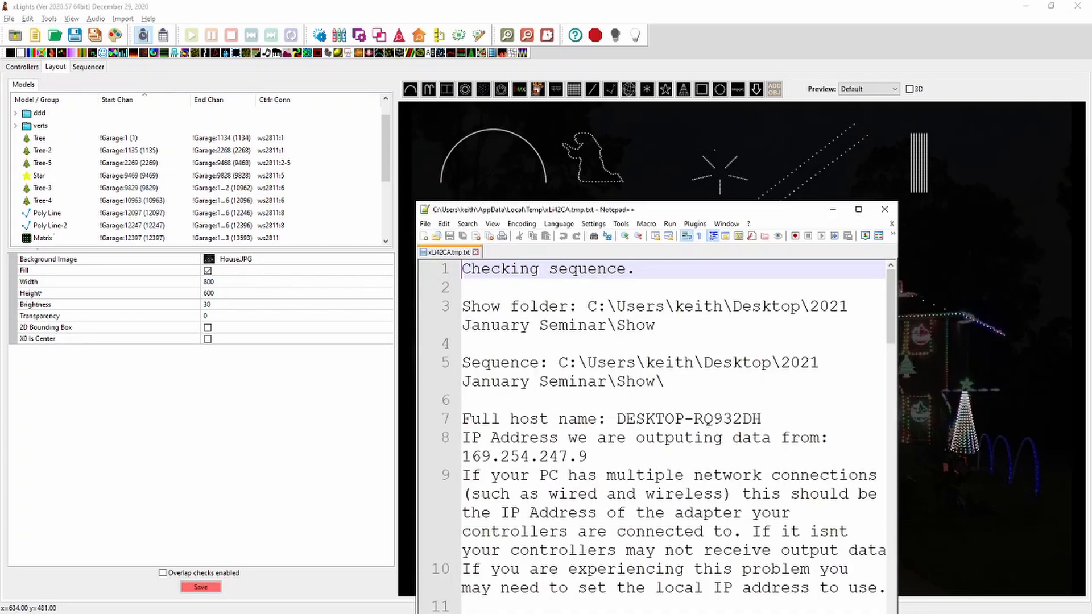
double_click(705, 210)
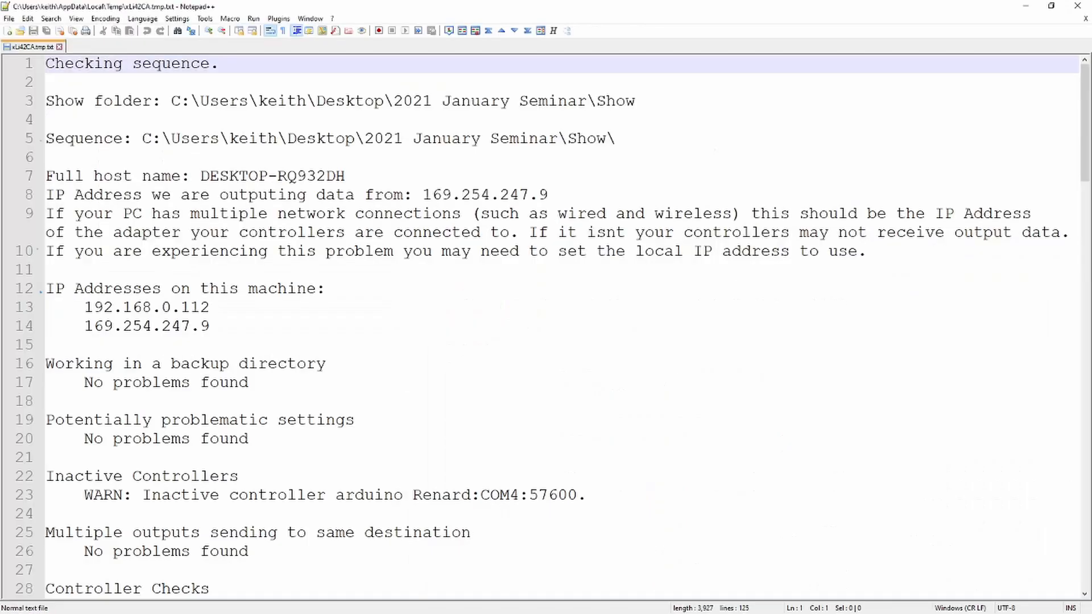
scroll(546, 327, "down", 6)
scroll(546, 327, "down", 4)
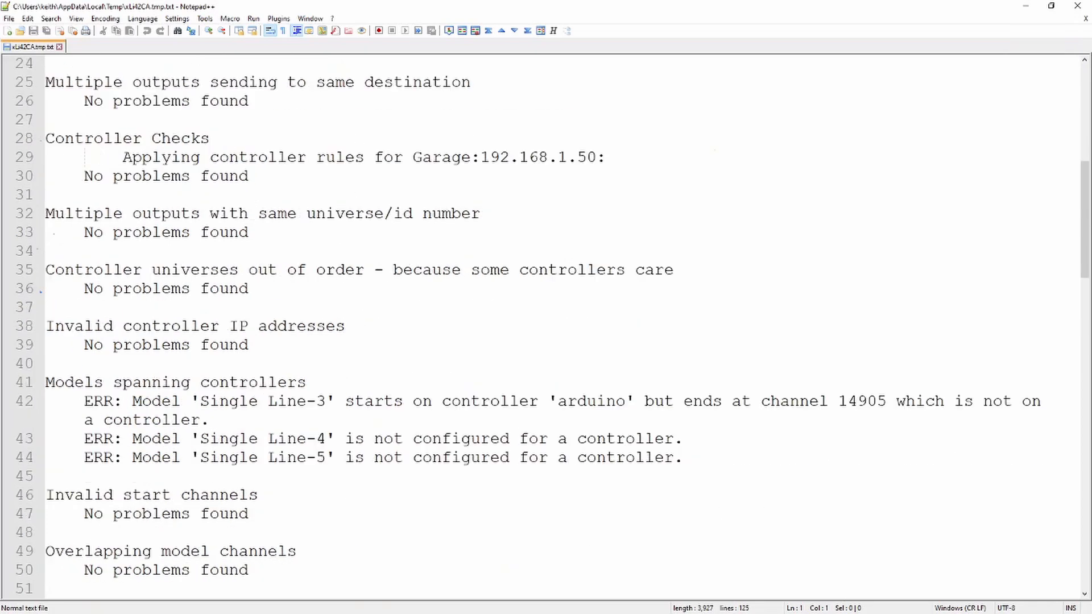
Step: Examine the remaining sections of the Check Sequence report, highlight the overlapping model channels result, and return to xLights
scroll(546, 327, "down", 4)
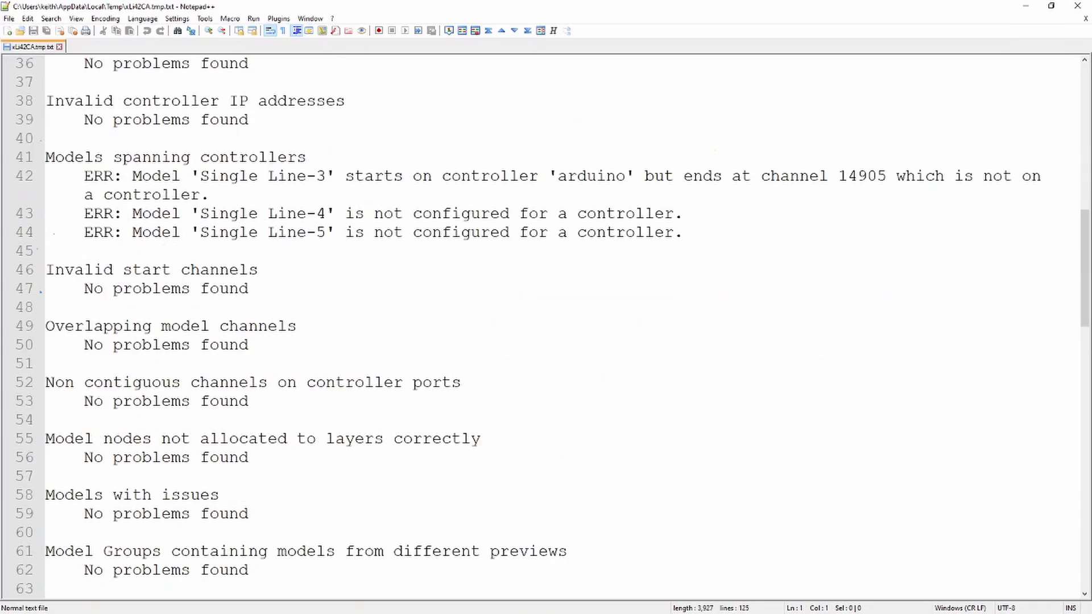
scroll(546, 327, "down", 1)
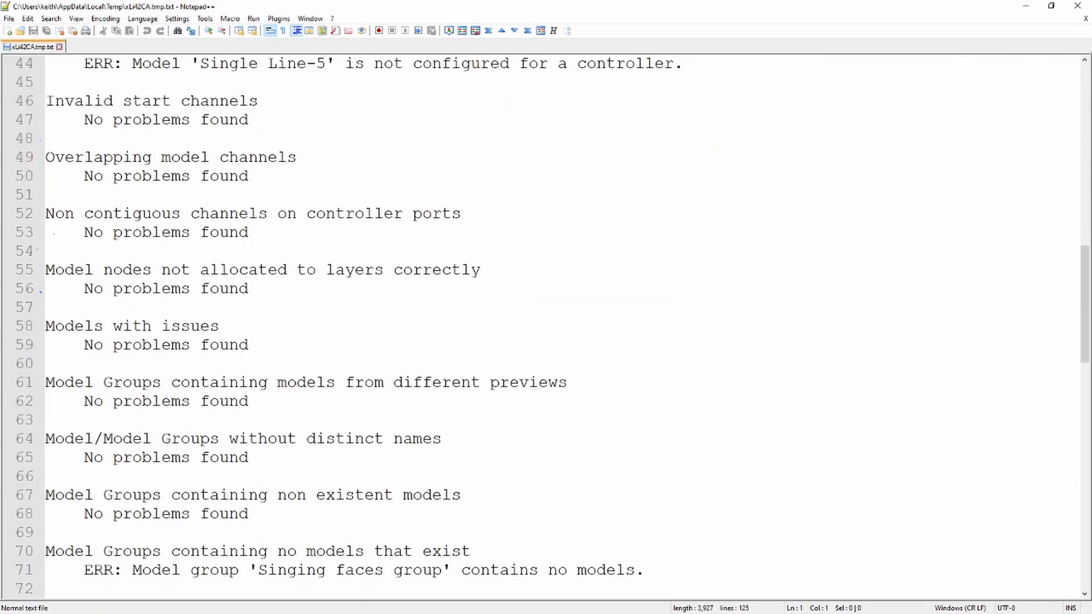
scroll(546, 327, "down", 4)
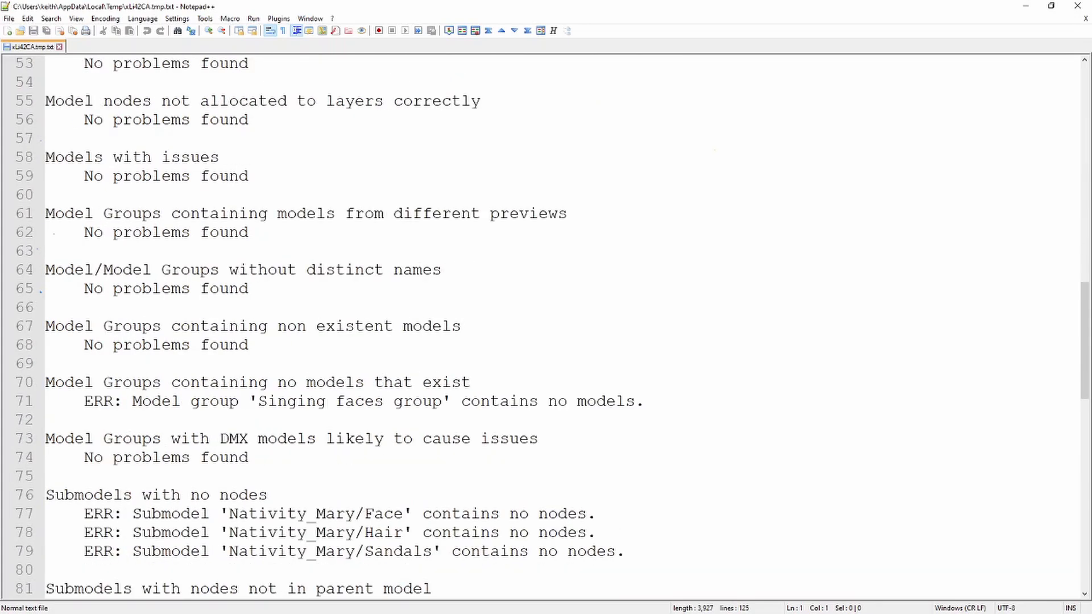
scroll(546, 327, "down", 1)
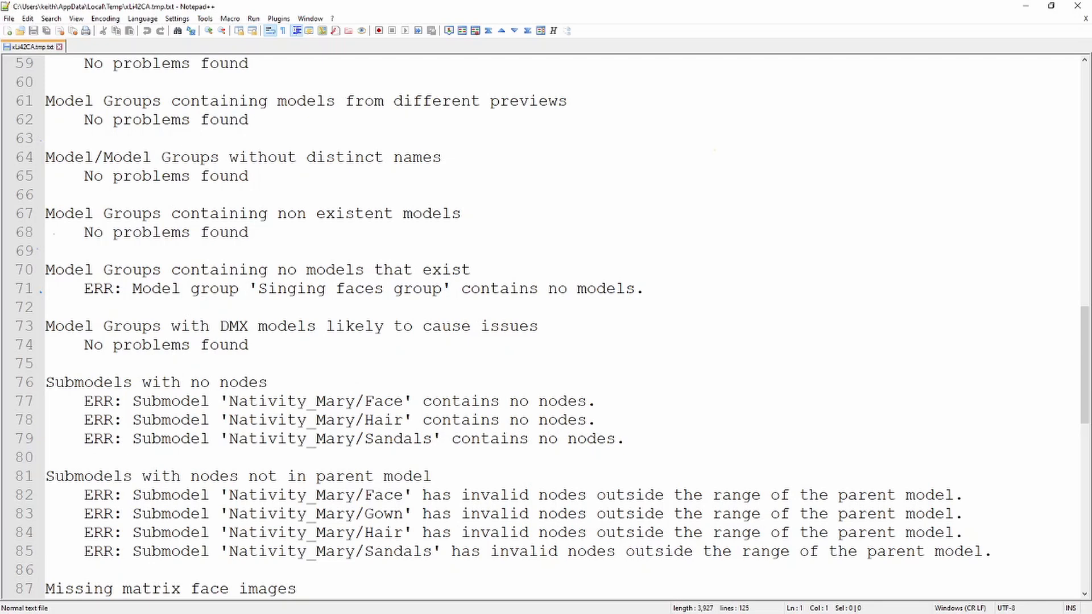
scroll(546, 327, "down", 4)
scroll(546, 327, "down", 1)
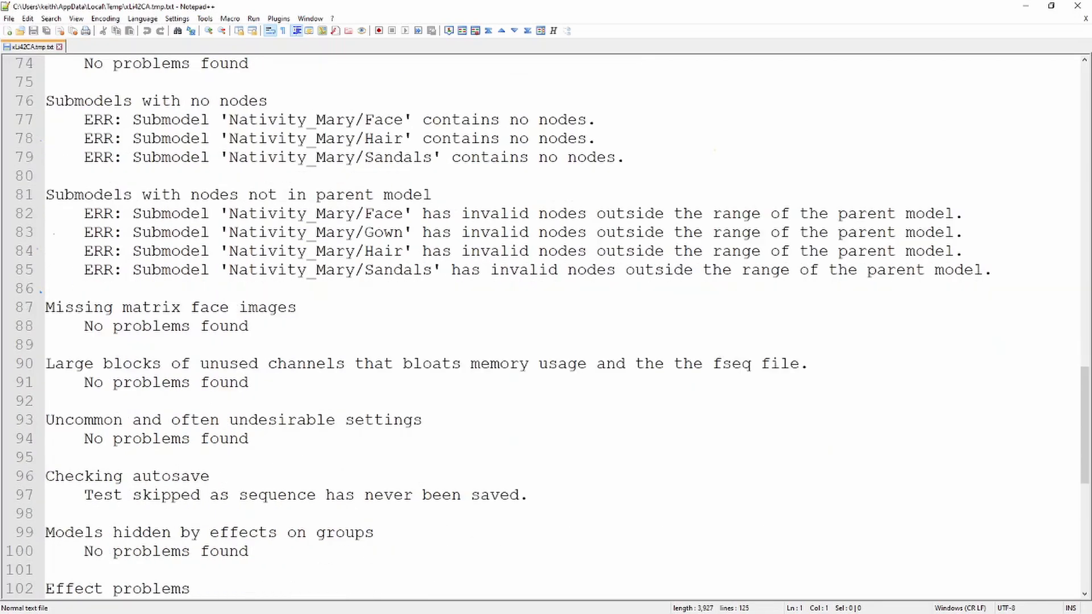
scroll(546, 327, "up", 12)
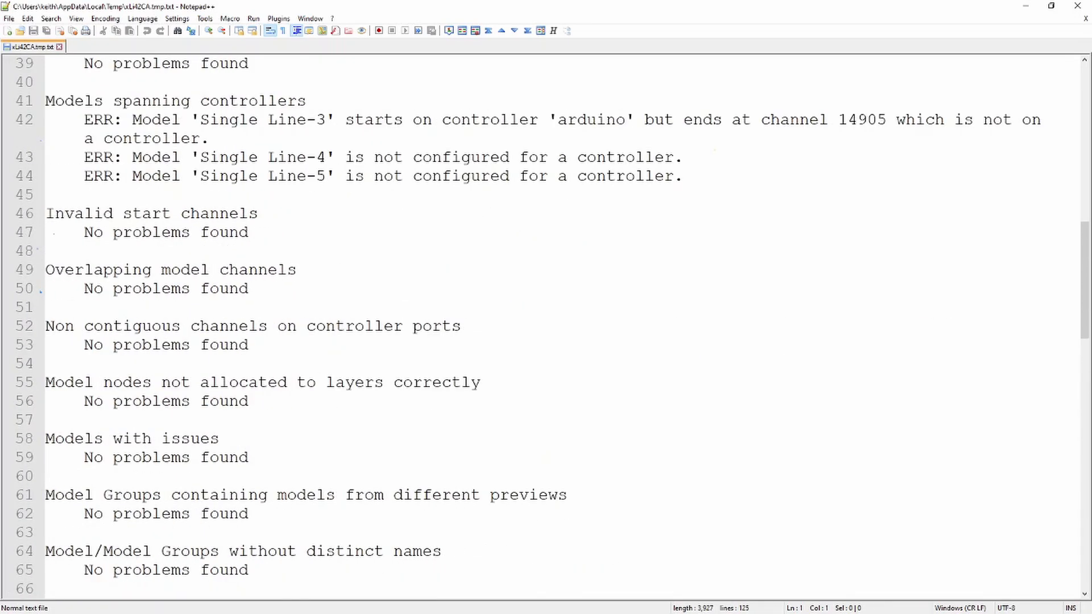
scroll(546, 327, "up", 2)
left_click_drag(251, 402, 46, 382)
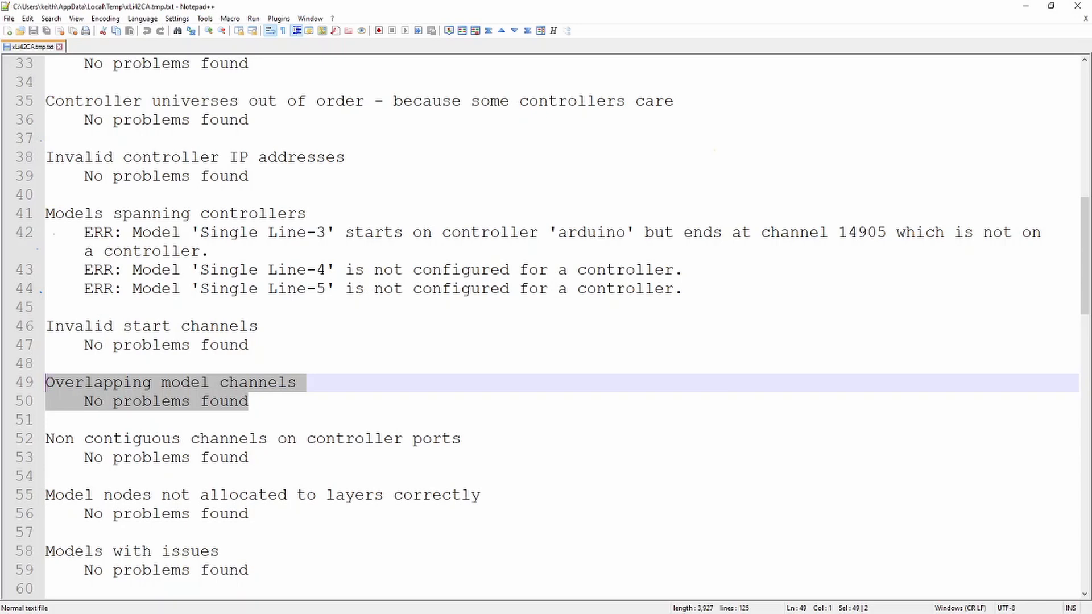
left_click(1025, 6)
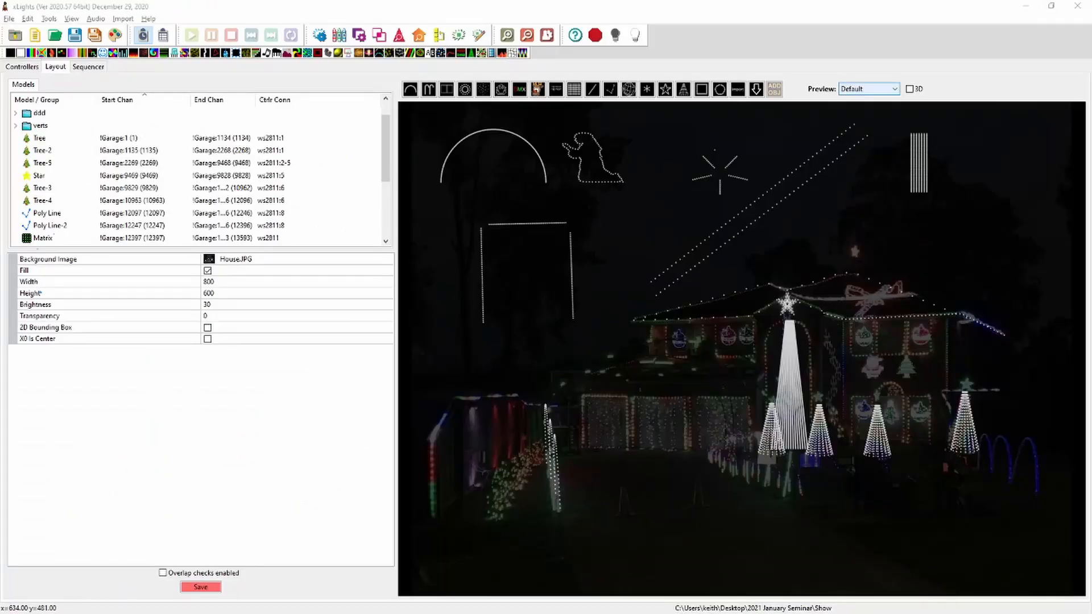
Step: Inspect the first matrix shadow line's Shadow Model For setting in the Unassigned preview, and return to the Default preview
left_click(869, 89)
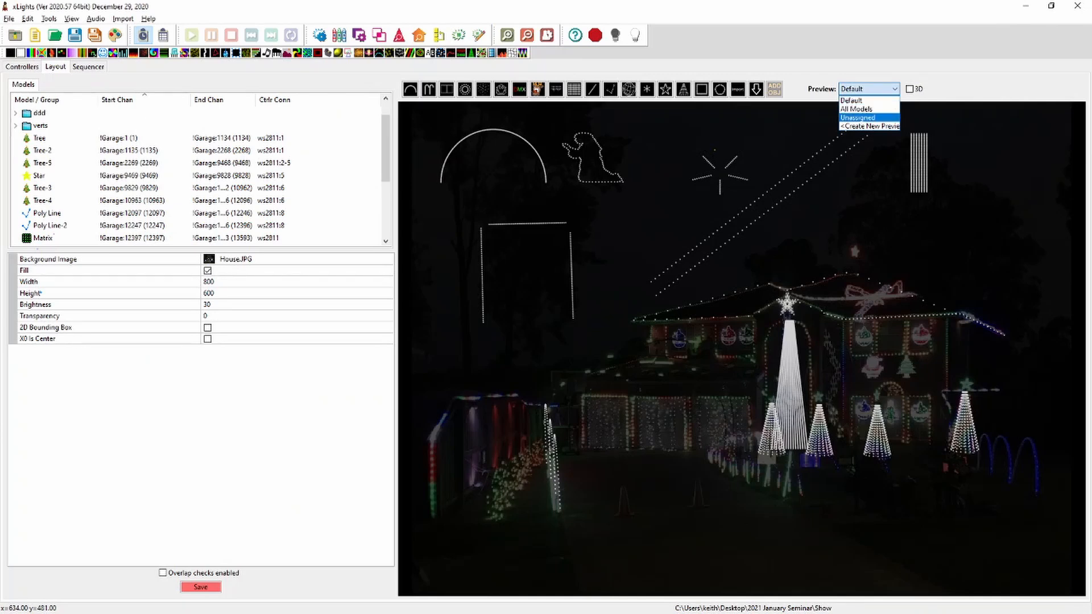
left_click(858, 118)
left_click(1028, 142)
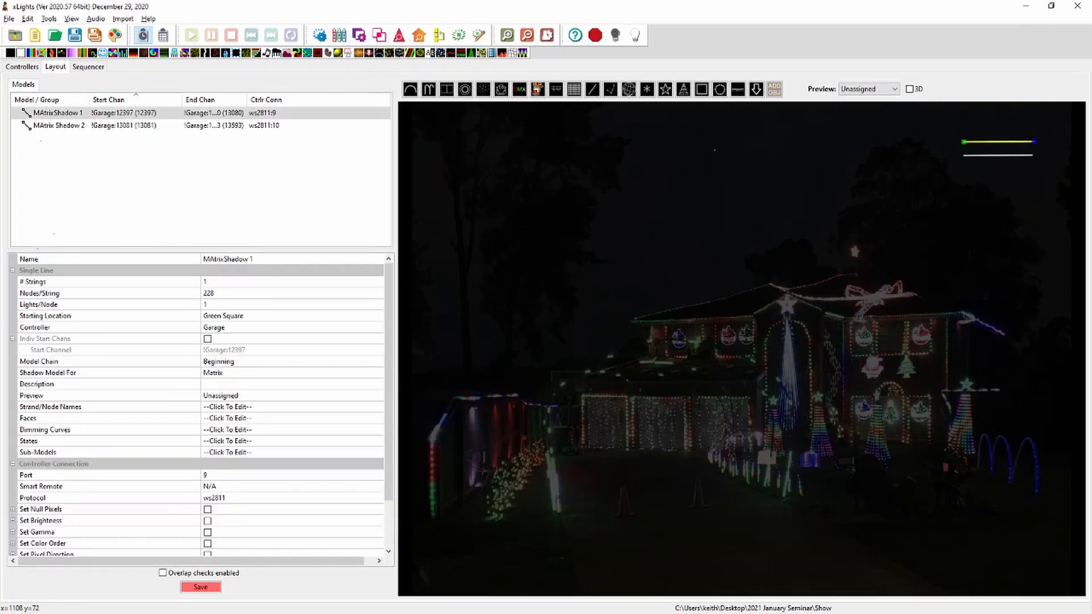
left_click(233, 373)
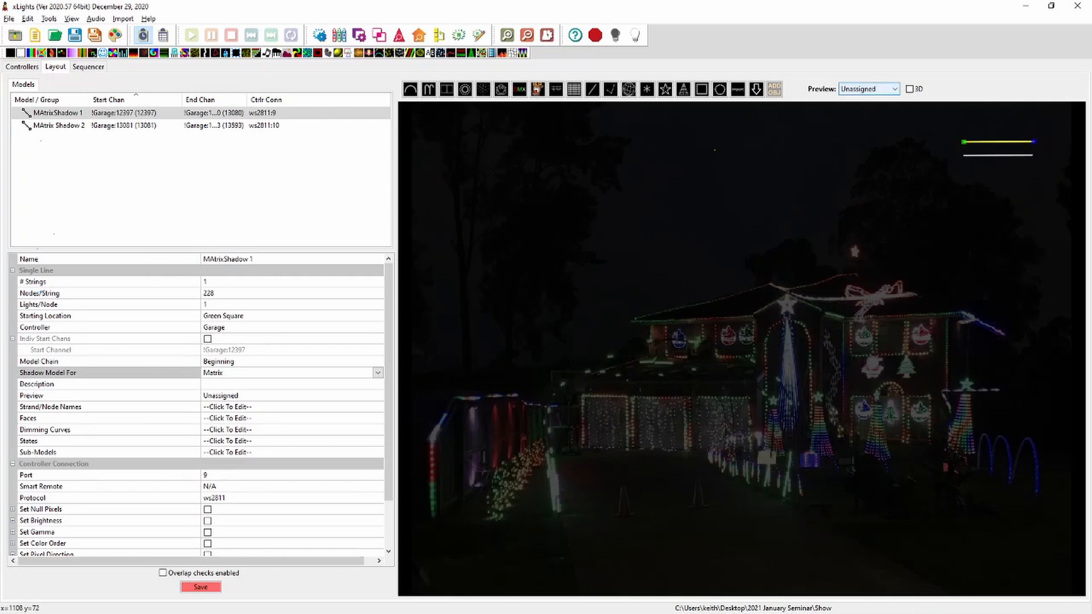
left_click(870, 89)
left_click(865, 101)
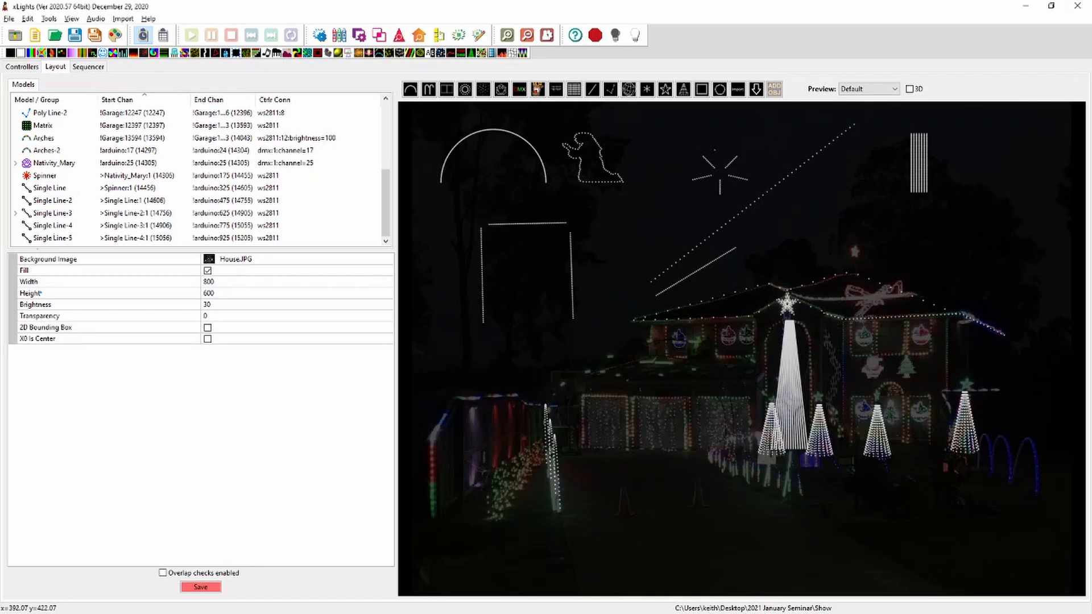
Step: Export the Matrix model as a custom xLights model named Matrix.xmodel in the Imported folder
left_click(919, 162)
right_click(918, 162)
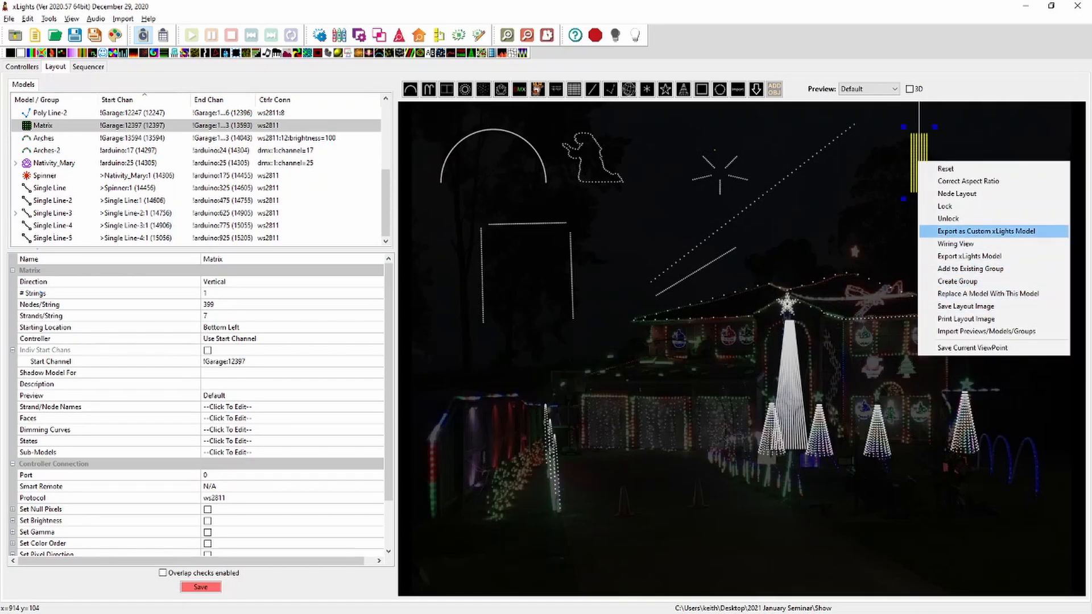
left_click(986, 231)
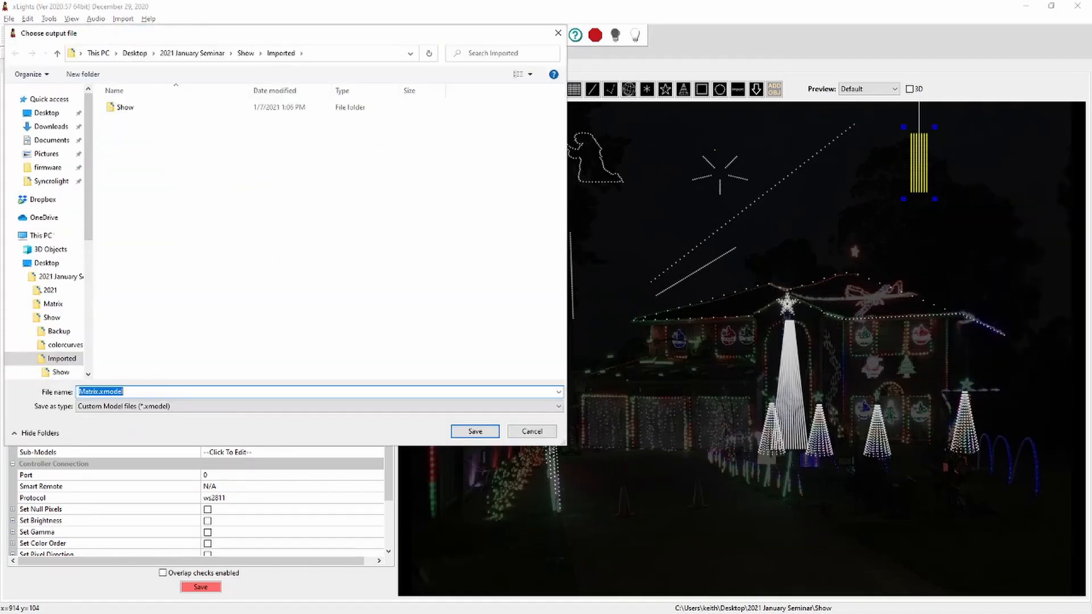
left_click(475, 431)
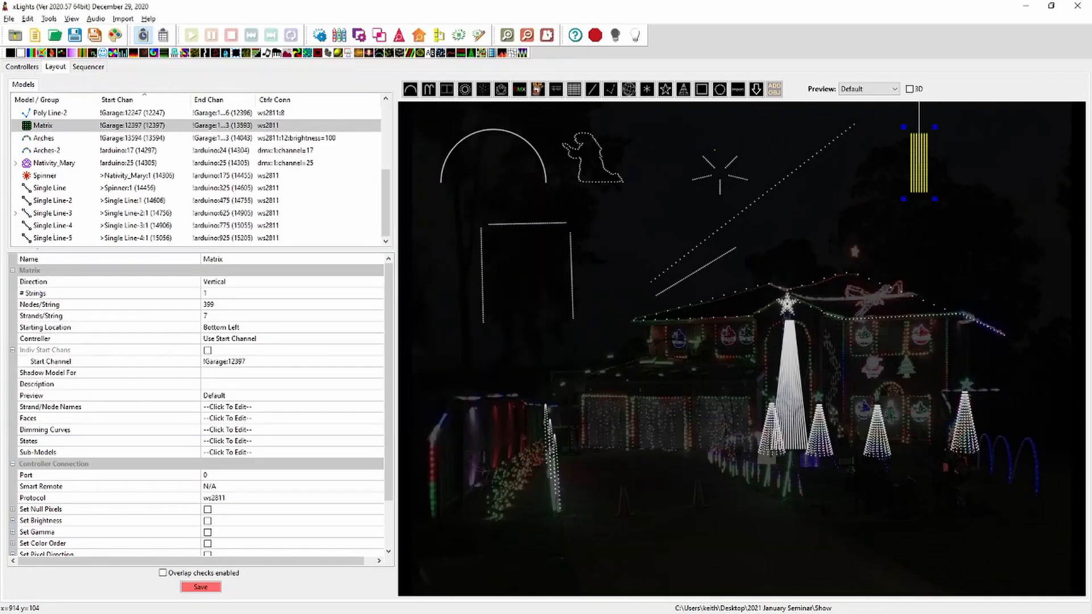
Step: Import the exported Matrix.xmodel into the layout beside the original matrix and shrink it from its lower corner
left_click(738, 89)
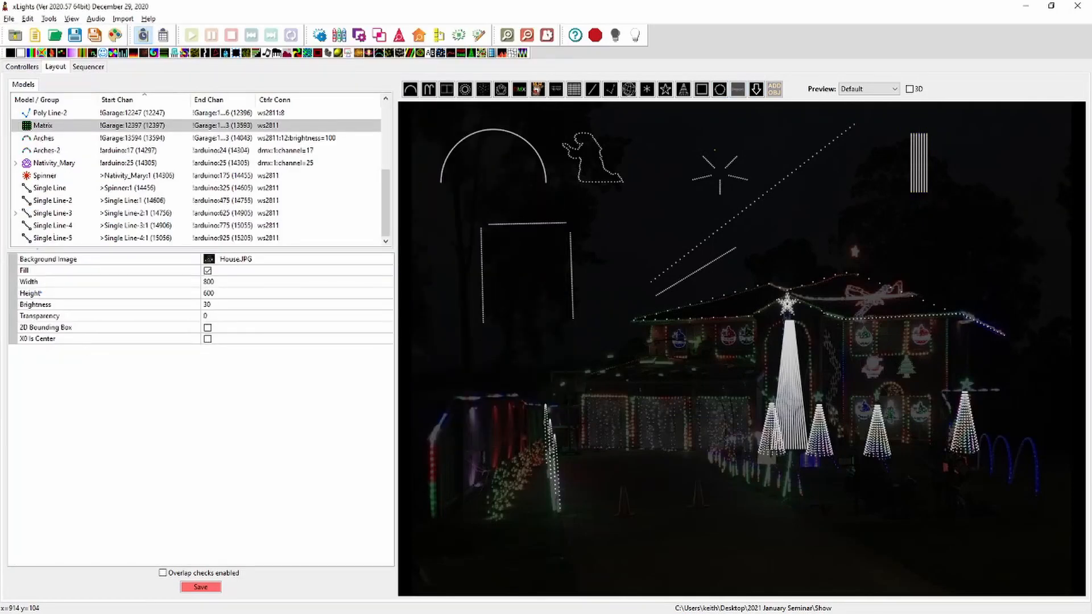
left_click(833, 208)
left_click_drag(849, 225, 885, 248)
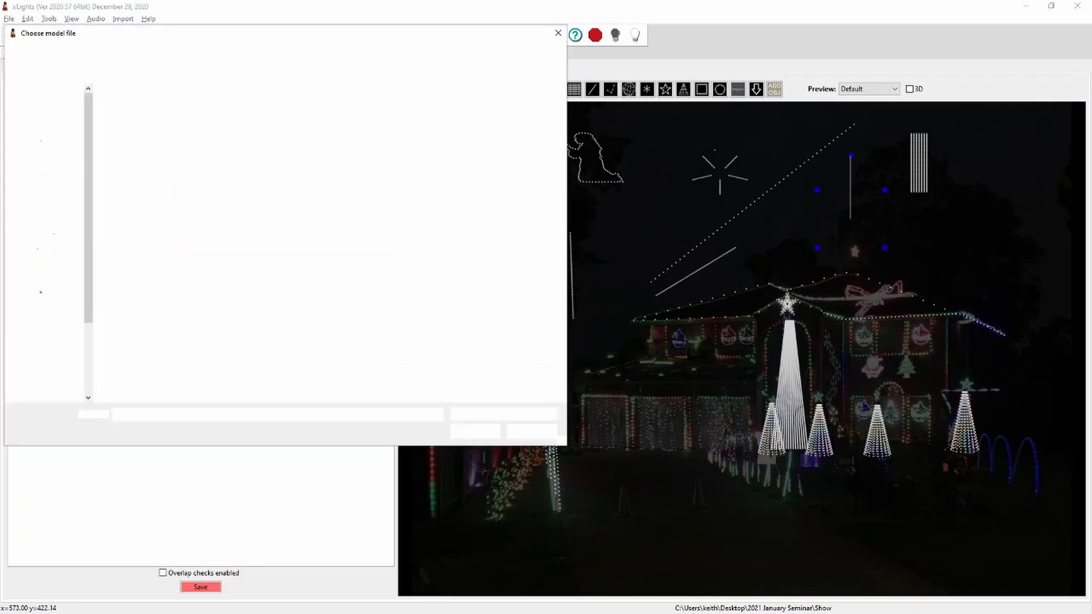
double_click(138, 120)
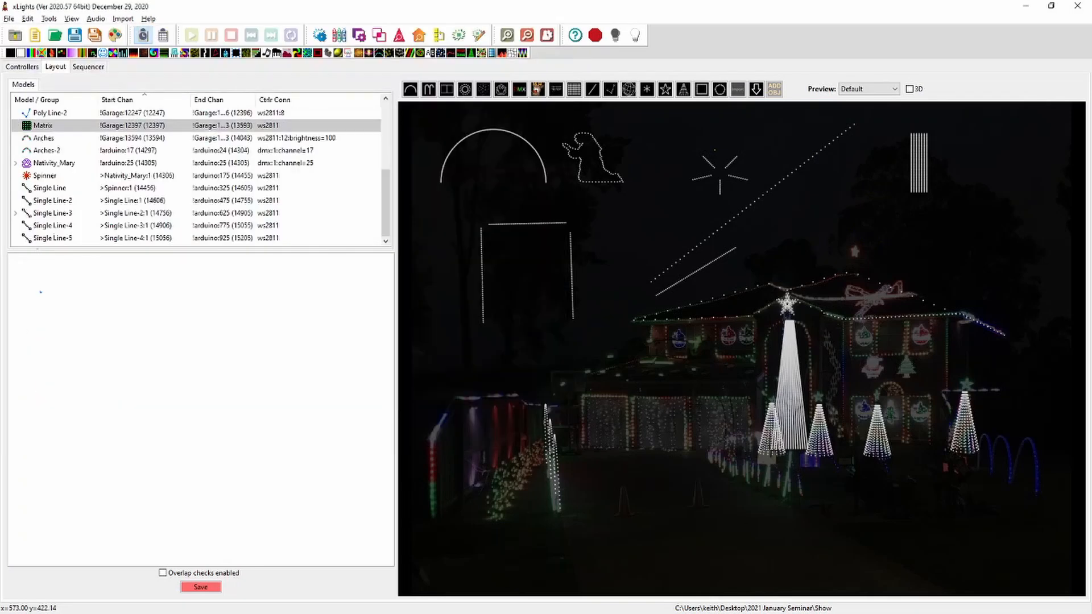
left_click_drag(890, 248, 861, 213)
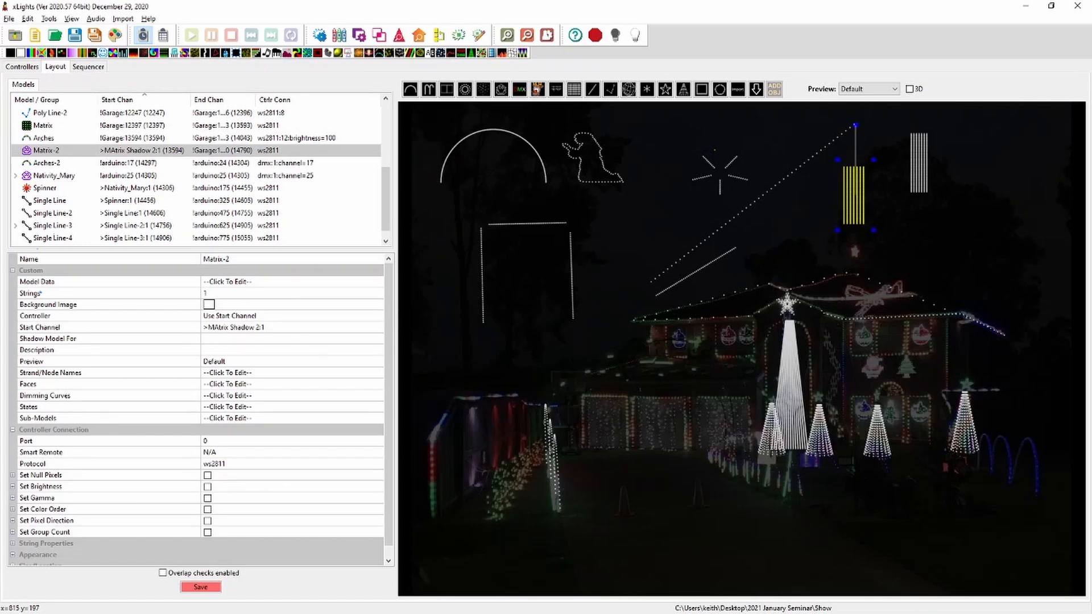
Step: Set the imported Matrix-2 model to 2 strings with individual start nodes, starting String2 at node 229
left_click(216, 292)
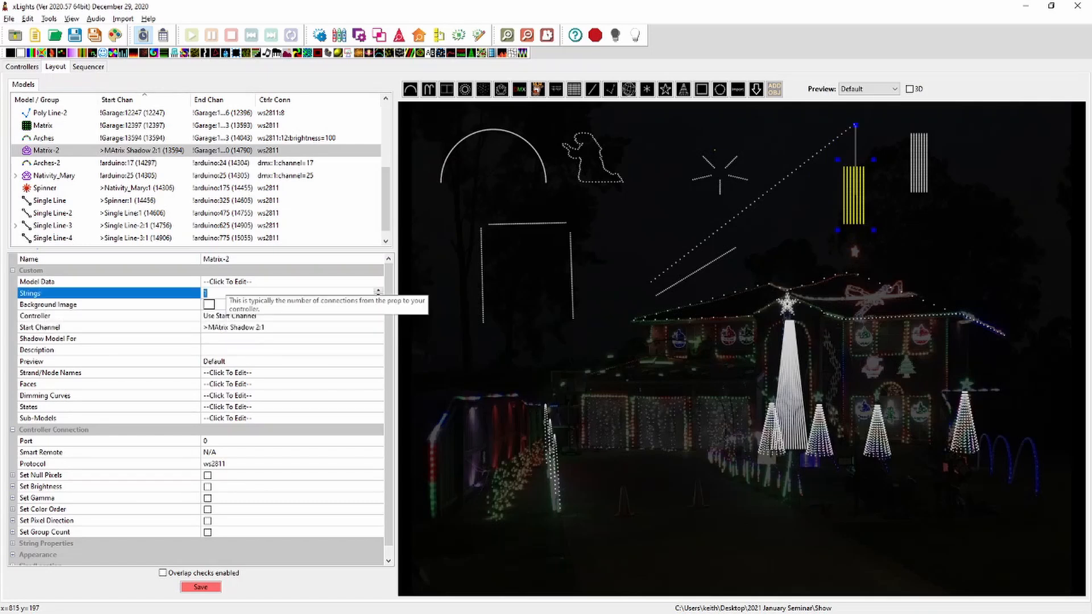
type("2")
key("Return")
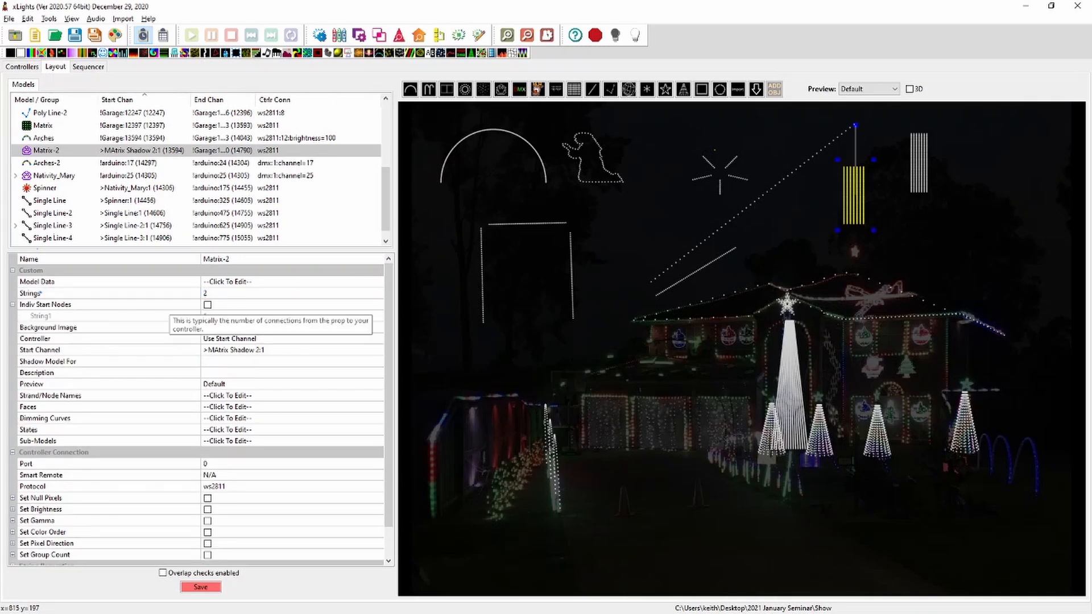
left_click(208, 305)
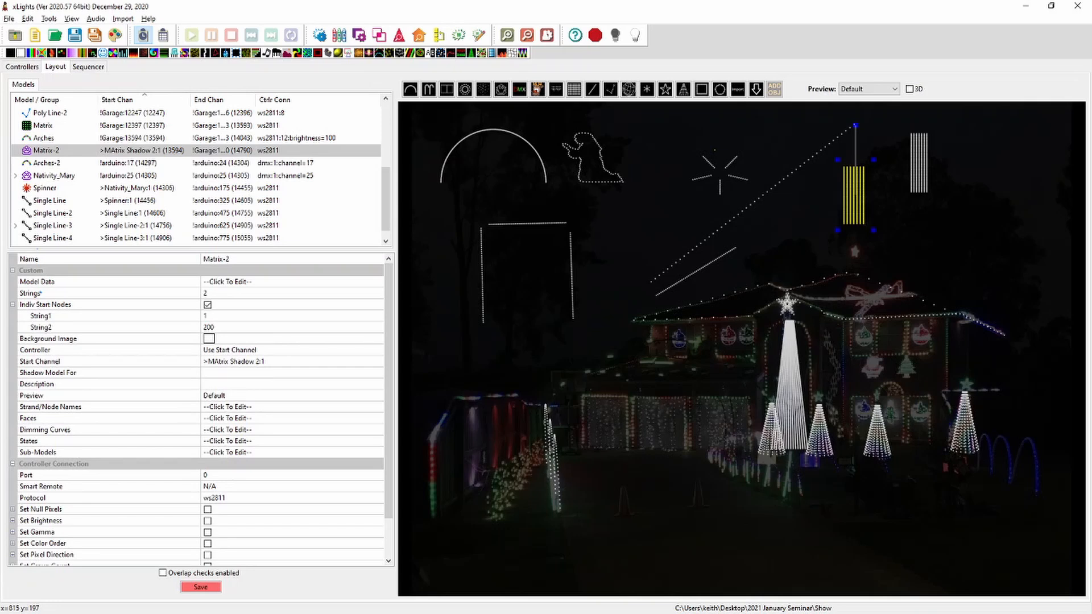
left_click(217, 328)
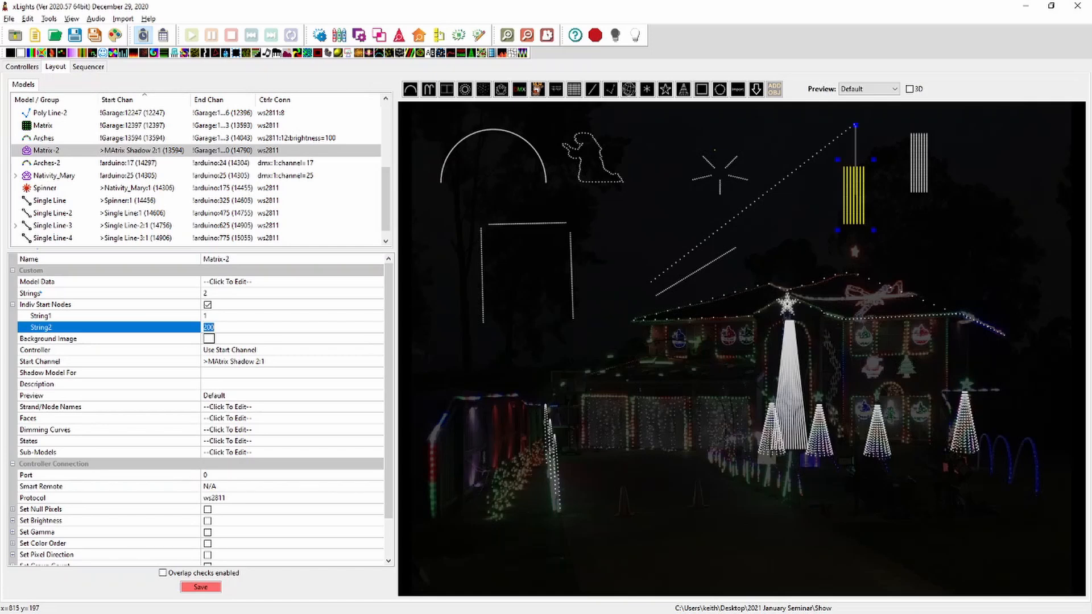
type("229")
key("Return")
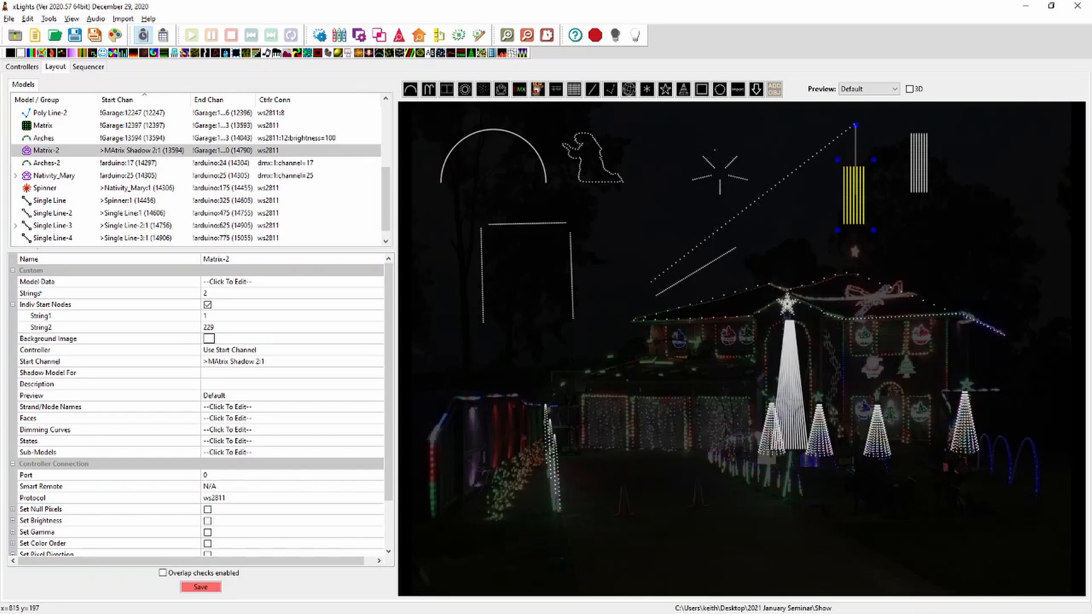
Step: Assign Matrix-2 to Pixel Port 14 in the Garage controller's visualiser, and close the visualiser
left_click(22, 67)
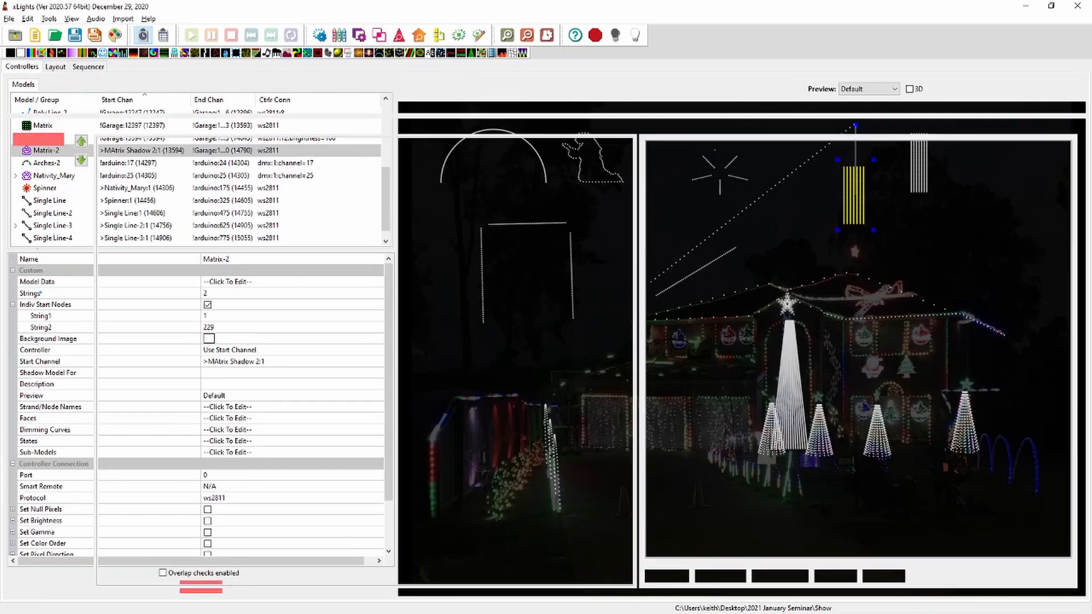
left_click(666, 576)
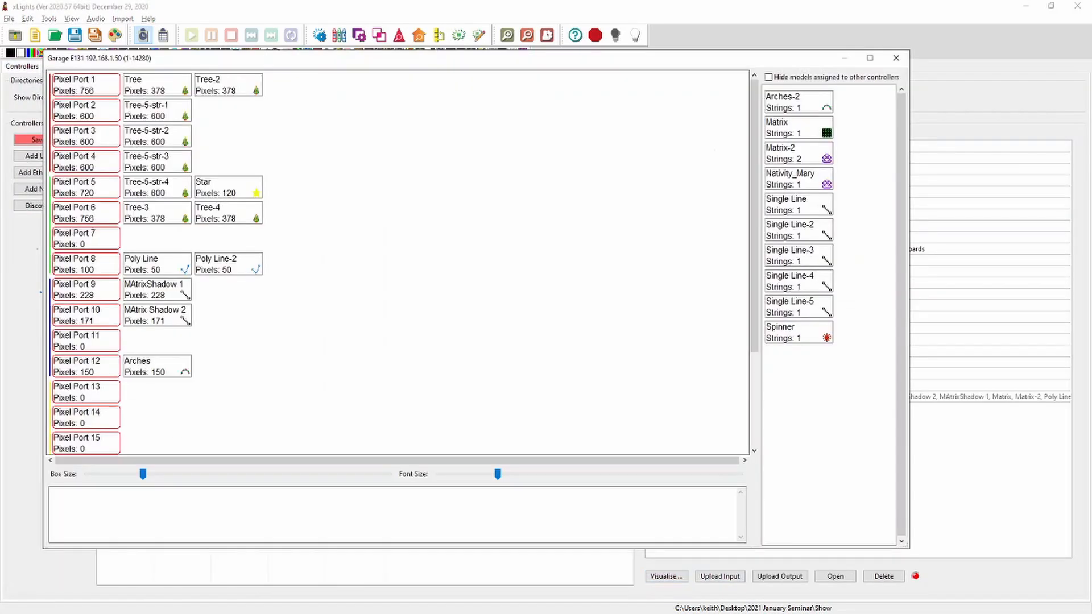
scroll(85, 262, "down", 3)
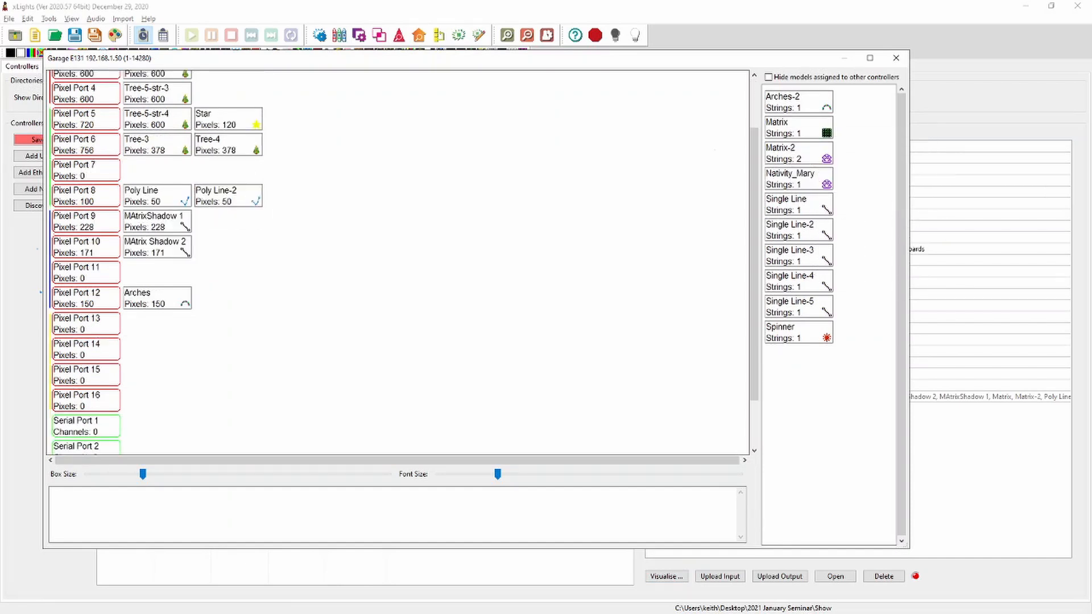
left_click_drag(803, 156, 85, 350)
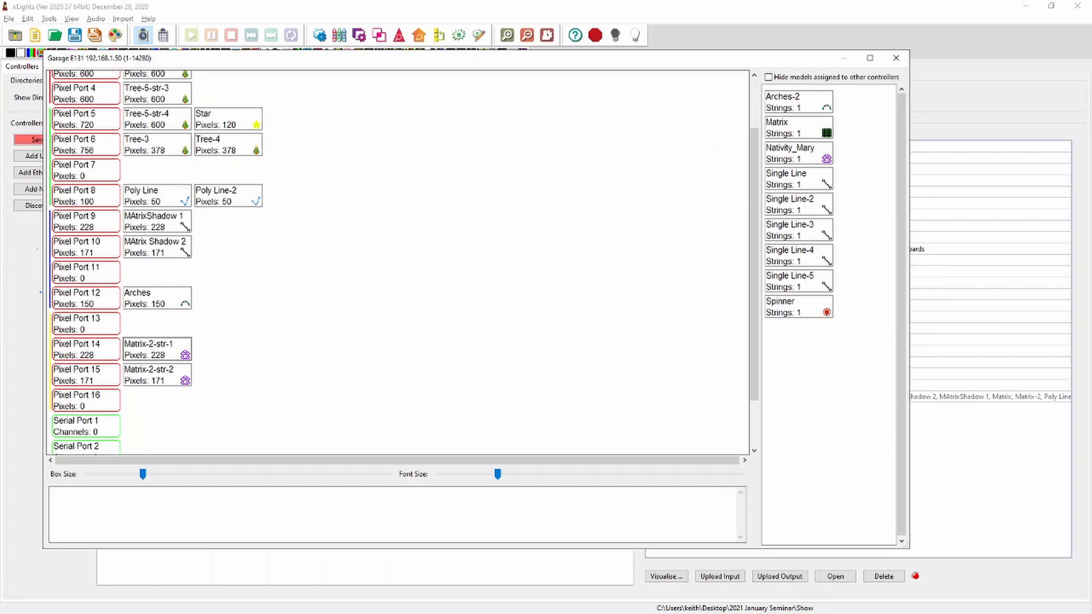
left_click(896, 57)
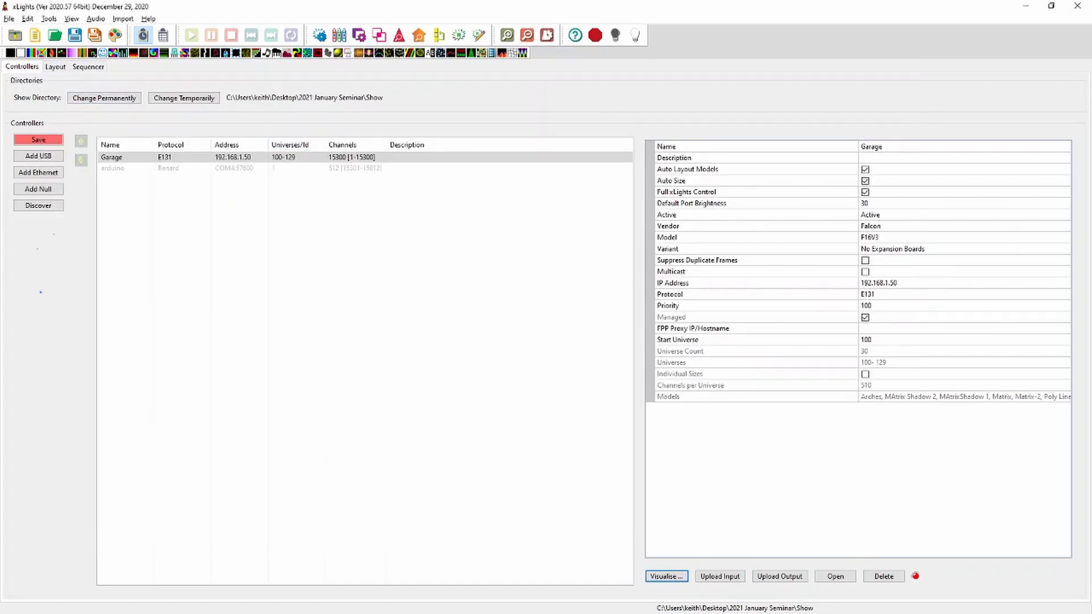
Step: Make Matrix-2 narrower in the layout by adjusting its lower corner, keeping it about as tall, and deselect it
left_click(56, 67)
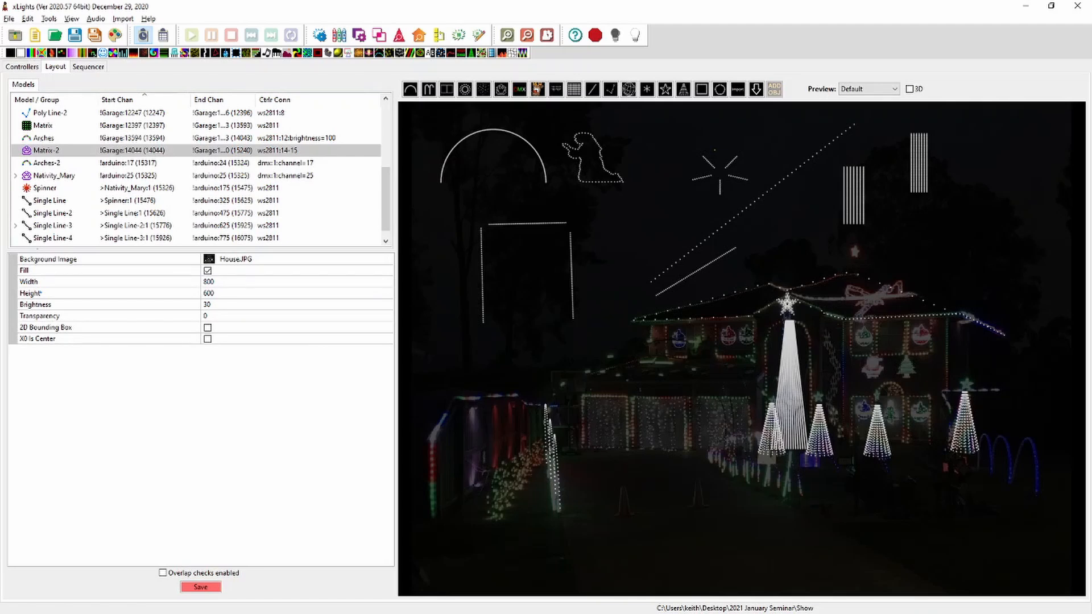
left_click(861, 213)
left_click_drag(873, 230, 867, 214)
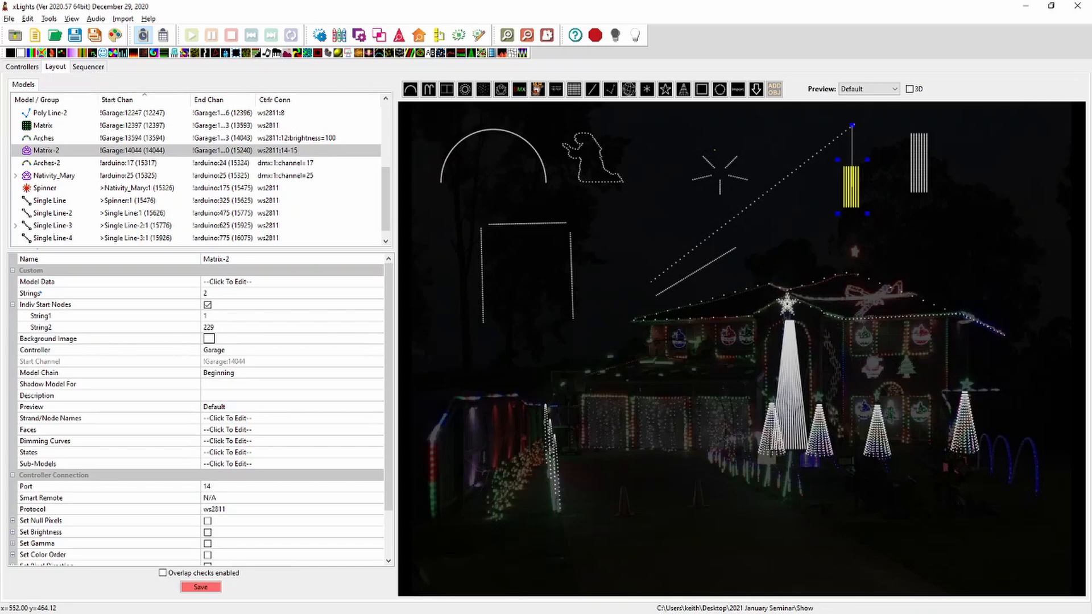
left_click_drag(868, 213, 867, 229)
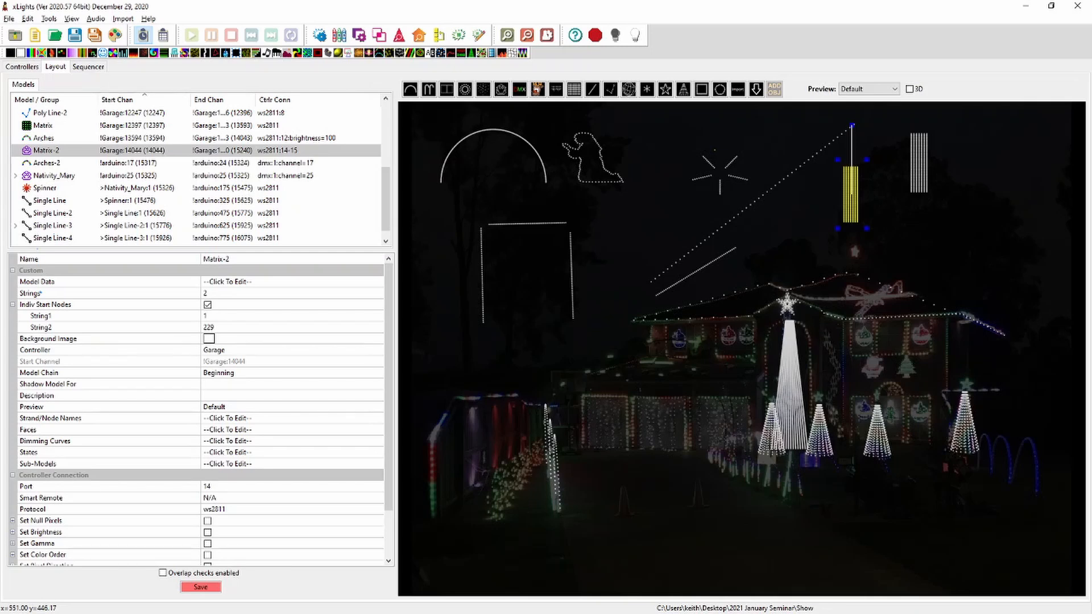
left_click(869, 89)
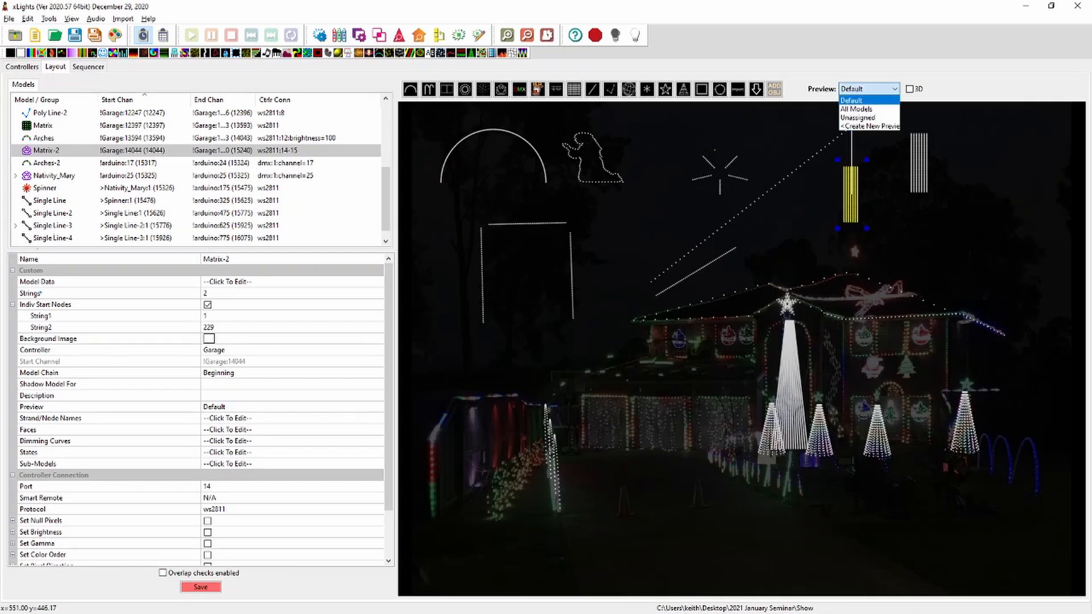
left_click(869, 89)
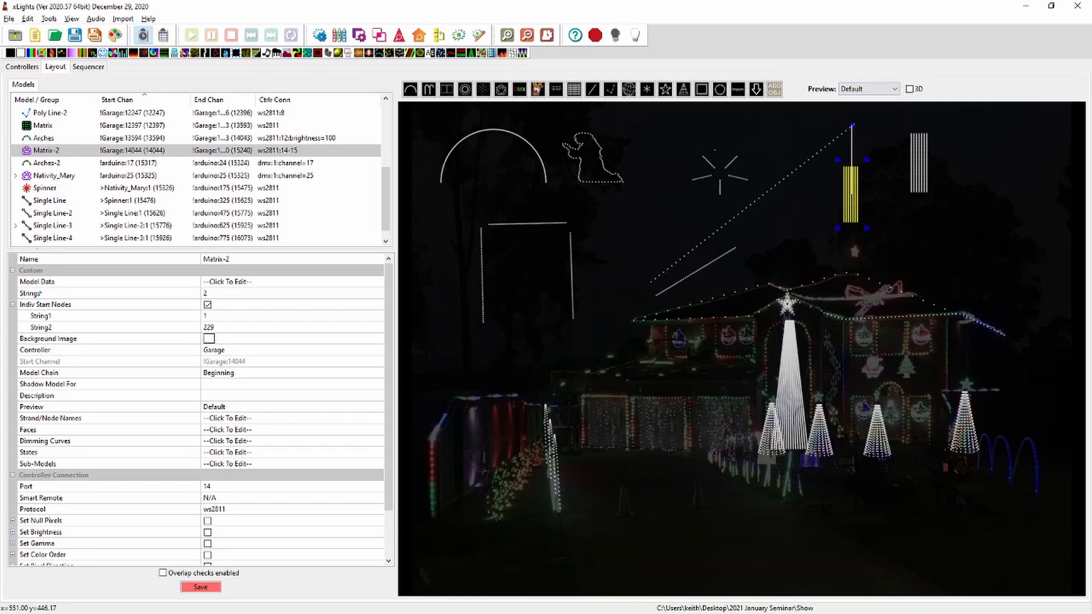
left_click(797, 222)
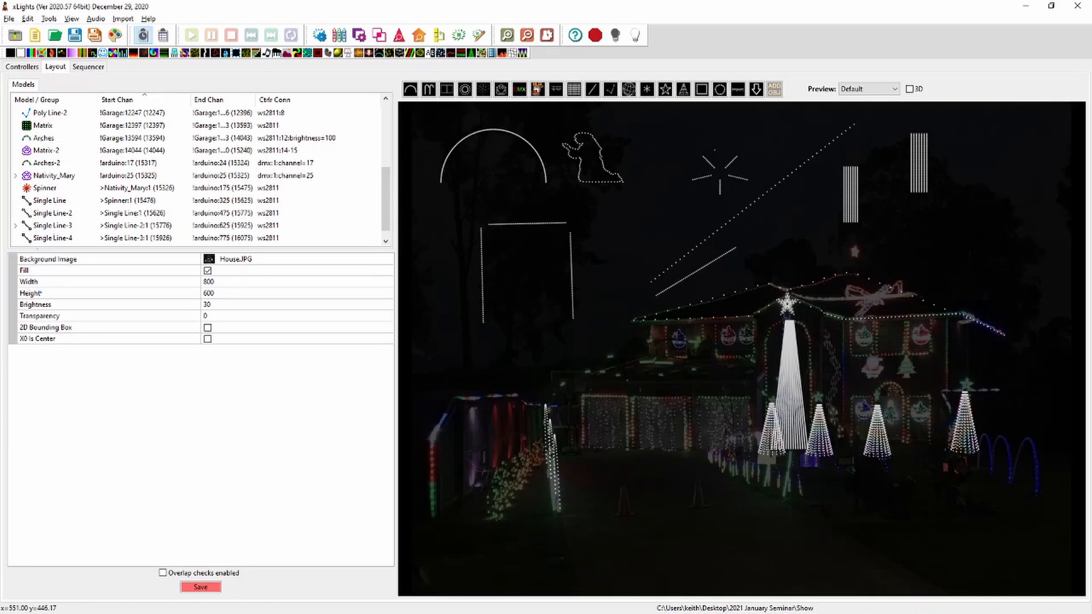
Step: Select the Bars effect on the ddd group in the sequencer and review the available render styles
left_click(855, 195)
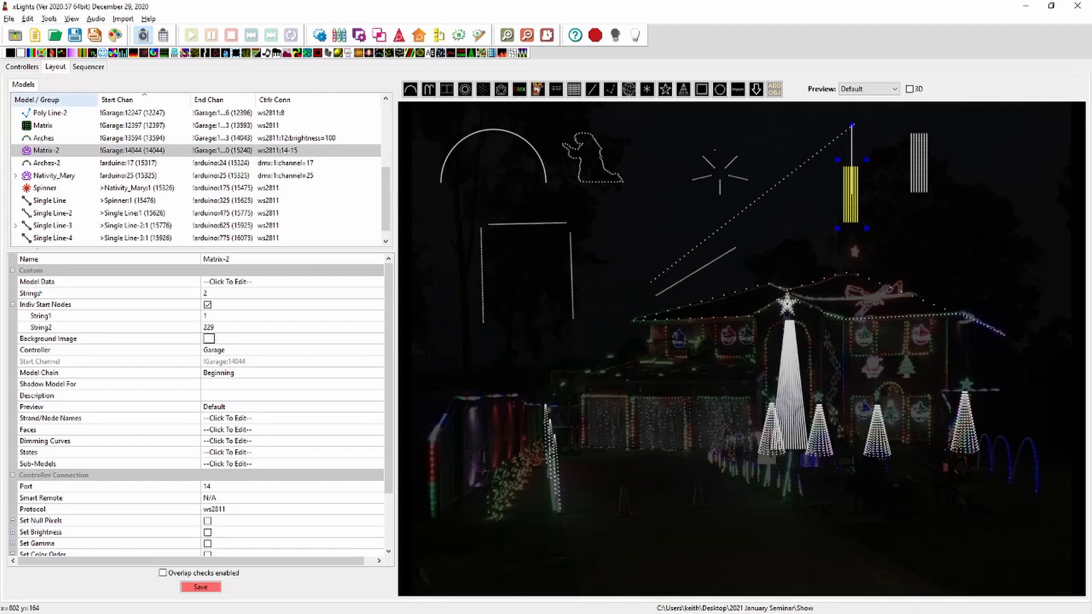
left_click(89, 67)
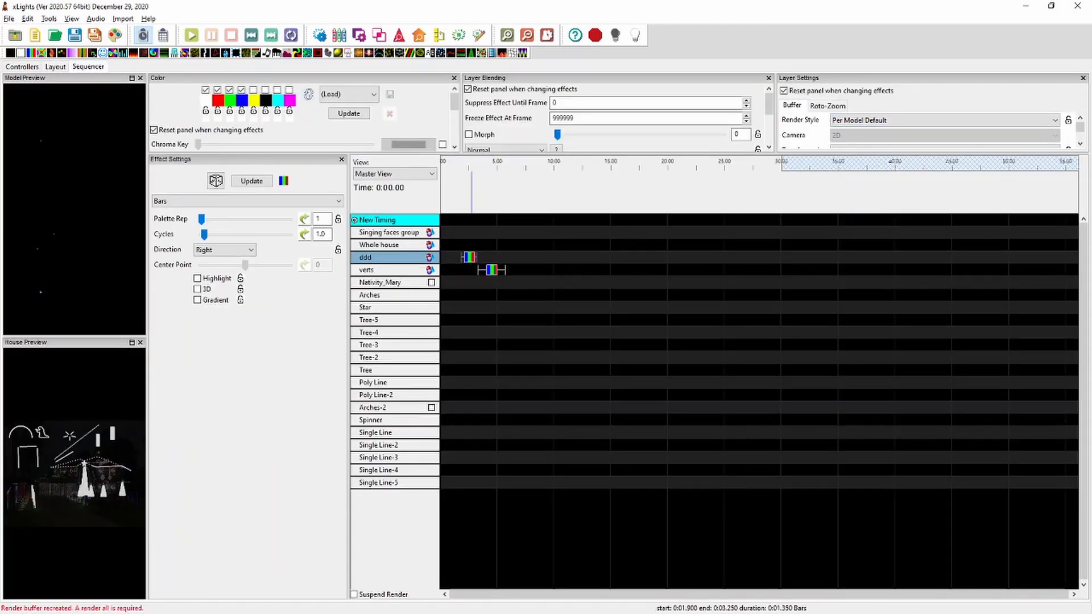
left_click(470, 258)
left_click(939, 120)
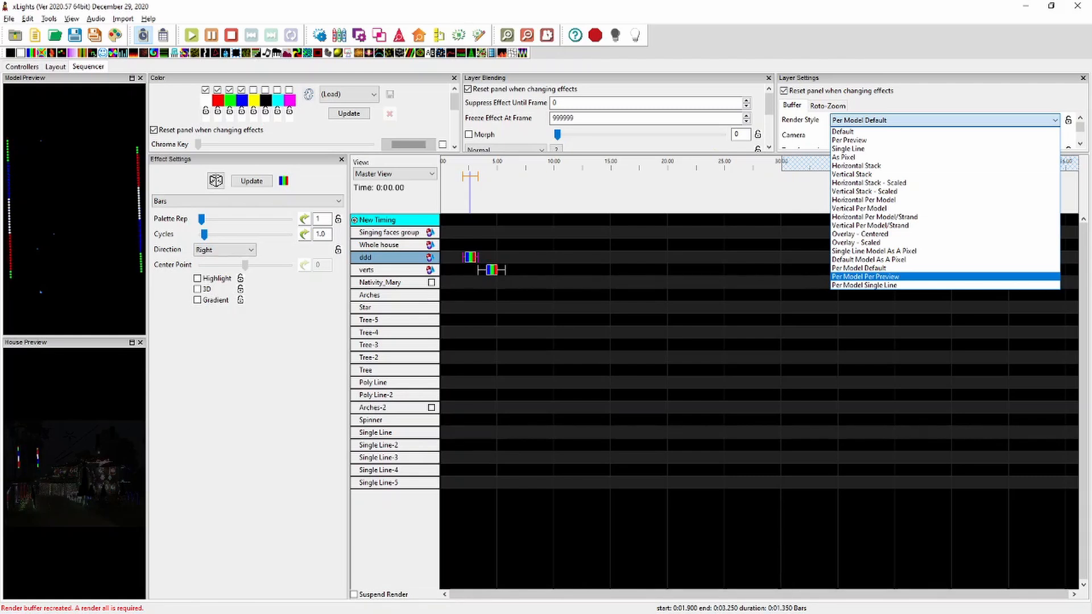
key("Up")
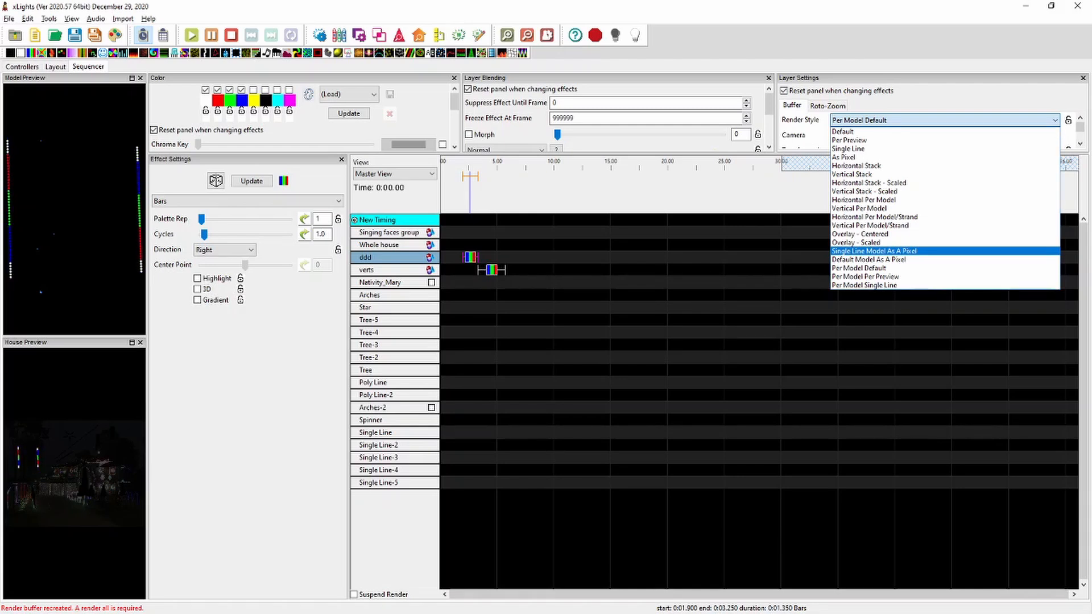
left_click(123, 19)
left_click(123, 18)
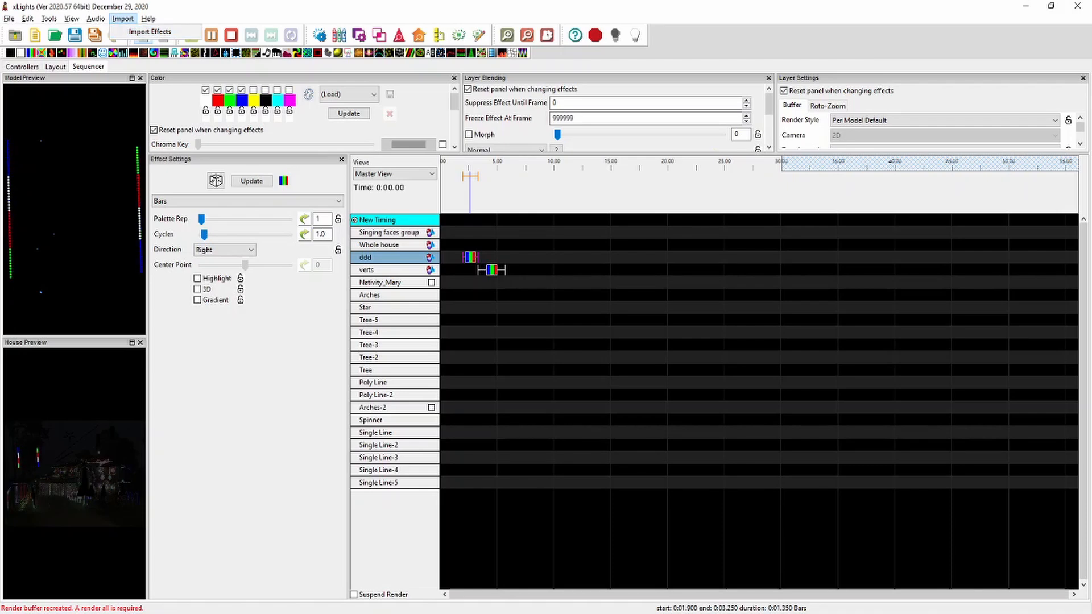
left_click(55, 66)
left_click(22, 66)
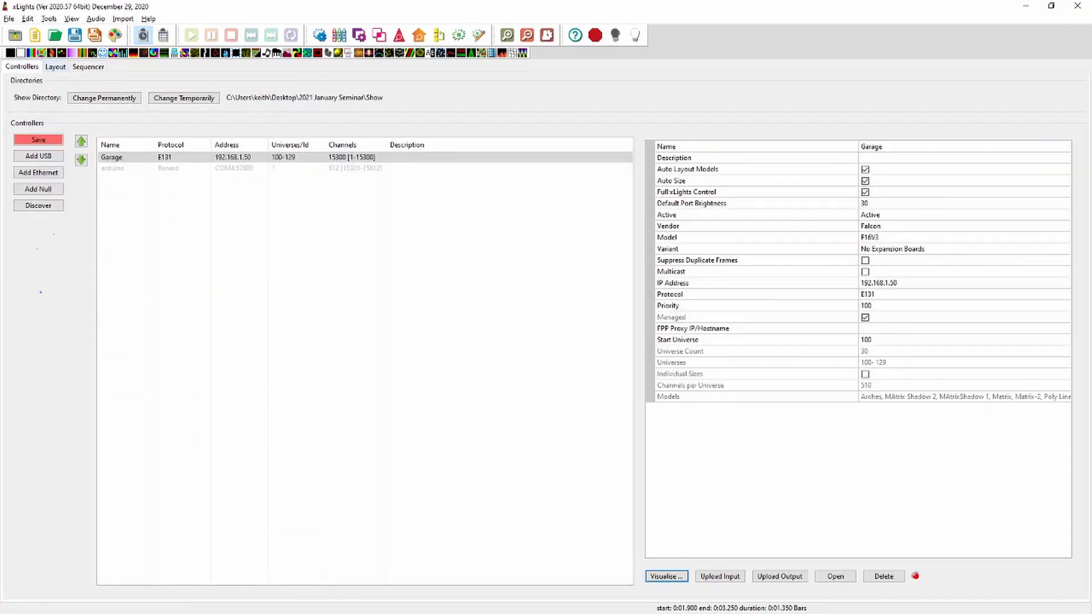
left_click(55, 67)
left_click(22, 67)
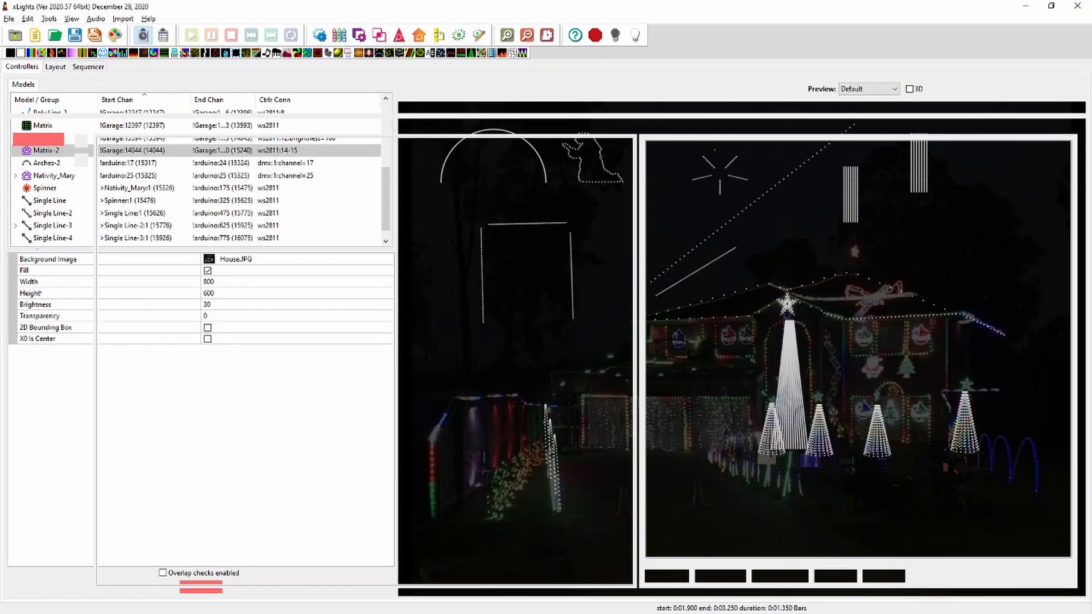
left_click(56, 67)
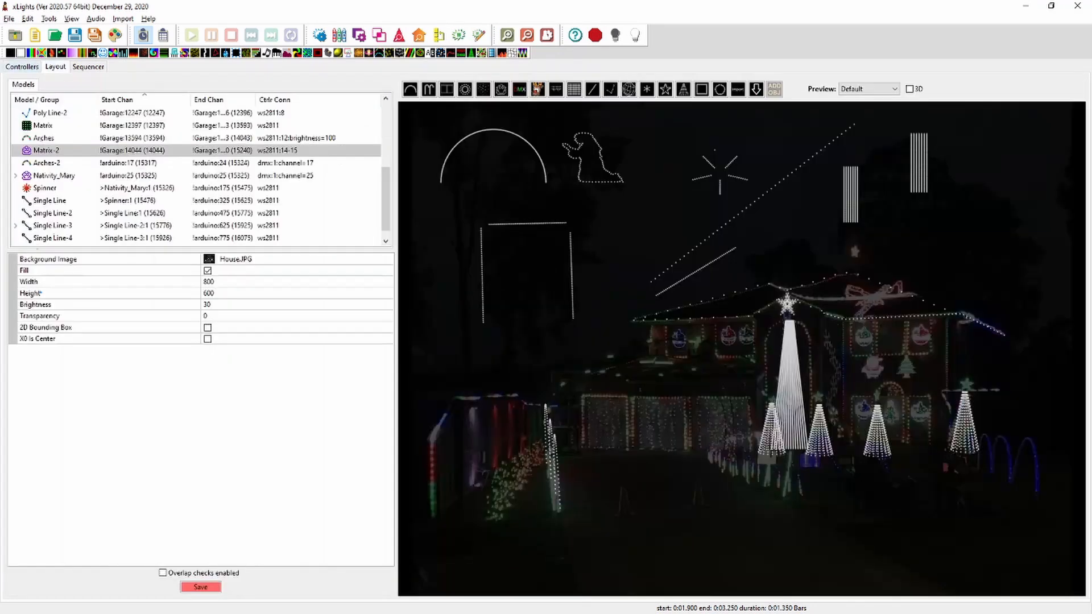
left_click(23, 67)
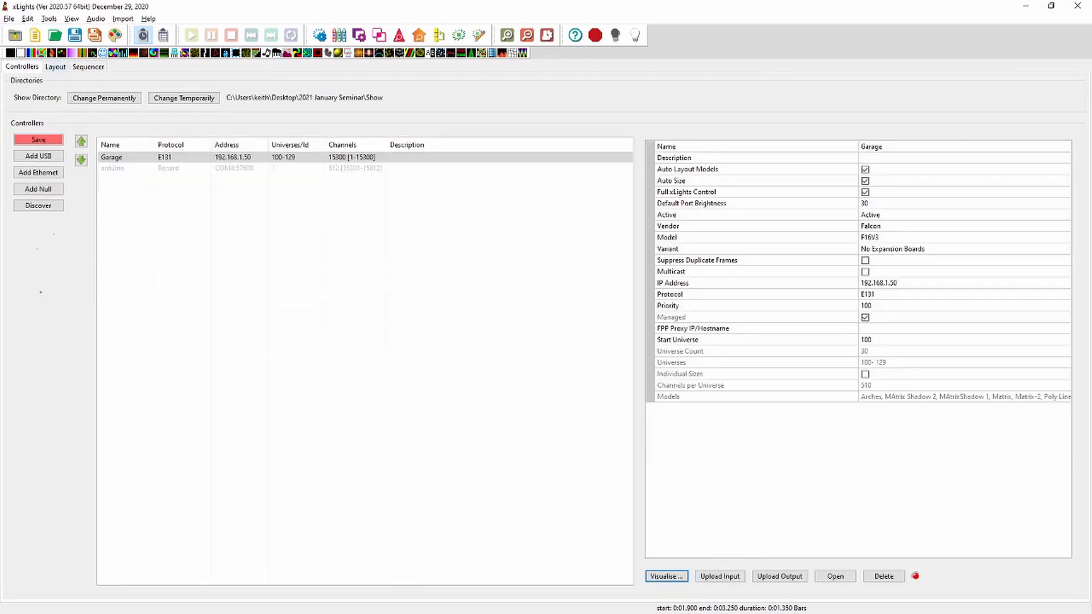
left_click(55, 66)
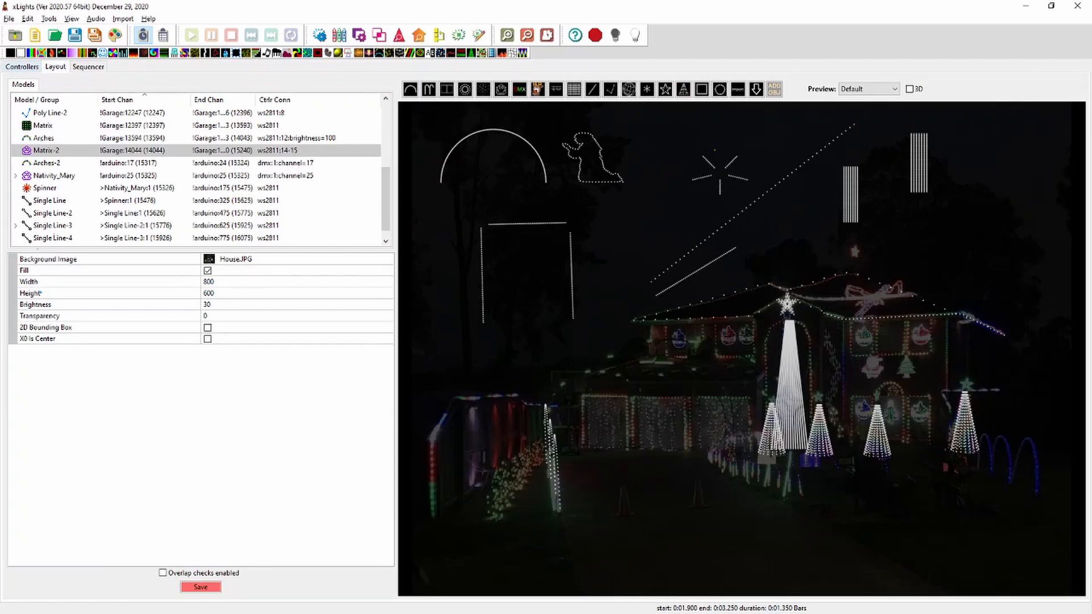
left_click(89, 66)
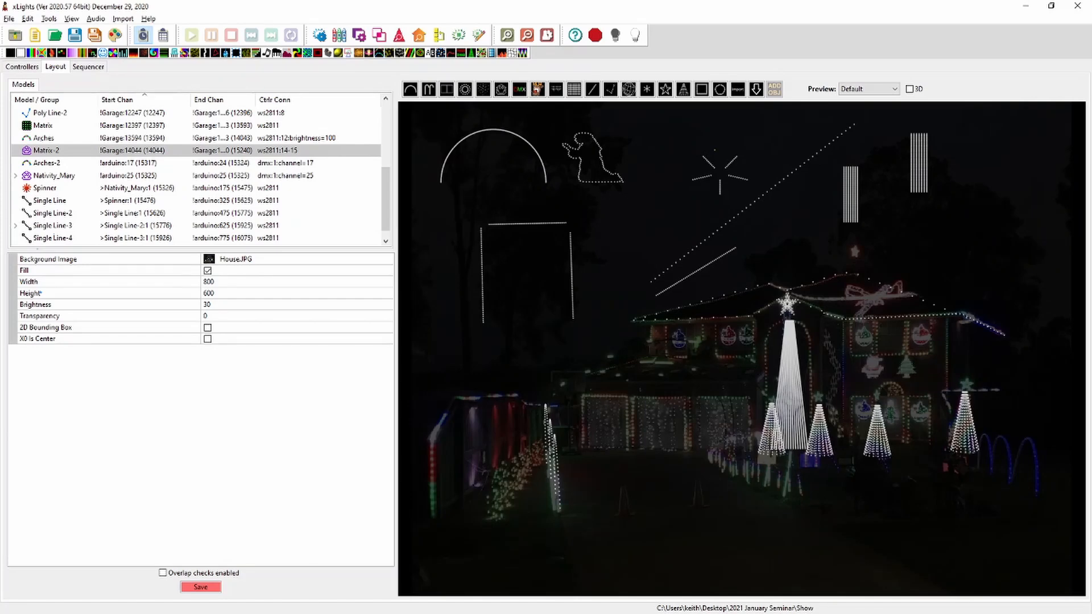
left_click(88, 67)
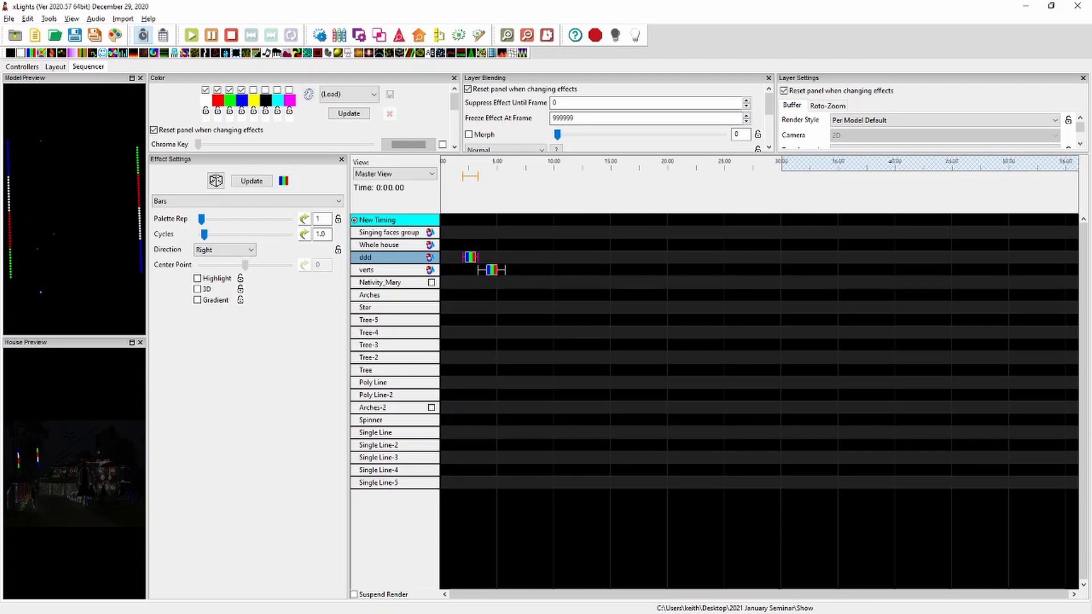
left_click(55, 67)
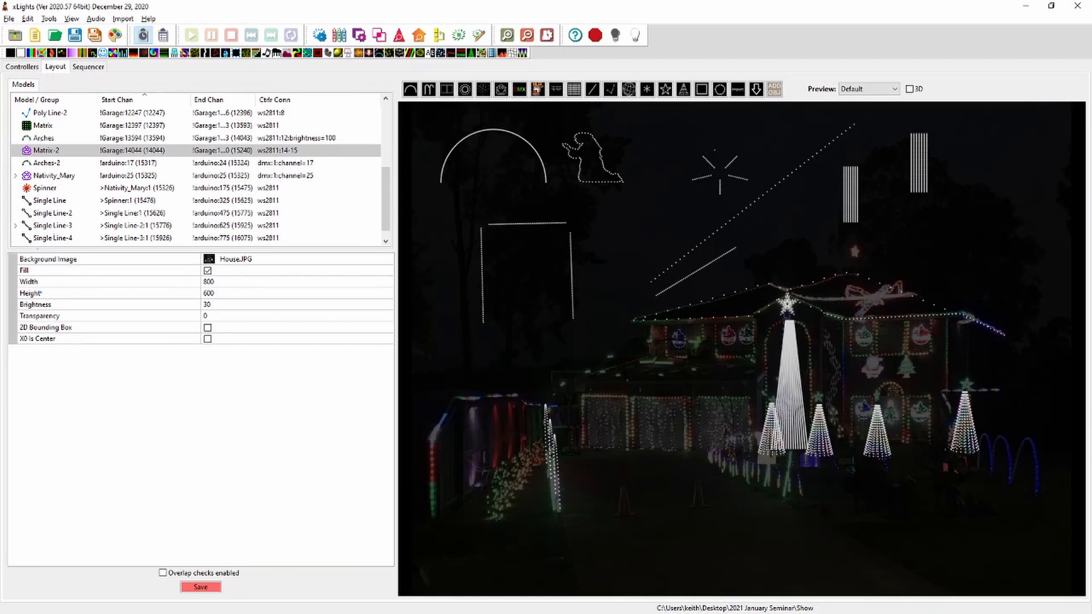
Step: Select an empty spot on the Whole house row in the sequencer and bring up the Candle effect's settings
left_click(88, 67)
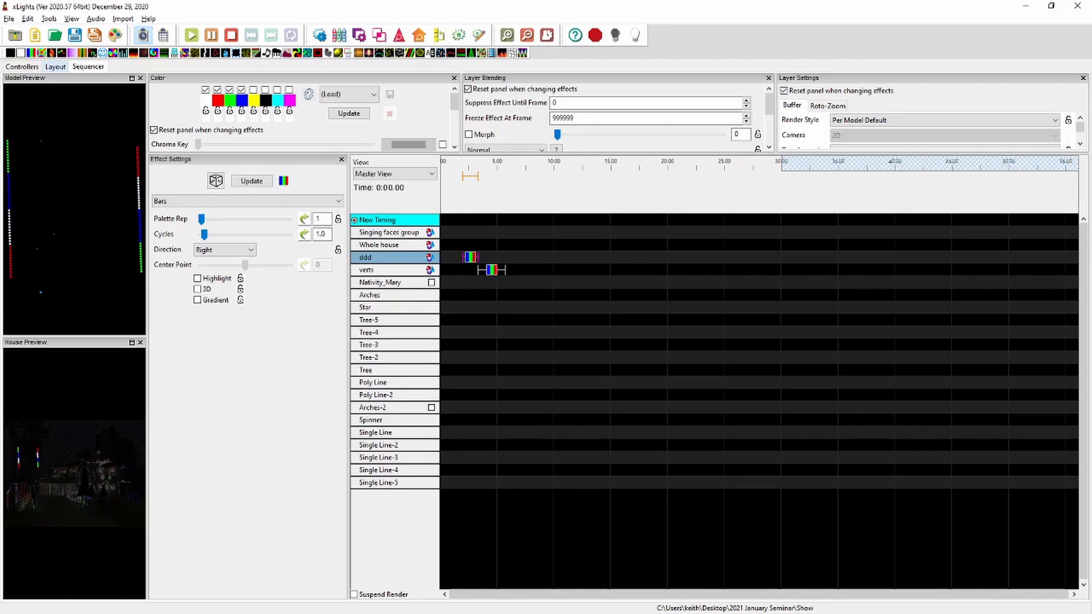
left_click(577, 245)
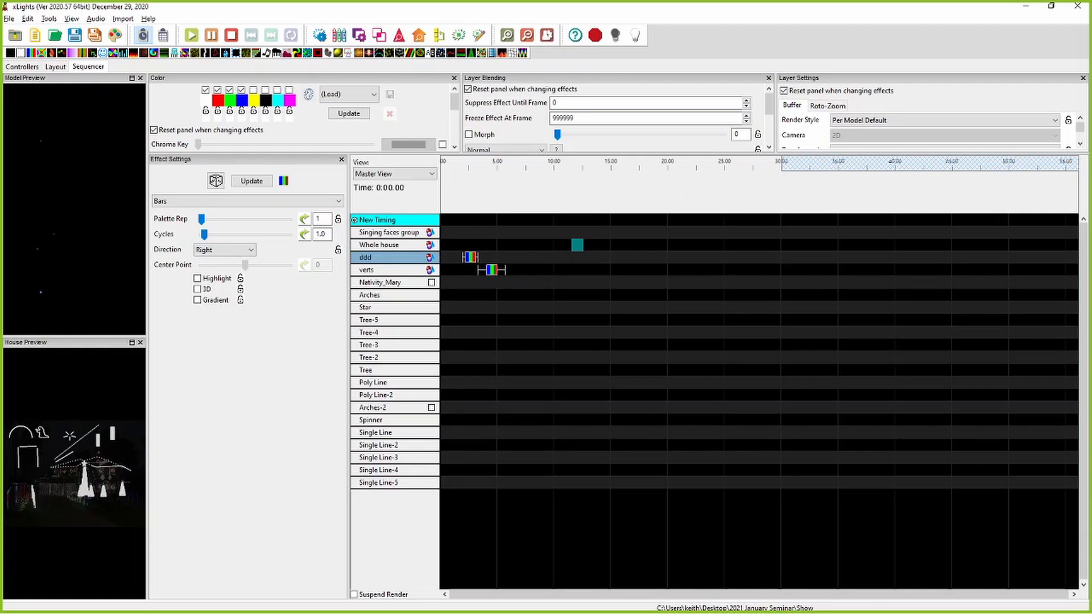
left_click(51, 53)
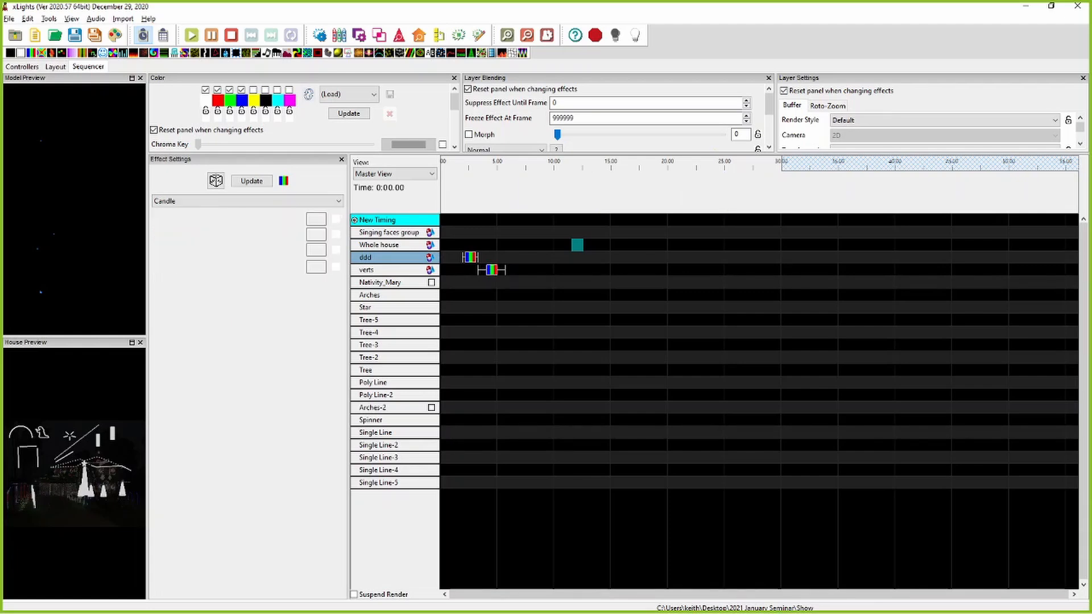
Step: Open the dimming curve of the large Tree-5 model from the layout and set its single gamma to 2.2
left_click(55, 67)
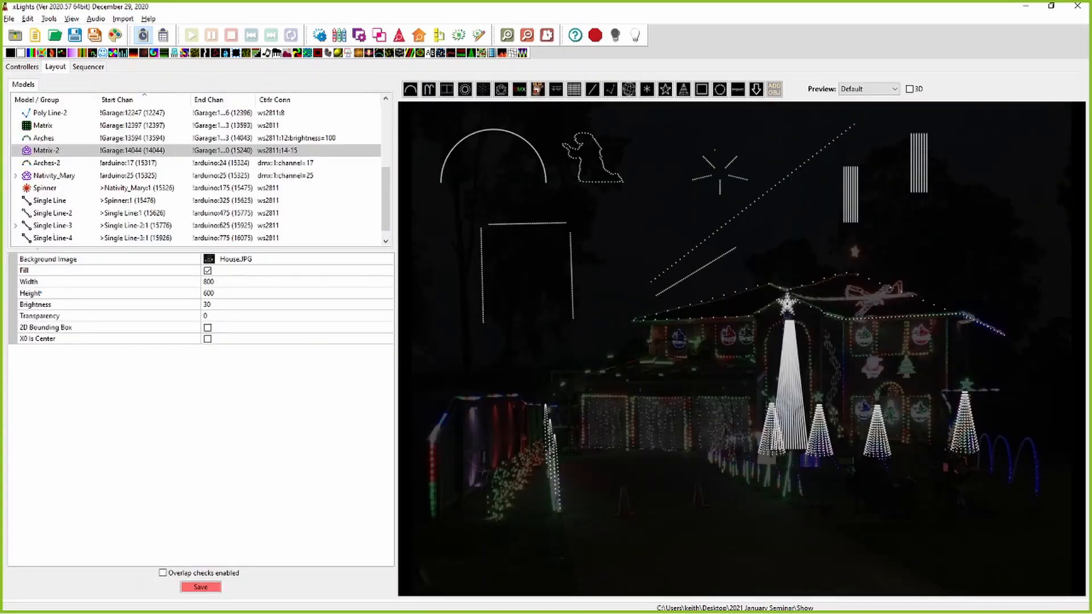
left_click(785, 358)
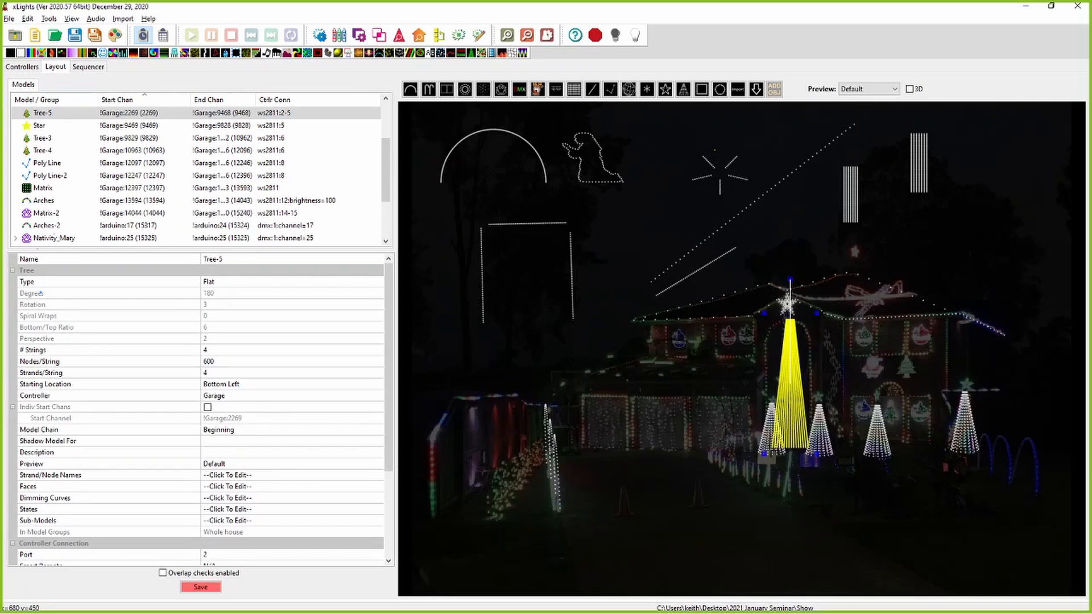
left_click(227, 499)
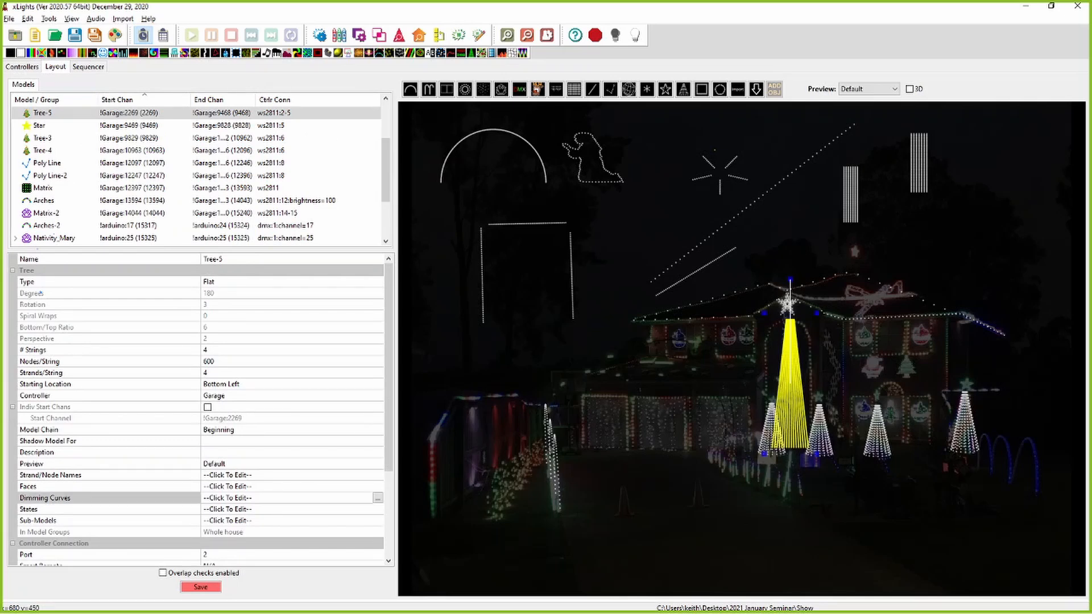
left_click(378, 499)
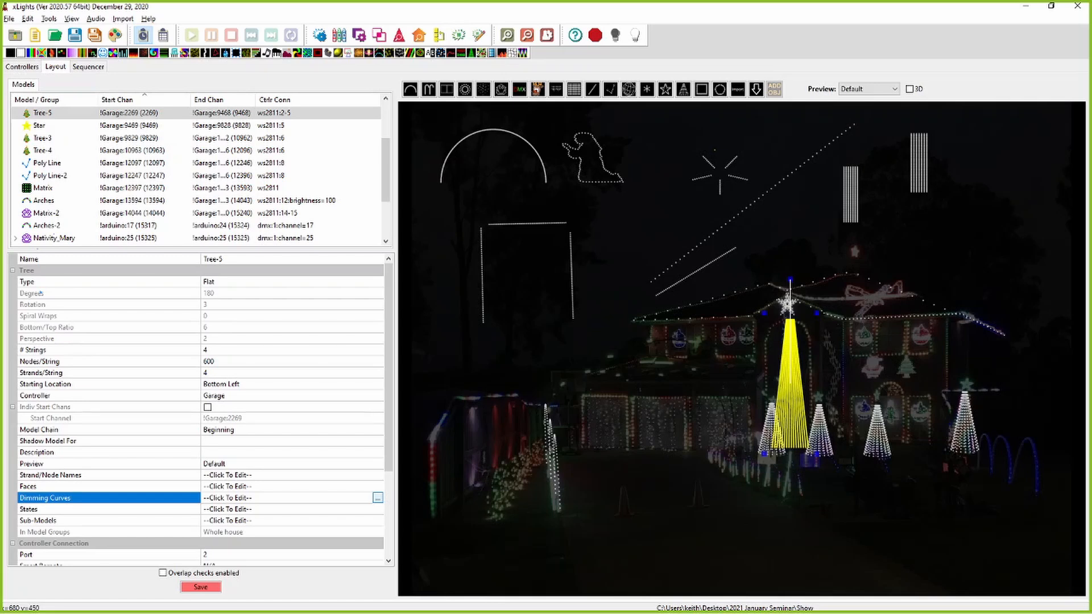
double_click(97, 98)
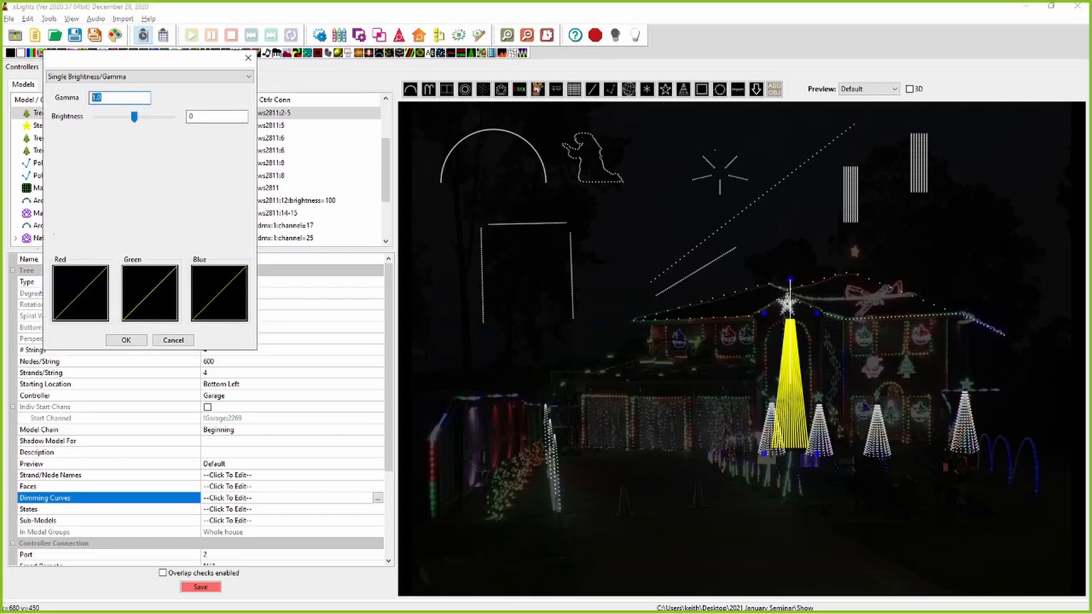
type("2.2")
key("Tab")
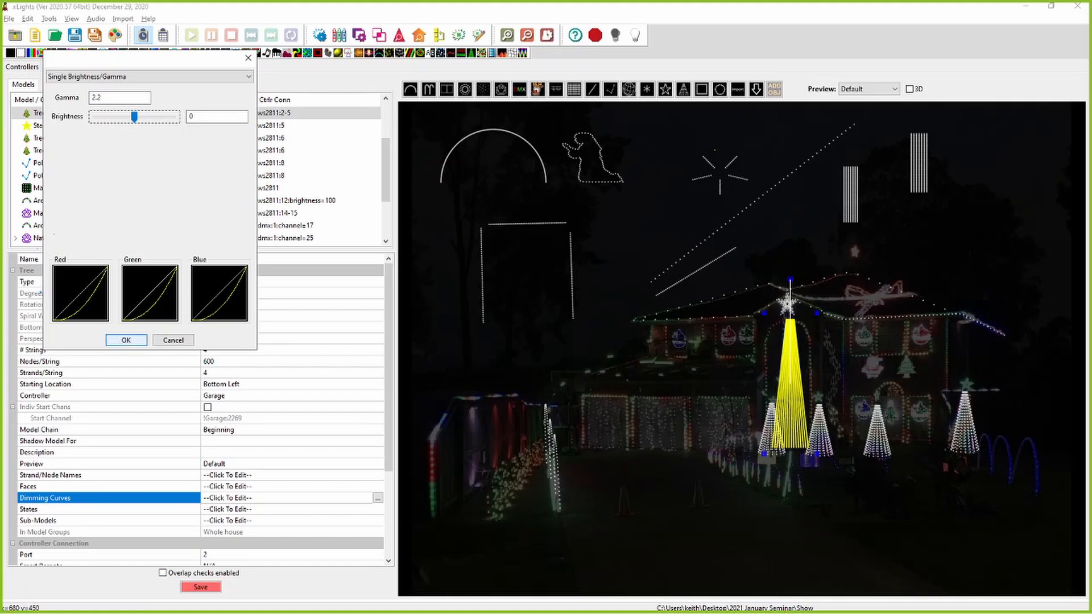
Step: Switch the dimming curve to RGB Brightness/Gamma to view the per-colour settings, and close the dialog without applying it
left_click(137, 76)
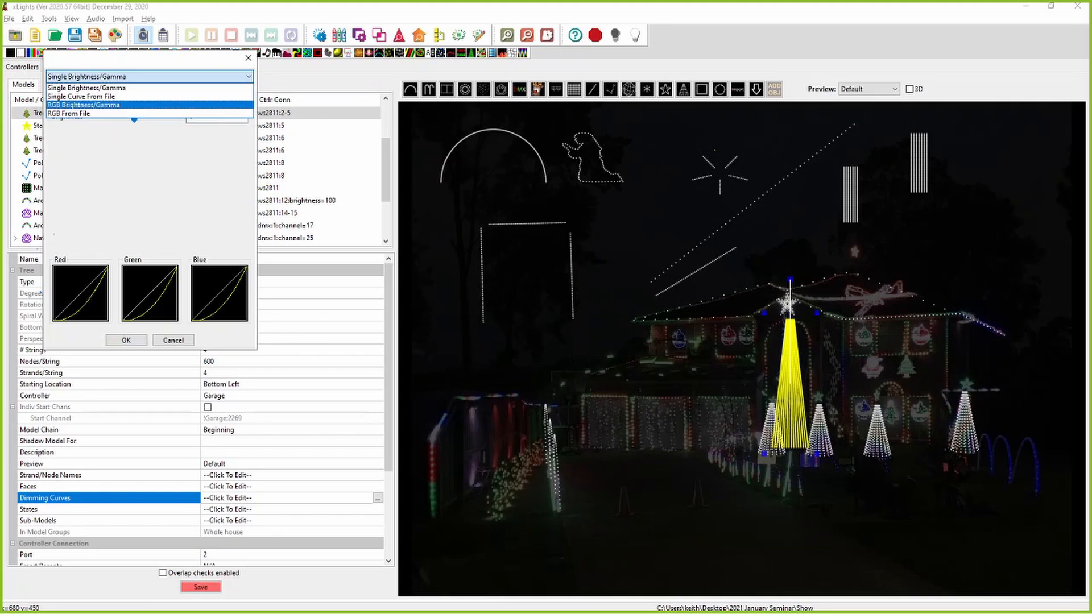
left_click(84, 105)
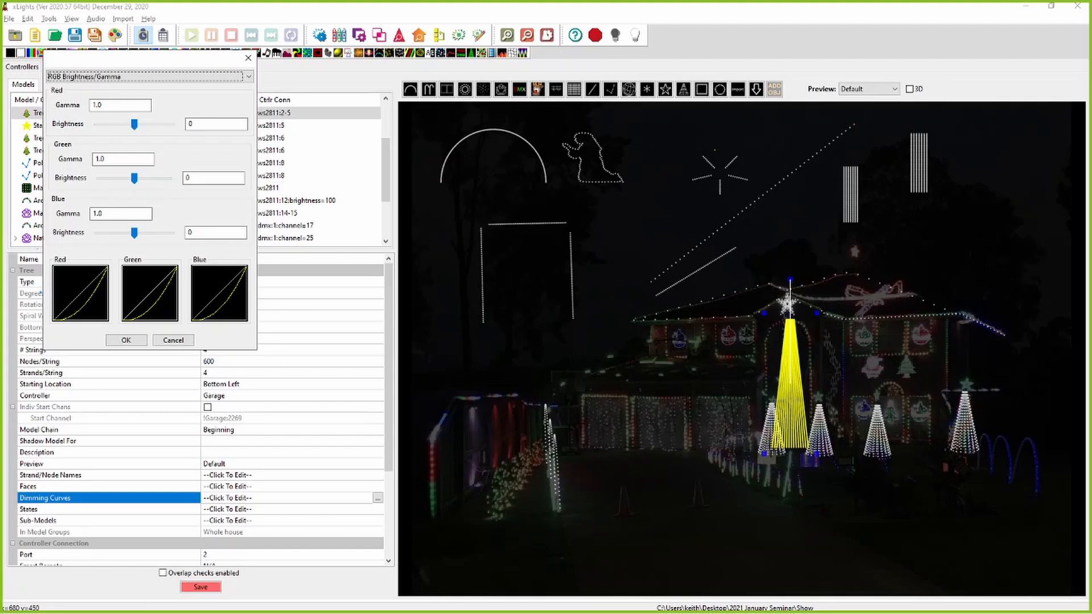
left_click_drag(170, 60, 321, 75)
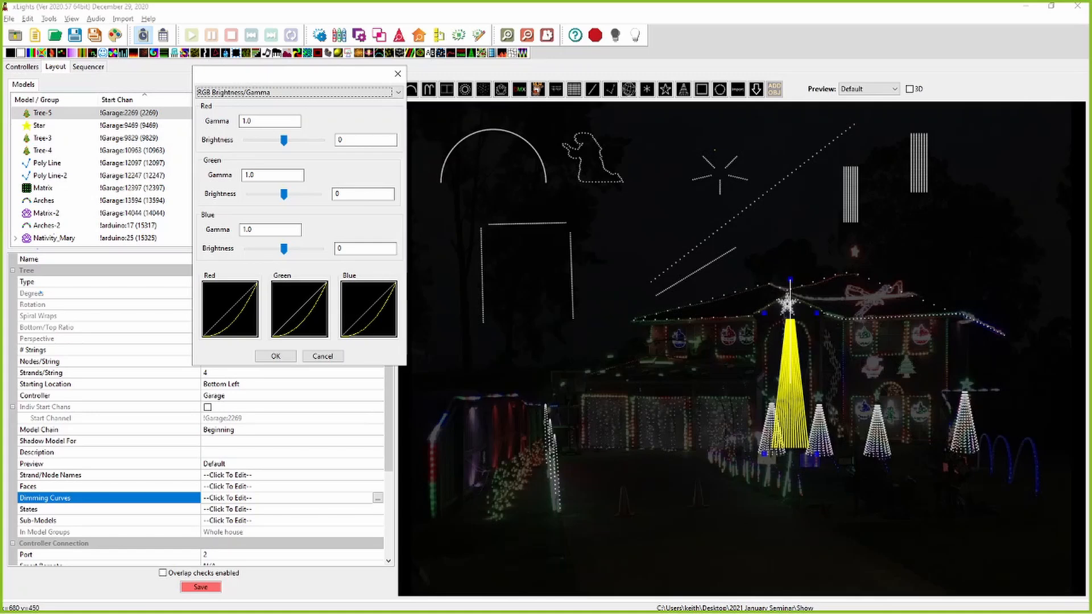
key("Escape")
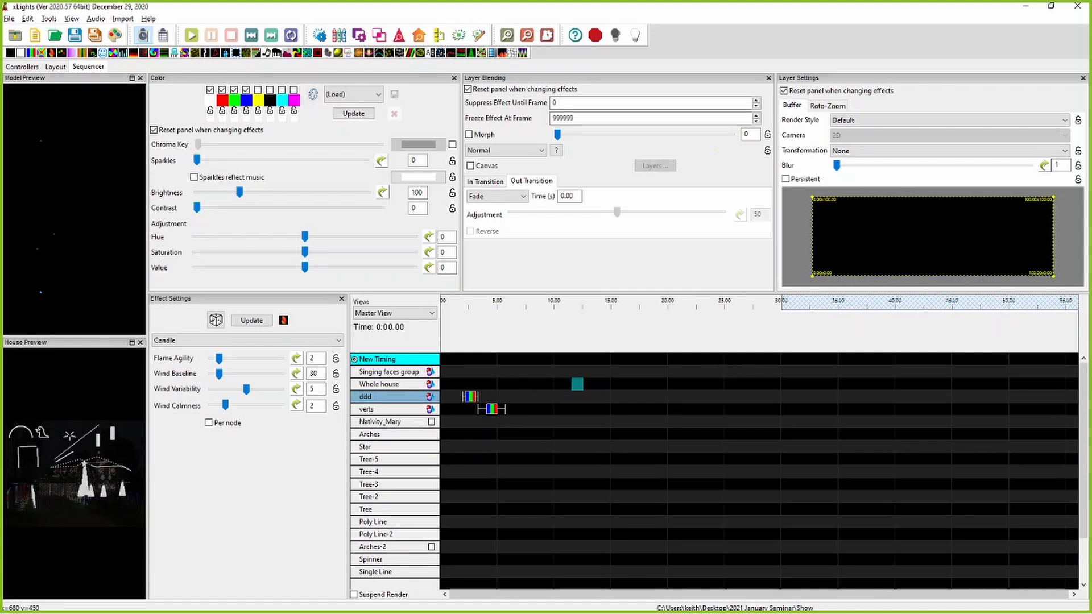
scroll(568, 472, "down", 4)
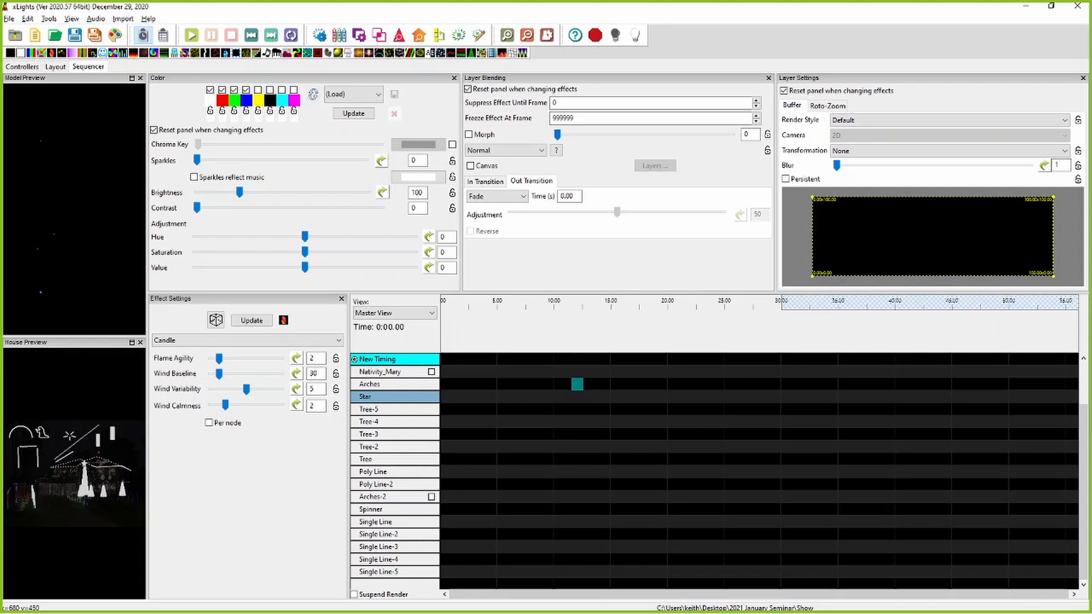
scroll(759, 472, "up", 2)
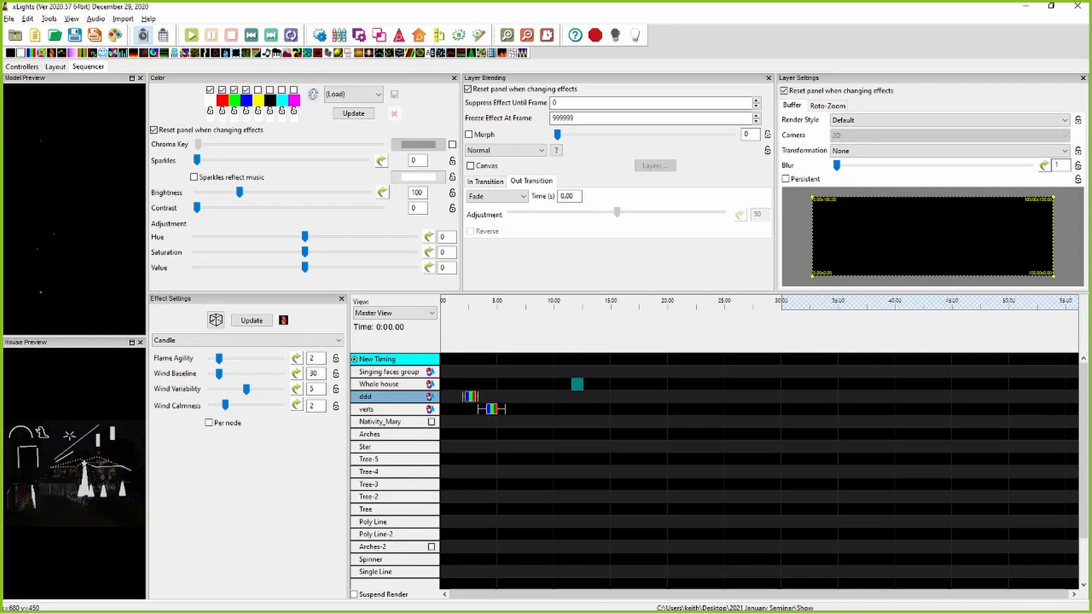
left_click(22, 67)
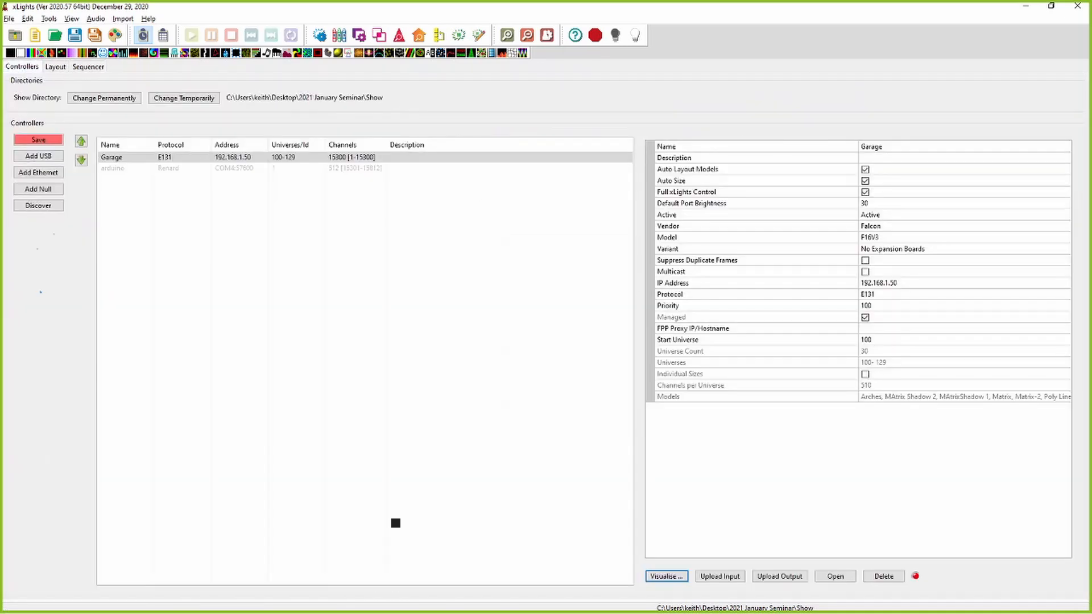
Step: Open the Whole house group in the layout and hide submodels and model groups from the models available to add
left_click(55, 67)
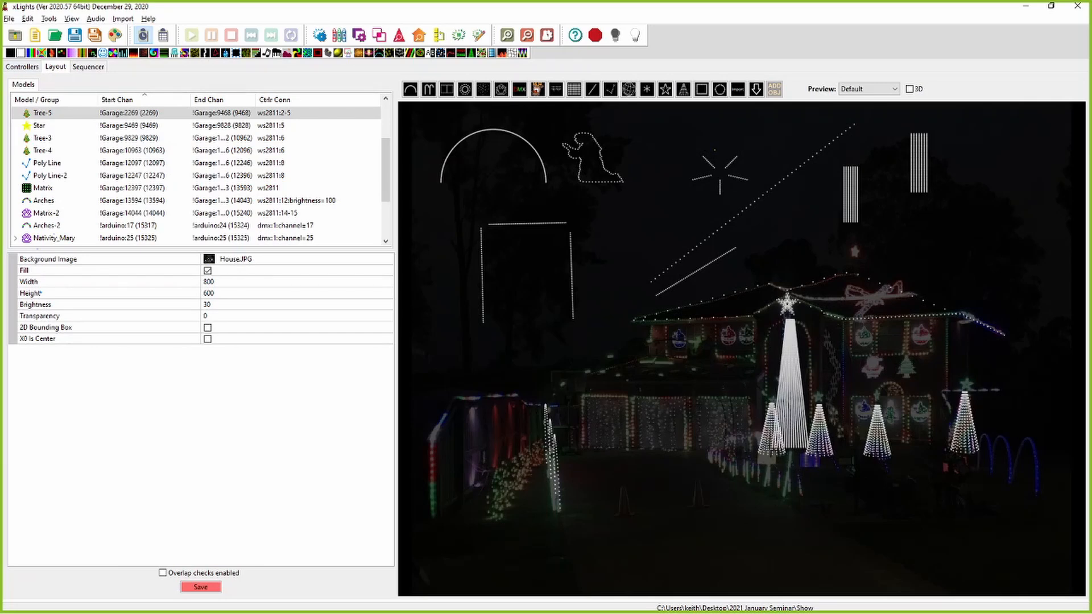
key("ctrl+a")
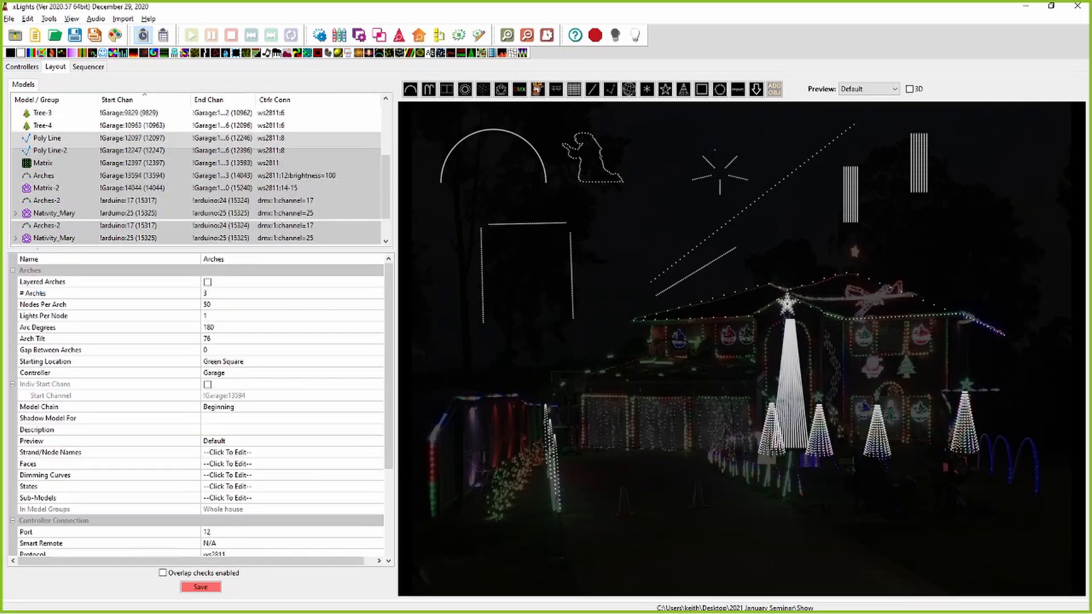
left_click_drag(385, 157, 386, 132)
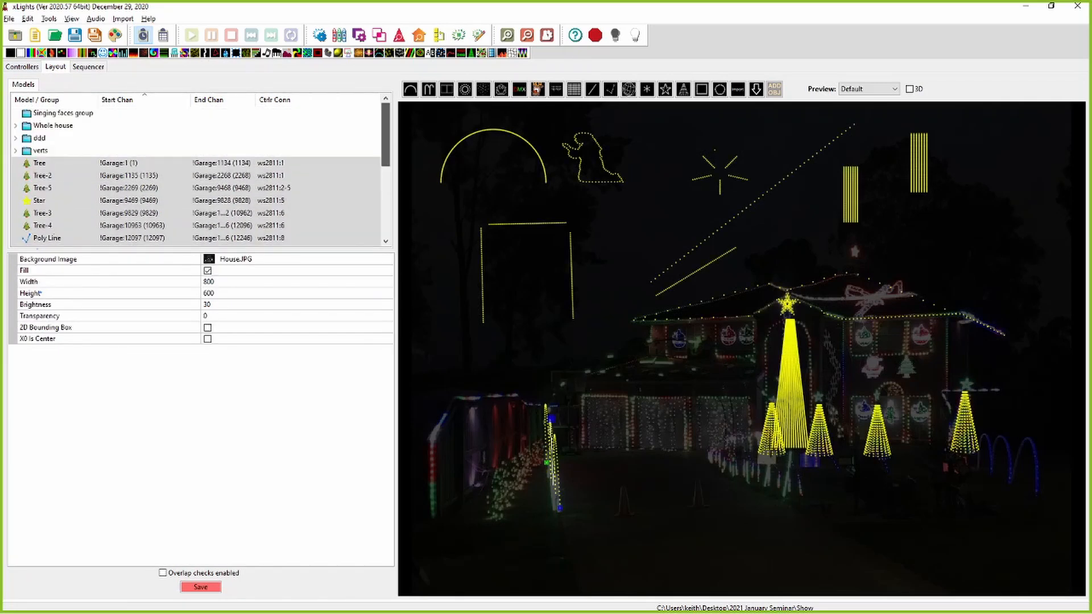
left_click(53, 126)
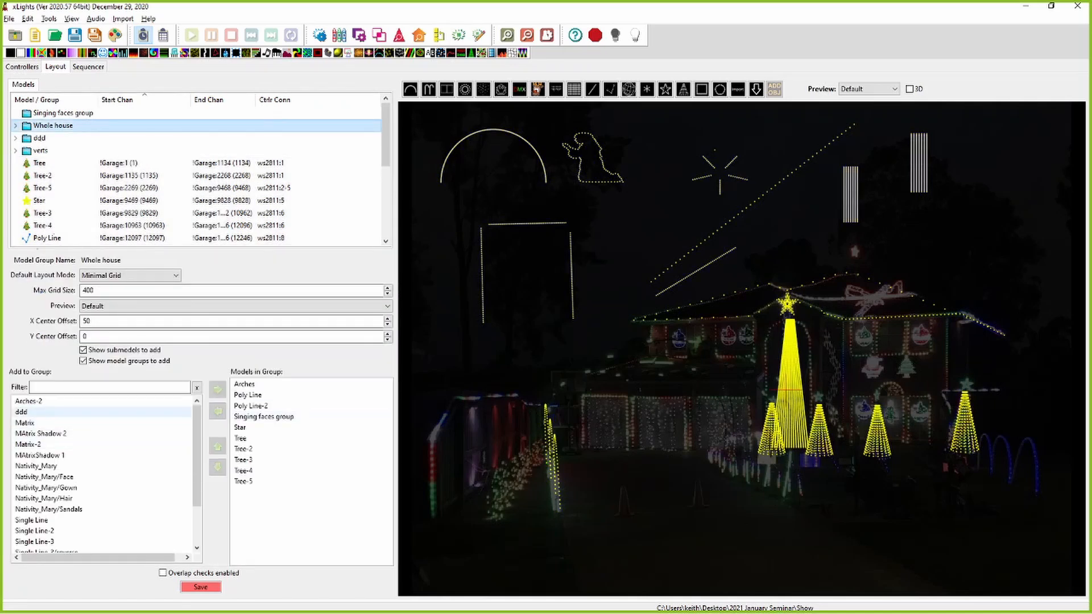
left_click(22, 411)
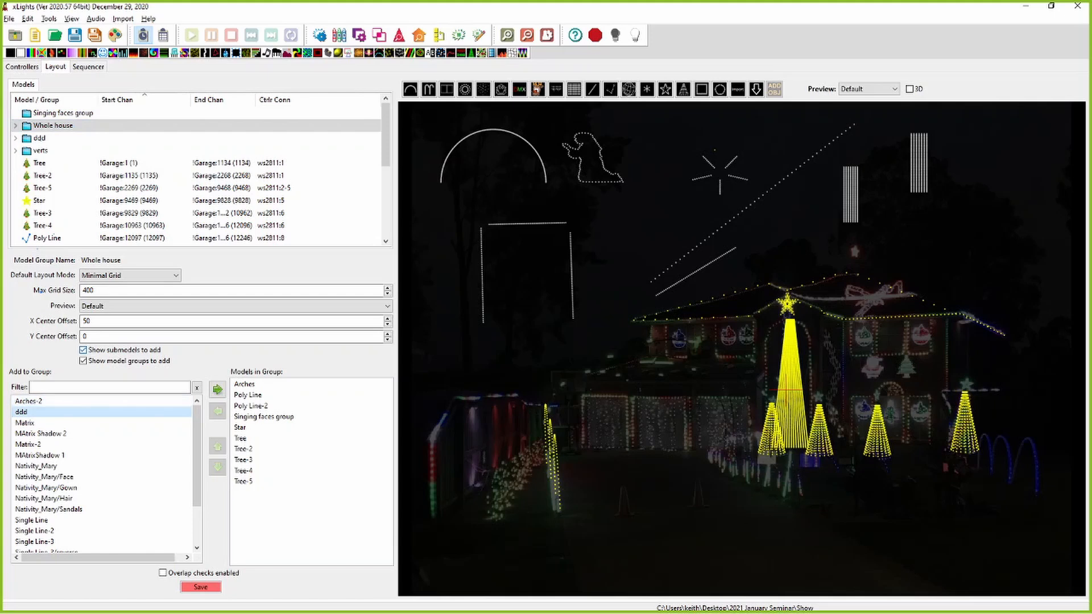
left_click(84, 350)
left_click(84, 361)
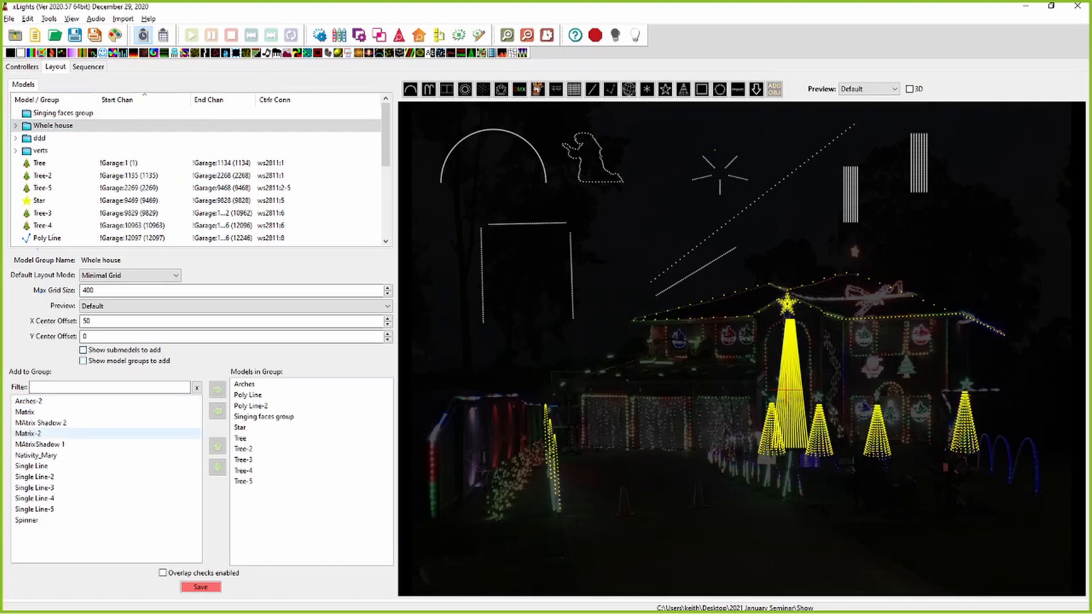
Step: Add all the remaining available models, from Arches-2 to Spinner, to the Whole house group and save the layout
left_click(40, 444)
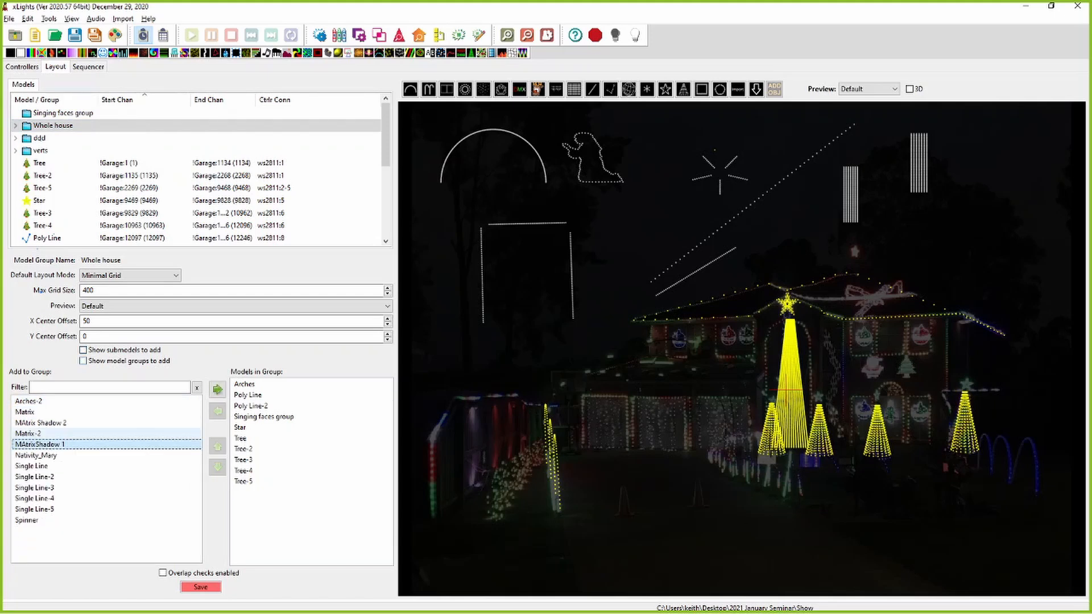
left_click(28, 401)
left_click(26, 520, "shift")
left_click(217, 389)
left_click(201, 587)
Step: Clone the Whole house group, rename the copy brightness, and save the layout
right_click(50, 126)
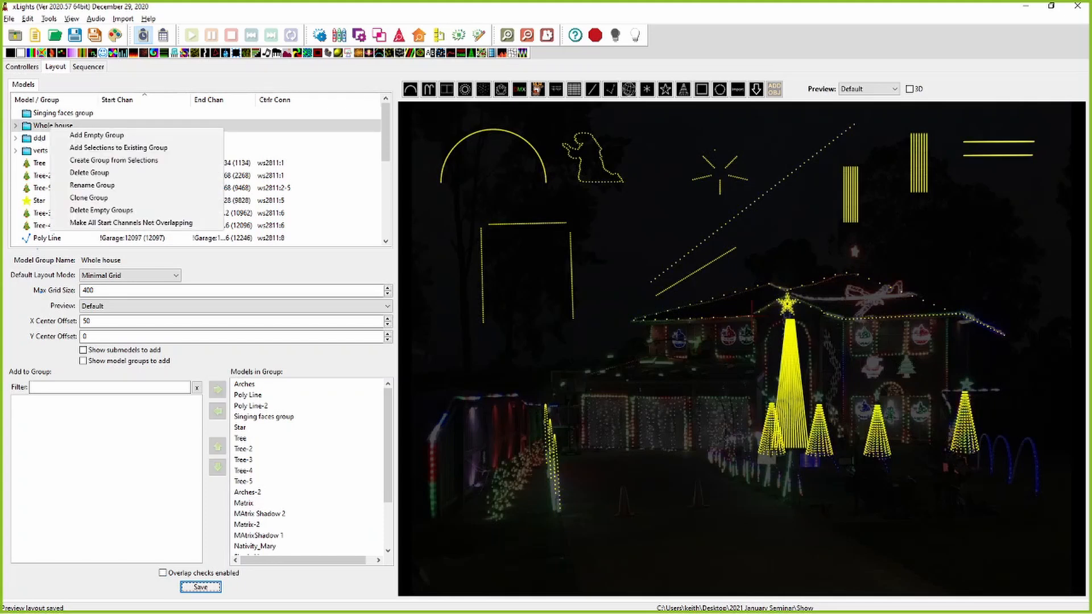
left_click(74, 197)
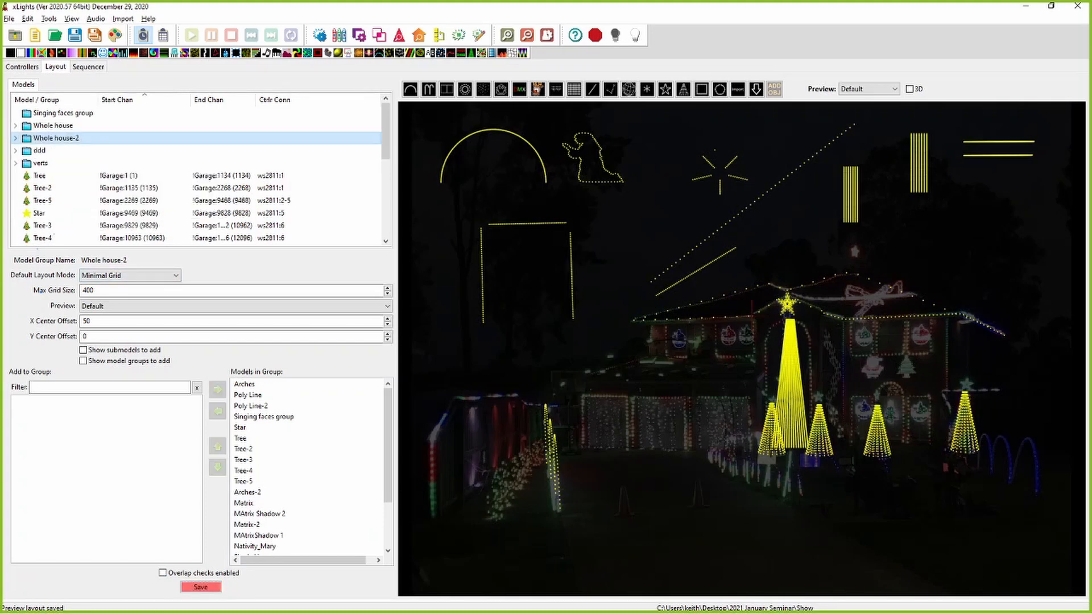
right_click(83, 138)
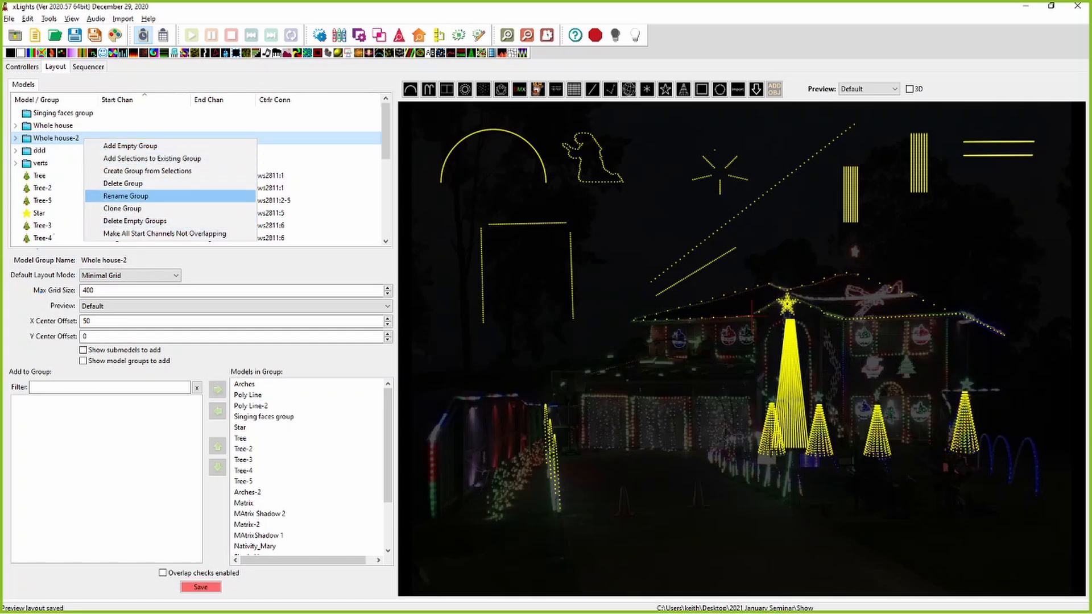
left_click(108, 196)
type("brightness")
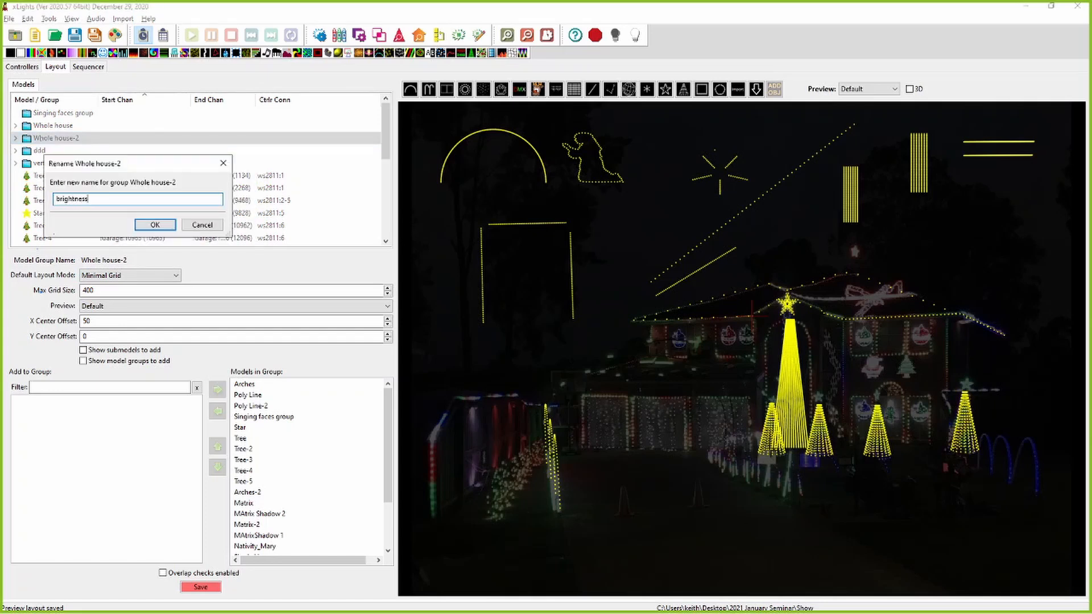
key("Return")
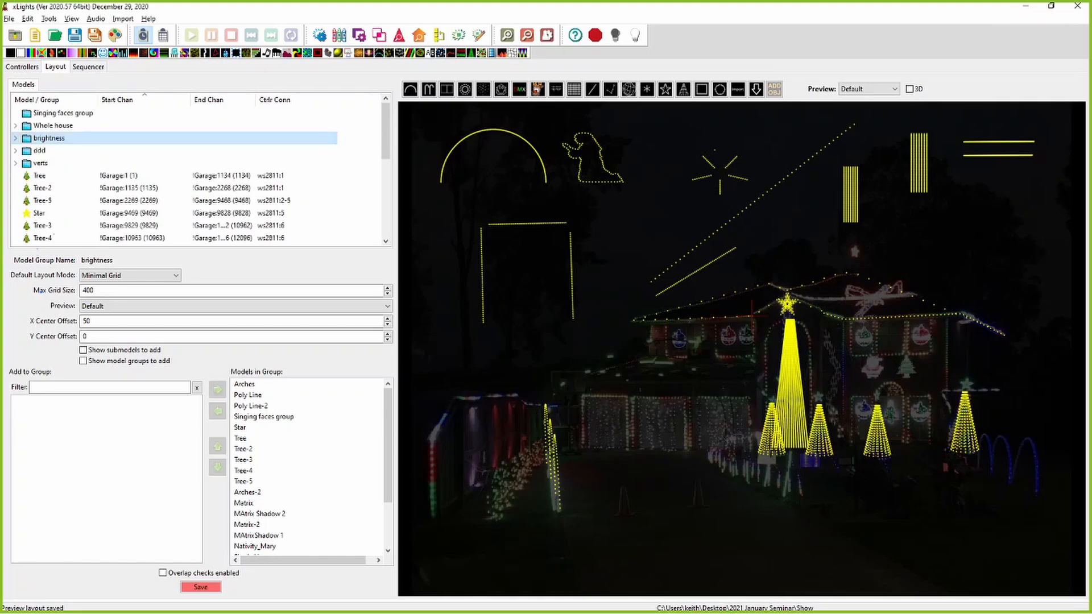
left_click(201, 587)
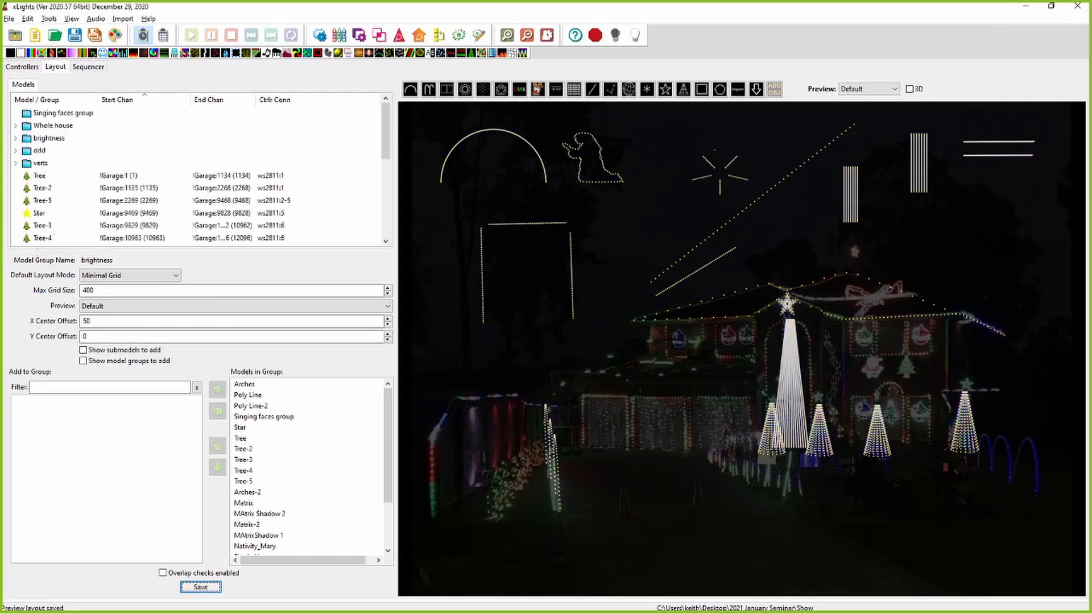
Step: Add the brightness group below Single Line-5 at the end of the sequencer's Master View
left_click(88, 67)
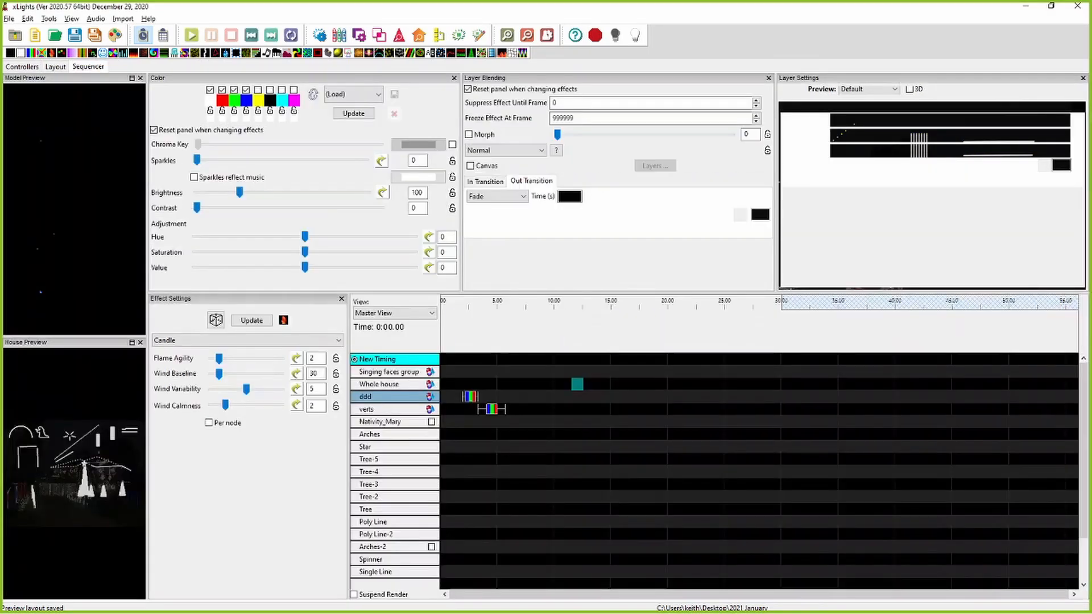
right_click(416, 438)
left_click(466, 596)
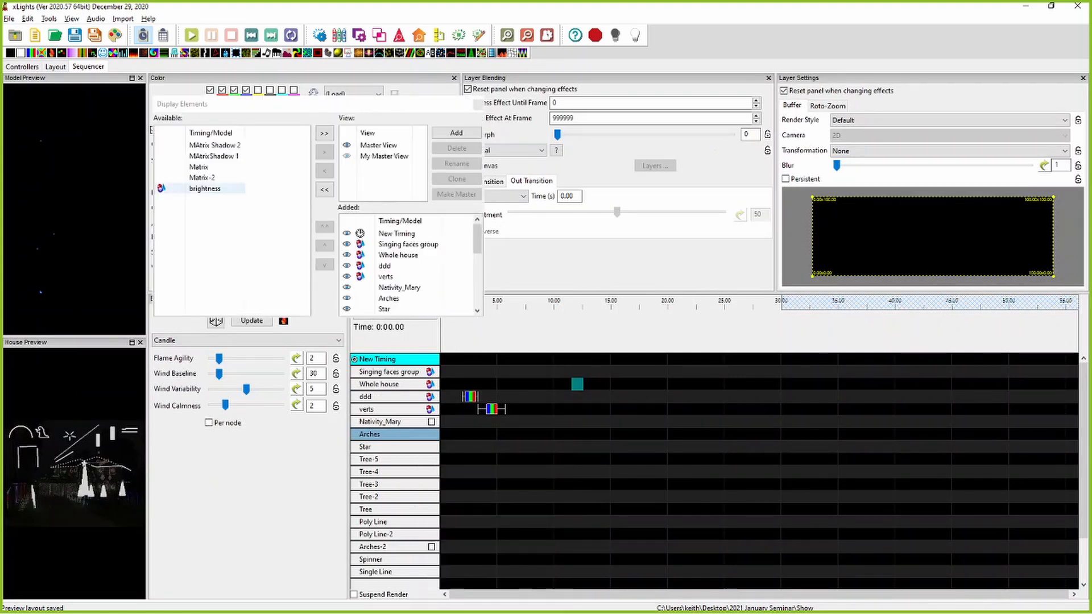
left_click_drag(477, 240, 477, 292)
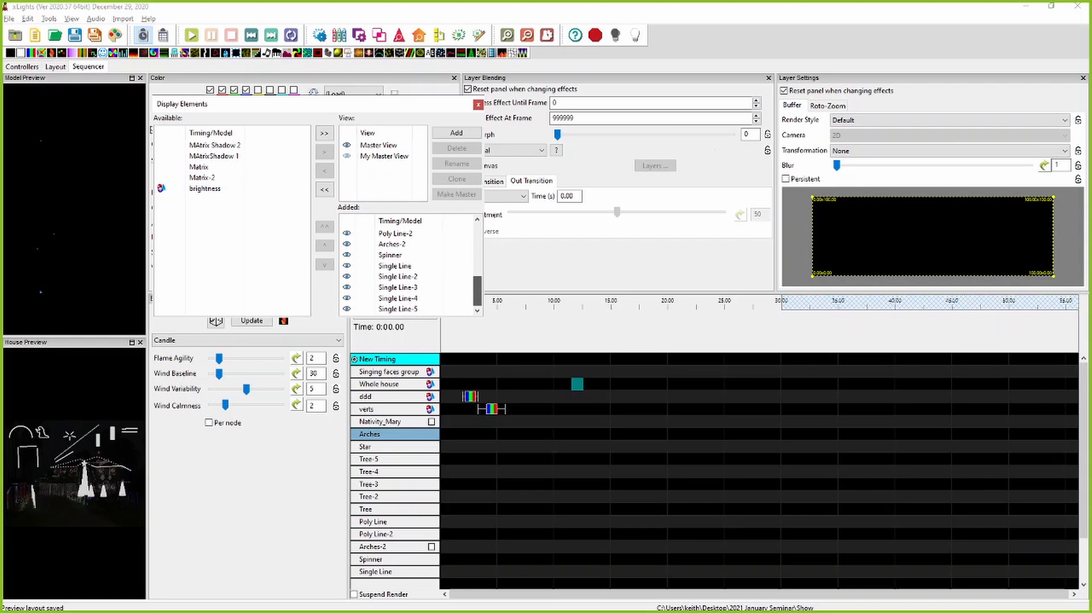
left_click(205, 188)
left_click_drag(205, 188, 398, 298)
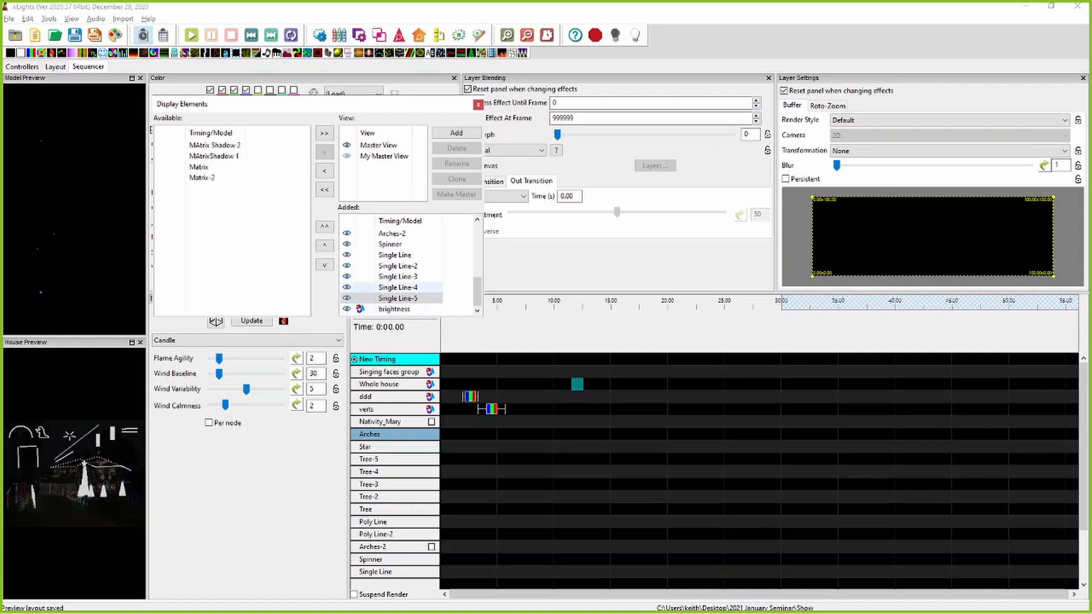
left_click(478, 104)
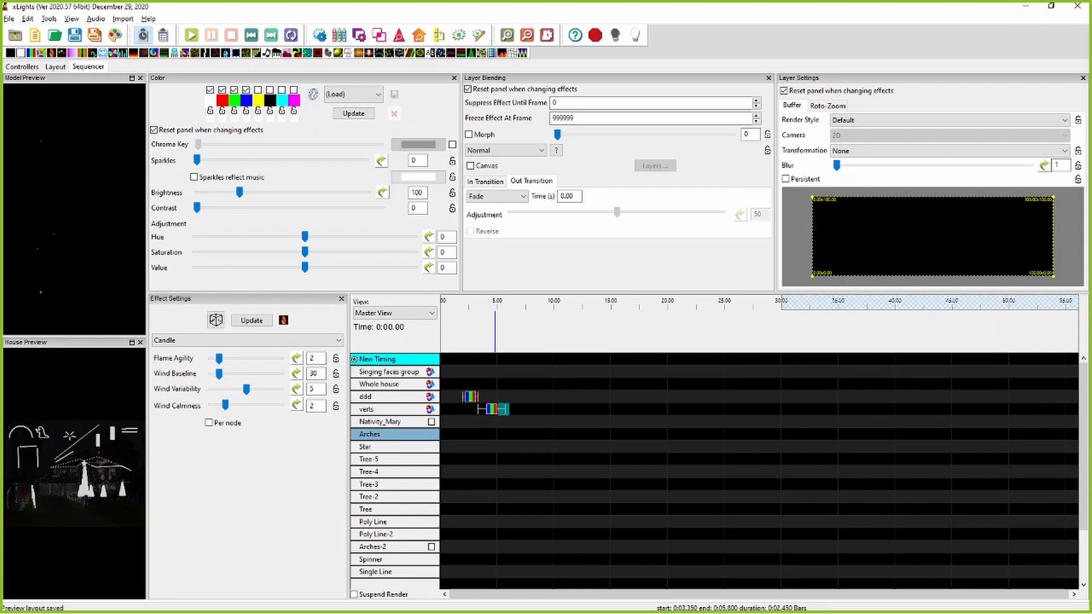
Step: Delete the Bars effects from the verts and ddd rows in the sequencer
left_click(501, 409)
key("Delete")
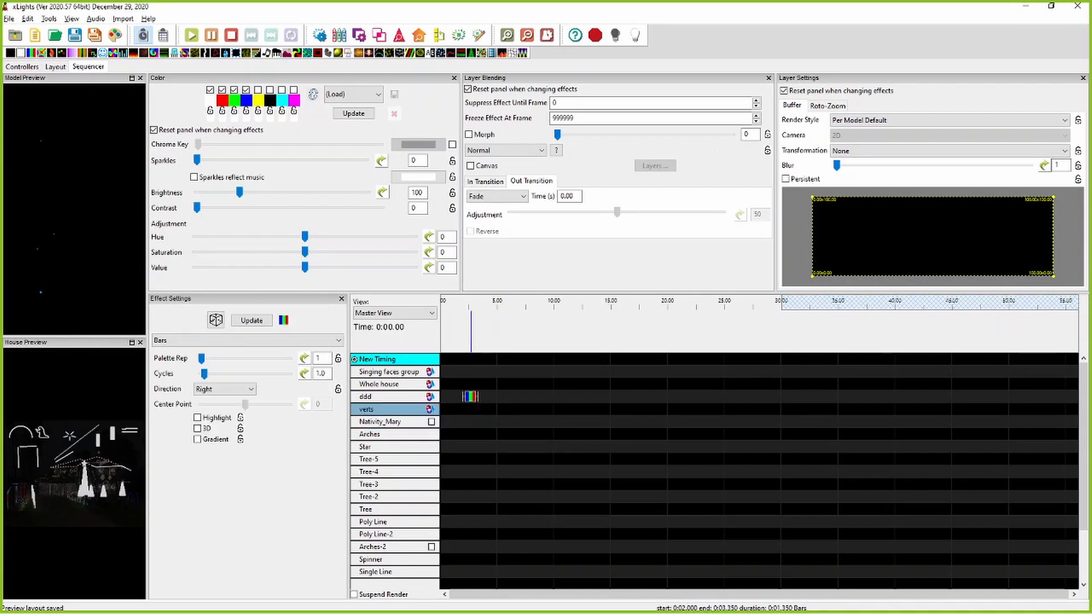
left_click(472, 397)
key("Delete")
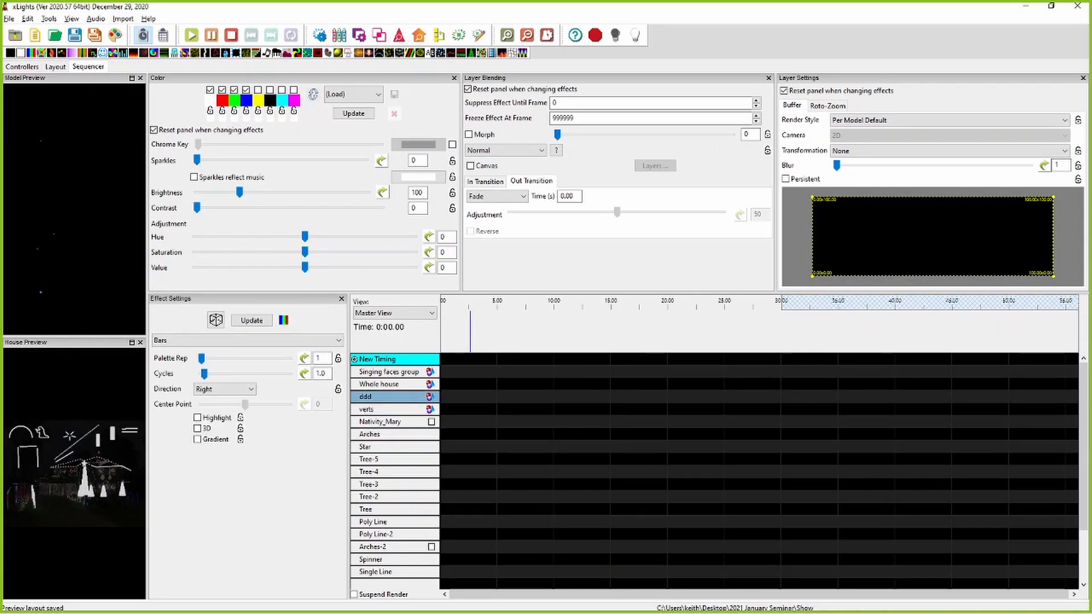
Step: Place a Butterfly effect on the Whole house row and extend it from 0 to 30 seconds
mouse_move(41, 53)
left_mouse_down()
mouse_move(453, 397)
mouse_move(459, 370)
mouse_move(471, 383)
left_mouse_up()
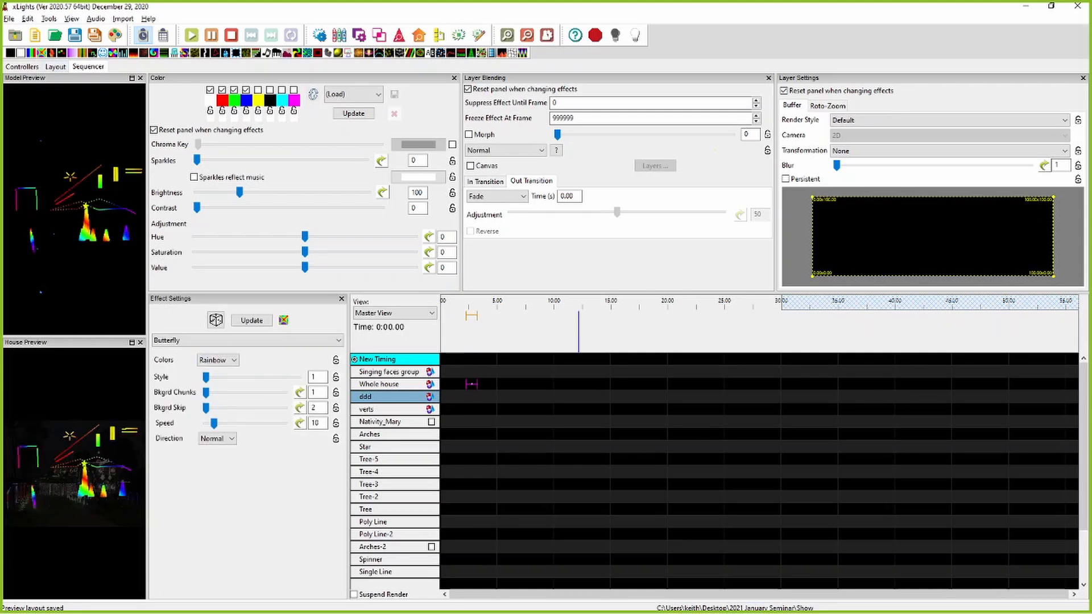
key("shift+Left")
key("shift+Right")
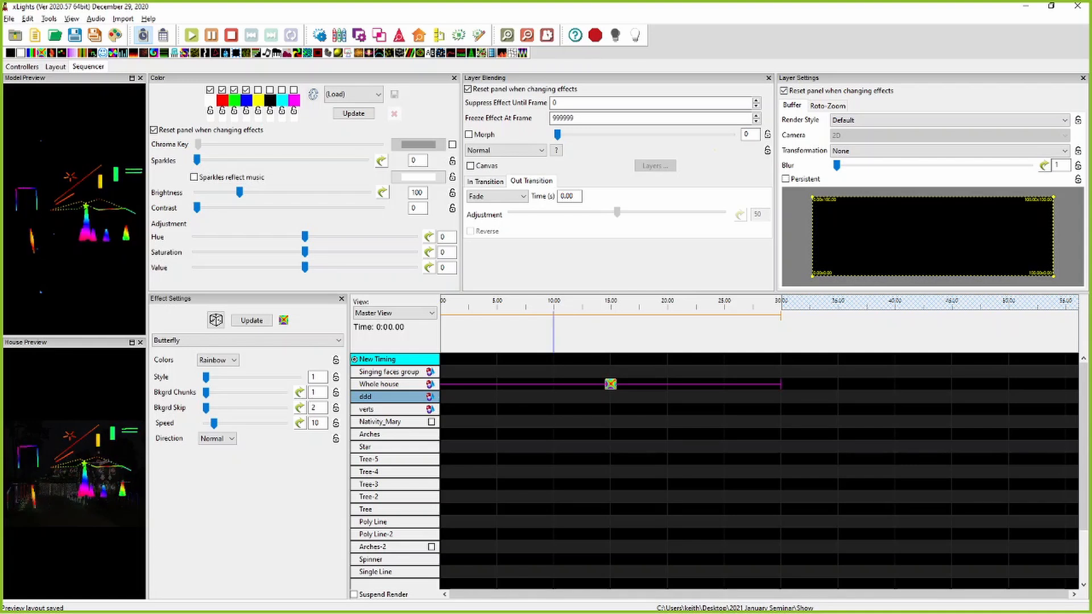
Step: Place an On effect on the brightness row and extend it from 0 to 30 seconds
scroll(557, 396, "down", 5)
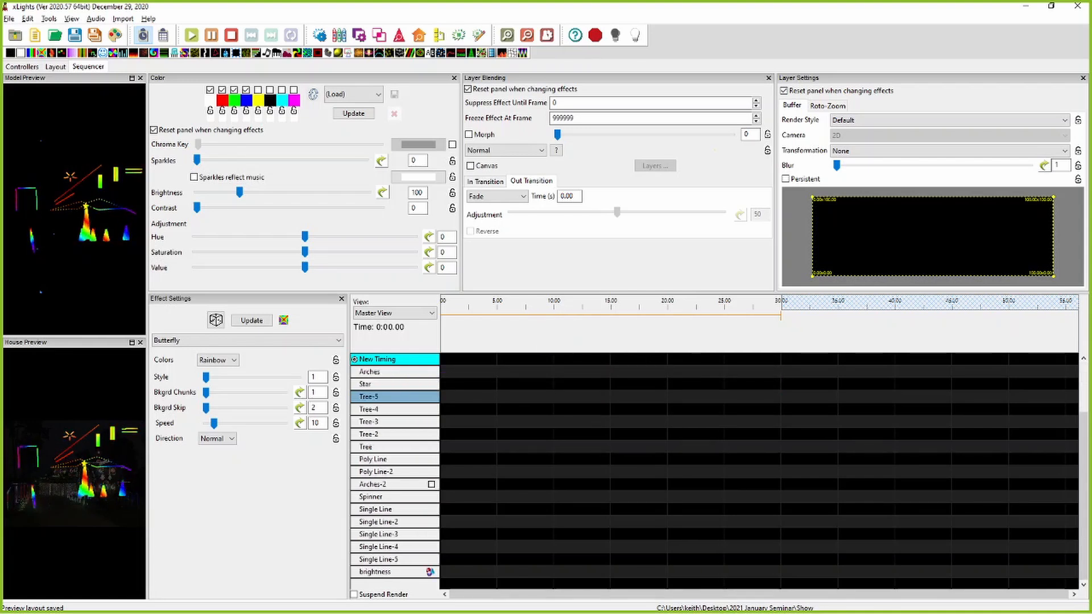
left_click_drag(21, 52, 524, 572)
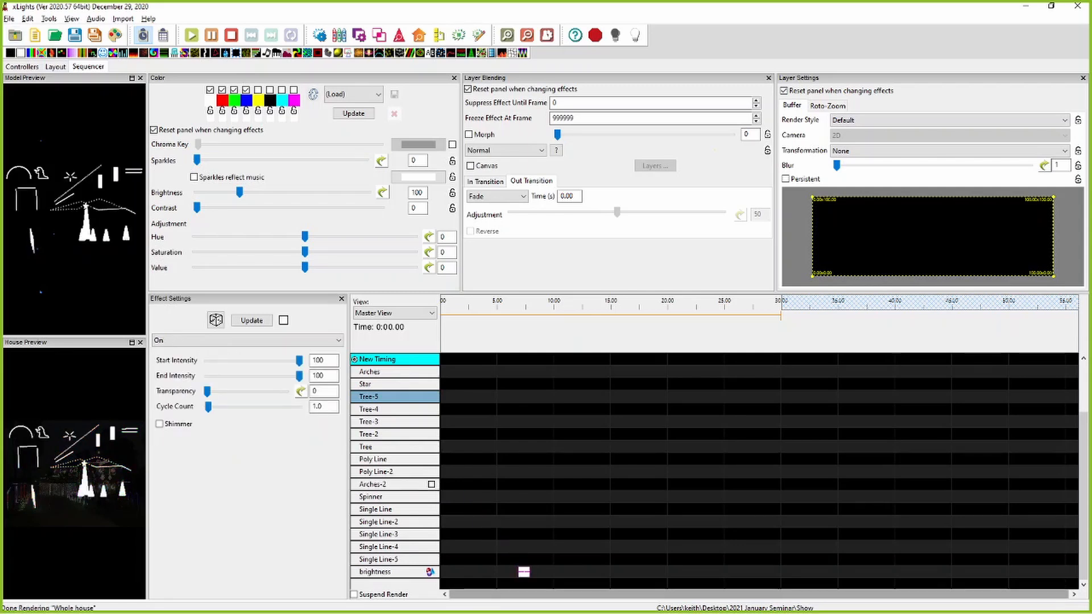
key("shift+Left")
key("shift+Right")
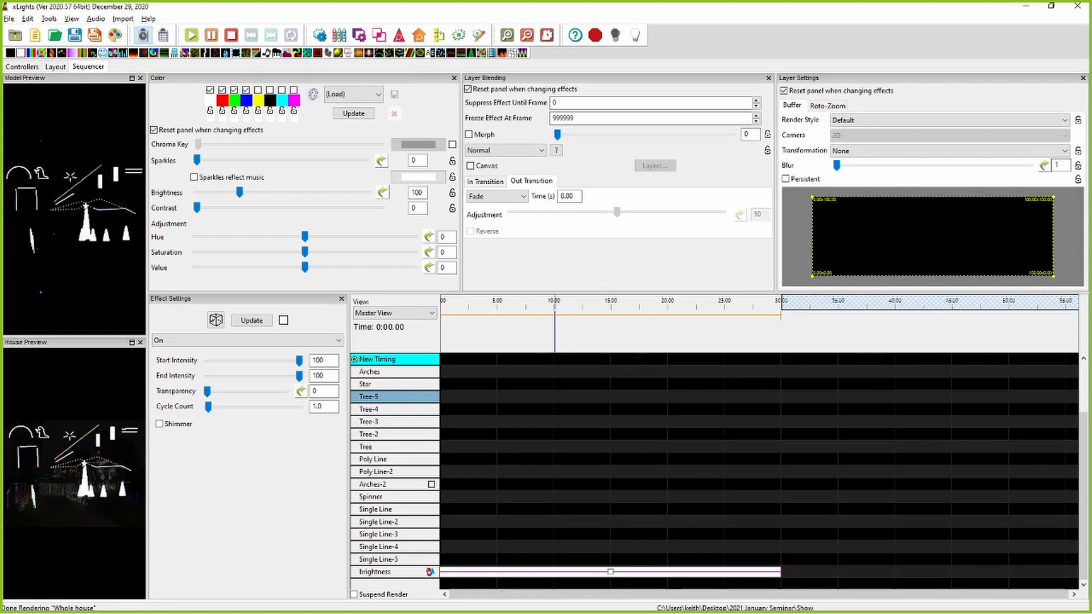
Step: Add timing marks to the New Timing track at about 10, 15 and 30 seconds
key("t")
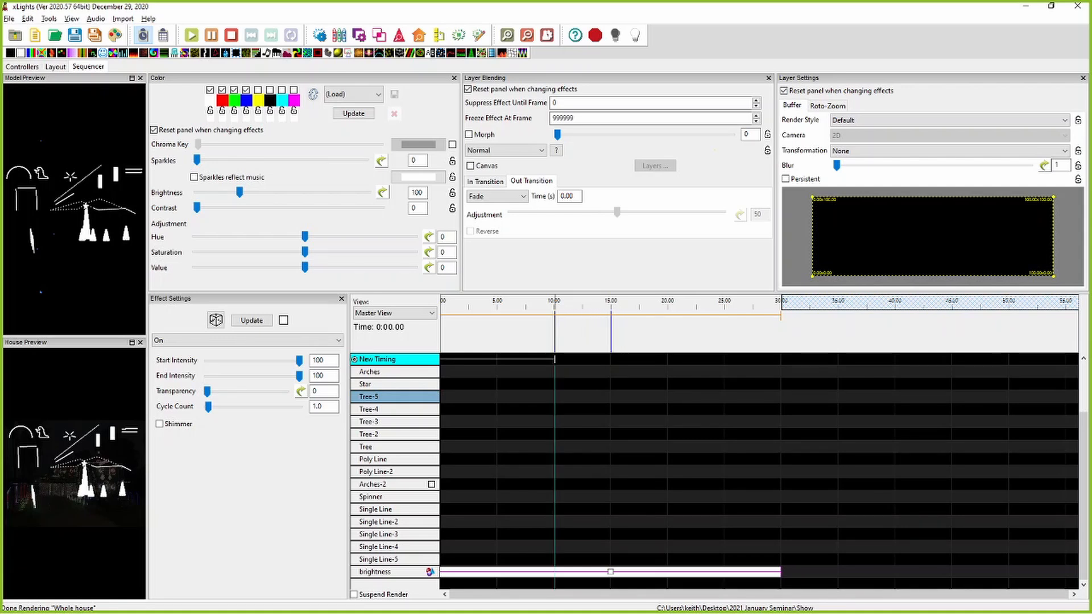
key("t")
key("t")
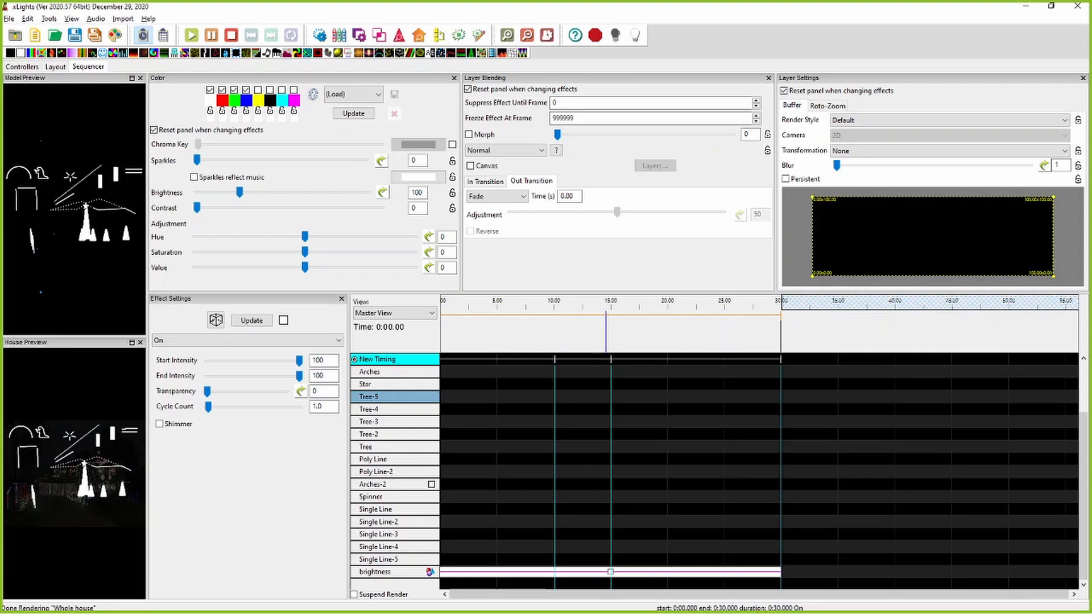
Step: Replace the long On effect on the brightness row with one in the first timing segment, with start and end intensity 30
key("Delete")
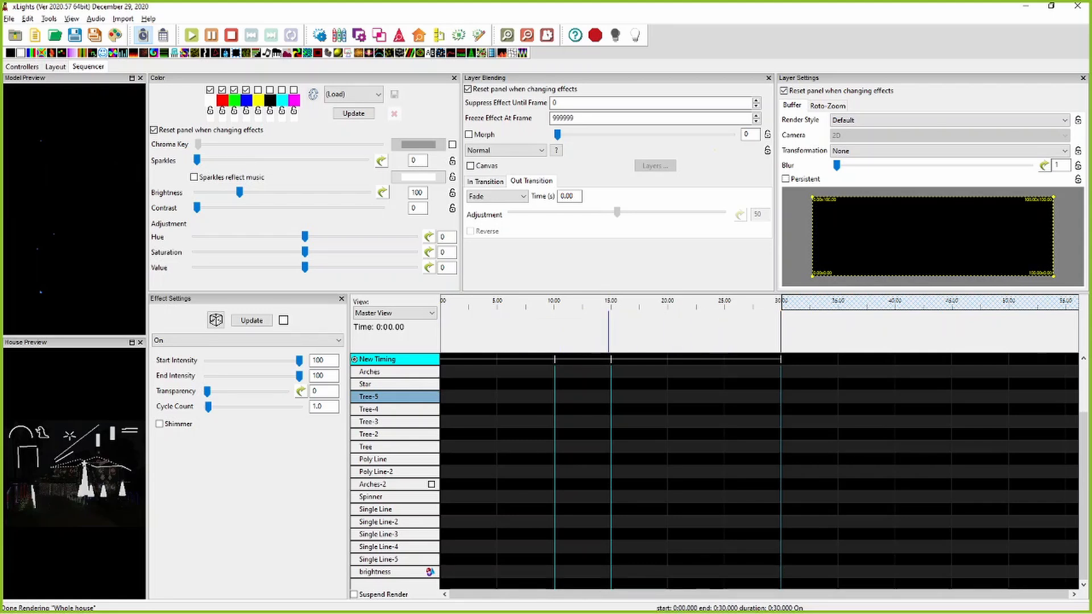
left_click_drag(21, 53, 498, 572)
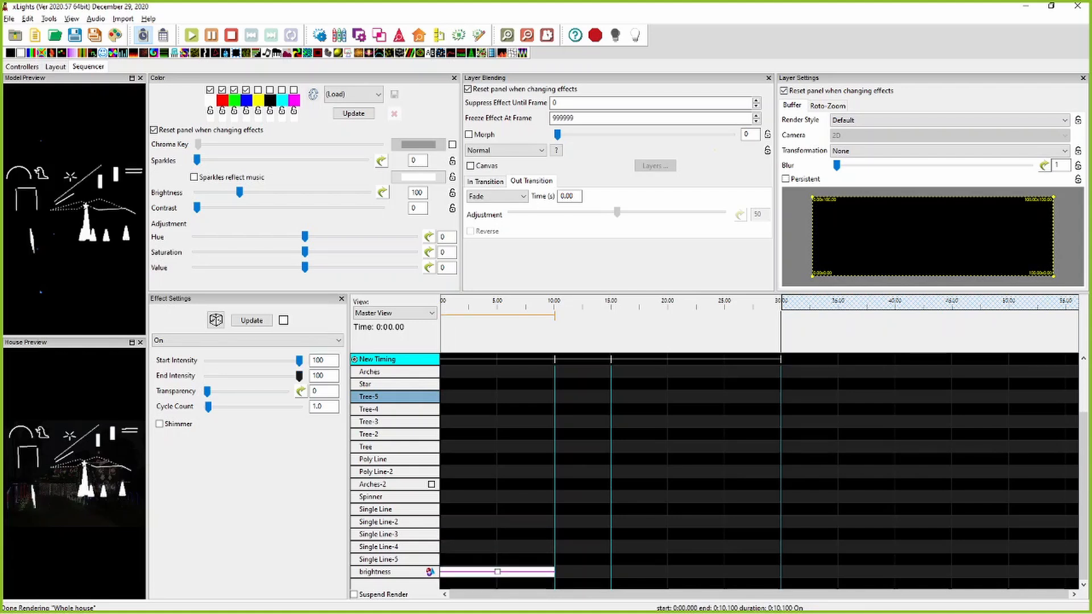
left_click_drag(299, 375, 271, 376)
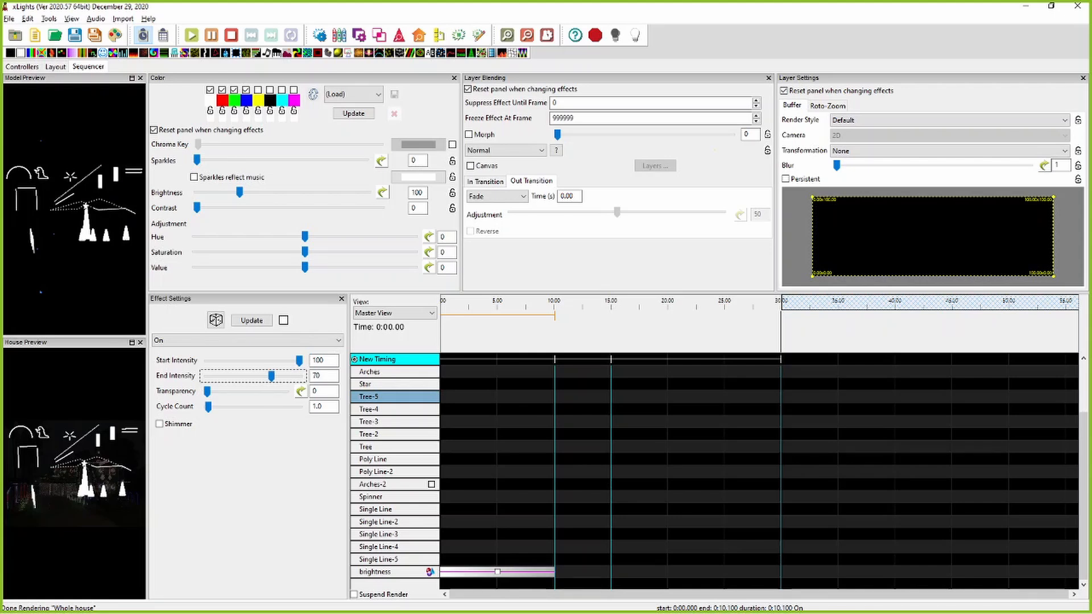
key("Tab")
type("30")
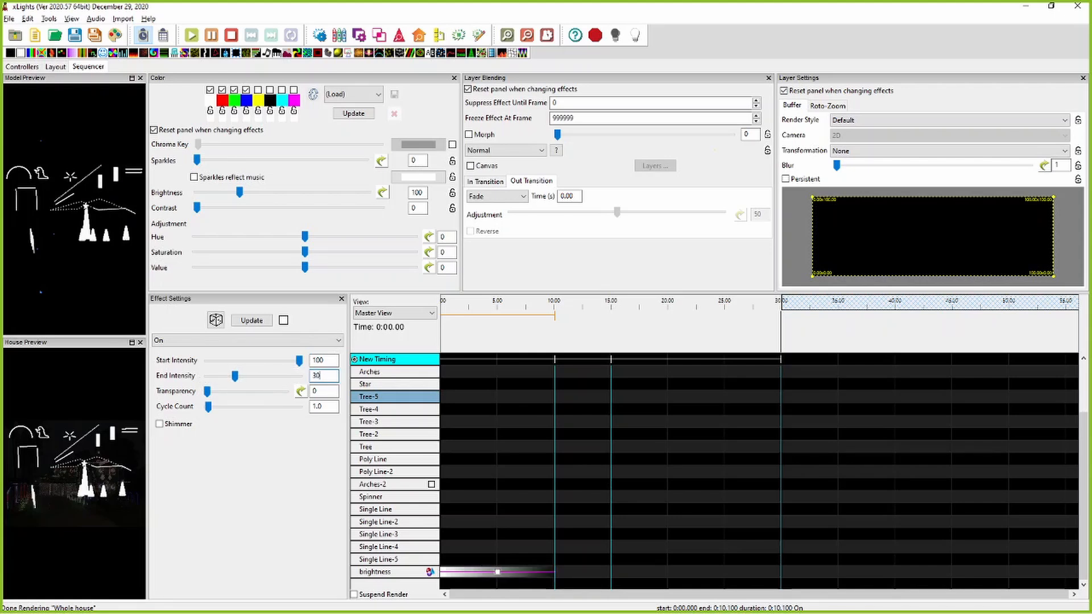
double_click(319, 360)
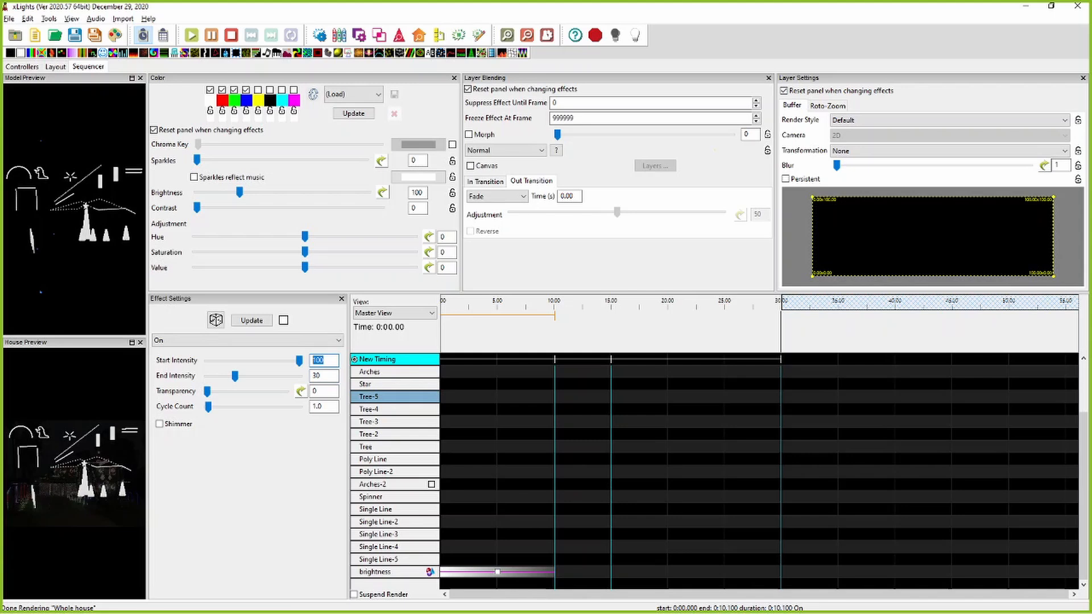
type("30")
key("Tab")
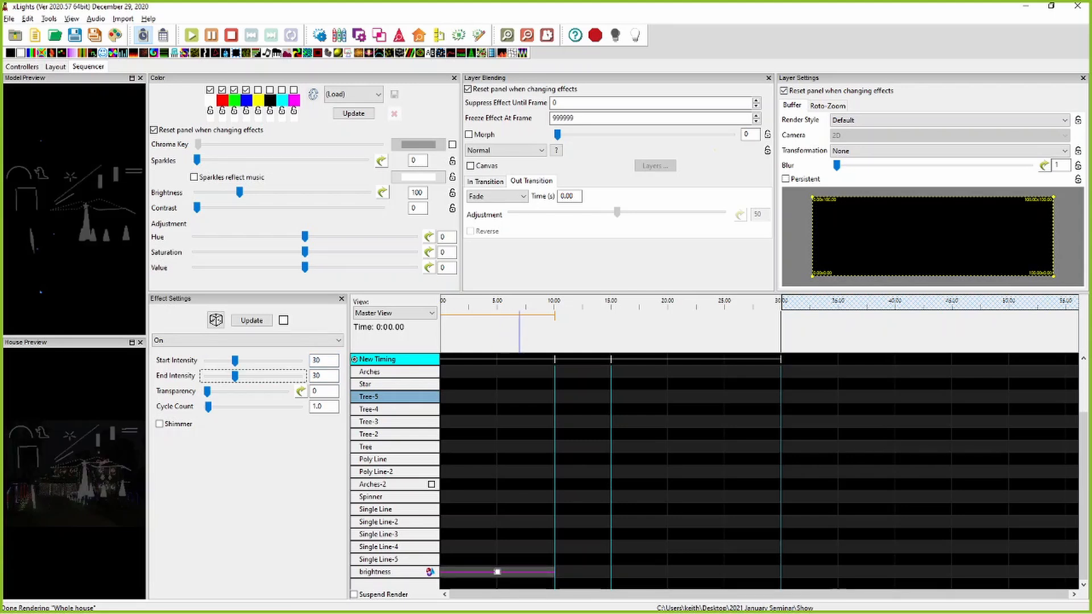
Step: Copy the dimmed On effect into the third timing segment of the brightness row and extend it to 30 seconds
left_click(498, 572)
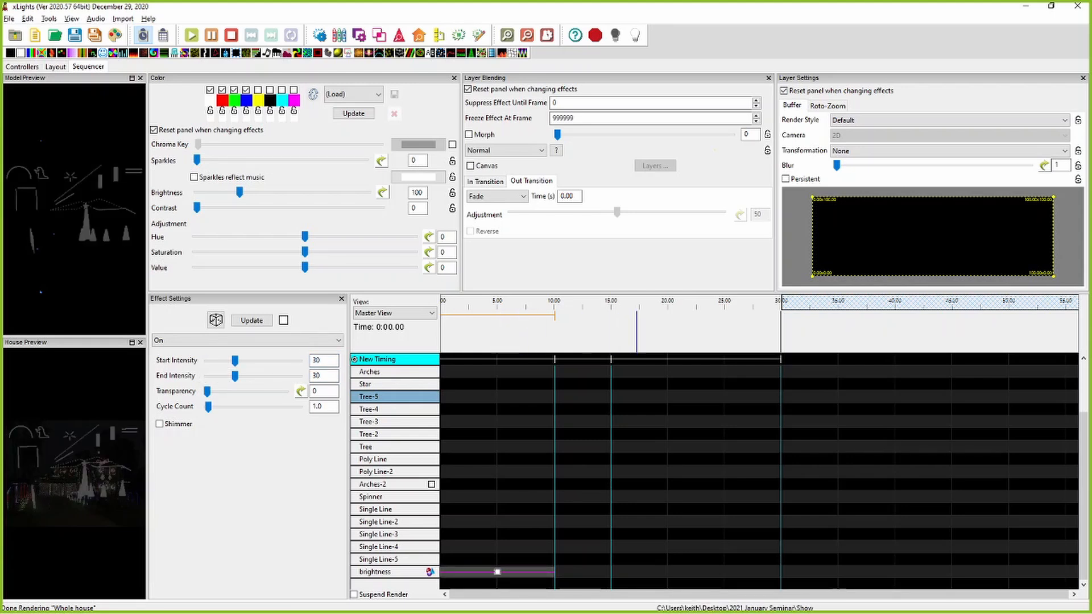
left_click(638, 572)
key("ctrl+v")
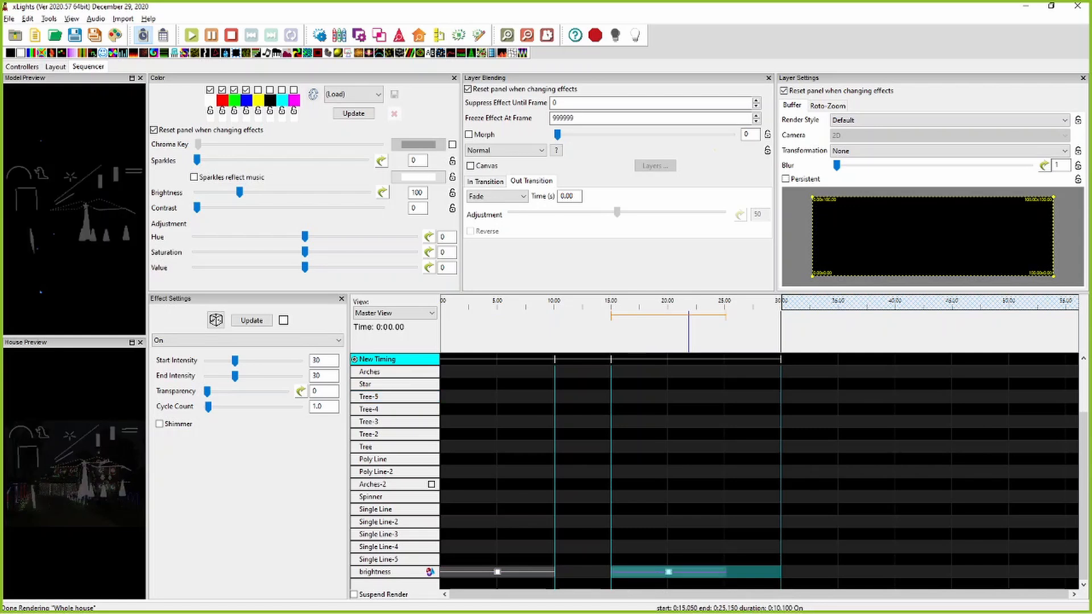
left_click(669, 572)
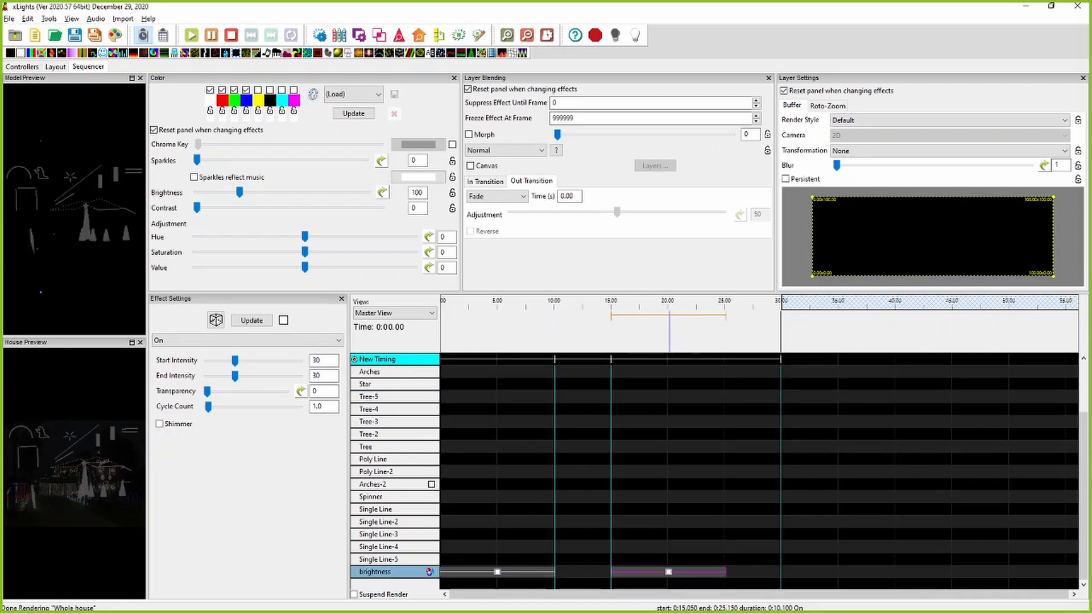
key("shift+Right")
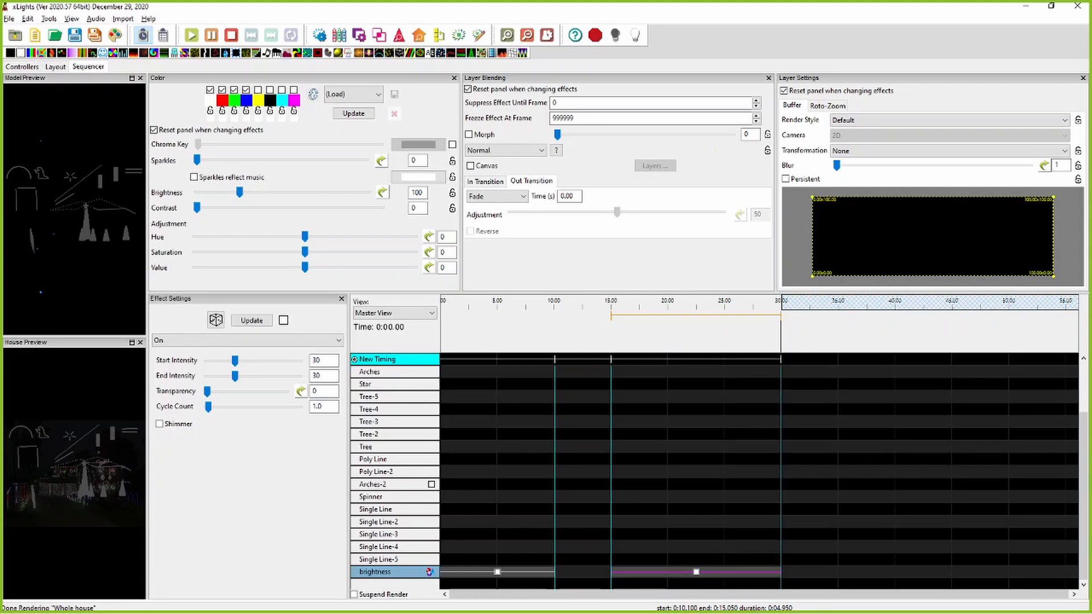
Step: Add an On effect in the middle timing segment with start intensity 100, and reselect the first On effect
left_click(582, 571)
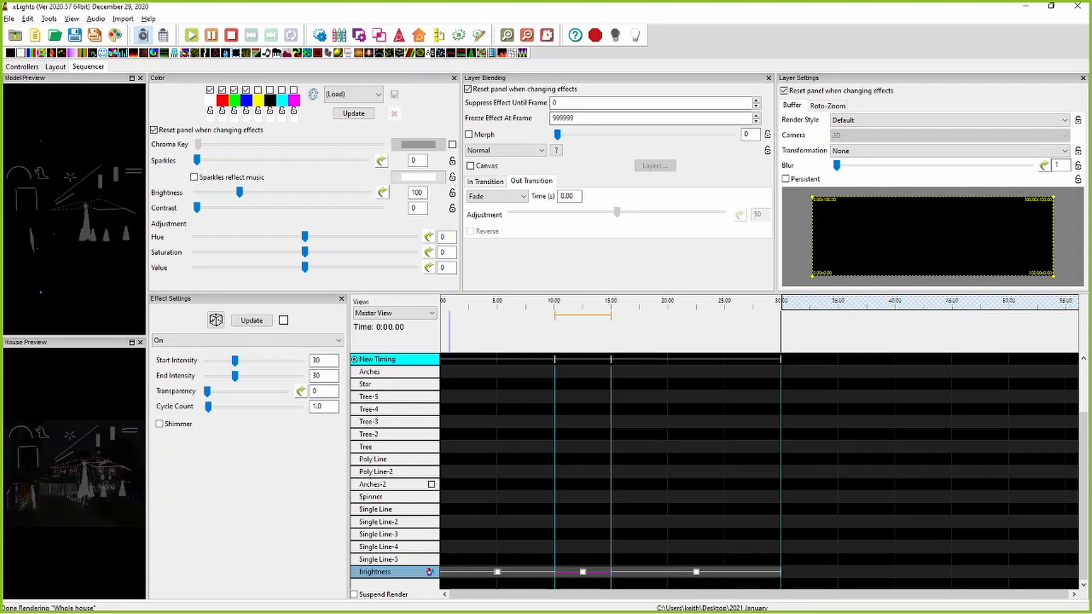
left_click_drag(235, 360, 299, 360)
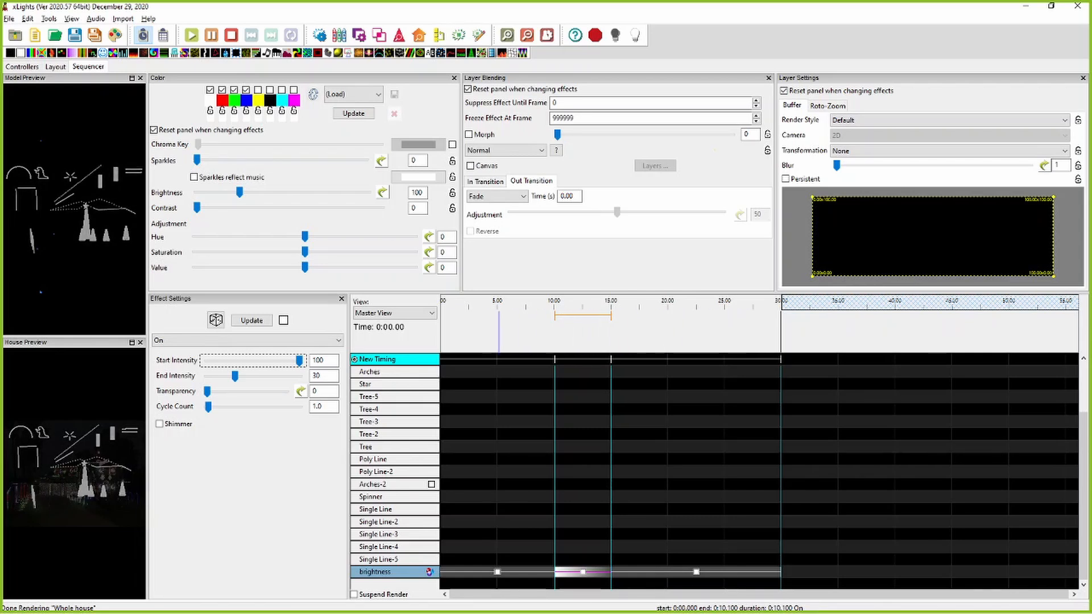
left_click(499, 572)
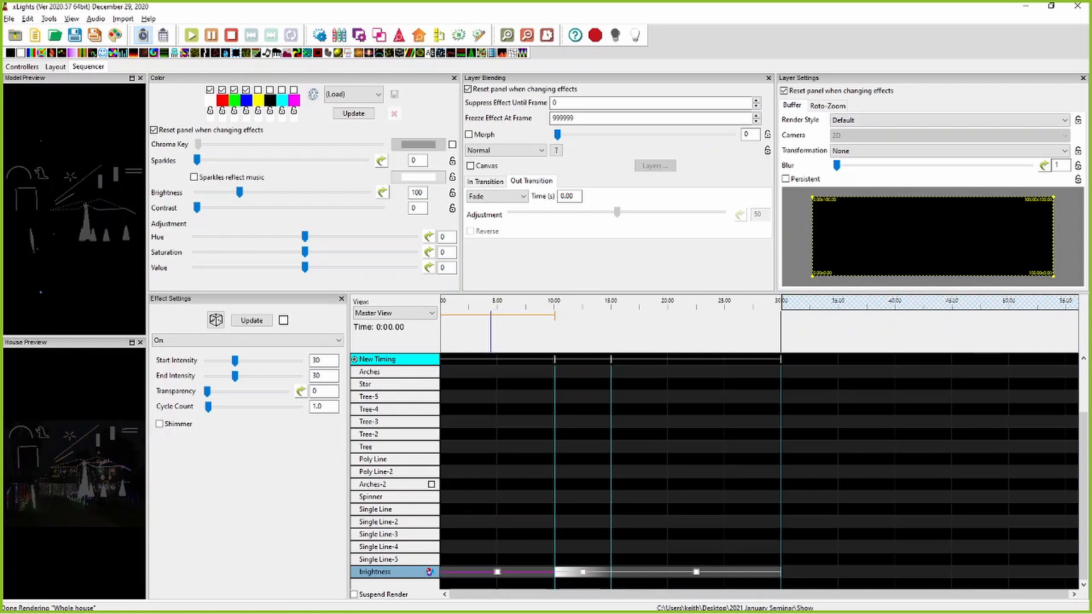
Step: Check in the sequence settings that blending between models is allowed
left_click(9, 18)
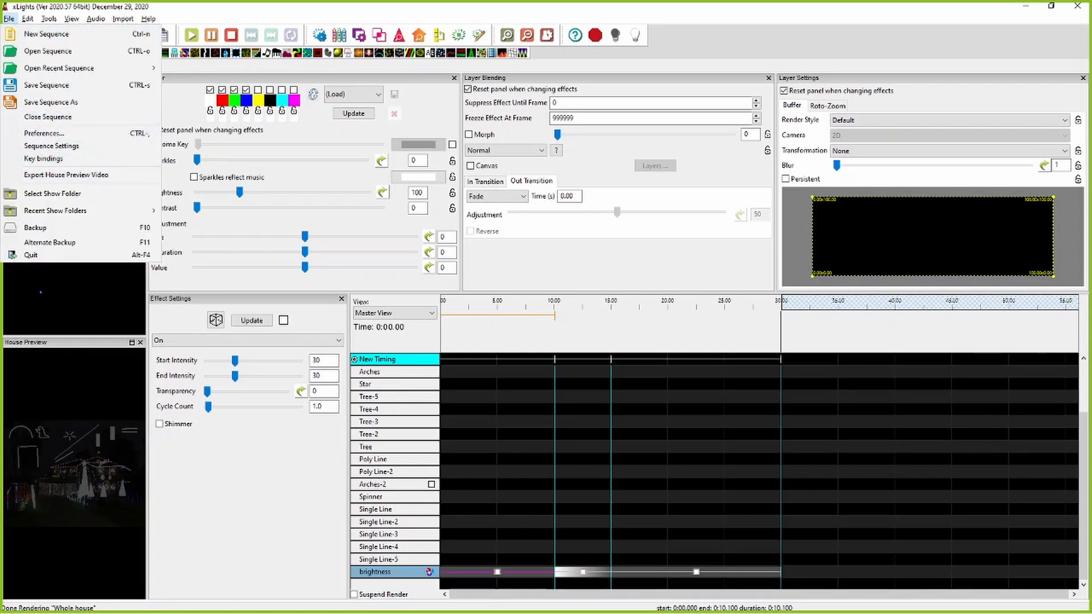
left_click(51, 145)
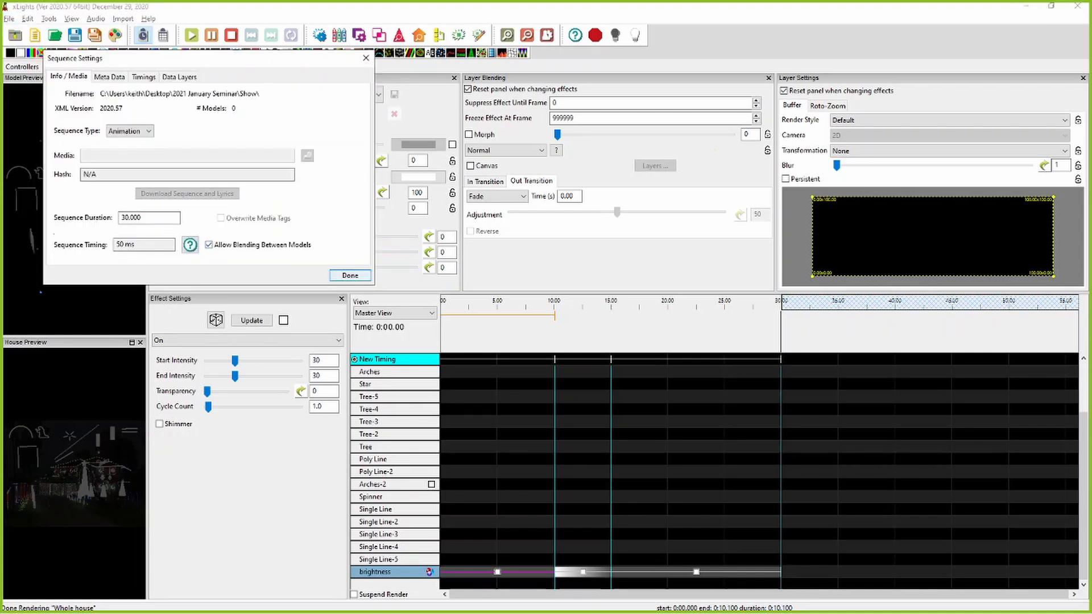
left_click(350, 275)
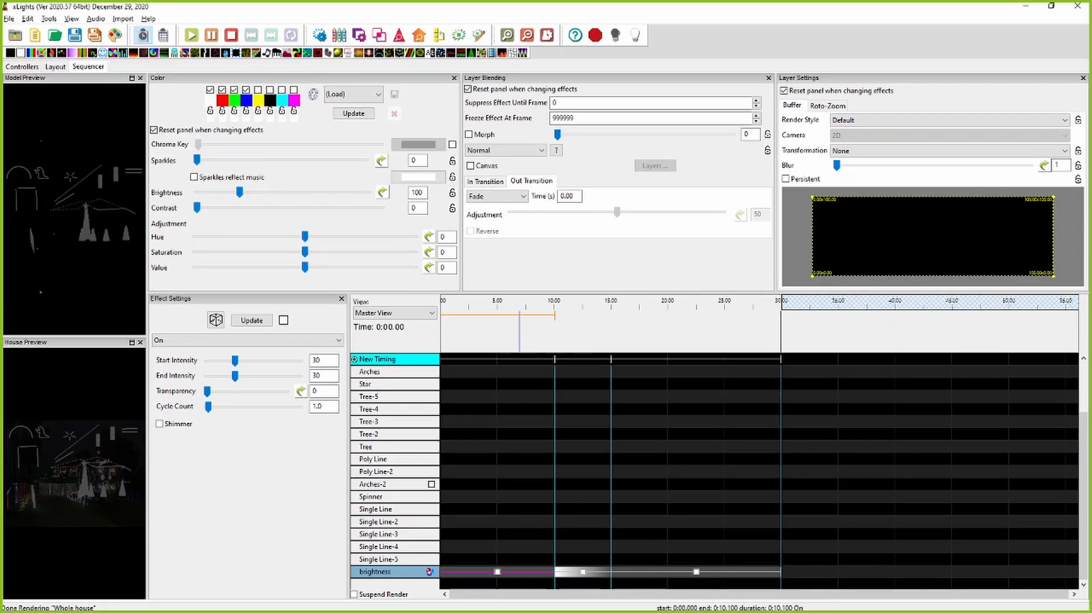
Step: Set the layer blending of all three On effects on the brightness row to Average
left_click(530, 151)
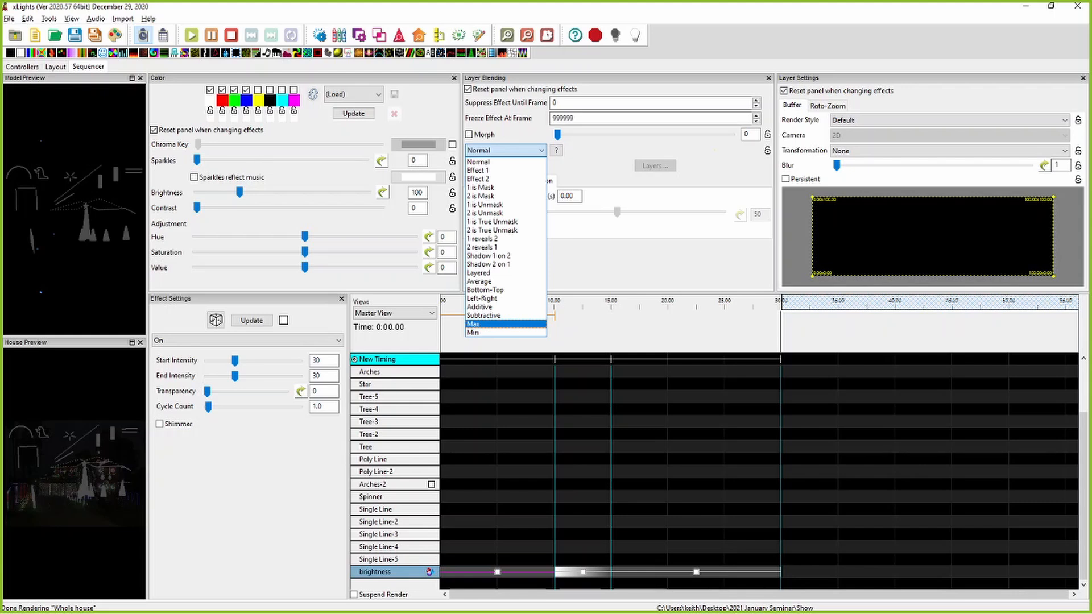
key("Return")
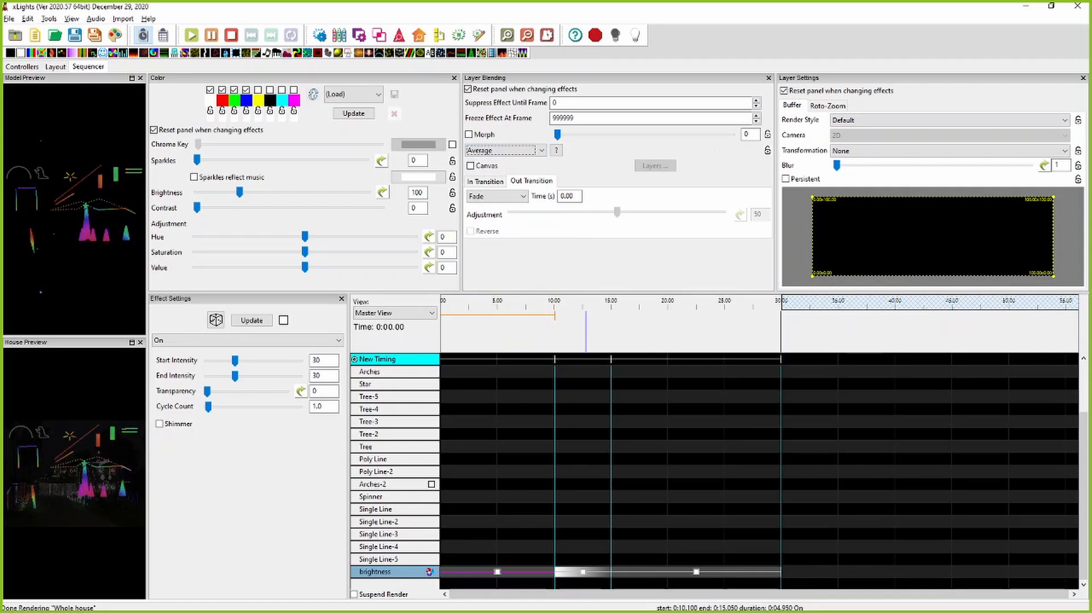
left_click(586, 572)
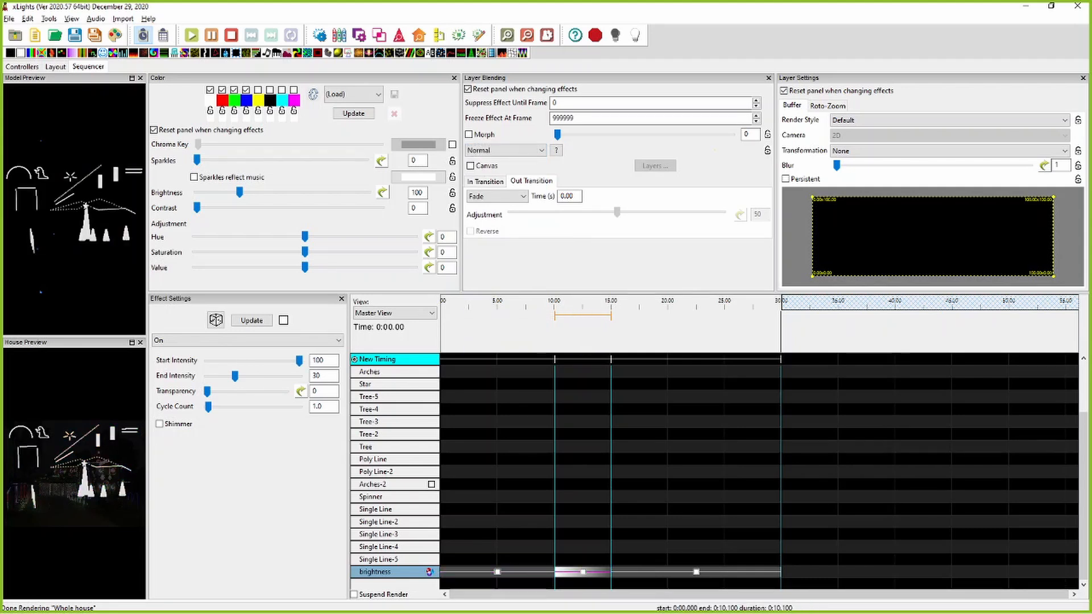
left_click(506, 151)
key("Up")
key("Up")
key("Up")
key("Return")
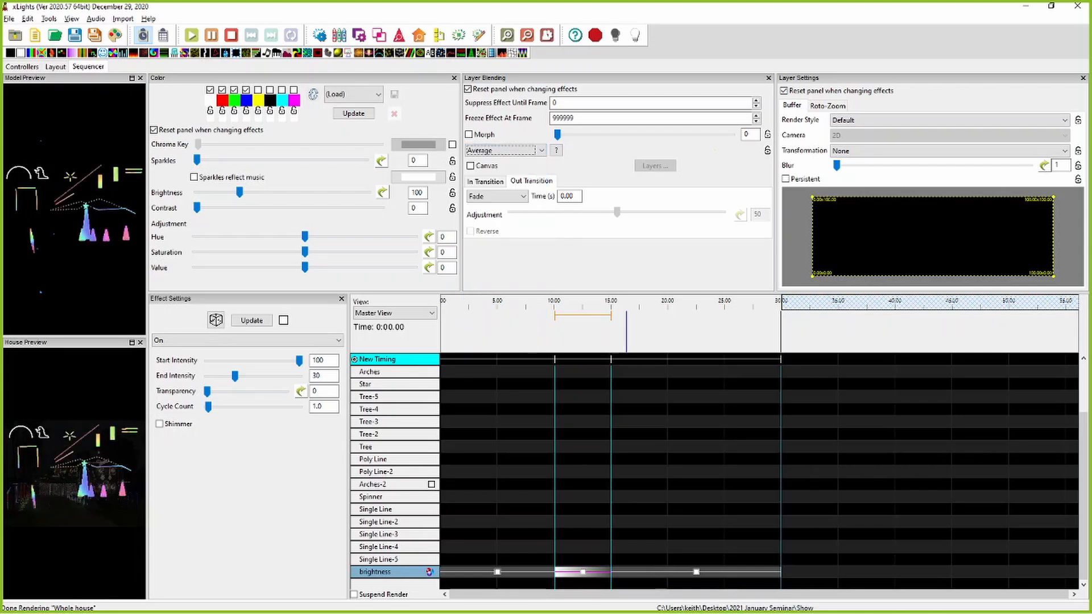
left_click(696, 572)
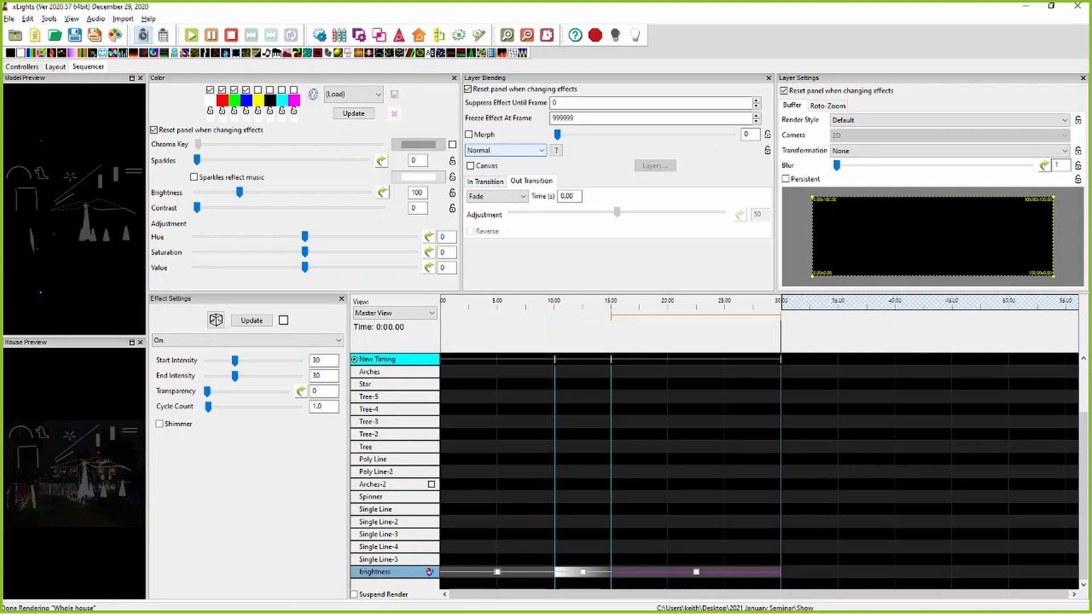
left_click(506, 151)
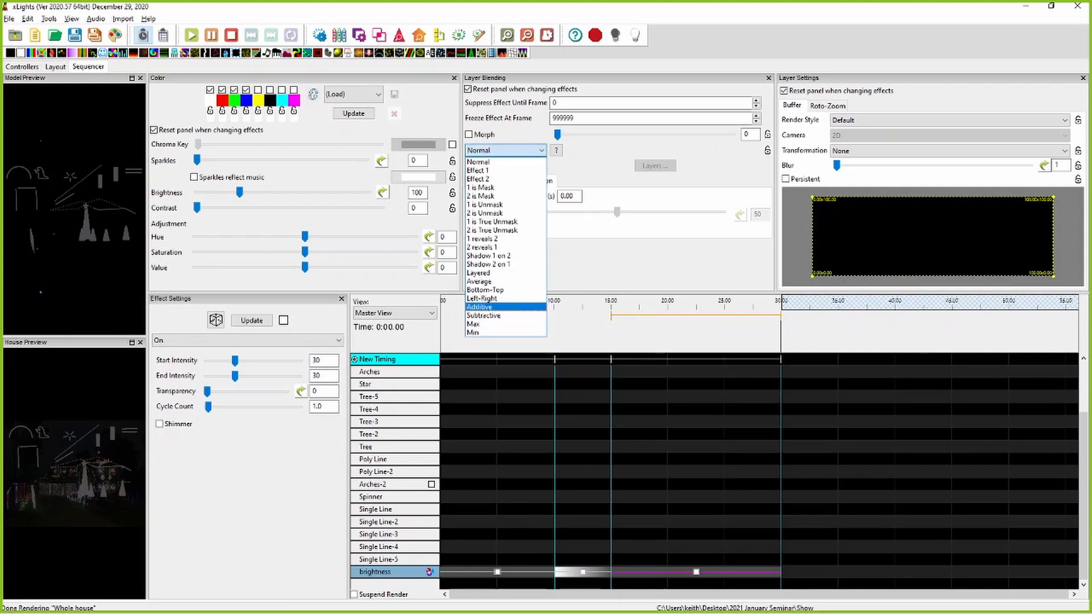
left_click(493, 281)
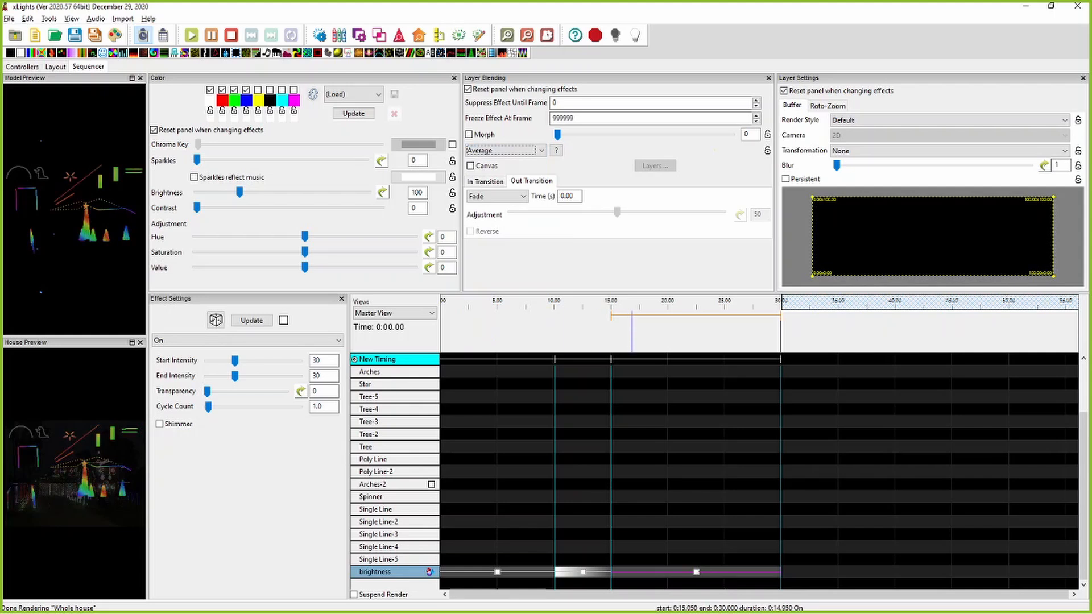
Step: Play the sequence from about 9 seconds to preview the blended brightness on the house
left_click(542, 328)
key("space")
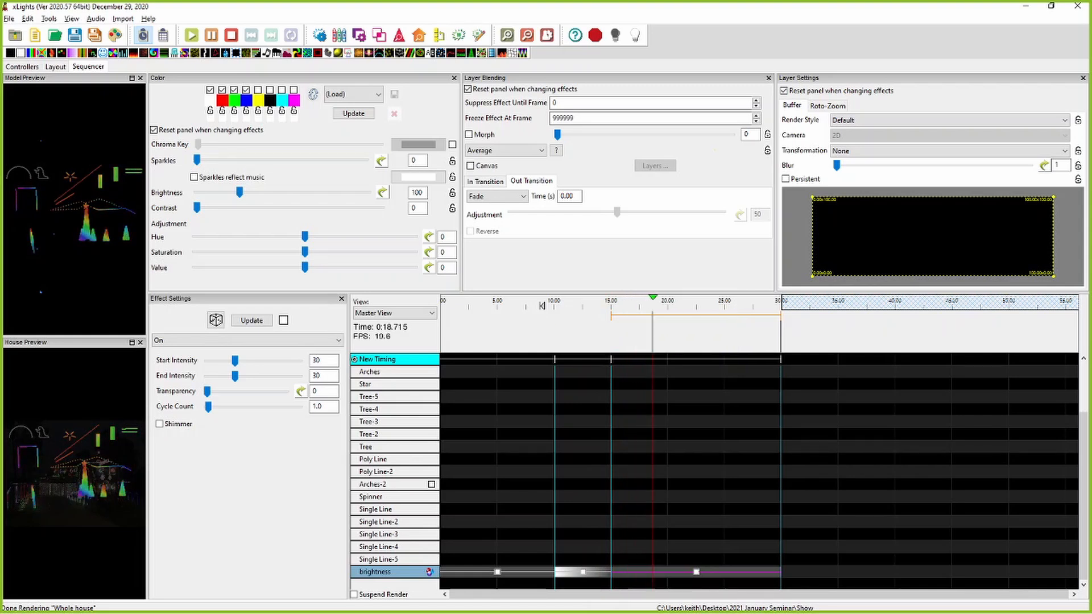
Step: Add a Bars effect to Tree-5 in the middle timing segment, from 10 to 15 seconds, and play the sequence to preview it
left_click(497, 534)
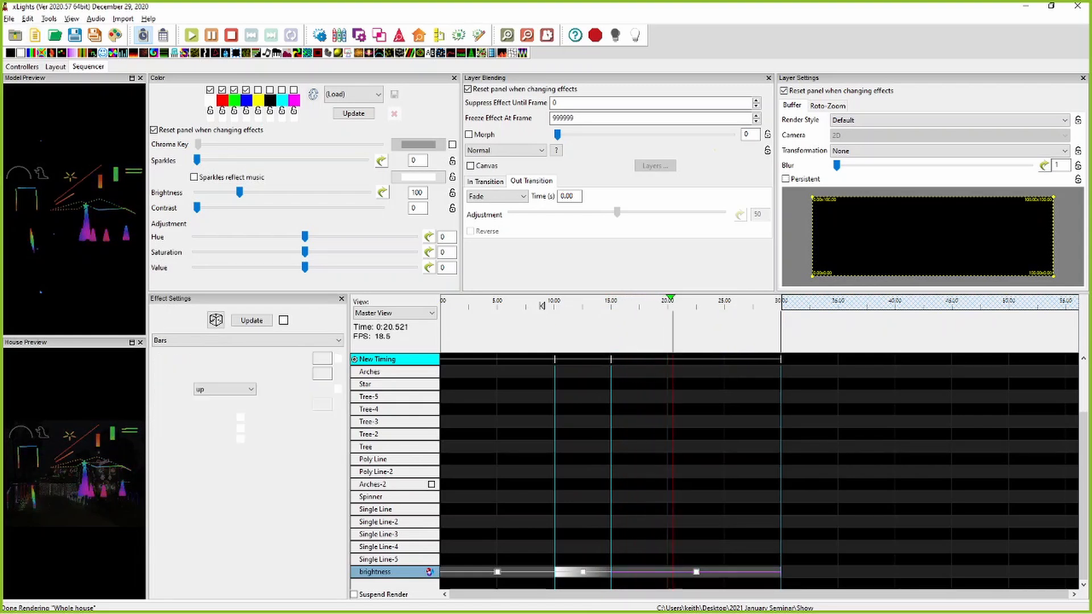
left_click(497, 497)
left_click_drag(535, 496, 582, 397)
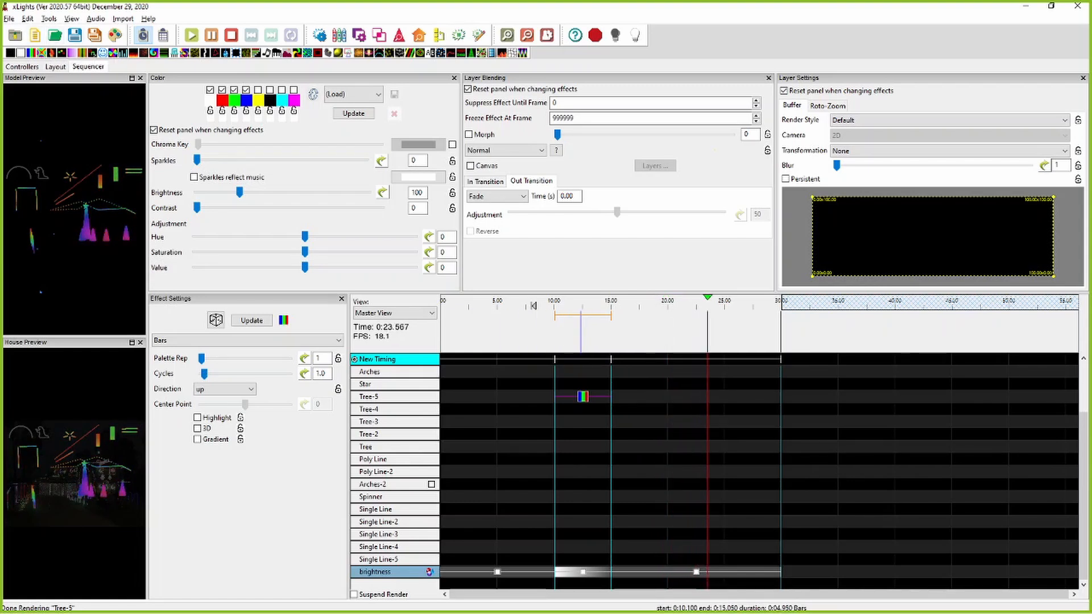
left_click(231, 35)
left_click(583, 397)
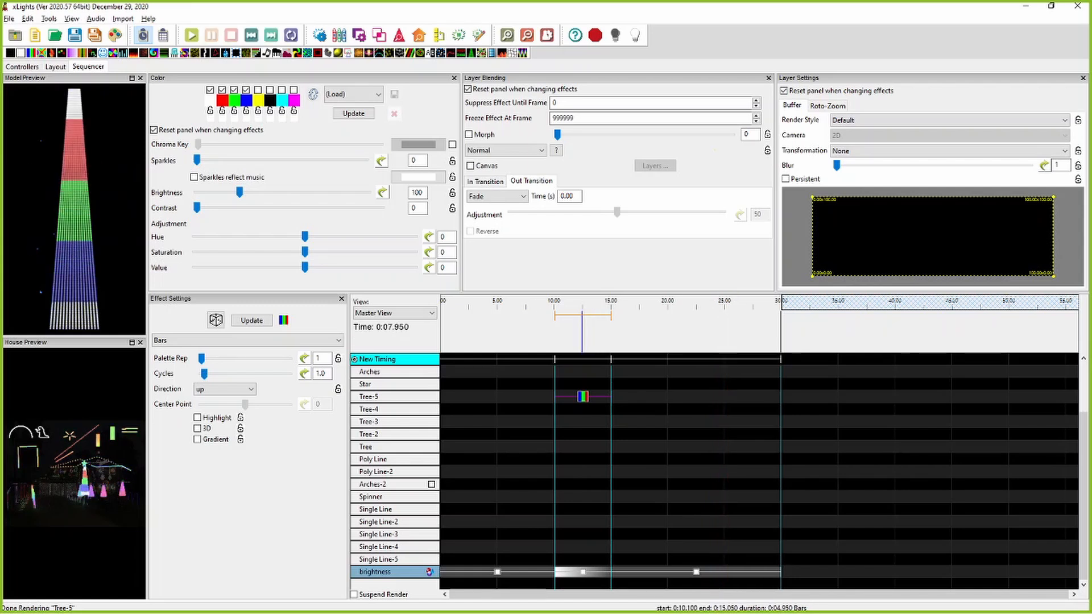
key("space")
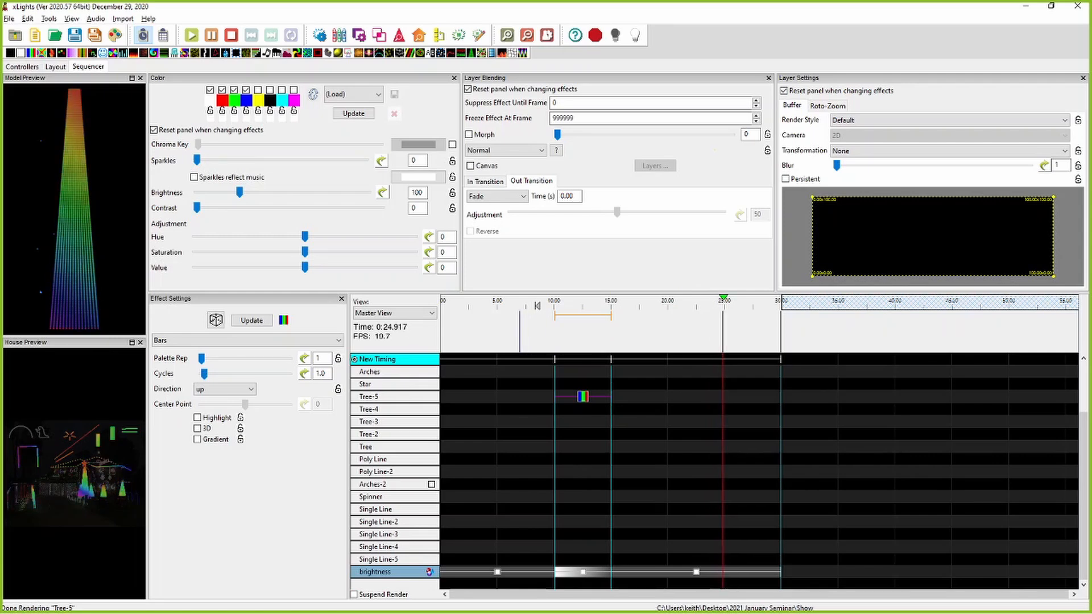
Step: Set the layer blending of the three On effects on the brightness row to Min
left_click(498, 572)
left_click(505, 151)
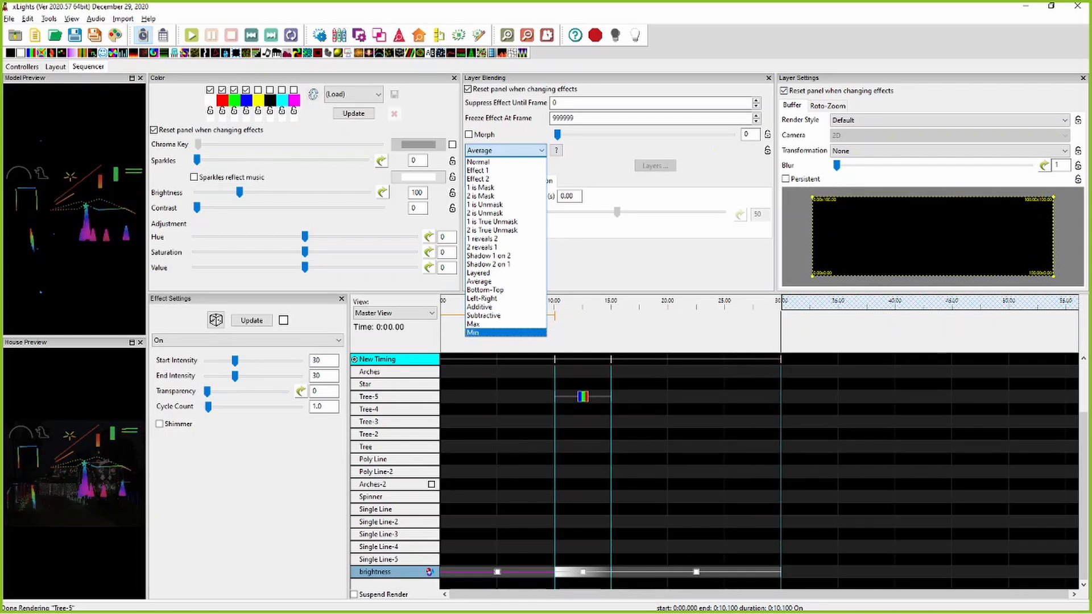
left_click(502, 333)
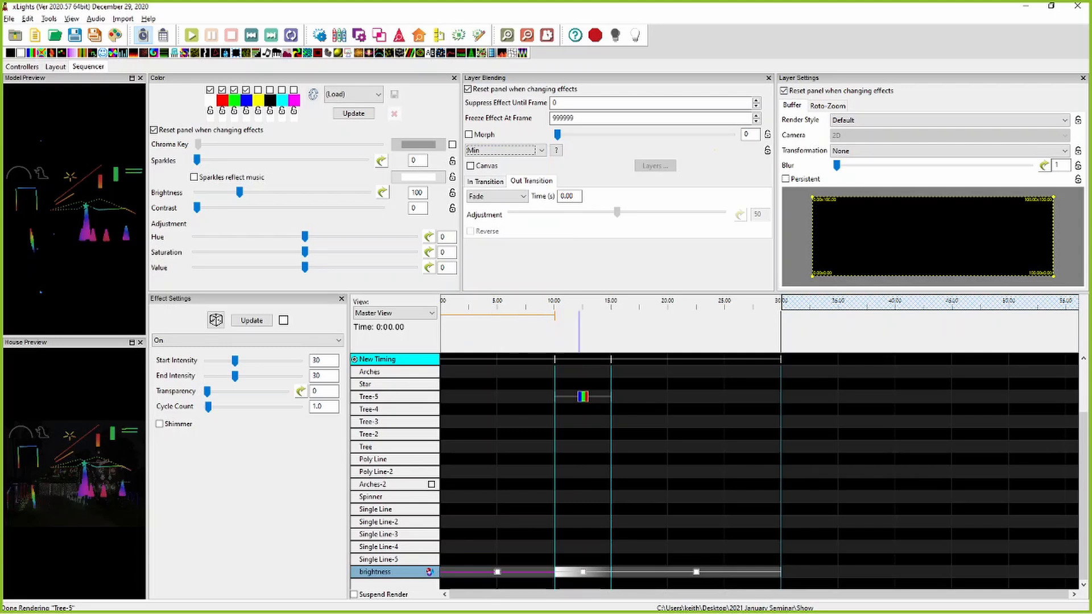
left_click(581, 571)
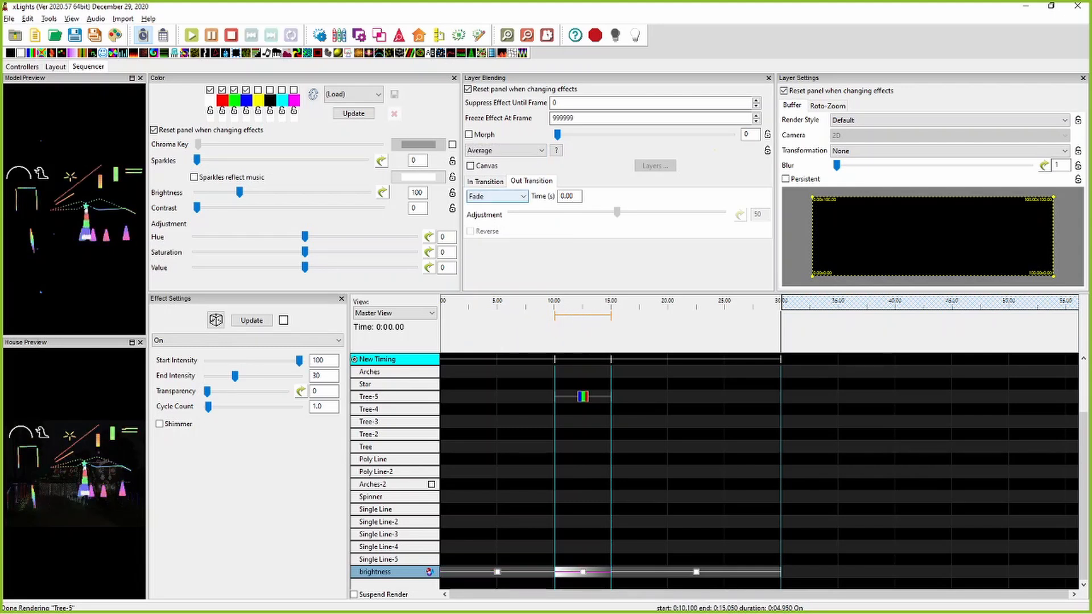
left_click(504, 150)
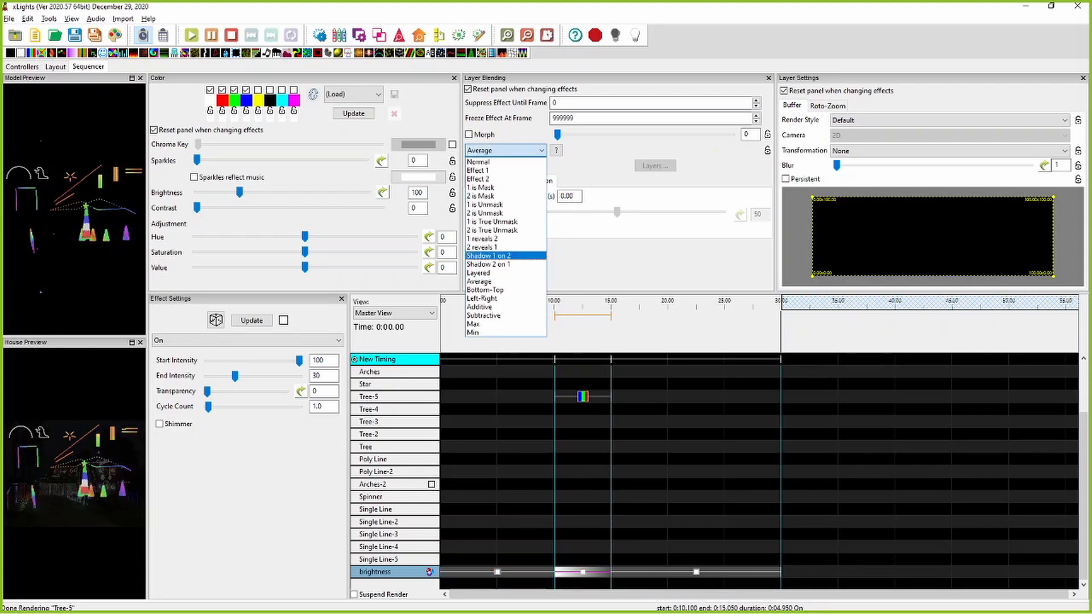
left_click(504, 339)
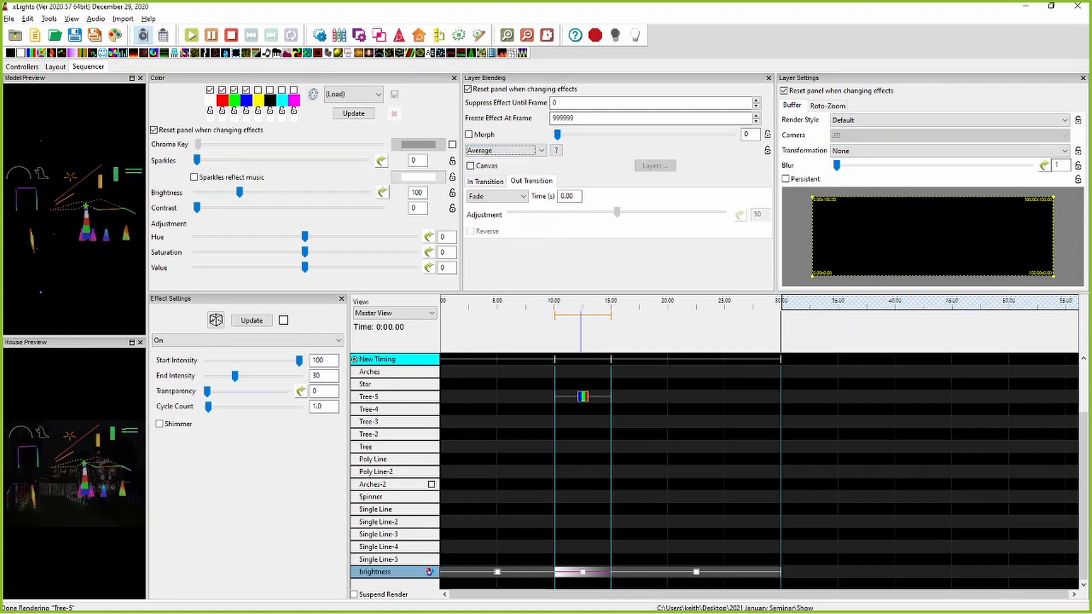
left_click(582, 572)
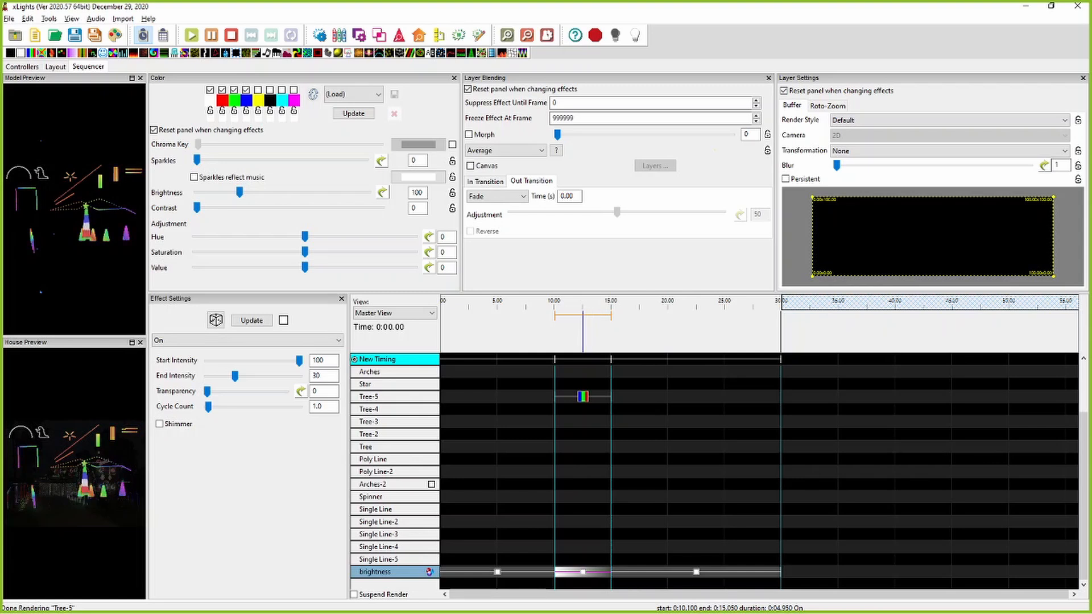
left_click(505, 150)
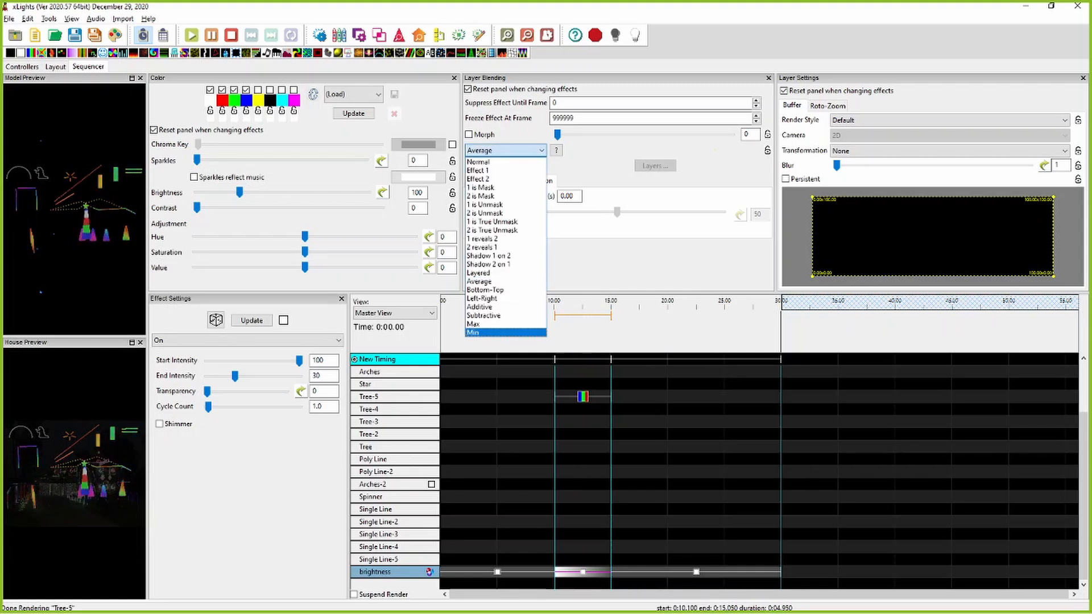
left_click(478, 332)
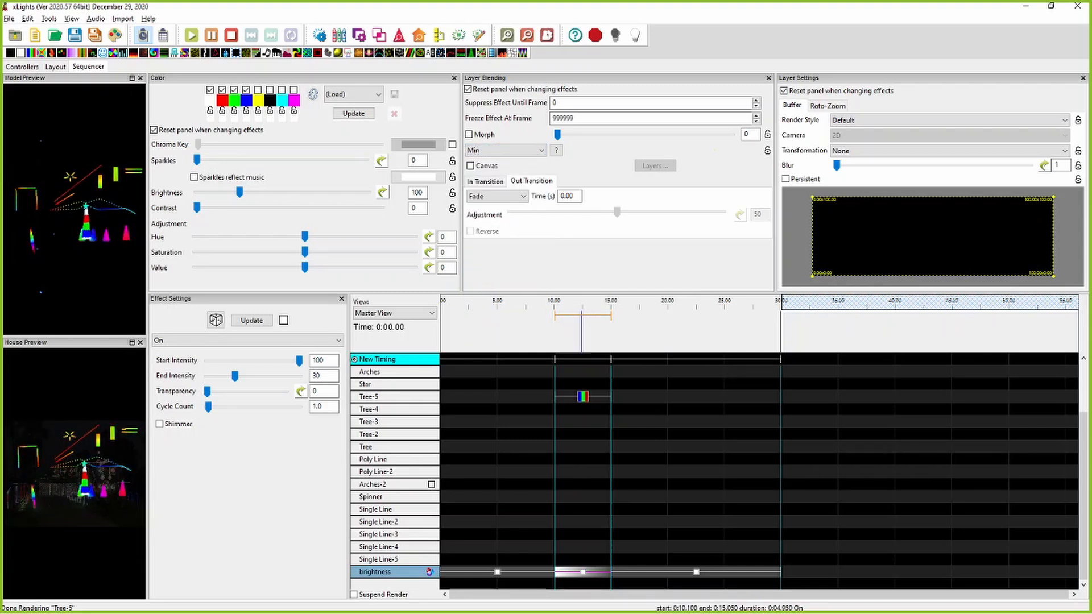
left_click(698, 572)
left_click(505, 150)
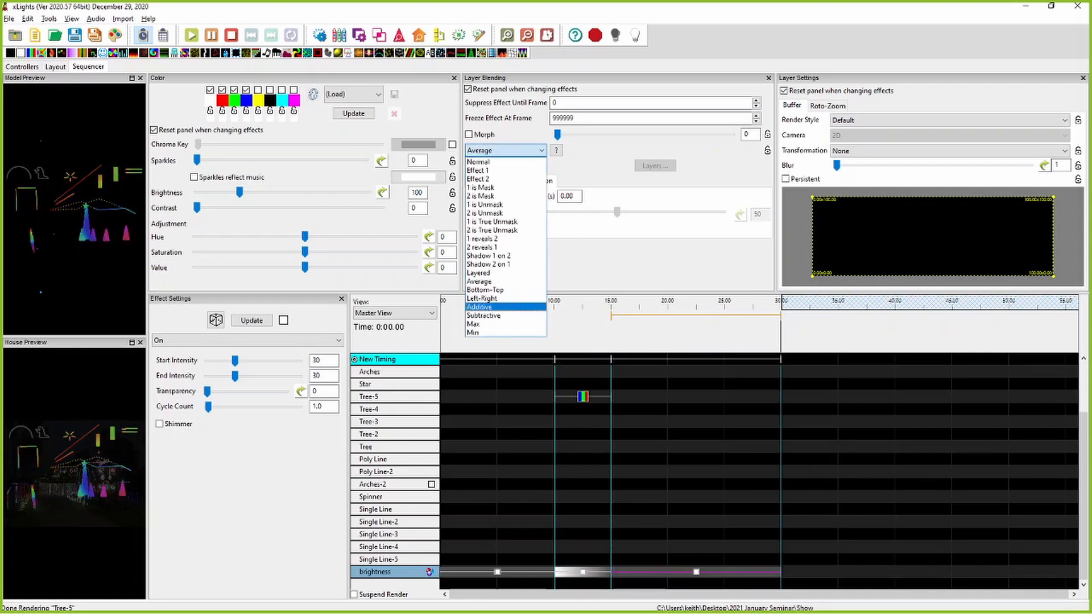
left_click(478, 333)
Step: Play the sequence from the first brightness effect and again from about 8.5 seconds to preview the Min blending
left_click(500, 572)
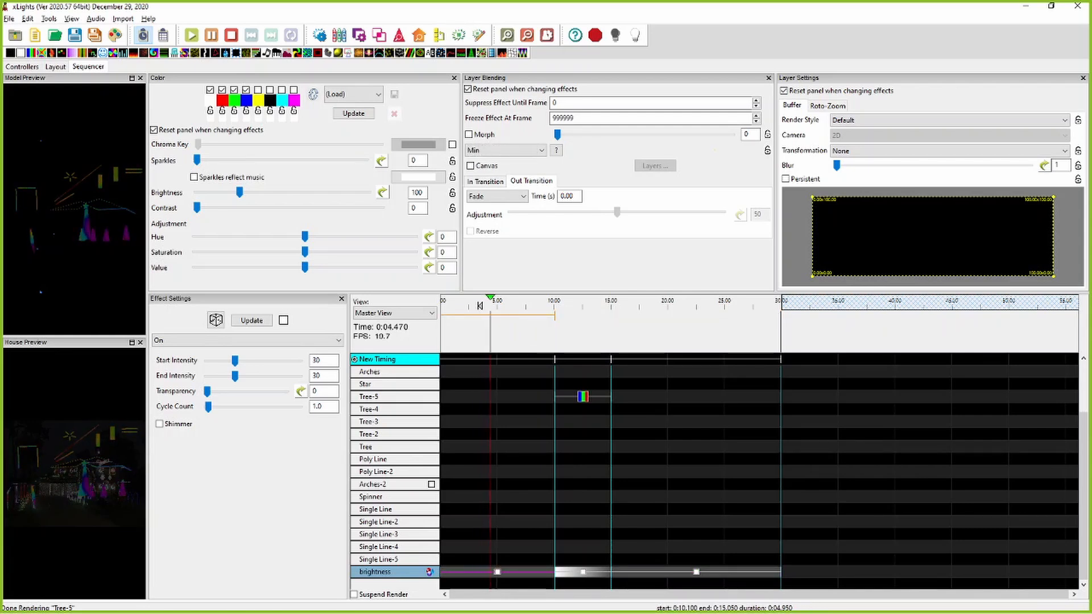
left_click(543, 331)
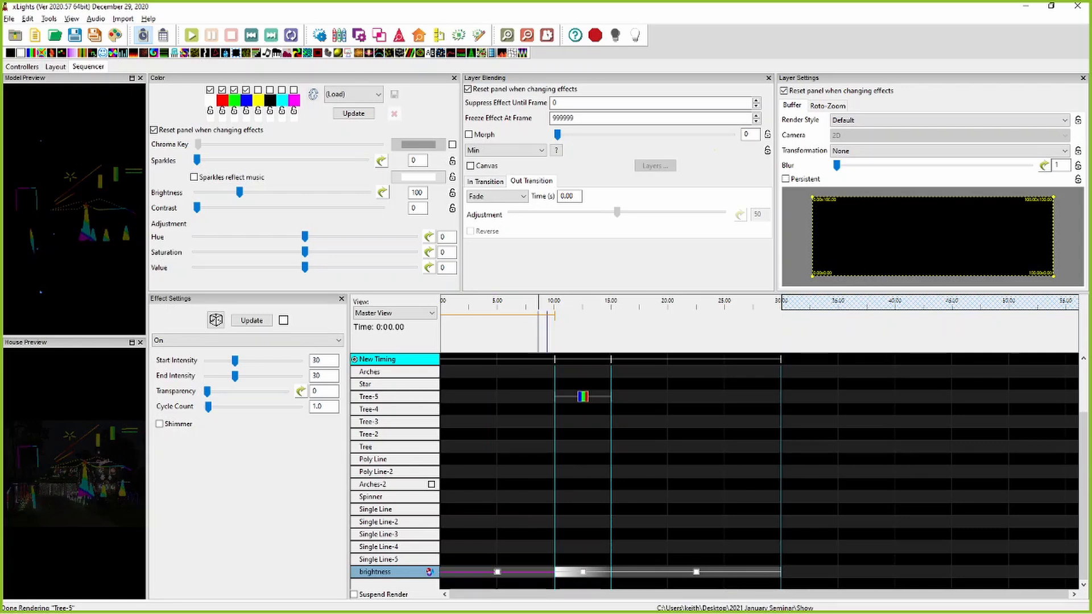
key("space")
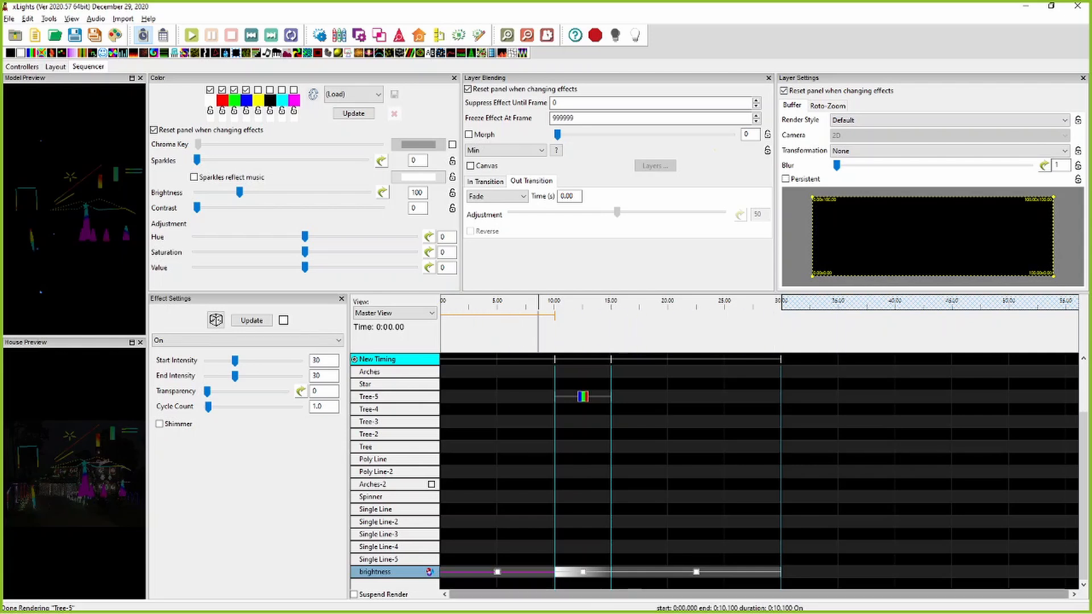
key("alt+Tab")
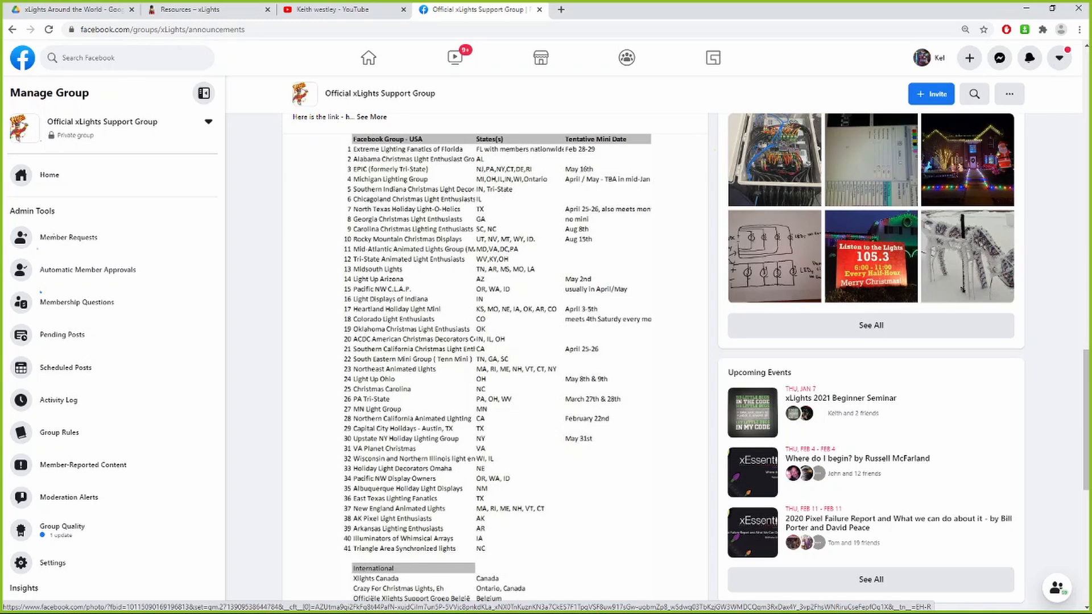
key("alt+Tab")
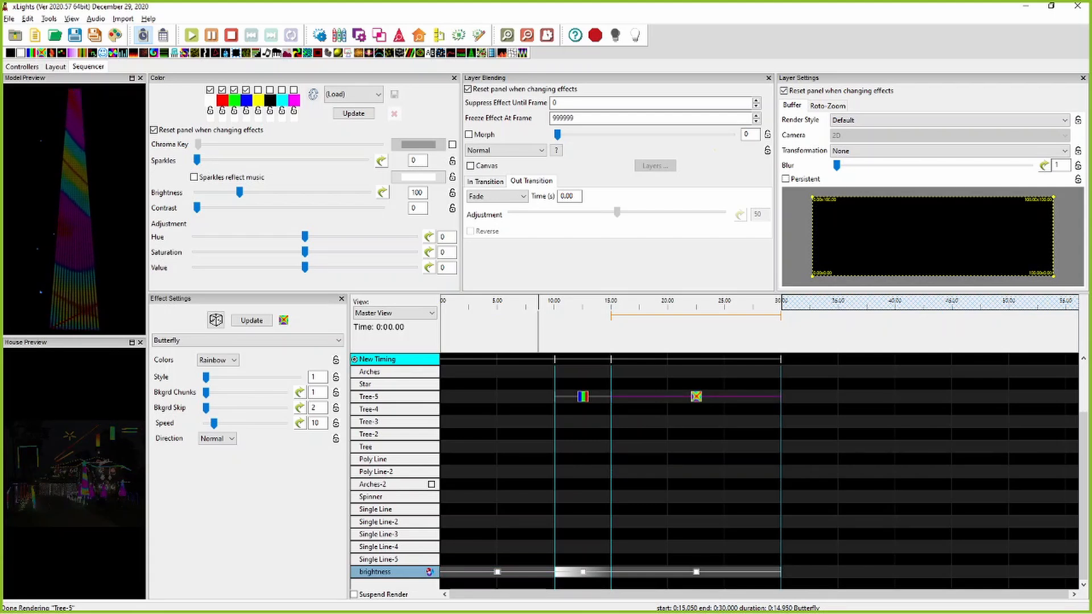
Step: Restrict the Butterfly effect on Tree-5 in the third timing segment to the bottom half of the buffer
right_click(879, 223)
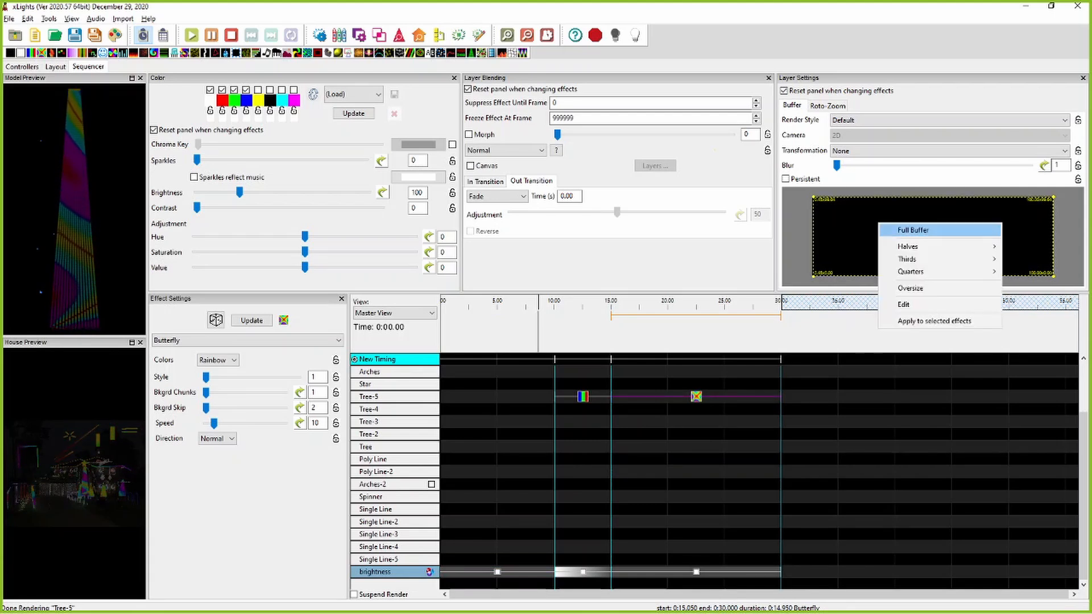
mouse_move(938, 246)
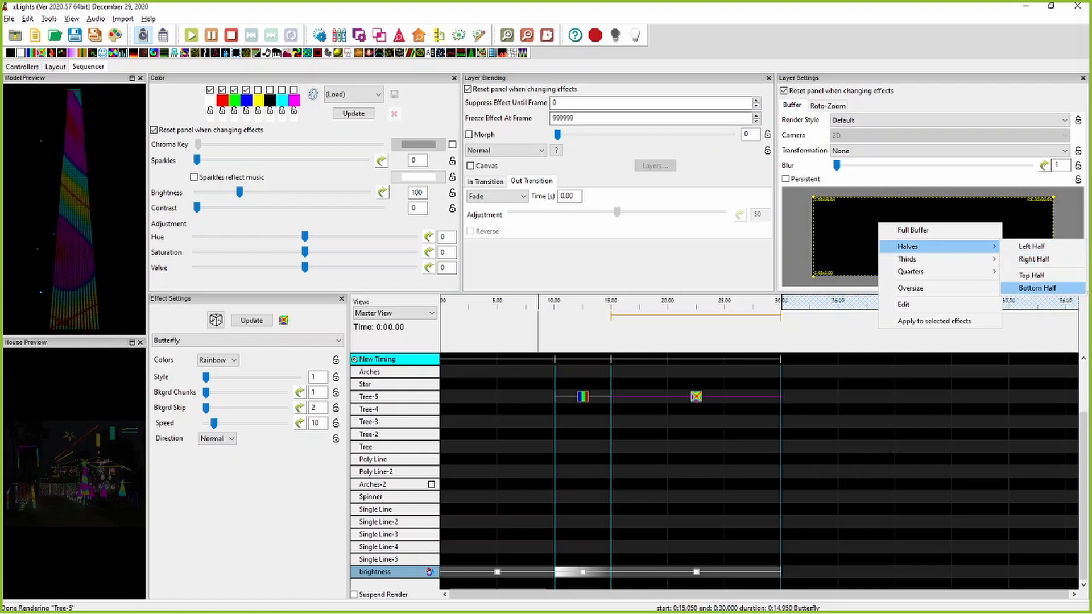
left_click(1036, 288)
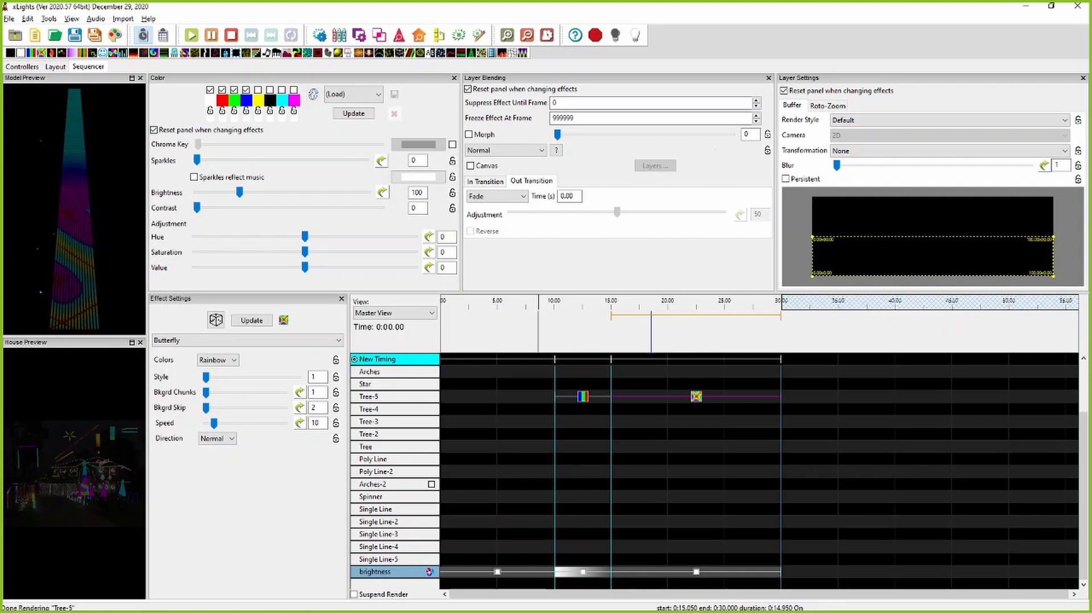
Step: Delete the Butterfly effect from the Whole house row
left_click(698, 572)
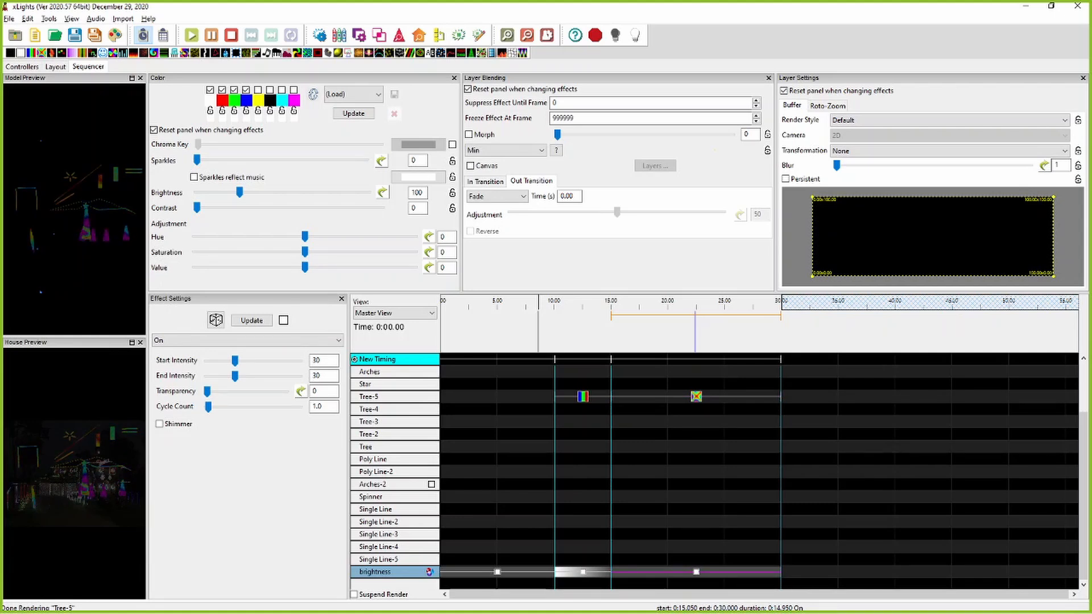
scroll(722, 464, "up", 3)
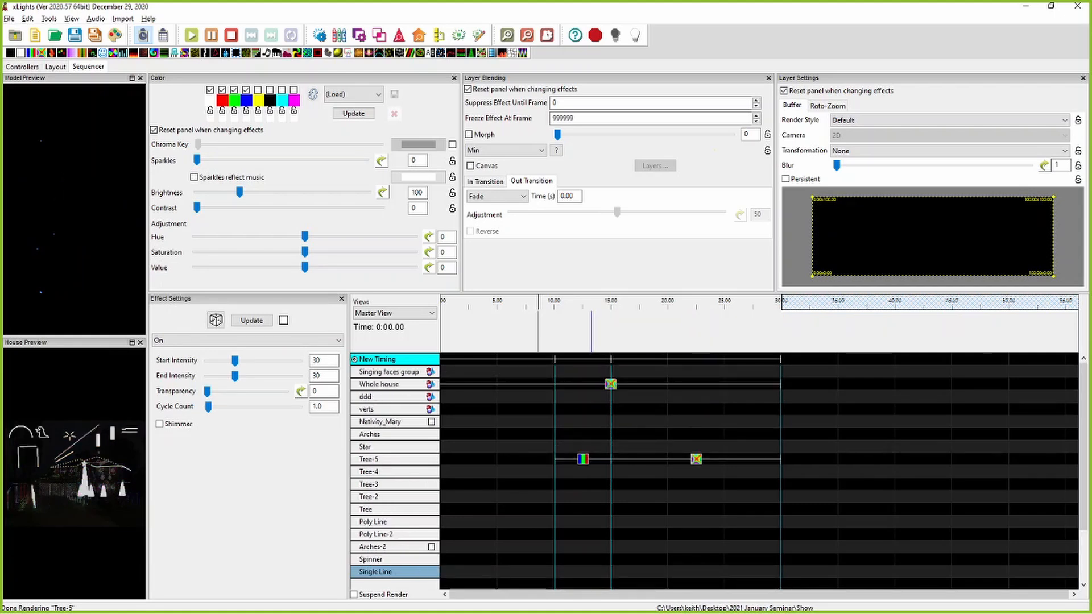
left_click(610, 384)
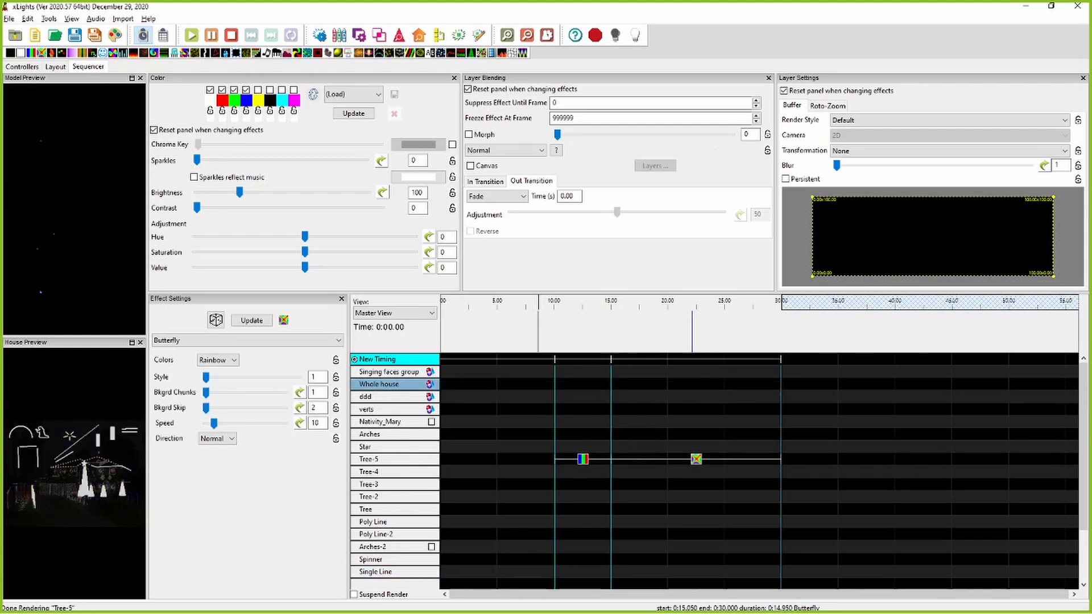
Step: Insert a layer above the Butterfly effect on Tree-5 and place a Spirals effect on it from about 15 to 30 seconds
left_click(694, 459)
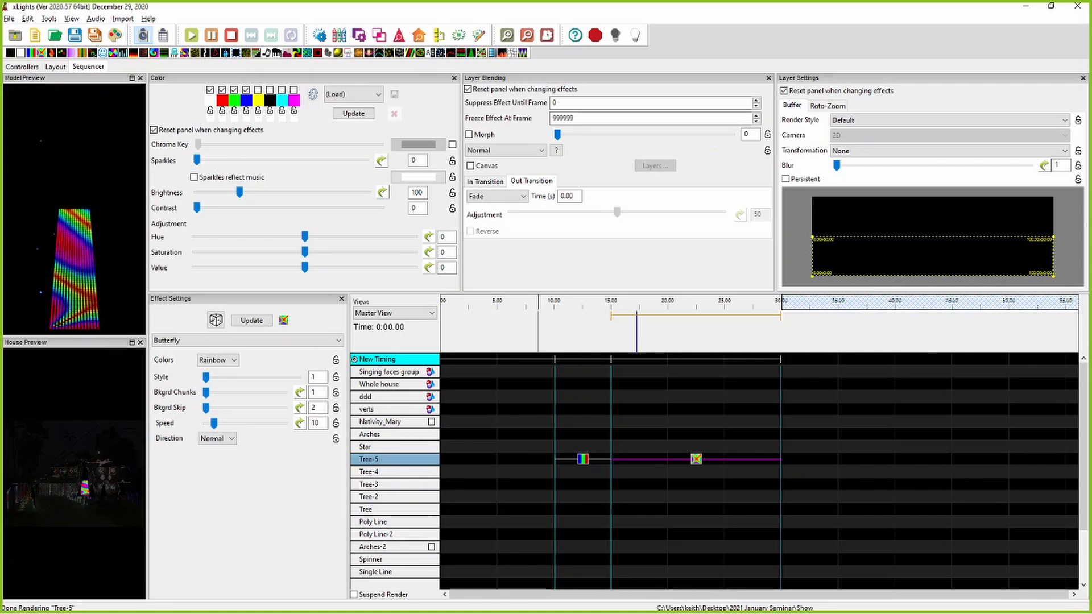
right_click(410, 458)
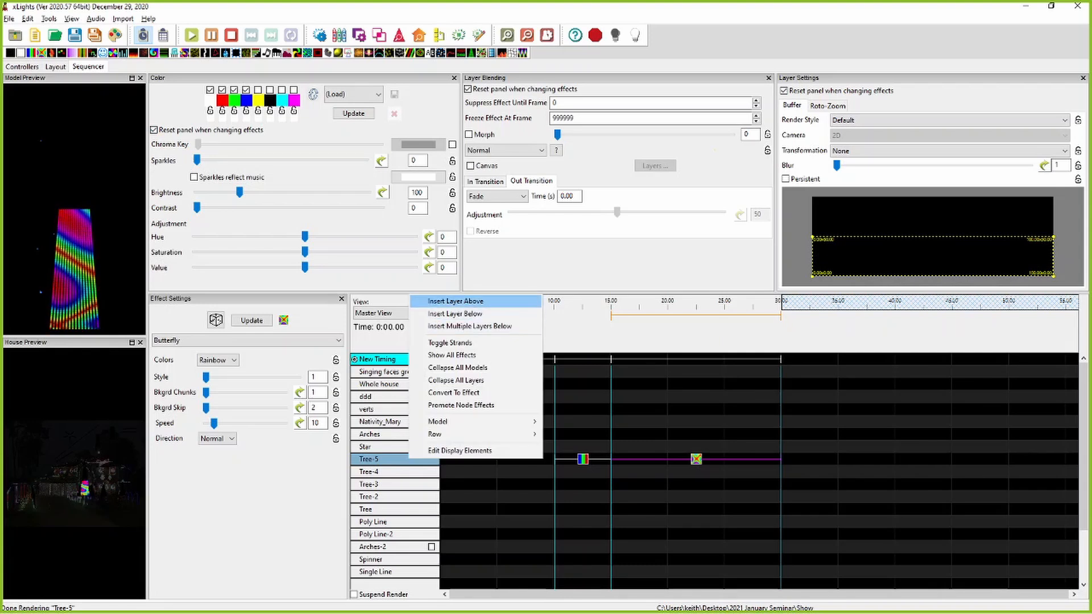
left_click(455, 301)
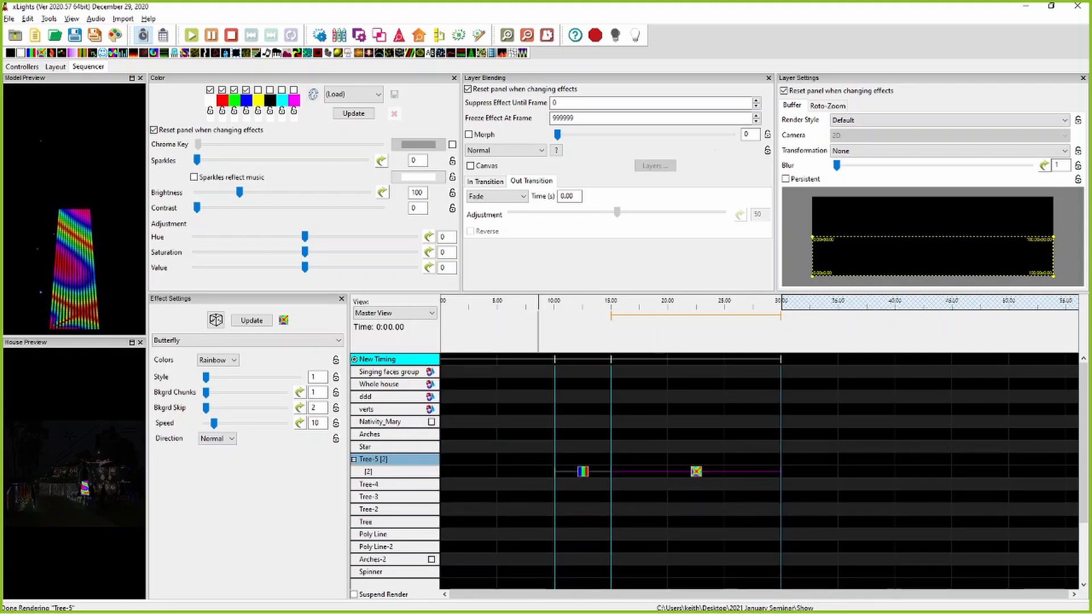
left_click_drag(410, 53, 700, 459)
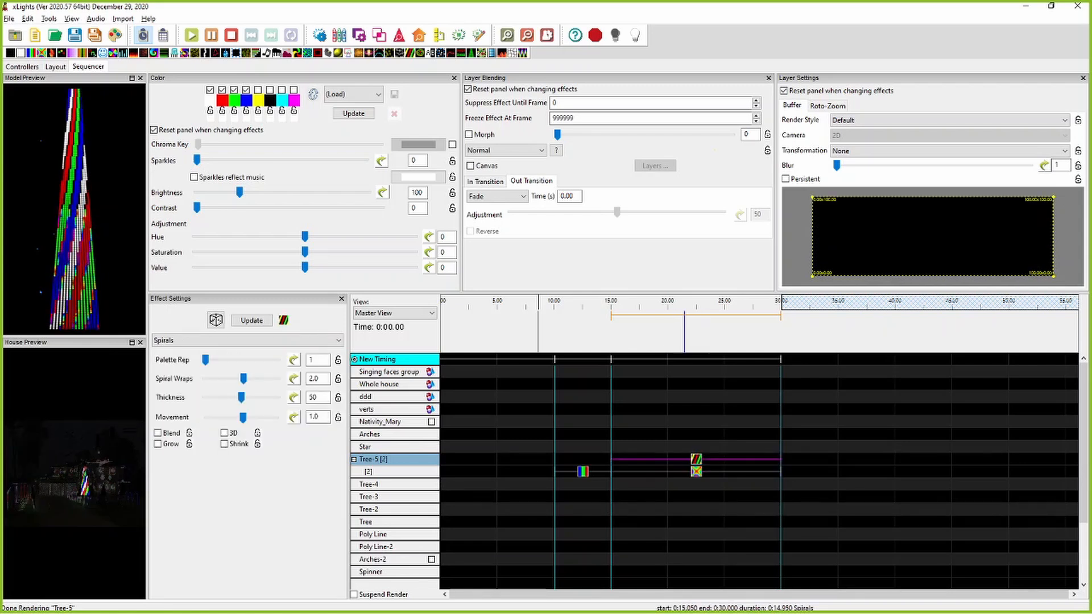
Step: Restrict the Spirals effect on Tree-5 to the top half of the buffer
right_click(857, 223)
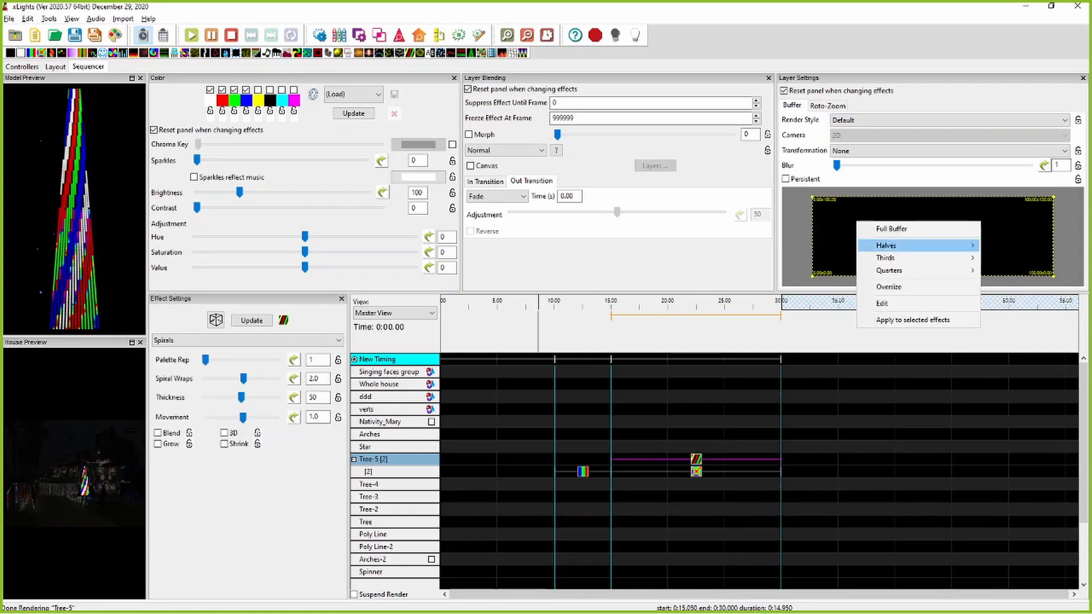
mouse_move(886, 245)
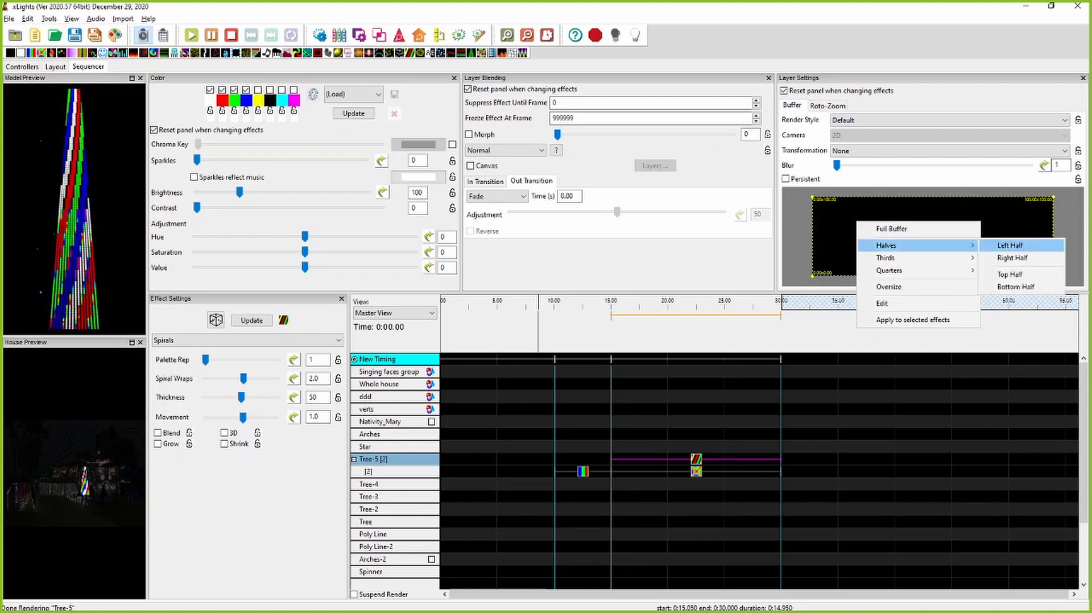
left_click(1009, 274)
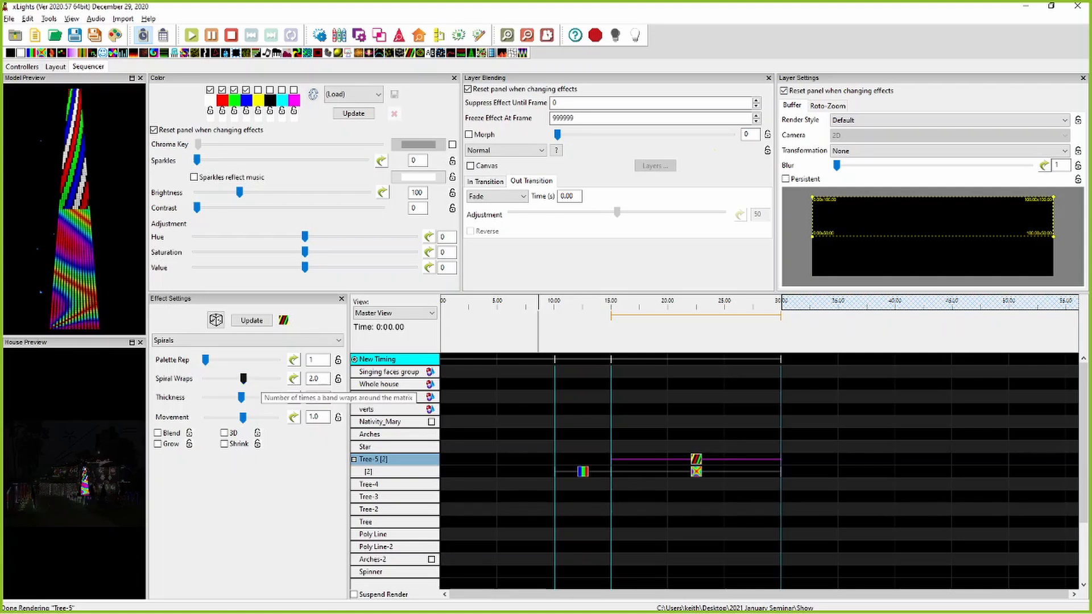
Step: Apply the preset Saw Tooth value curve to the Spiral Wraps setting of the Spirals effect on Tree-5
mouse_move(244, 378)
left_mouse_down()
mouse_move(225, 379)
mouse_move(244, 379)
left_mouse_up()
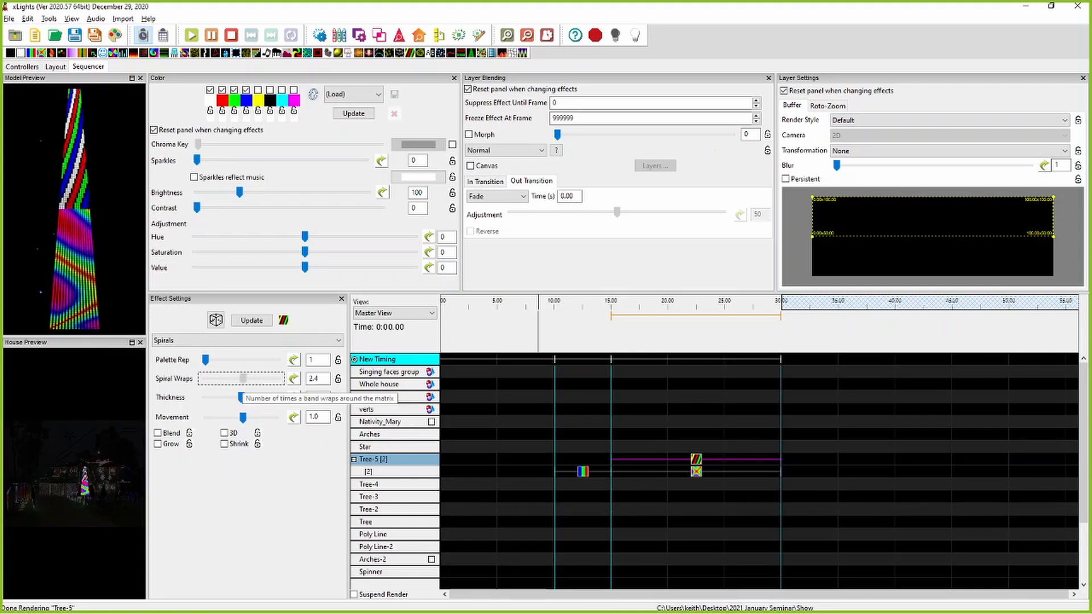
left_click(294, 379)
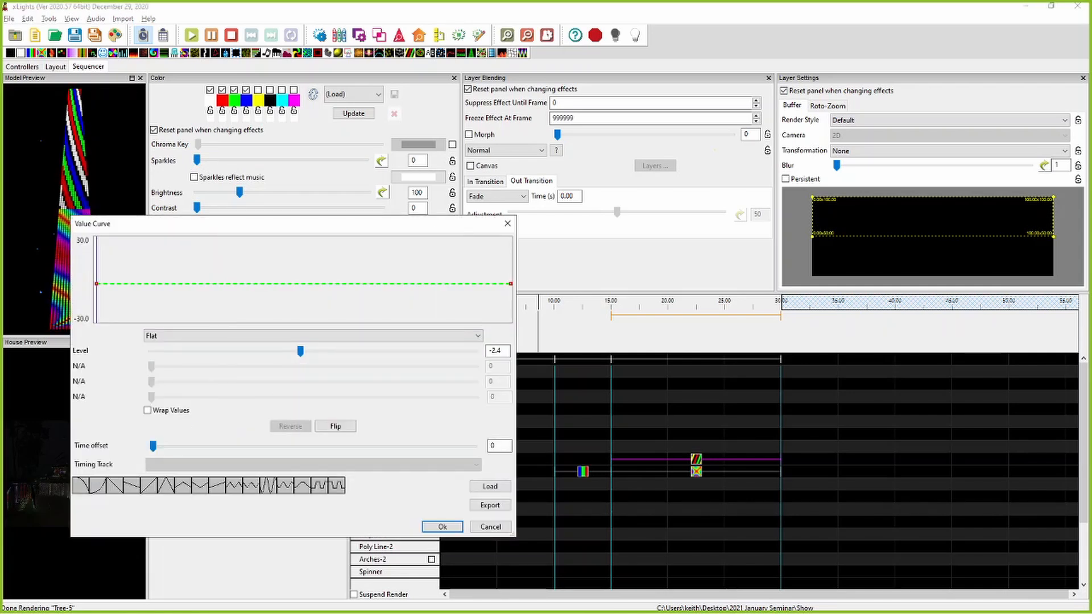
left_click(235, 486)
left_click(443, 527)
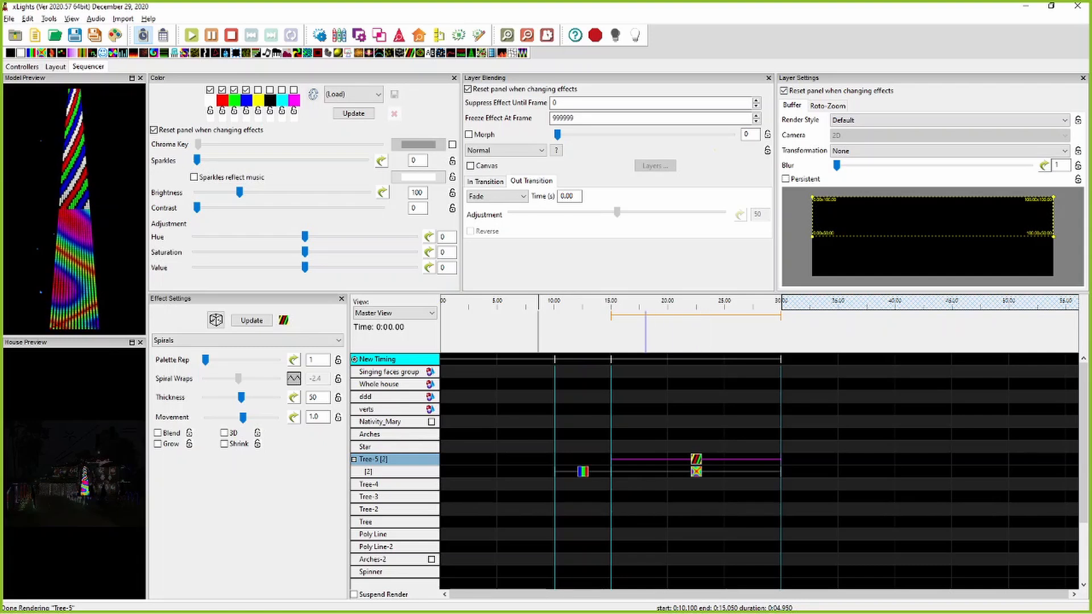
Step: Add four timing marks to the New Timing track at about 18, 21, 24 and 27 seconds
key("t")
left_click(714, 331)
key("t")
left_click(751, 331)
key("t")
left_click(682, 331)
key("t")
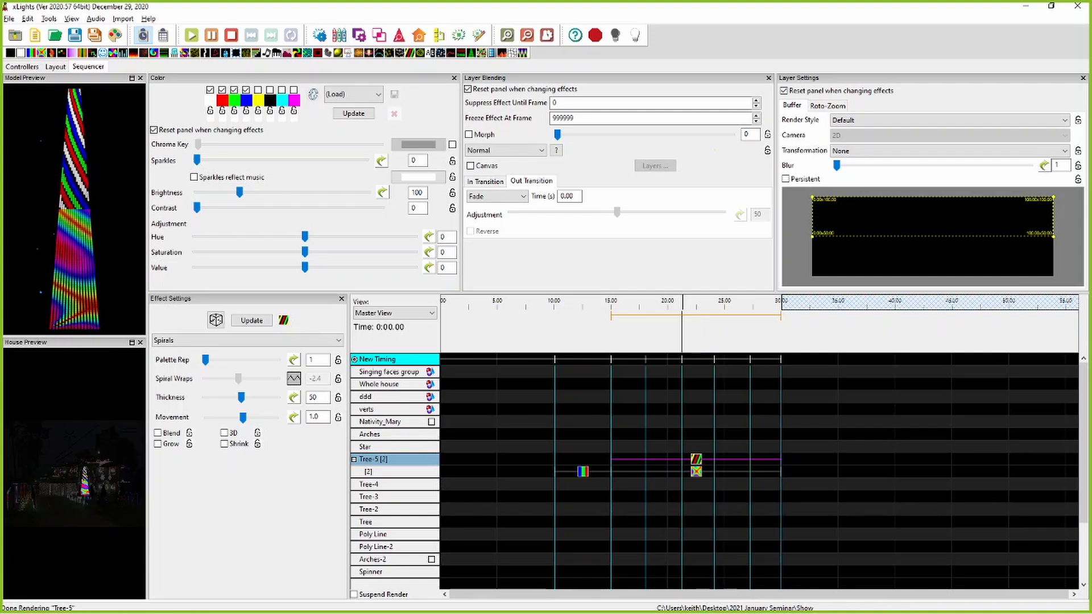
Step: Reduce the Spiral Wraps saw tooth value curve to 3 cycles
left_click(294, 378)
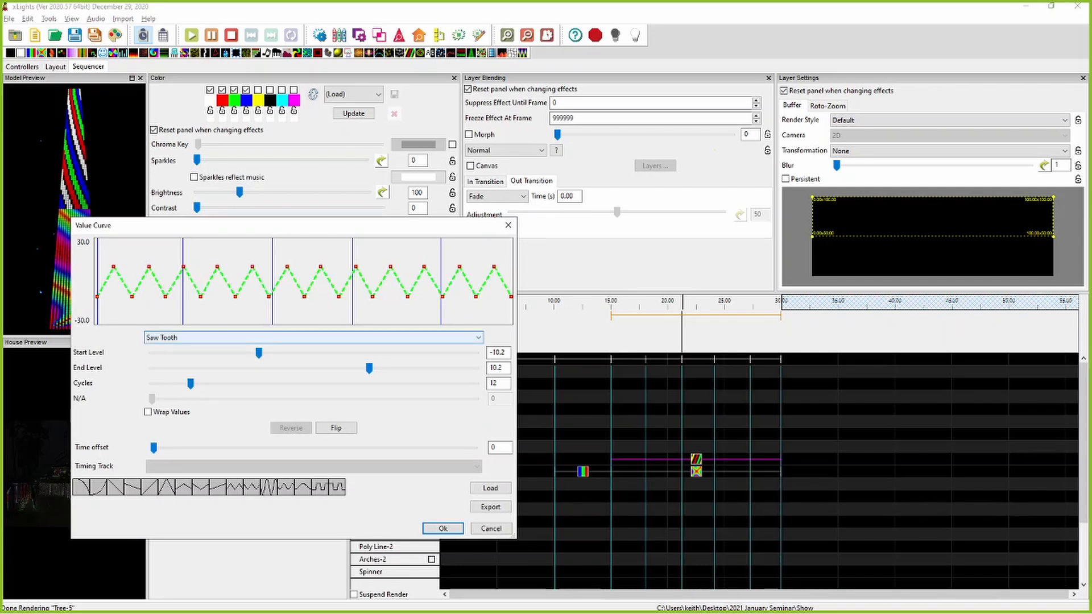
left_click(314, 338)
key("Escape")
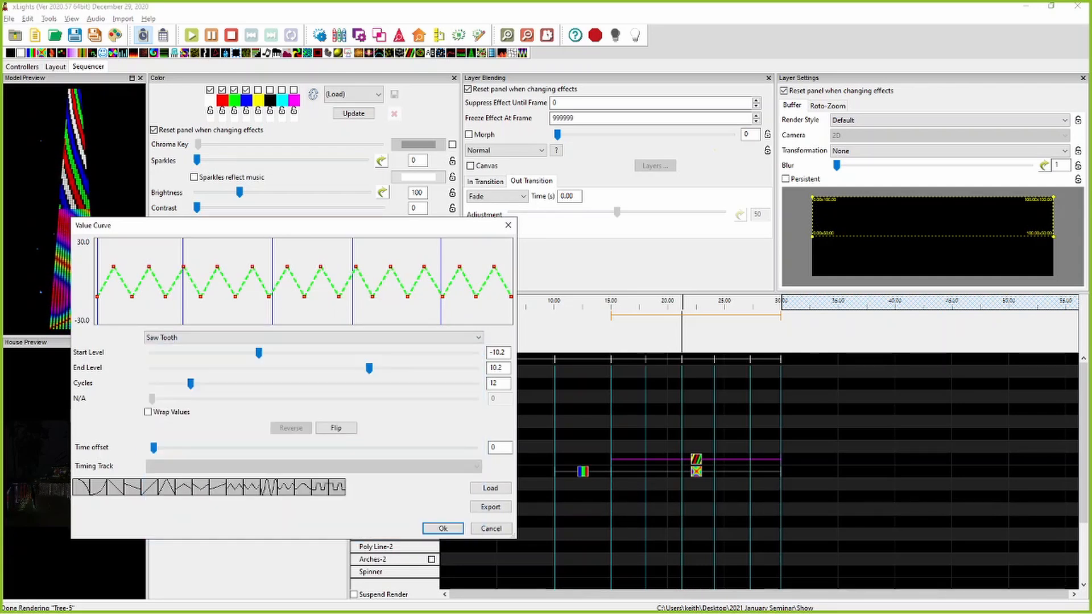
left_click(171, 384)
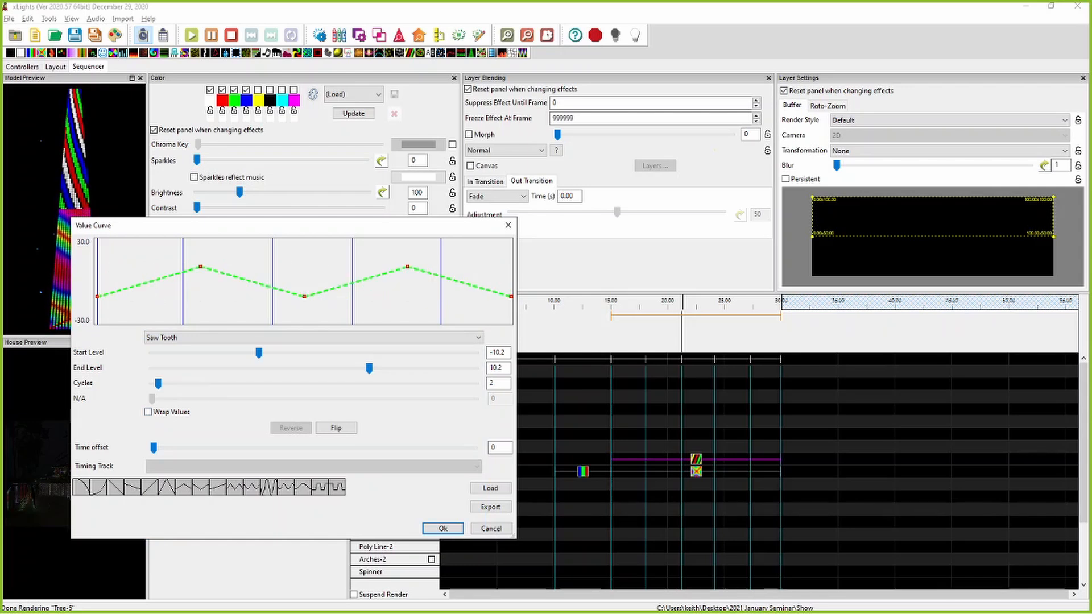
left_click_drag(159, 383, 163, 383)
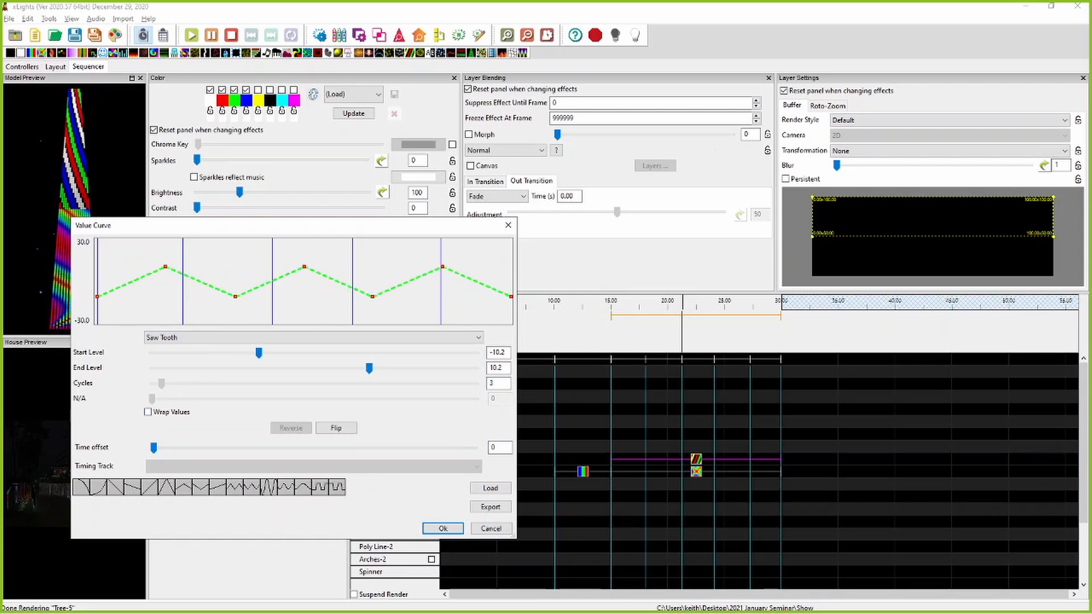
Step: Convert the Spiral Wraps curve to Custom and move its first peak, first trough and second peak onto the successive timing marks
left_click(193, 338)
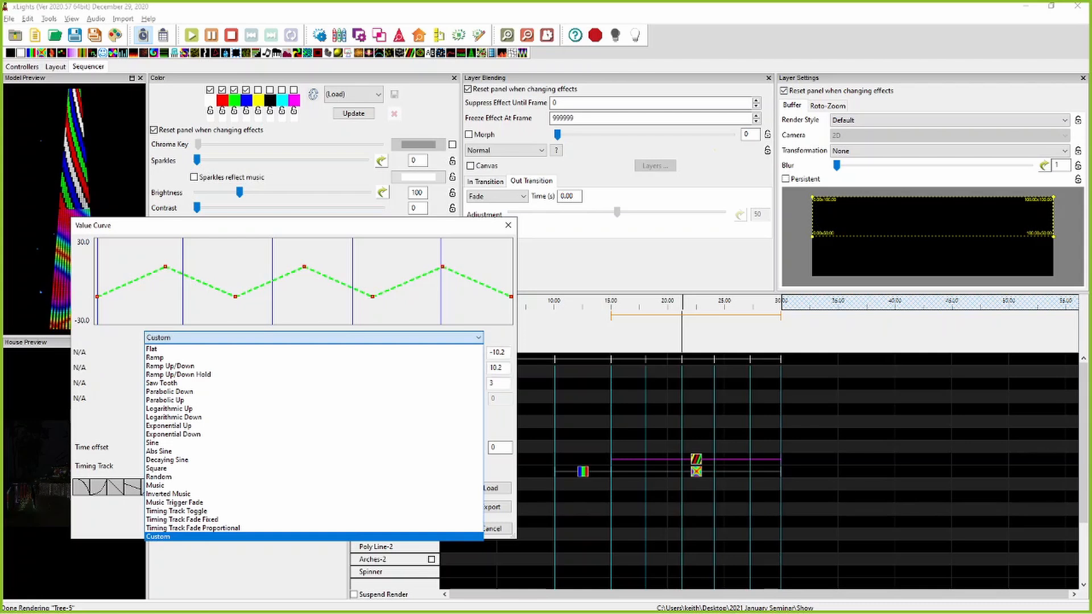
left_click(164, 536)
left_click_drag(165, 267, 182, 267)
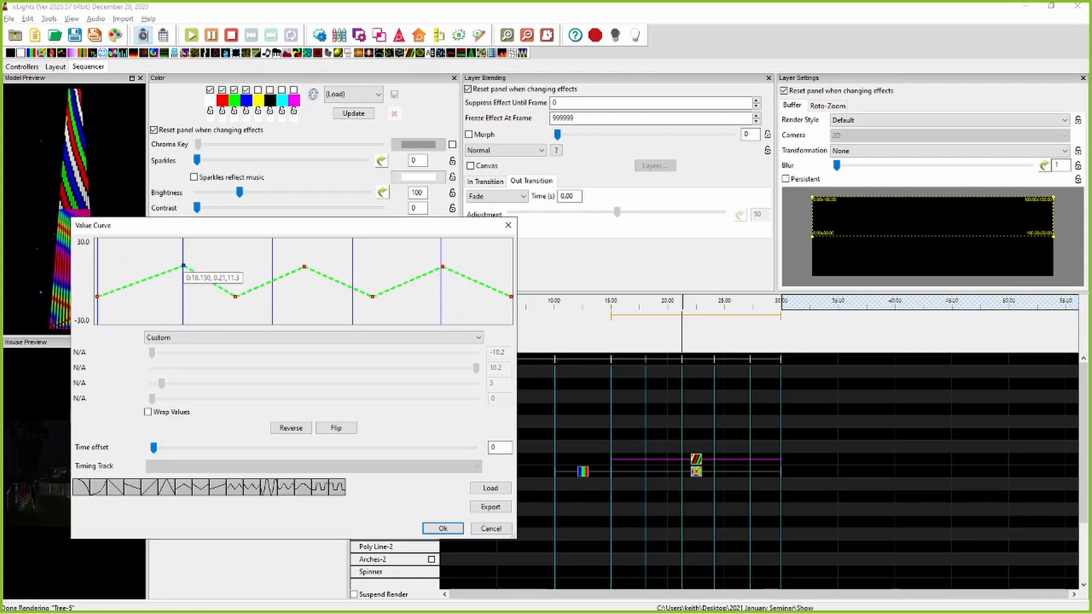
left_click_drag(234, 296, 273, 306)
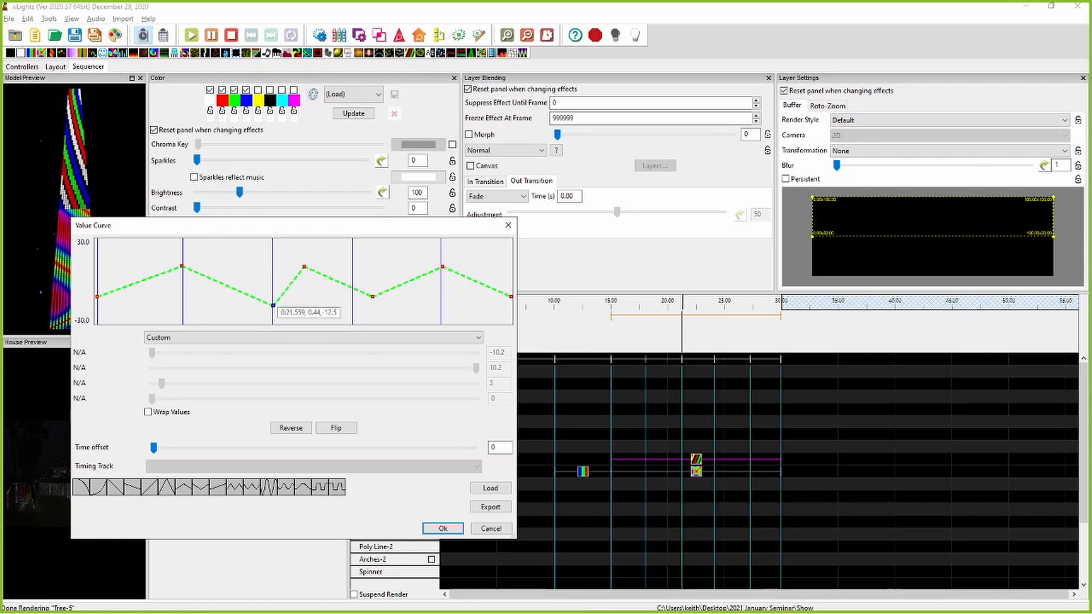
left_click_drag(304, 267, 353, 267)
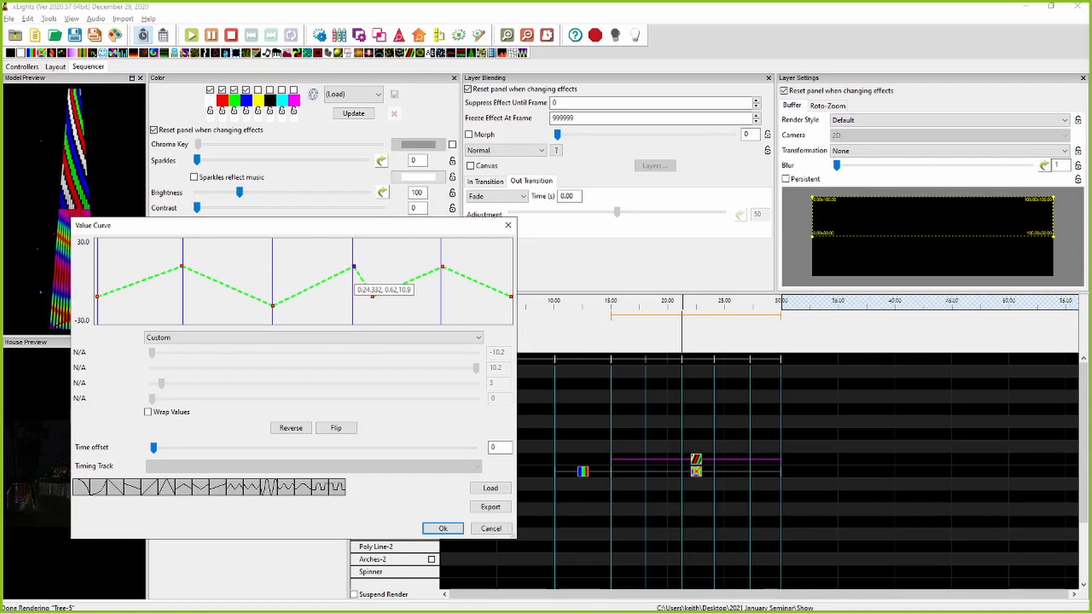
Step: Delete the curve's second trough, lower the last peak into a trough at the final inner timing mark, and raise the end point
left_click(373, 296)
key("Delete")
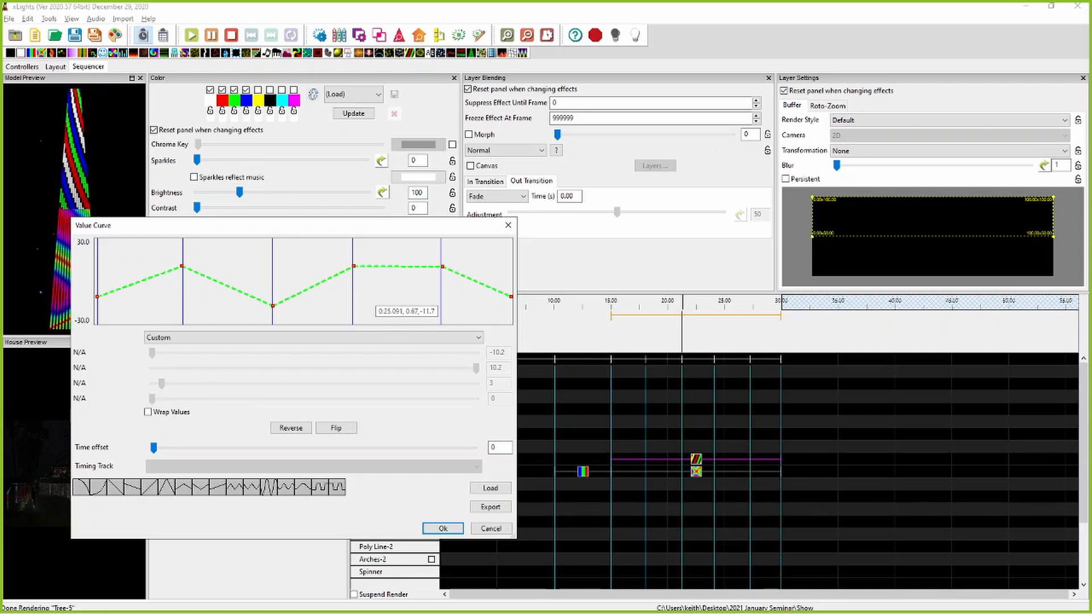
left_click_drag(443, 266, 441, 309)
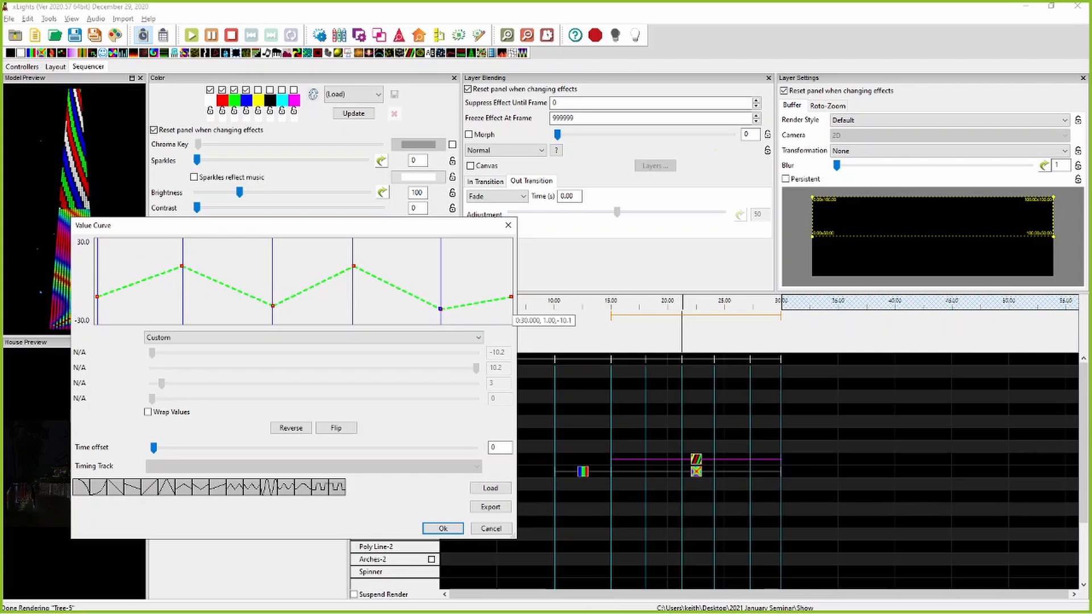
left_click_drag(511, 297, 512, 271)
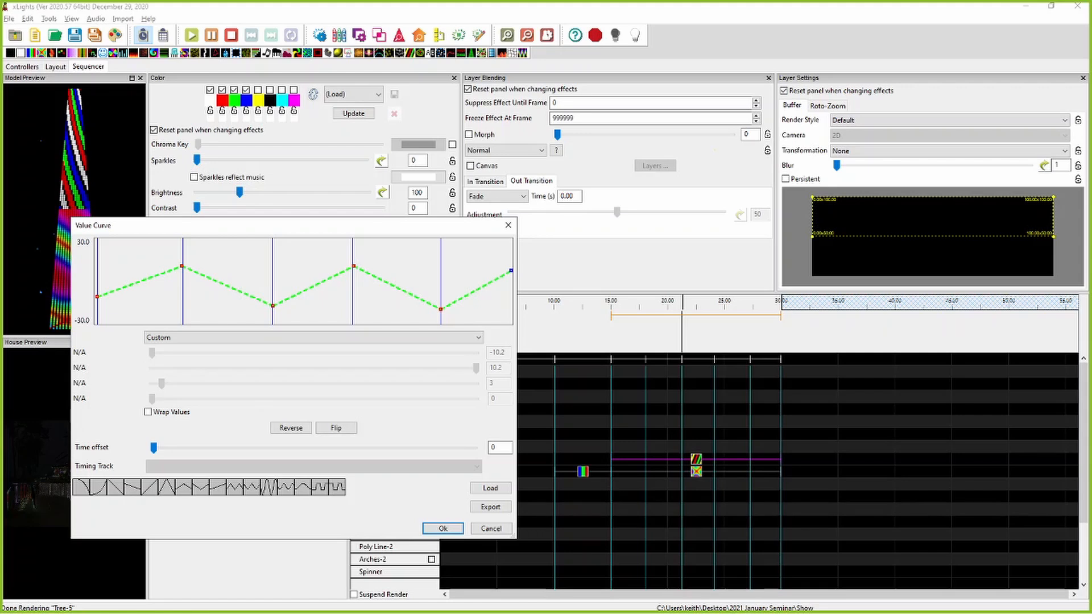
key("Return")
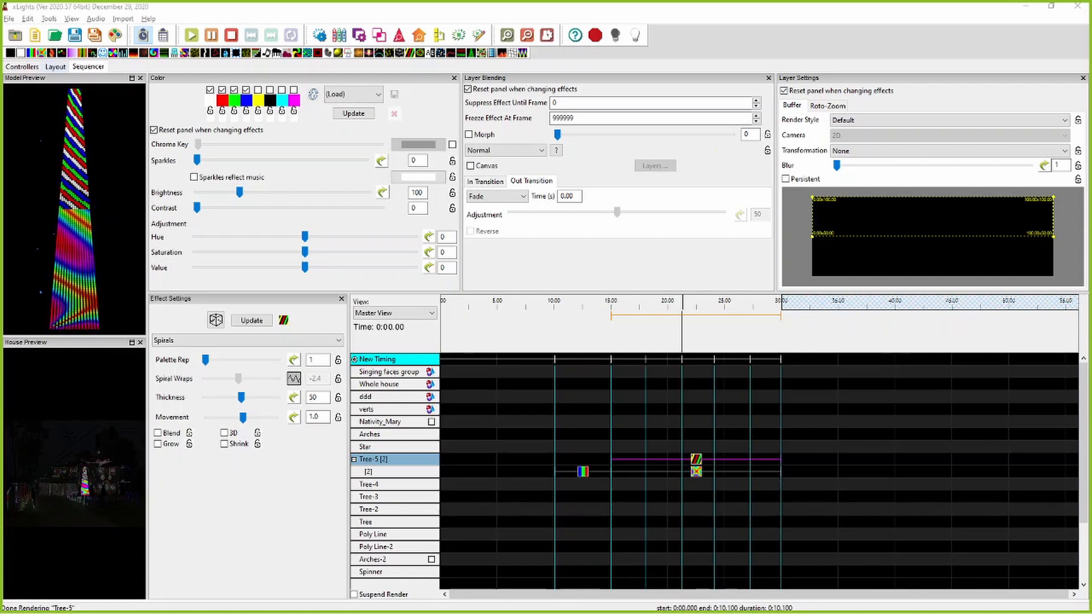
Step: Look over the available DMX model types in the layout and return to the sequence
left_click(55, 67)
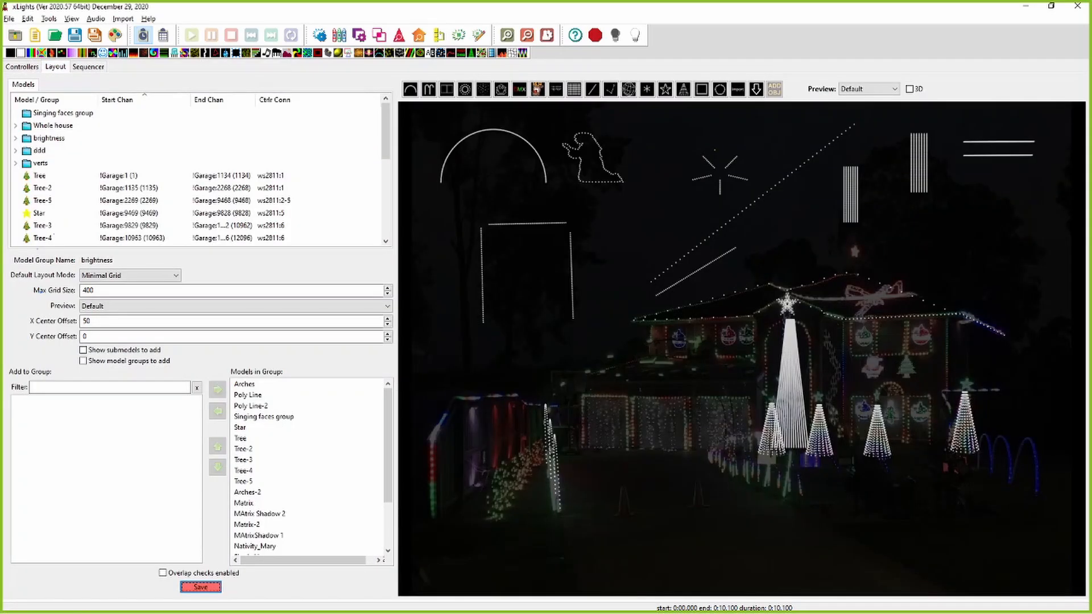
left_click(519, 89)
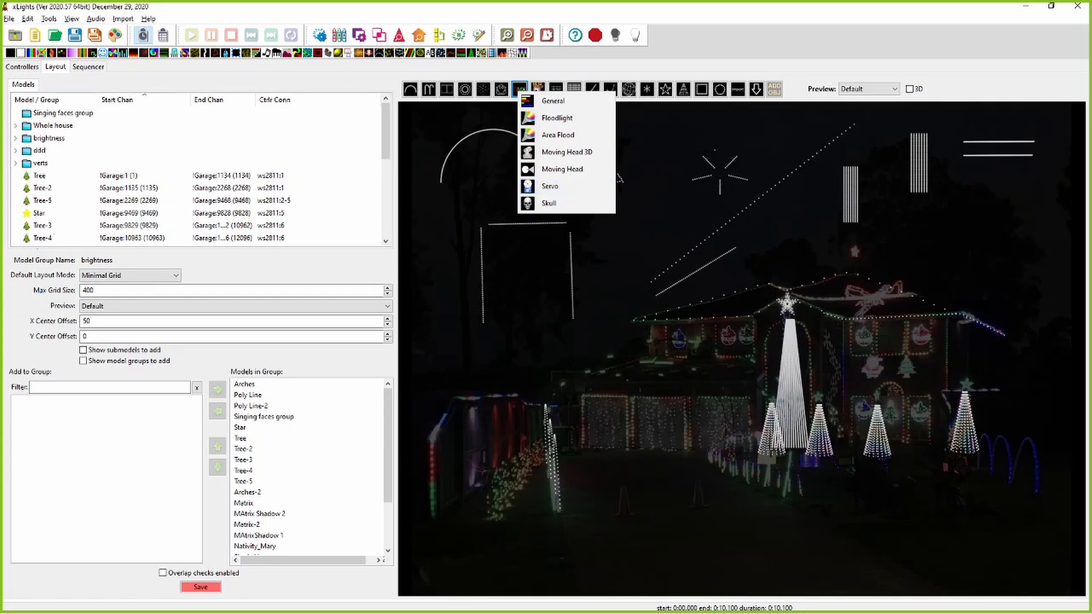
key("Escape")
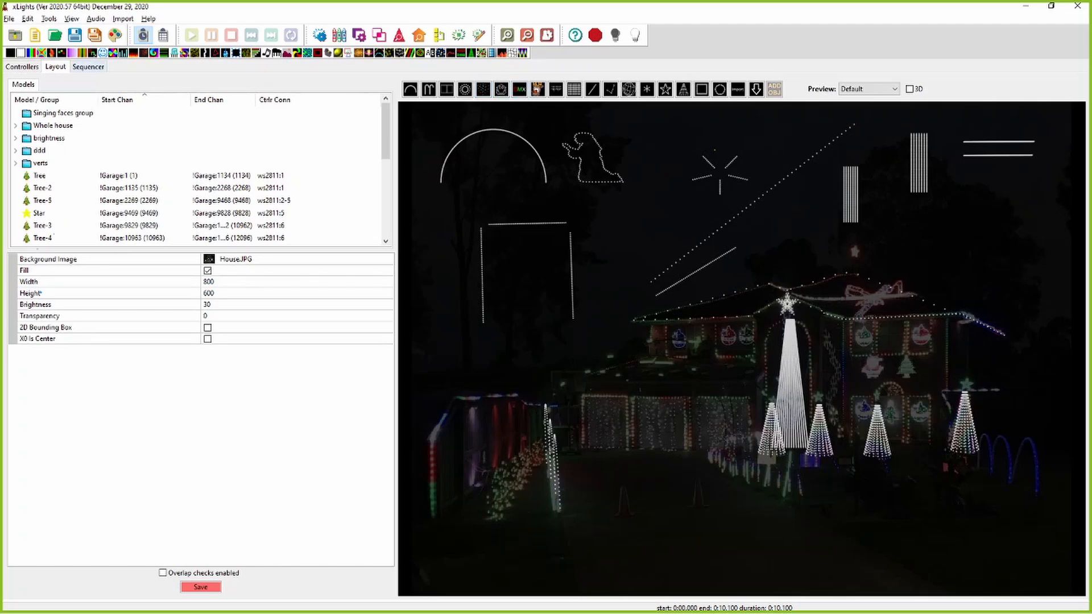
left_click(88, 67)
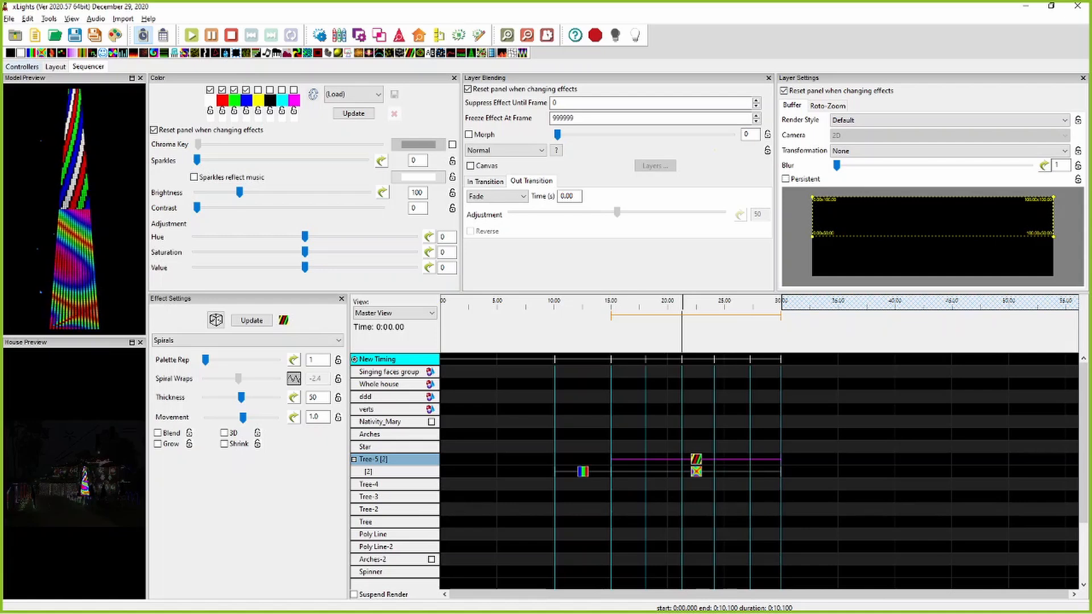
Step: Draw a new Tree model in front of the garage in the layout and set its type to Flat
left_click(55, 67)
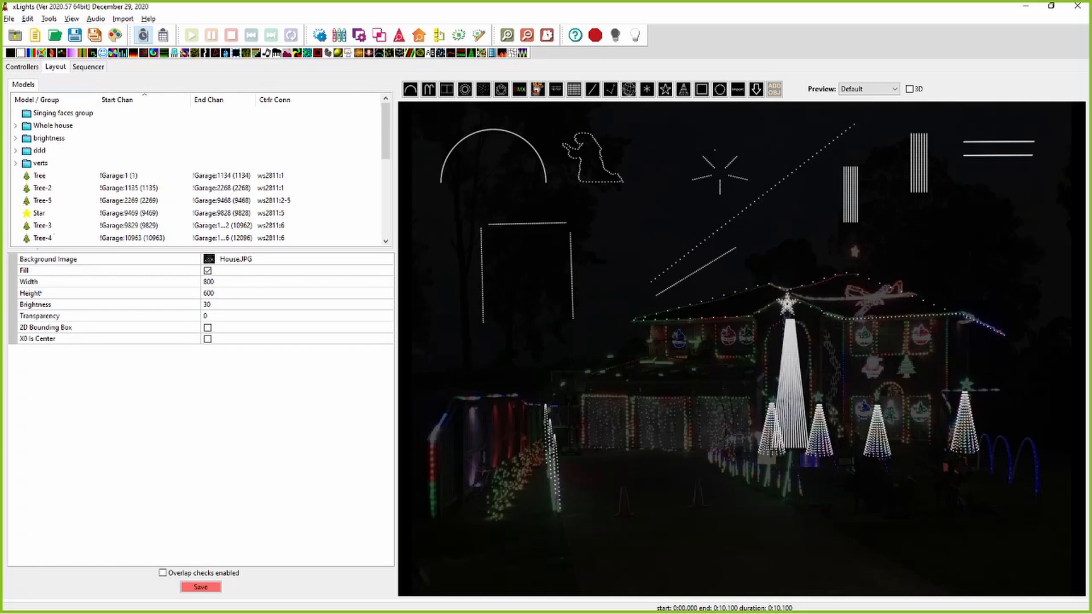
left_click(683, 89)
left_click_drag(594, 357, 666, 463)
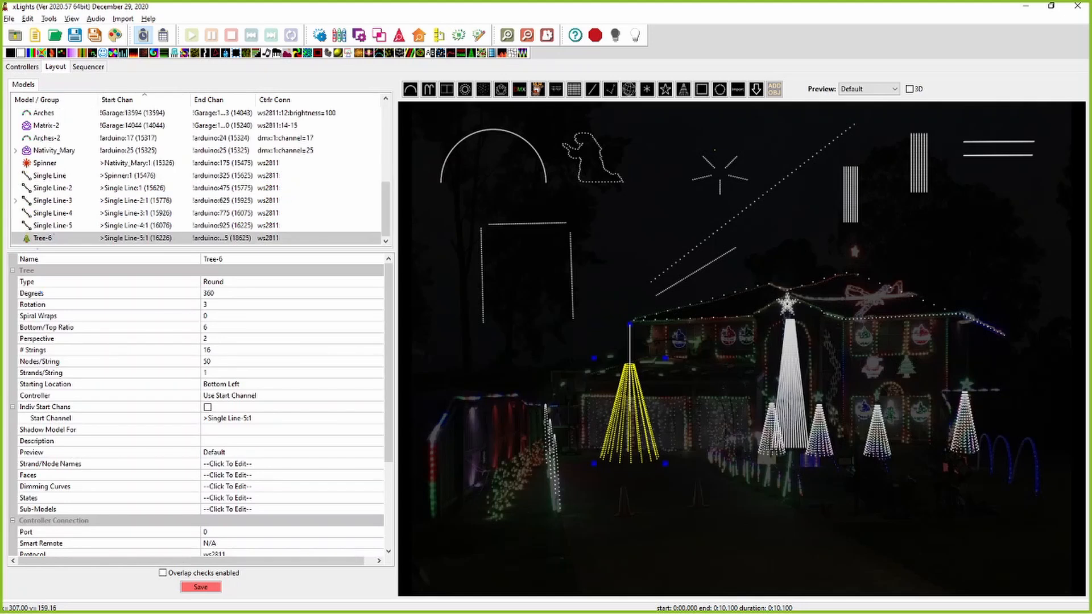
left_click(239, 281)
left_click(378, 282)
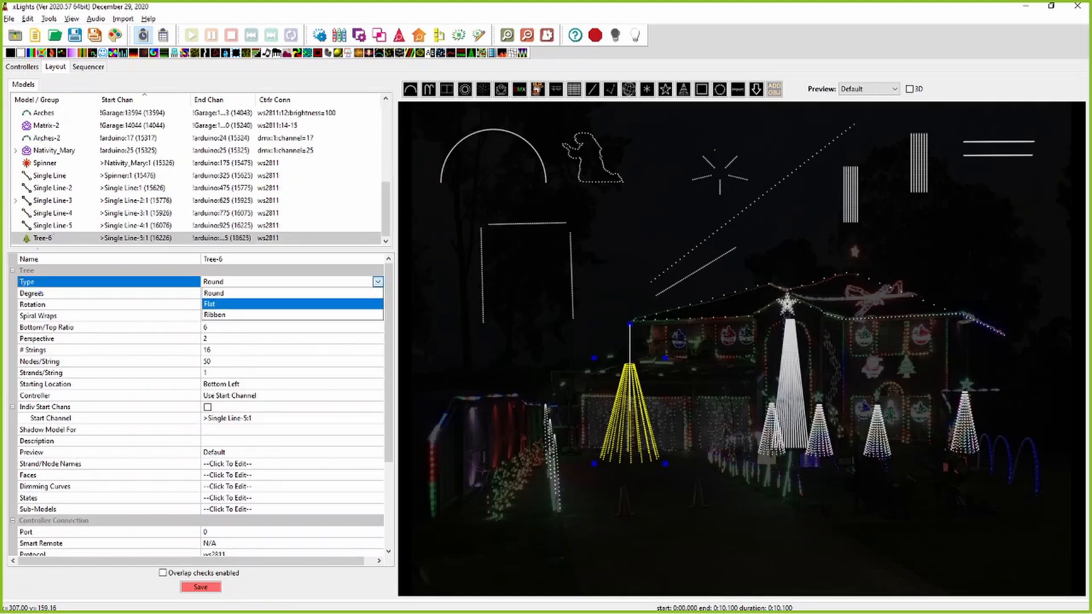
left_click(239, 304)
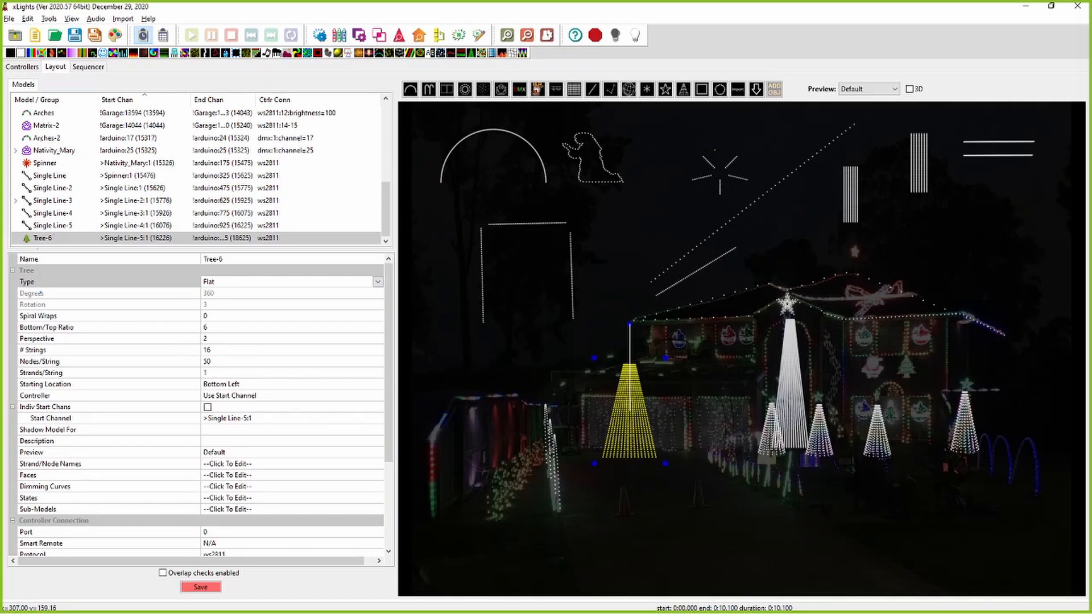
Step: Set the new tree's Bottom/Top Ratio to -6
left_click(238, 327)
type("-6")
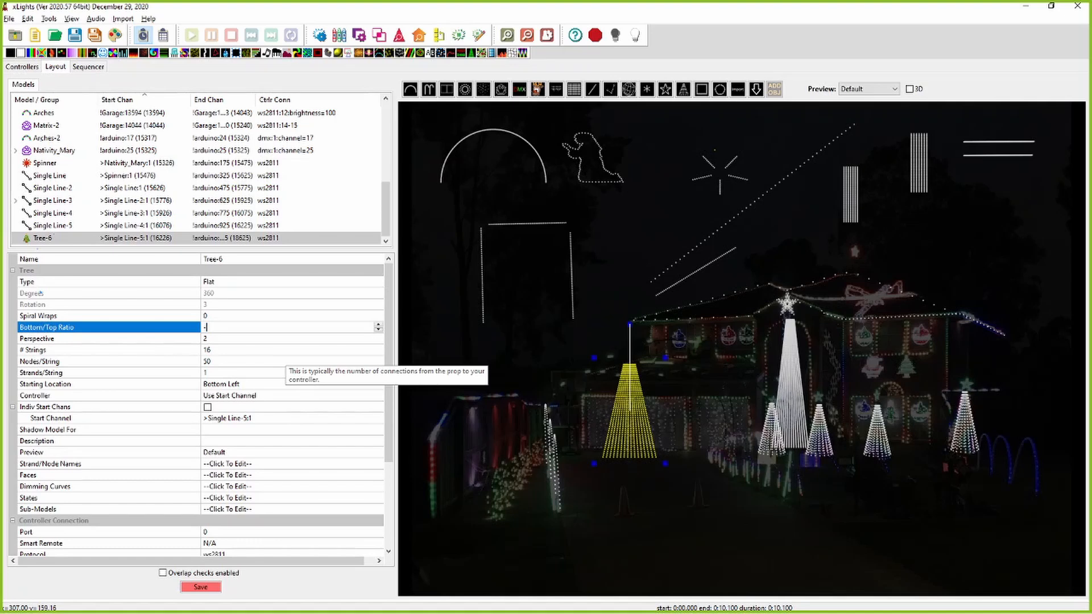
key("Return")
key("Tab")
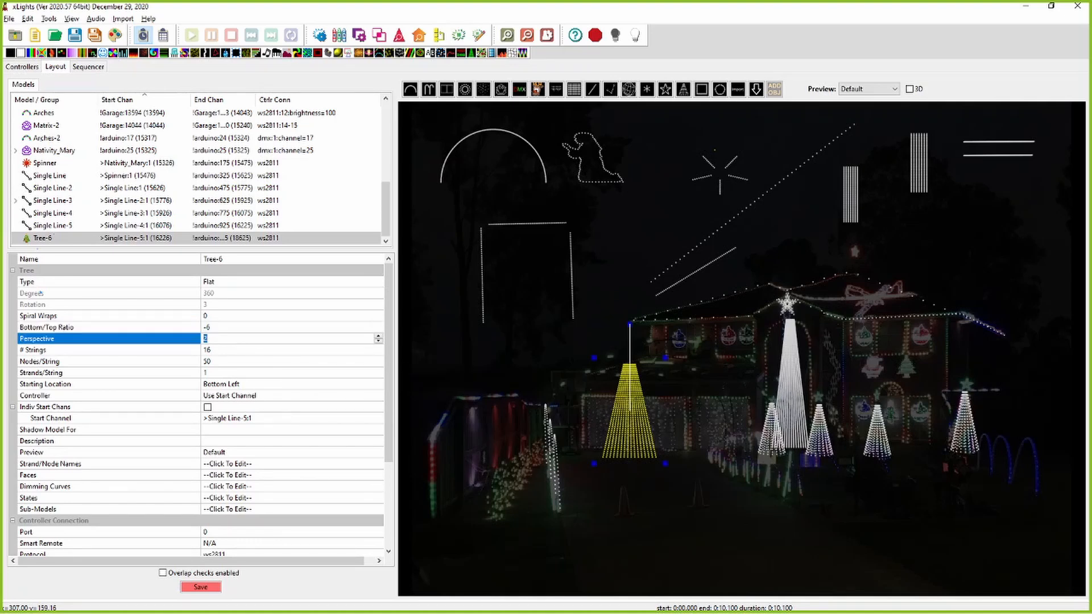
Step: Change the new tree model's type to Ribbon
left_click(285, 282)
left_click(377, 282)
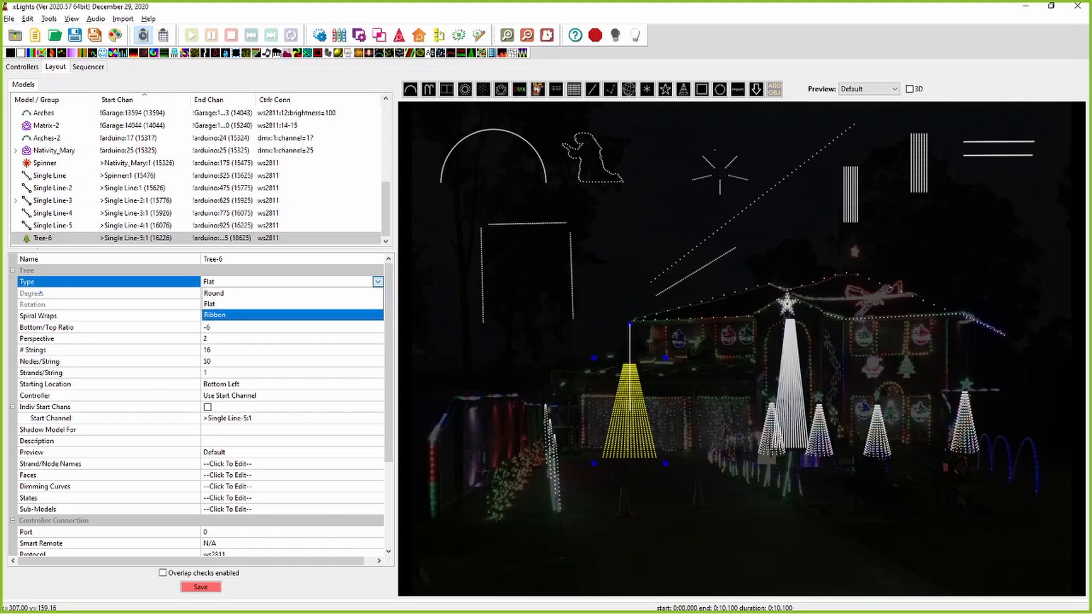
key("Return")
Step: Try Bottom/Top Ratio values of 0 and 1 on the ribbon tree
left_click(284, 327)
left_click(285, 327)
key("shift+Left")
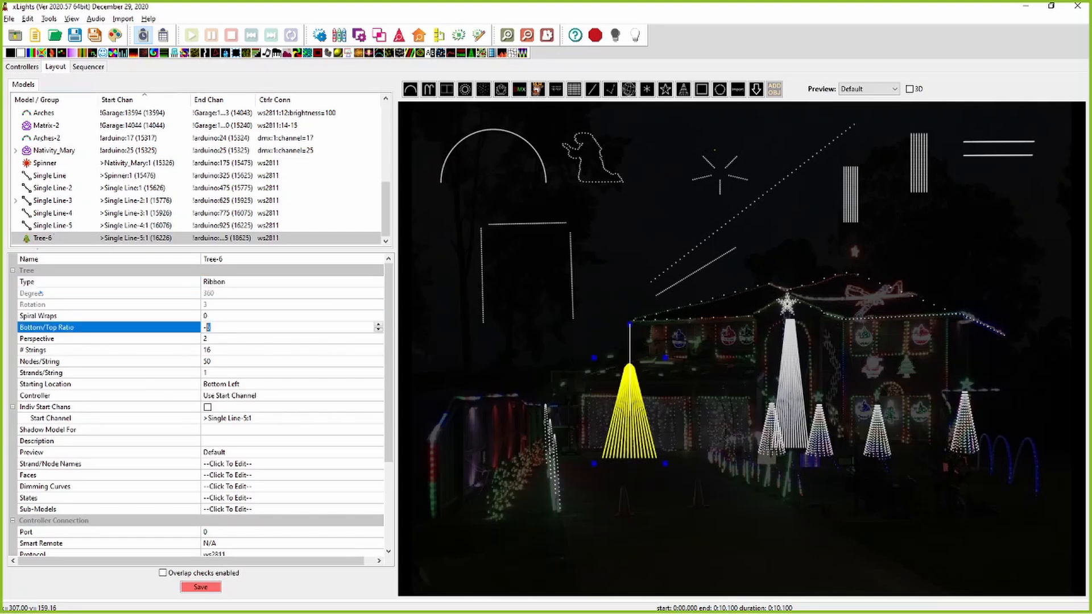
key("shift+Left")
type("0")
key("Tab")
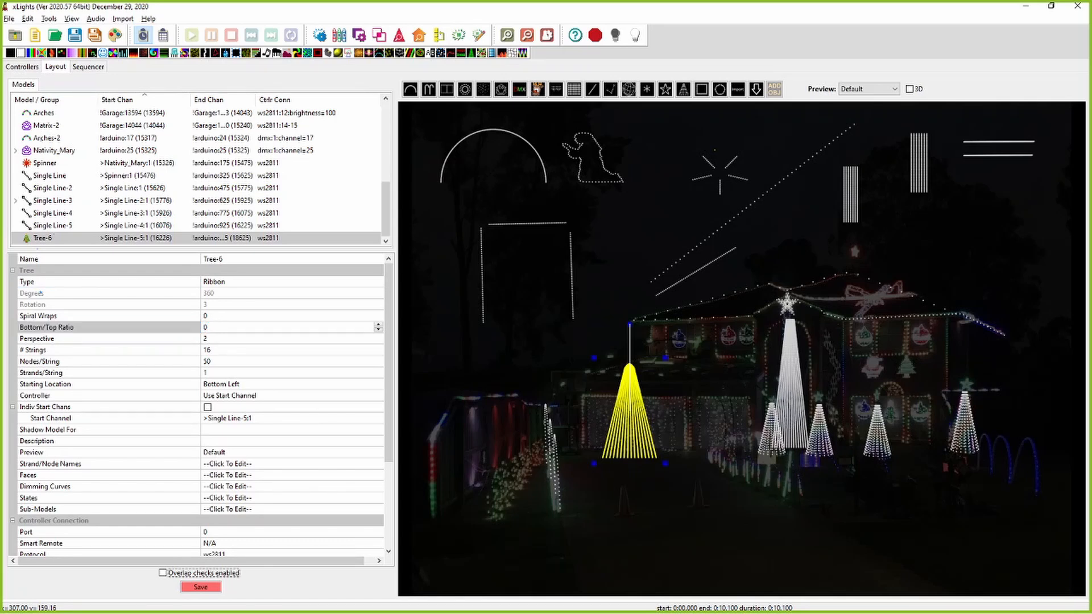
key("shift+Tab")
type("2")
type("1")
key("Tab")
Step: Switch the new tree's type to Round and set its Bottom/Top Ratio to -6
left_click(378, 282)
left_click(377, 282)
left_click(342, 293)
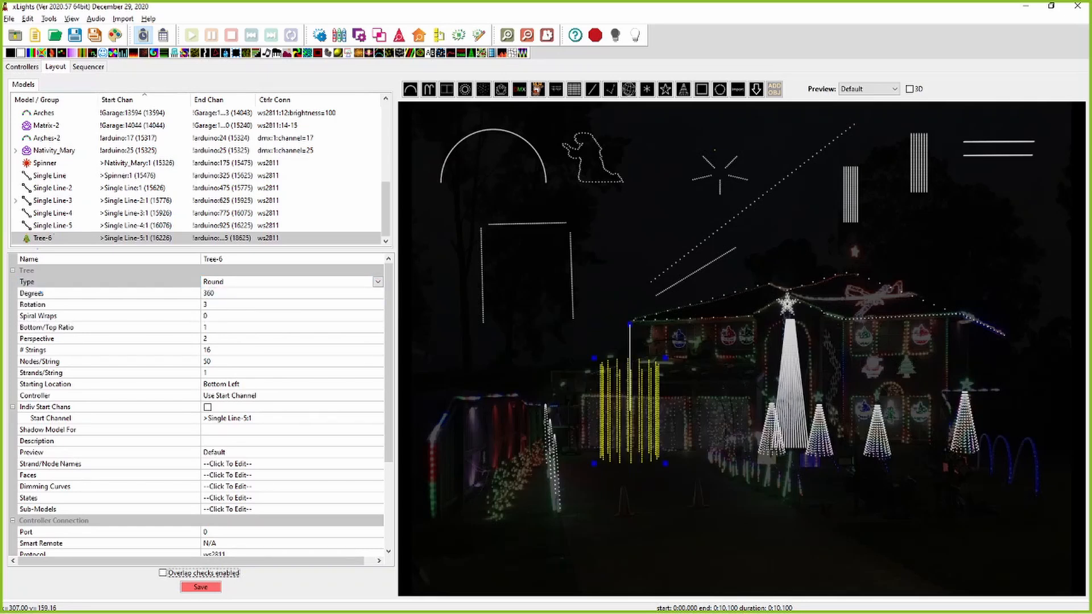
left_click(216, 327)
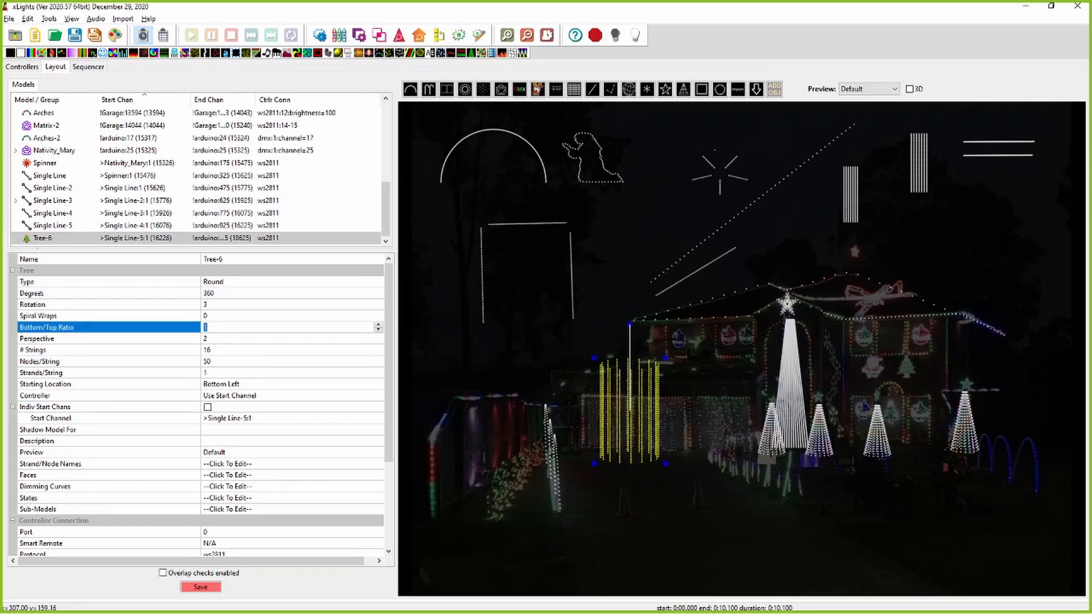
type("-6")
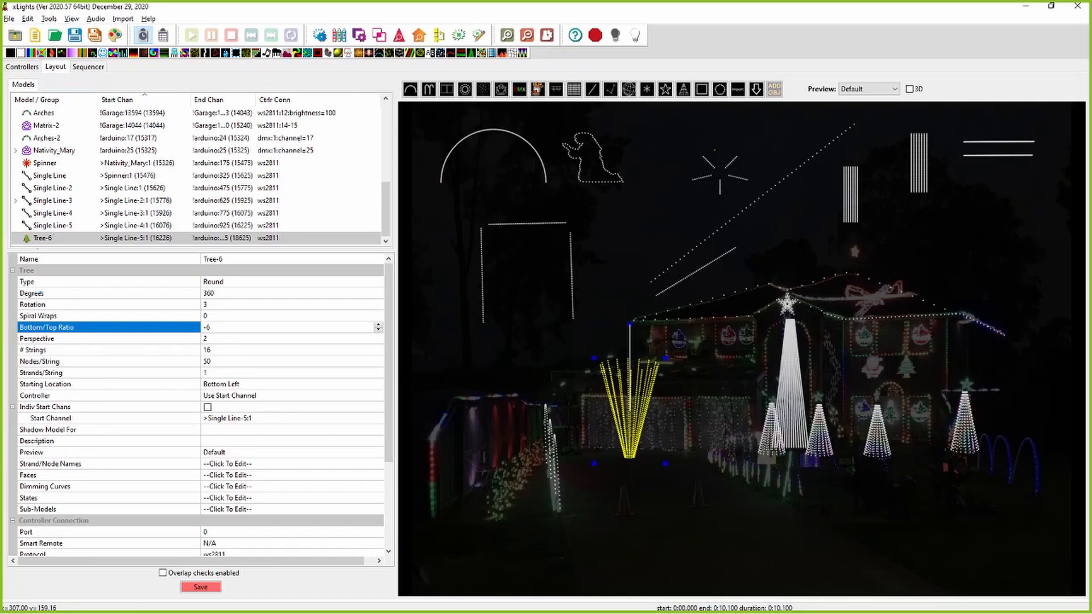
Step: Set the round tree's Degrees to 180 and move it into the sky just below the two horizontal lines
left_click(40, 294)
type("180")
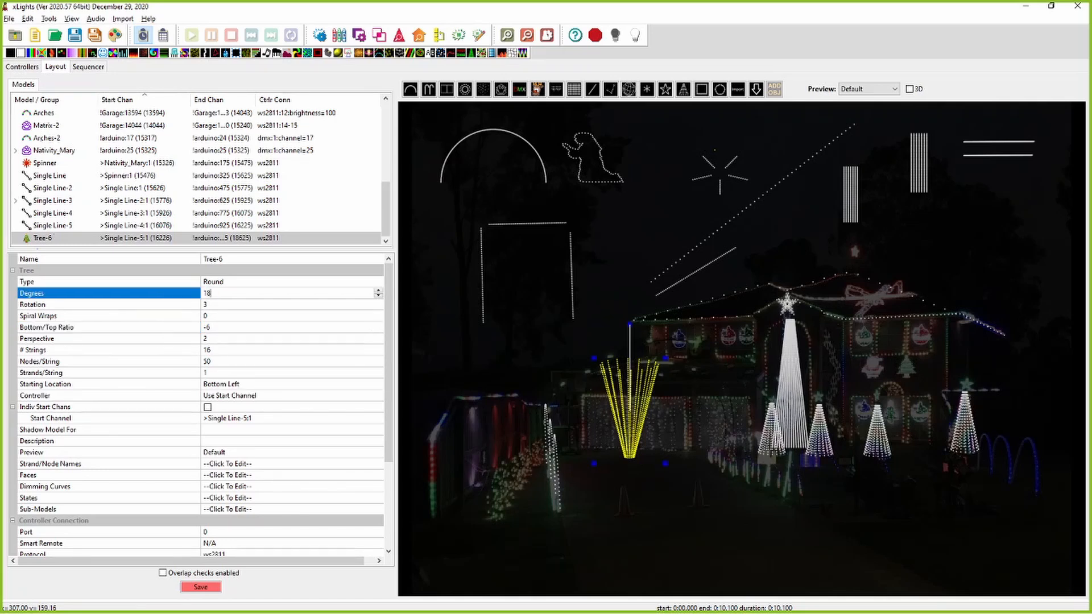
key("Return")
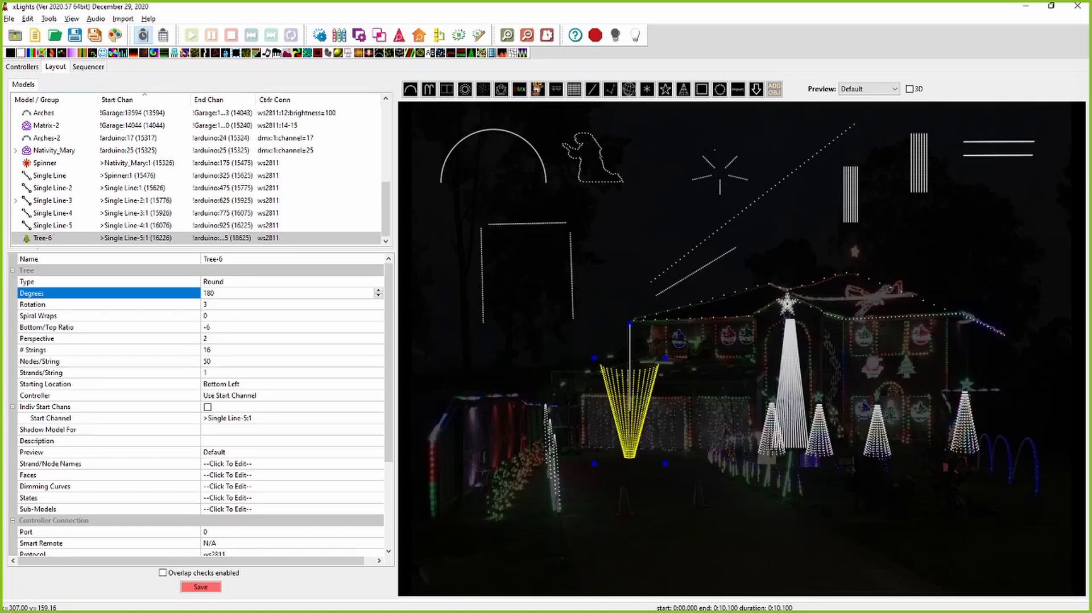
left_click_drag(629, 391, 990, 220)
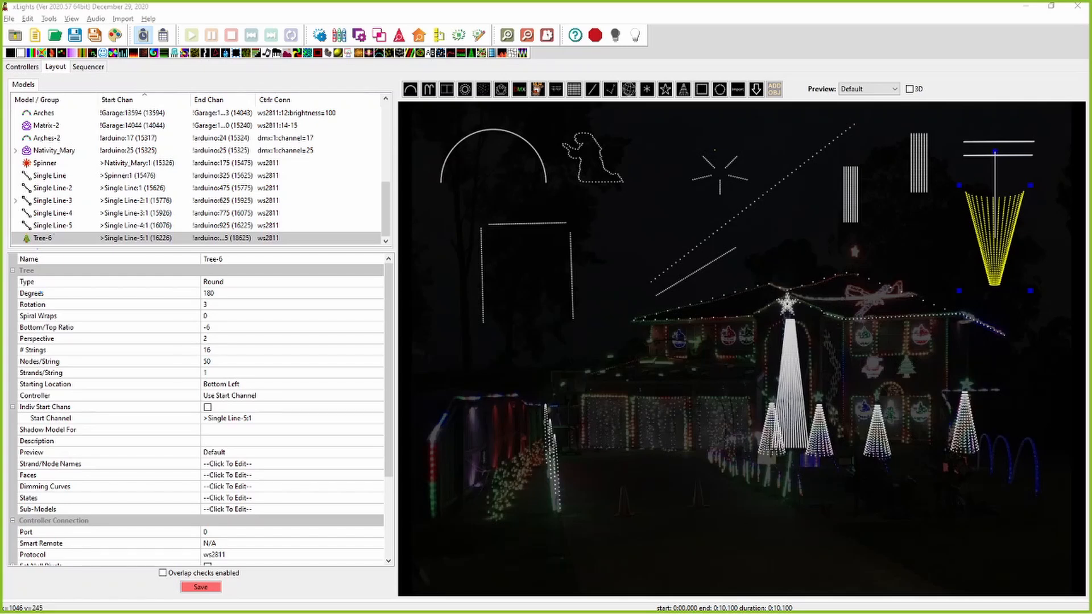
Step: Enable Set Brightness in the controller connection of Tree-3 and set its brightness to 20
left_click(879, 425)
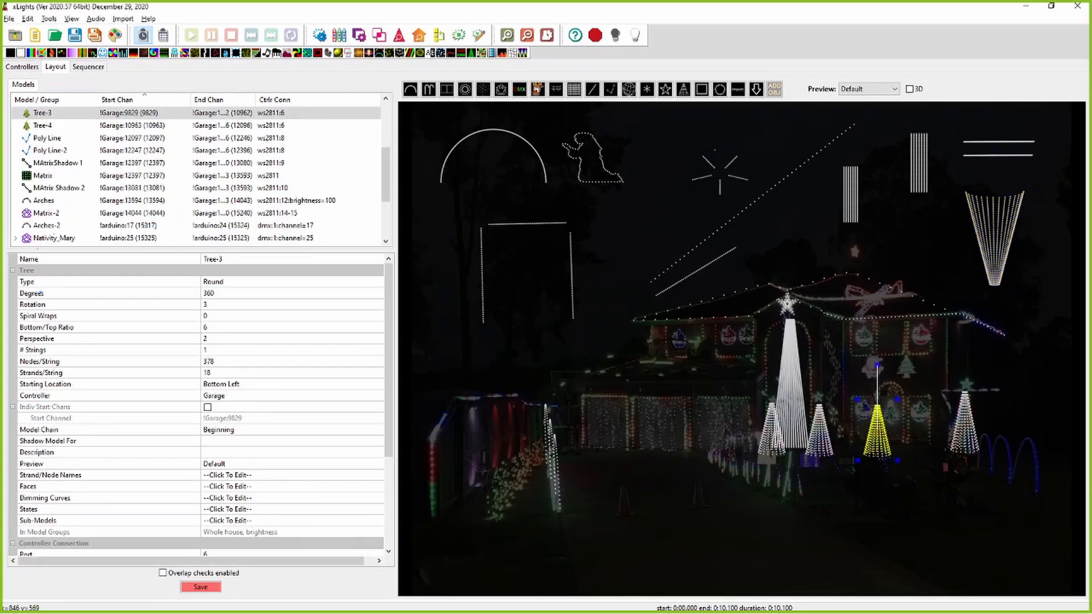
scroll(40, 294, "down", 4)
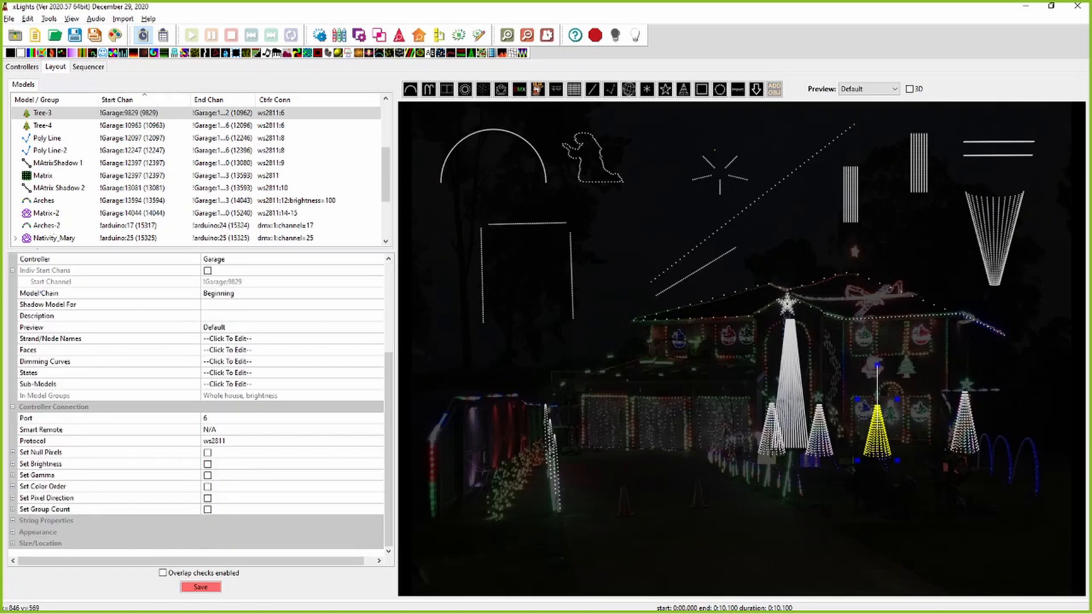
left_click(13, 464)
left_click(208, 464)
scroll(199, 406, "down", 2)
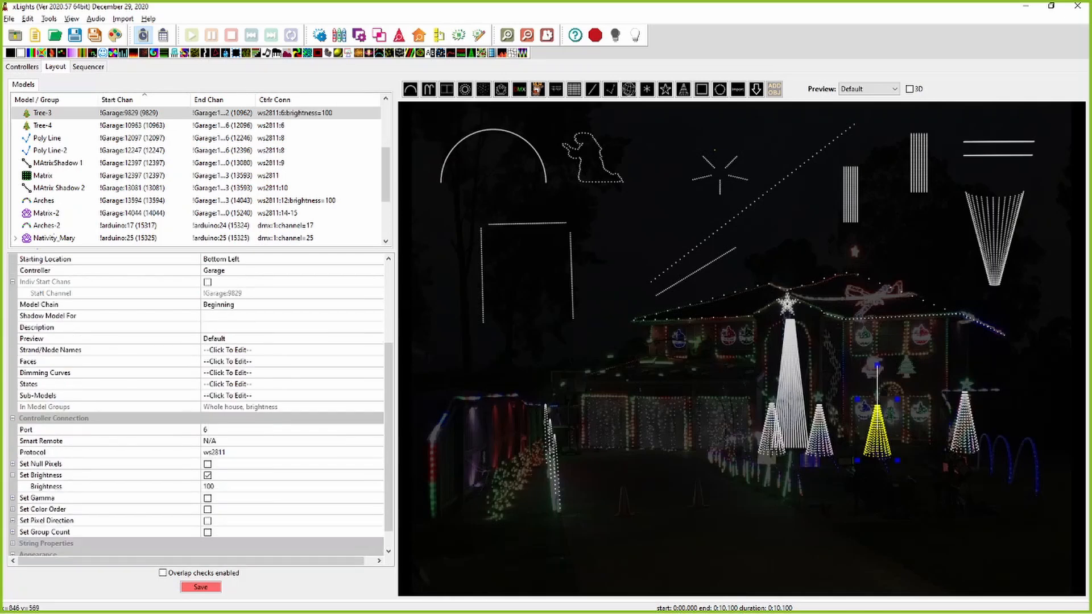
left_click(209, 487)
type("20")
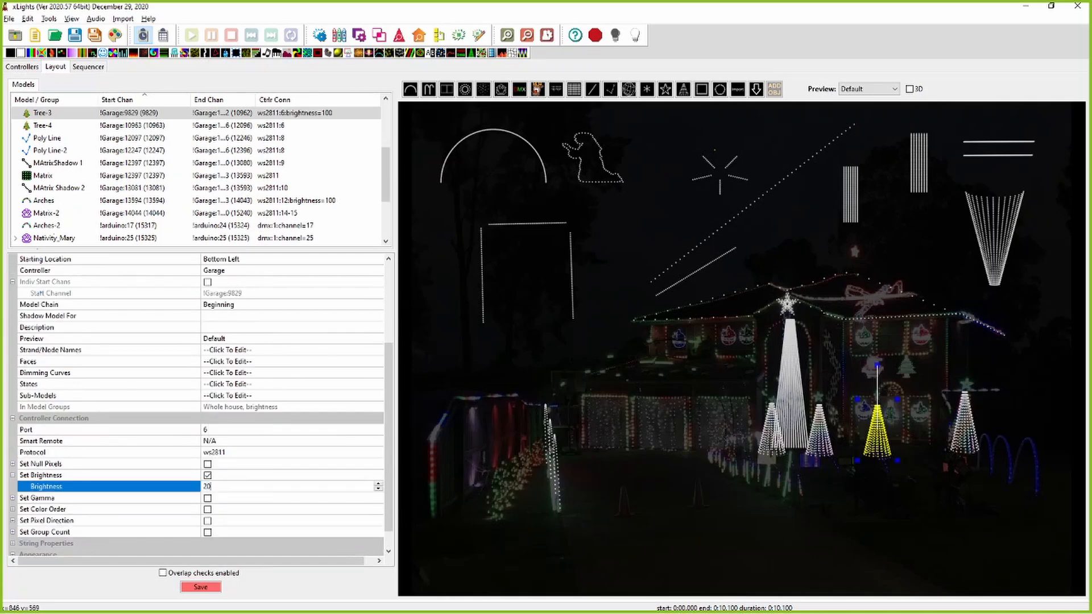
key("Tab")
Step: Give Tree-3 a Single Brightness/Gamma dimming curve with the brightness lowered to -81
scroll(199, 403, "down", 2)
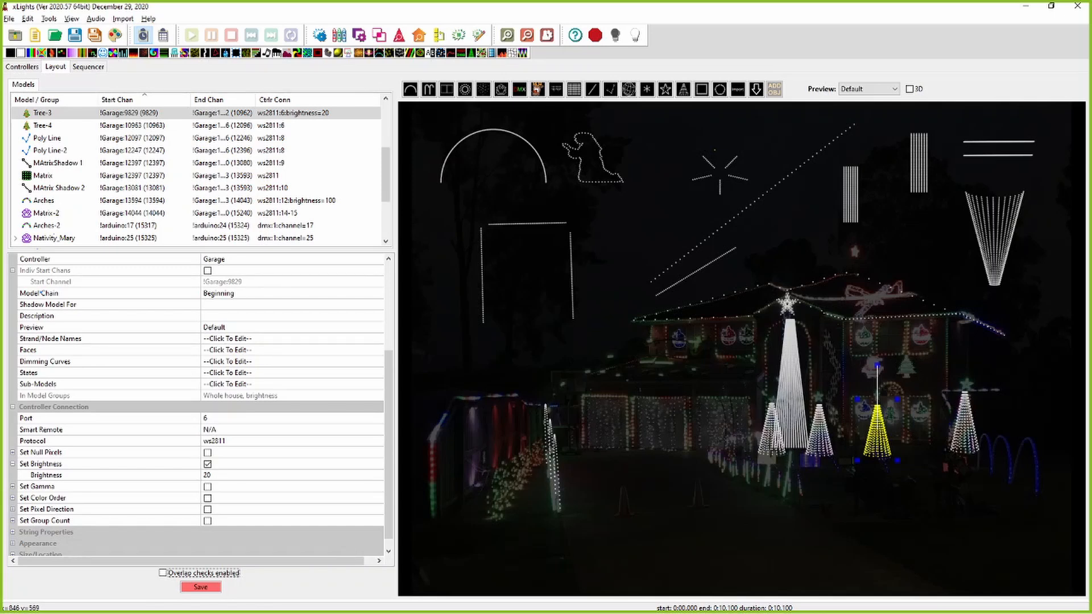
left_click(45, 362)
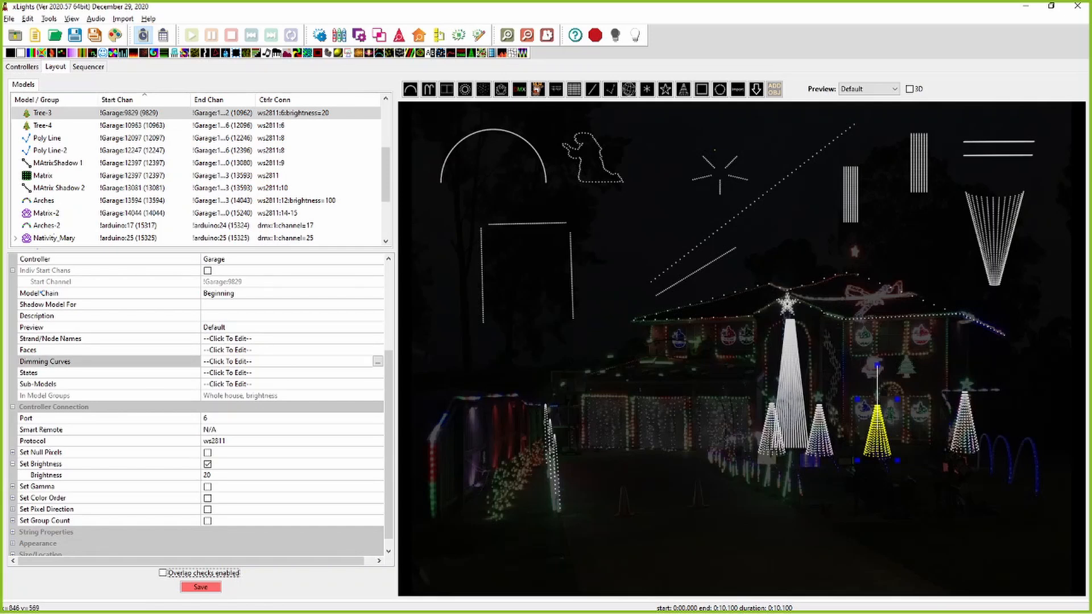
left_click(377, 362)
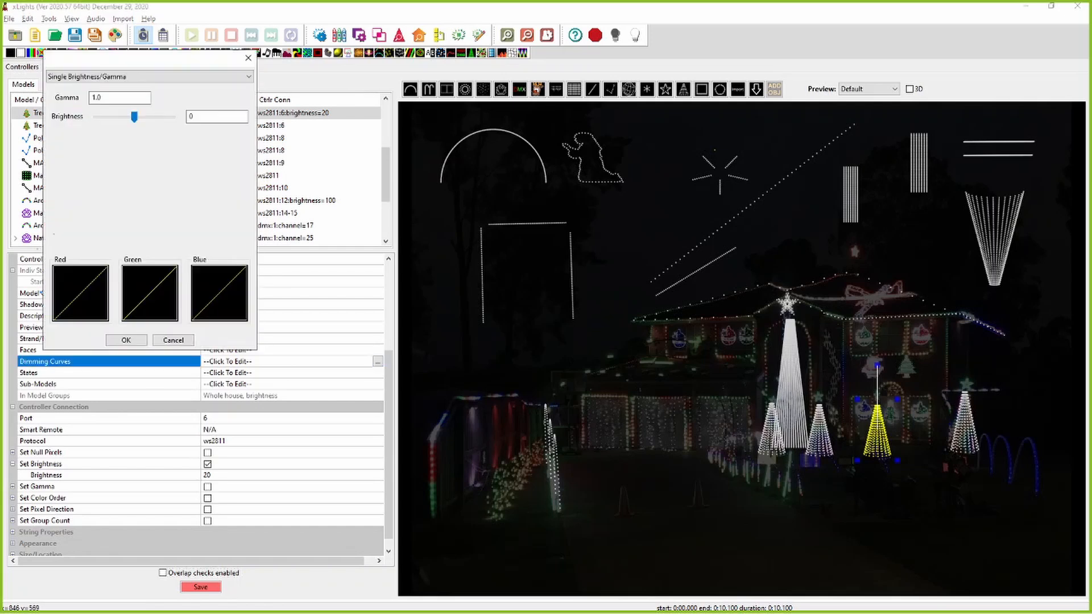
left_click_drag(134, 116, 103, 117)
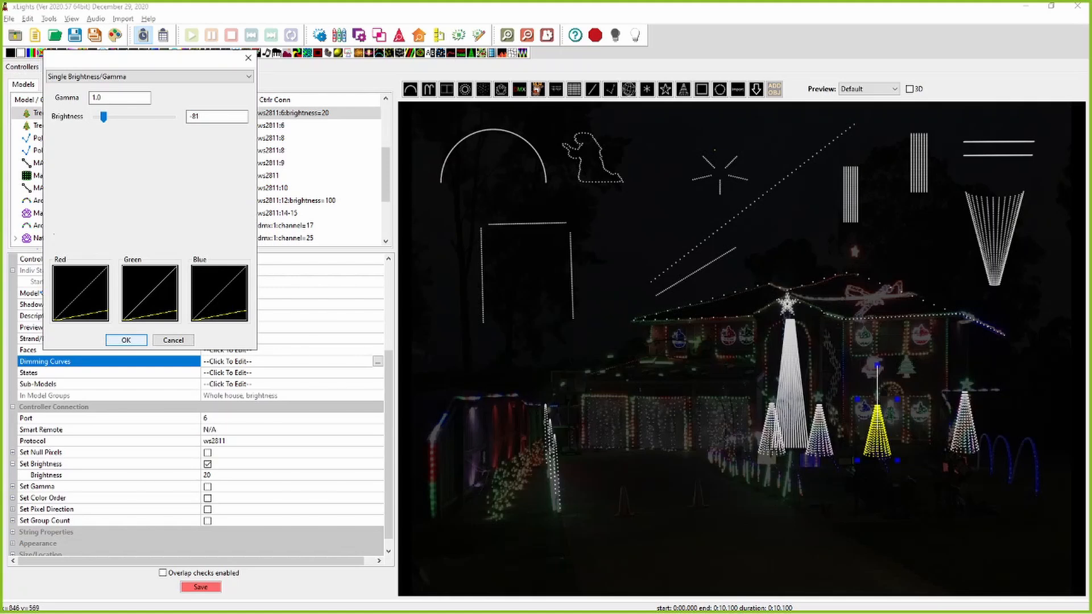
key("Return")
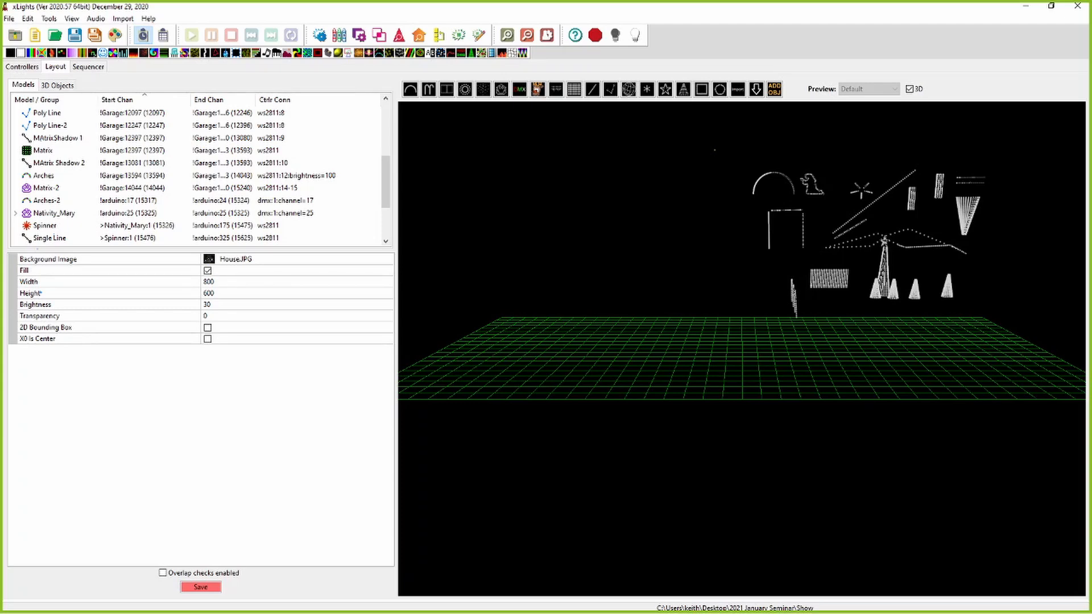
Step: Check the sequence, return to the layout, and look over the file formats offered for importing a model without importing one
left_click(88, 66)
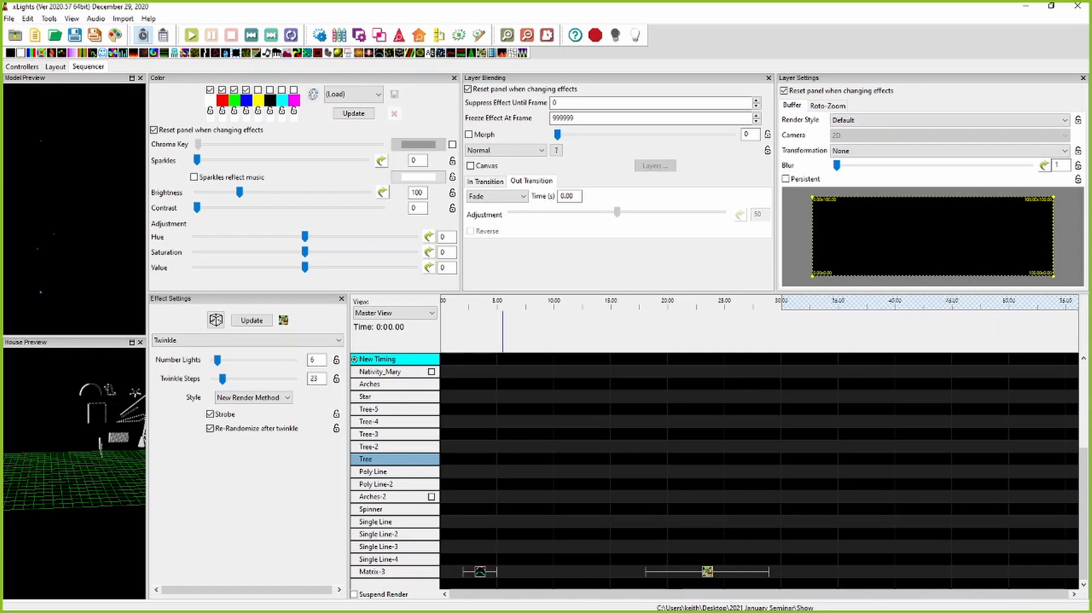
left_click(55, 67)
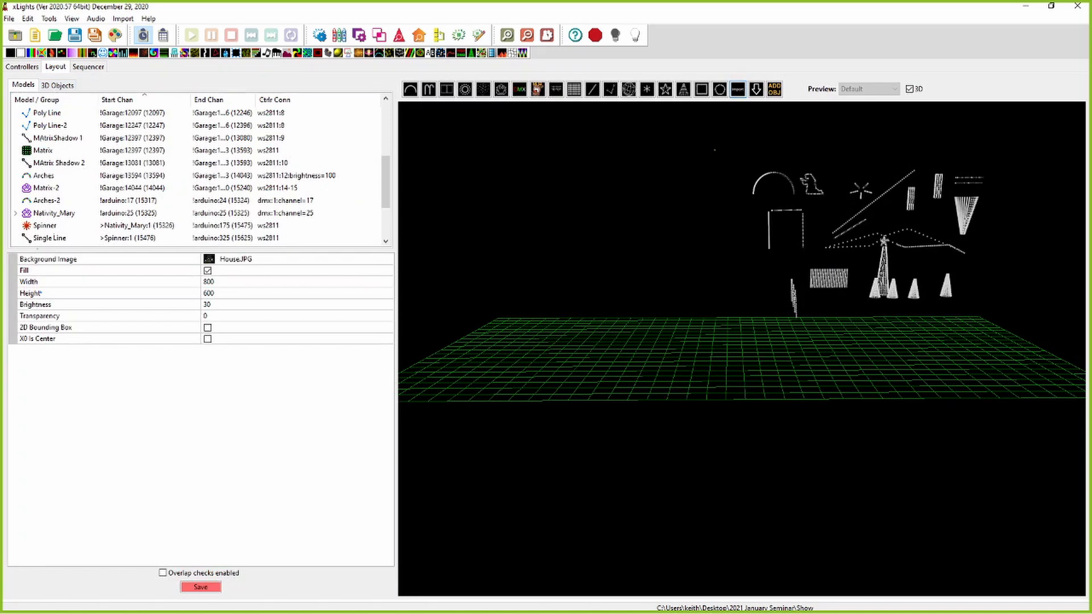
left_click(738, 89)
left_click(555, 143)
left_click_drag(555, 143, 555, 153)
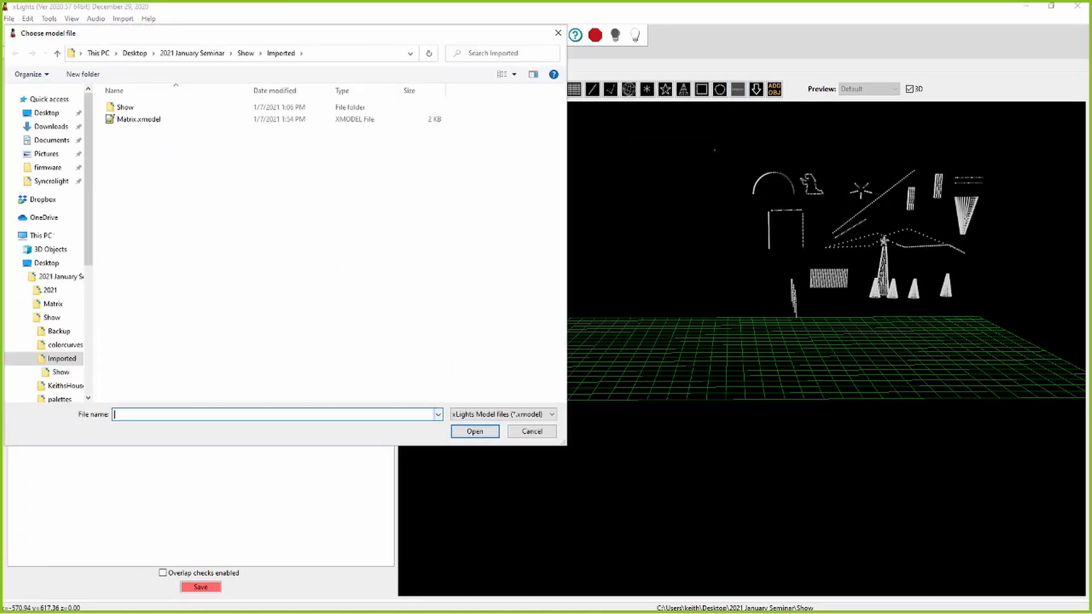
left_click(503, 414)
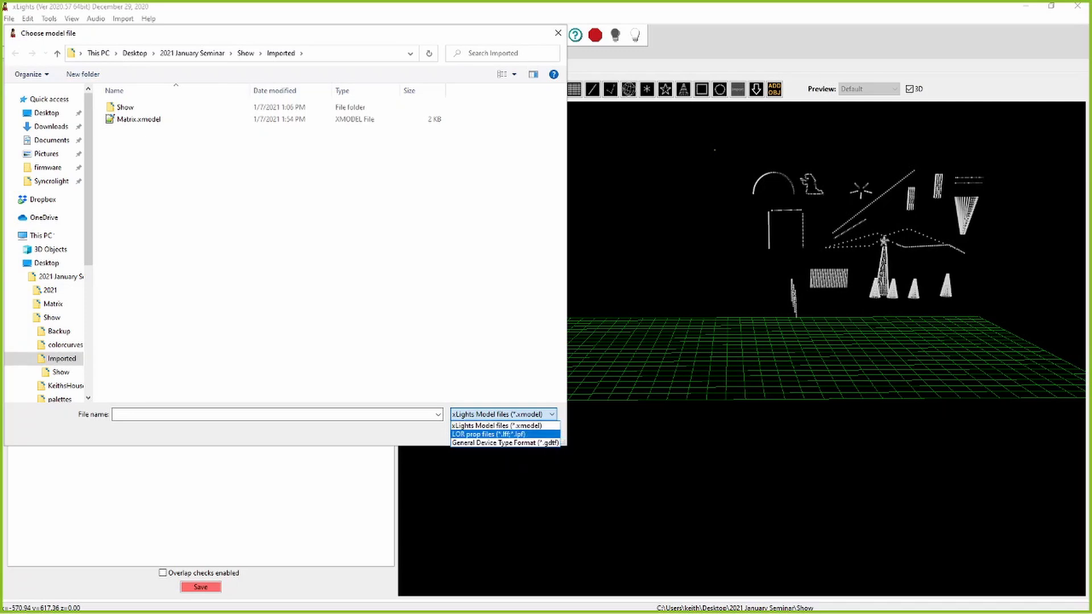
left_click(497, 426)
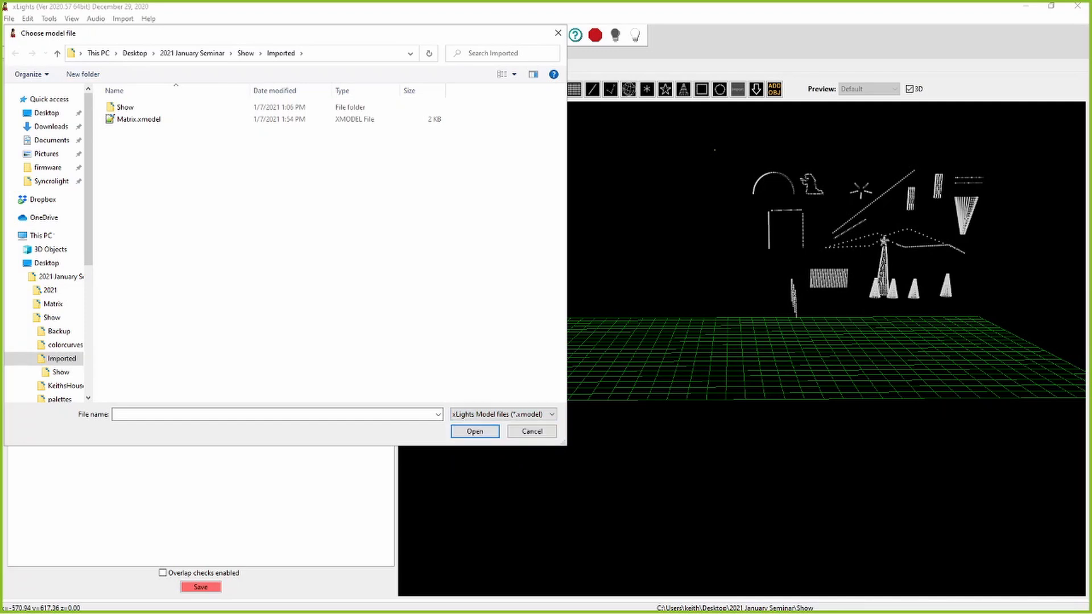
left_click(558, 33)
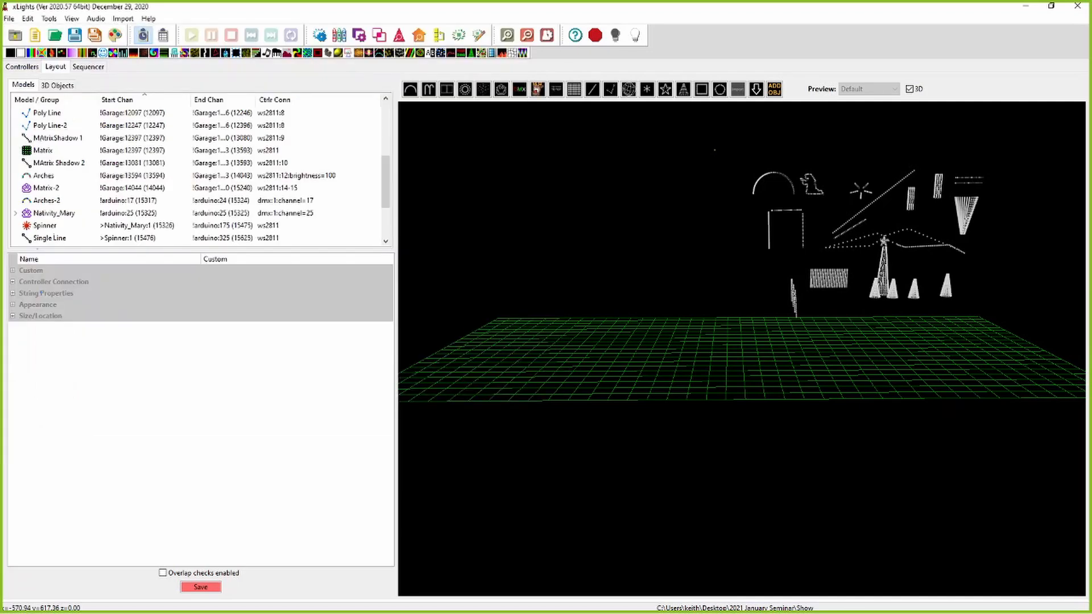